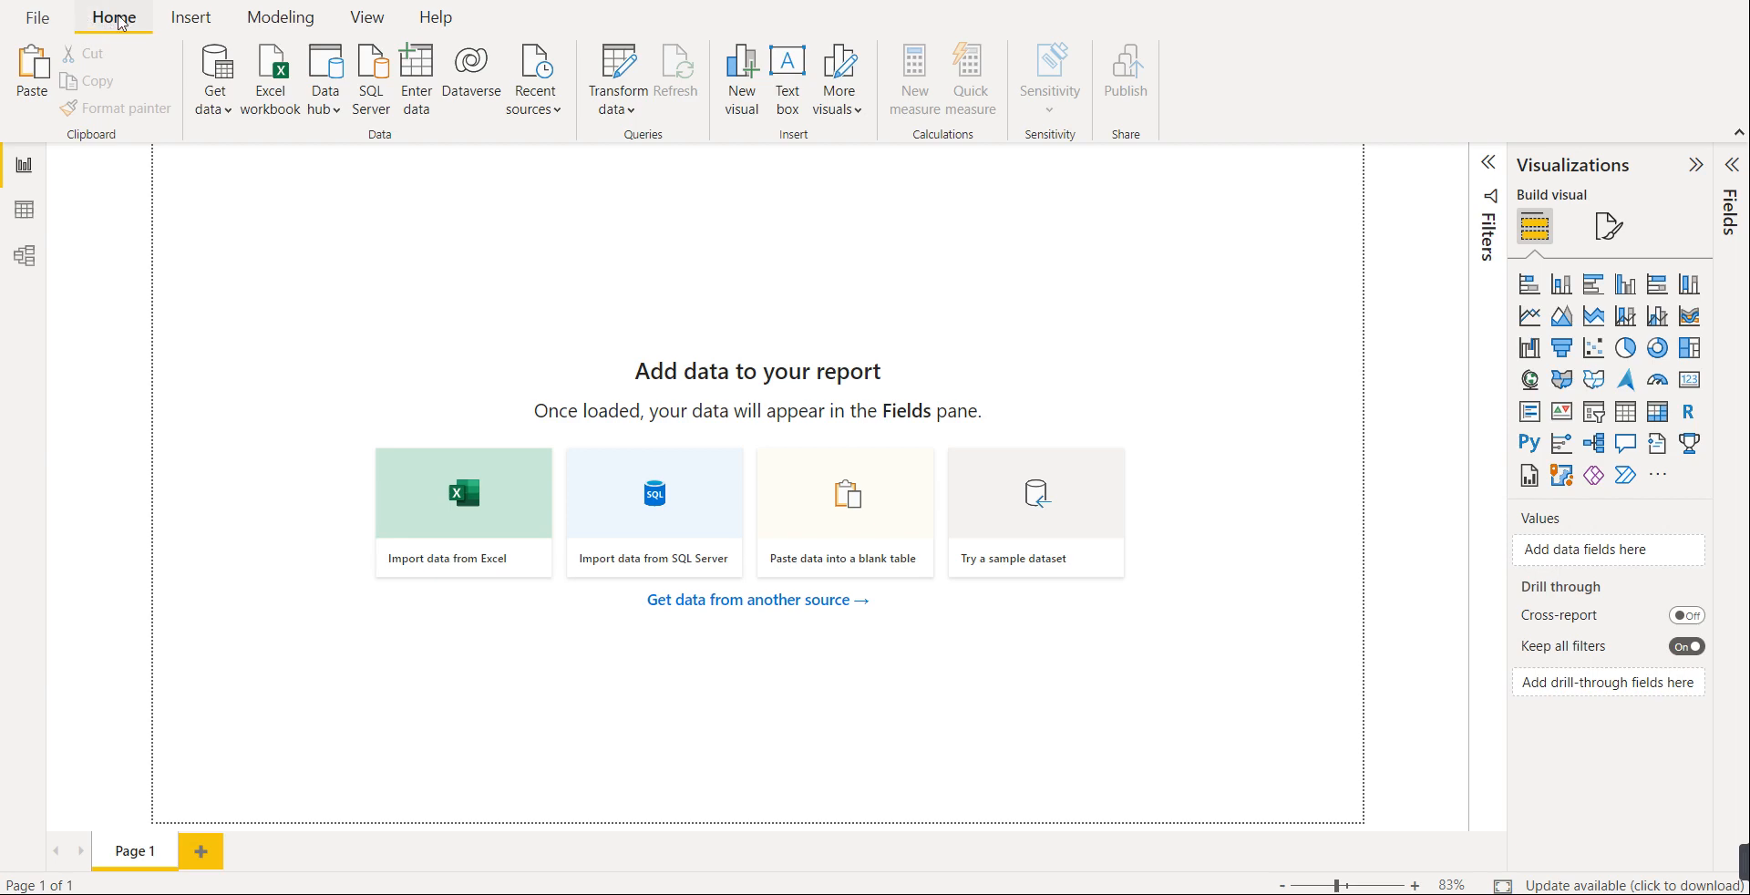
- Import the ECOMM DATA Excel workbook from the Downloads folder
click(264, 76)
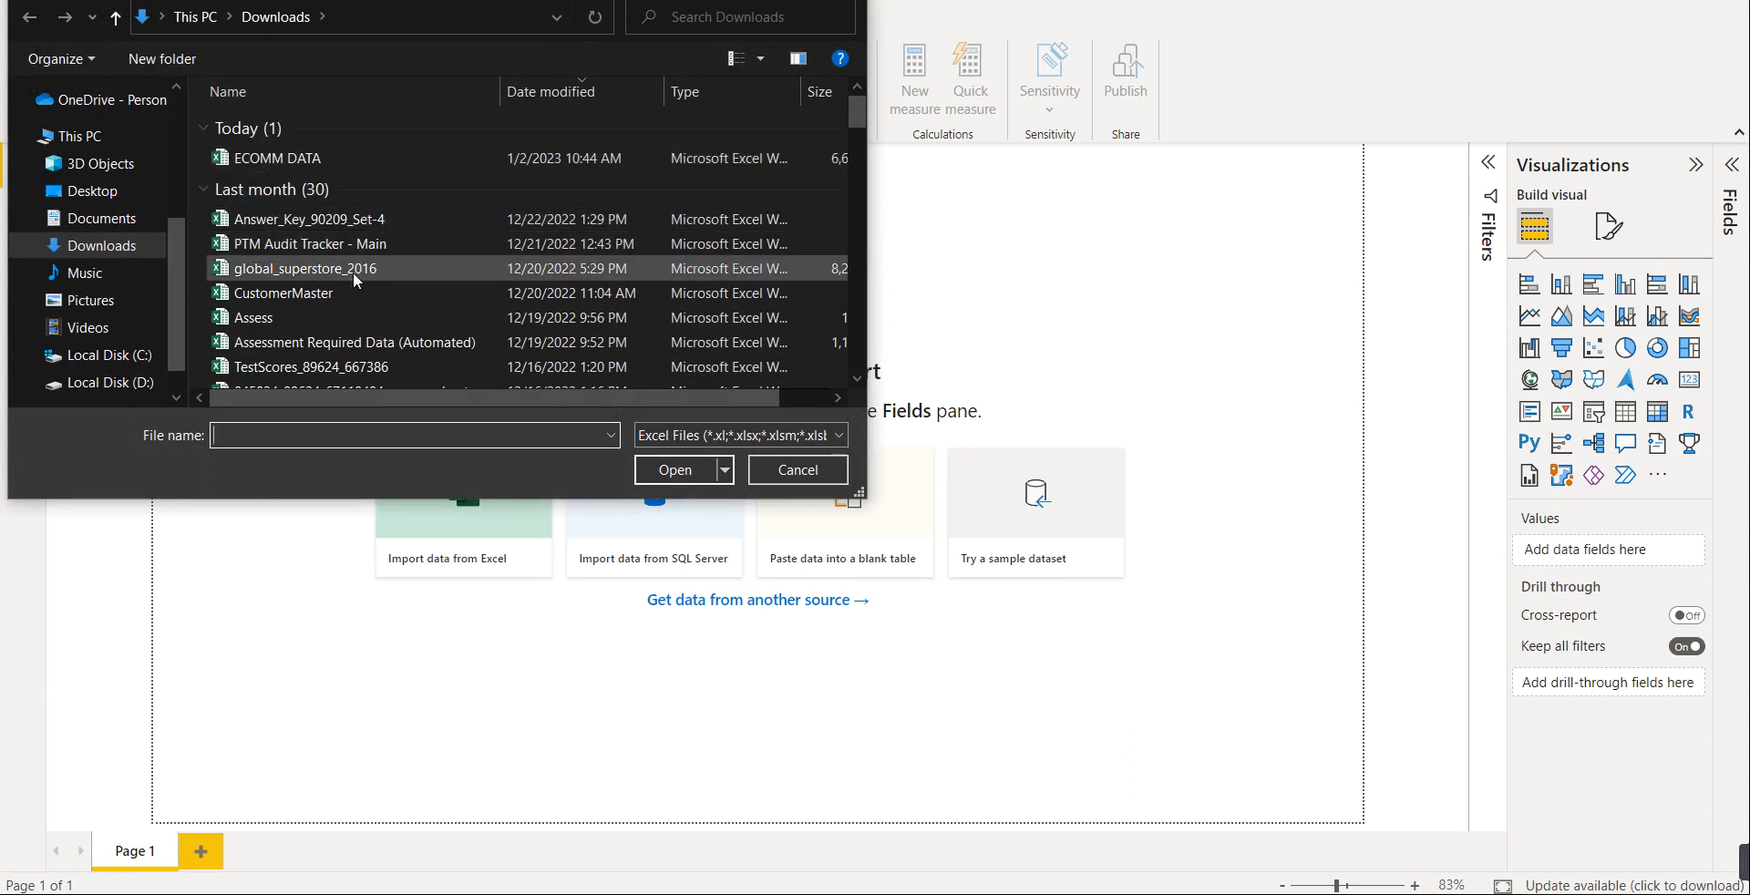
click(297, 160)
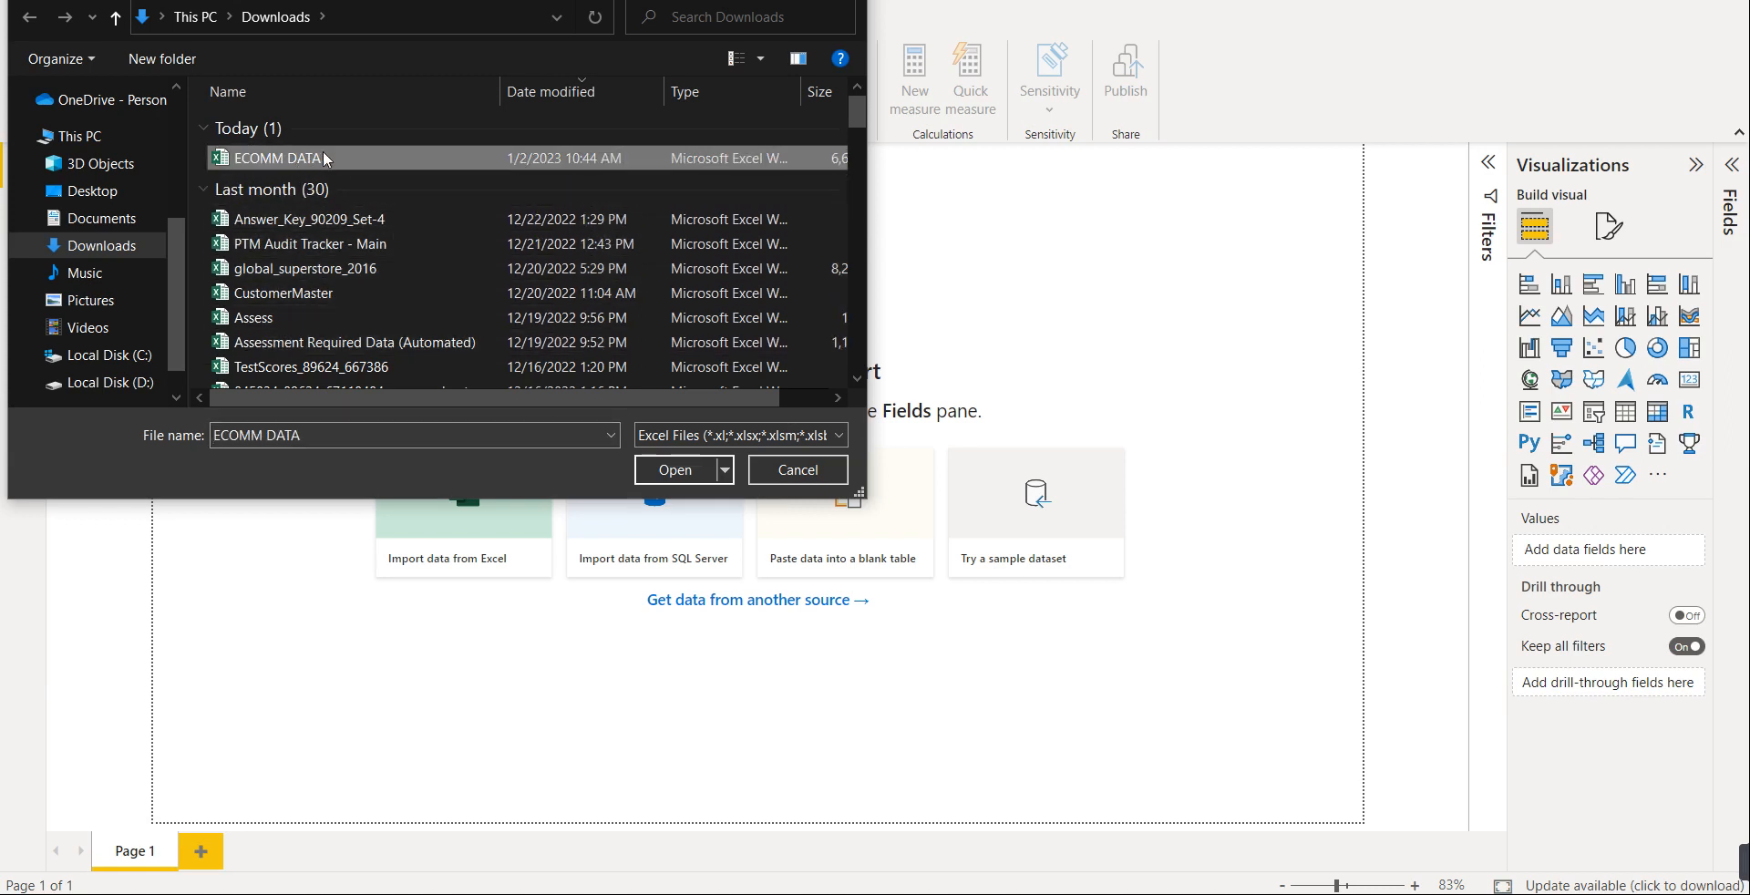
click(673, 469)
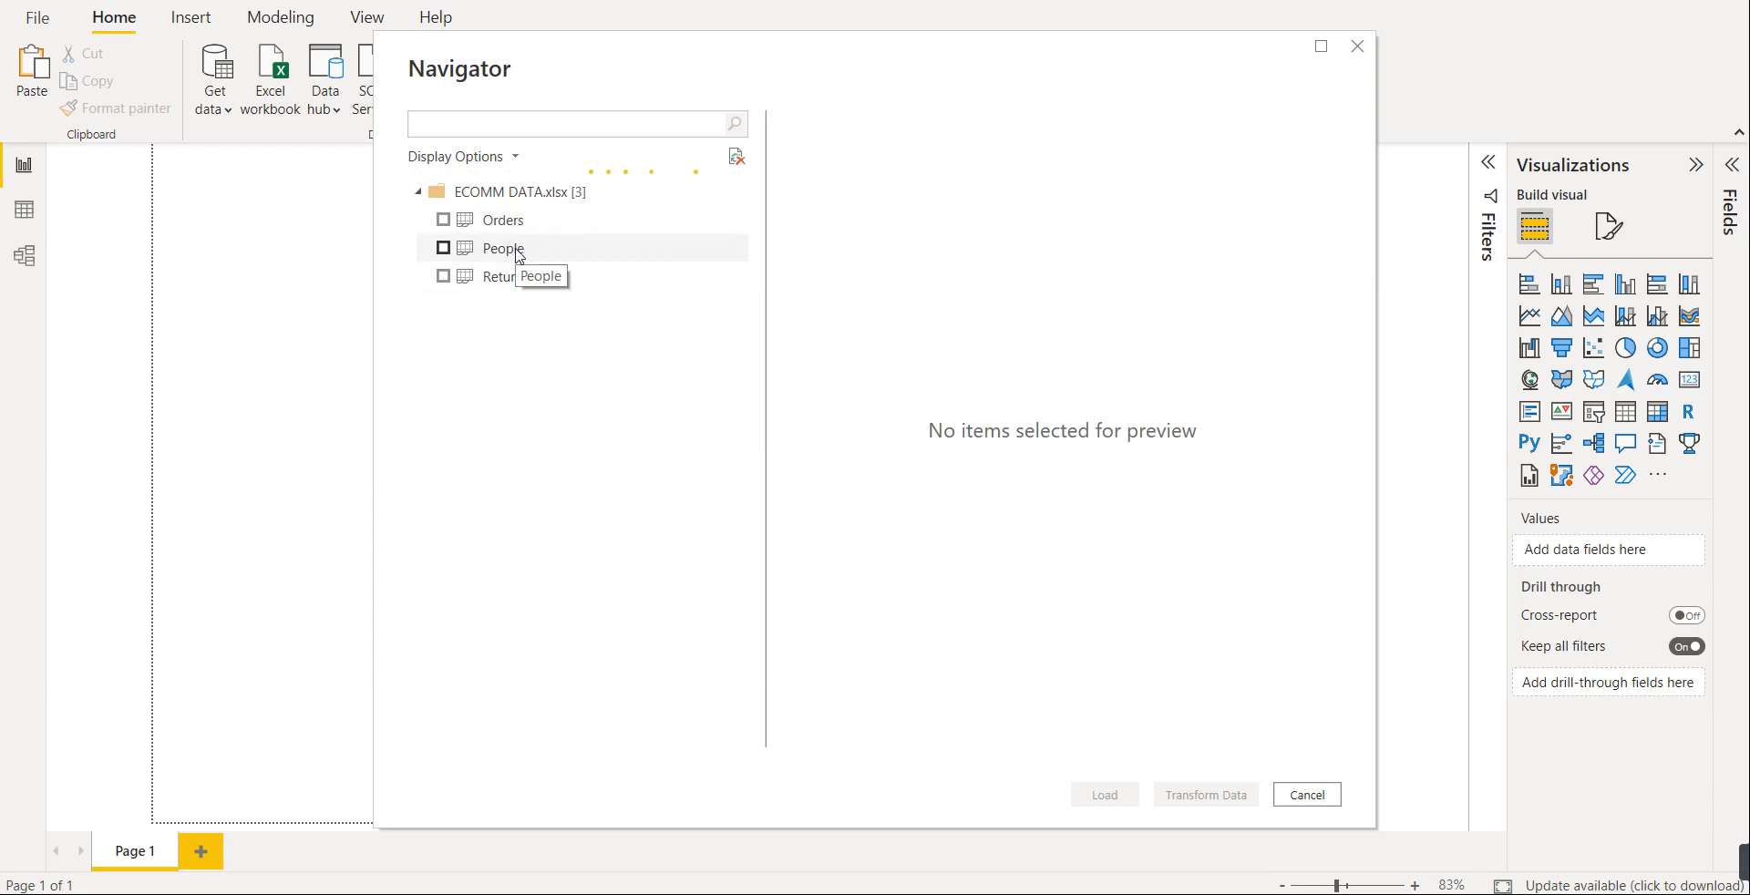
- Select the Orders, People and Returns tables and open them for data transformation
click(443, 220)
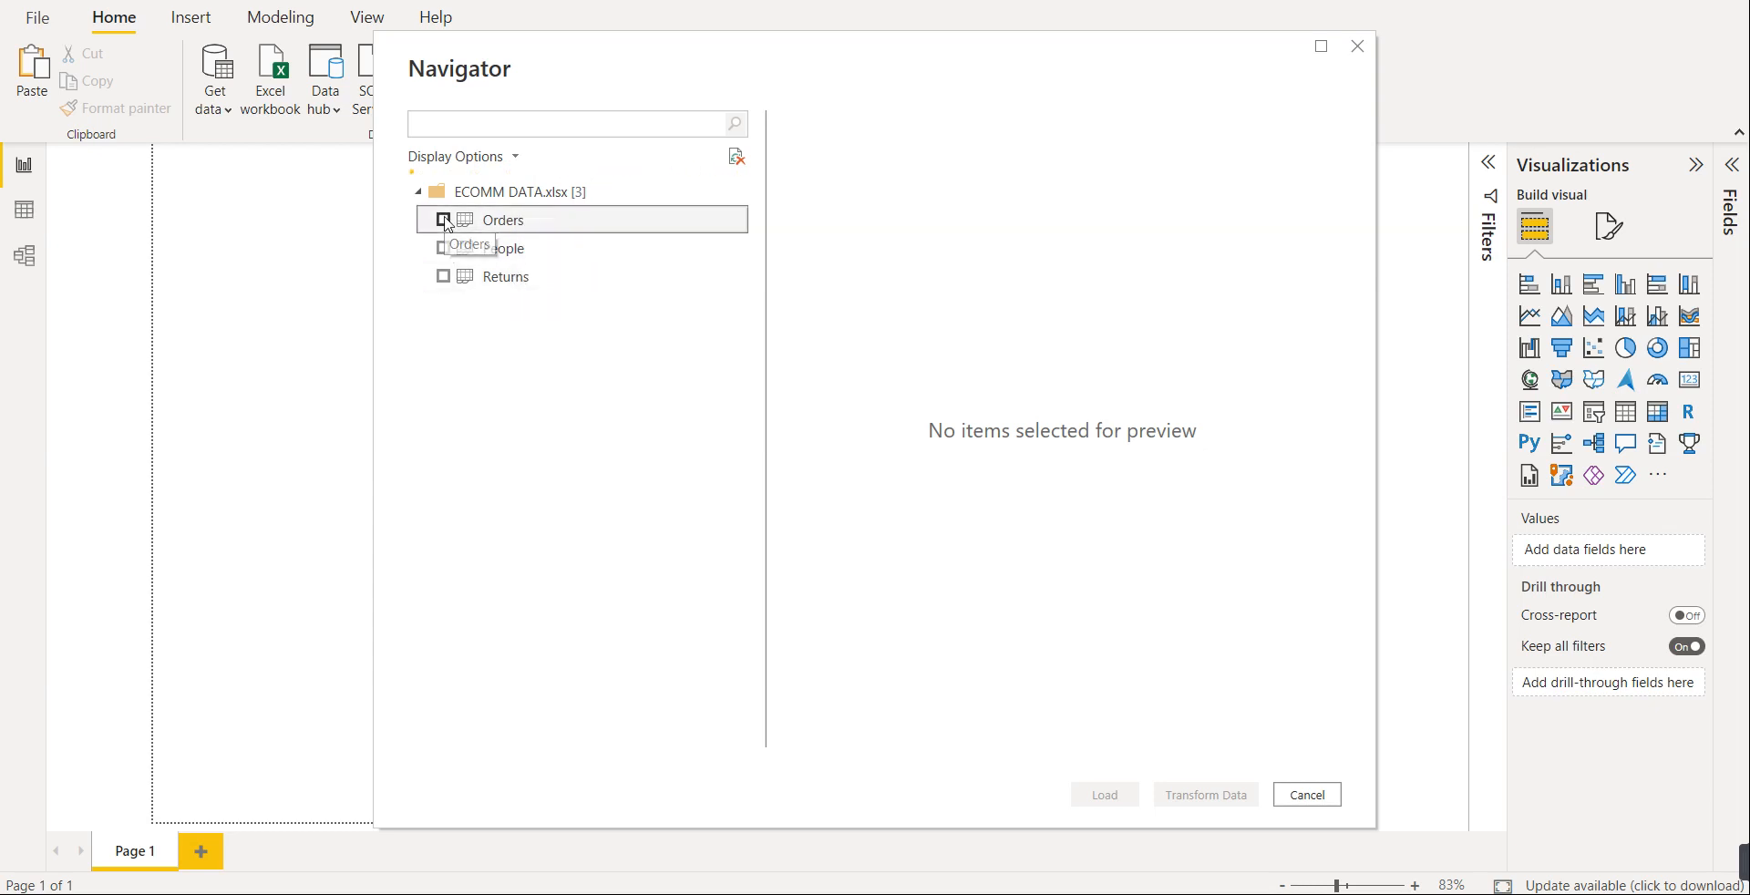
click(444, 250)
click(444, 278)
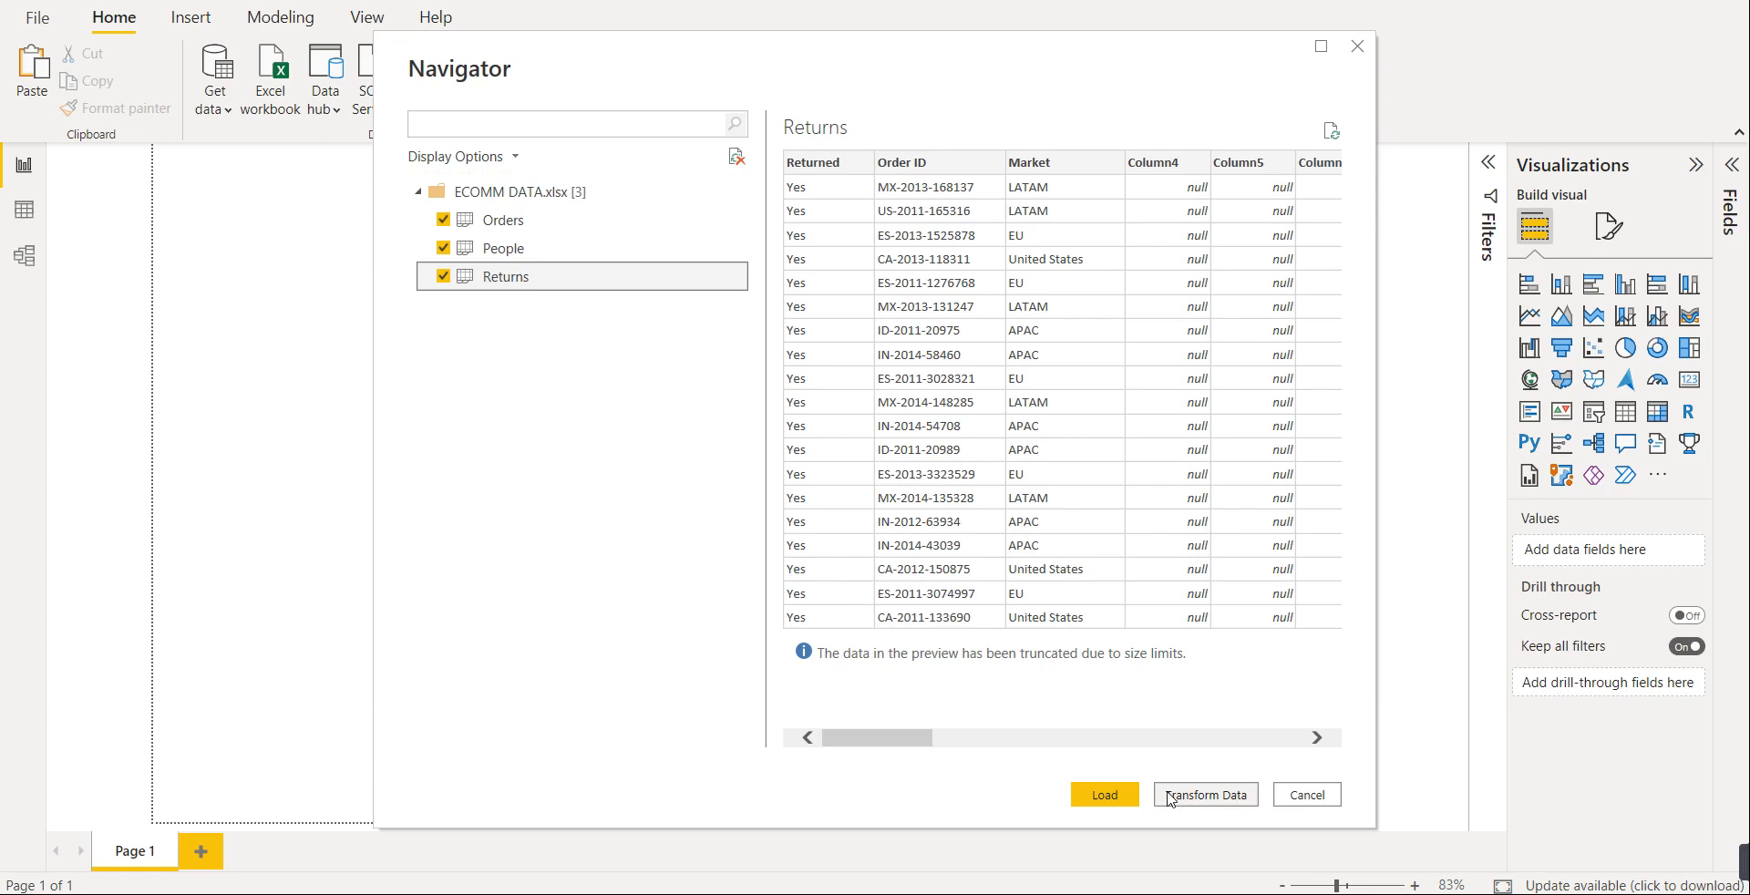
click(1171, 796)
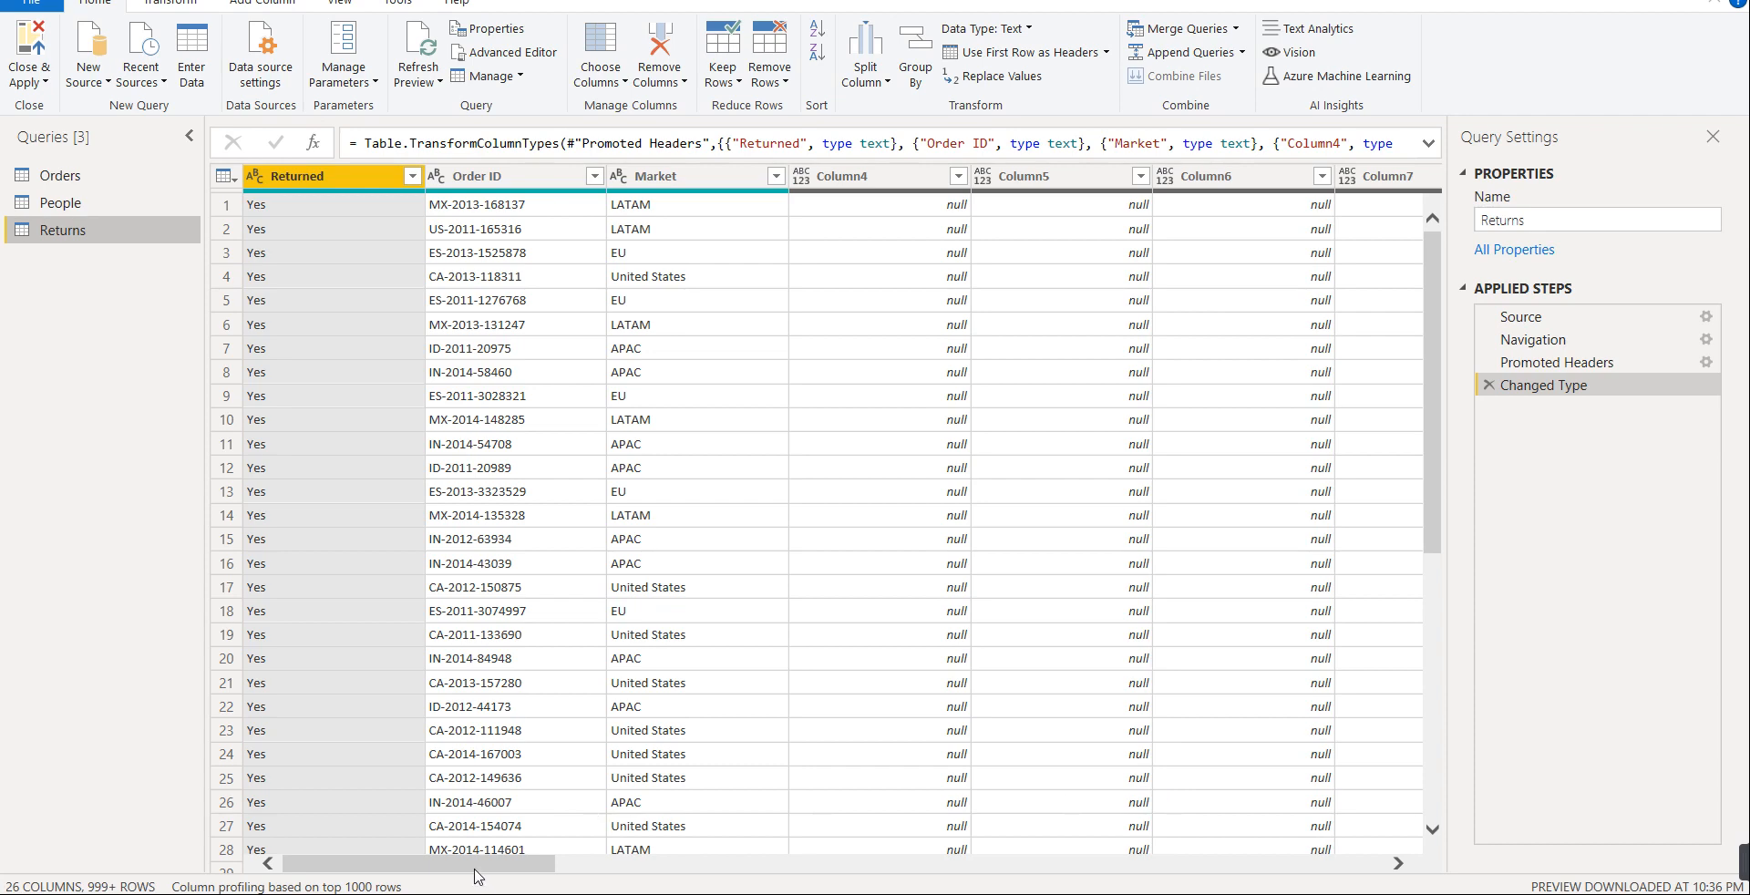
- Check the Returns query's columns through to the last one, and apply the queries to the report
drag(474, 869, 1449, 873)
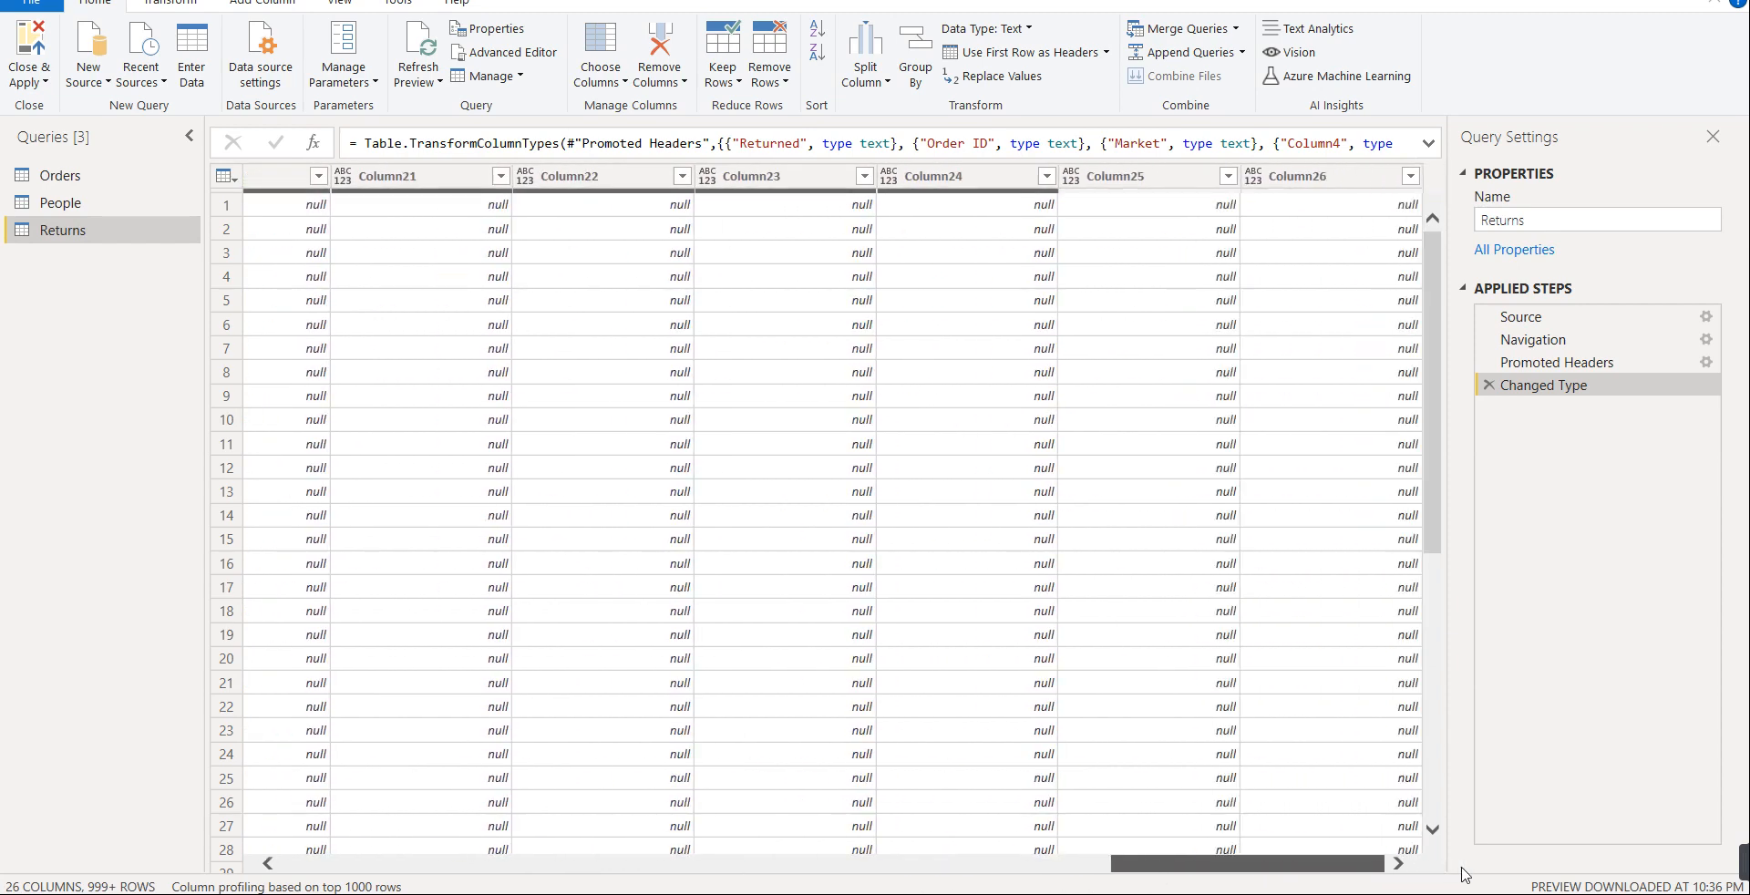
drag(1288, 875, 422, 839)
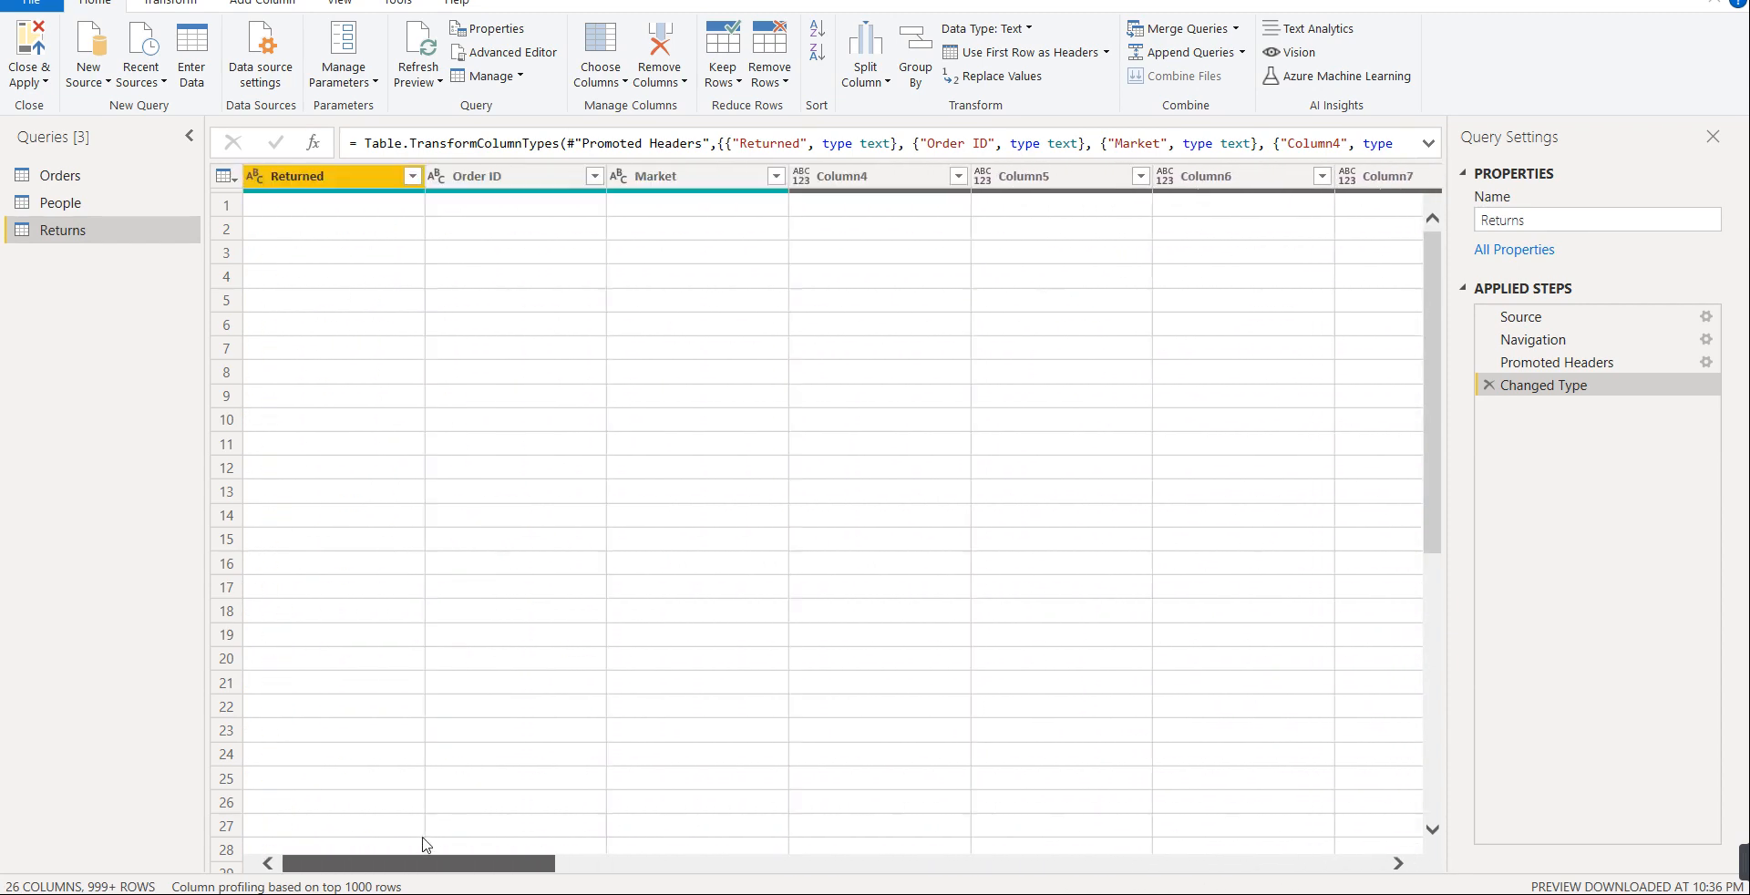
click(33, 40)
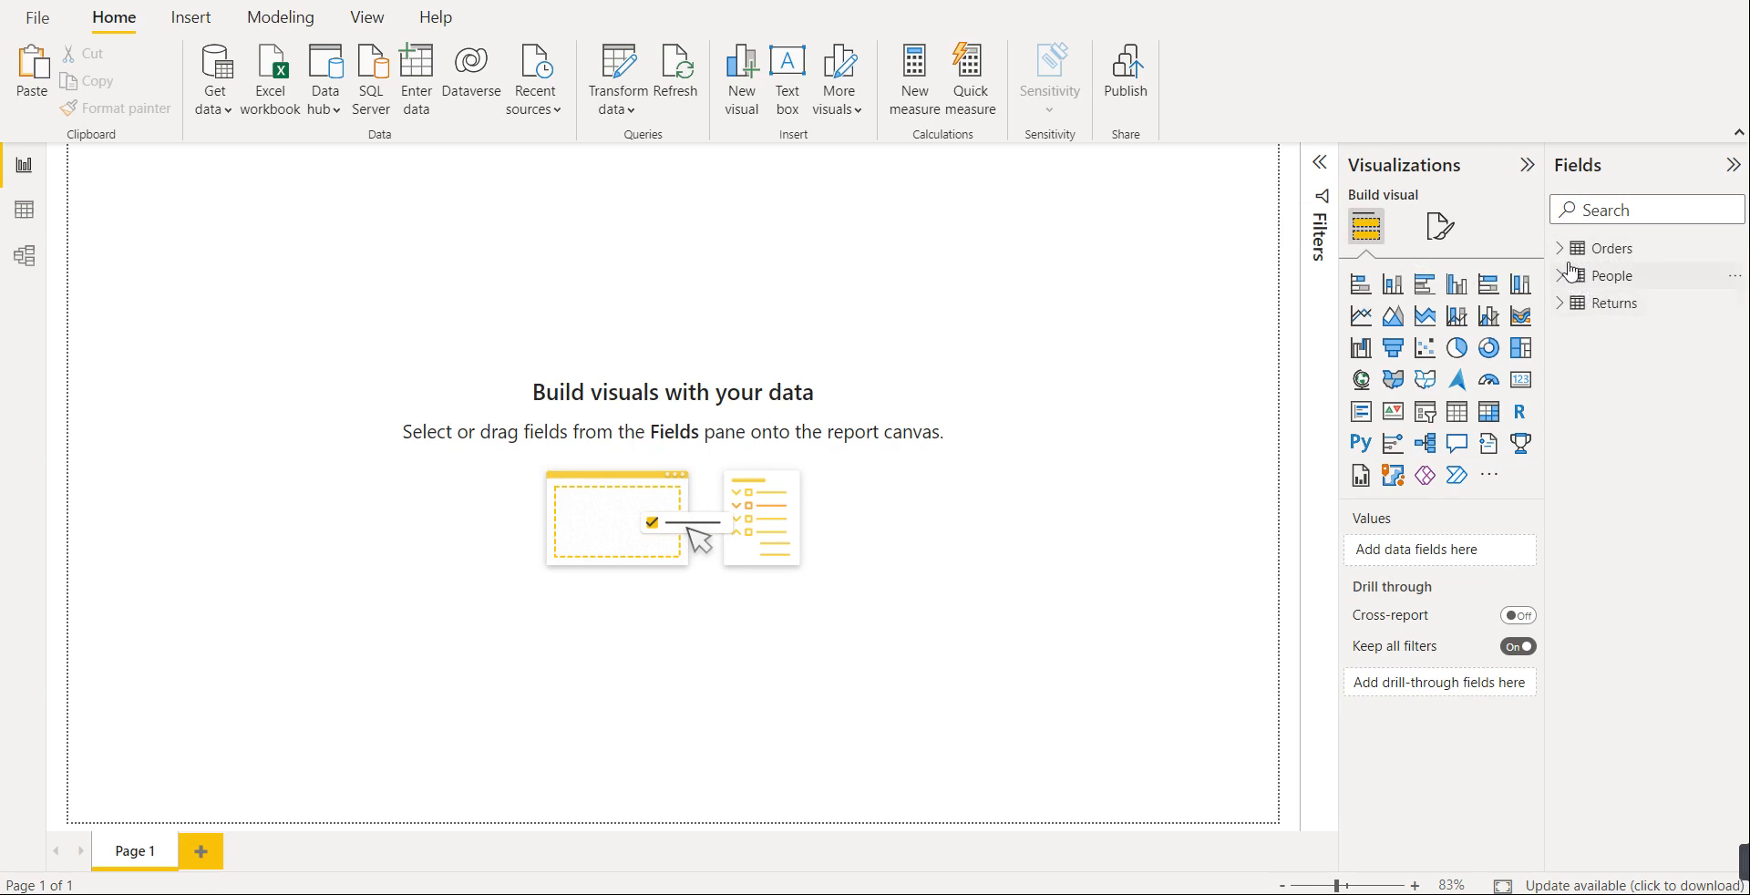
- Expand the Orders fields and add a stacked column chart, widened, at the lower-left corner of the report page
click(1619, 255)
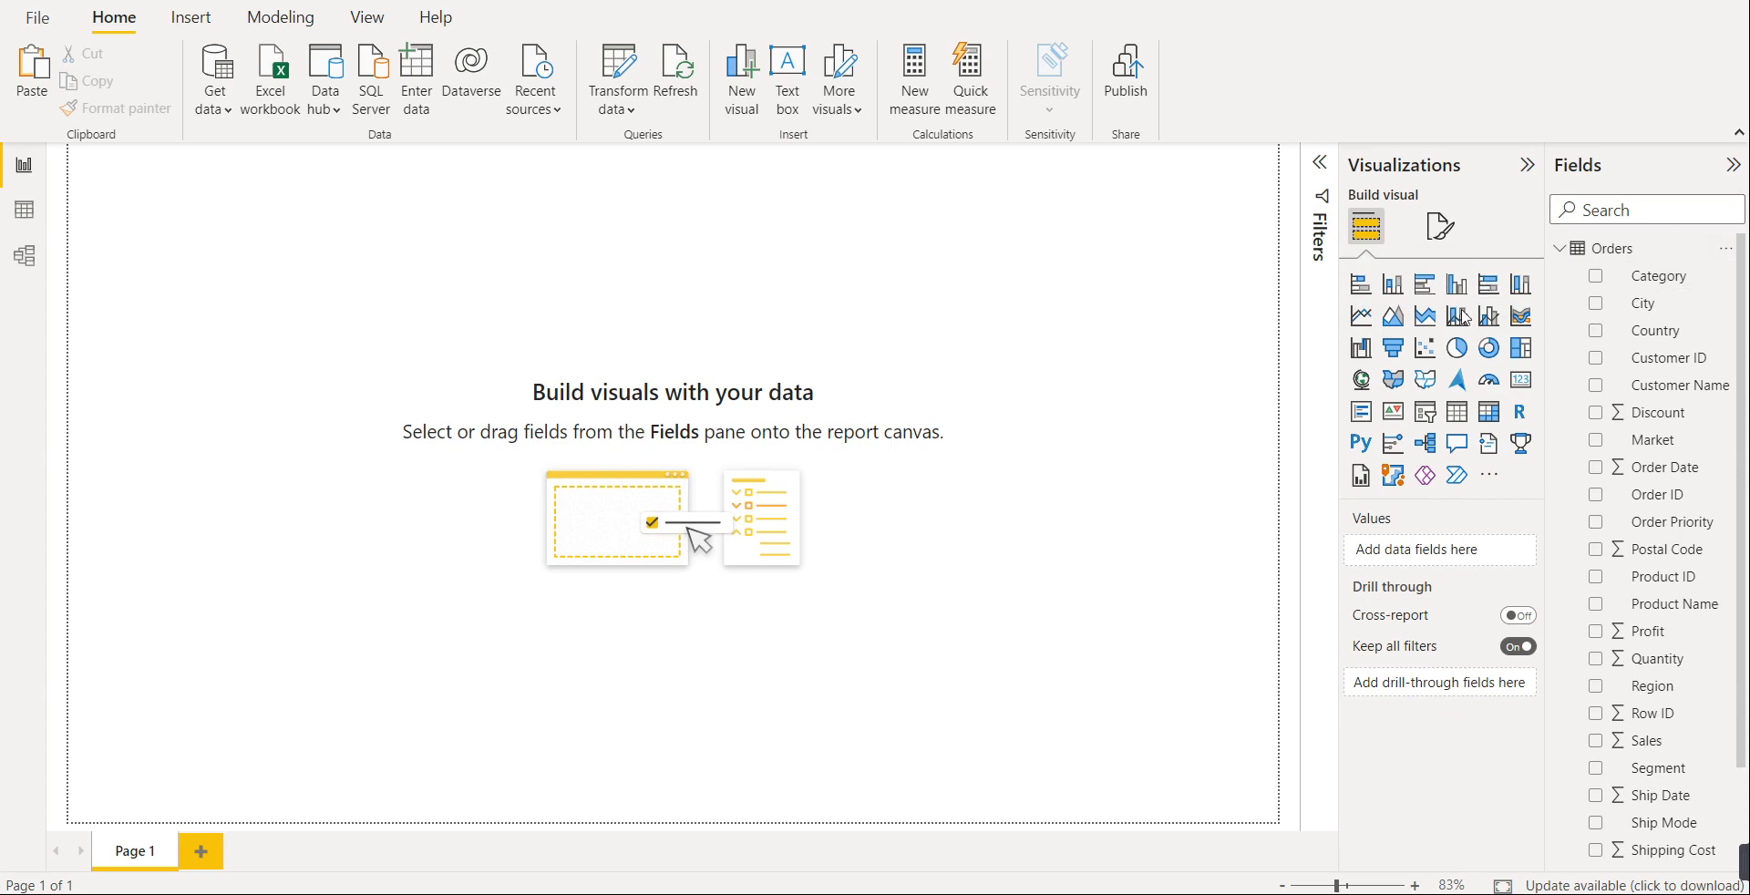
click(1392, 285)
drag(137, 282, 141, 635)
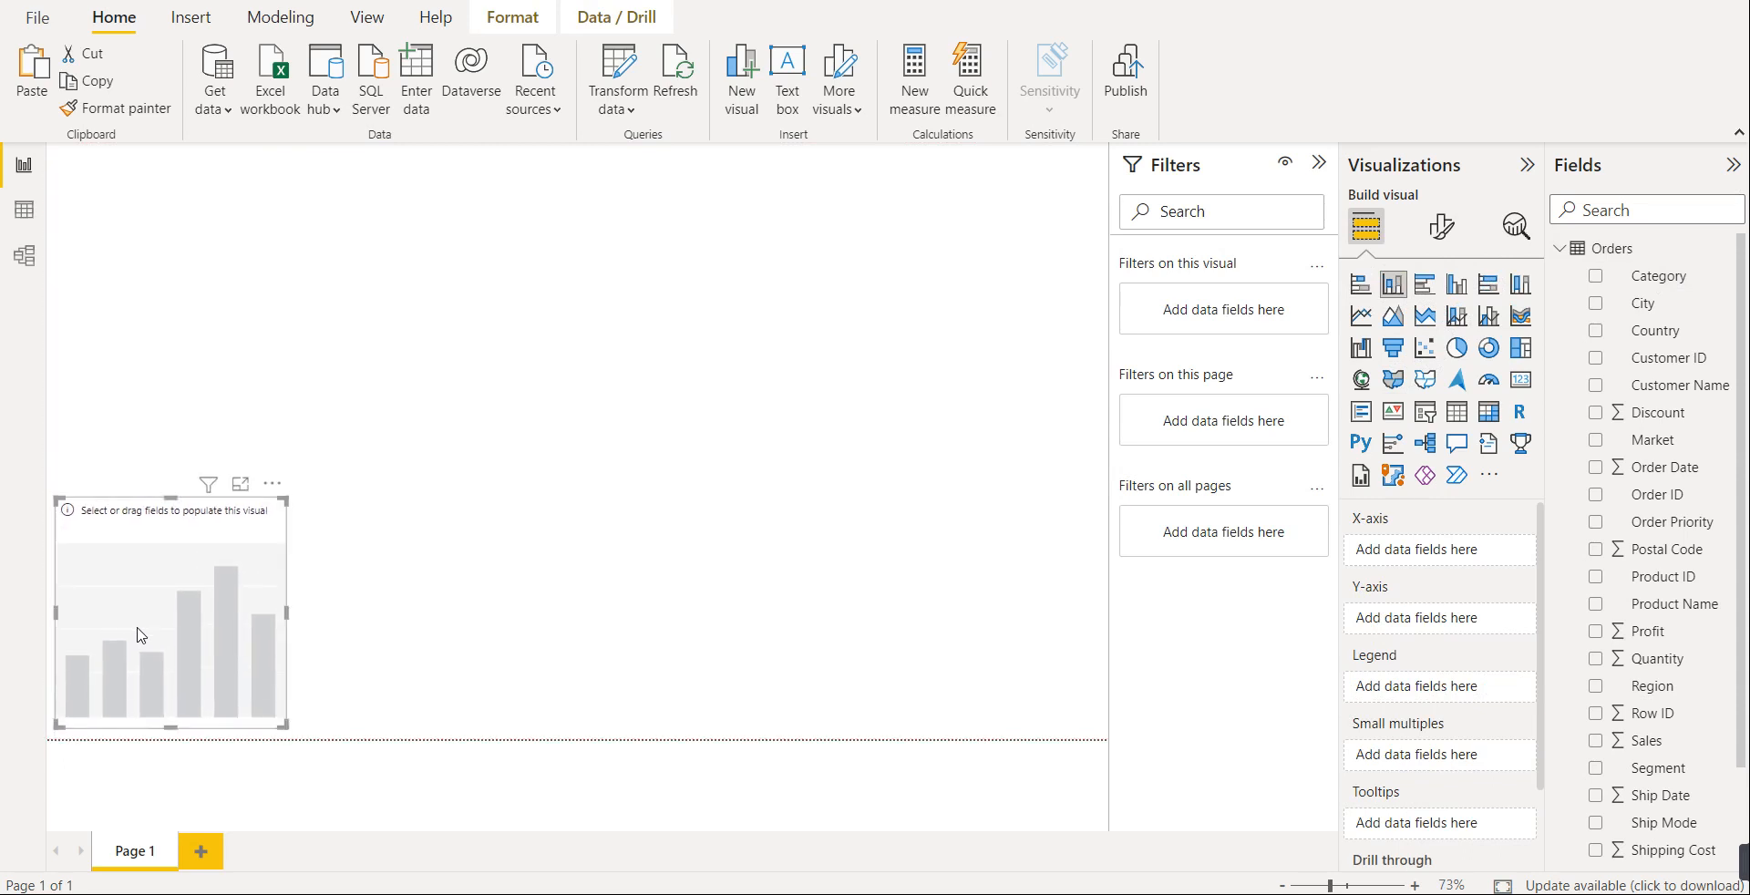
drag(286, 617, 329, 627)
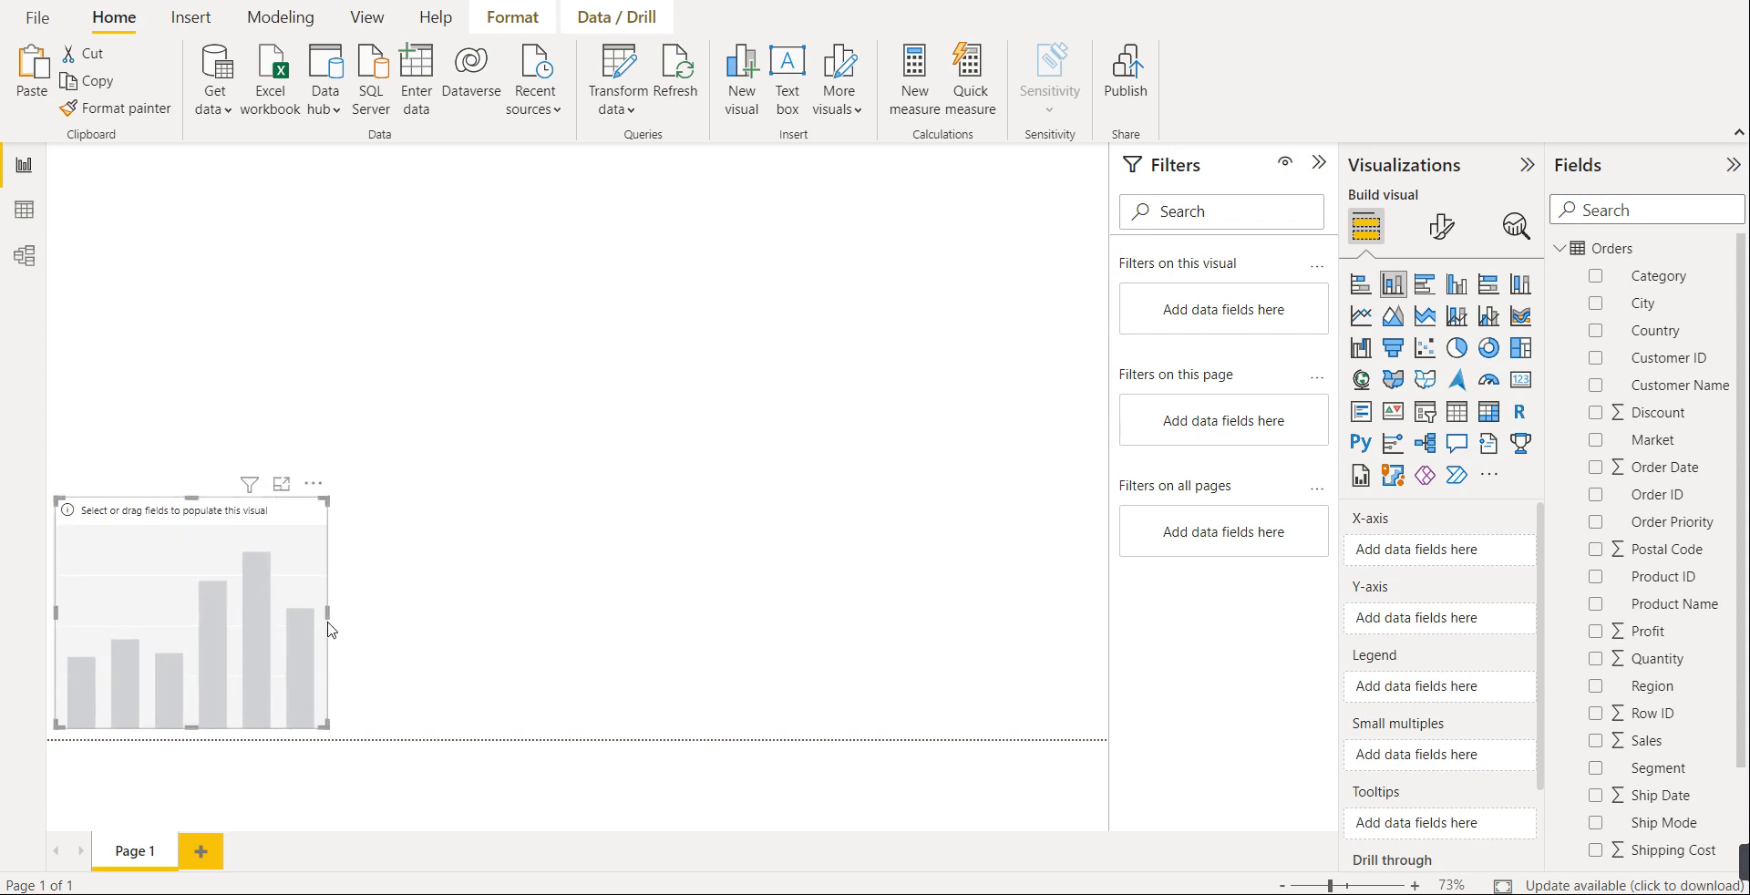
click(434, 566)
click(290, 529)
drag(329, 610, 376, 617)
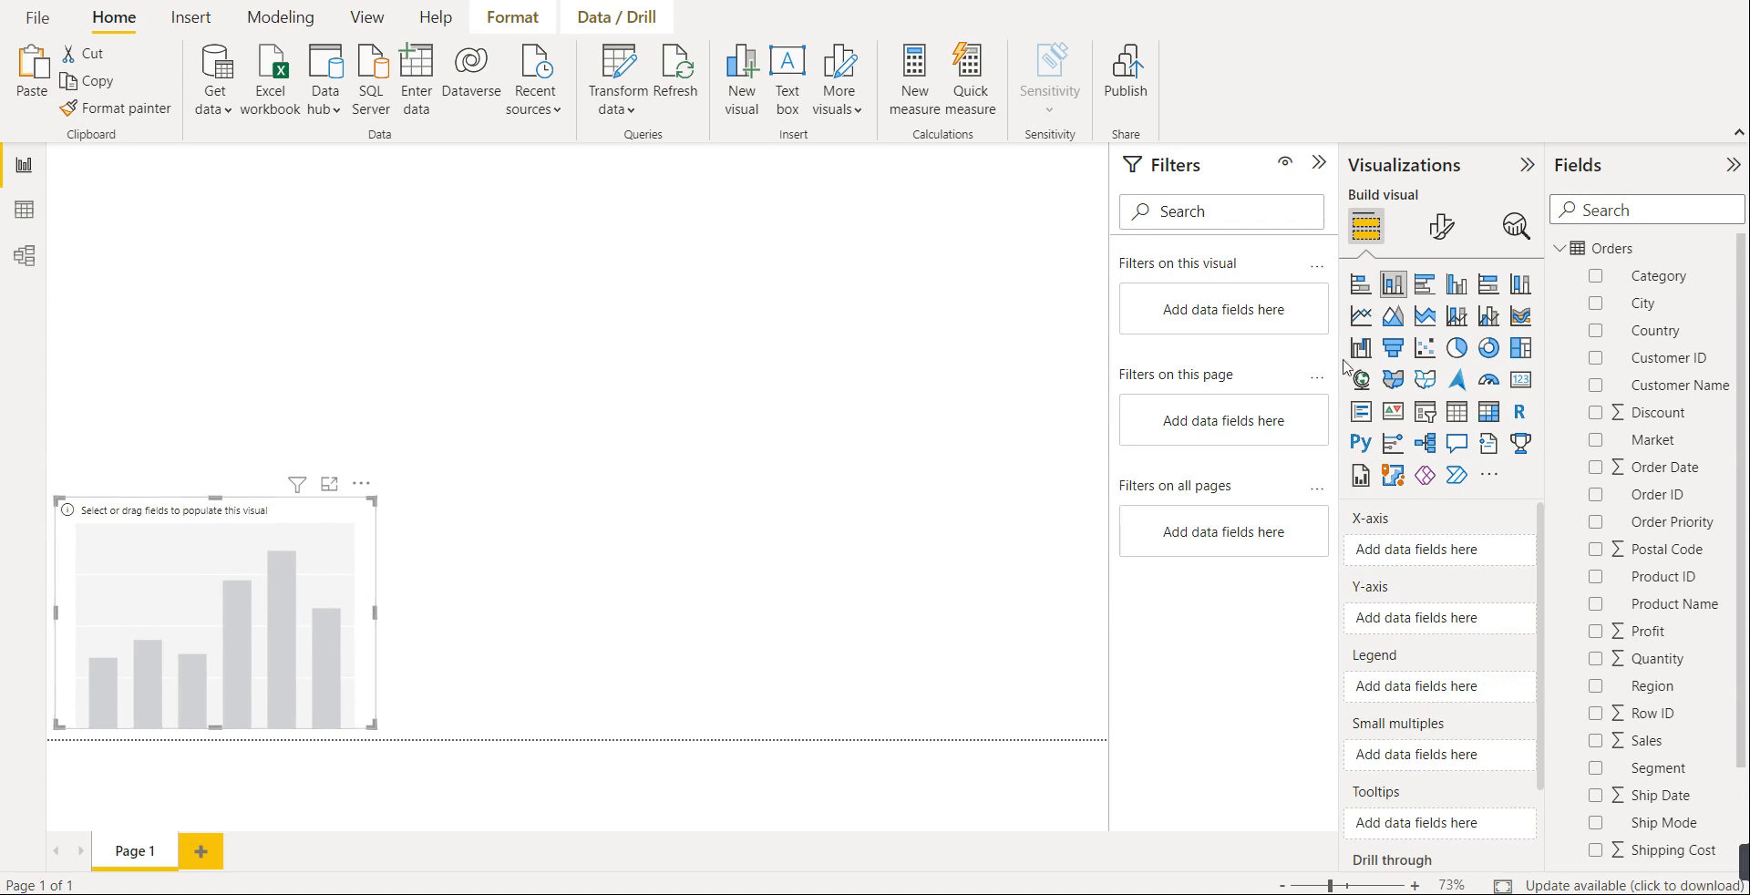
- Plot Sales by Category in the new column chart using the Orders fields
click(1596, 278)
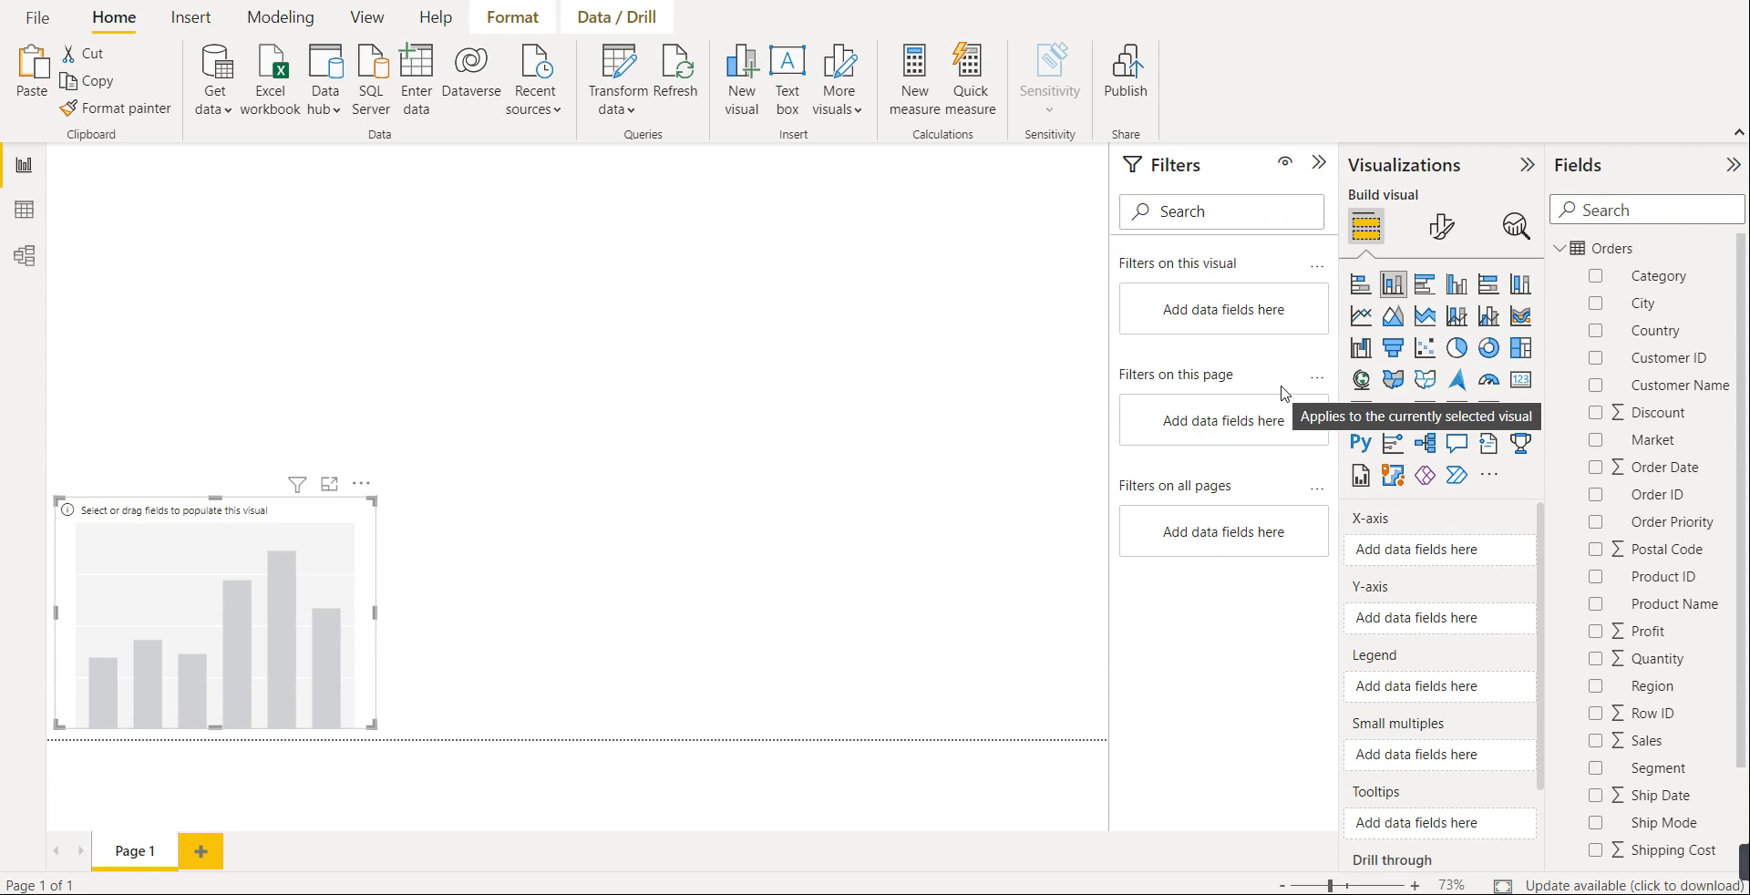
click(1595, 741)
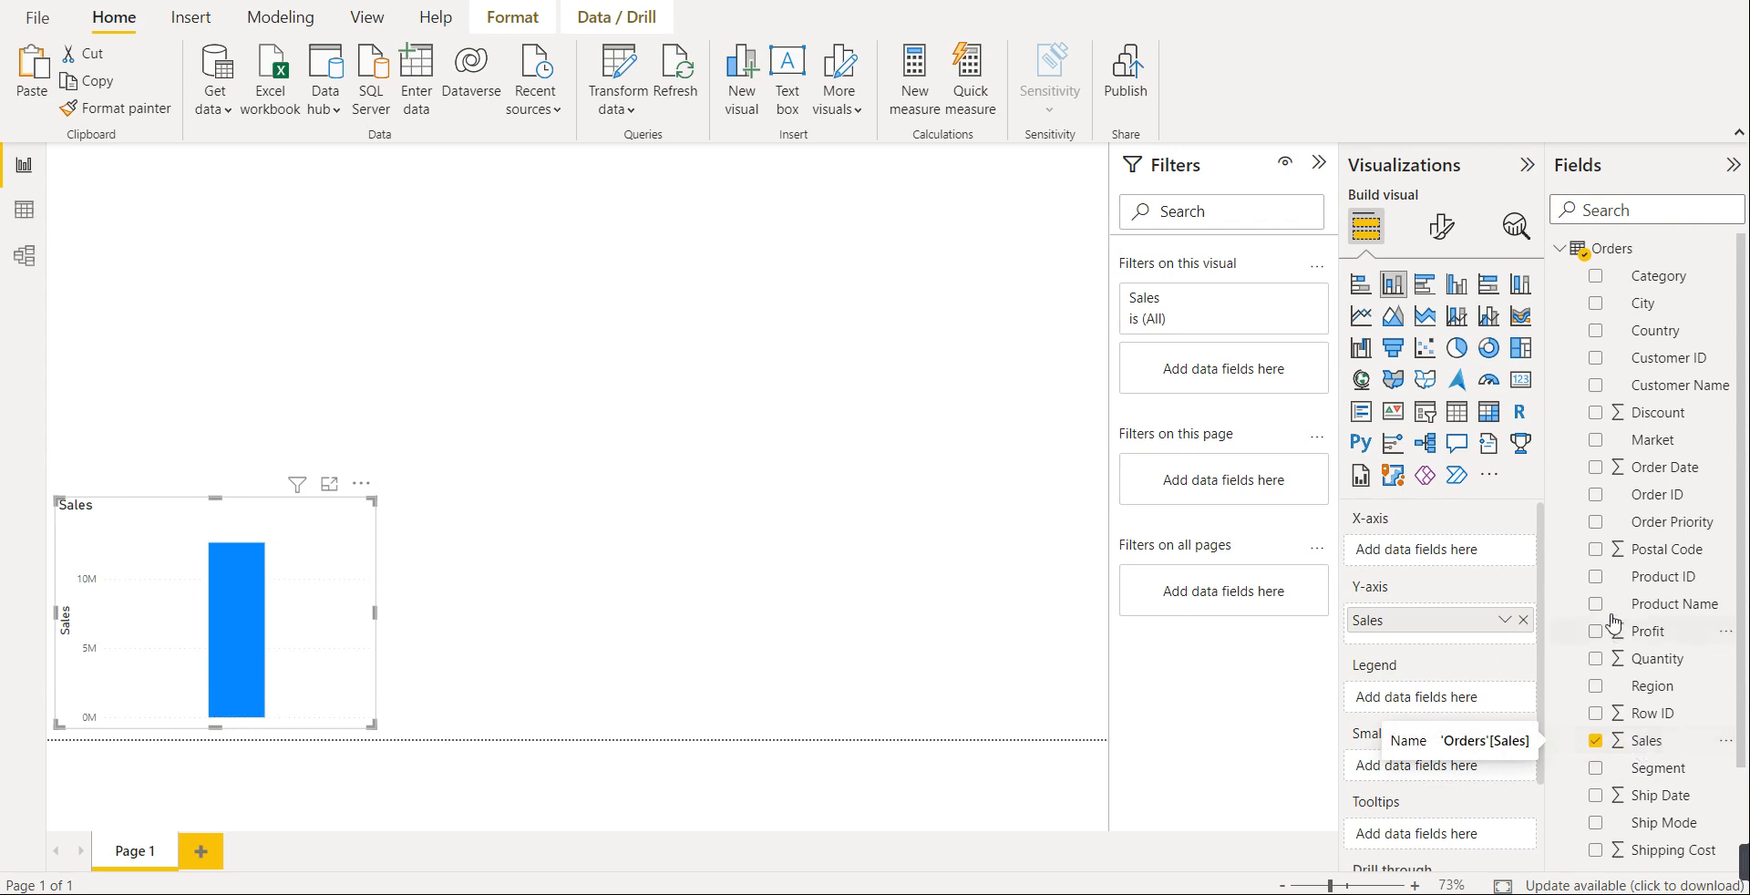
click(1596, 277)
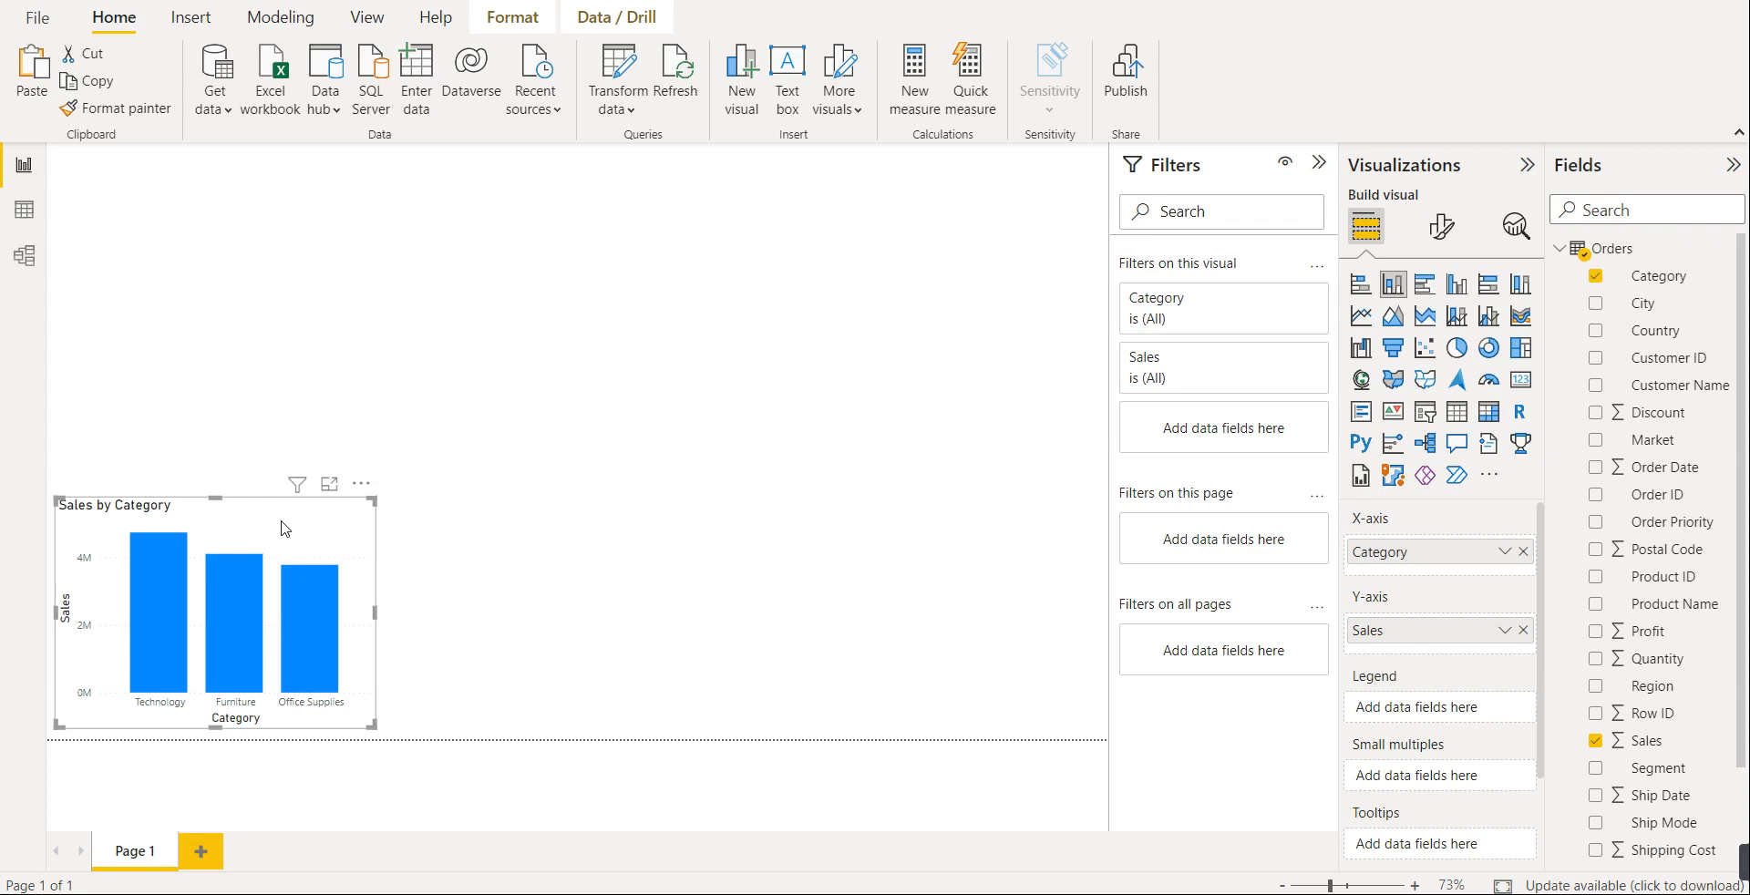
- Duplicate the Sales by Category chart and place the copy directly to its right, level with the original
key(ctrl+v)
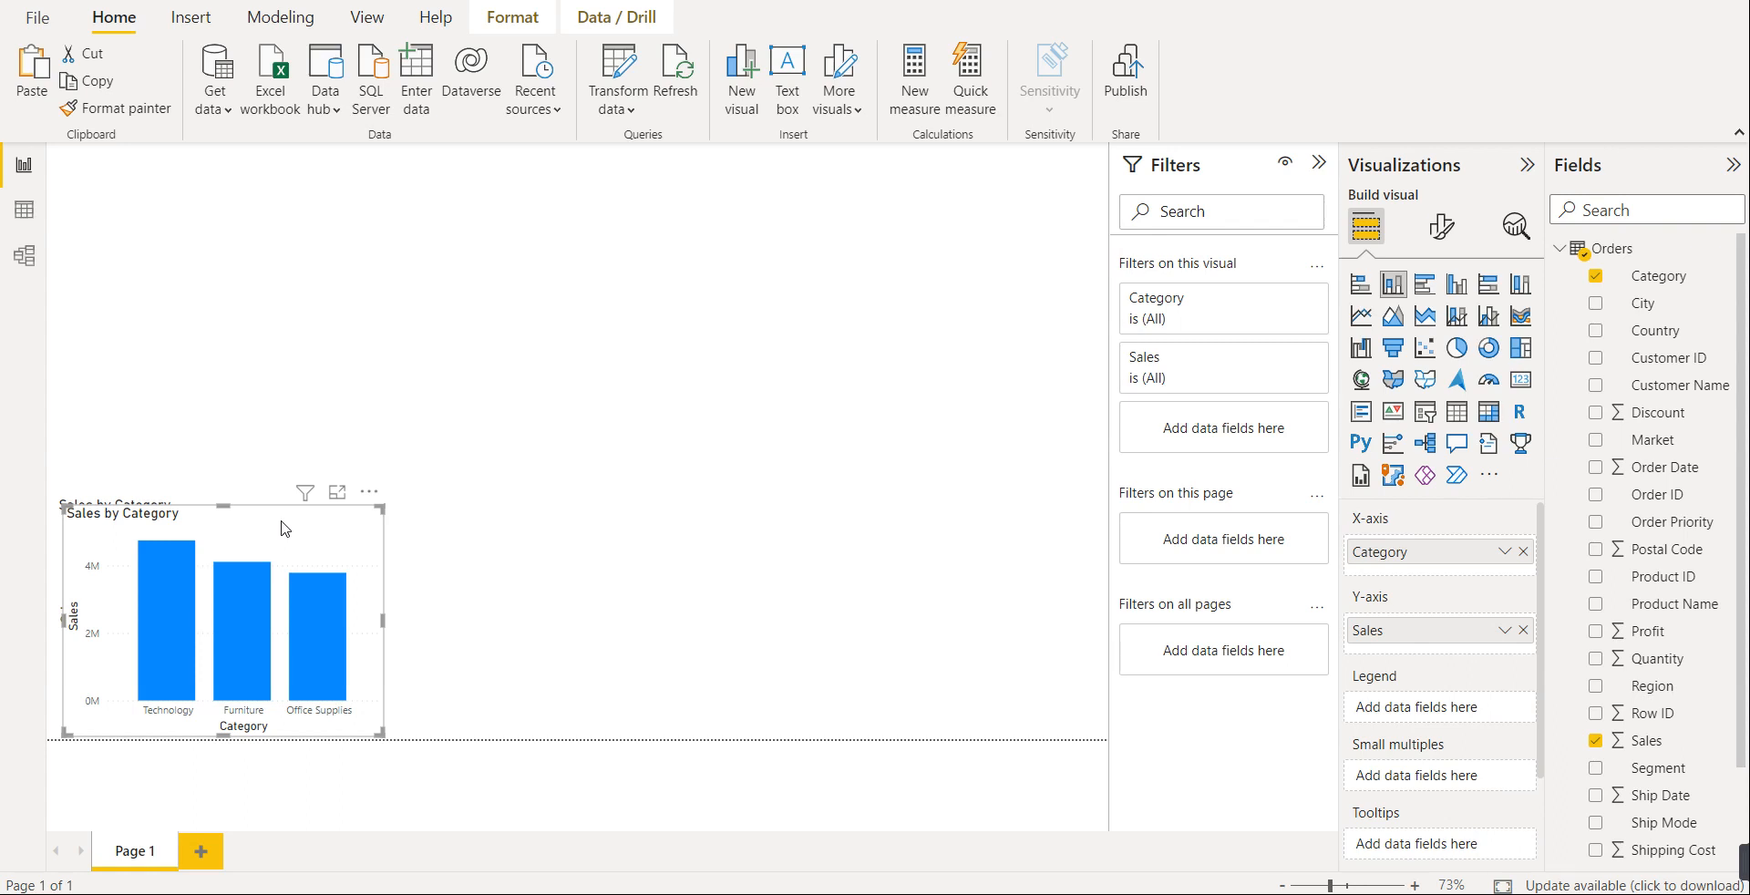
drag(285, 528, 605, 512)
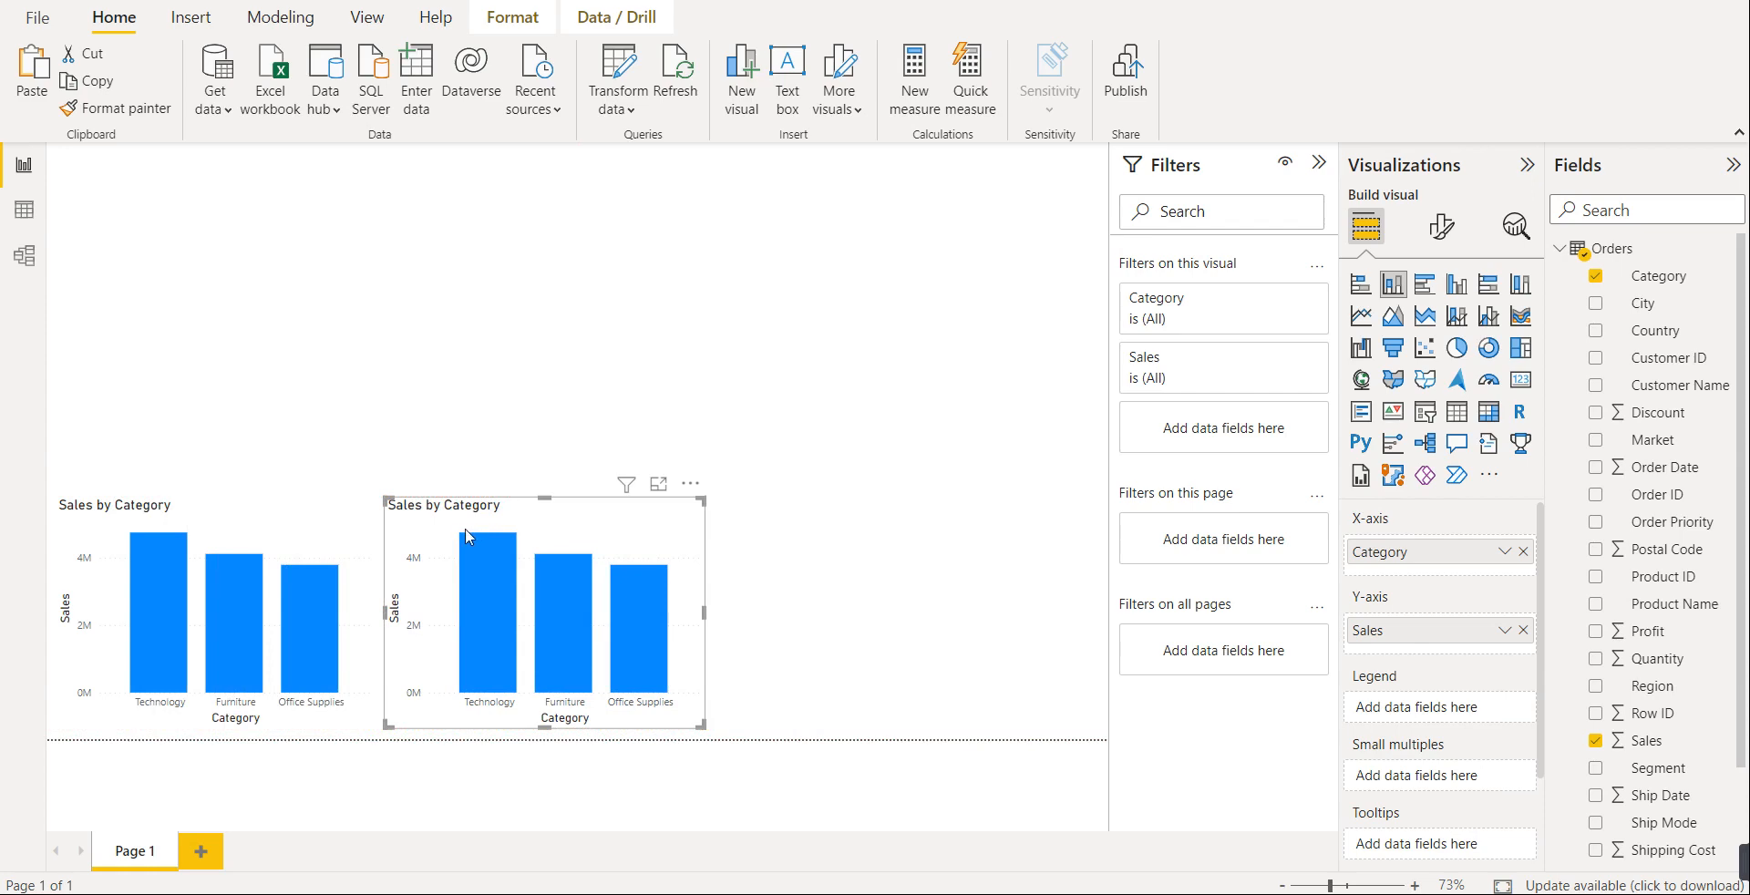
ctrl+click(333, 517)
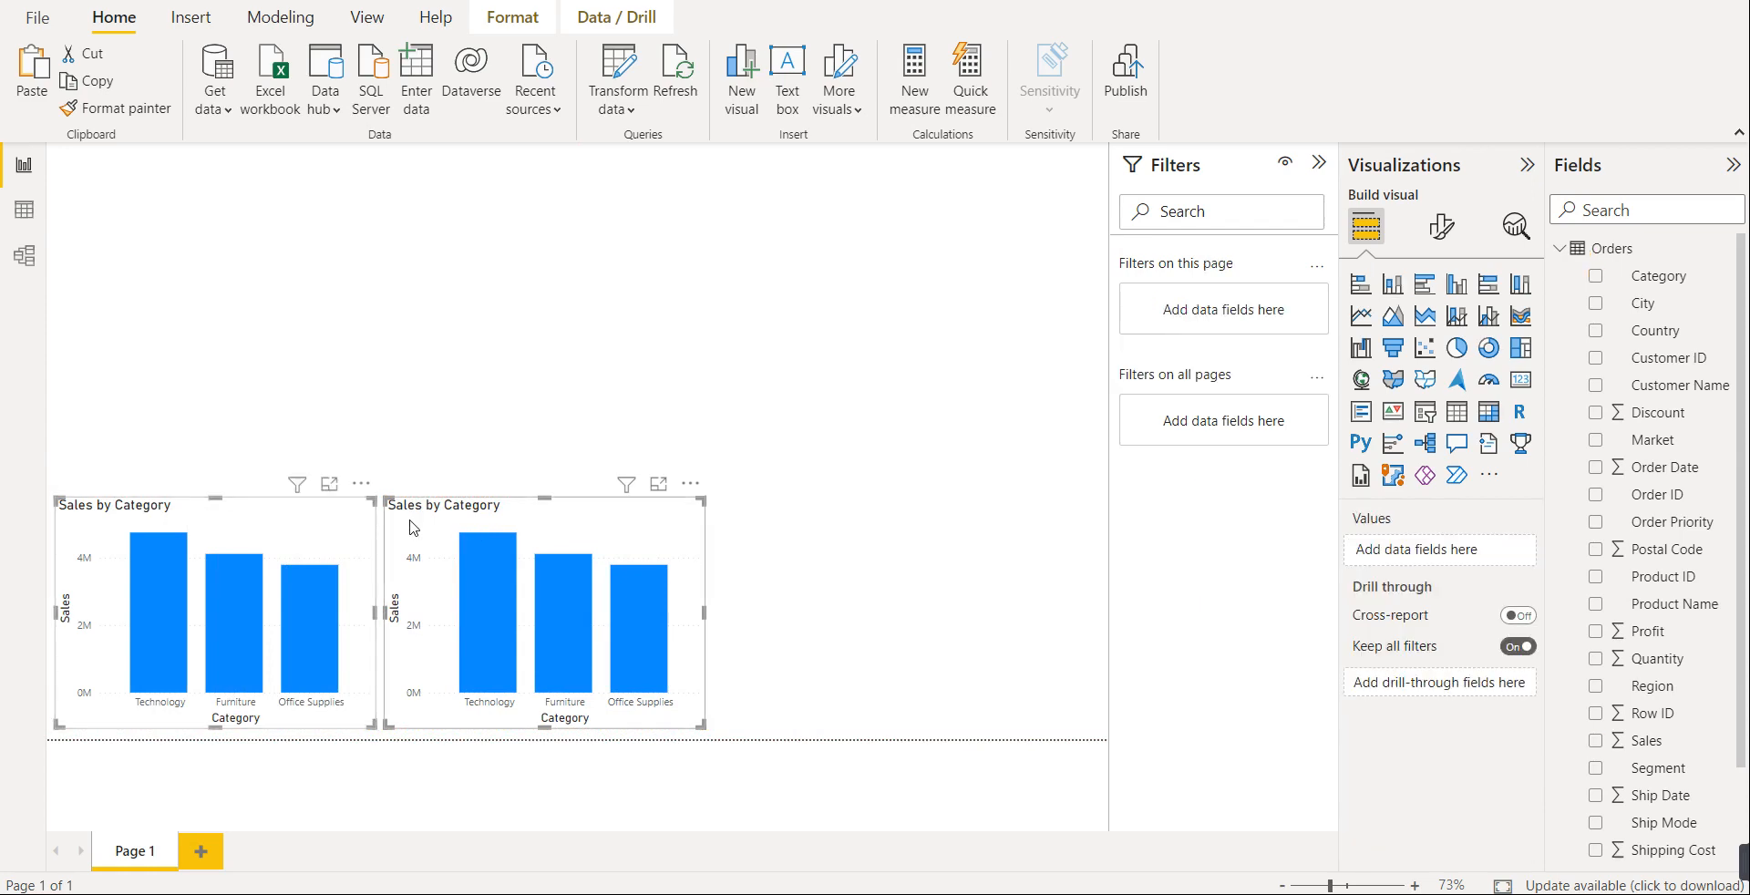
- Replace the Category field with Market in the duplicated chart
click(537, 527)
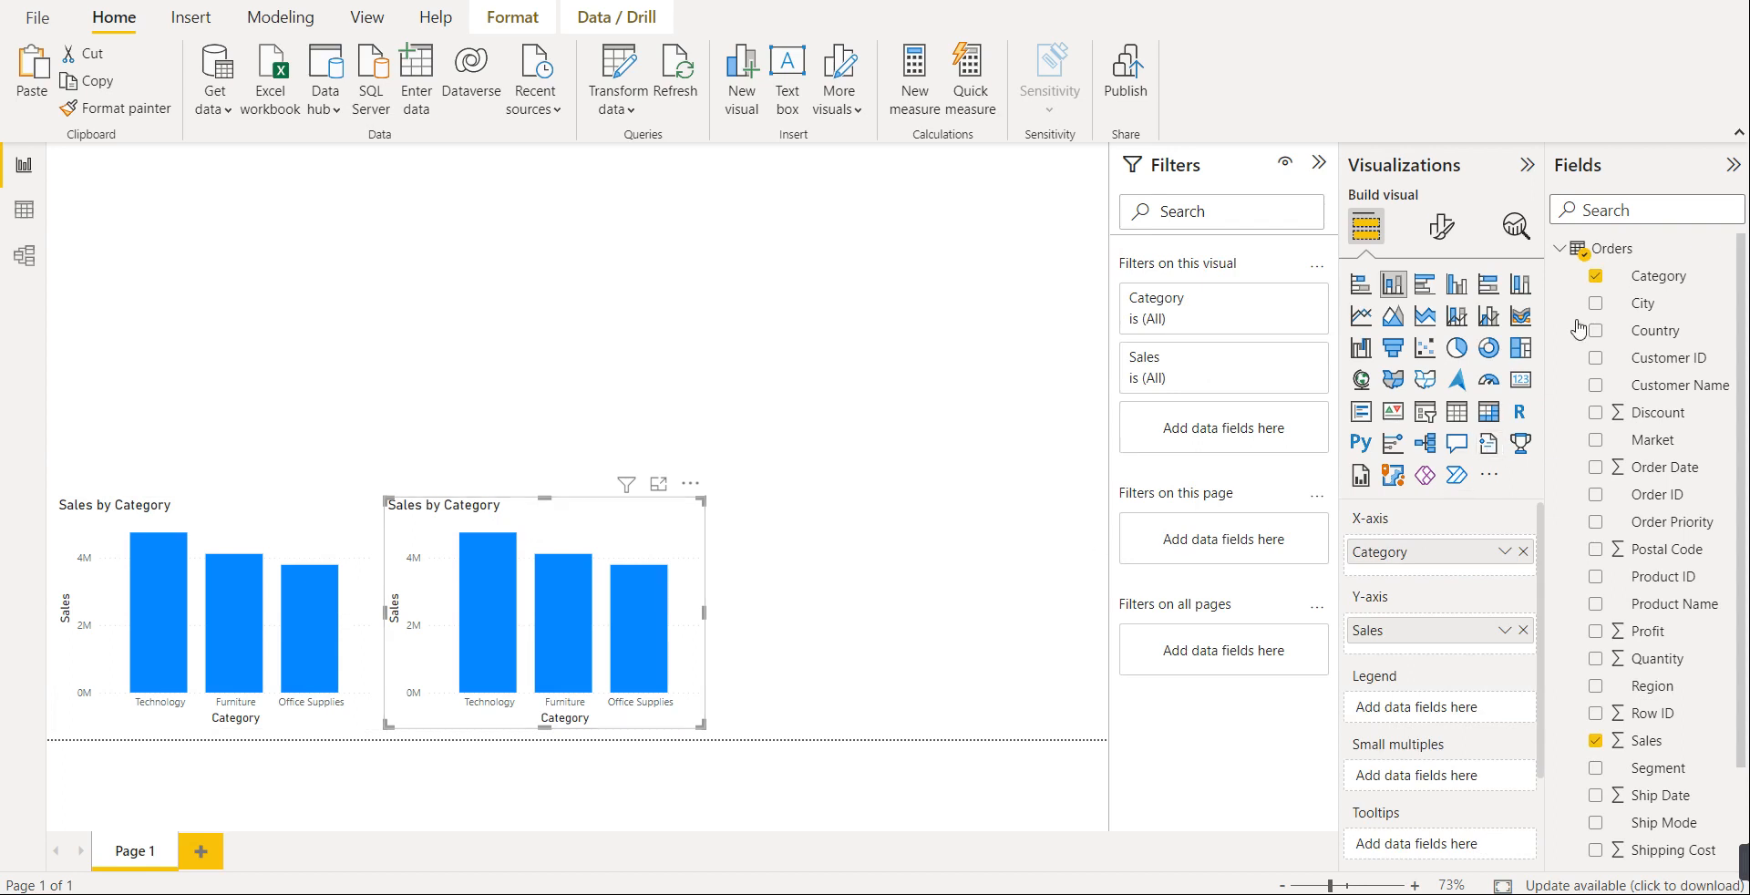
click(1596, 277)
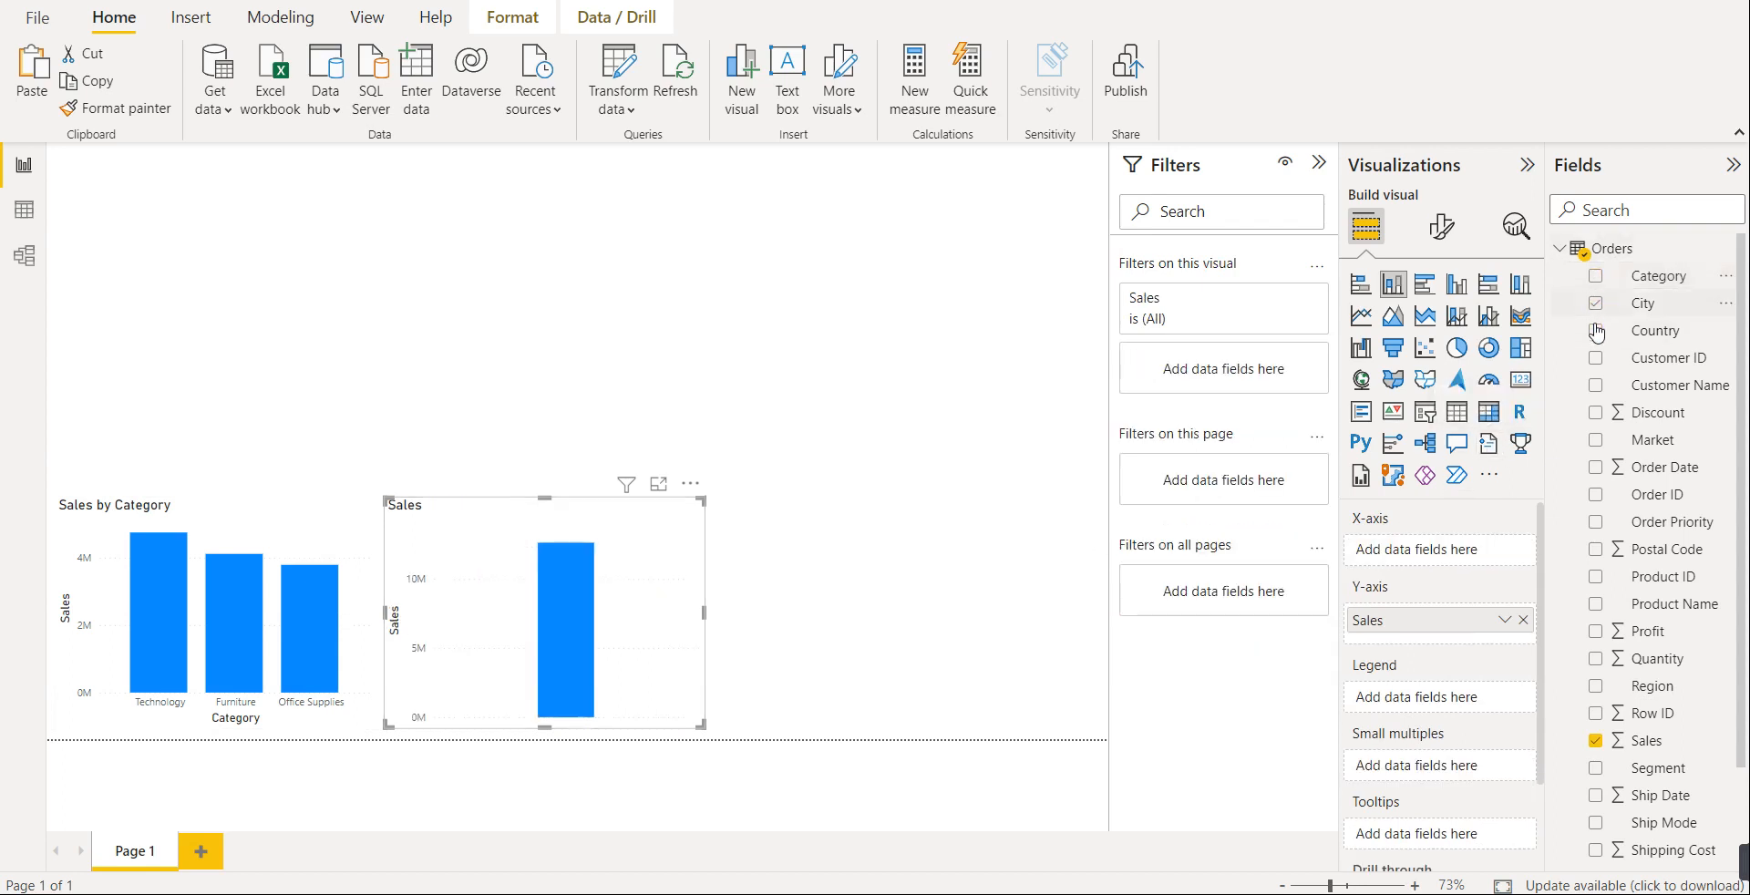
scroll(1654, 675, down, 3)
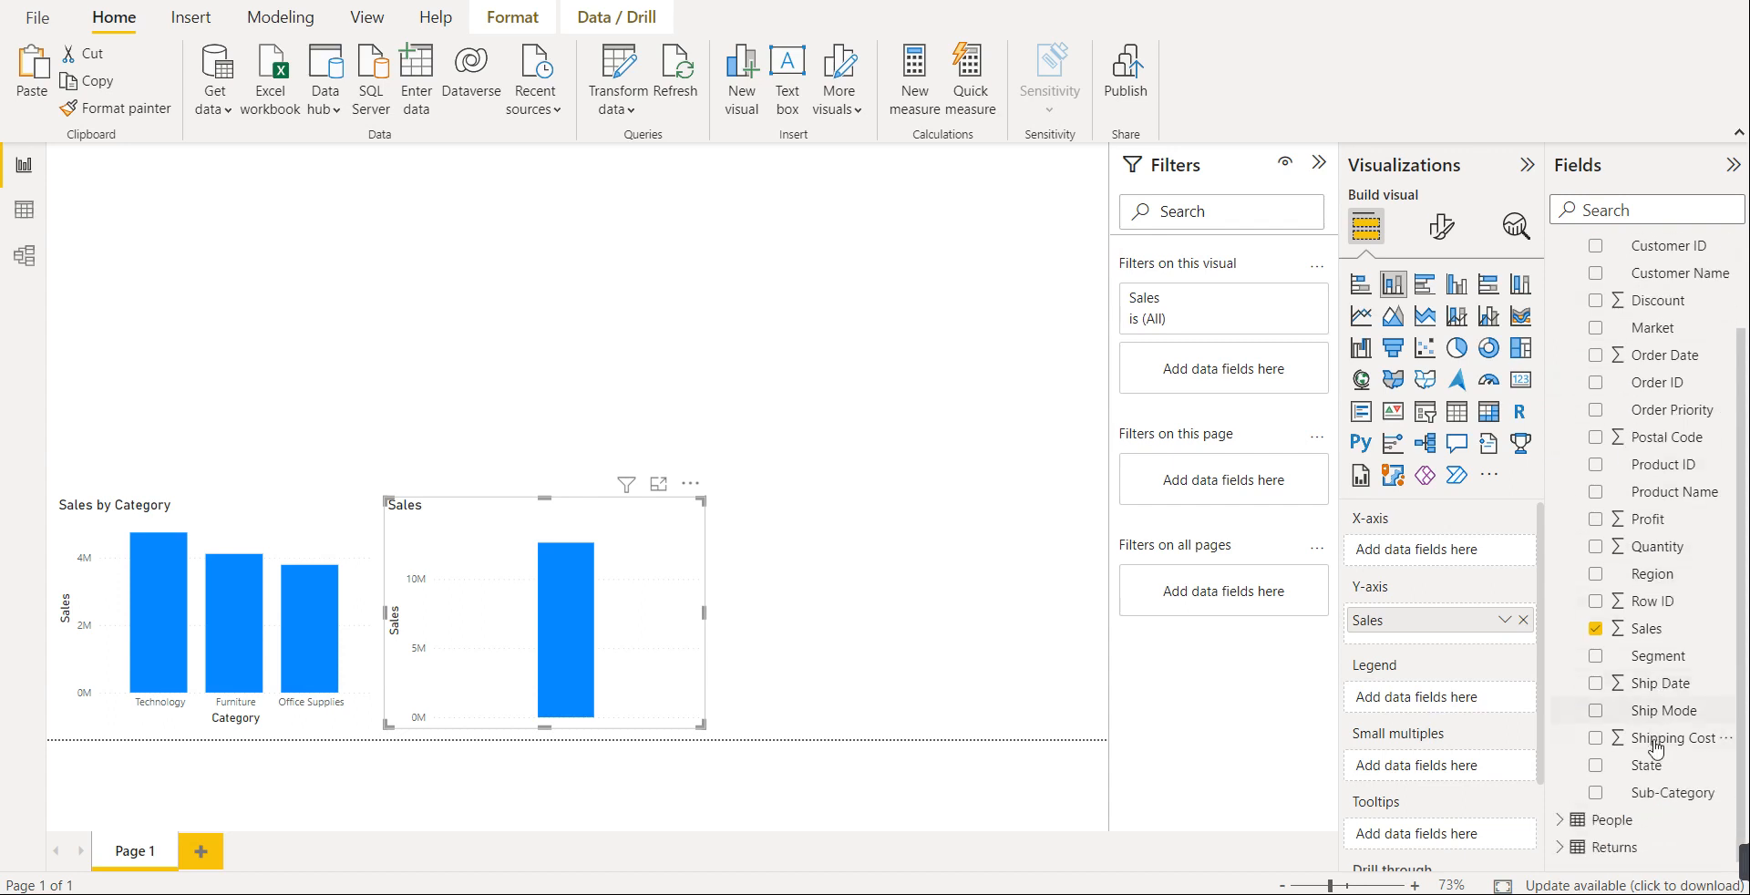
scroll(1636, 546, up, 3)
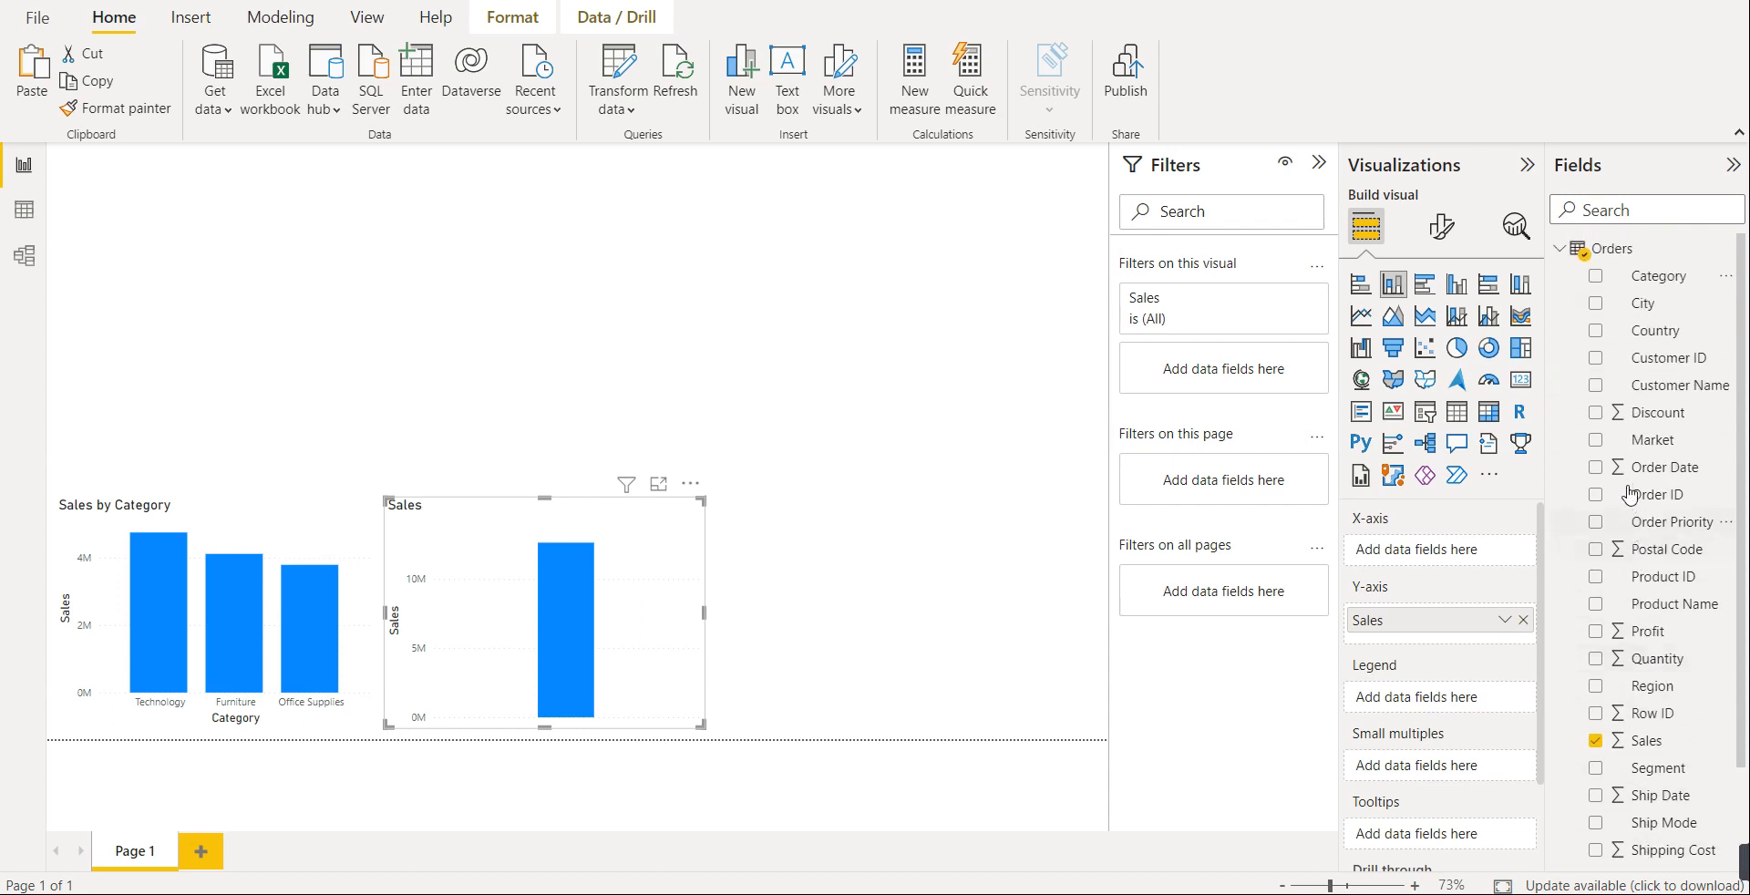
click(1596, 441)
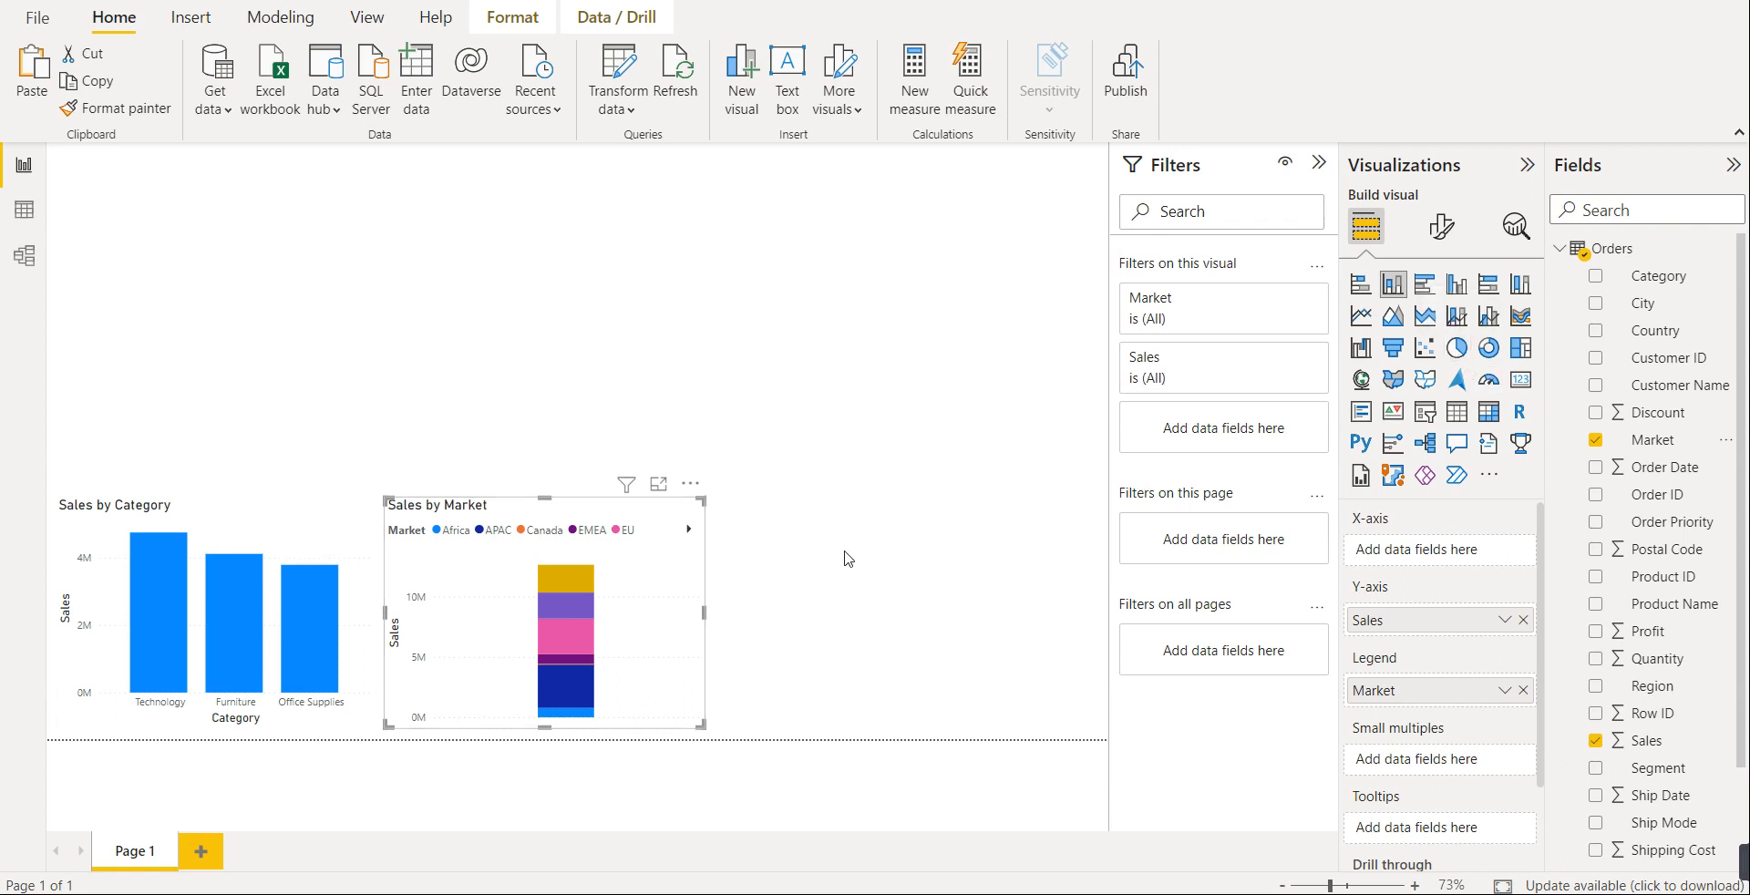
click(812, 556)
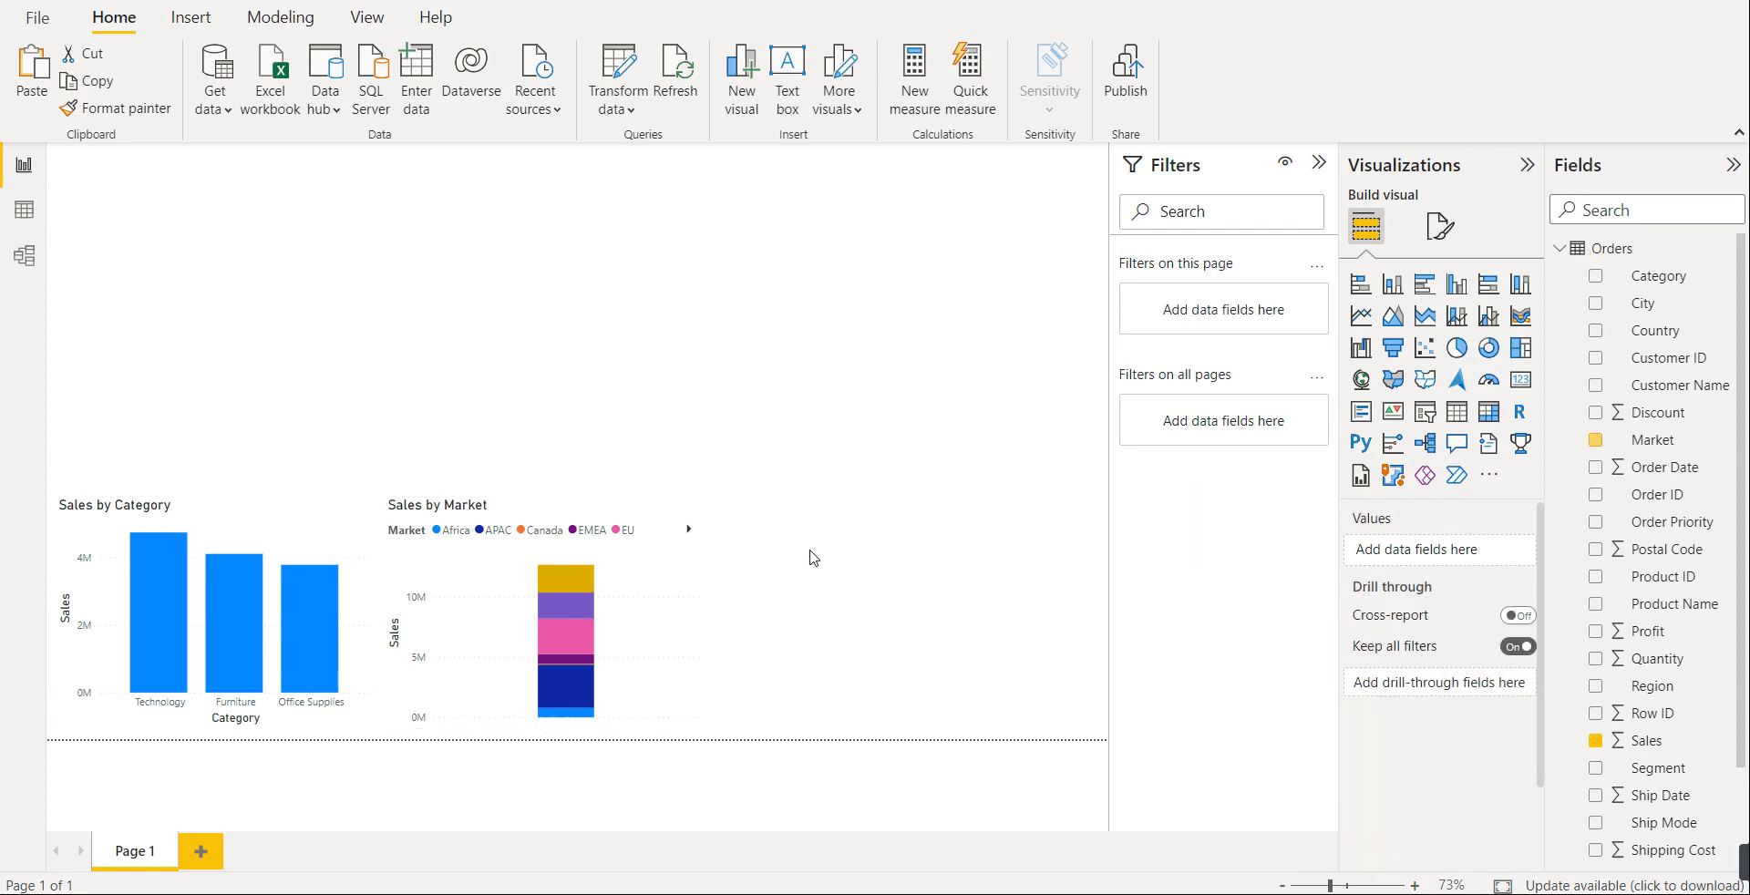
- Convert the Sales by Market chart to a pie chart and nudge it slightly away from the column chart
click(661, 598)
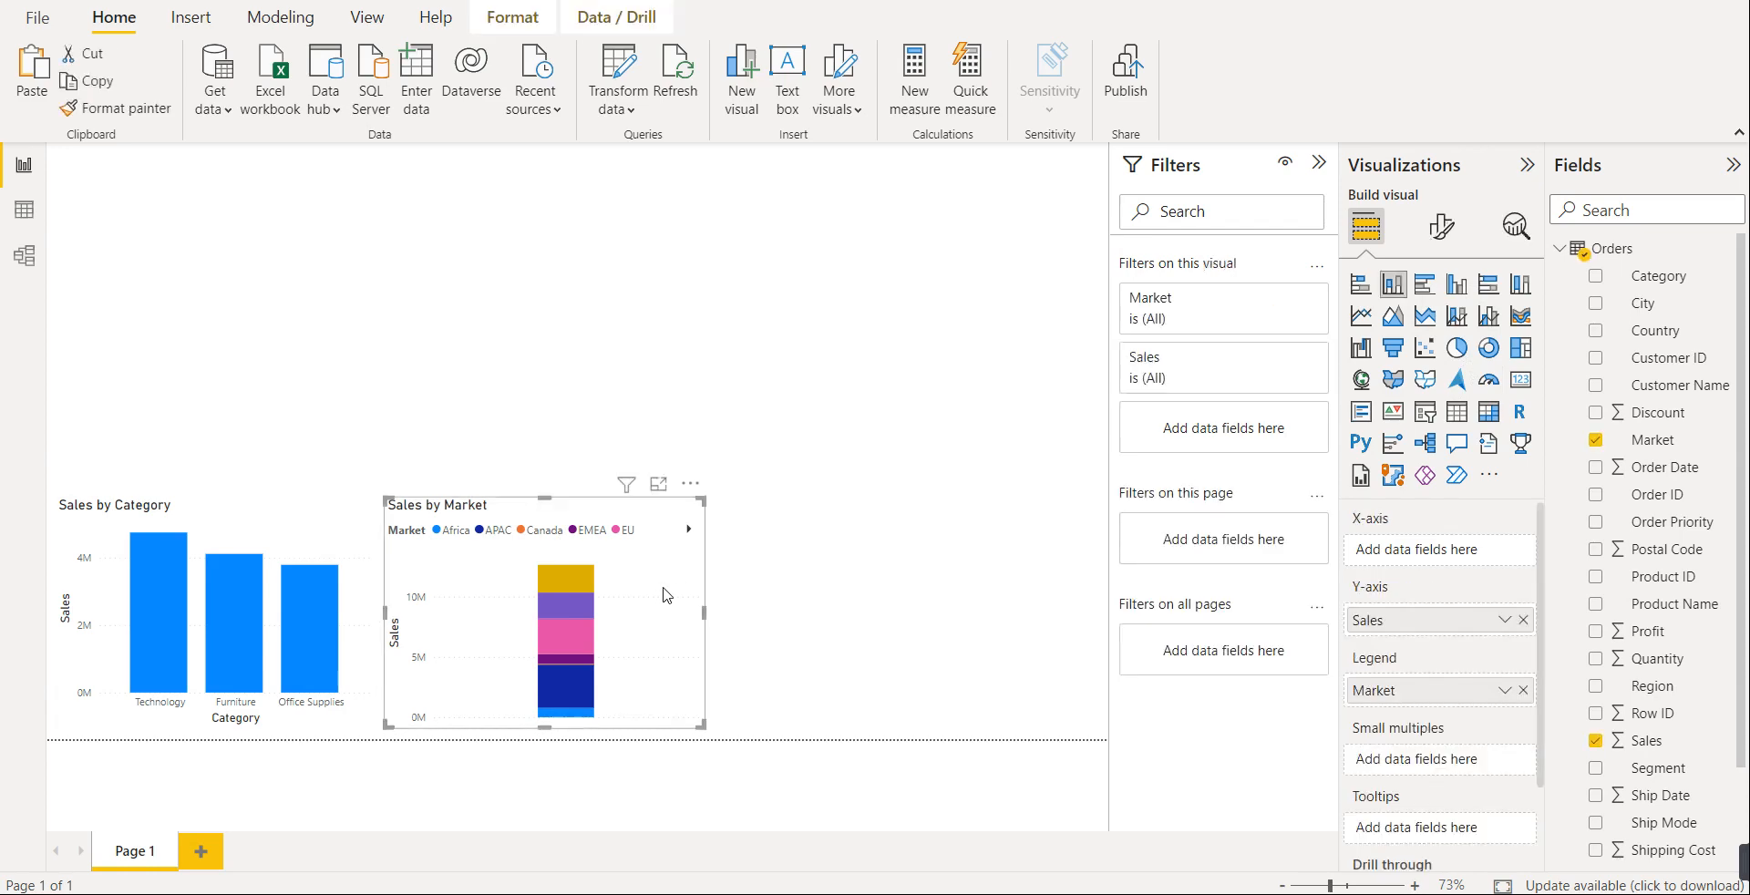
click(1463, 351)
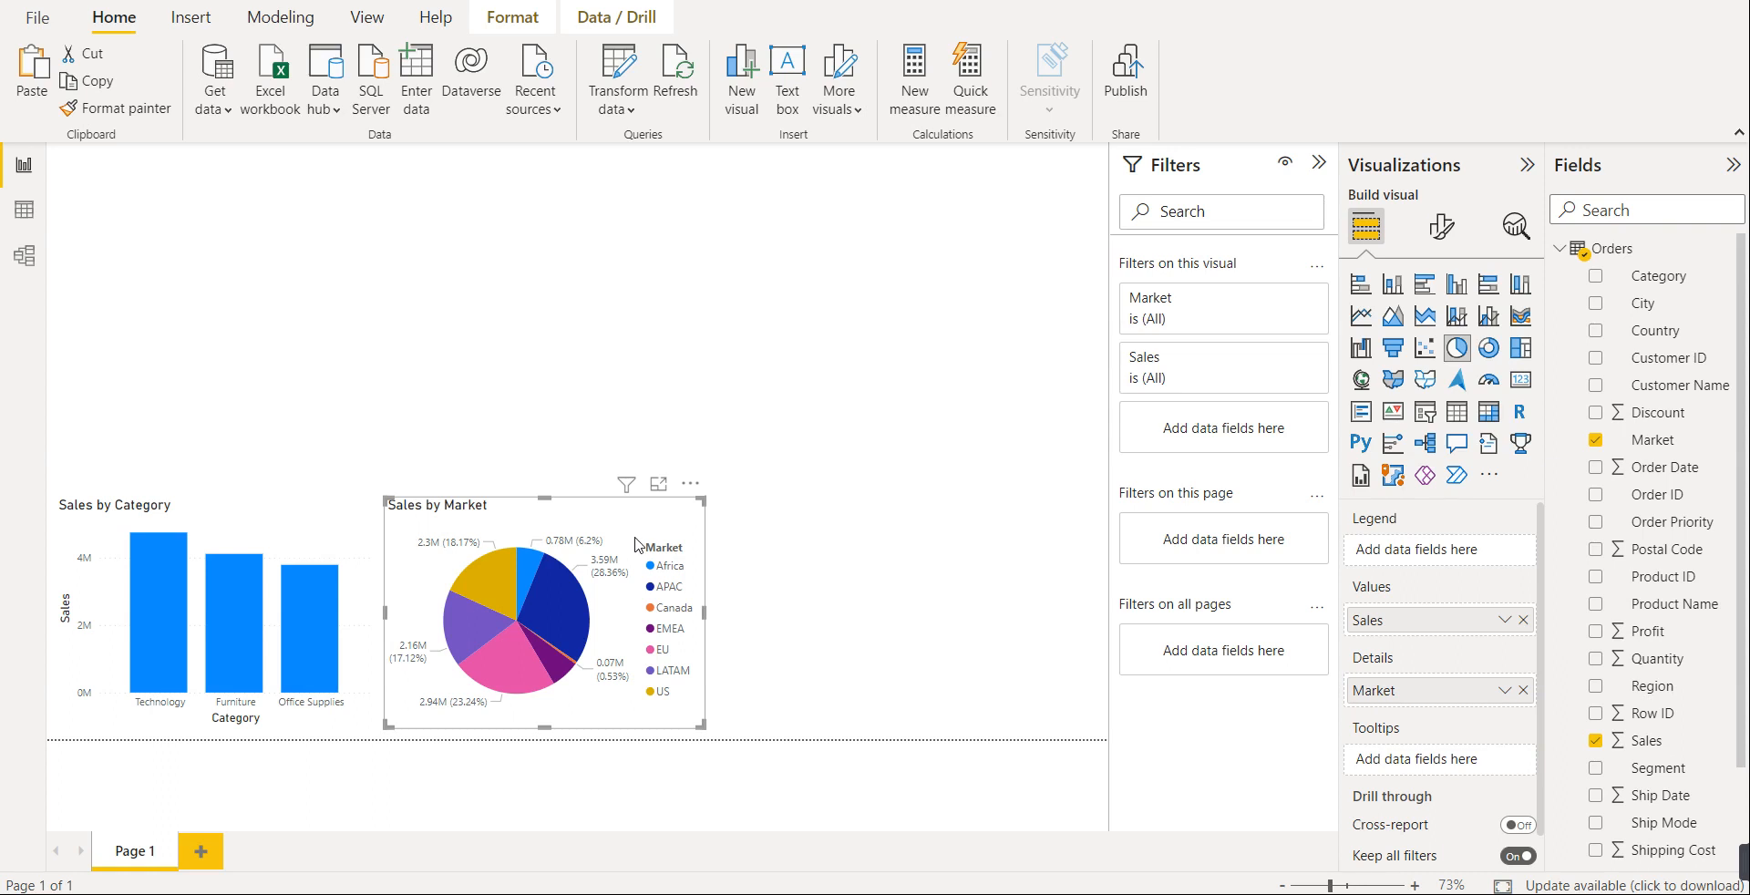
mouse_move(625, 523)
mouse_down()
mouse_move(675, 523)
mouse_move(632, 523)
mouse_up()
ctrl+click(366, 543)
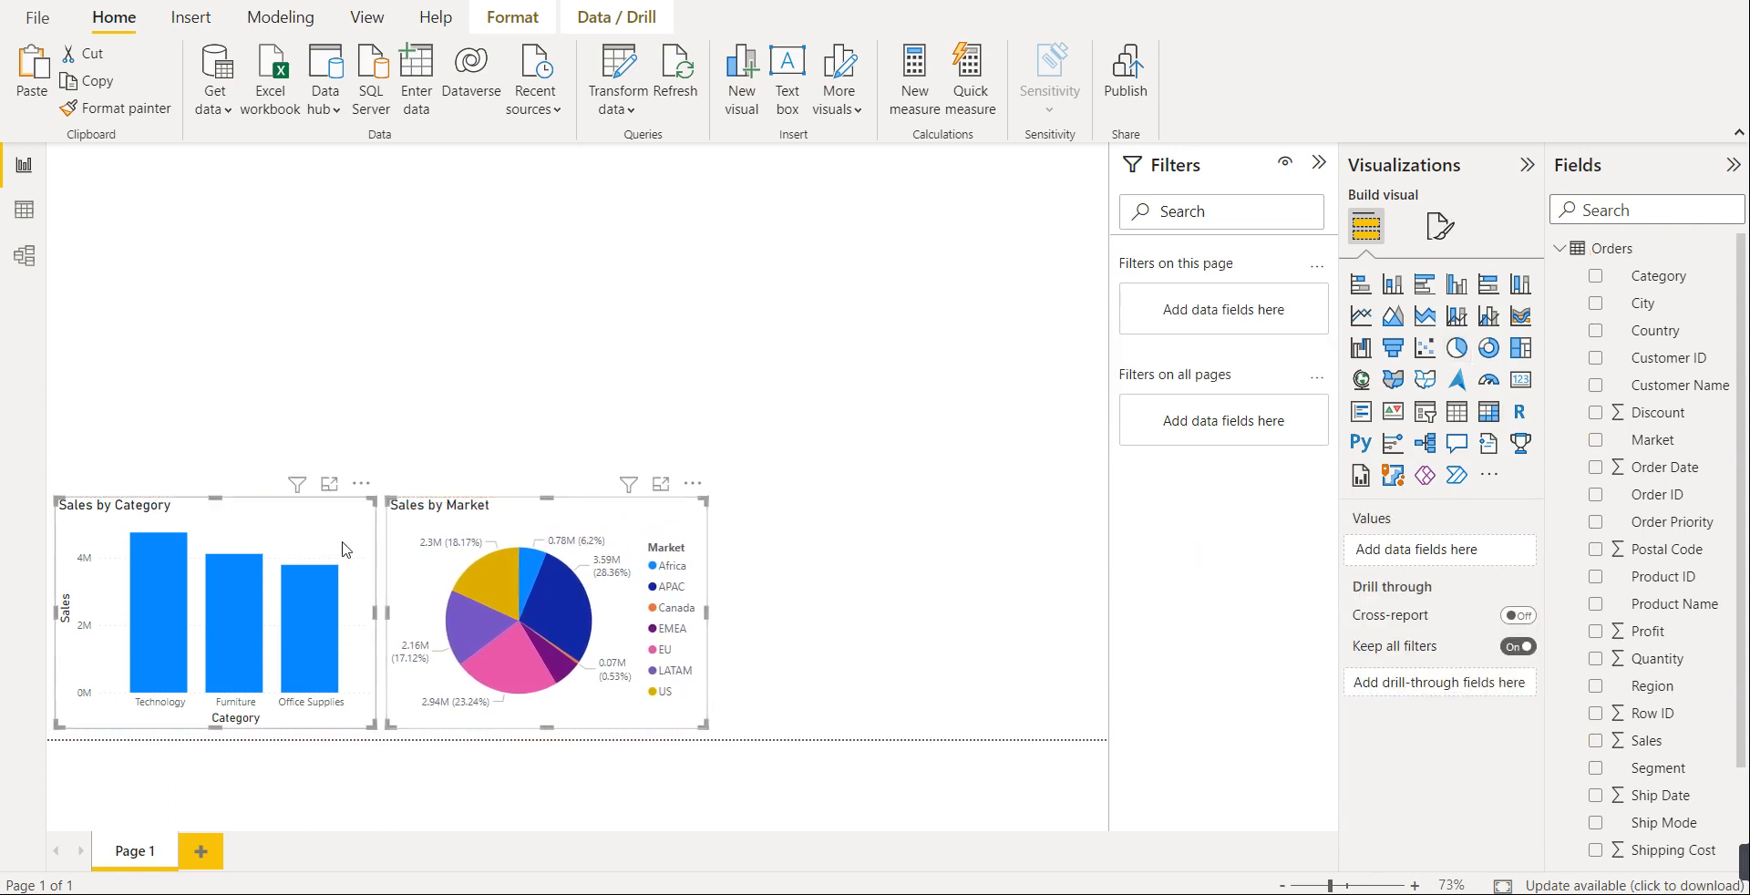
- Duplicate the Sales by Market pie chart and place the copy to its right in the same row
click(527, 527)
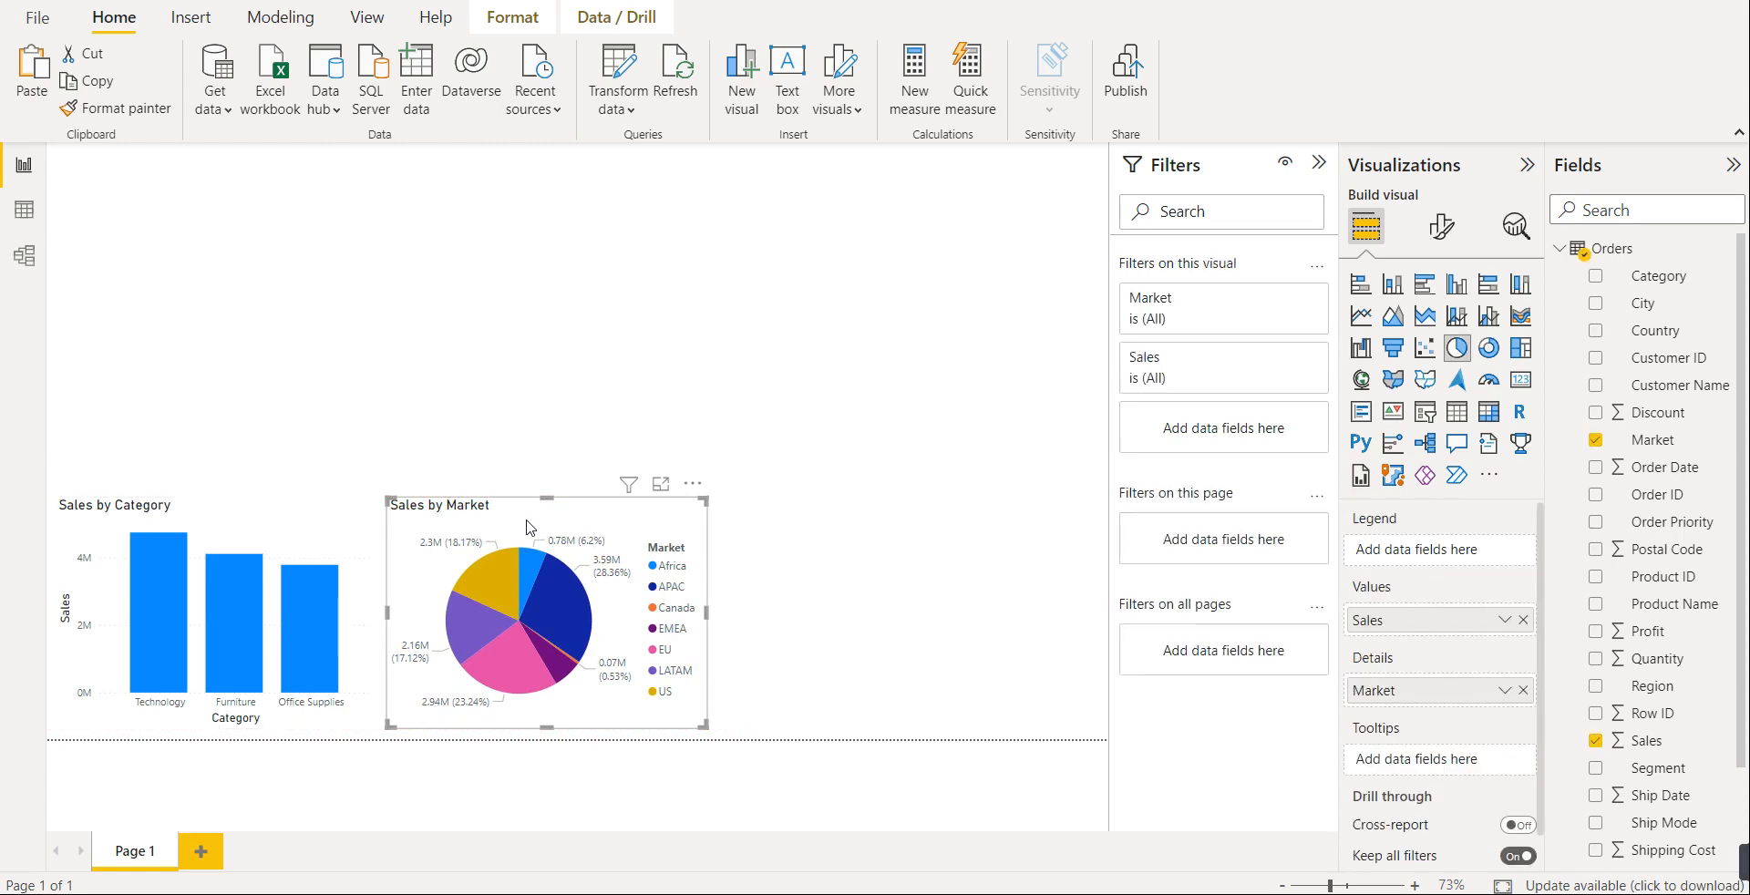
key(ctrl+c)
key(ctrl+v)
drag(527, 527, 894, 547)
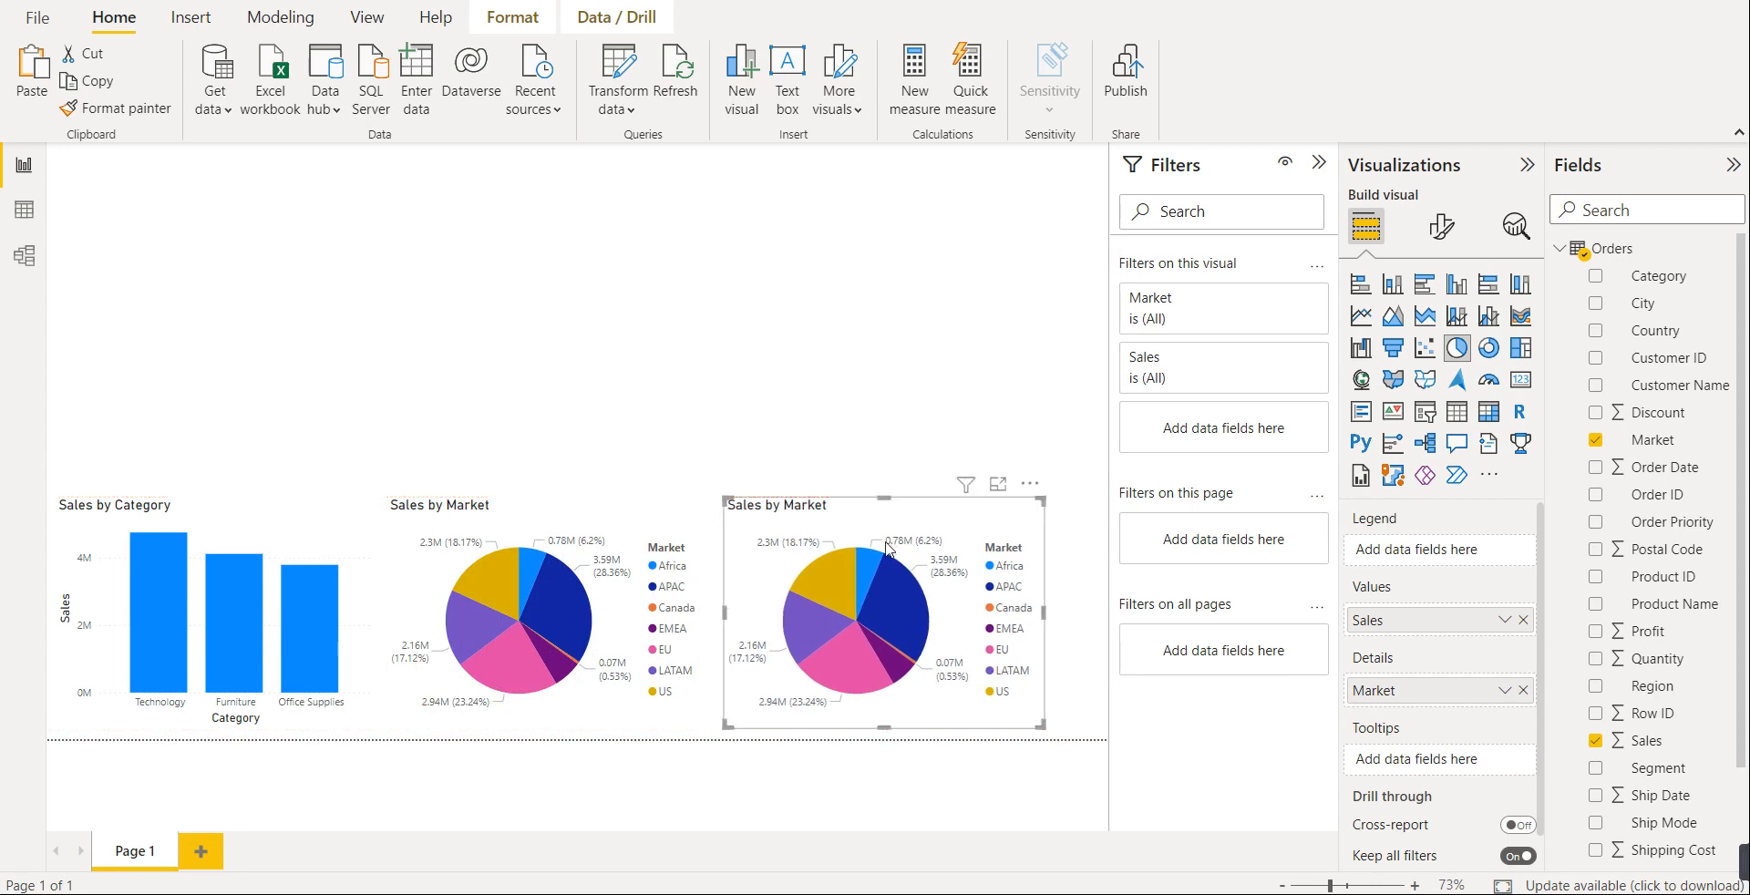
- Widen the copied pie chart to fill the row up to the page's right edge, extending its left side slightly
ctrl+click(690, 527)
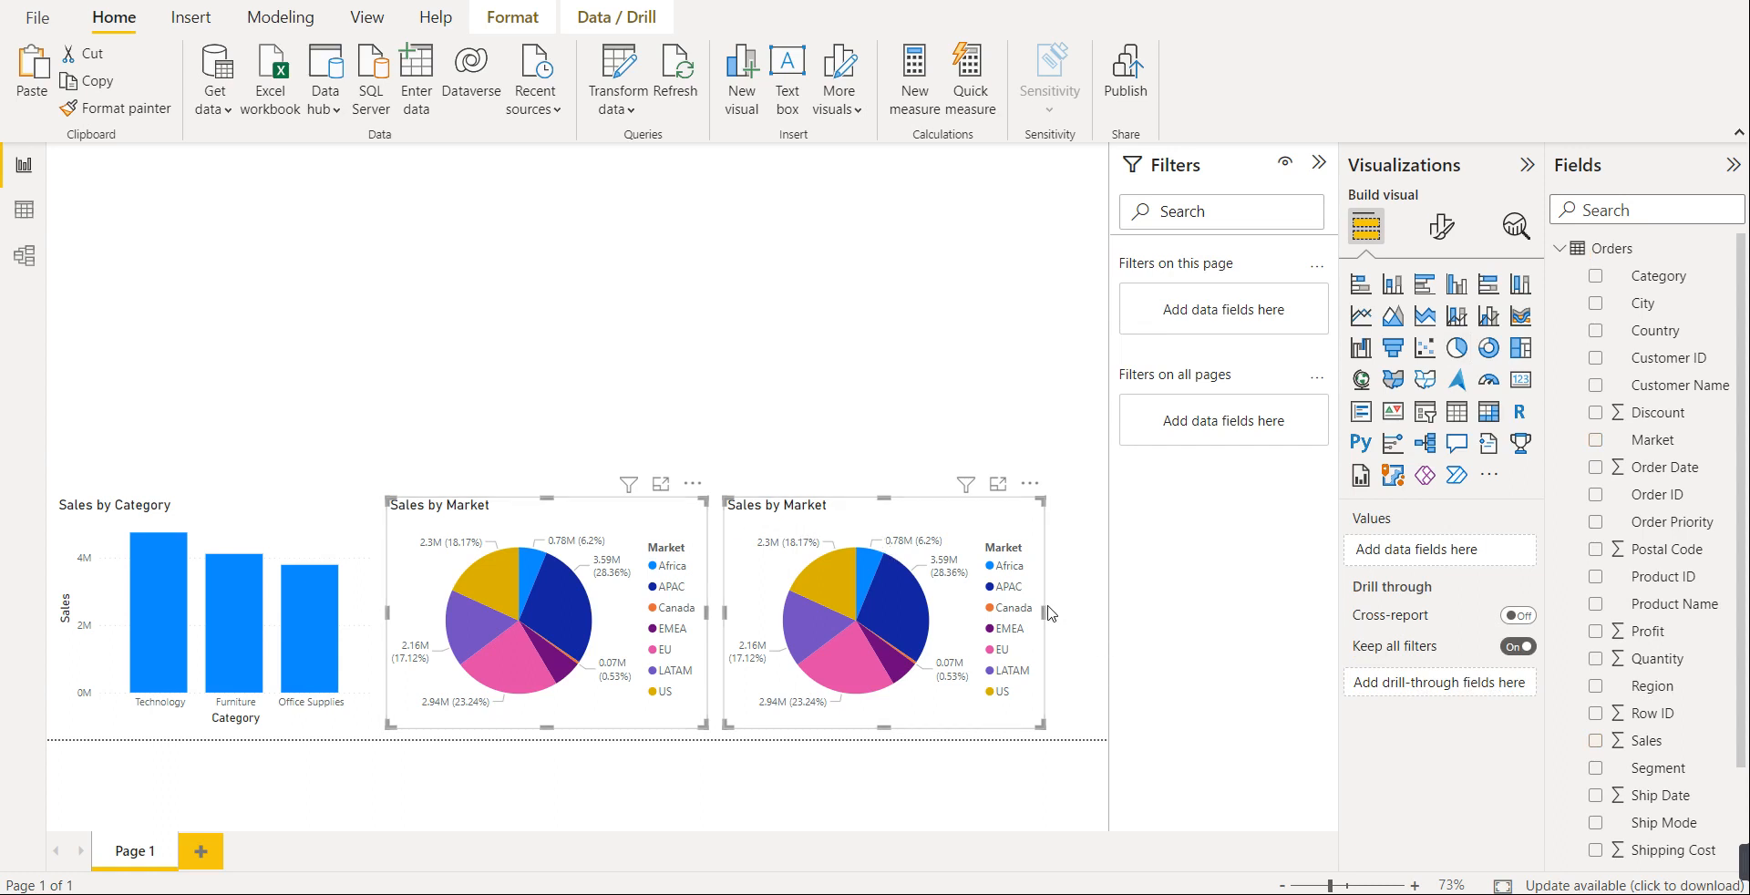
drag(1044, 613, 1097, 611)
click(1099, 617)
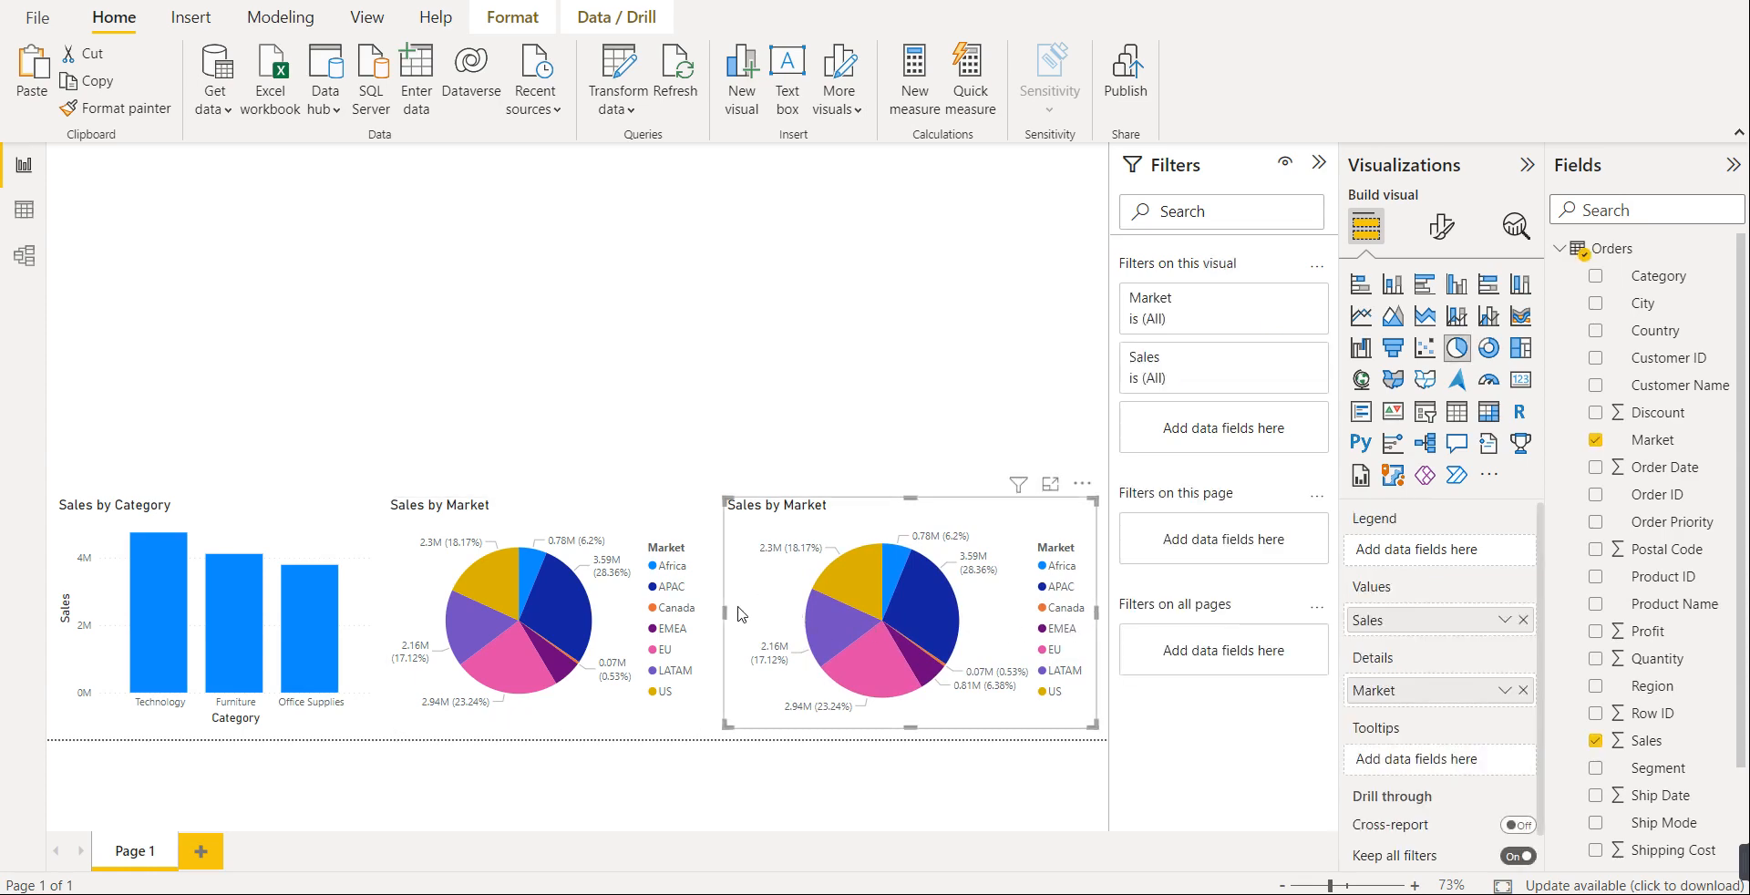
drag(724, 612, 719, 618)
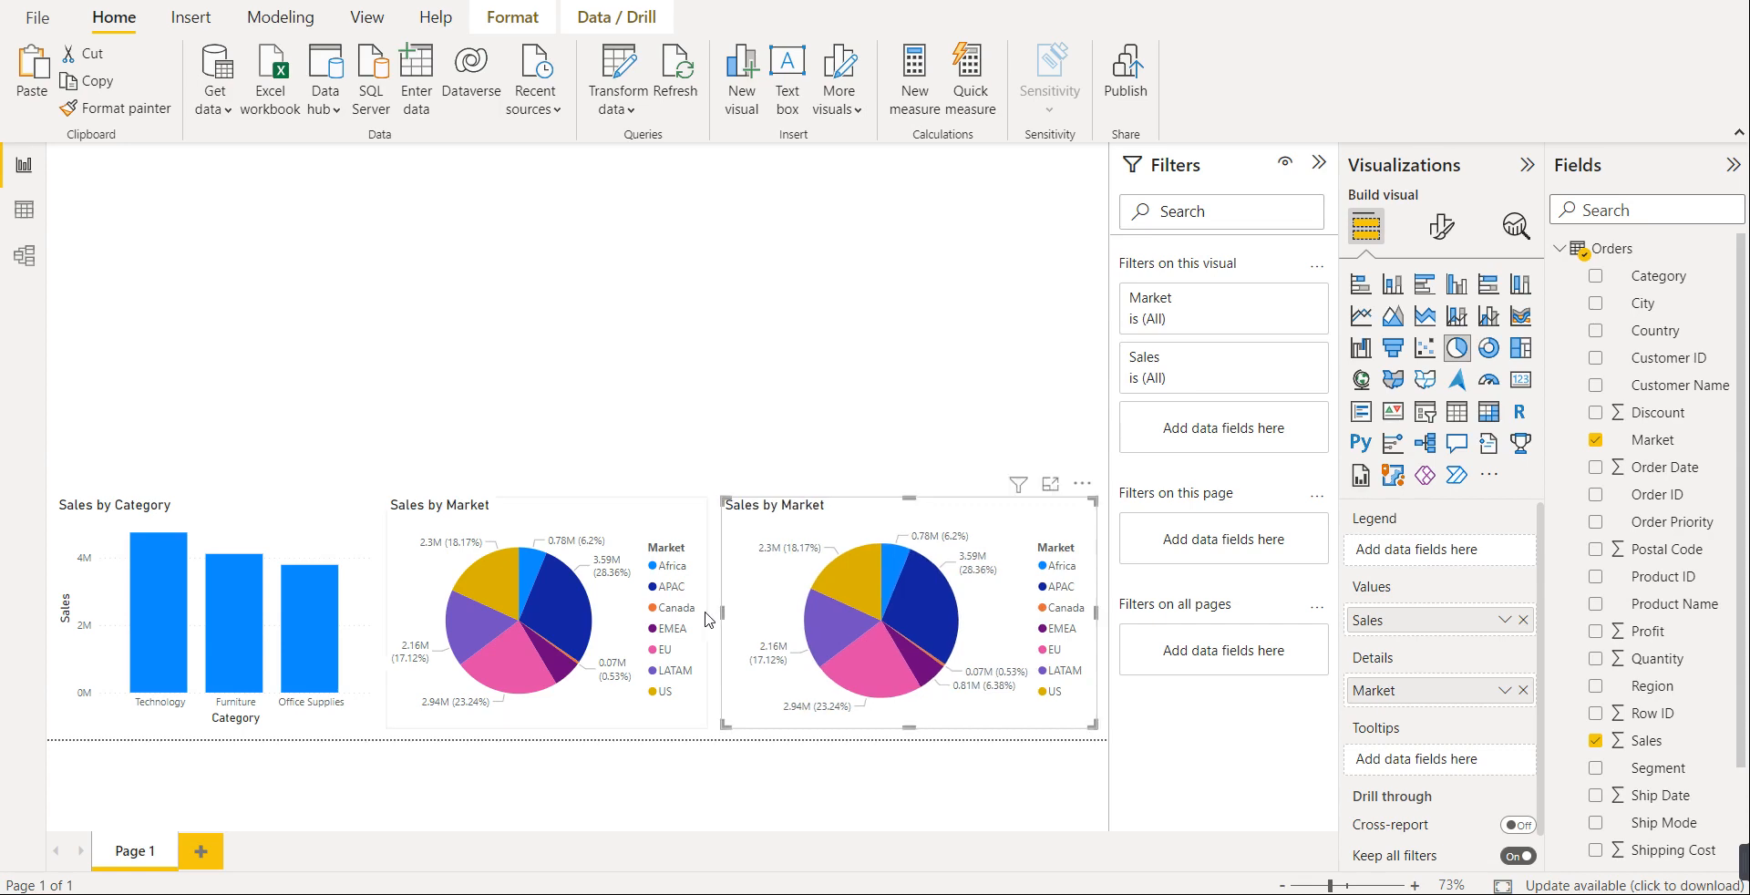
- Select the column chart and both pie charts together and distribute them horizontally across the row
ctrl+click(706, 594)
ctrl+click(345, 570)
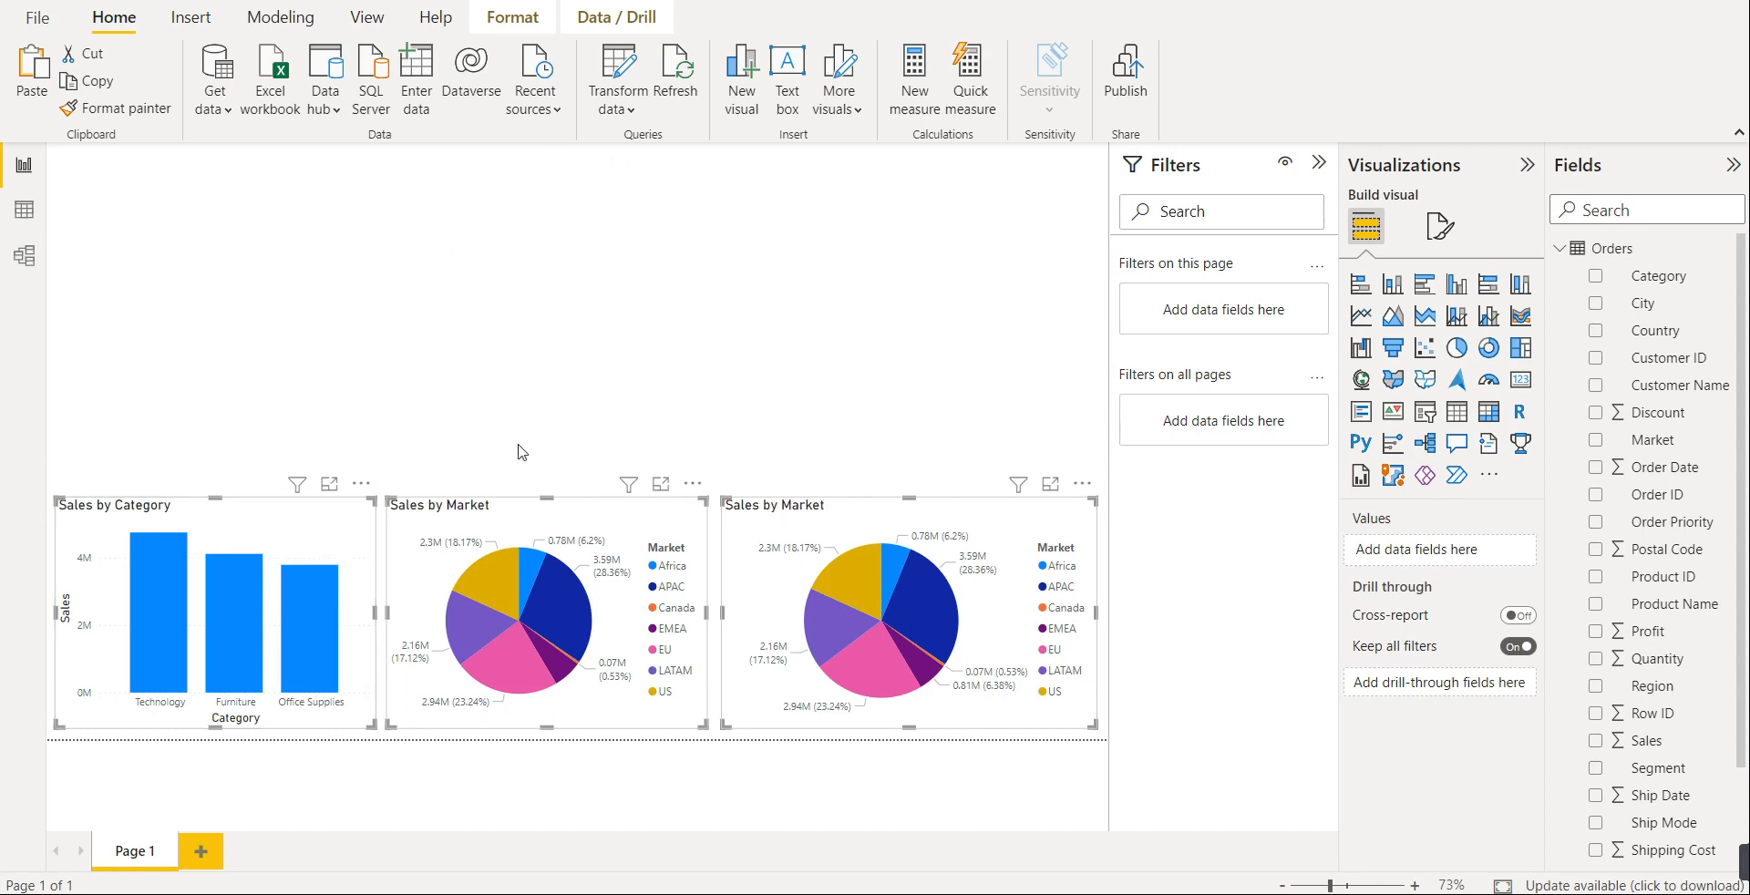
click(515, 24)
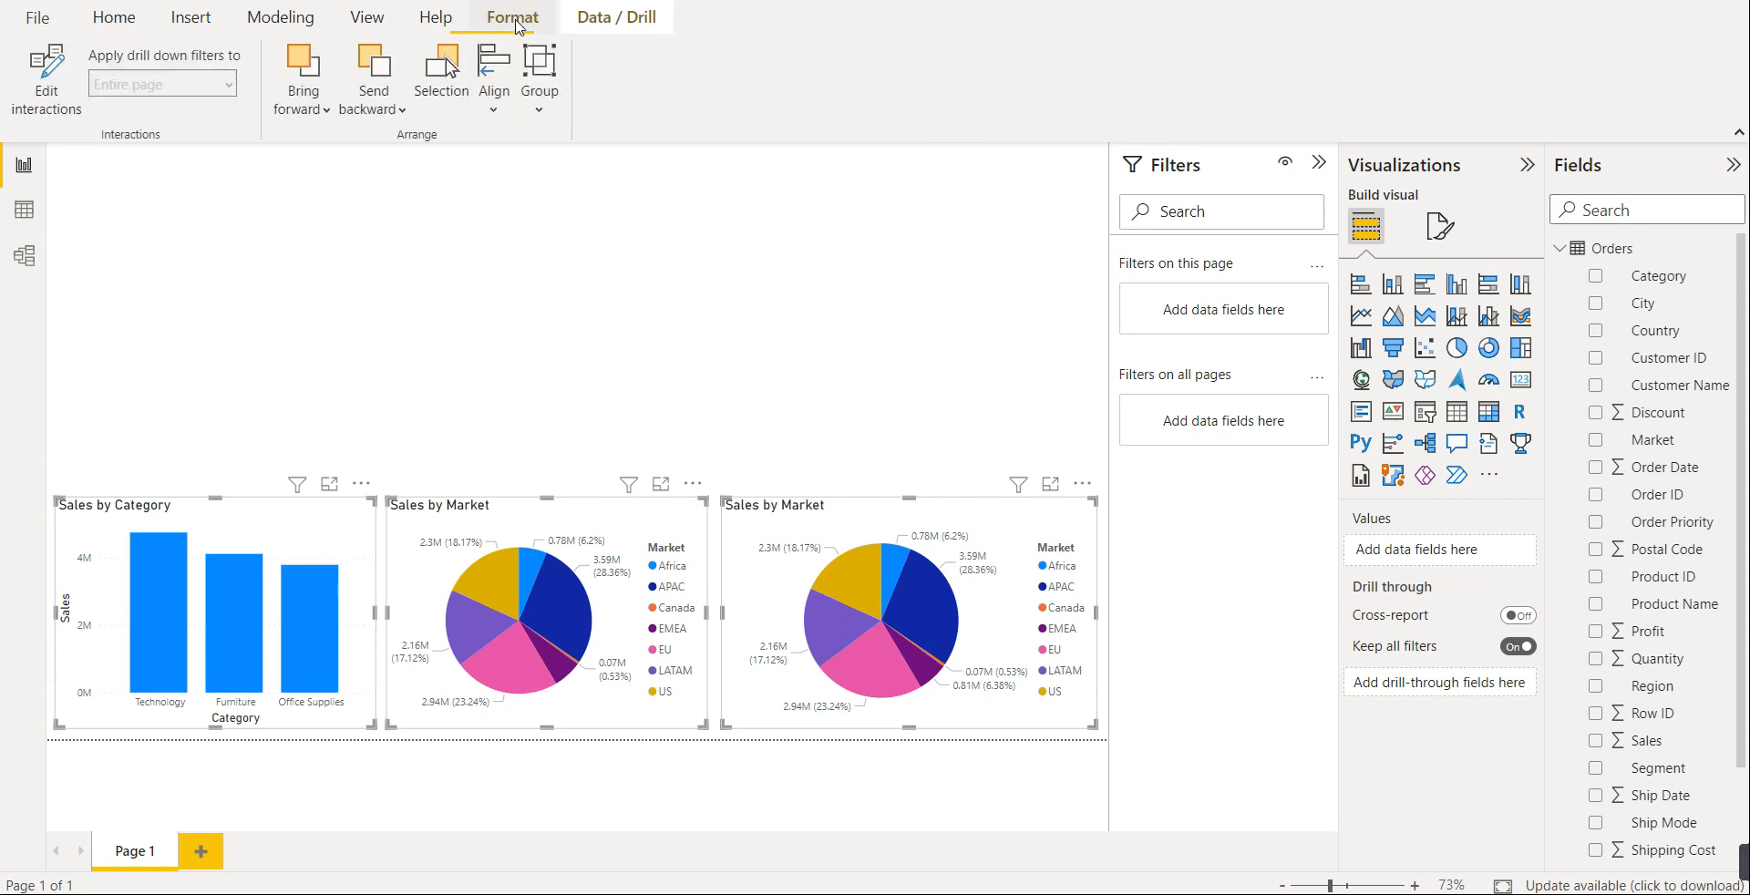
click(500, 107)
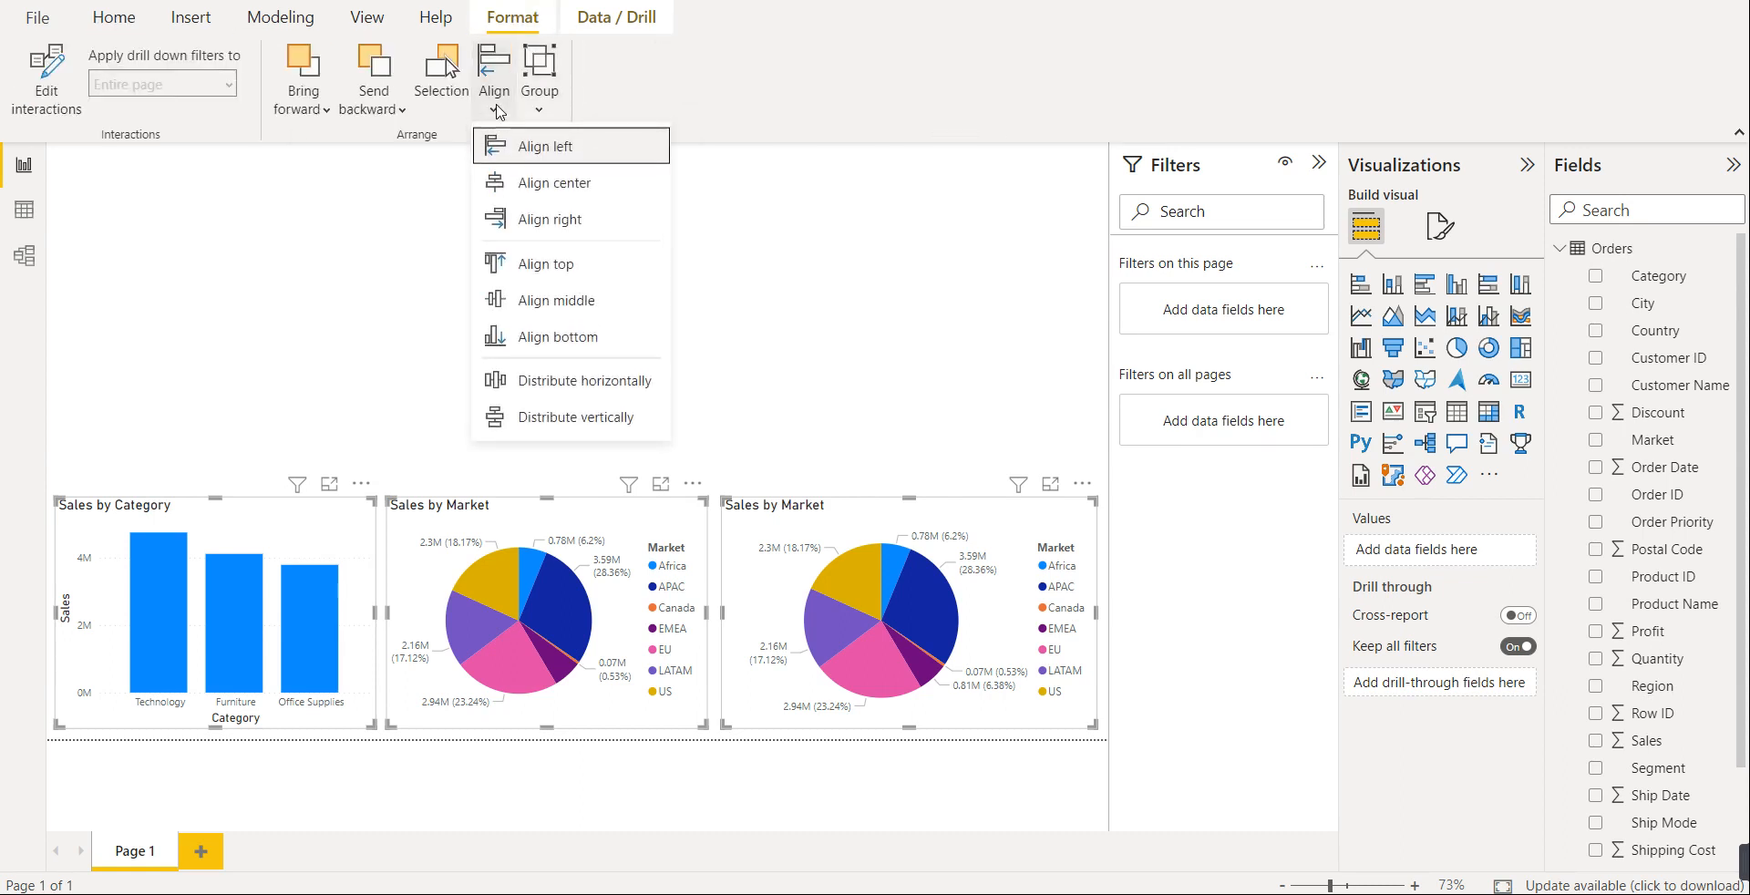
click(577, 391)
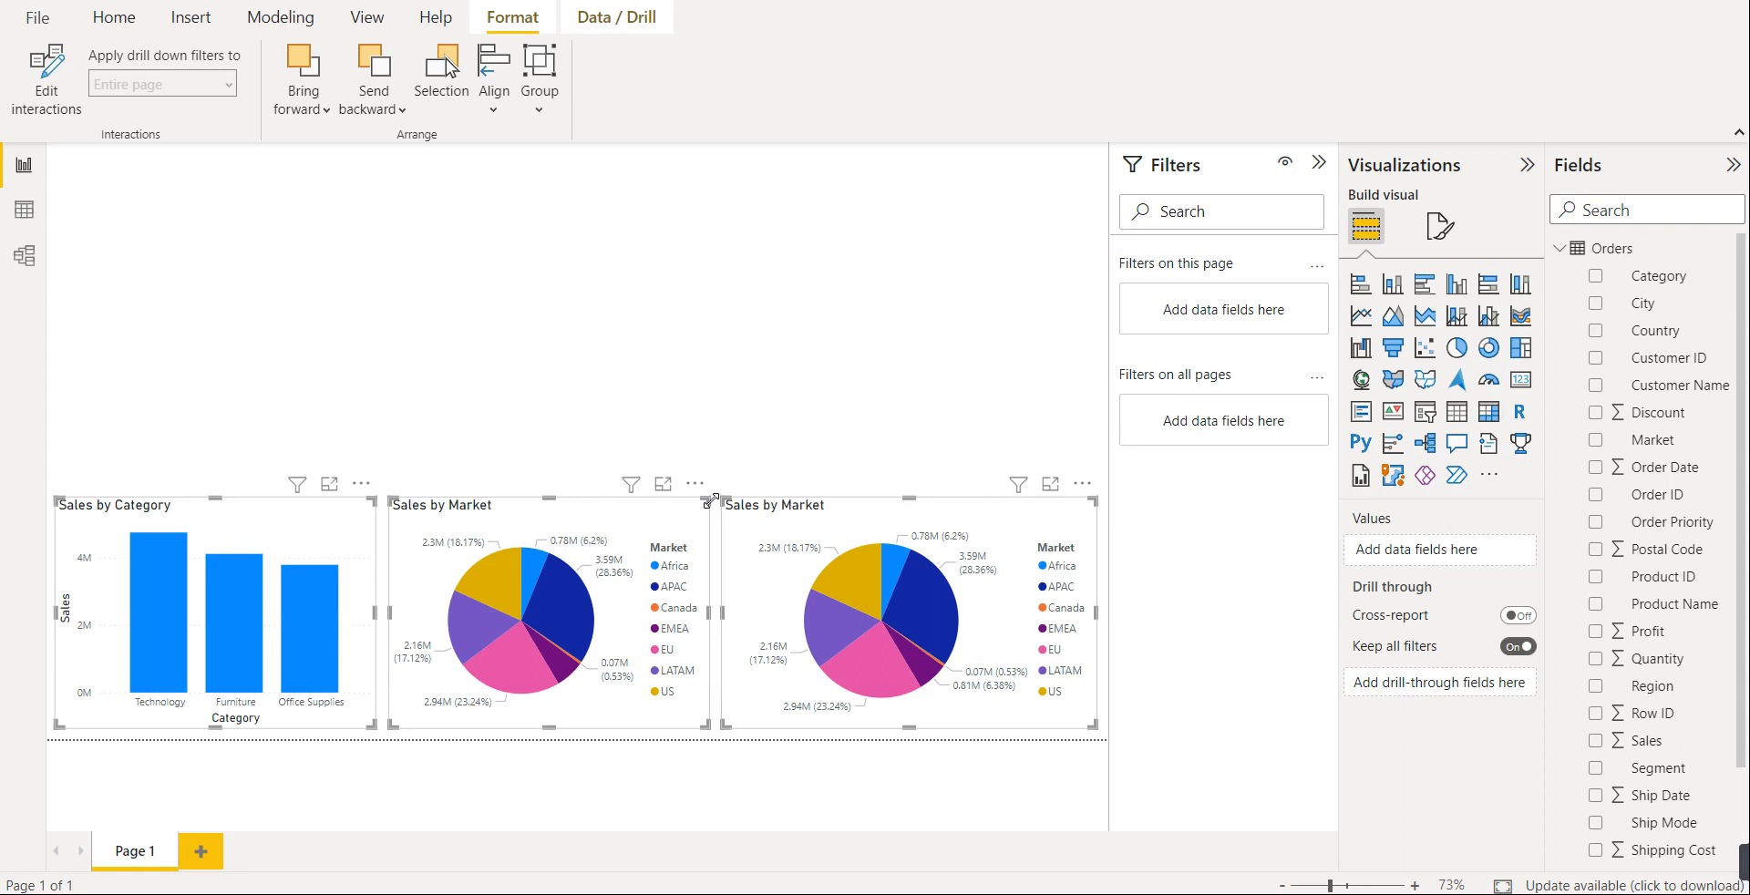
- Replace Market with Sub-Category in the rightmost Sales by Market pie chart and convert it to a donut chart
click(865, 525)
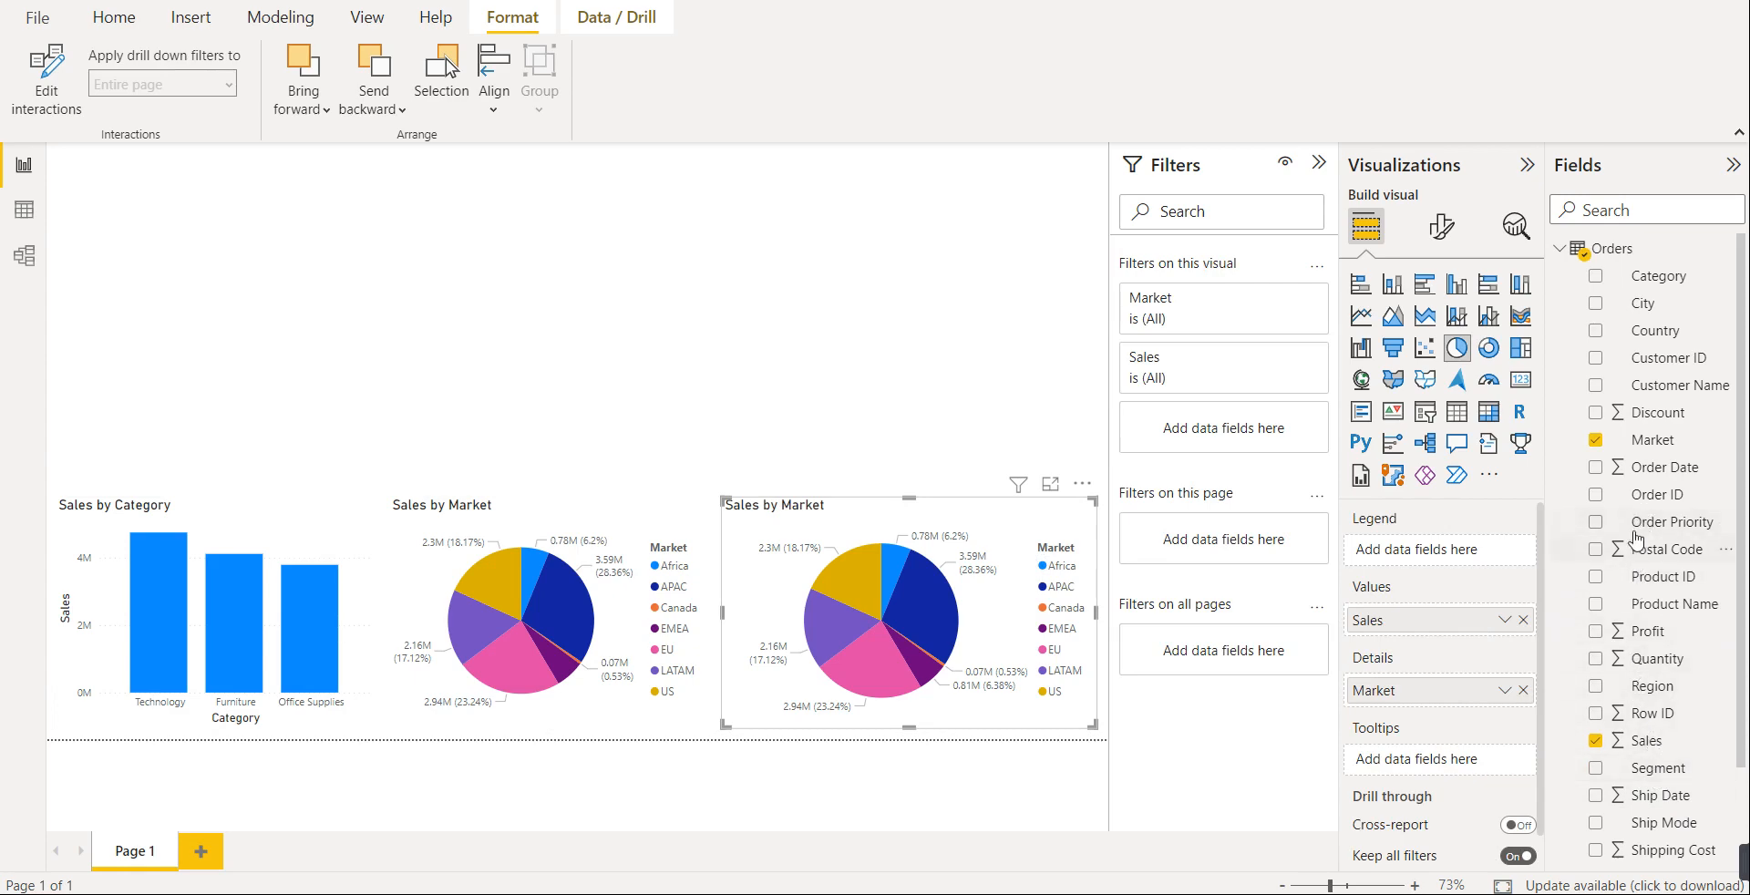
click(1595, 440)
scroll(1632, 675, down, 2)
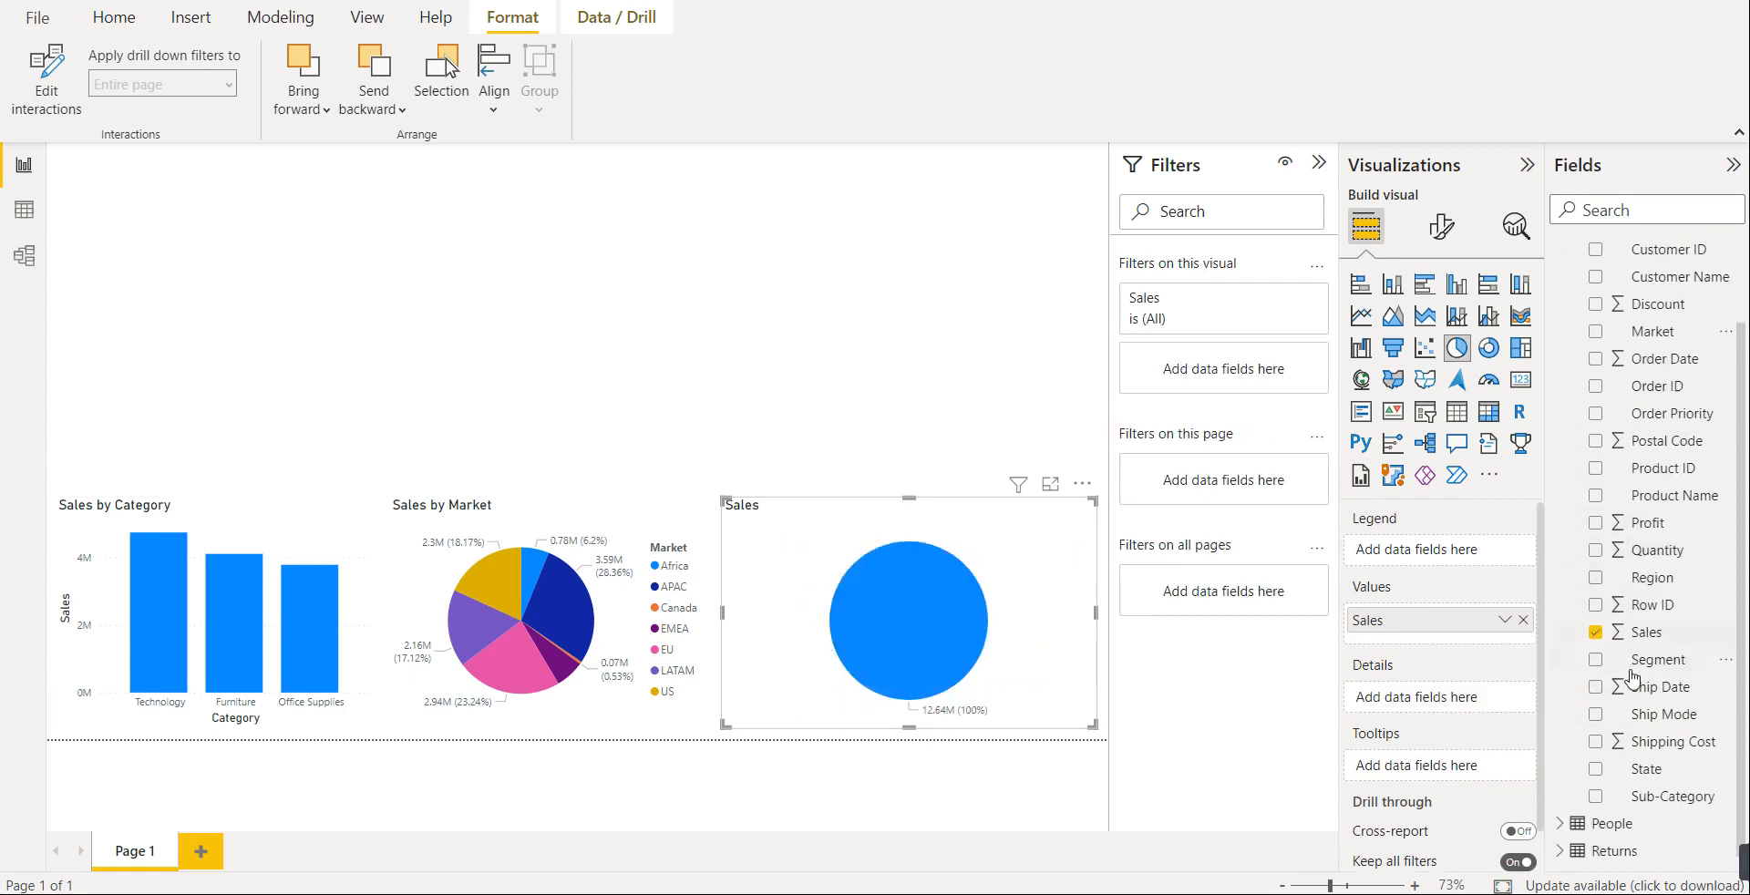
click(1595, 802)
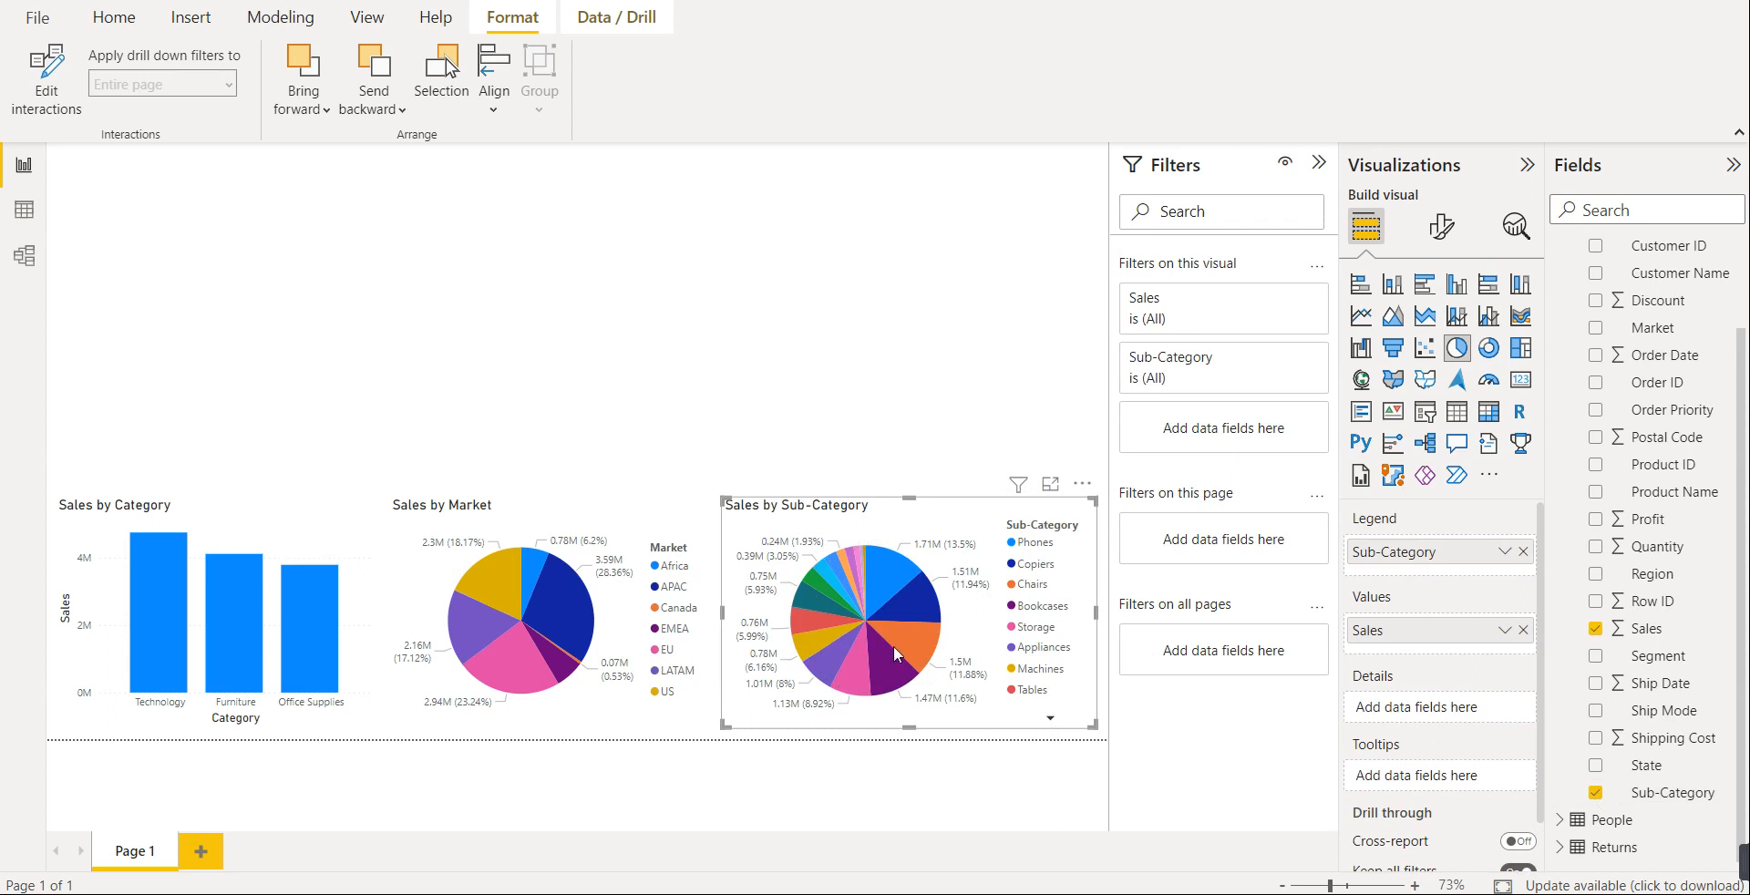
mouse_move(895, 653)
click(1488, 353)
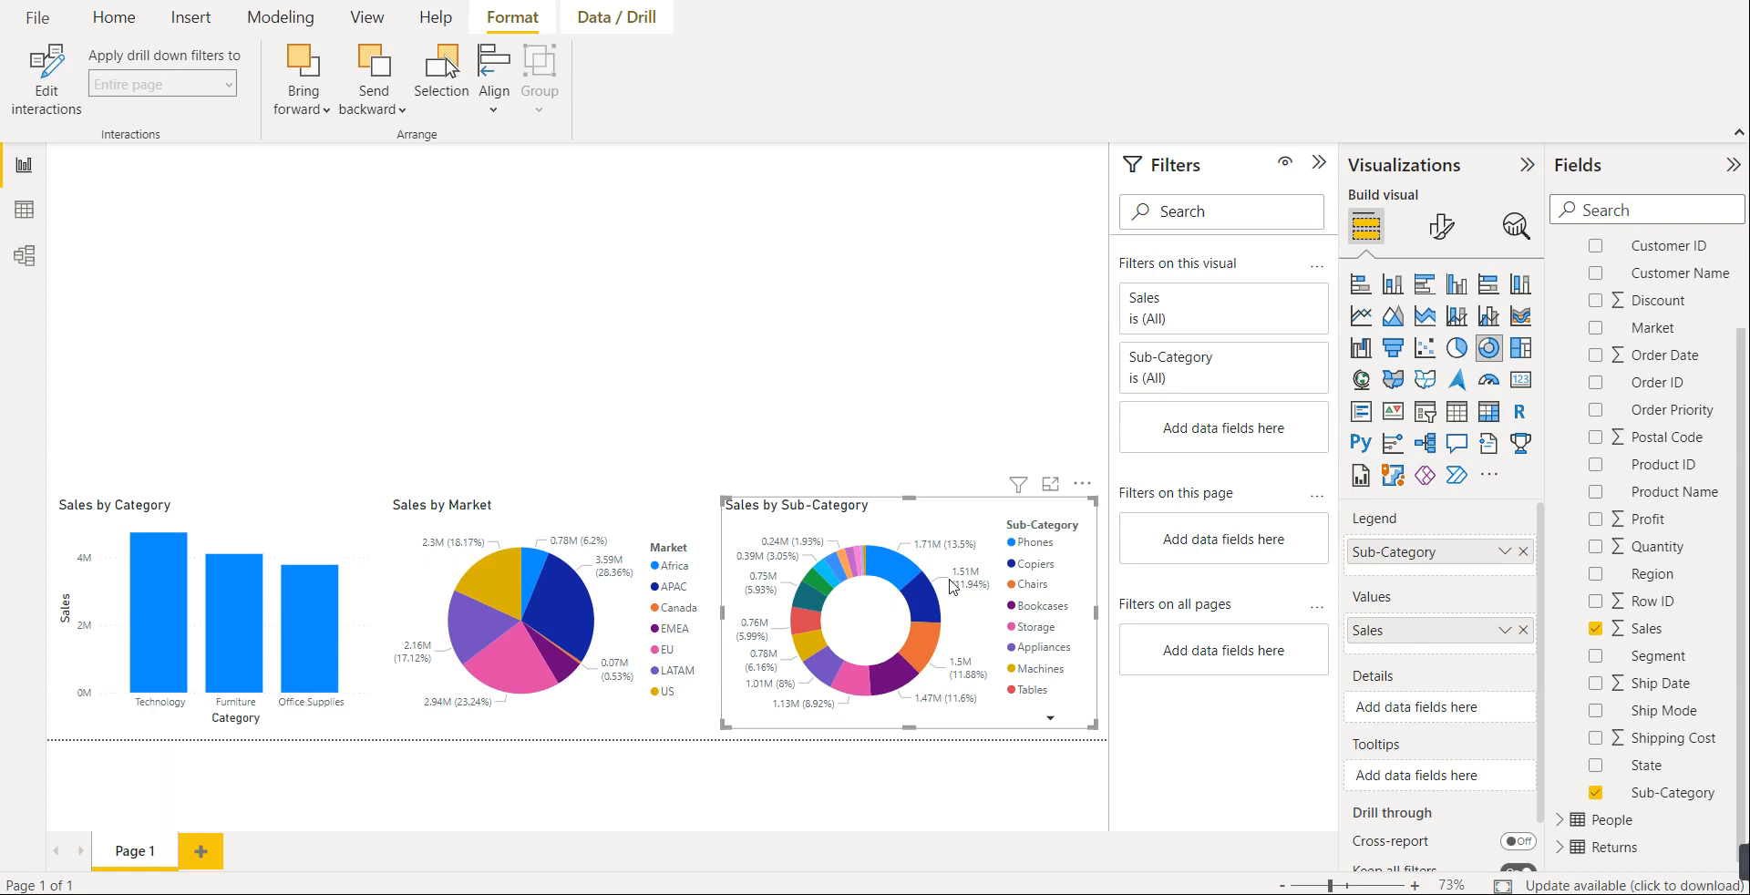
- Duplicate the Sales by Category column chart and place the copy directly above the original
click(317, 549)
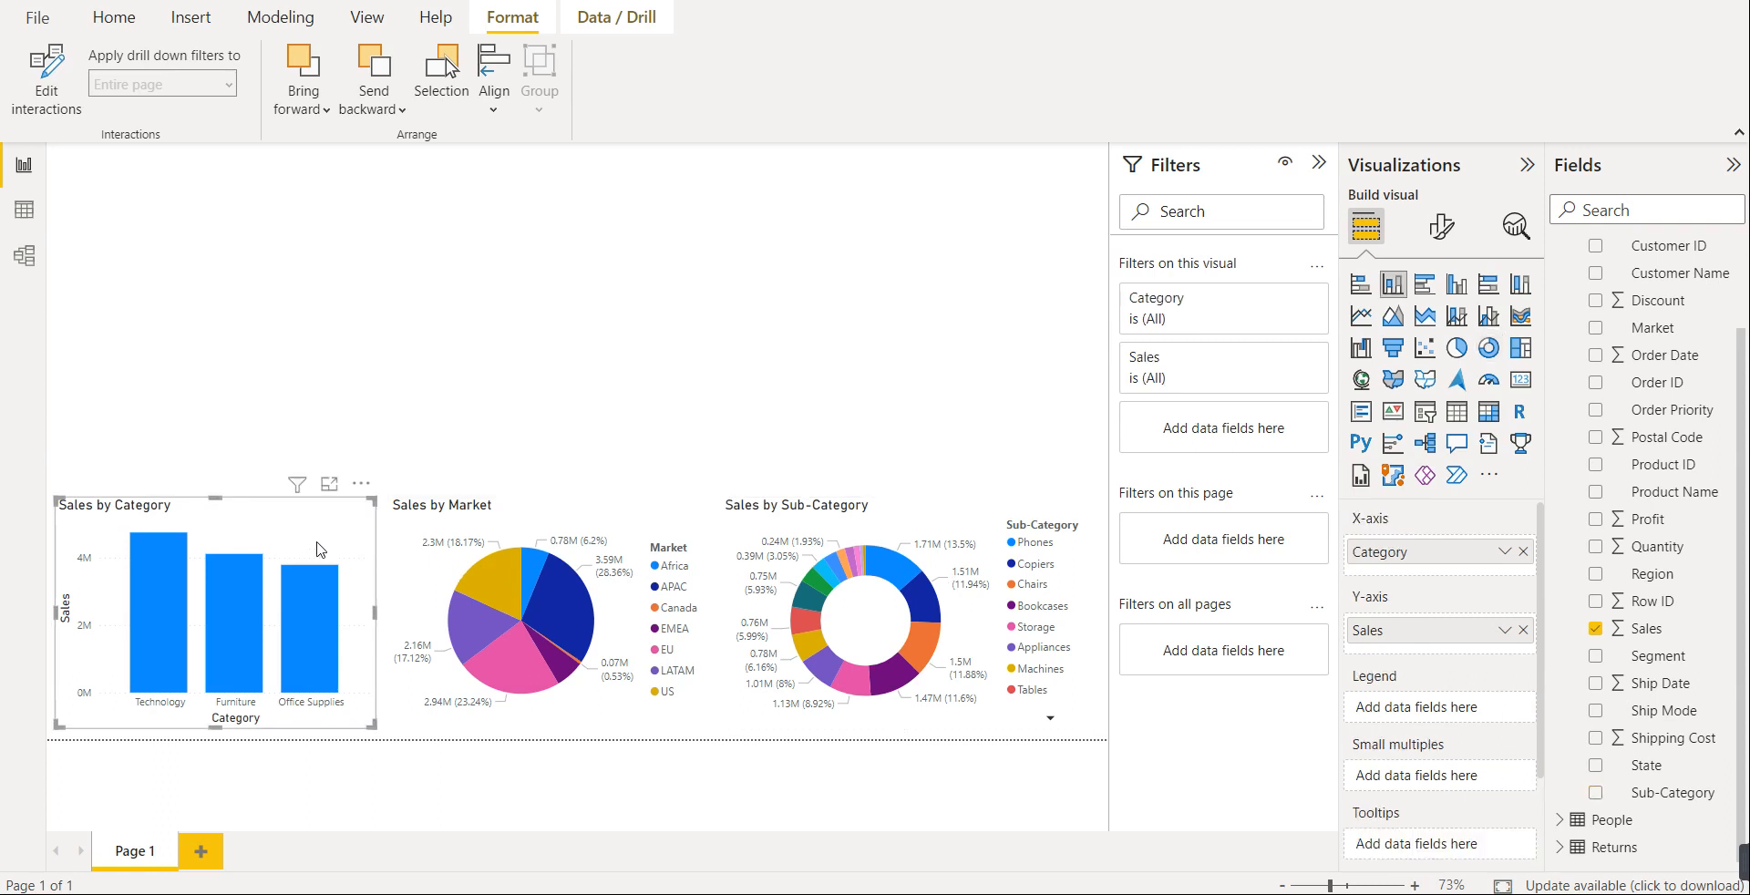
key(ctrl+c)
key(ctrl+v)
drag(317, 550, 265, 319)
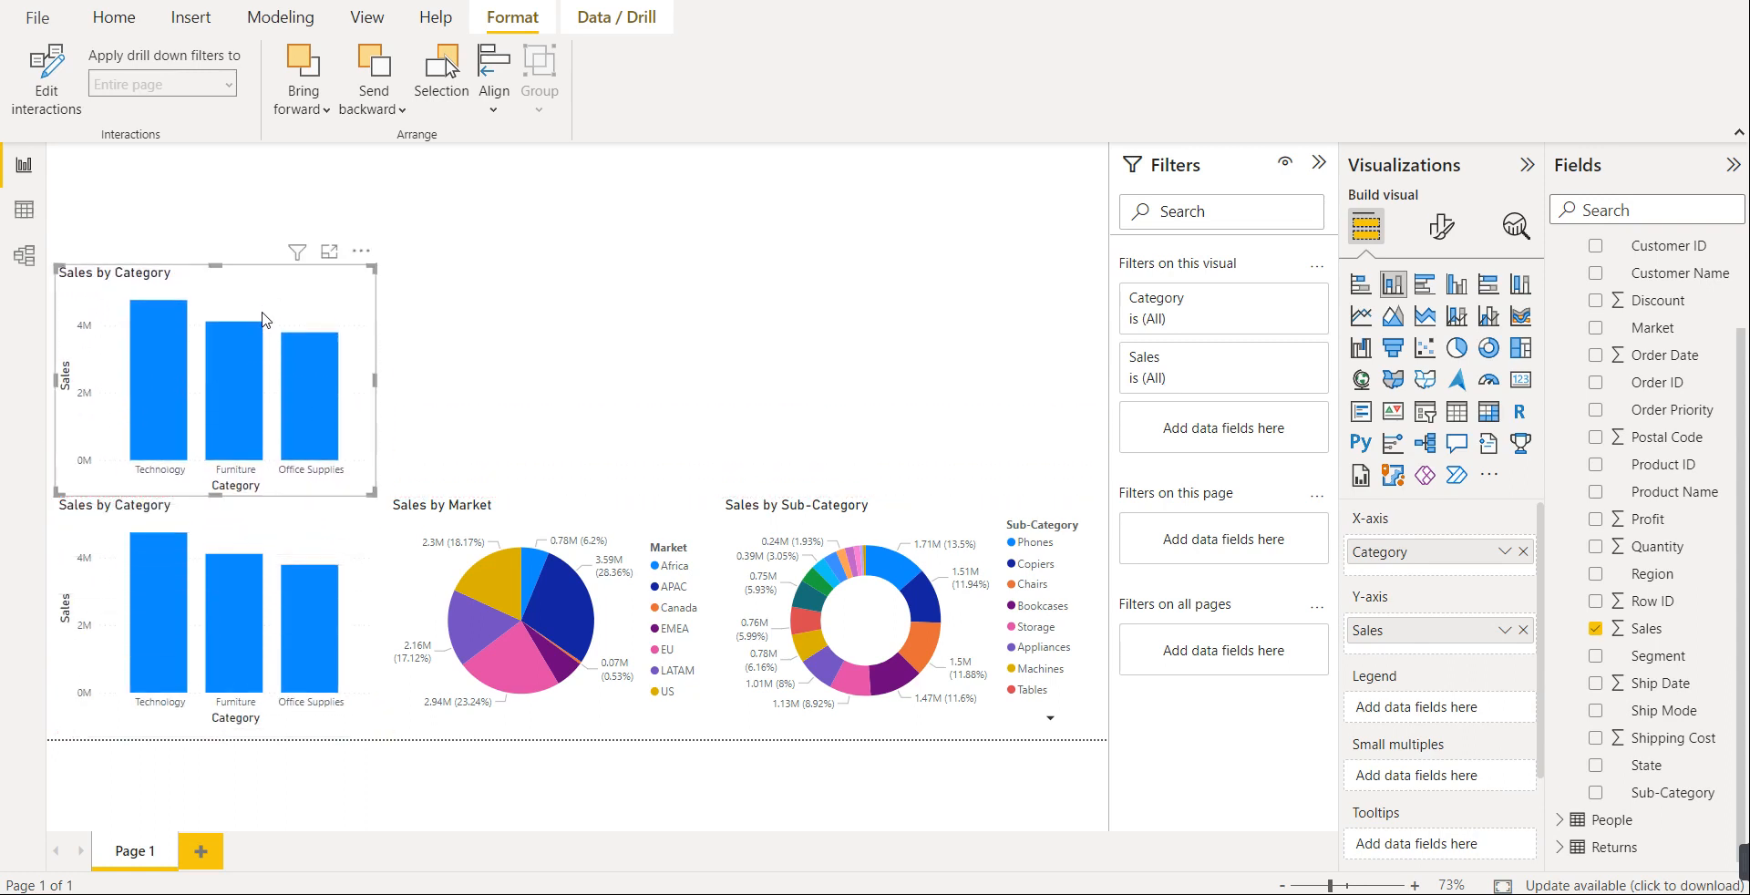
- Nudge the upper Sales by Category chart up in small increments to leave a gap above the original, checking both outlines
key(Up)
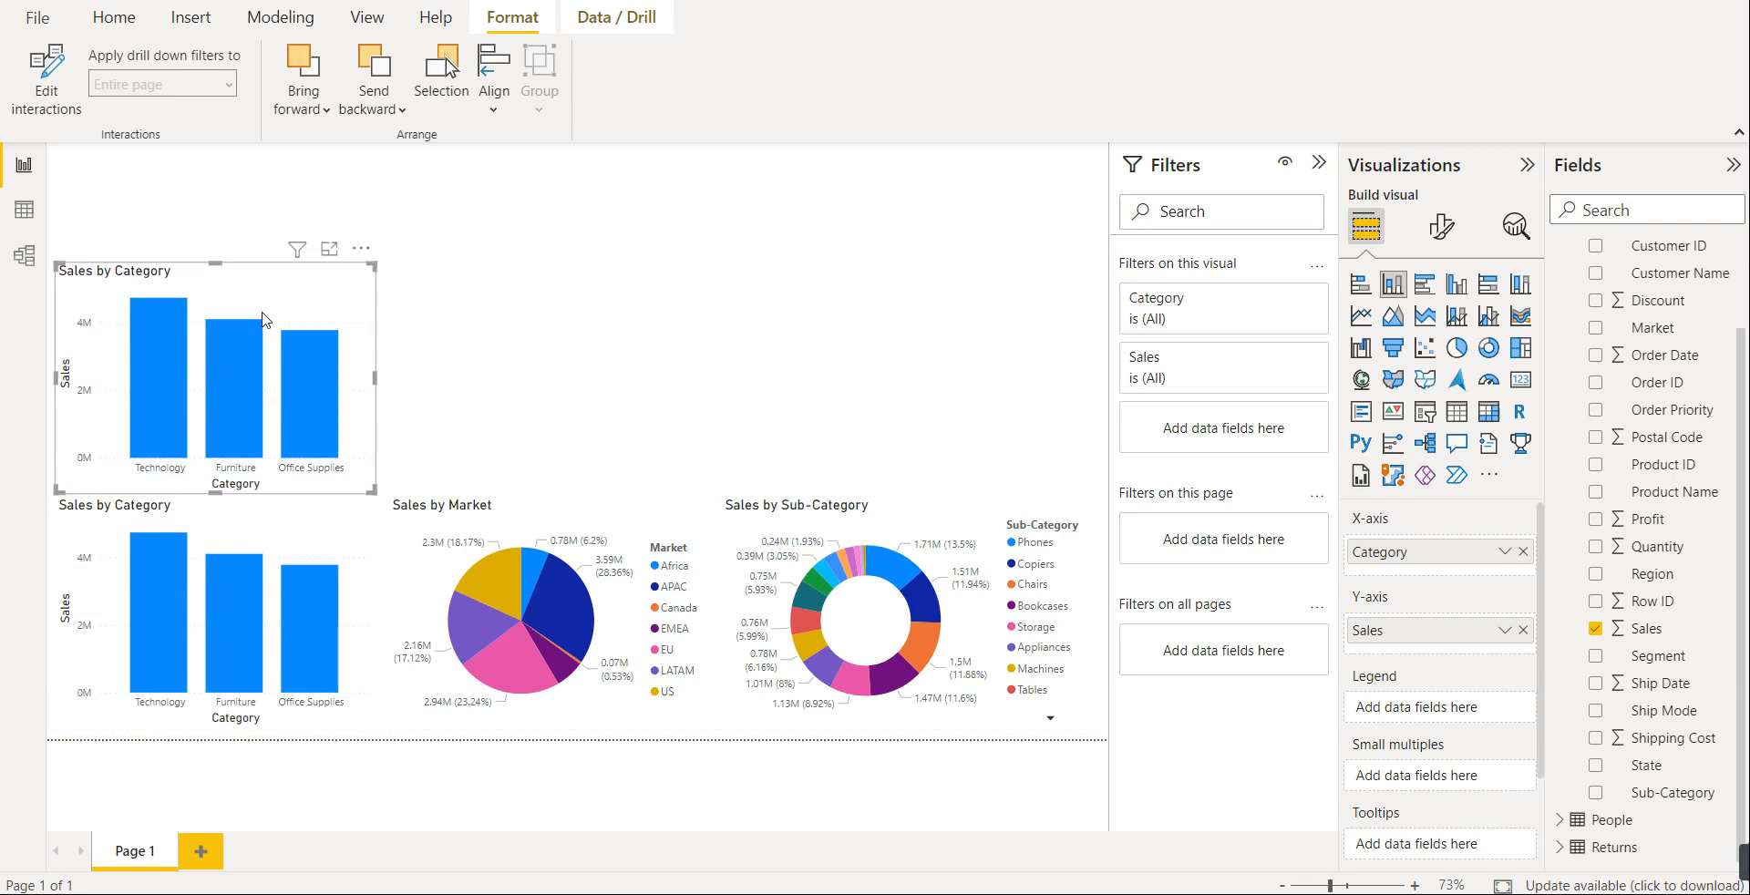
ctrl+click(287, 502)
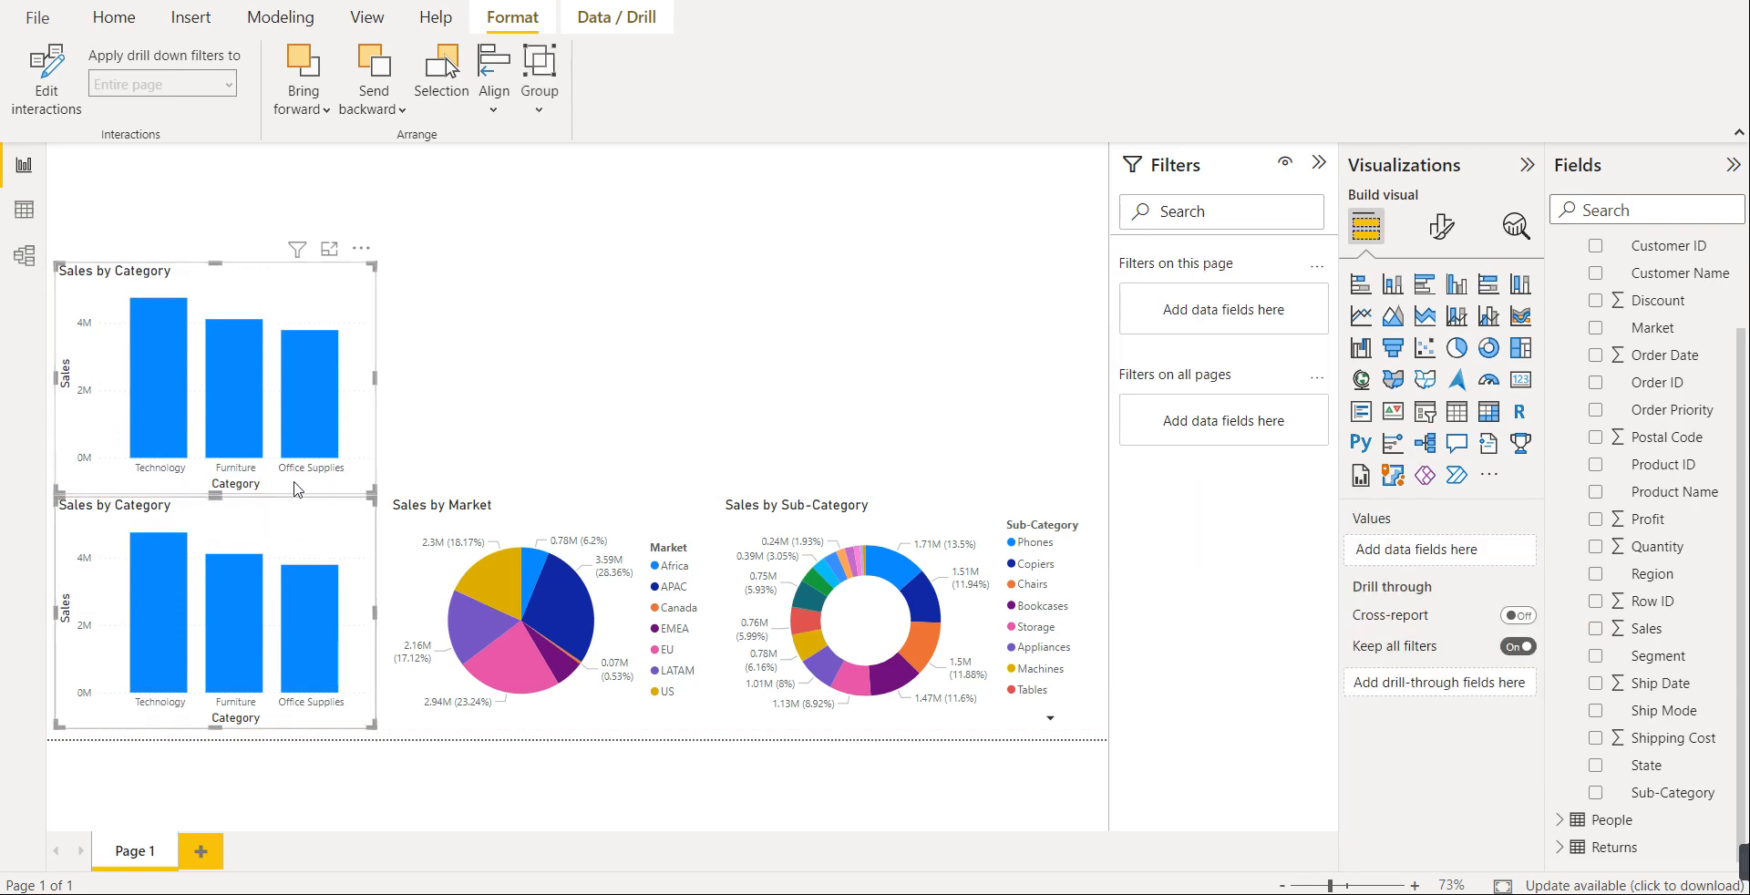
click(310, 383)
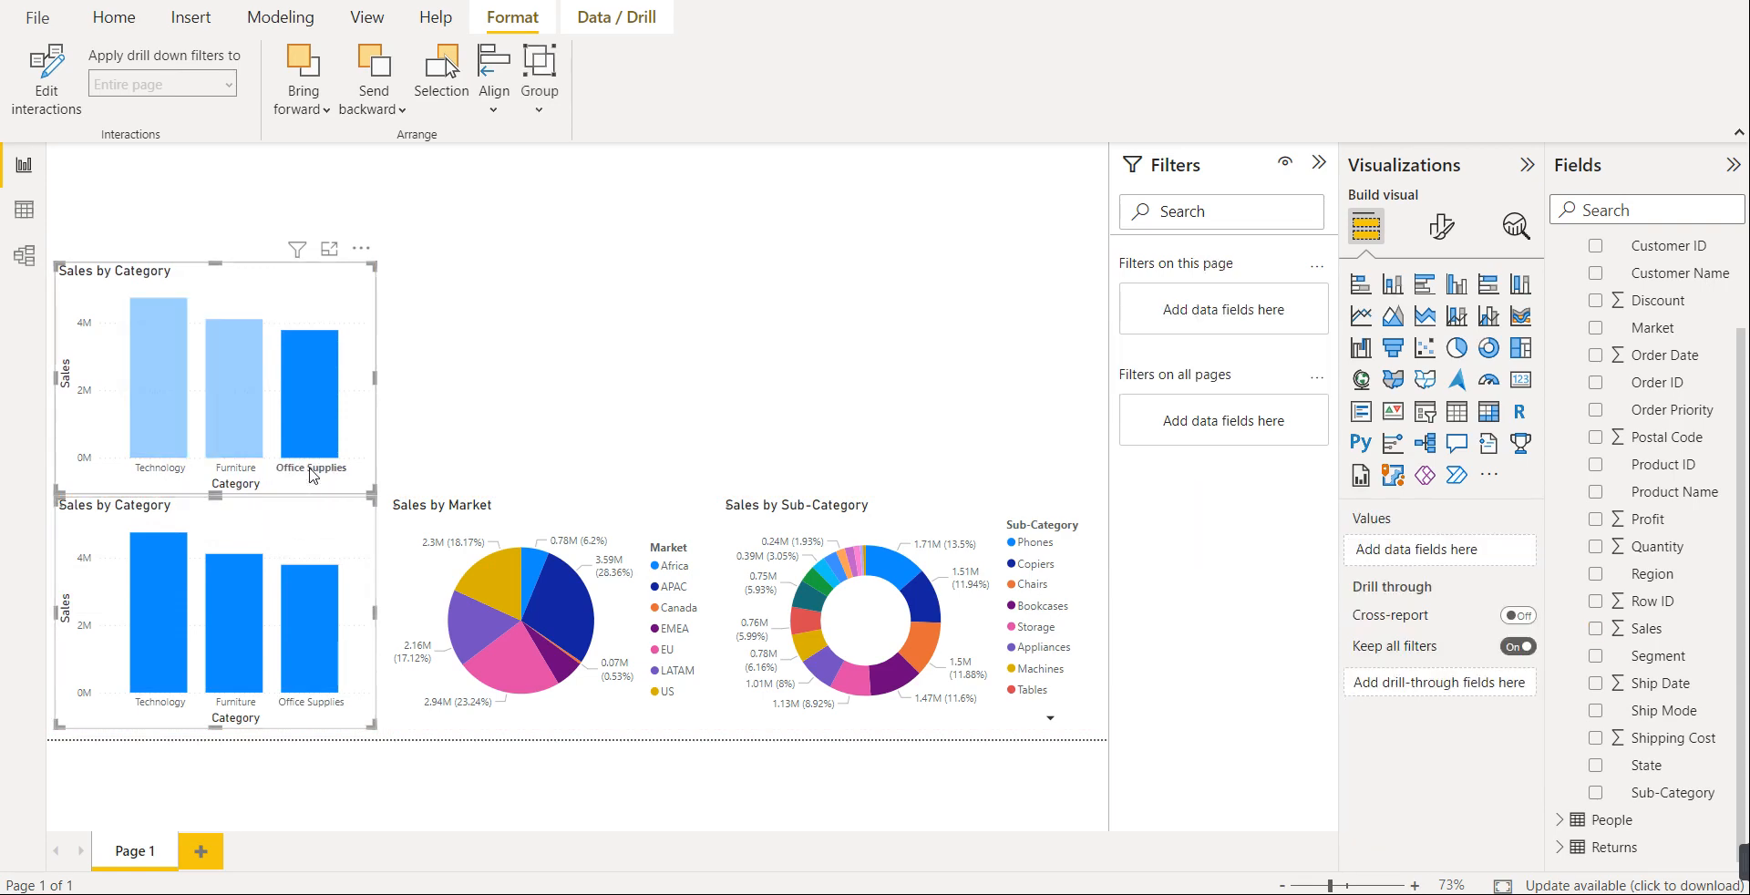
click(355, 289)
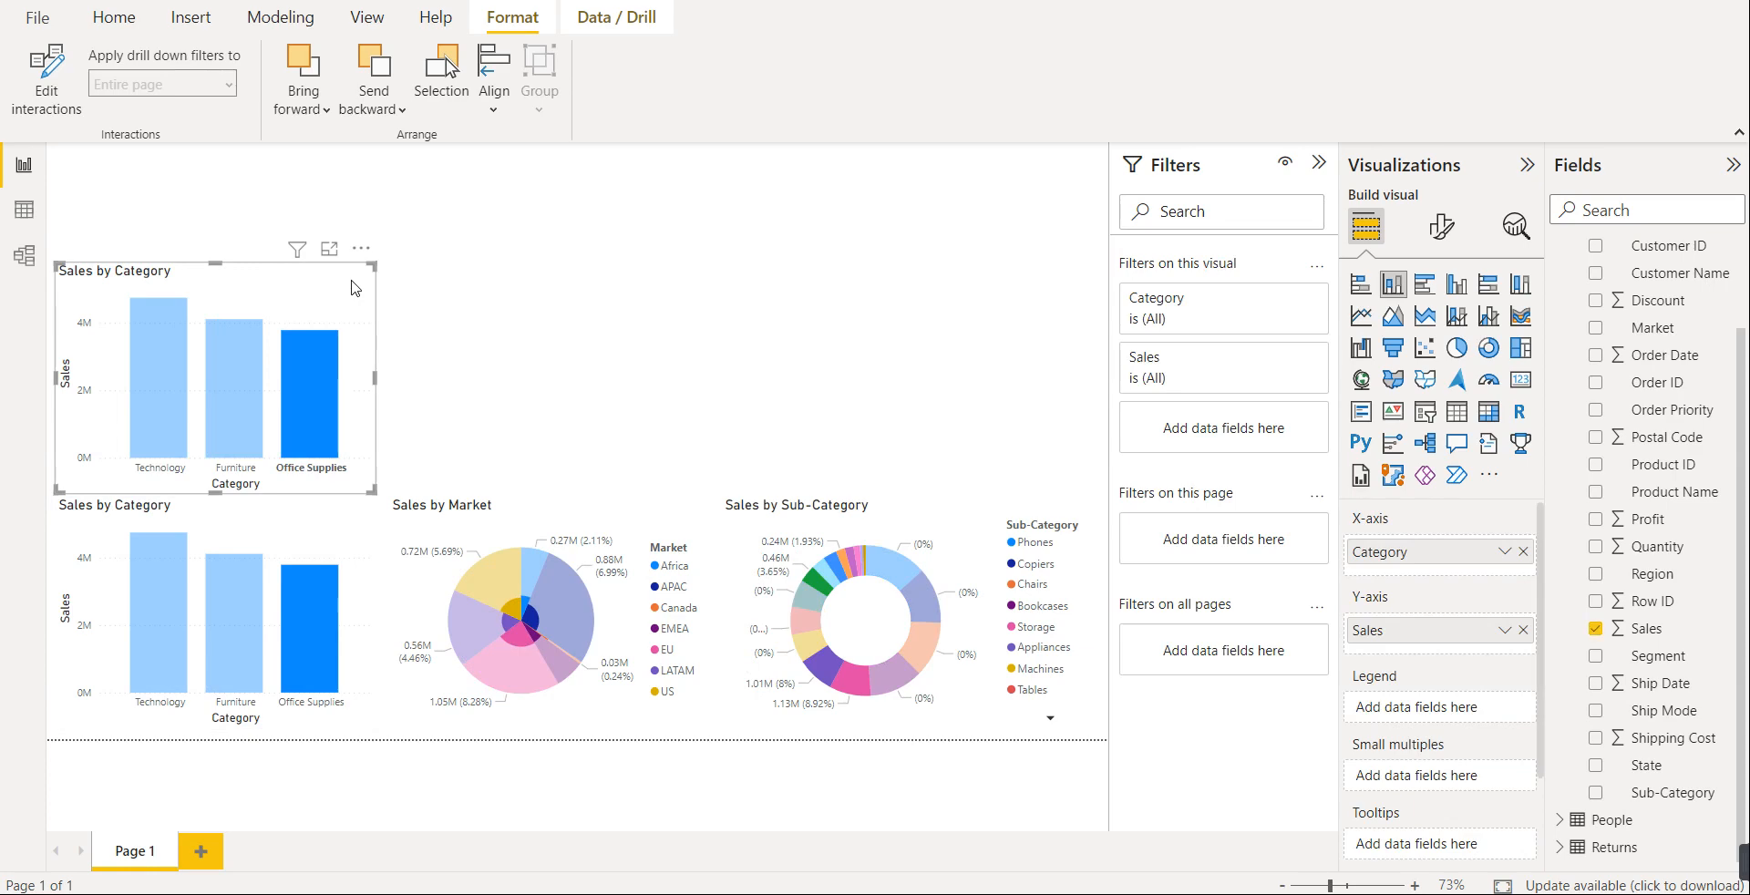
key(Up)
key(Up)
key(Up)
key(Up)
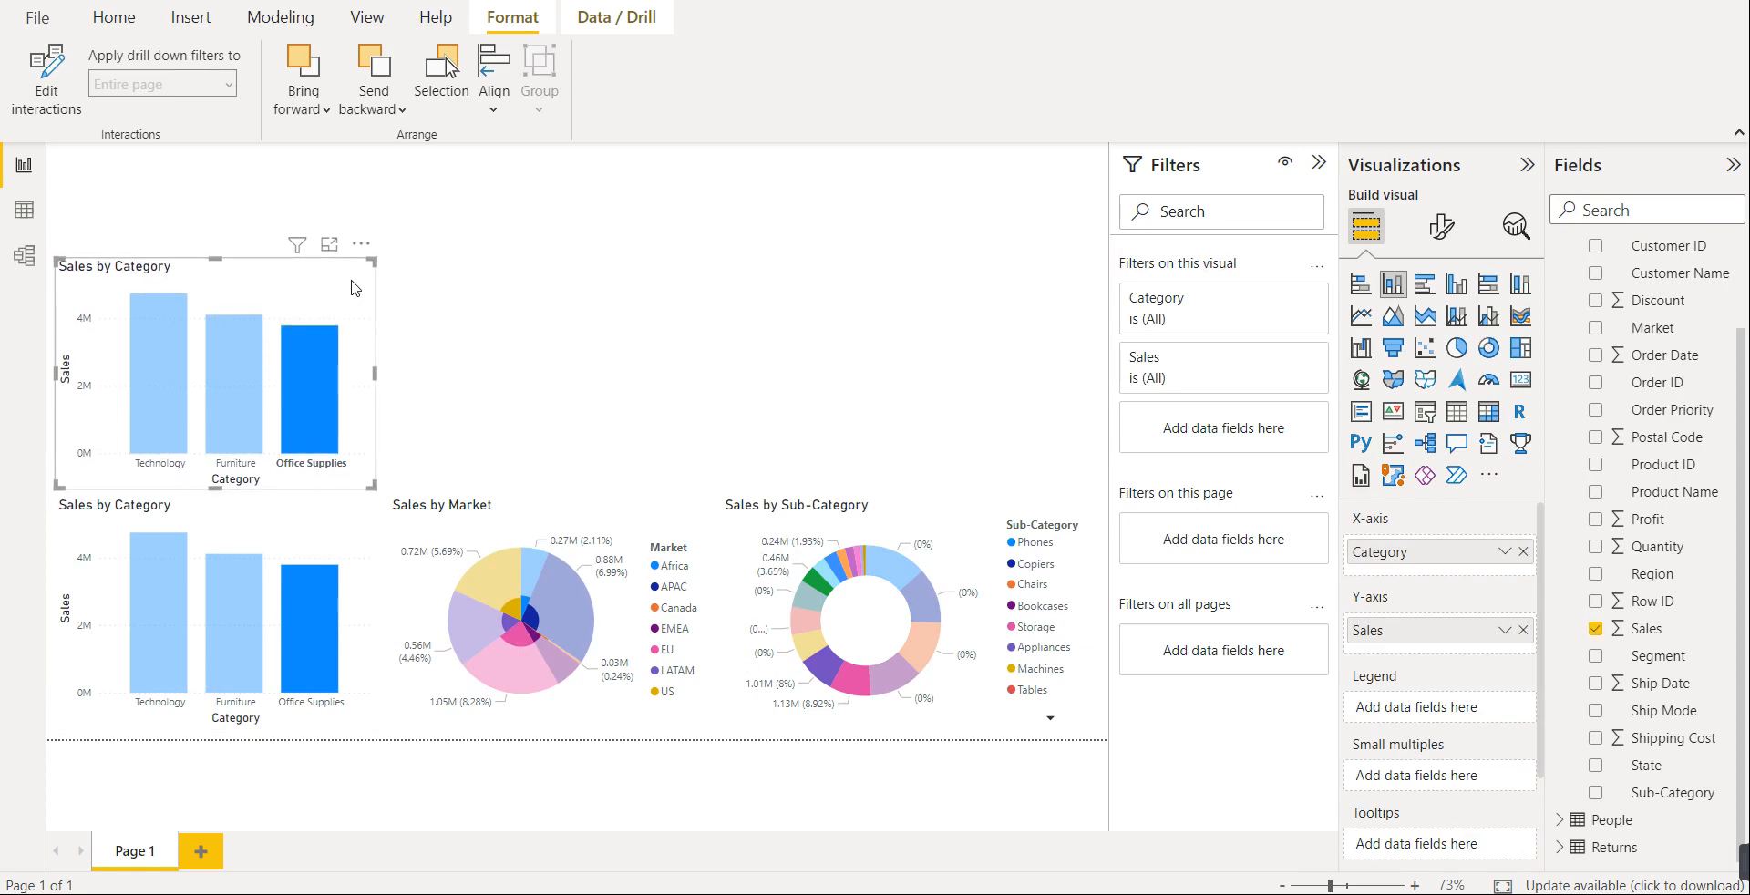
ctrl+click(303, 531)
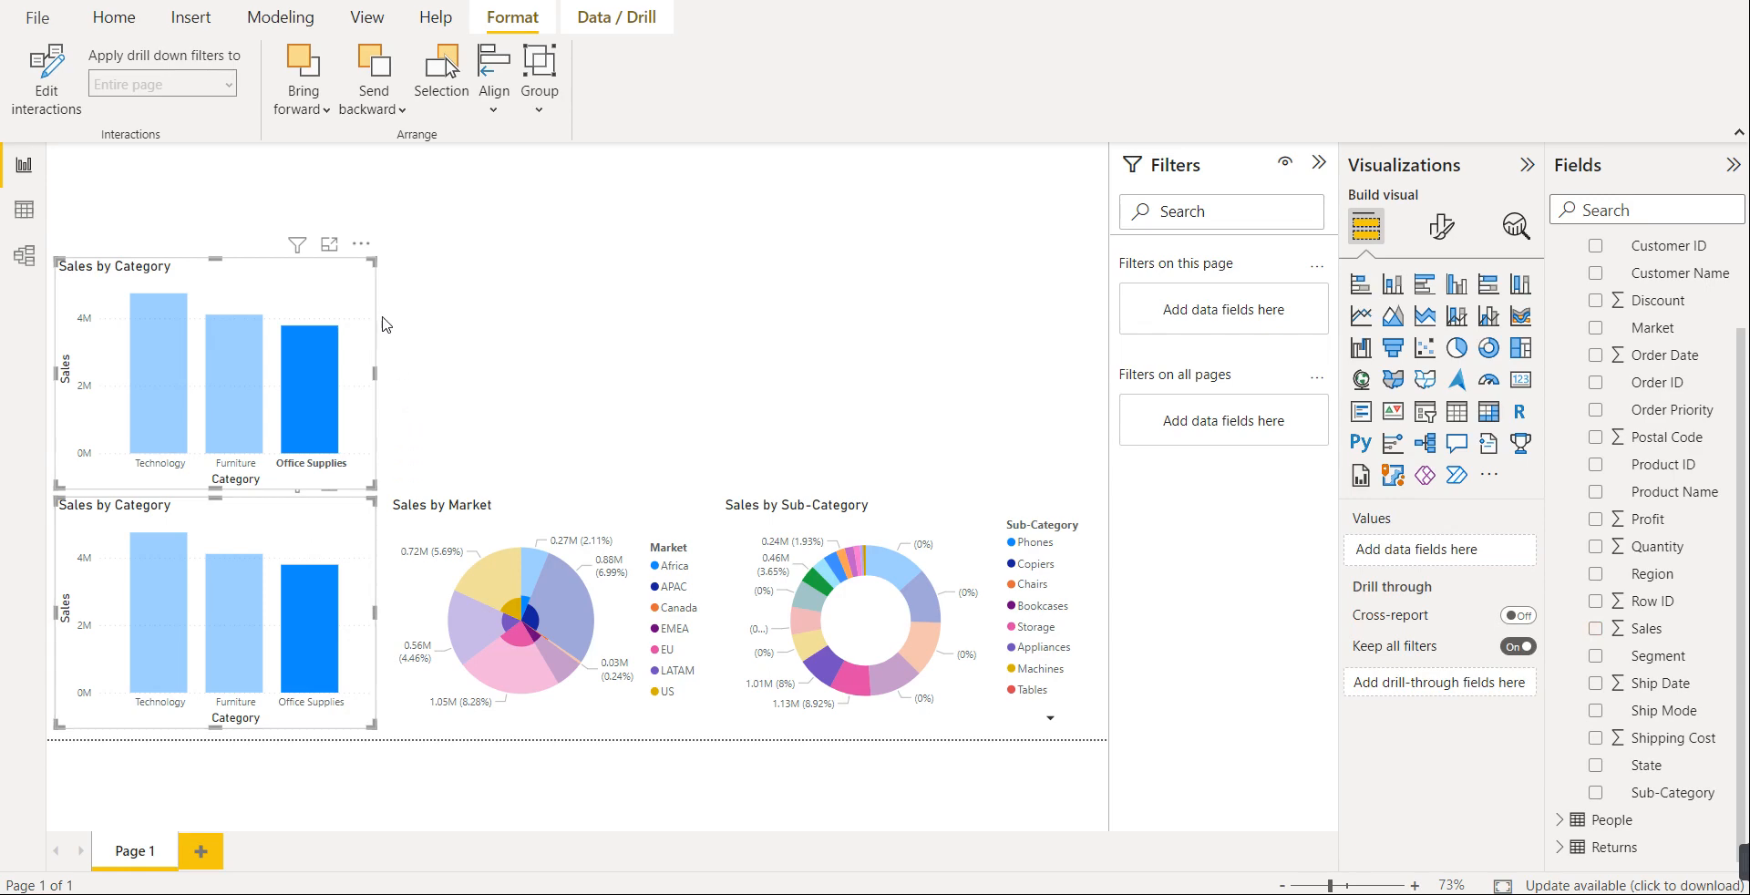
click(475, 316)
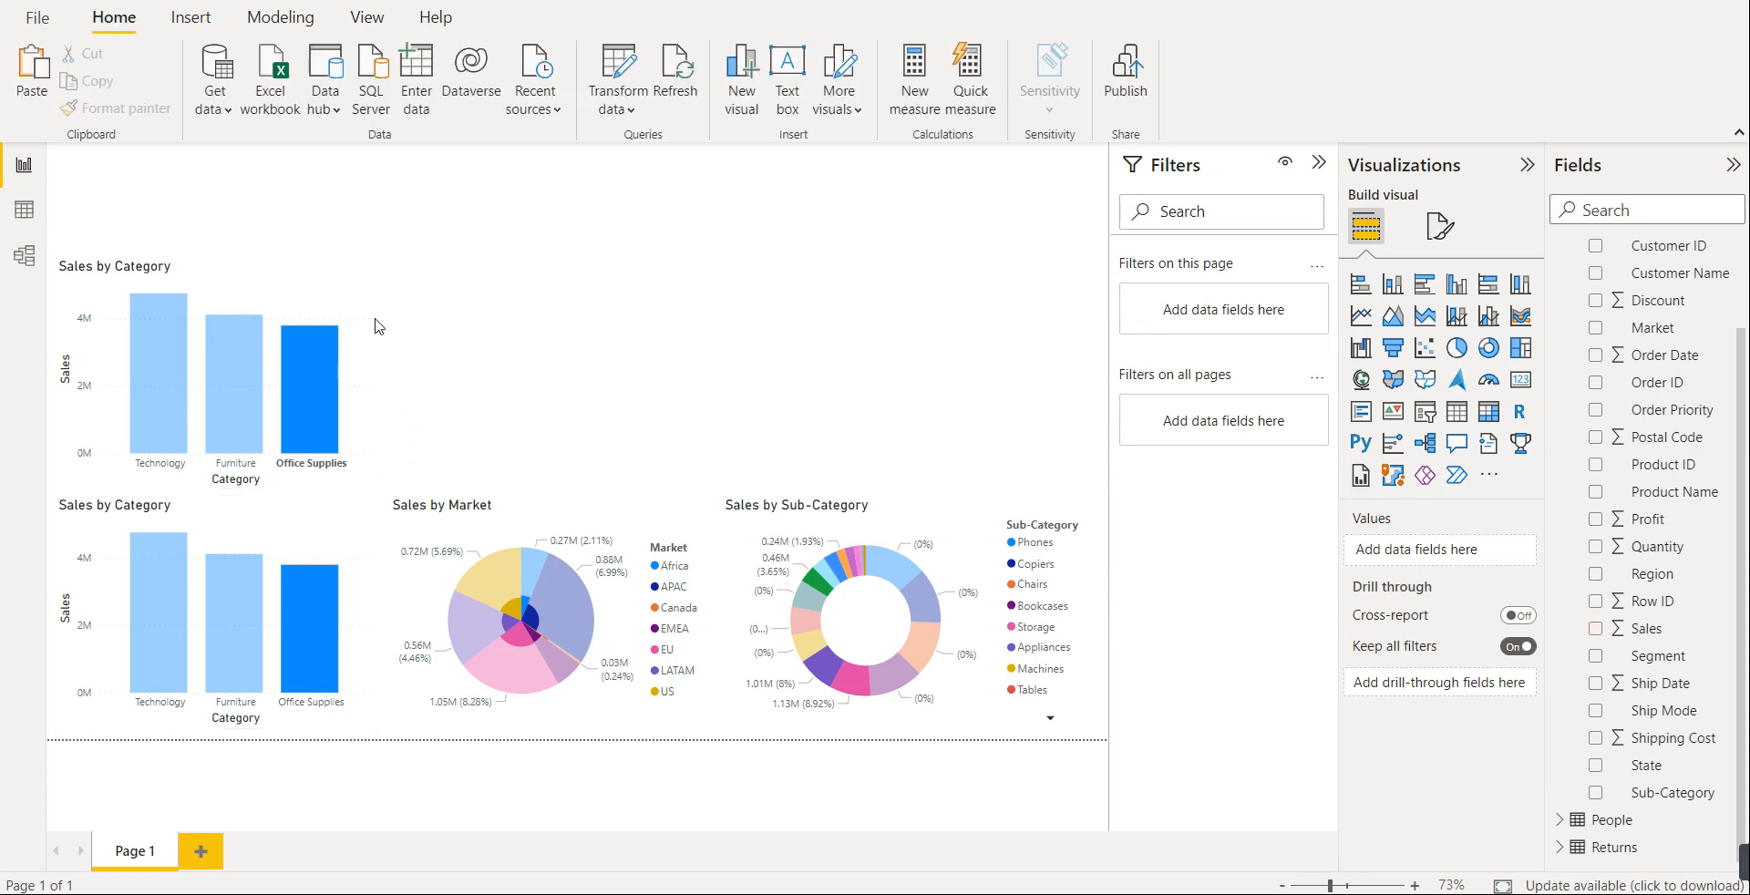
- Convert the upper Sales by Category chart to a treemap and replace its Category field with Region
click(346, 327)
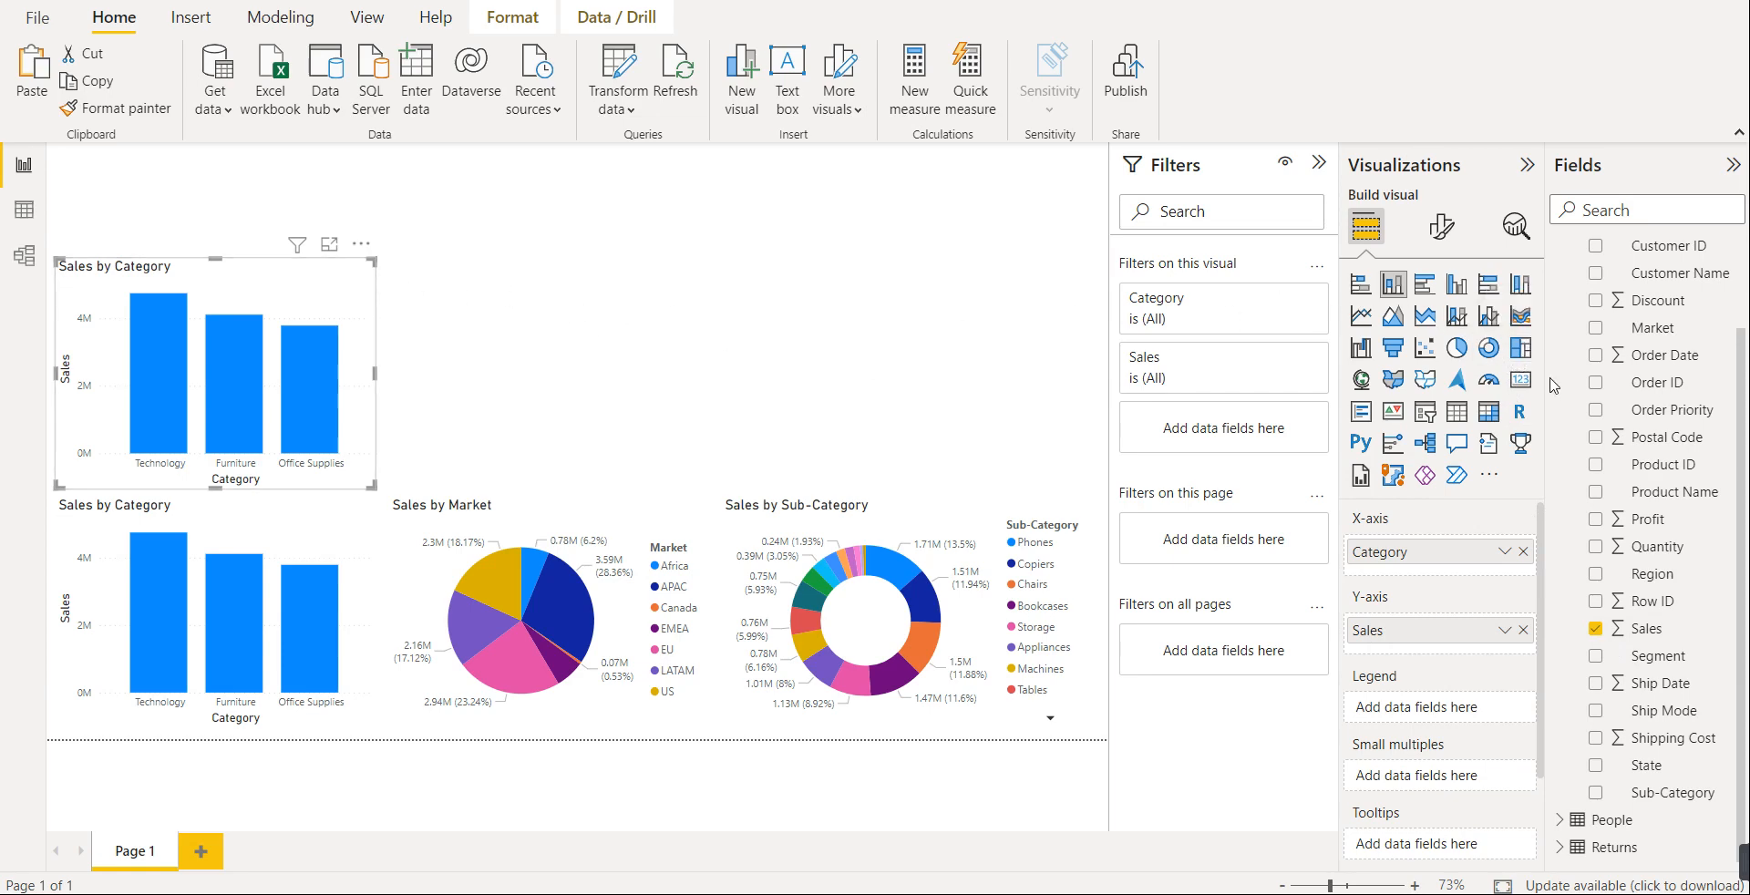
click(1521, 353)
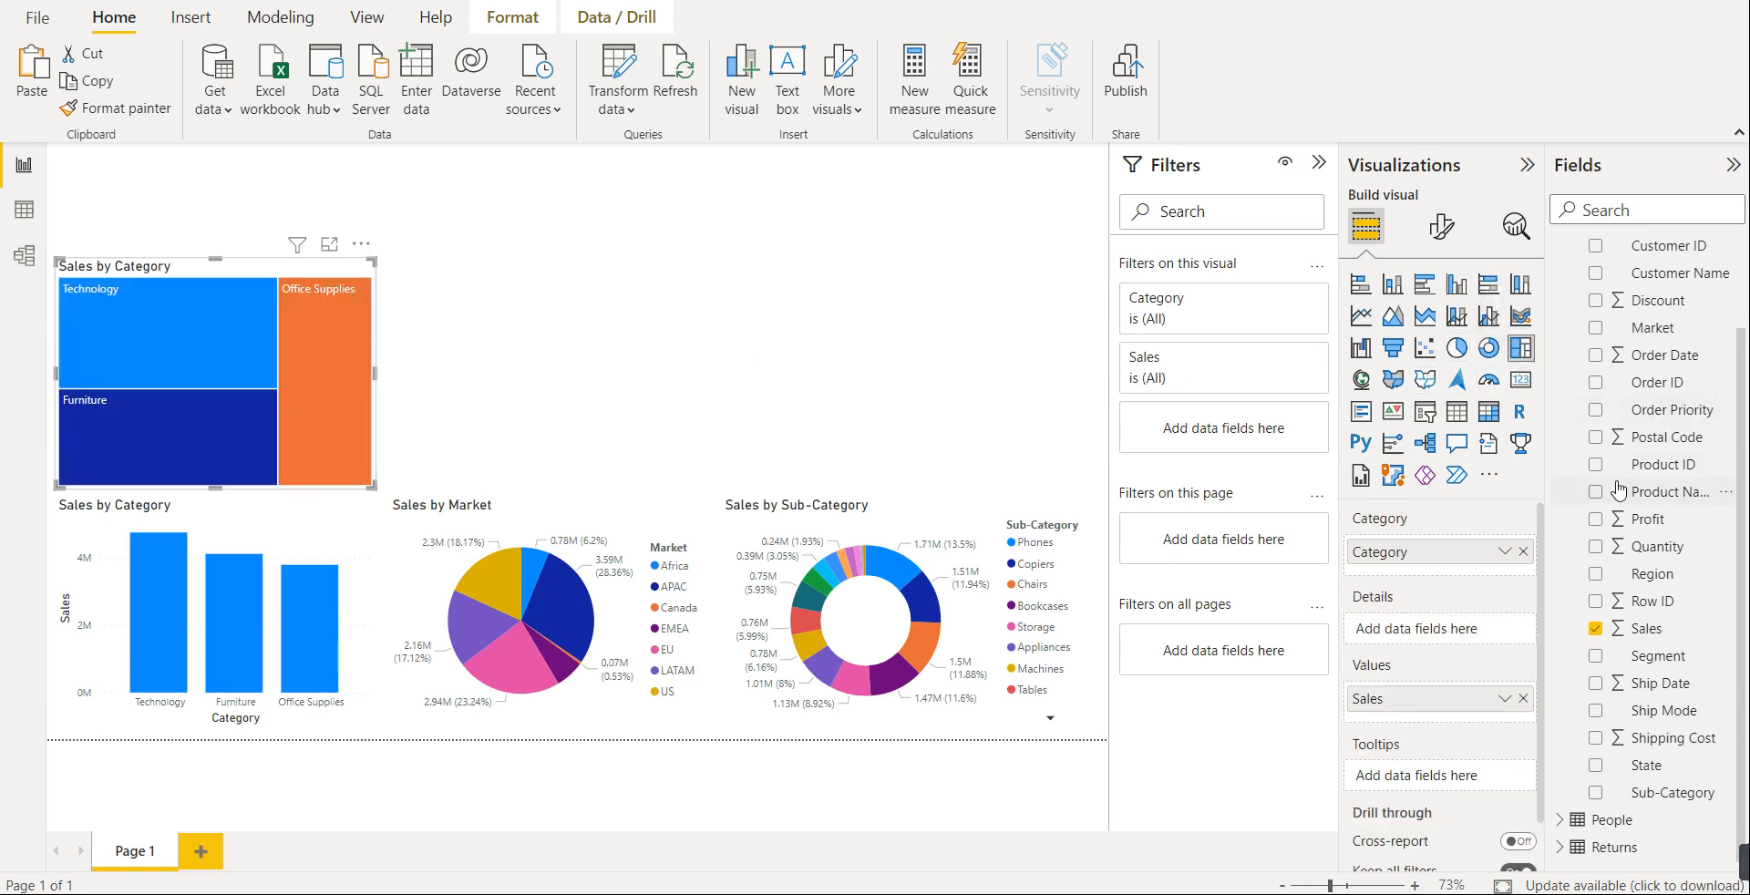
scroll(1619, 492, up, 3)
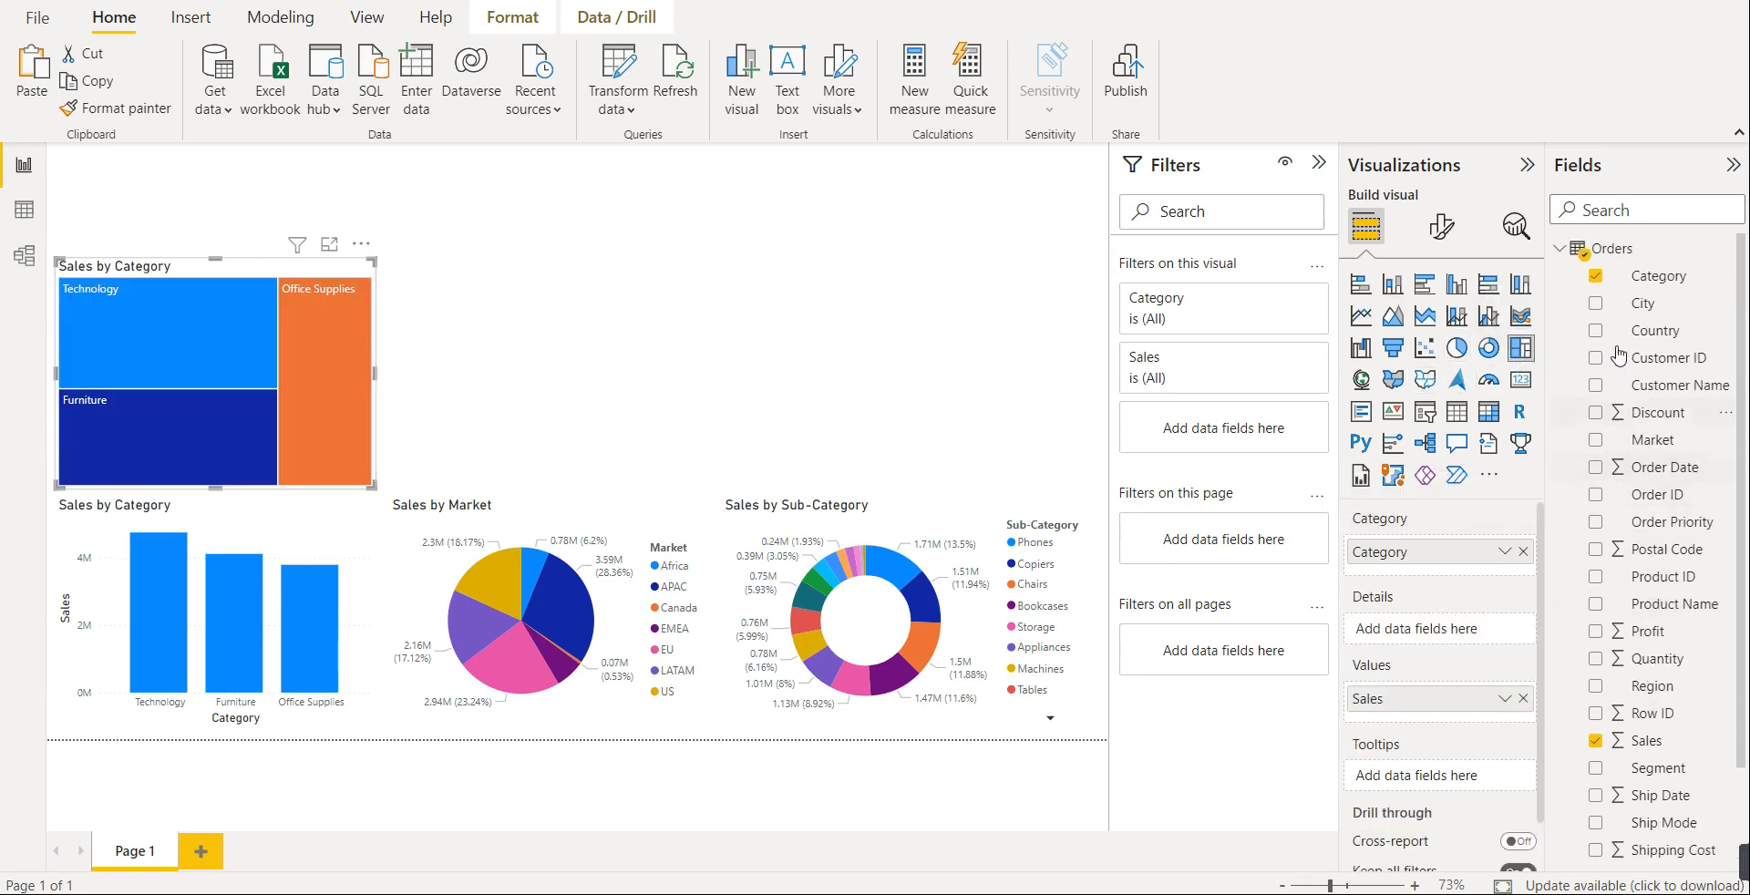
click(1596, 276)
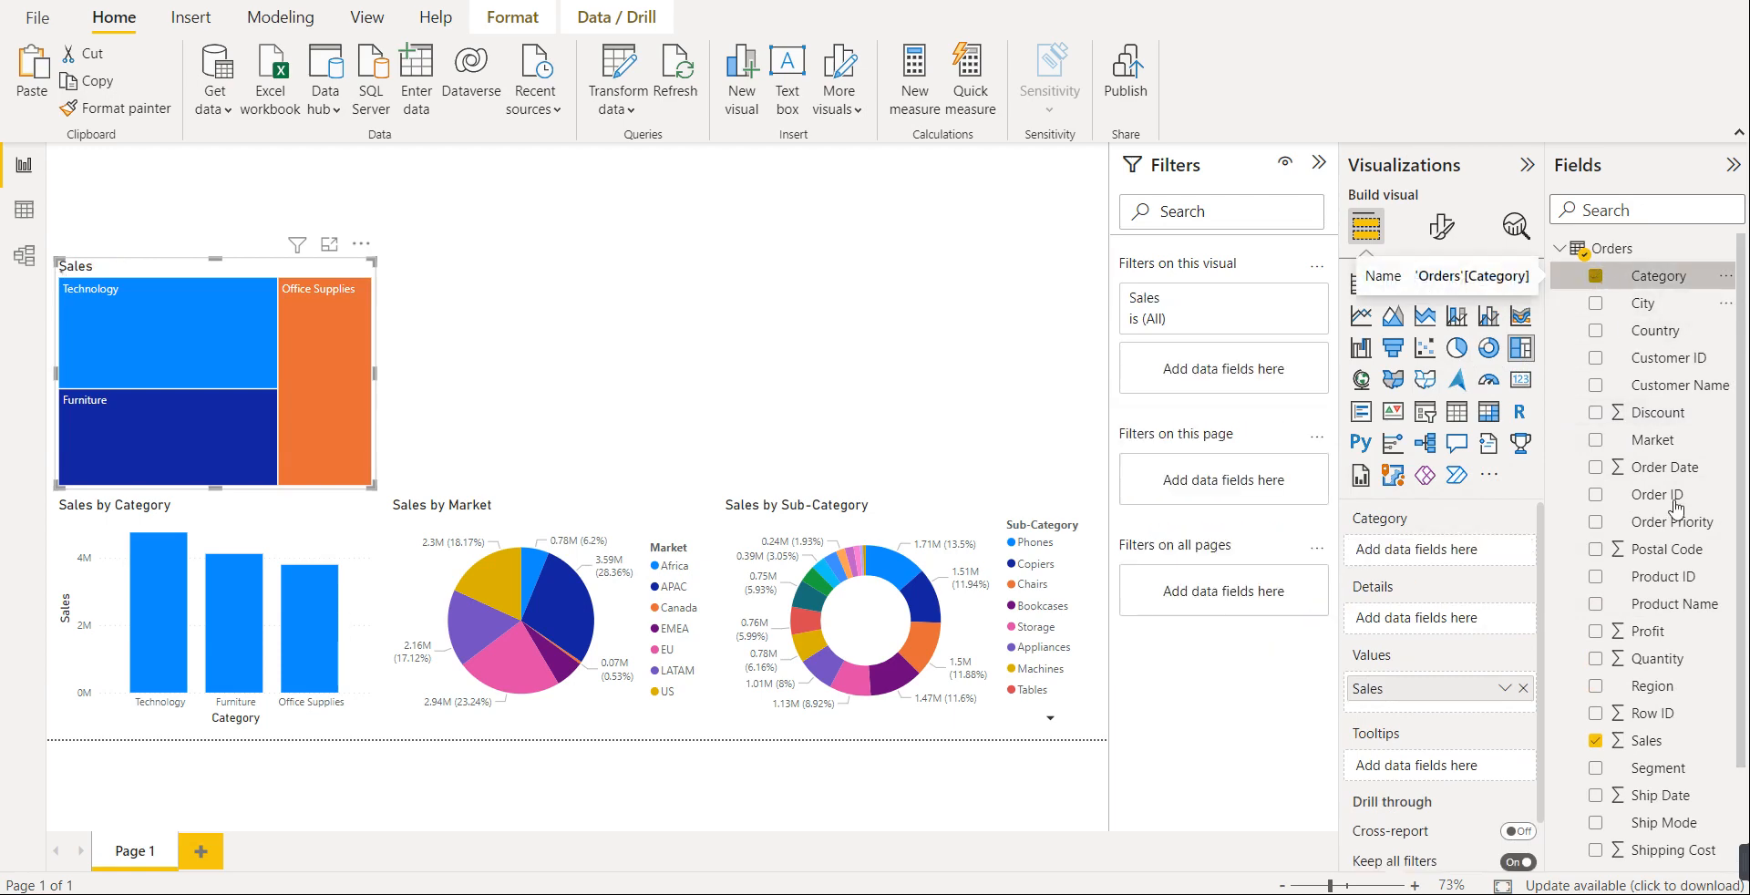
scroll(1639, 656, down, 3)
click(1595, 591)
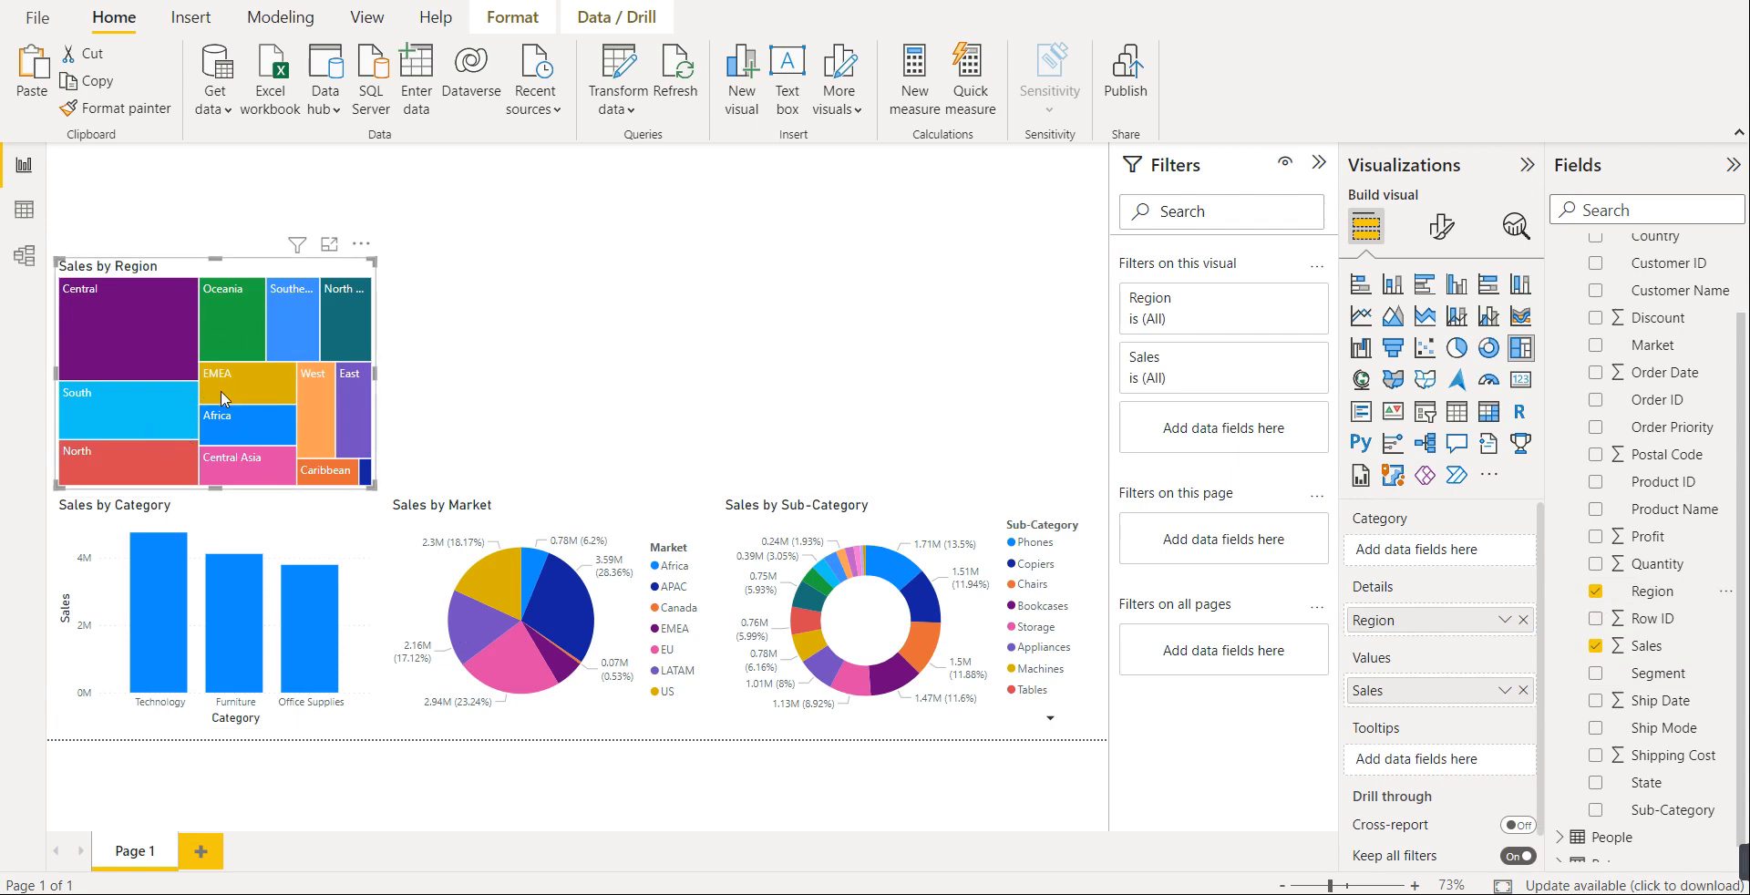
mouse_move(145, 343)
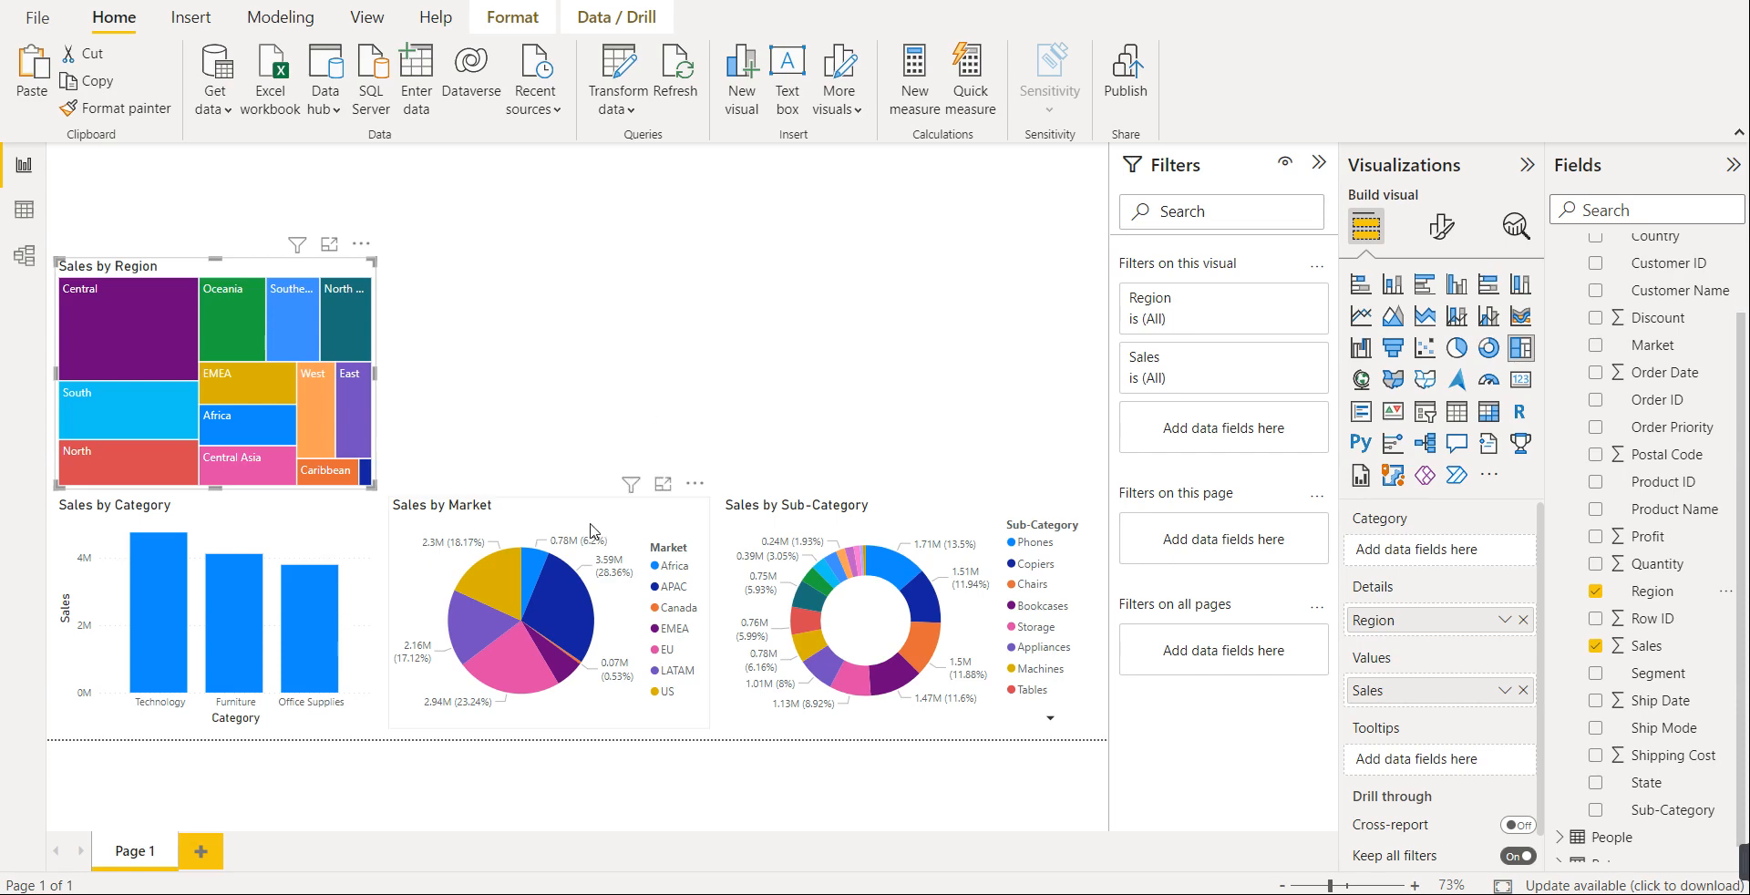
- Duplicate the Sales by Market pie chart and place the copy directly above it, aligned with the treemap row
click(523, 516)
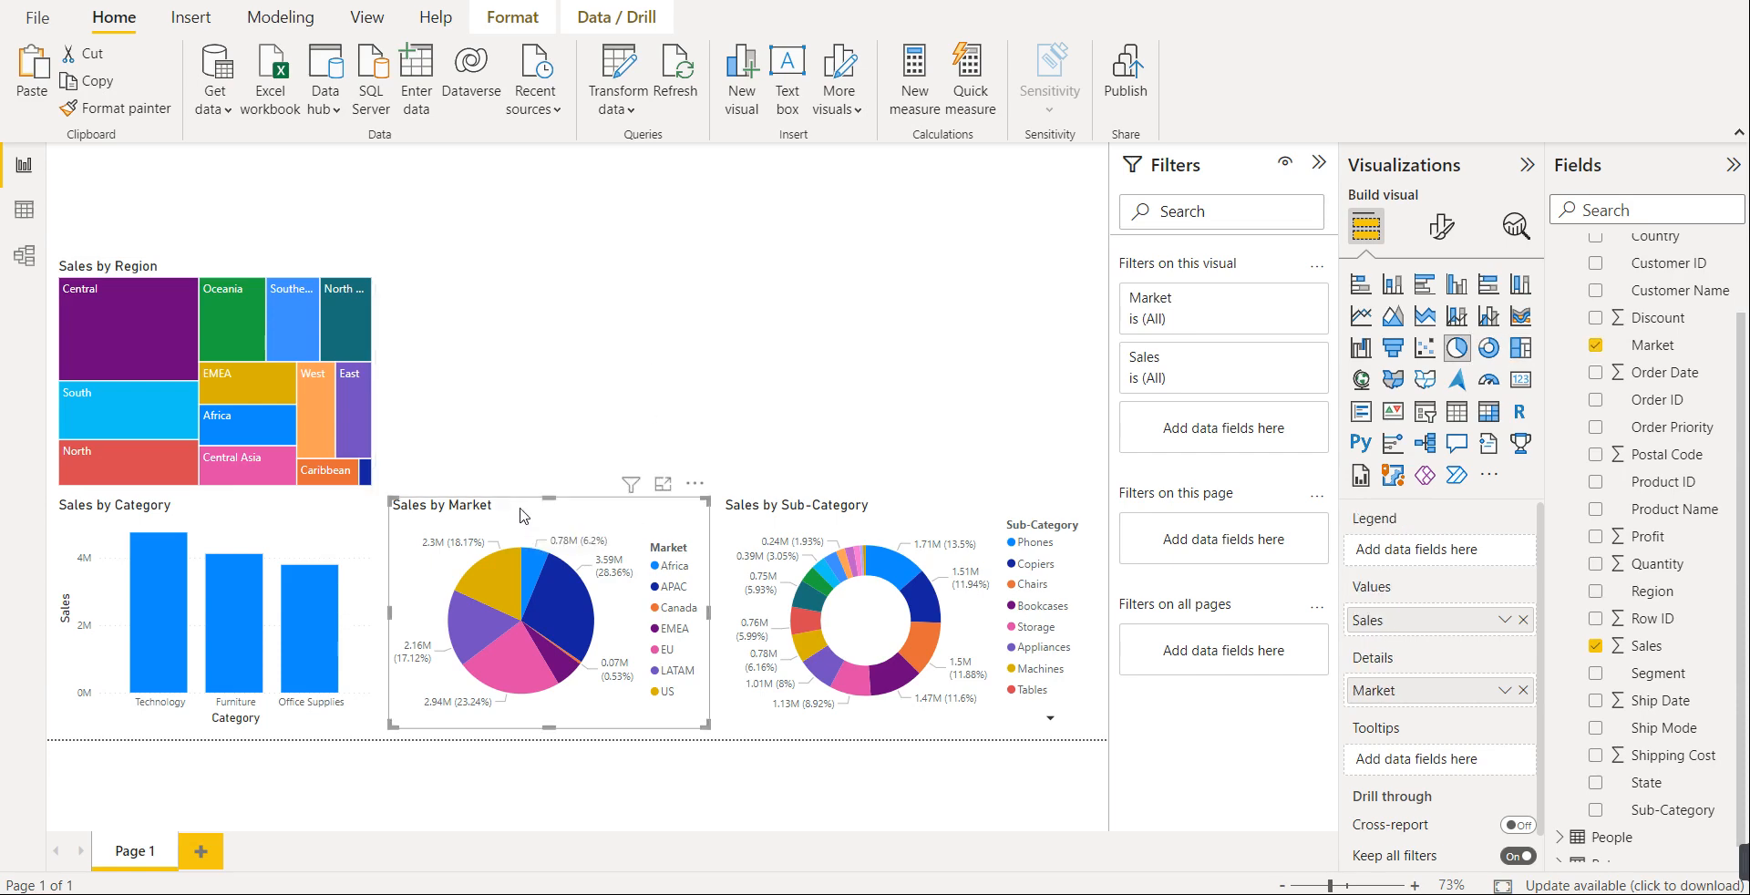
key(ctrl+c)
key(ctrl+v)
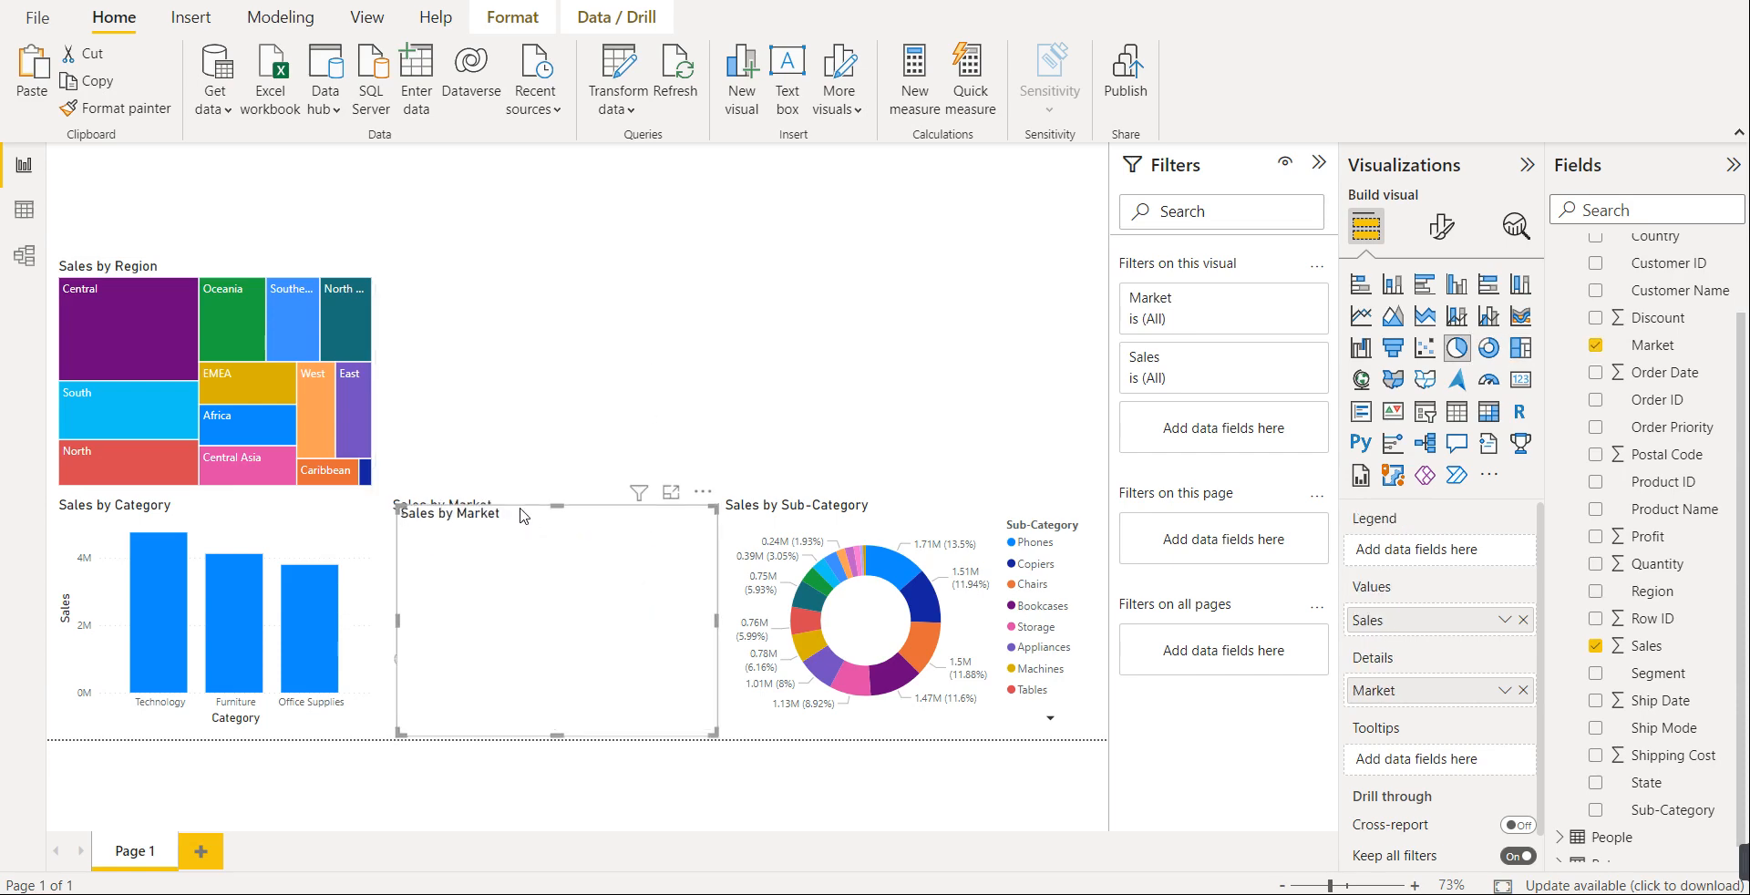
drag(523, 515, 525, 290)
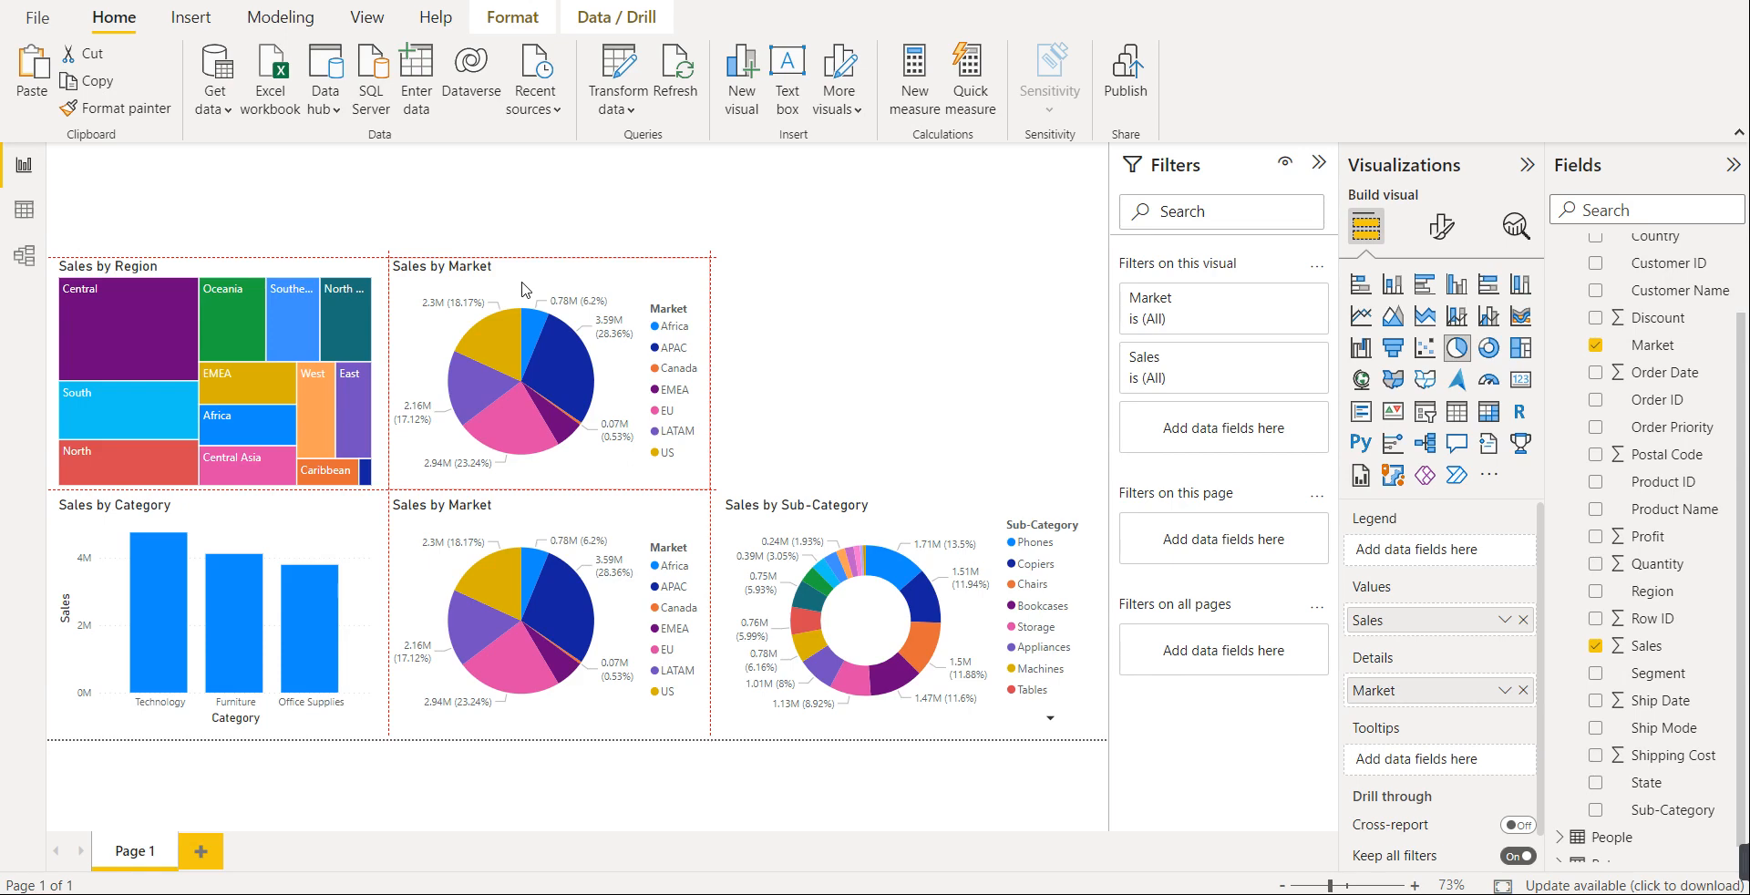
drag(523, 290, 523, 290)
ctrl+click(513, 512)
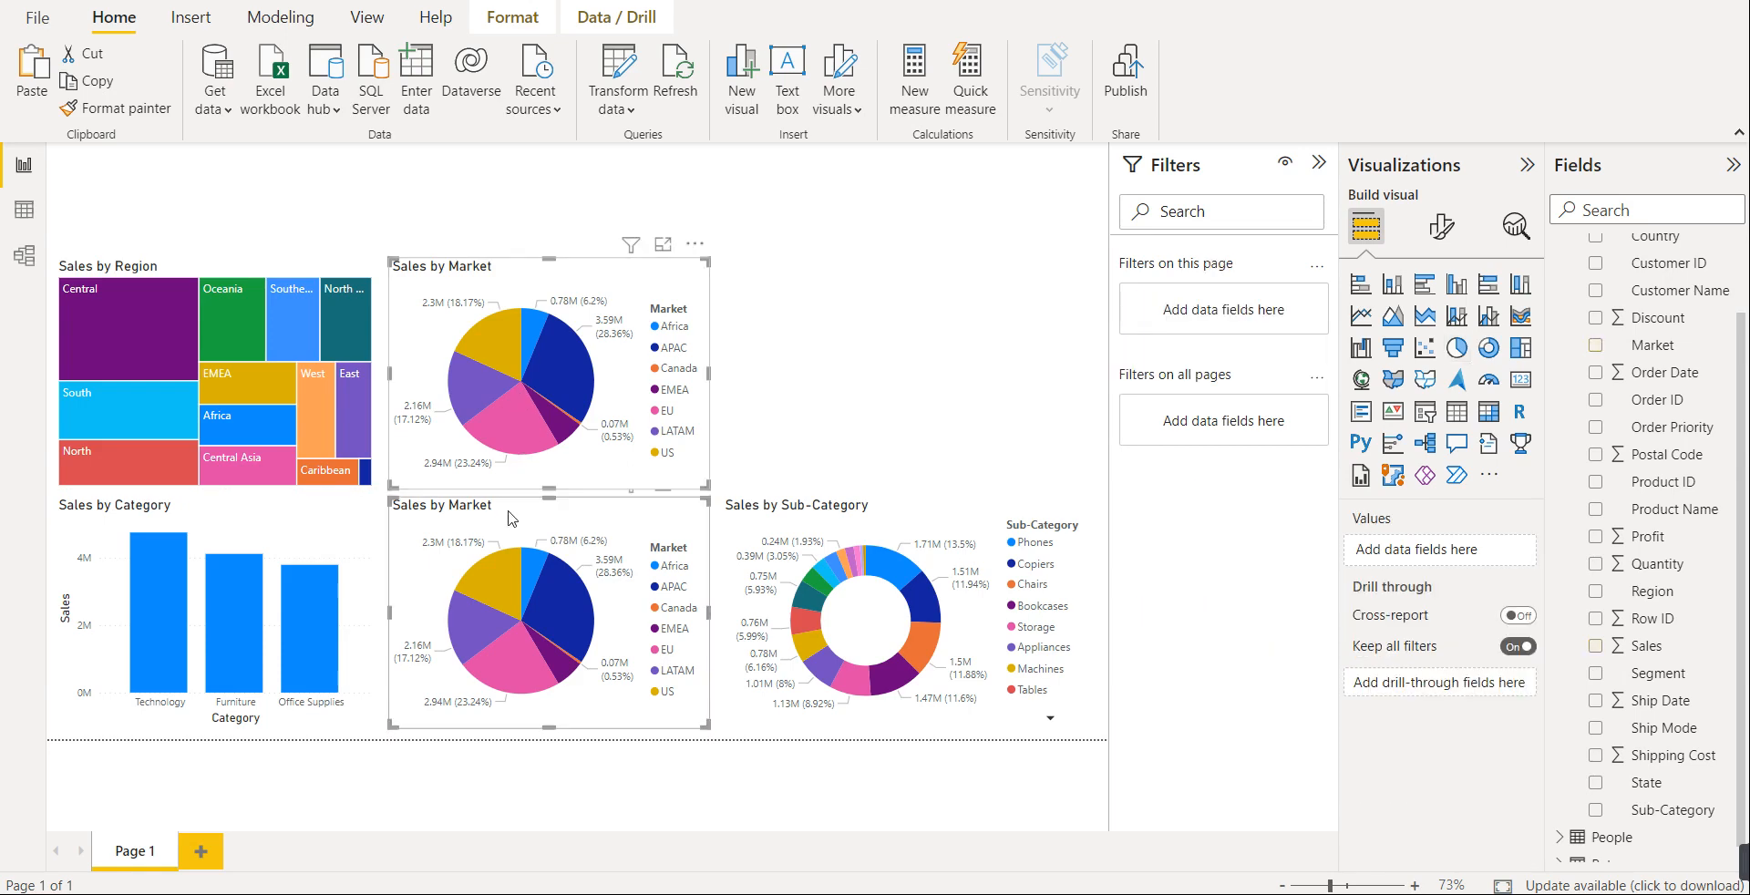
- Convert the upper Sales by Market pie chart to a funnel chart and replace Market with Ship Mode
click(639, 443)
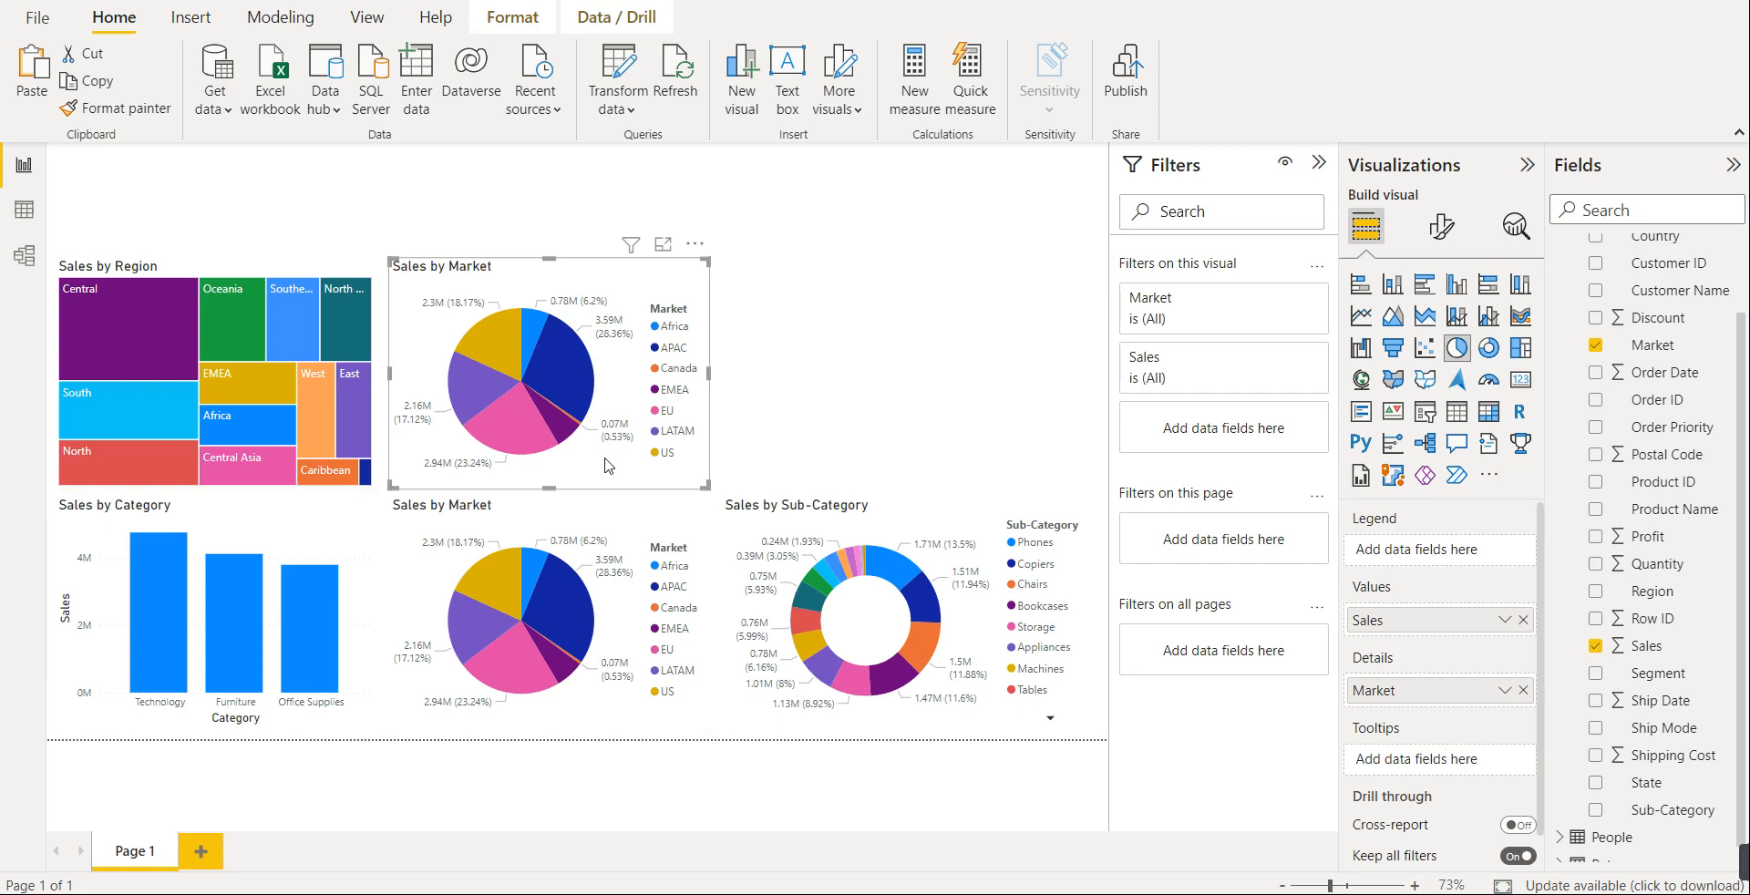
click(1392, 353)
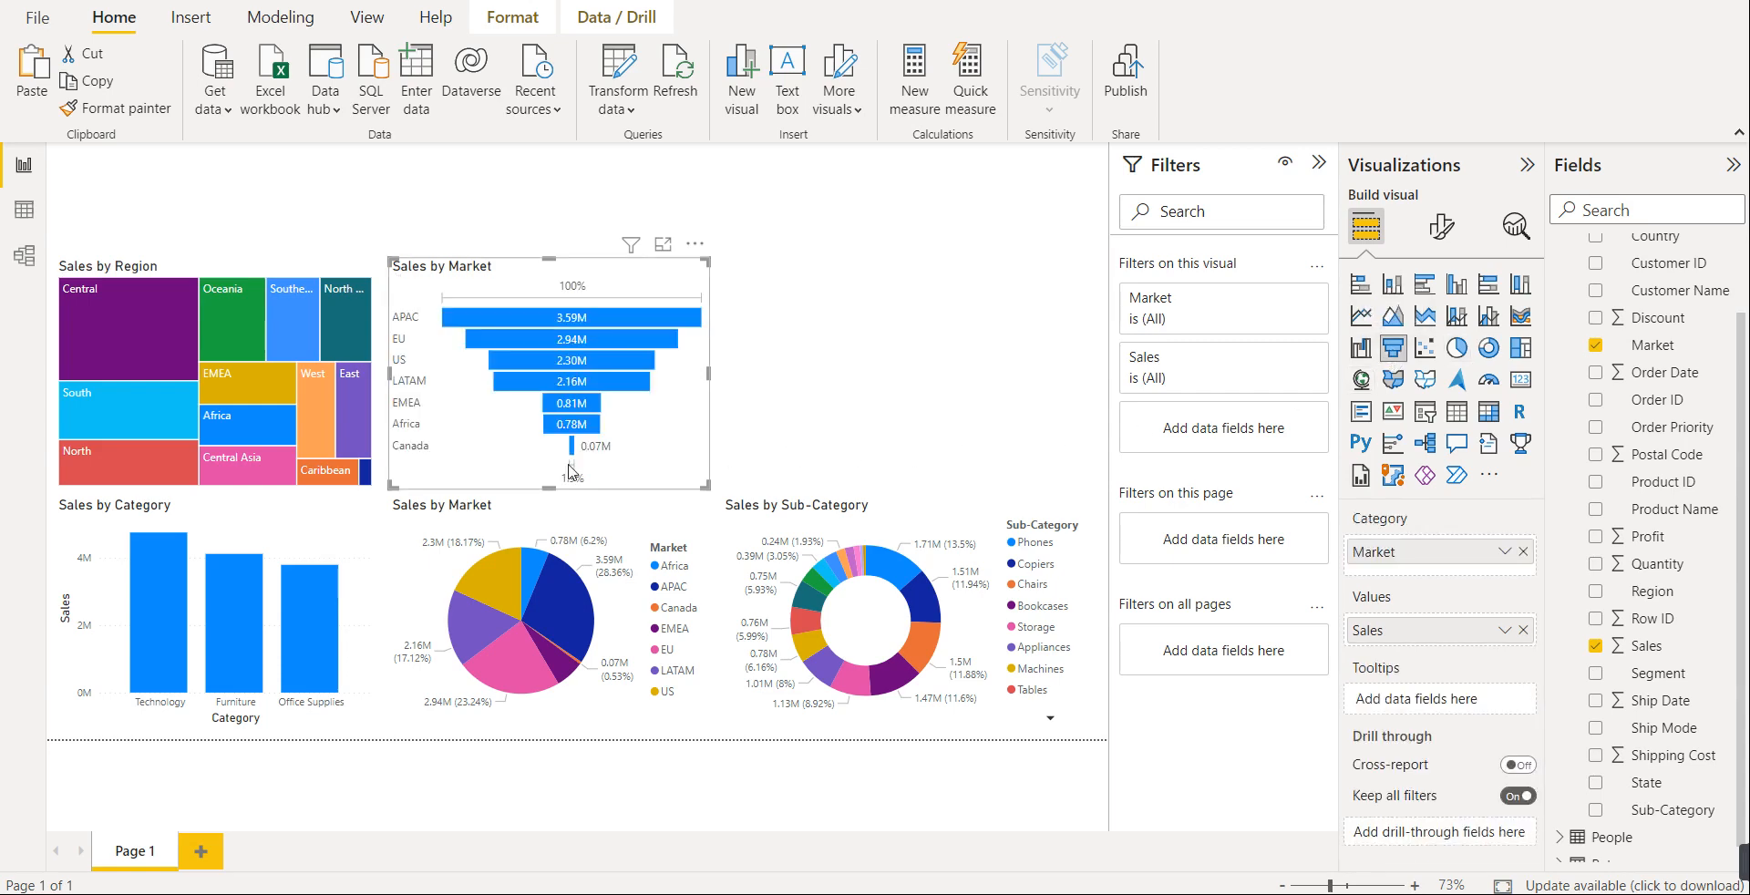
click(1595, 346)
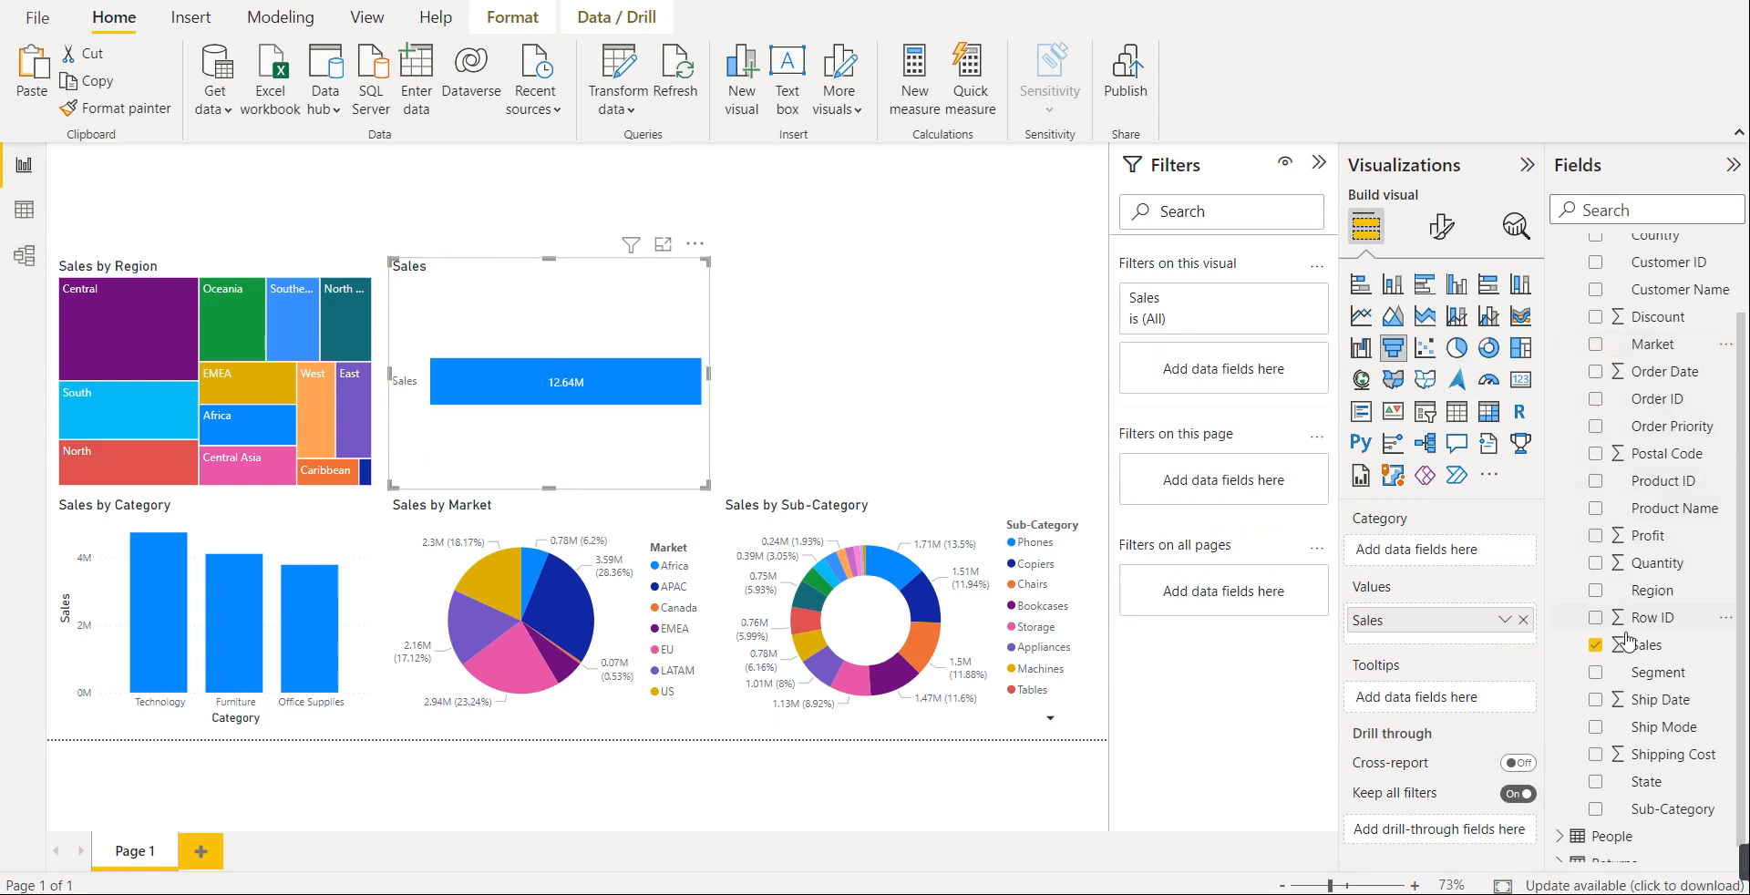
scroll(1628, 638, down, 1)
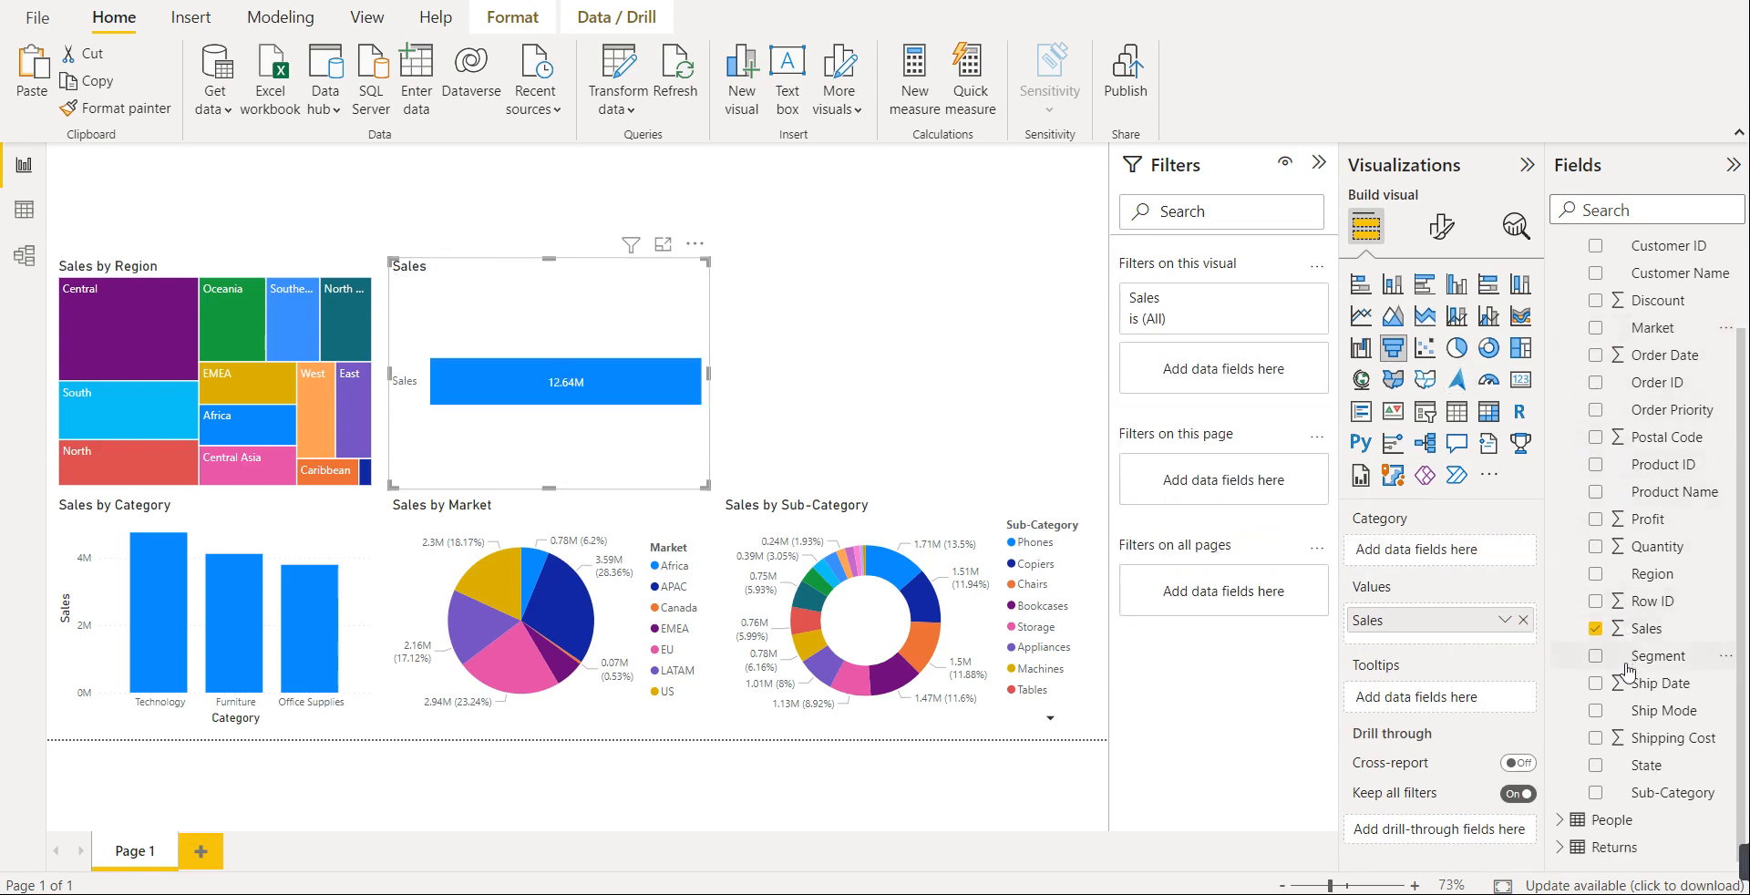
click(1595, 711)
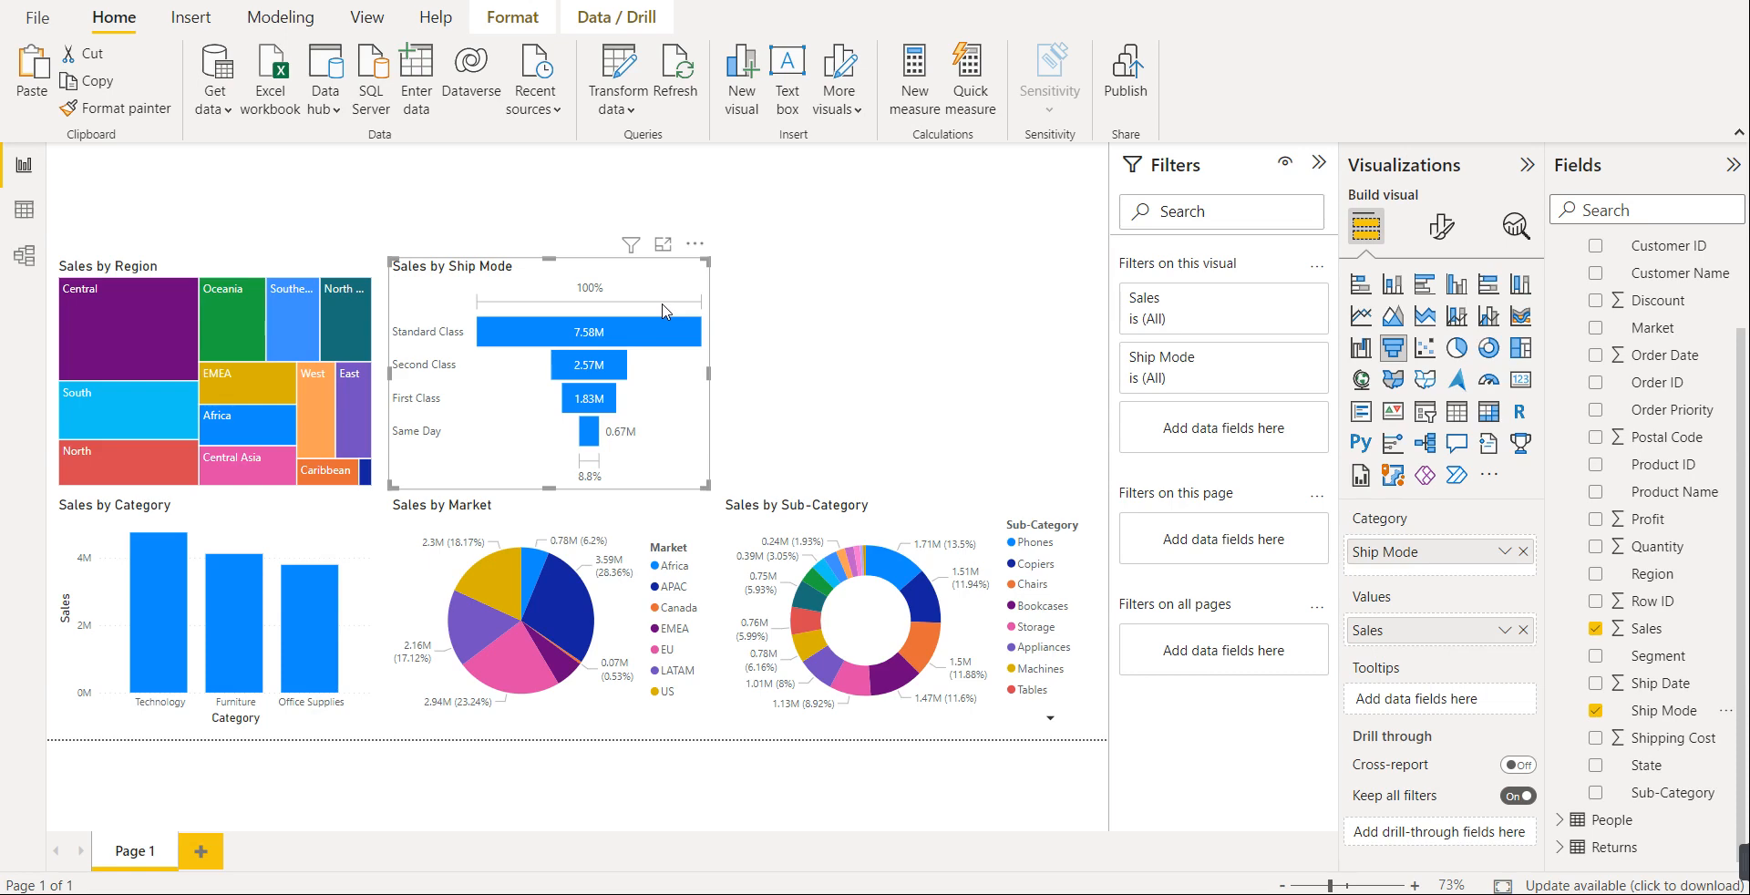
- Duplicate the Sales by Sub-Category donut chart and place the copy directly above it, aligned with the funnel chart
click(870, 531)
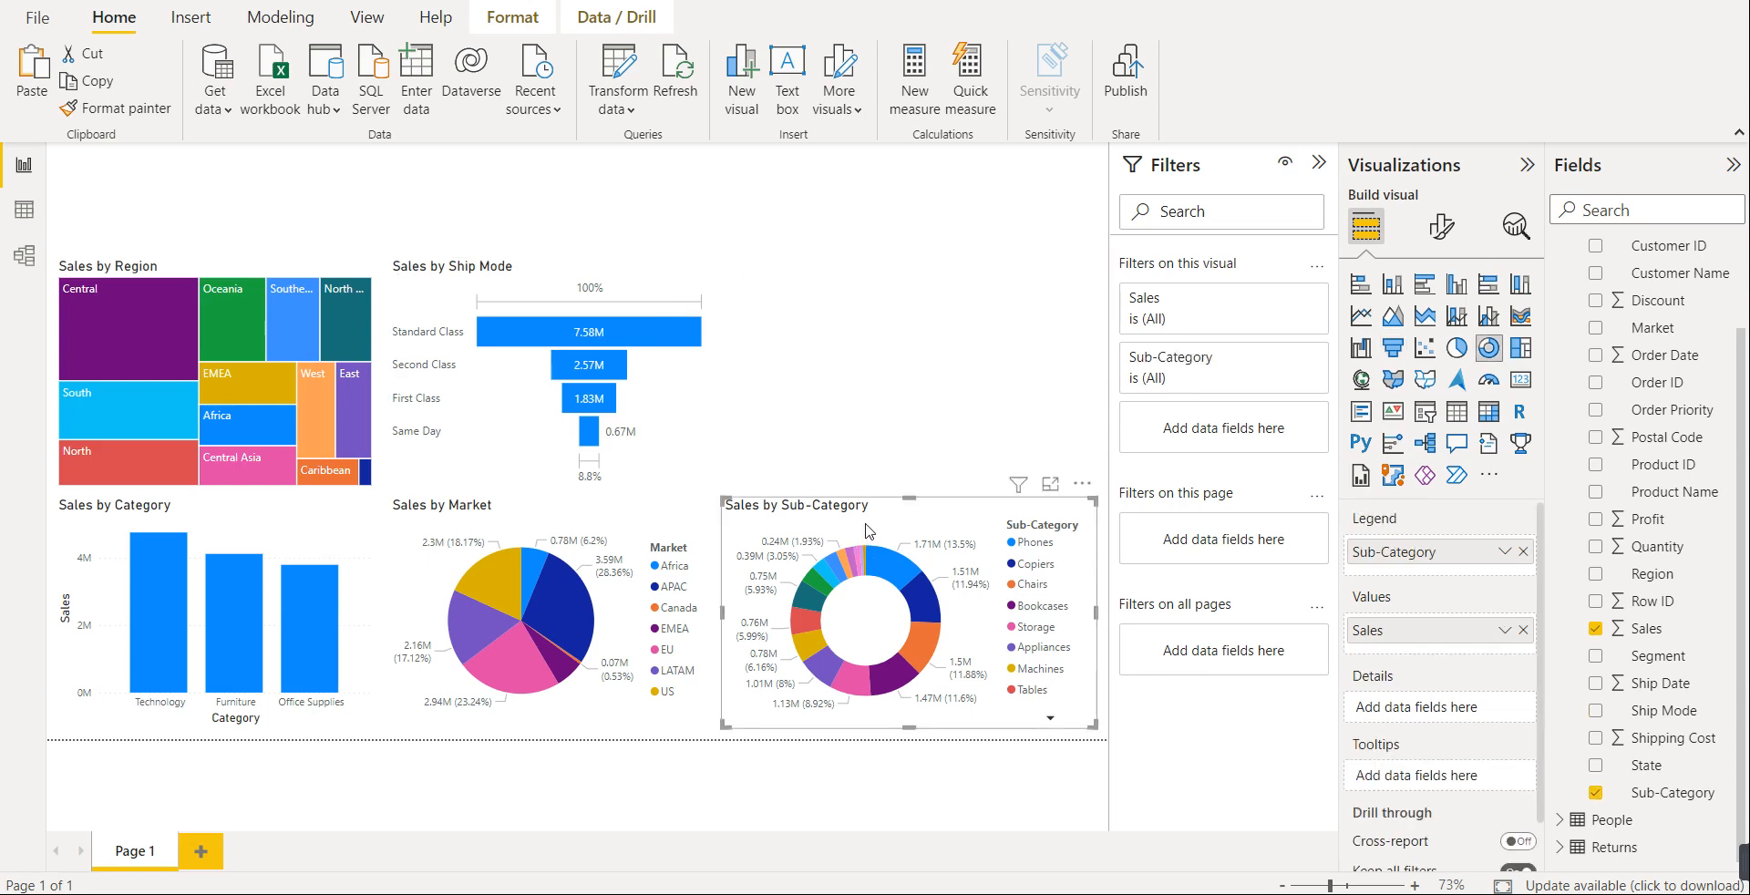
drag(925, 540, 911, 274)
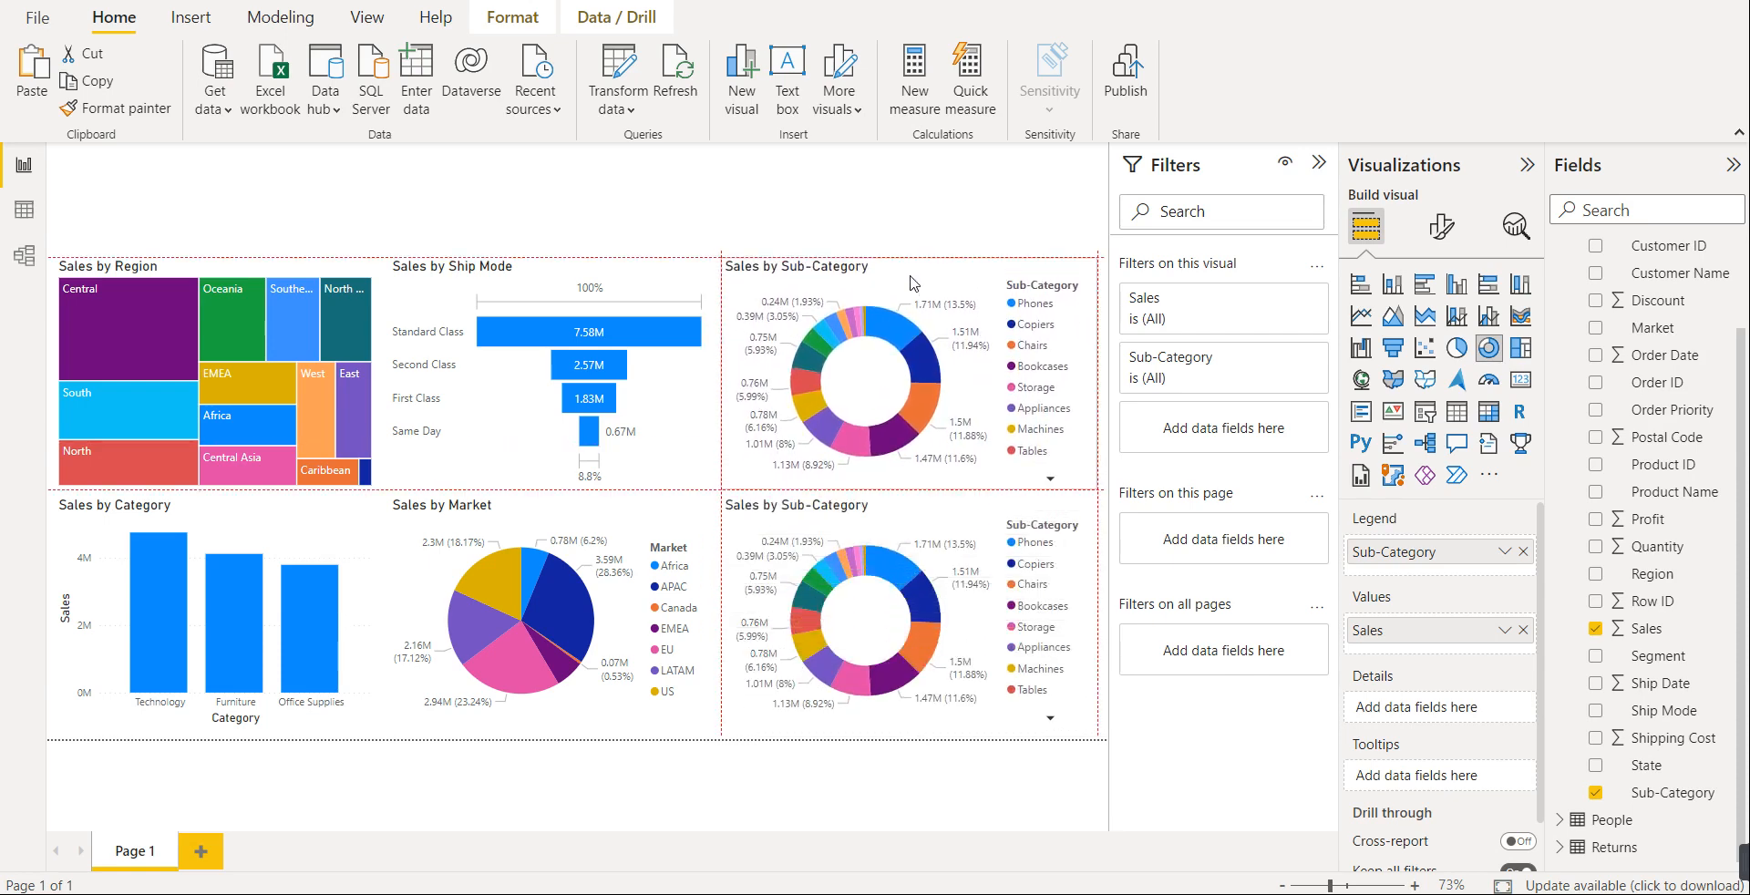
drag(911, 284, 912, 283)
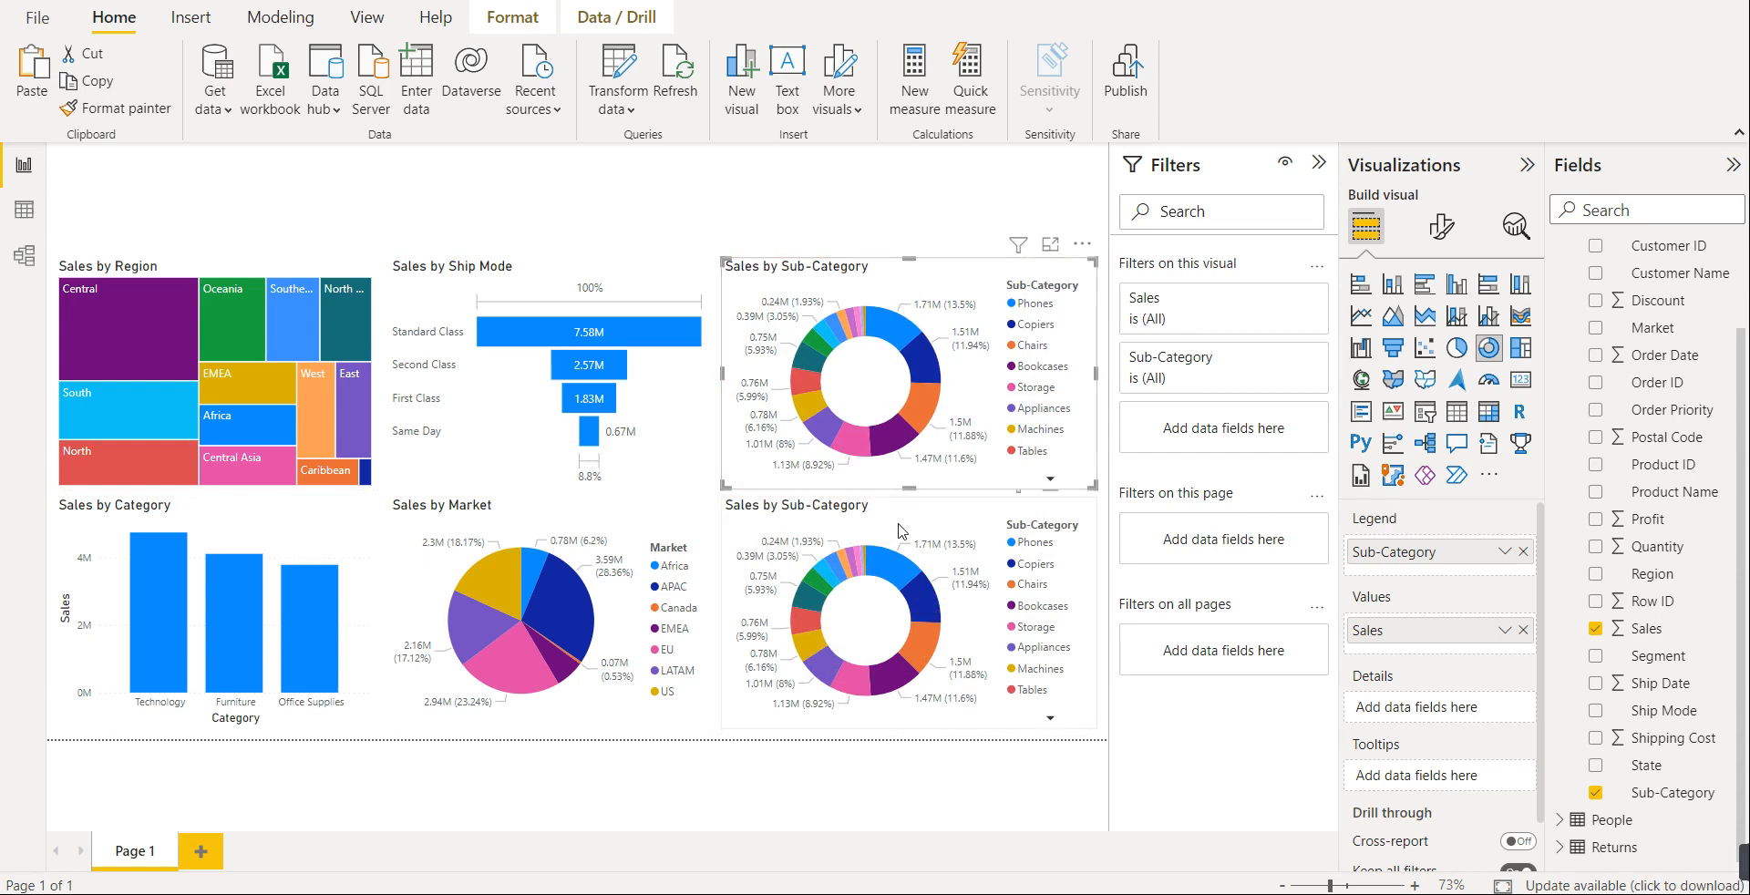
- Convert the upper Sales by Sub-Category donut chart to an area chart and replace its Sub-Category field with Country
click(889, 474)
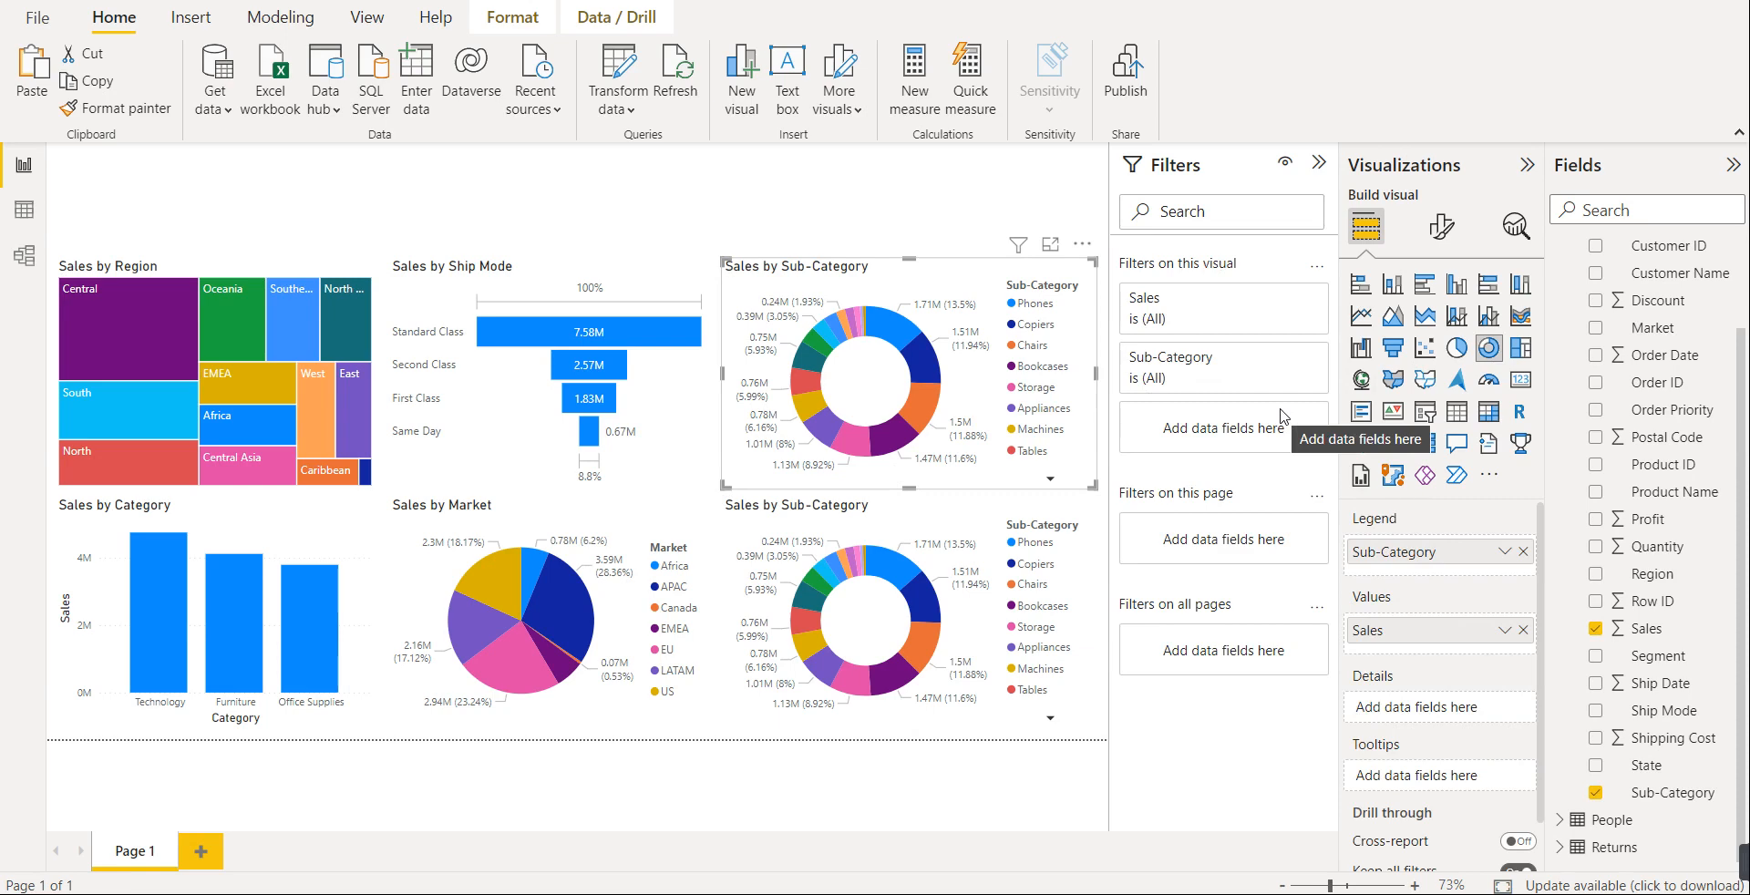
click(1391, 317)
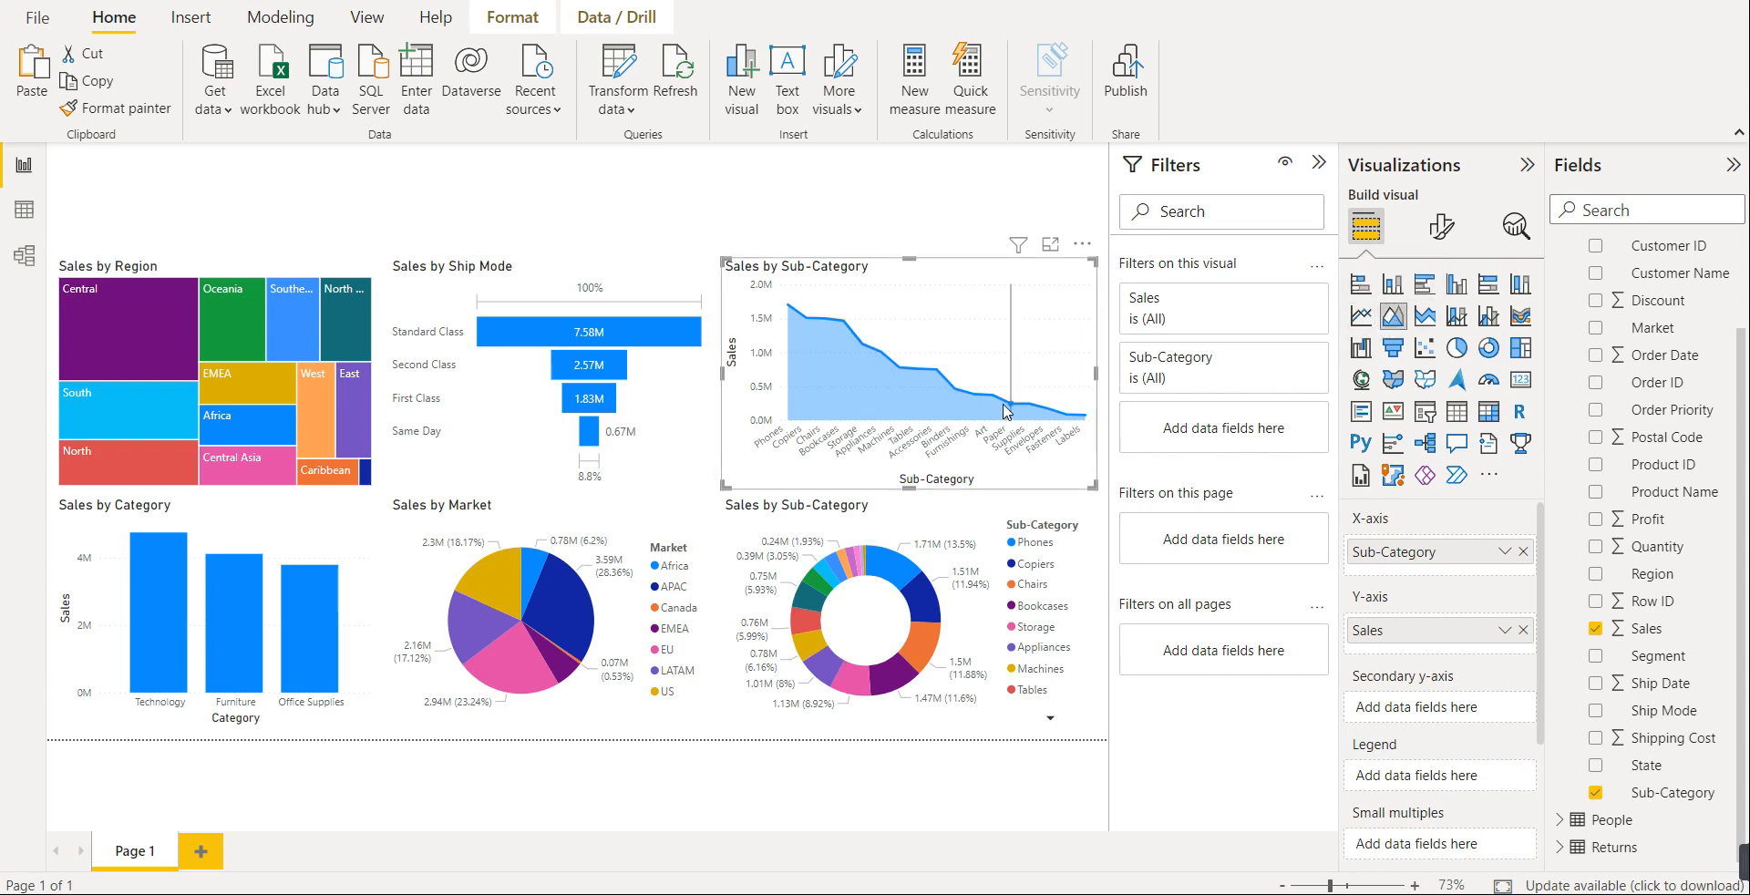
mouse_move(1006, 411)
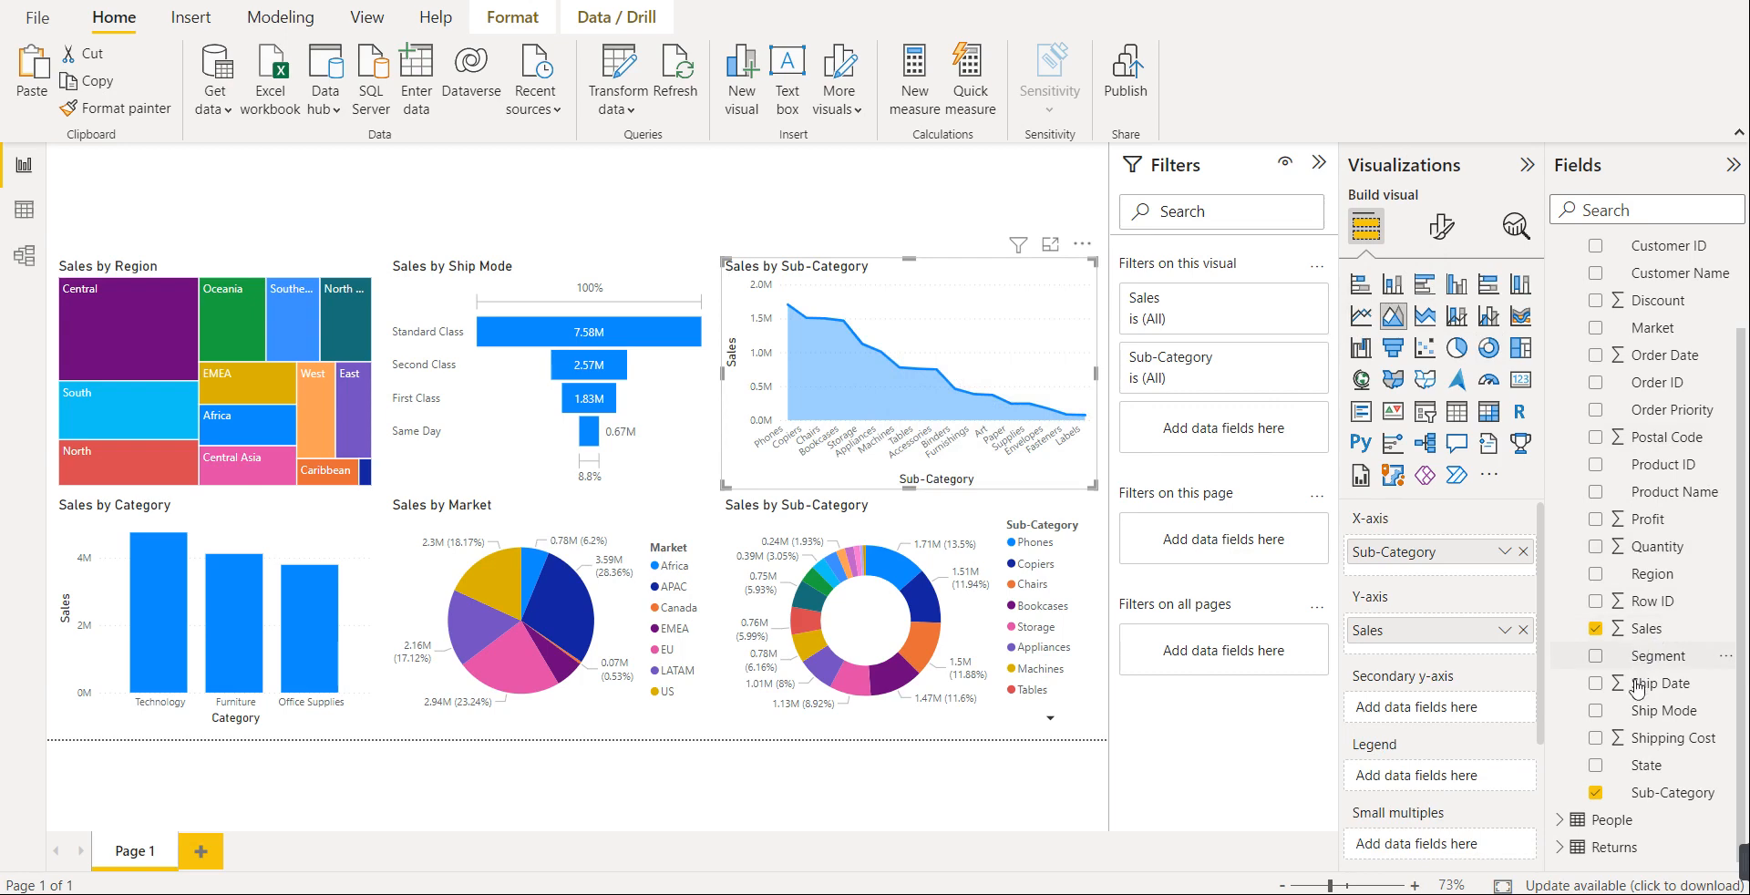
click(1595, 792)
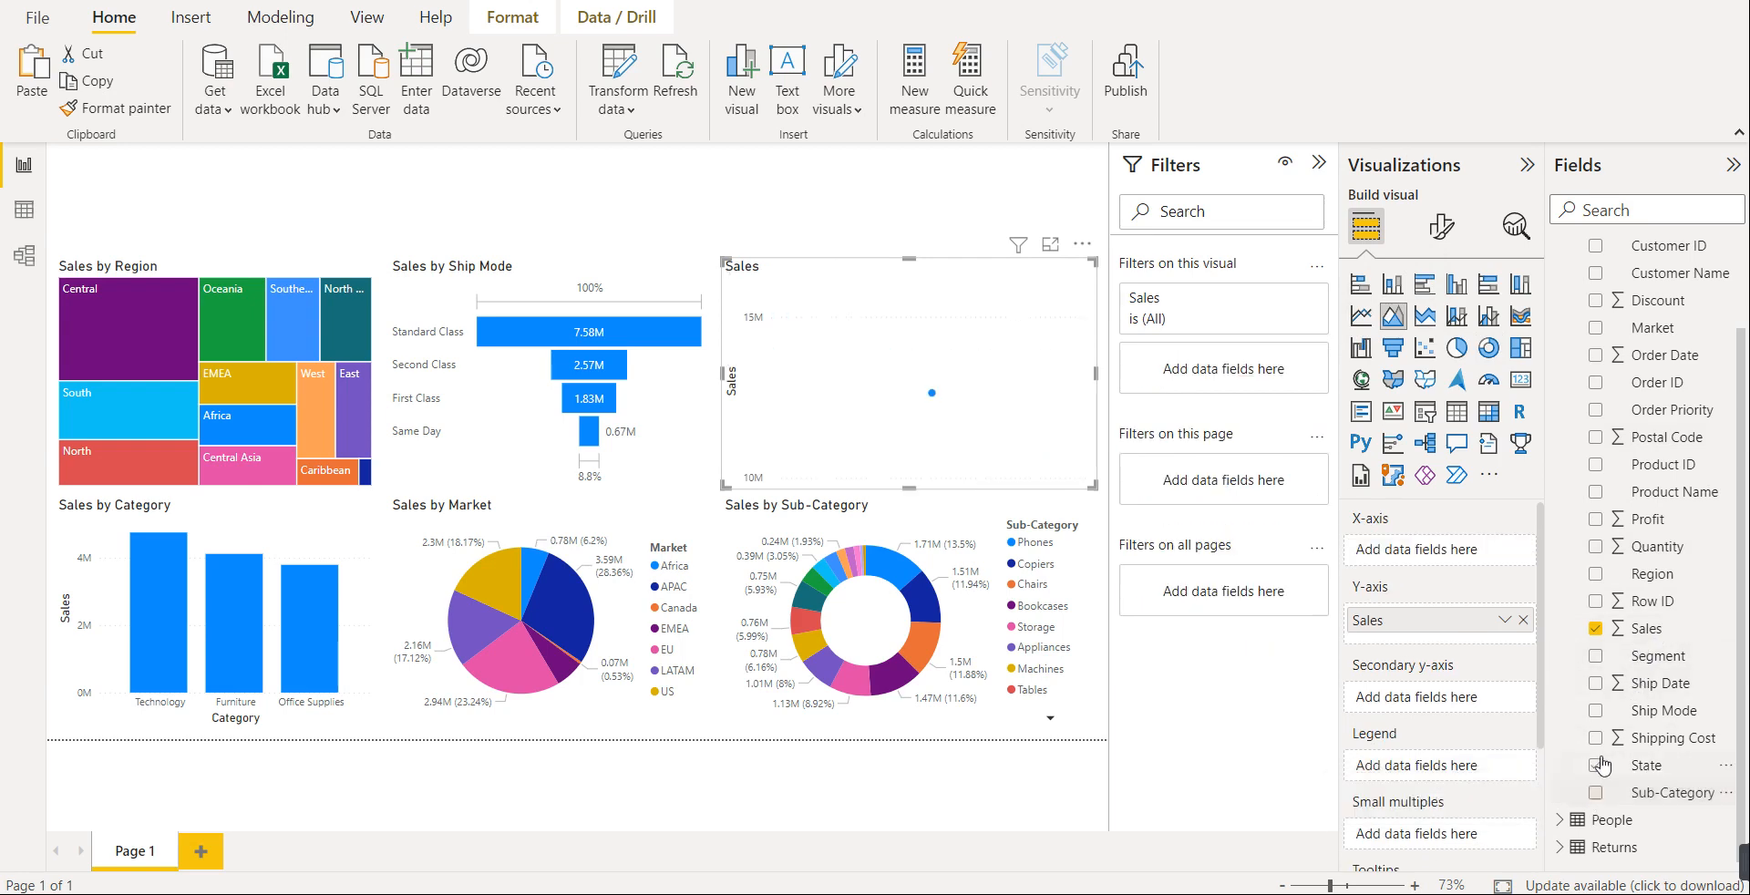
scroll(1601, 553, up, 3)
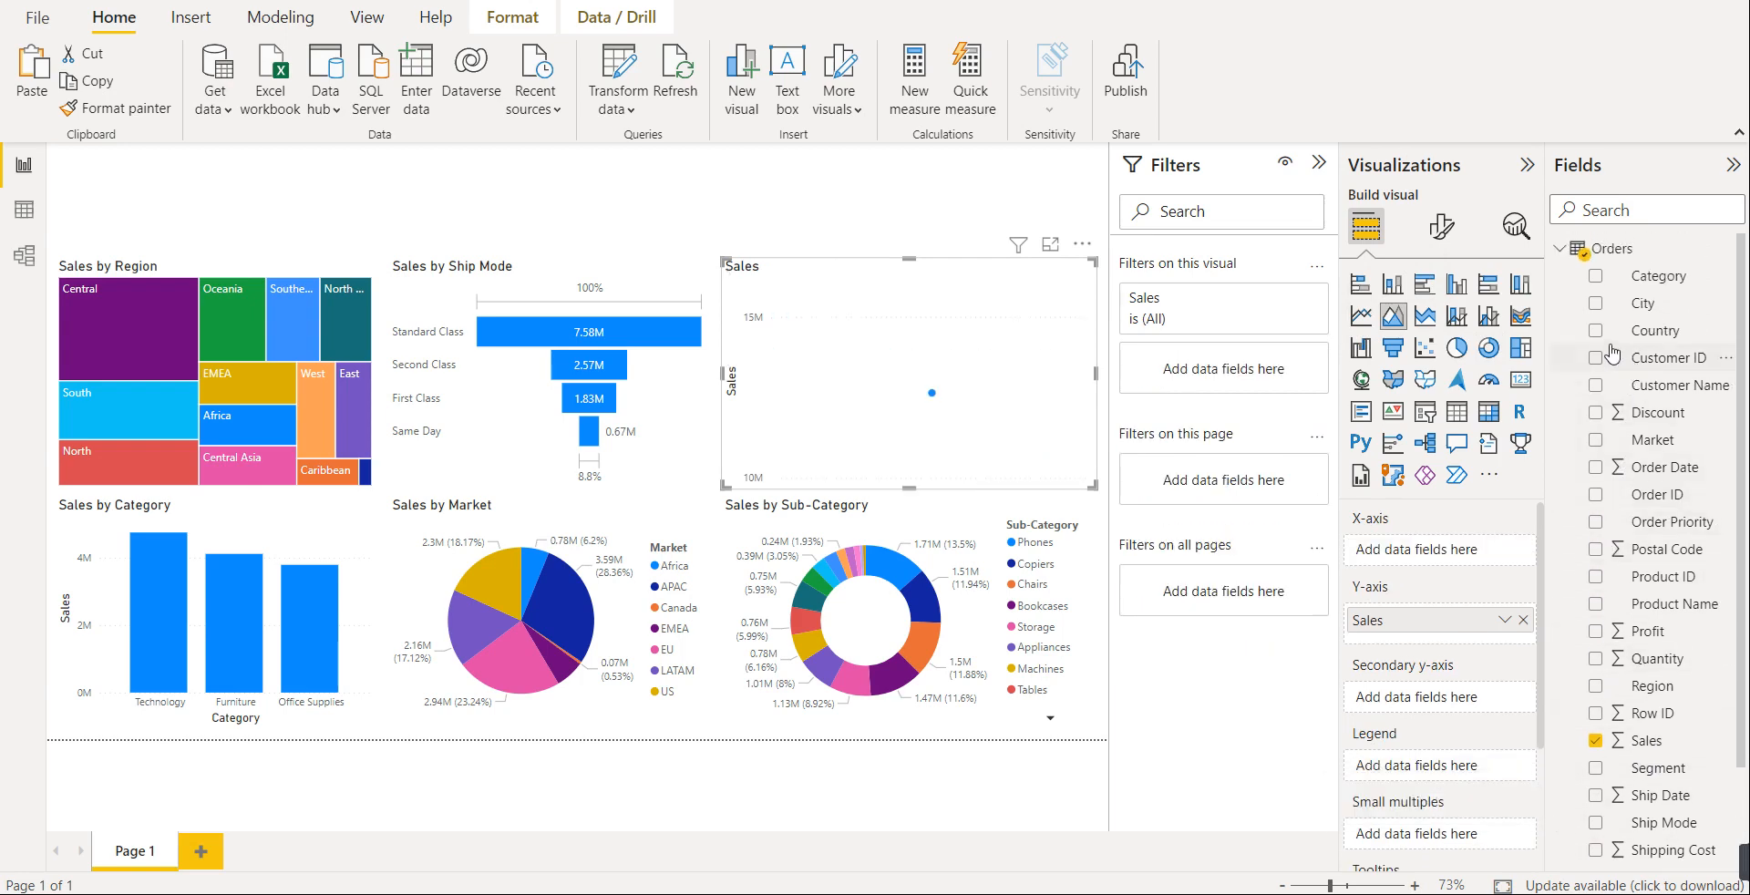
click(1597, 333)
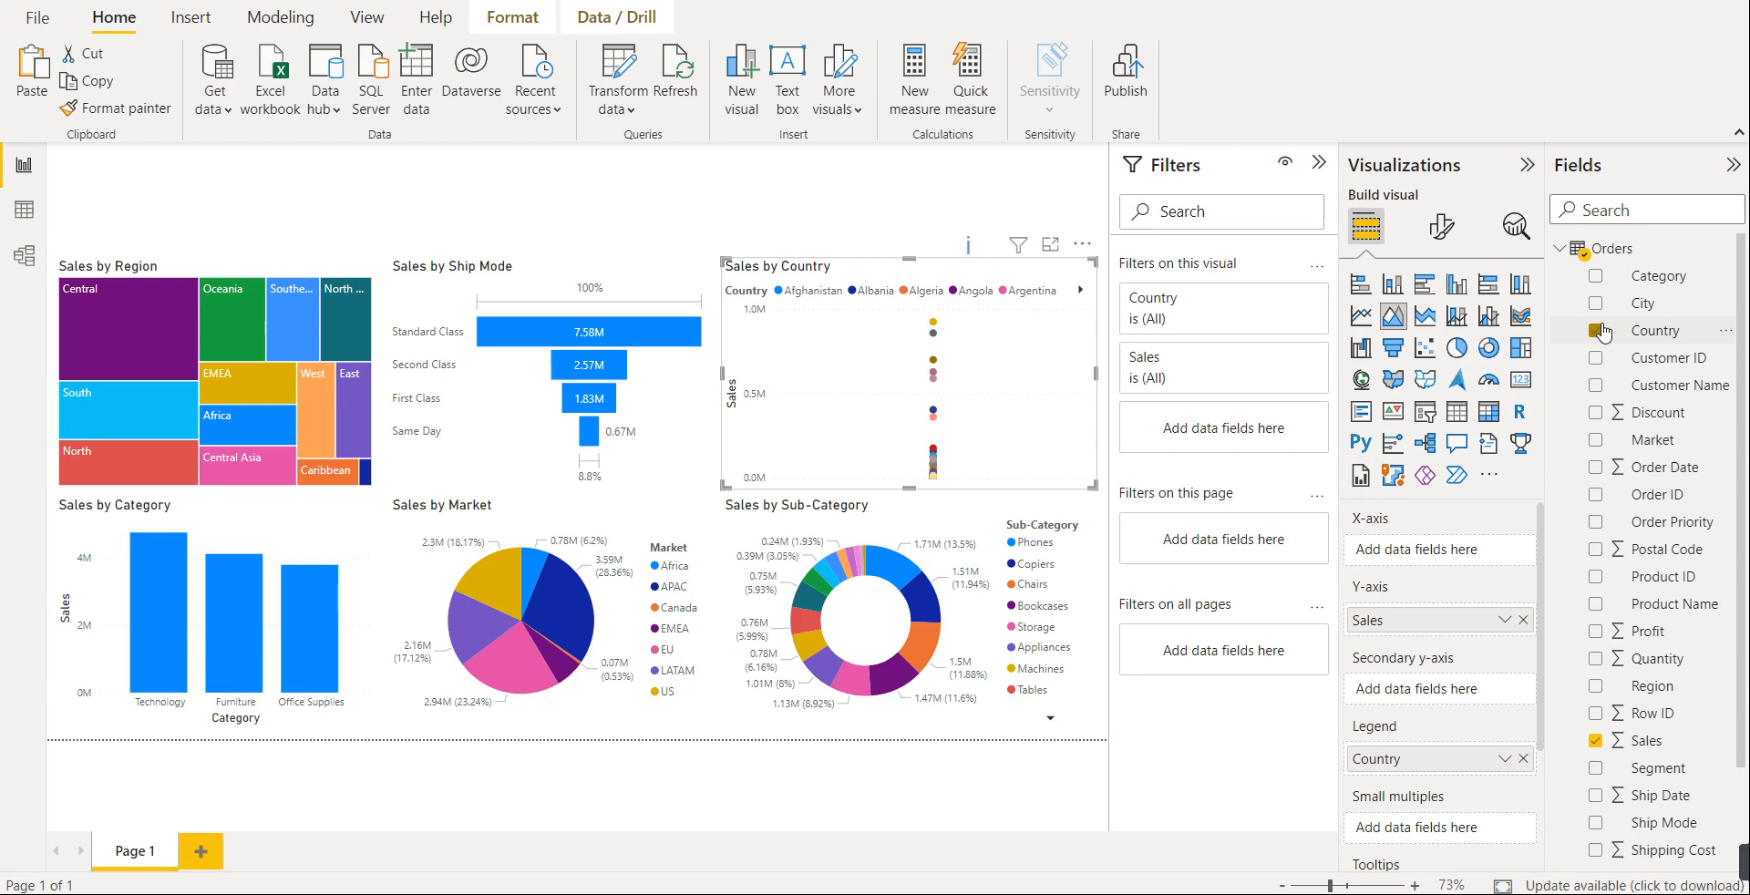
- Expand the Country filter of the selected chart and try the Advanced filtering type
mouse_move(1259, 323)
click(1284, 298)
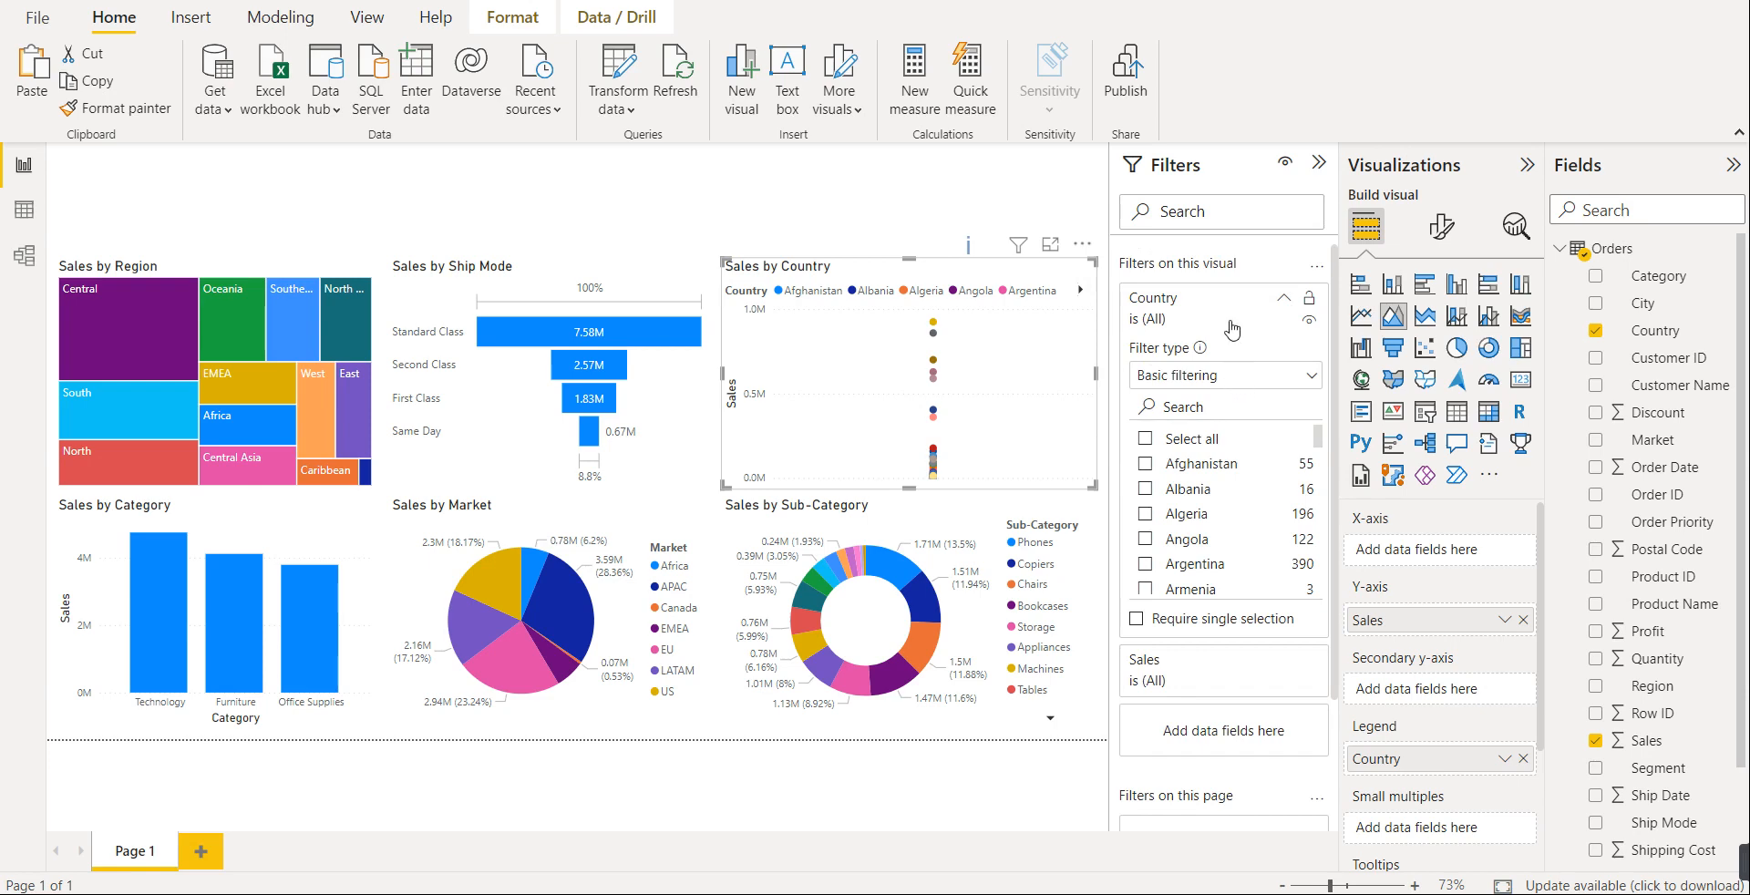
click(1313, 381)
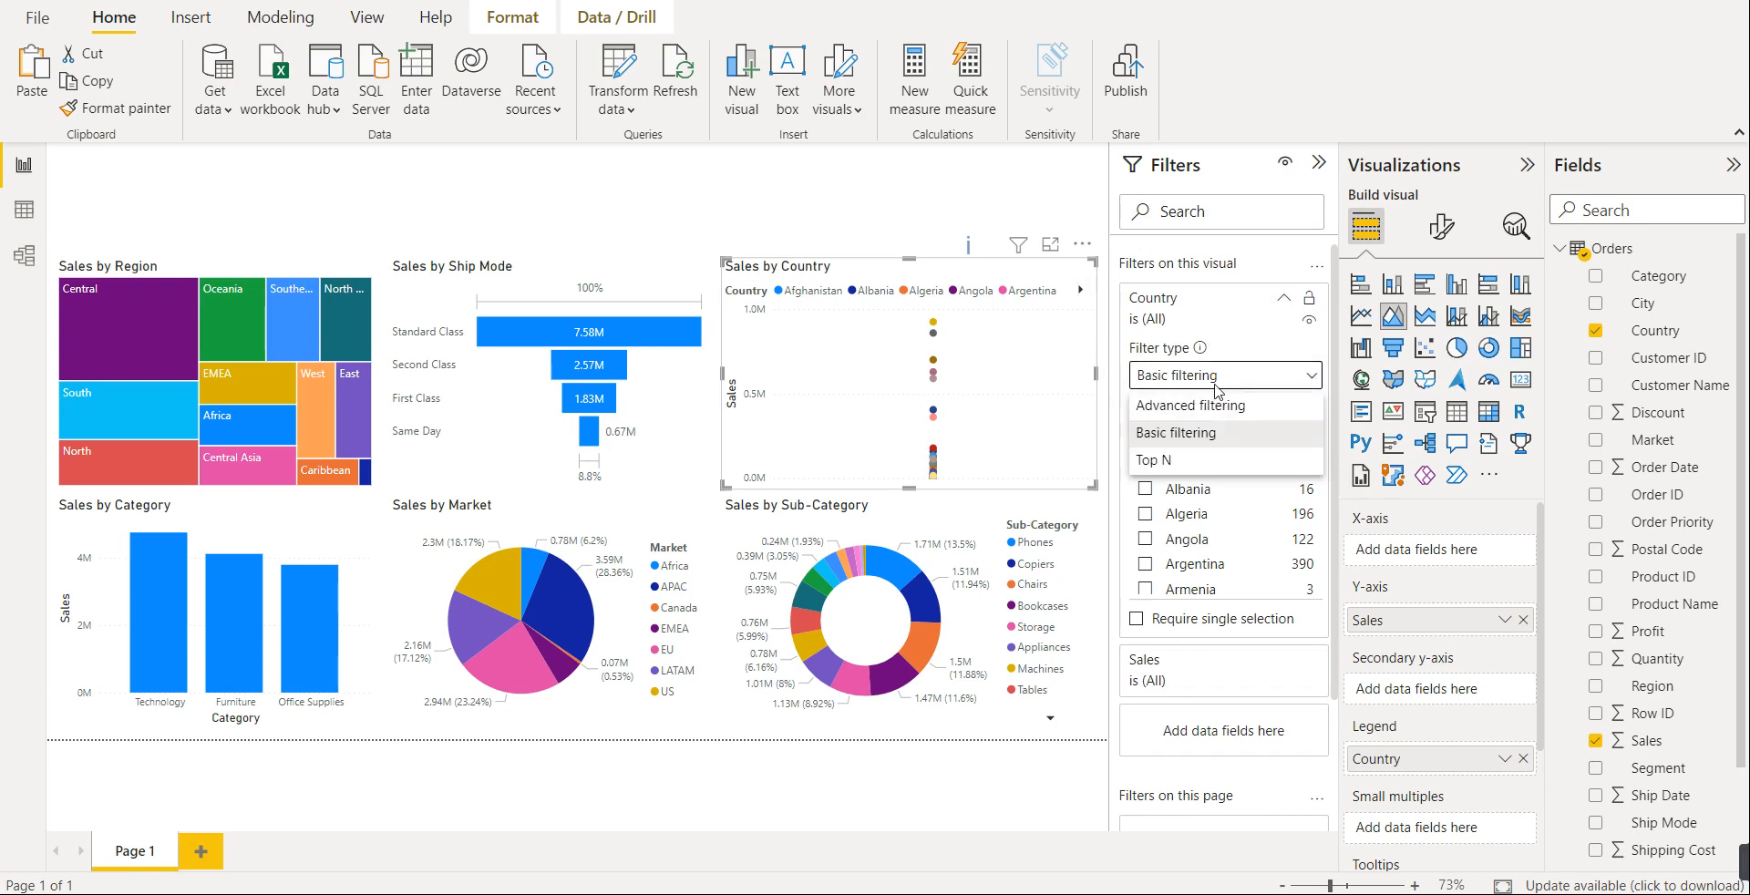
click(1199, 442)
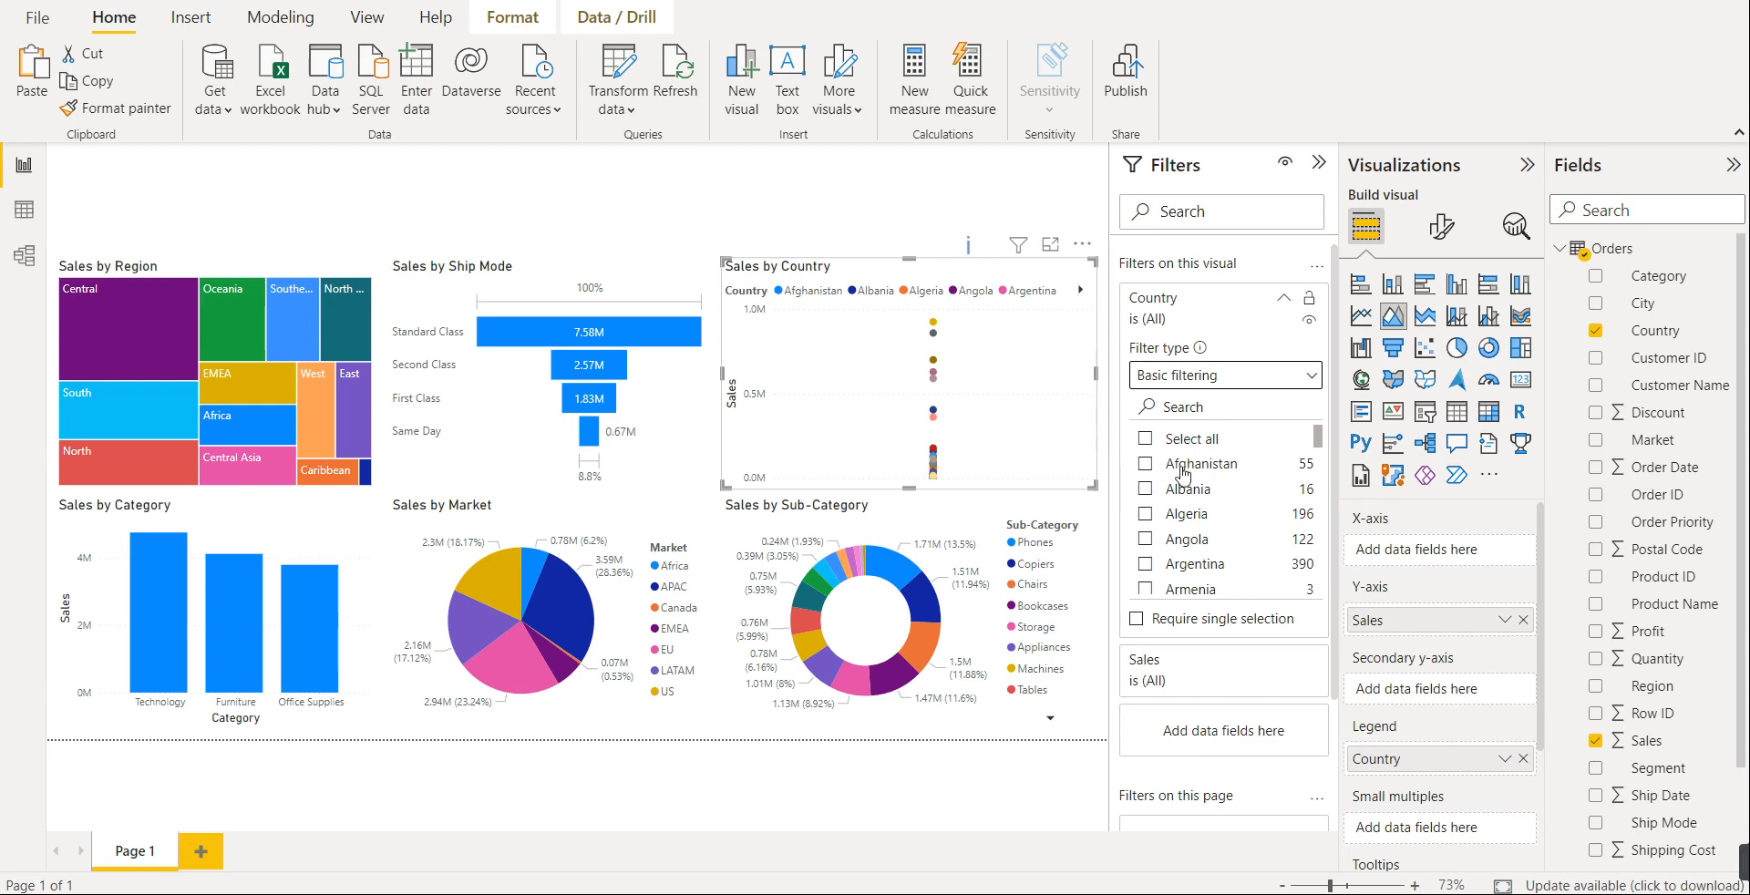
click(1314, 381)
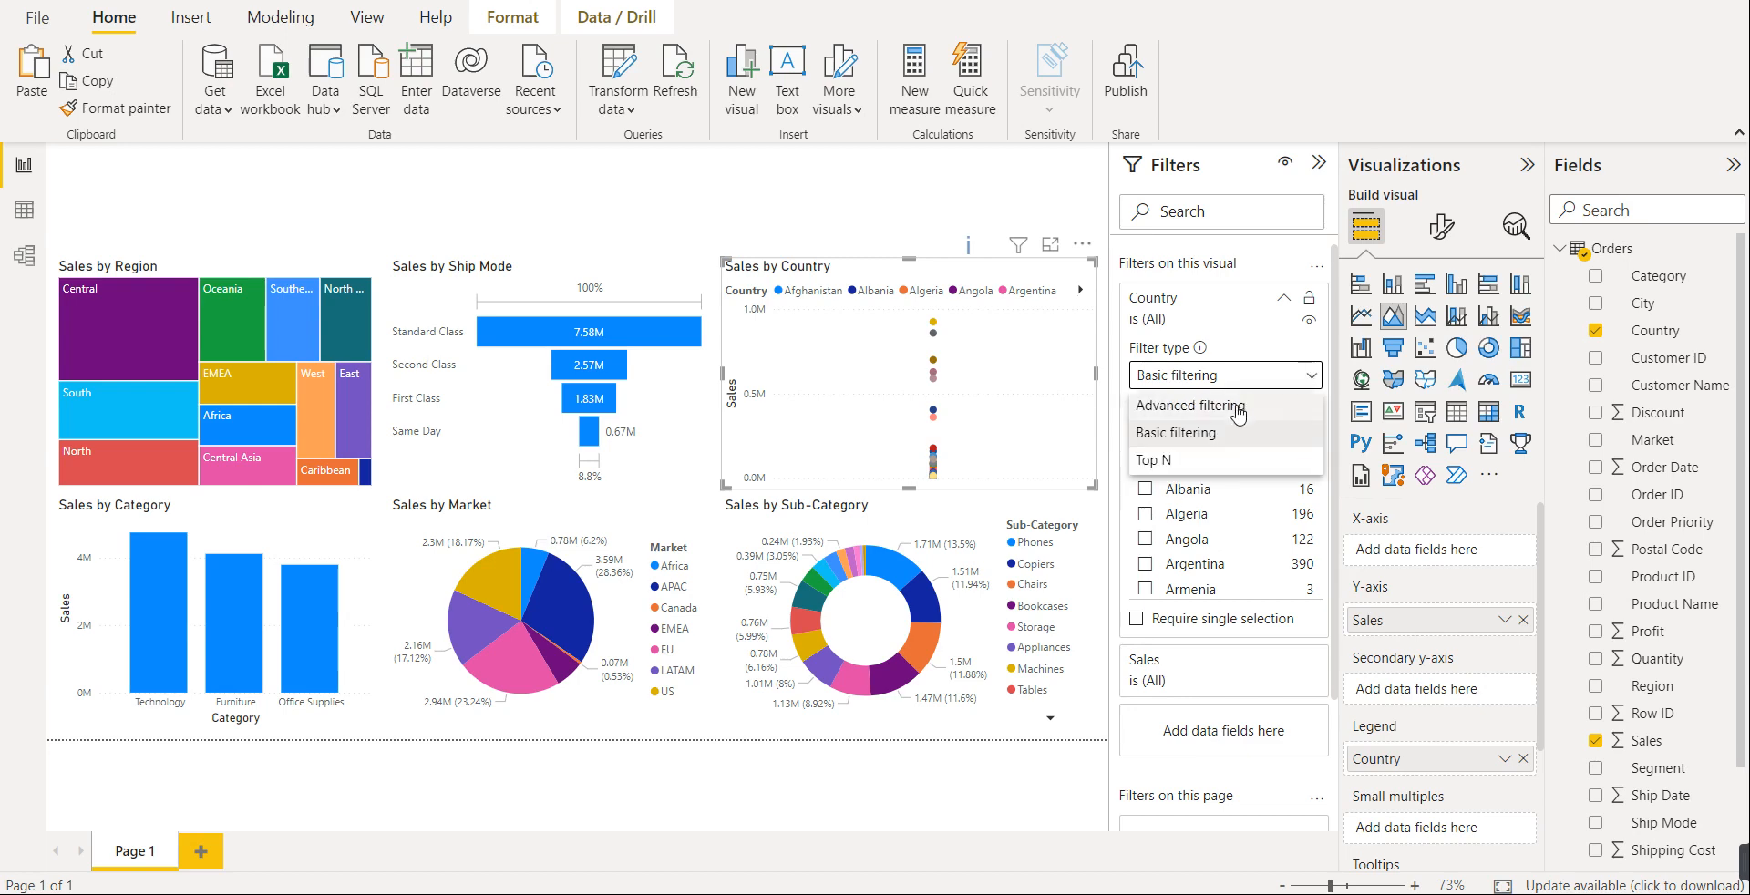
click(1220, 410)
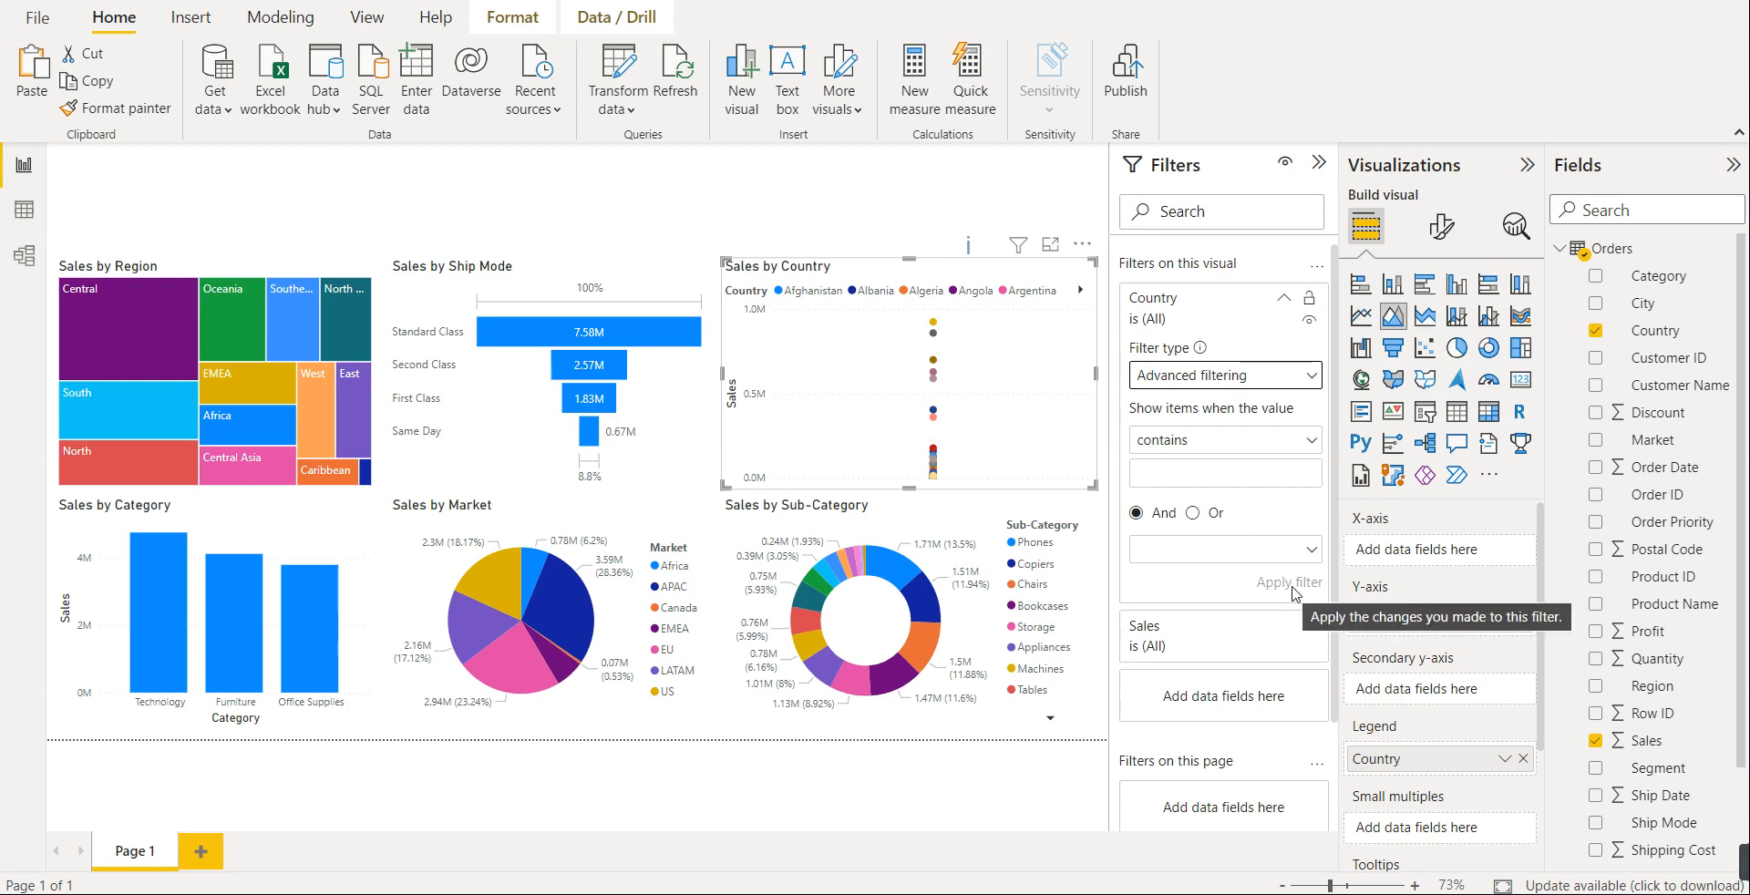
- Filter the Sales by Country chart with a Top N filter showing the top 7 countries by Sales
click(1312, 376)
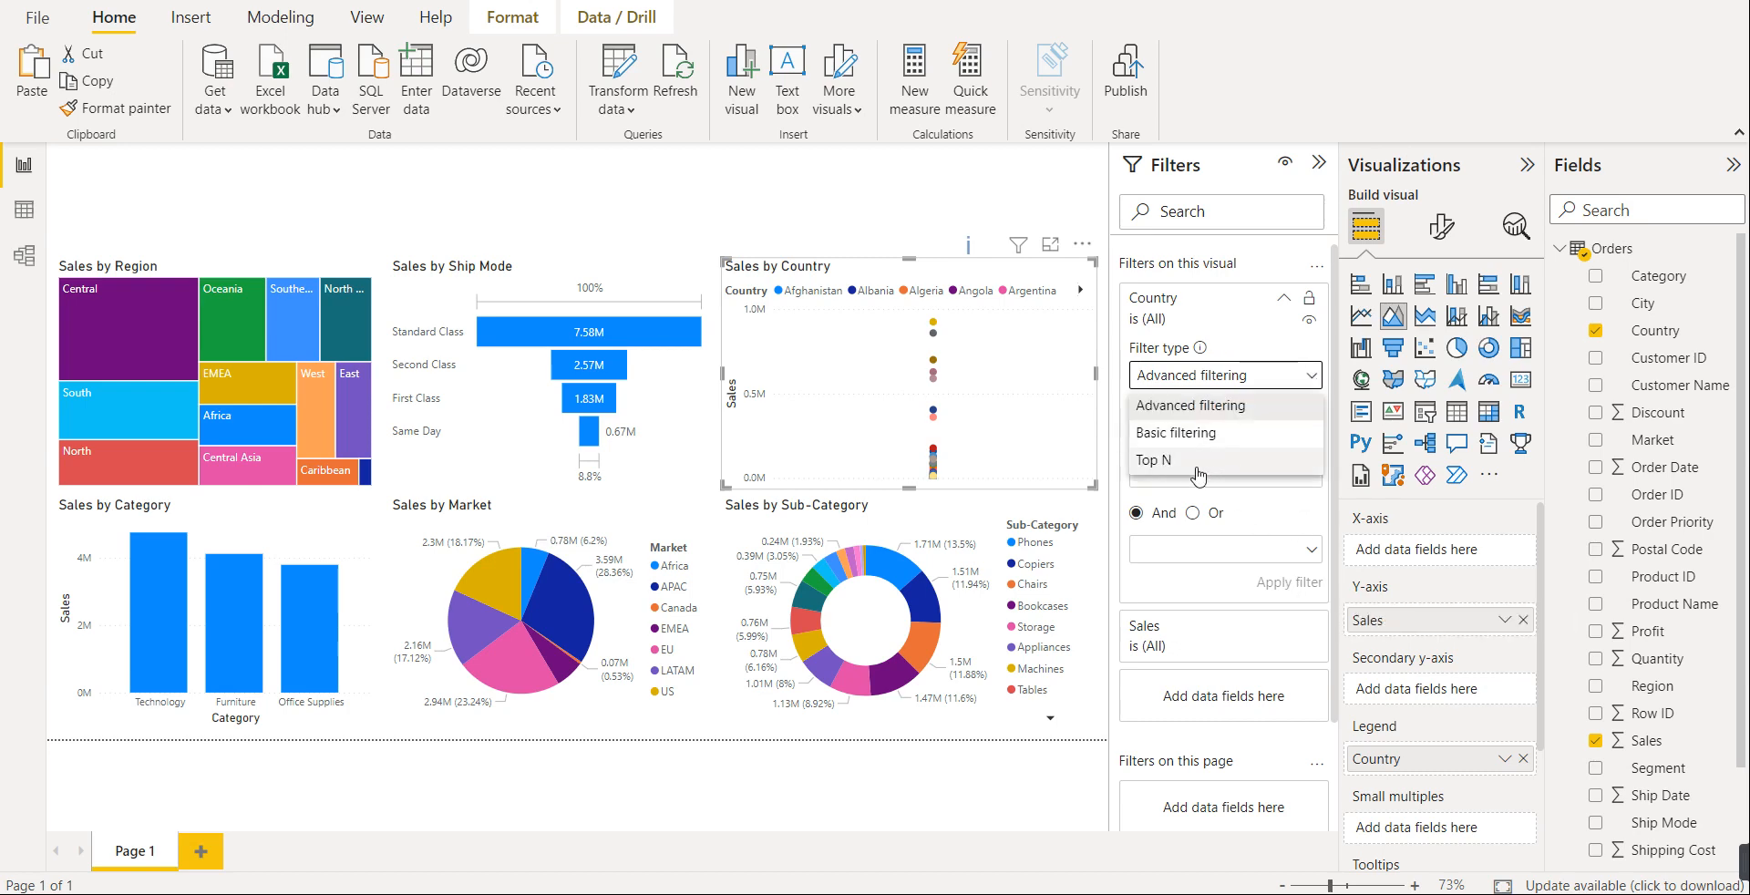
click(1198, 472)
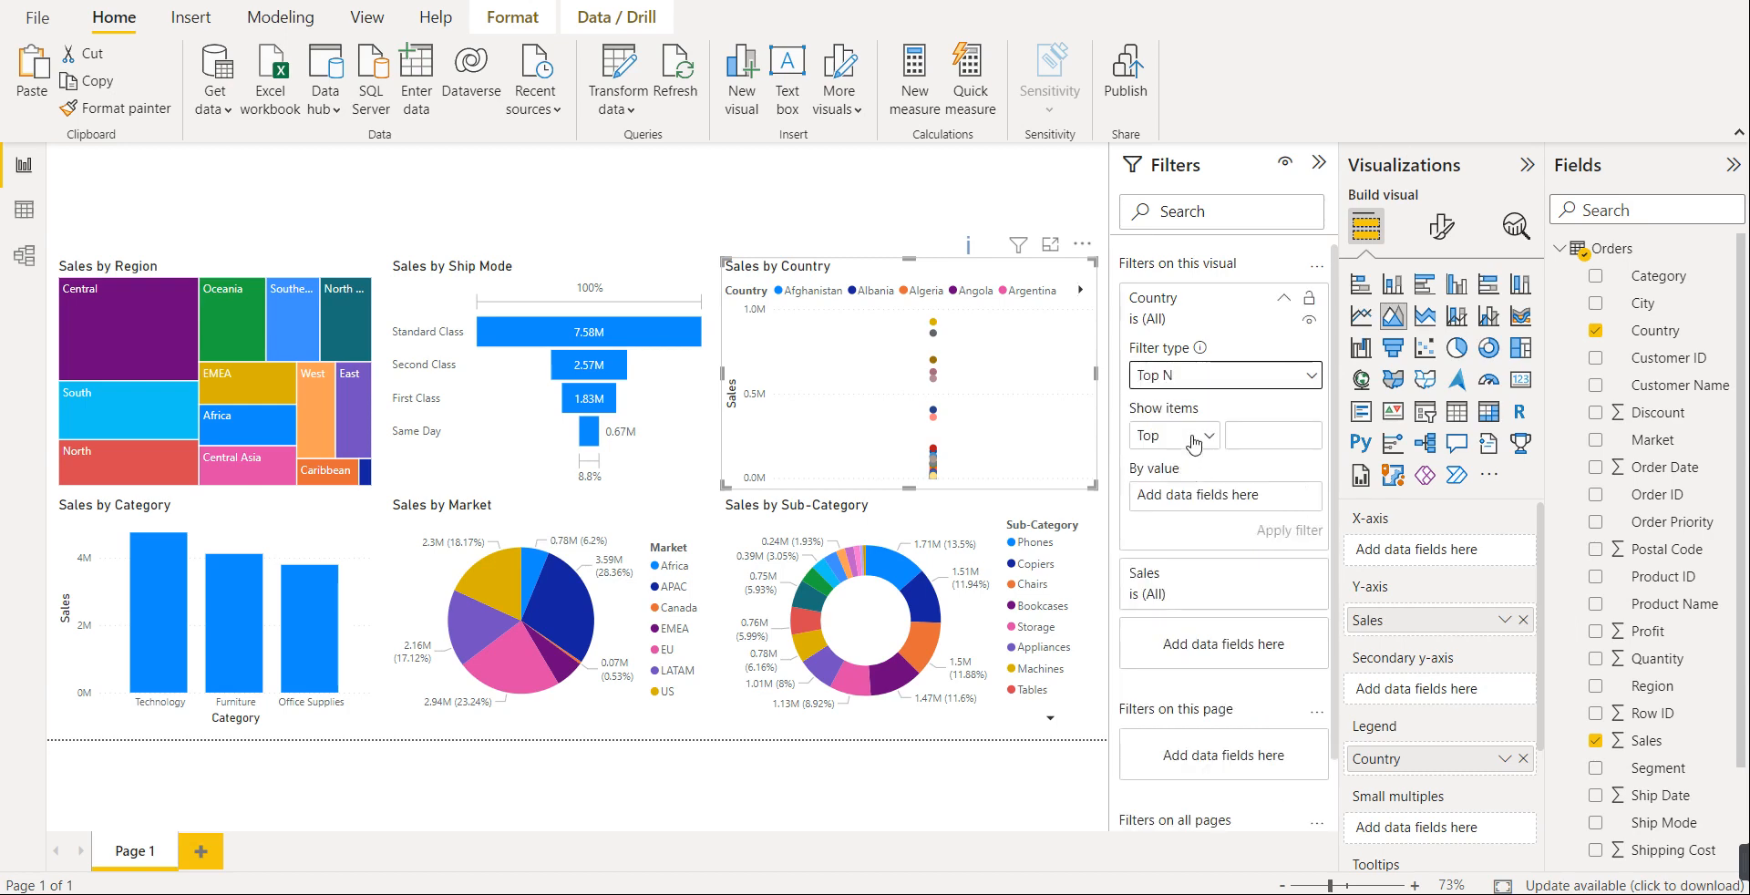
click(1257, 431)
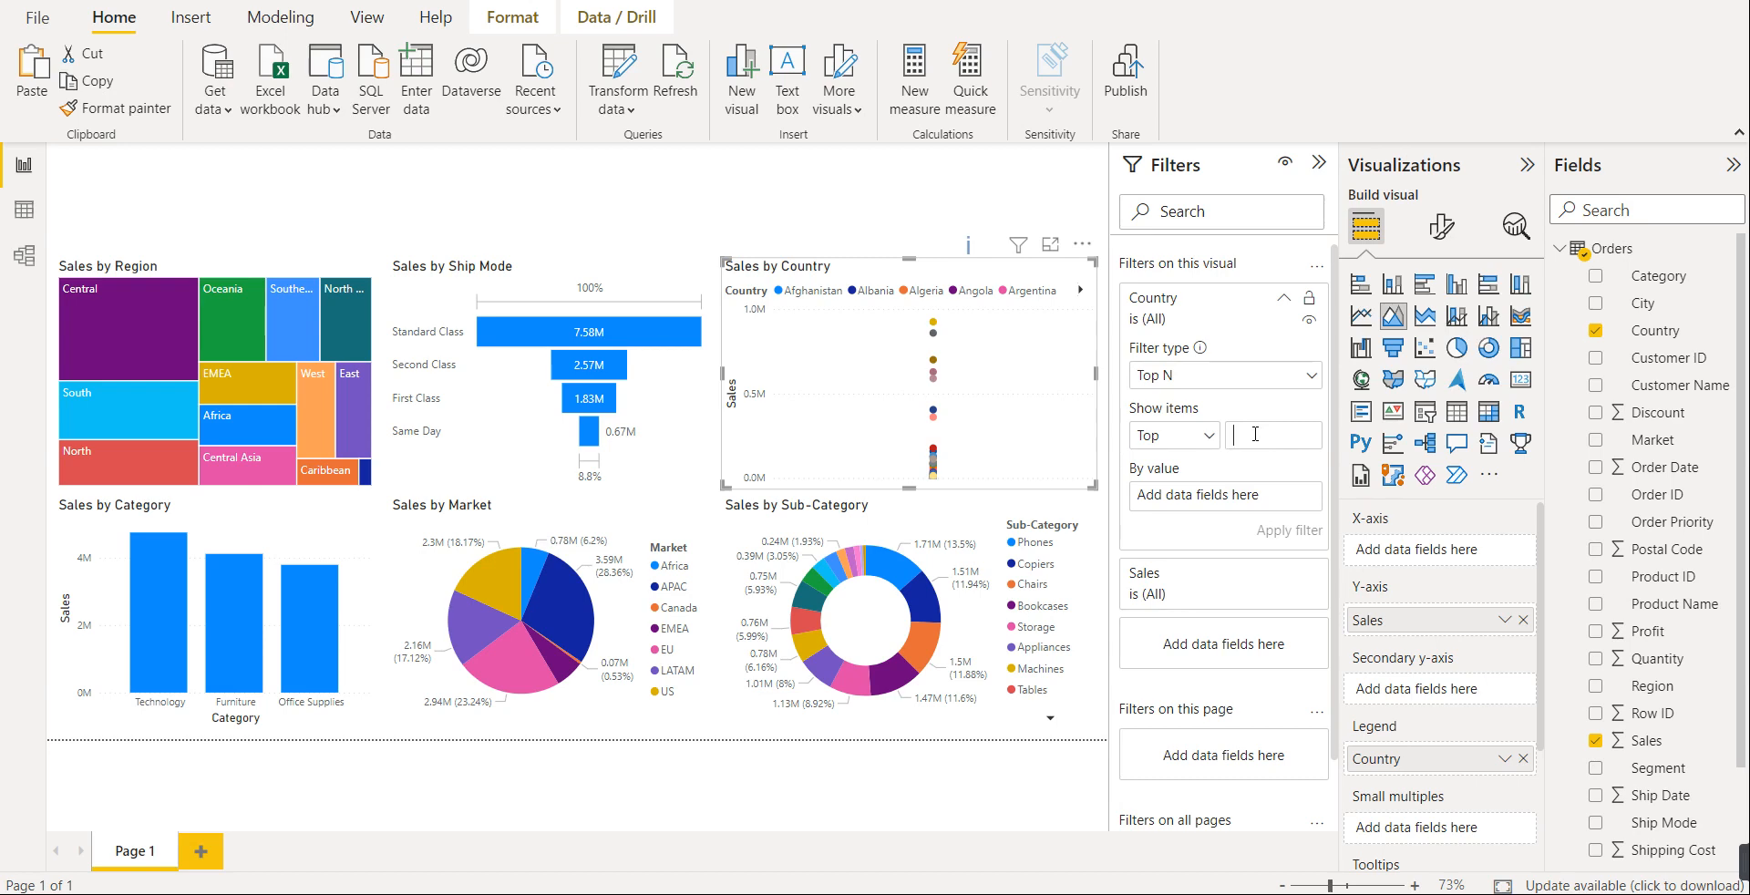
text(7)
drag(1634, 742, 1206, 500)
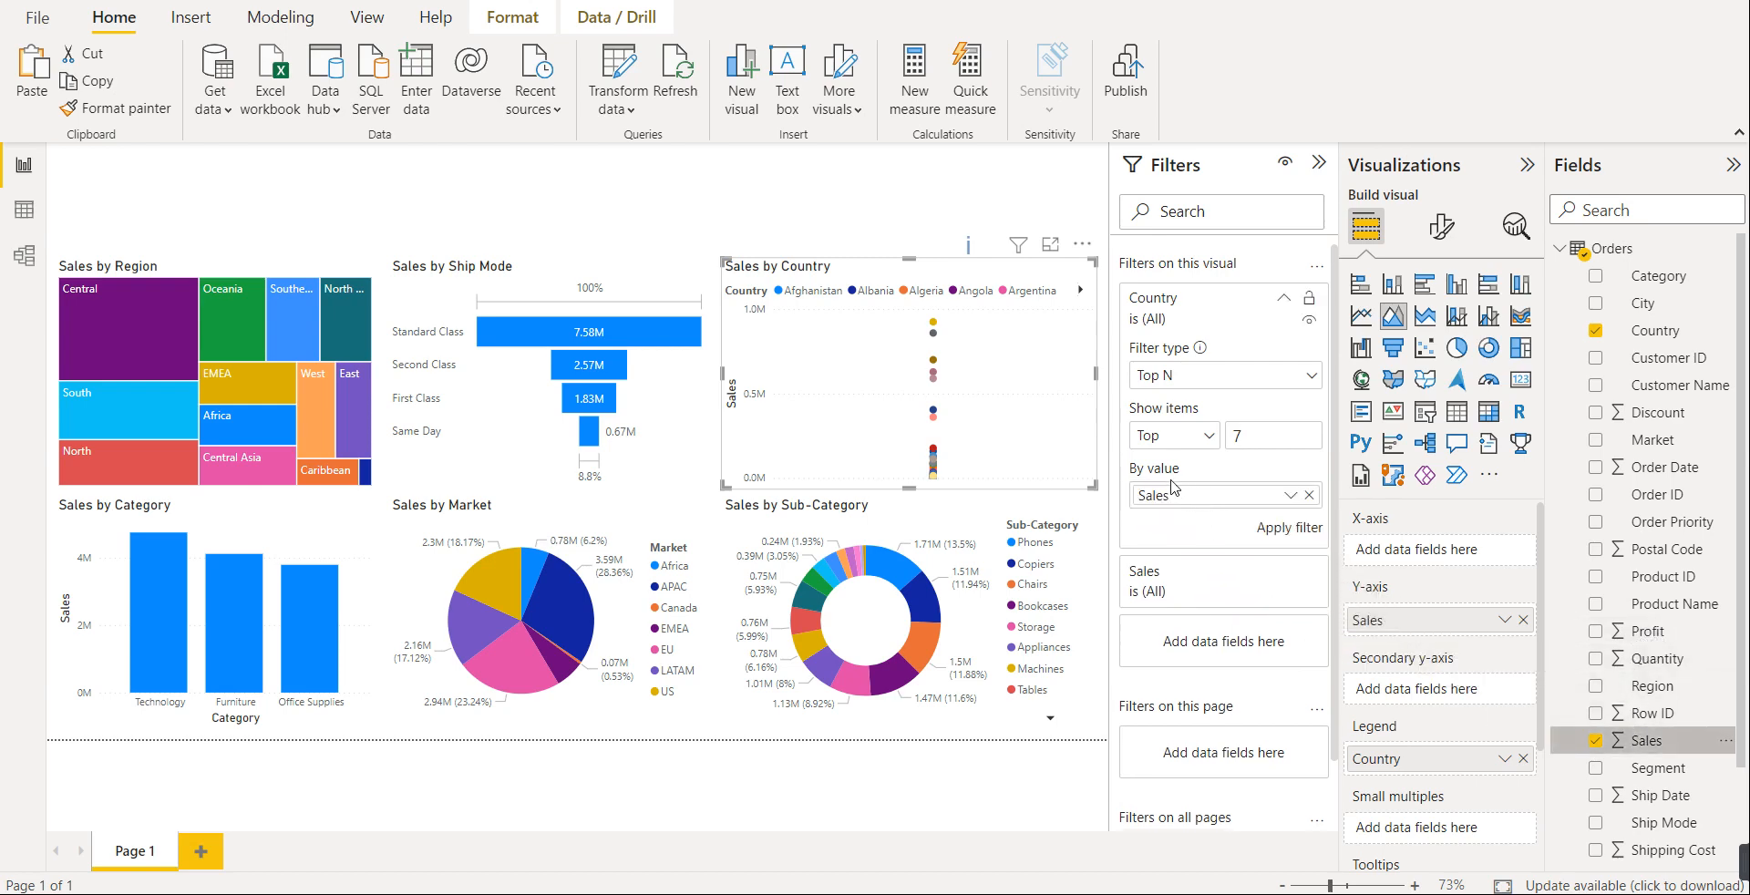
click(1290, 532)
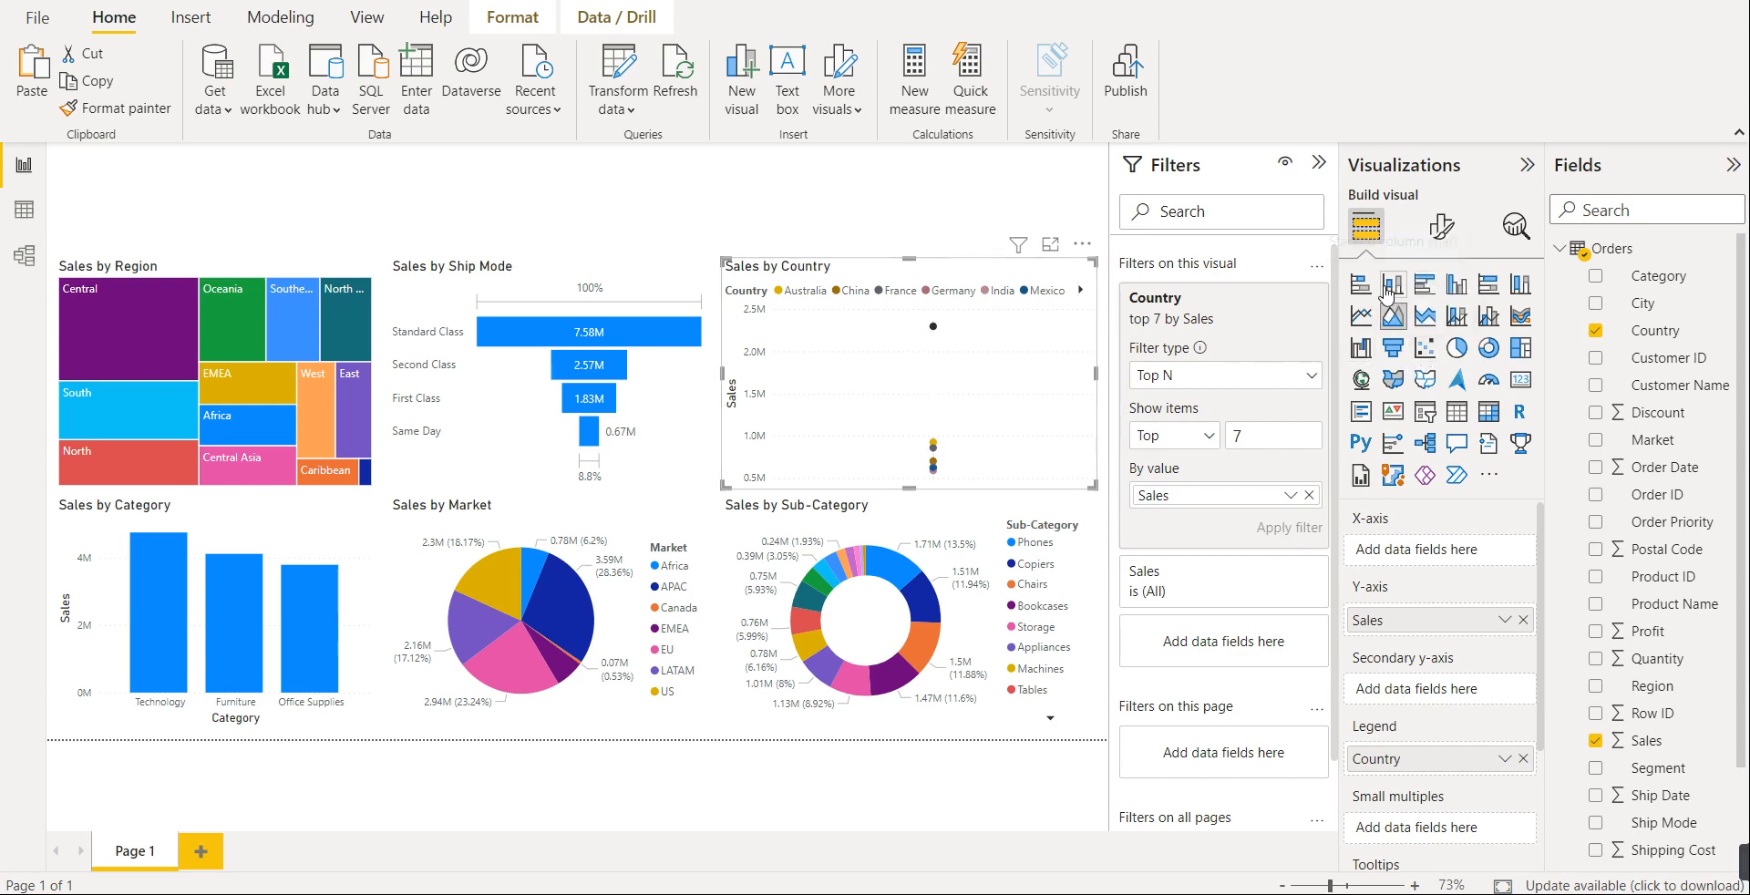
- Try the clustered bar and stacked column types on the Sales by Country chart, and settle on a pie chart
click(1426, 288)
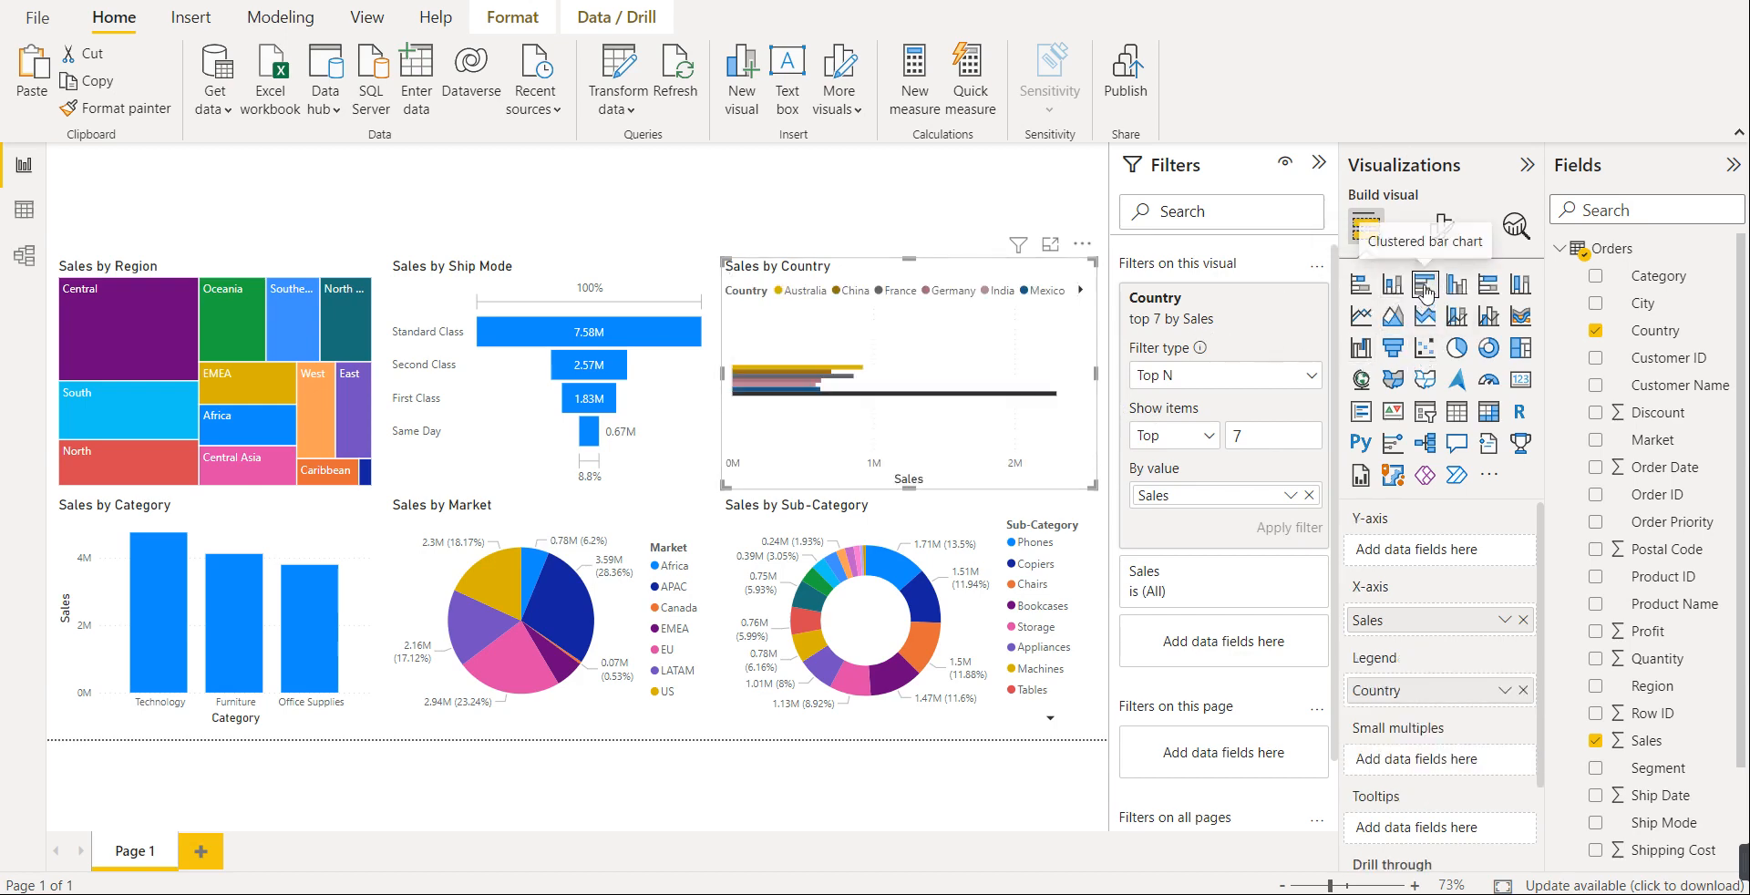
click(1400, 292)
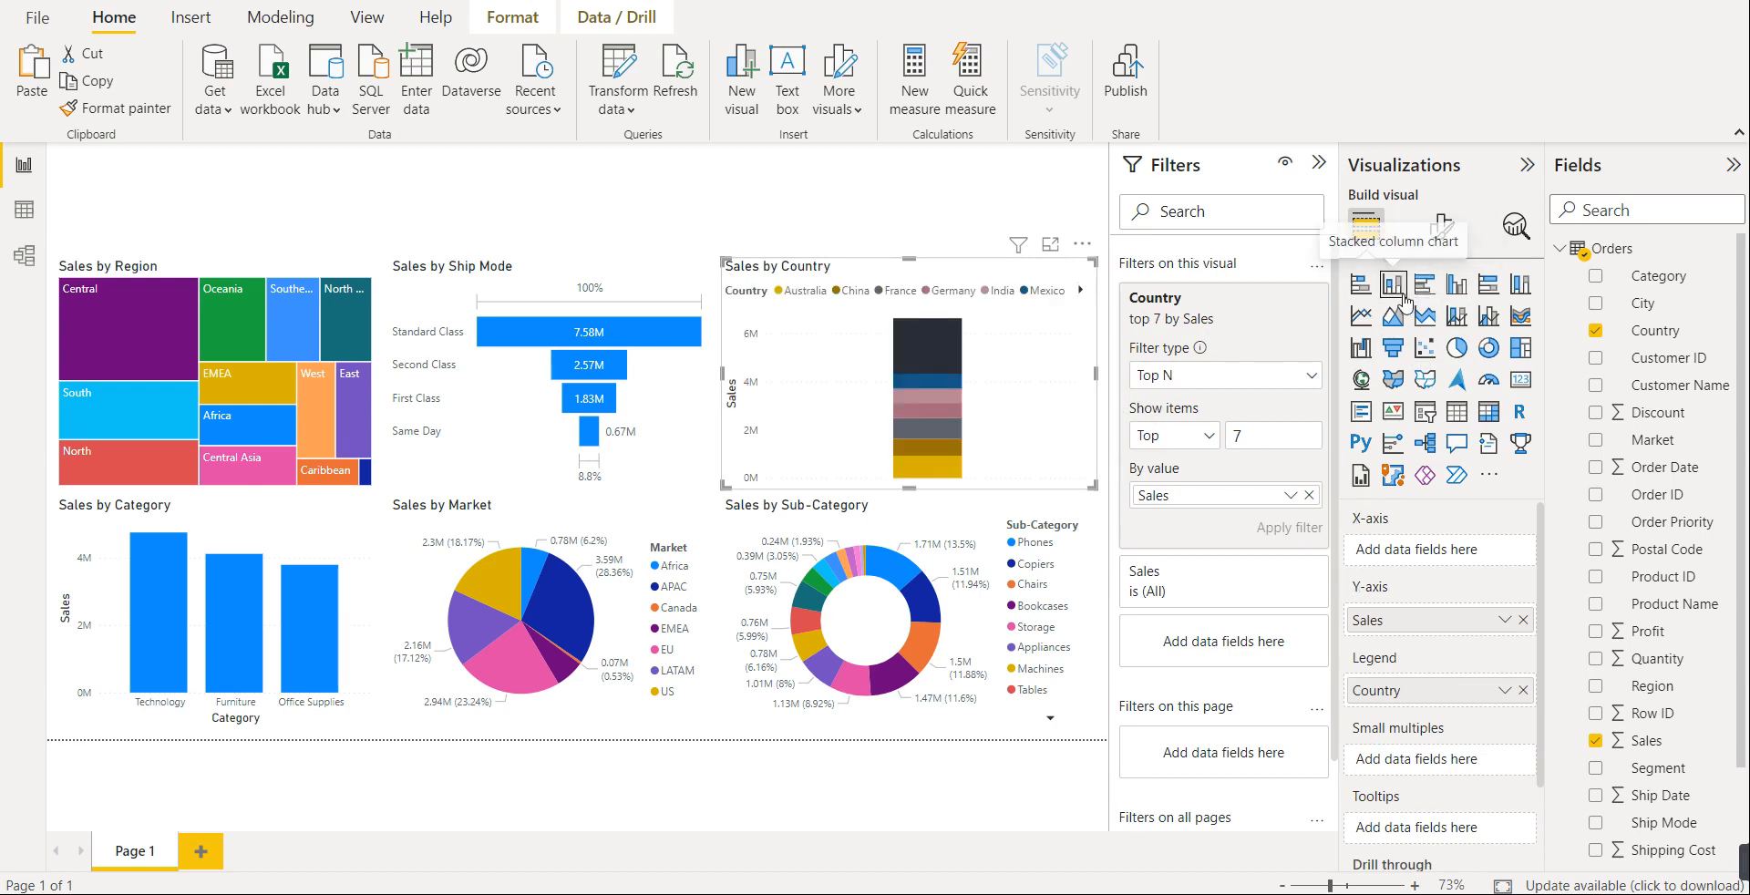
click(1452, 354)
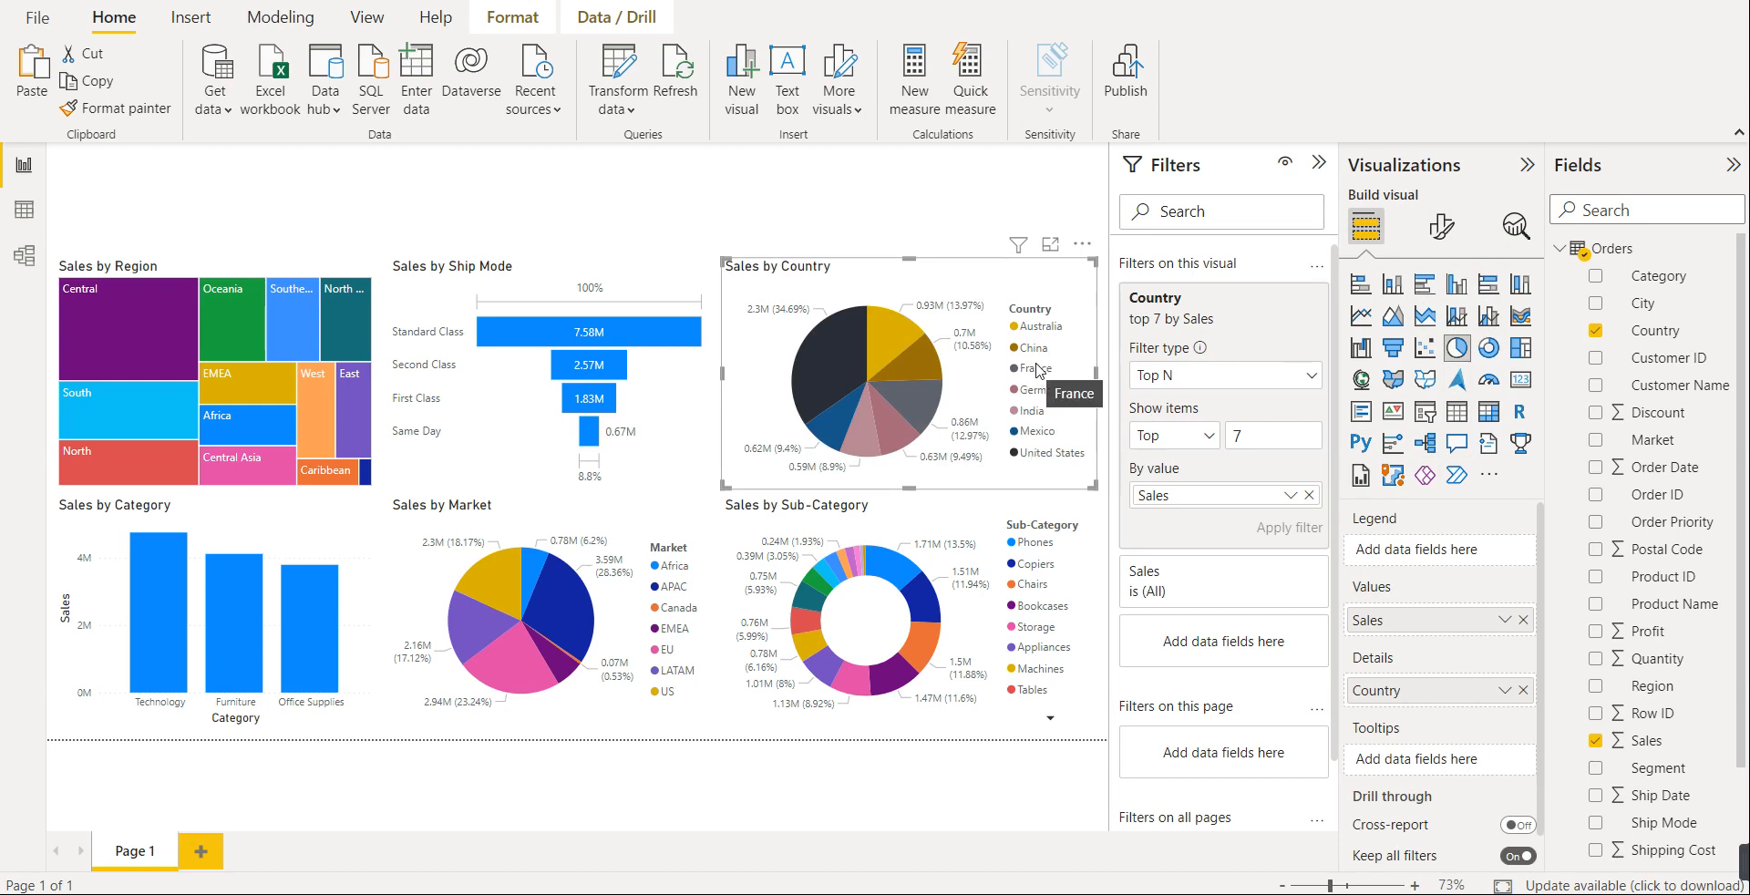
- Convert the lower Sales by Sub-Category donut chart to an area chart
click(929, 517)
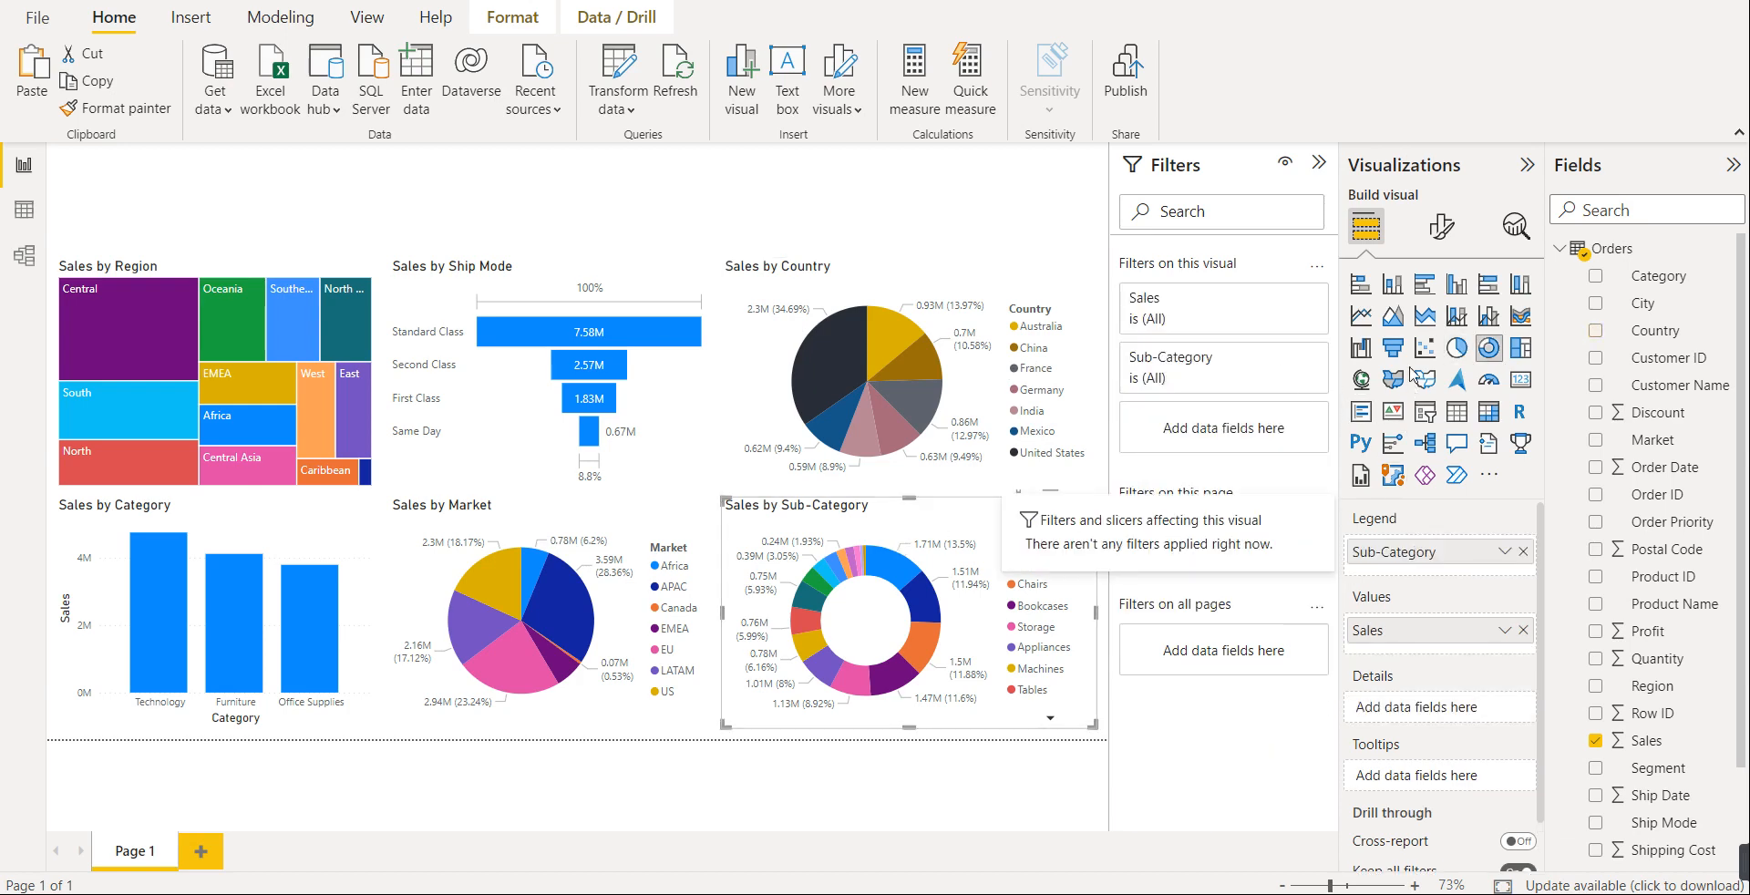
click(1393, 317)
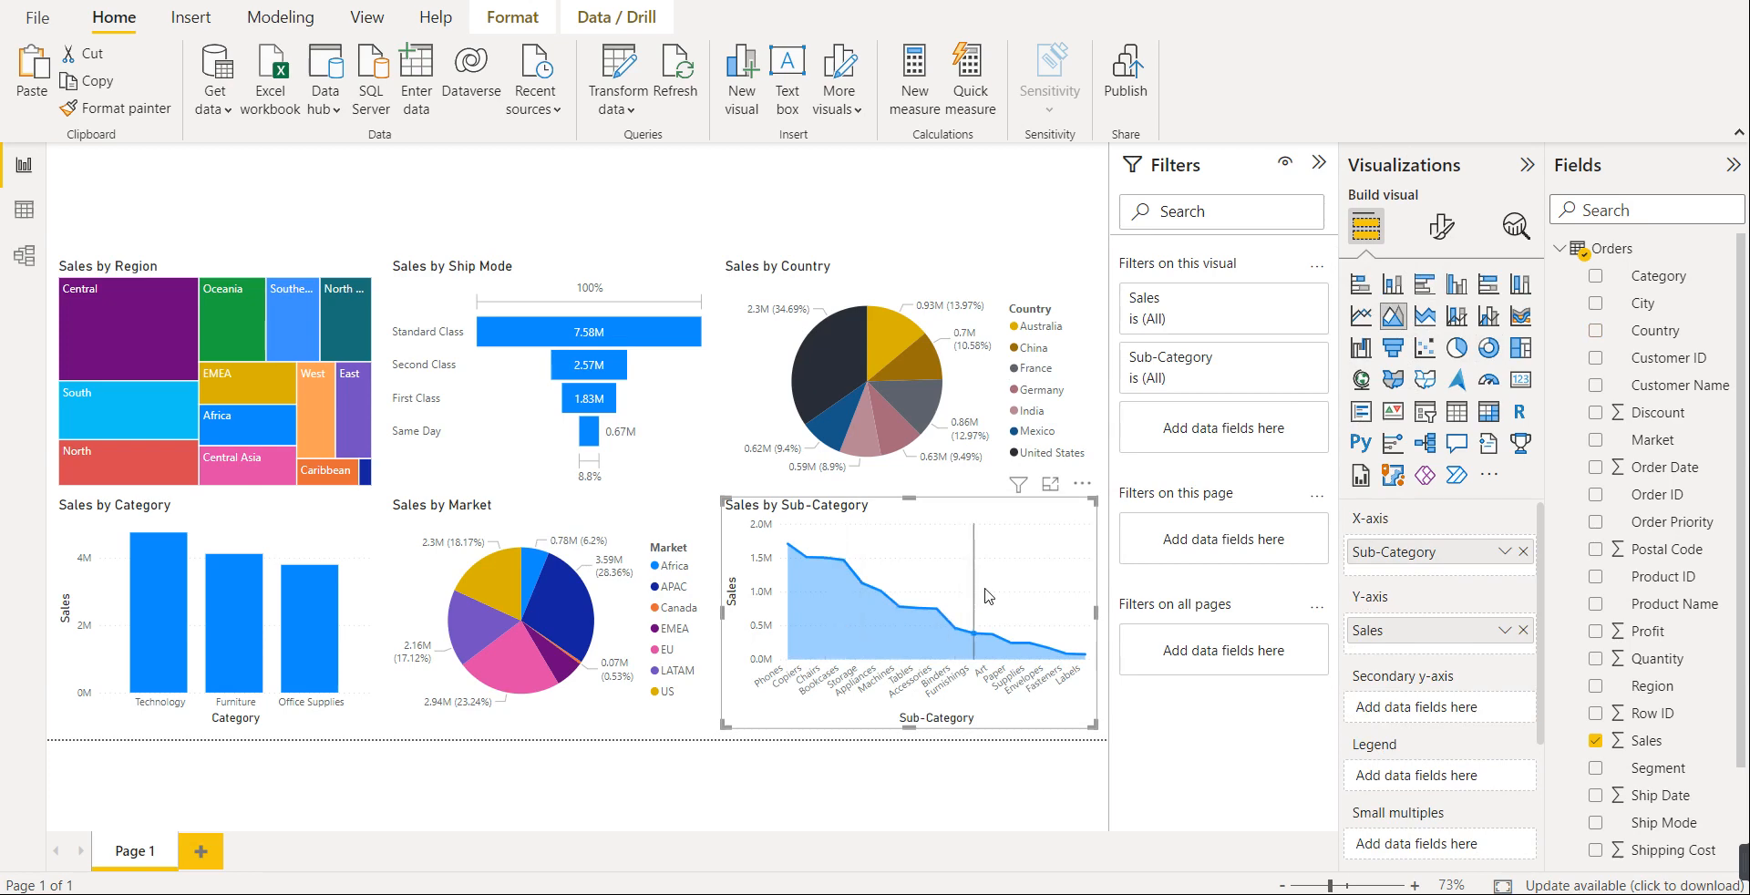
mouse_move(974, 597)
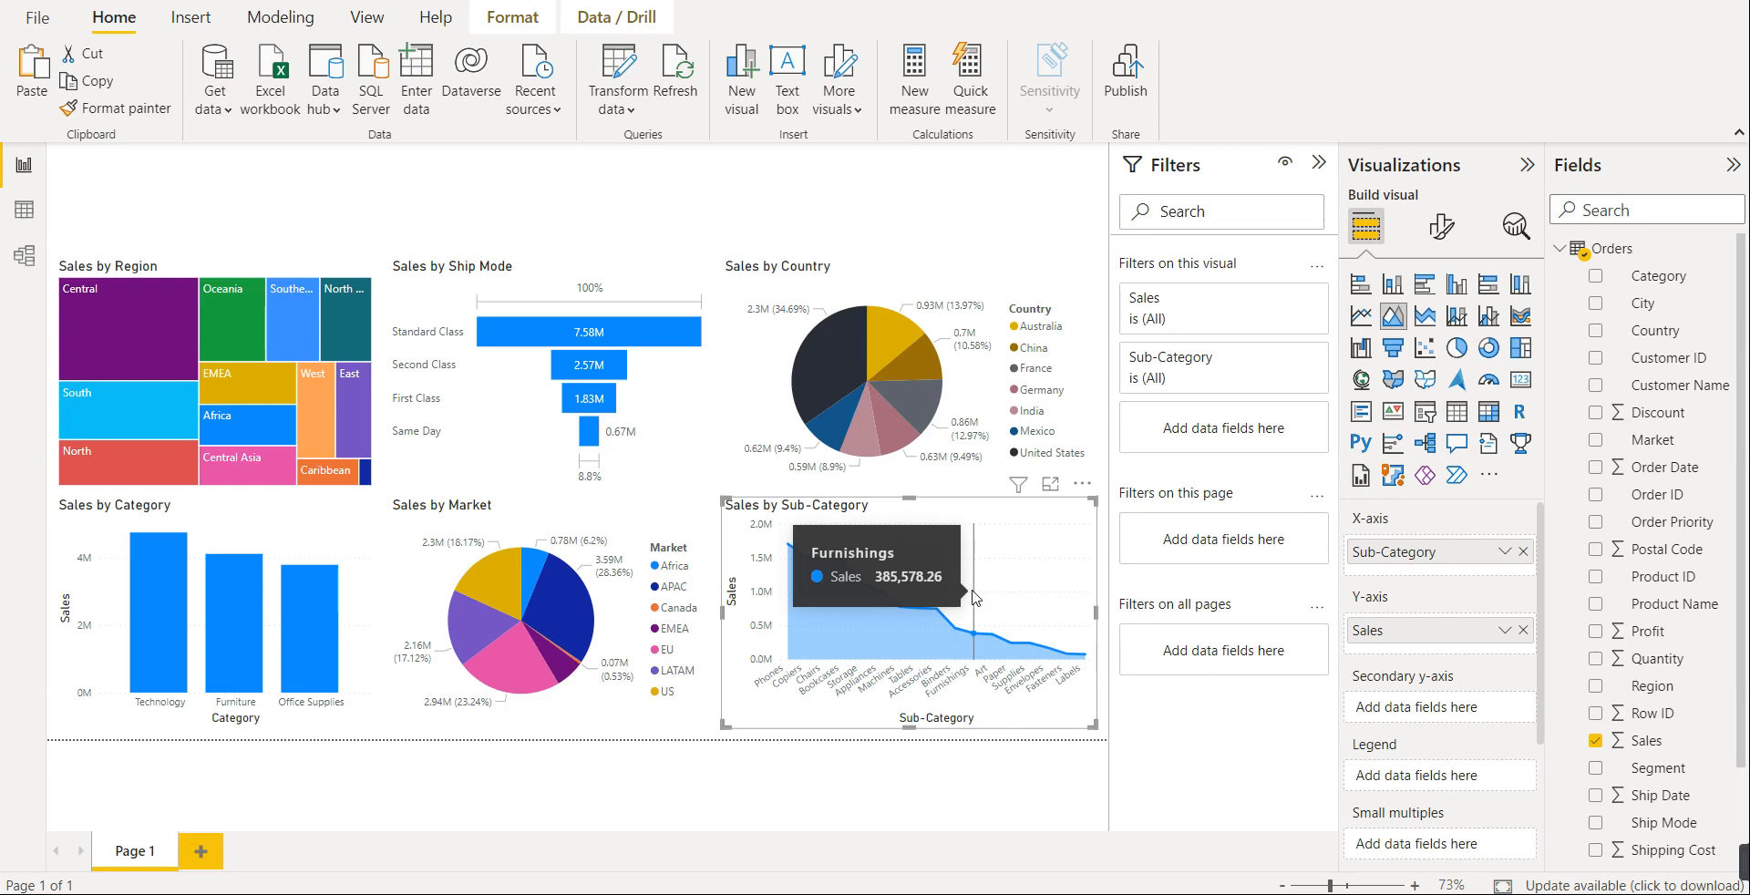
- Examine how the charts respond to selecting Technology, Furniture, both together, and all three categories in the Sales by Category chart
mouse_move(239, 603)
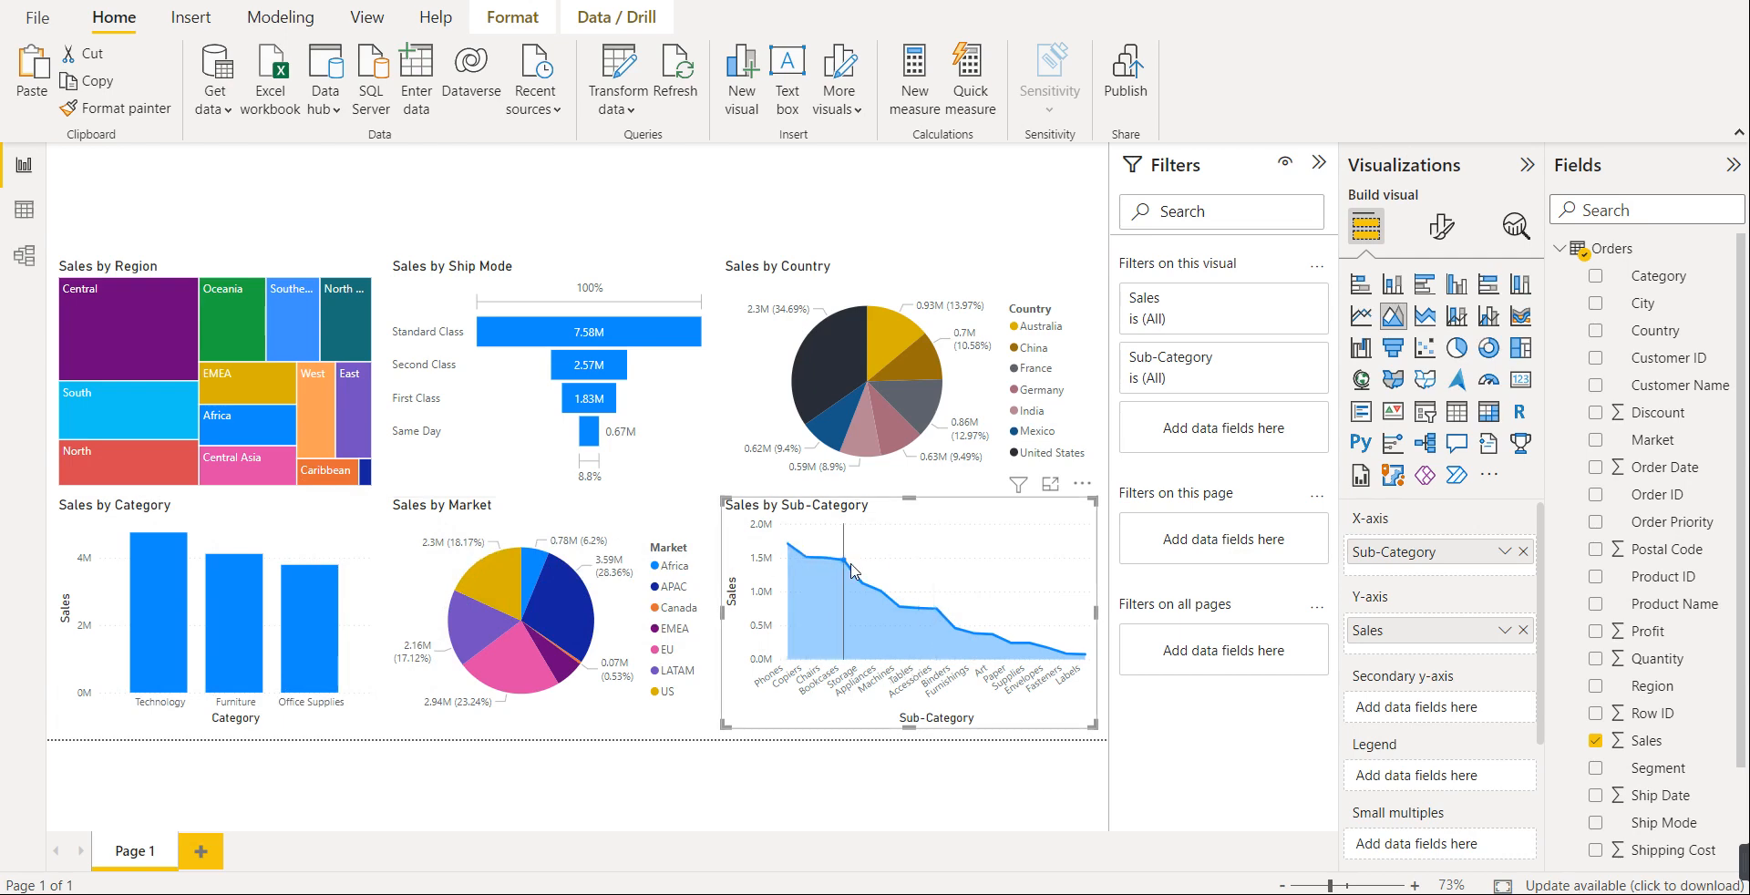
mouse_move(823, 550)
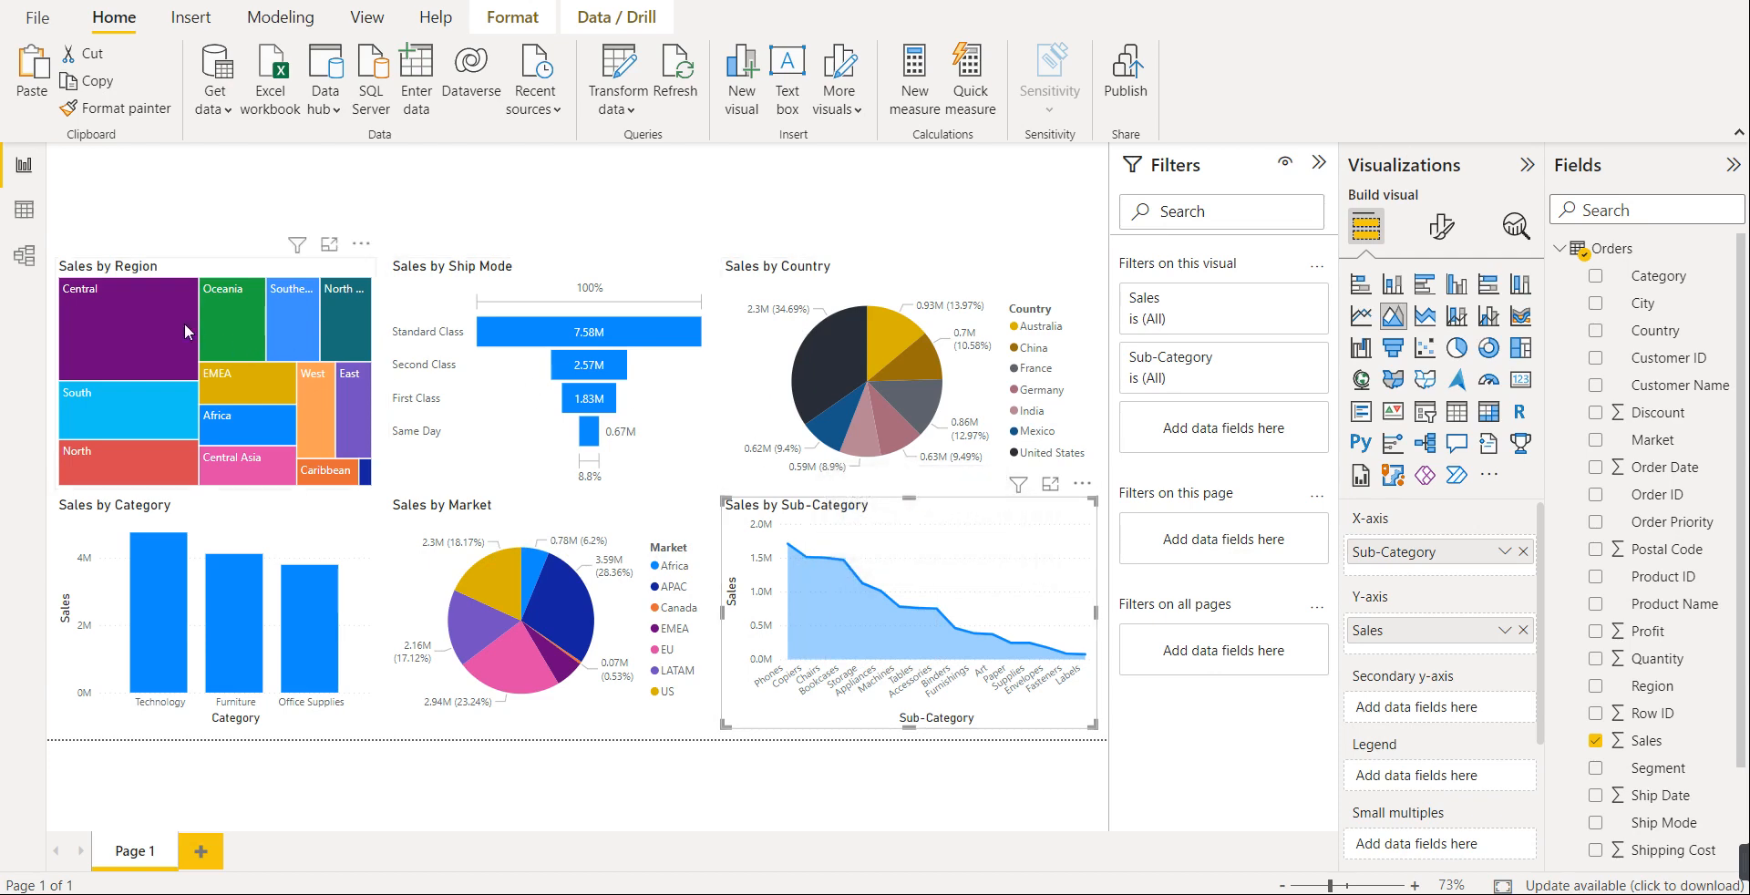
mouse_move(166, 319)
mouse_move(783, 311)
mouse_move(144, 577)
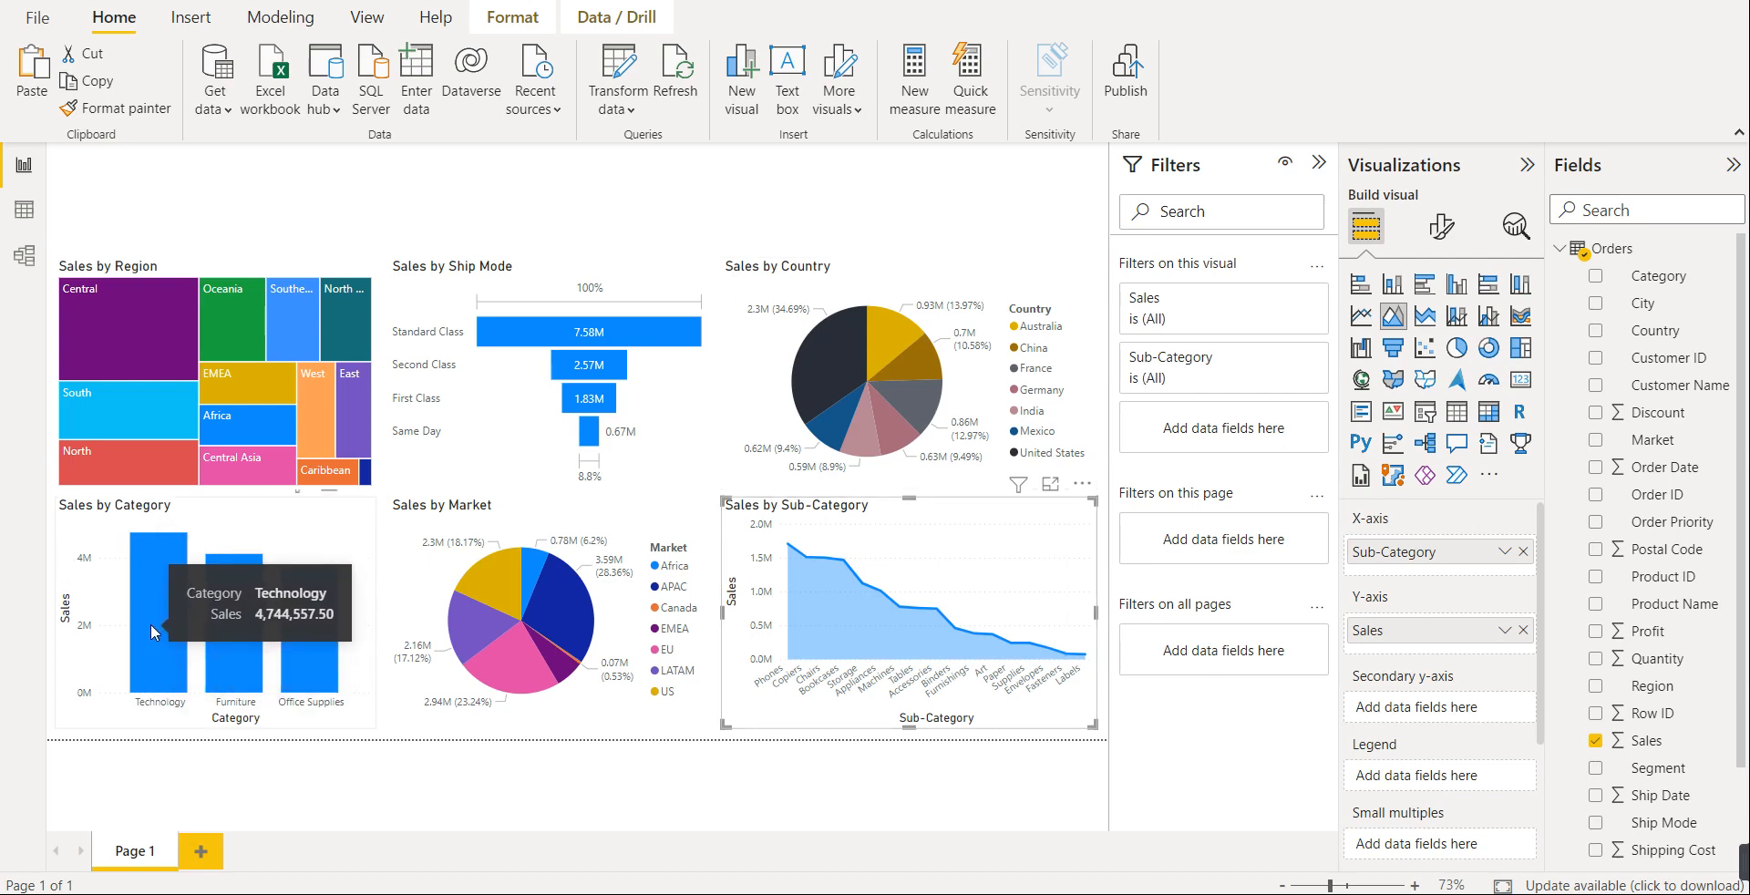
click(151, 624)
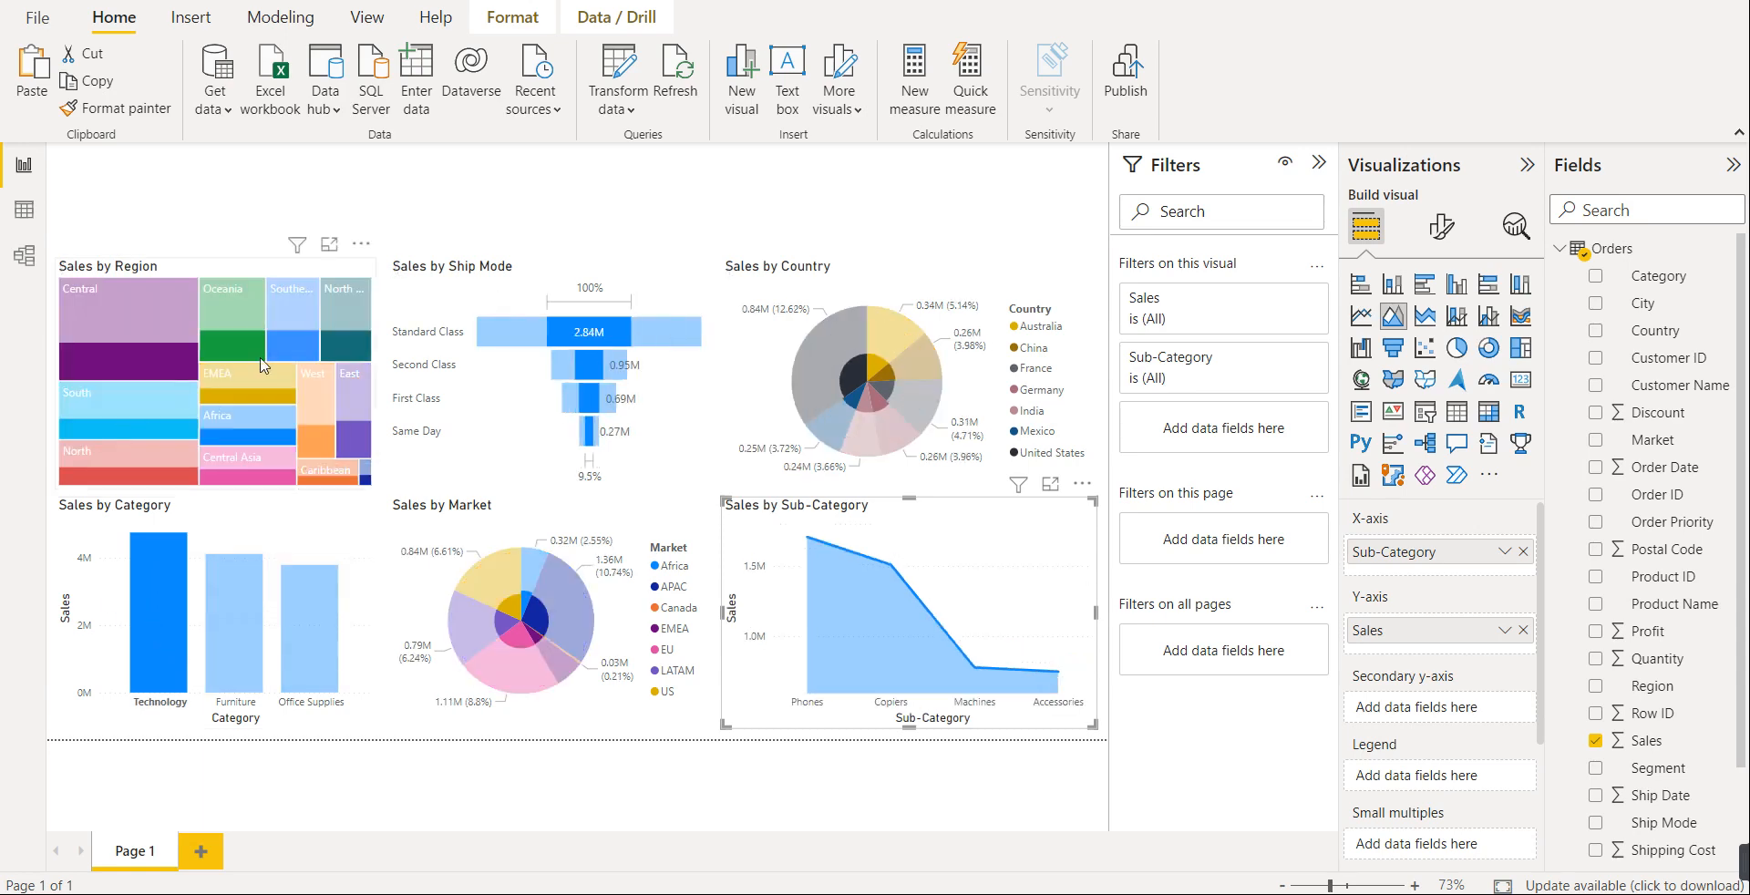
click(232, 613)
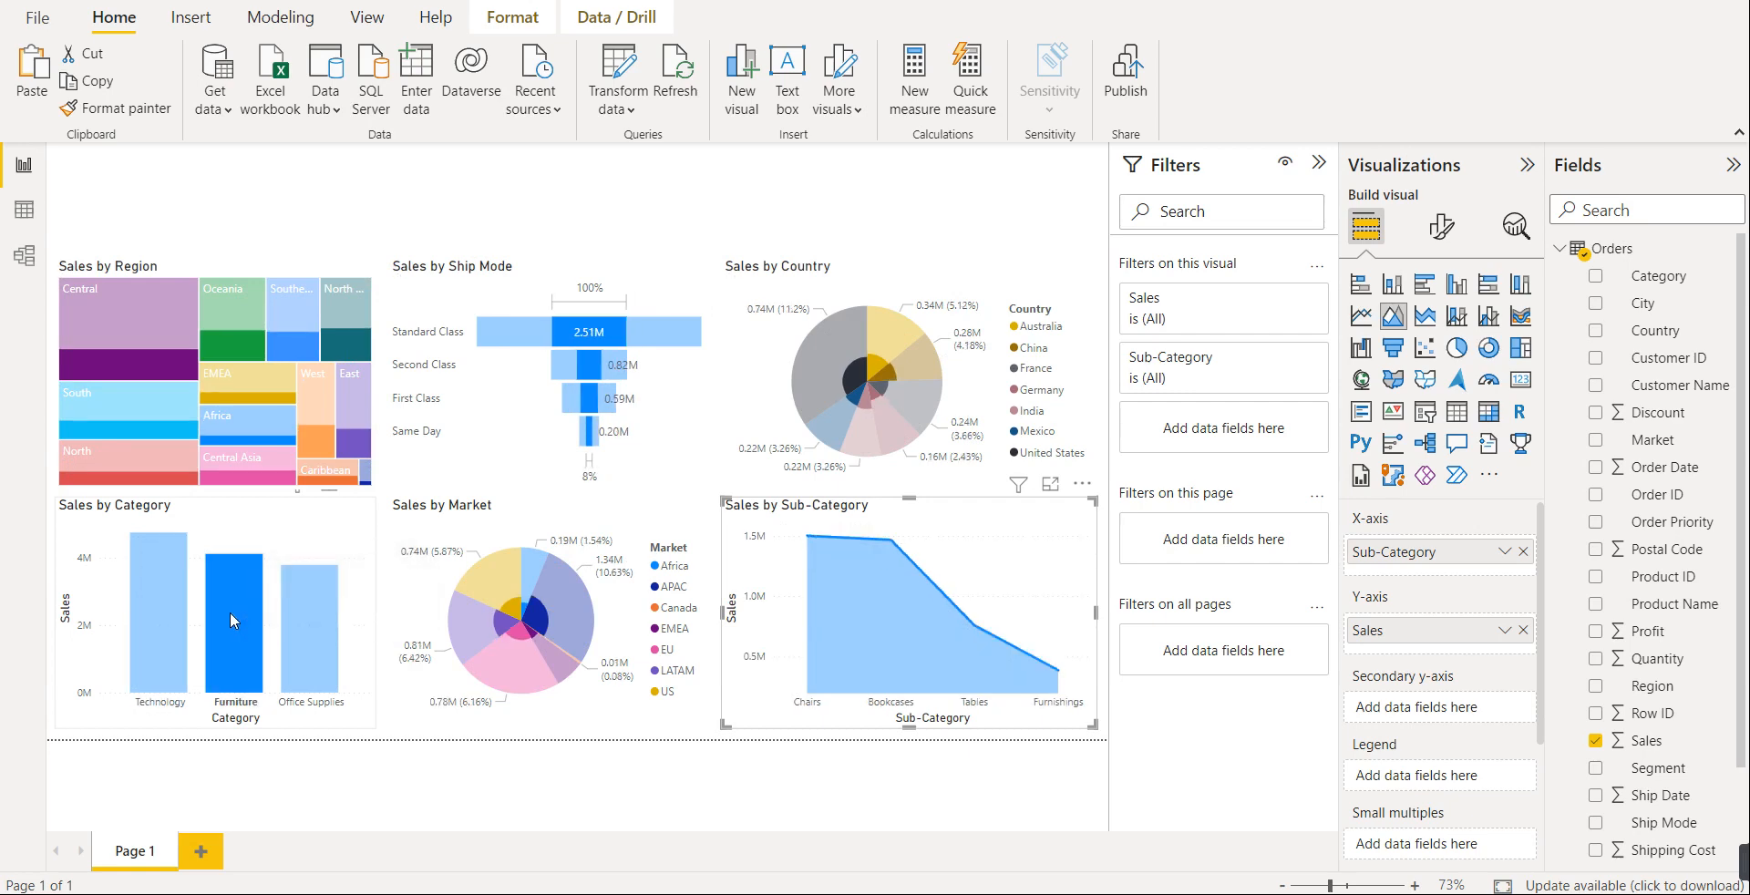
mouse_move(158, 637)
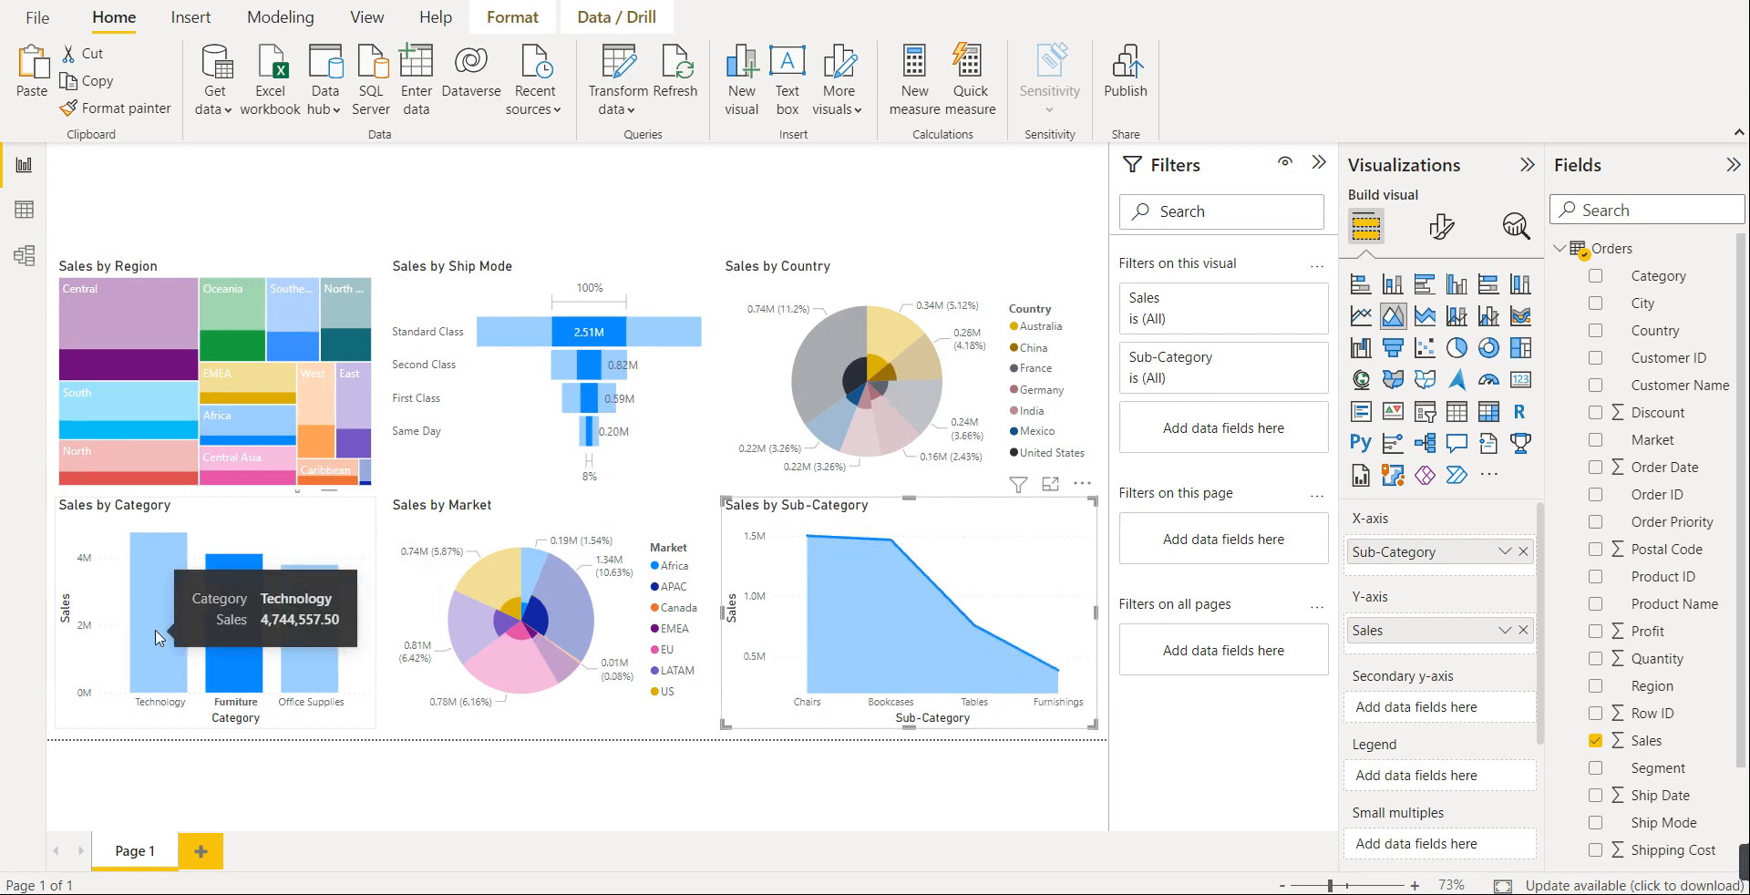
ctrl+click(157, 637)
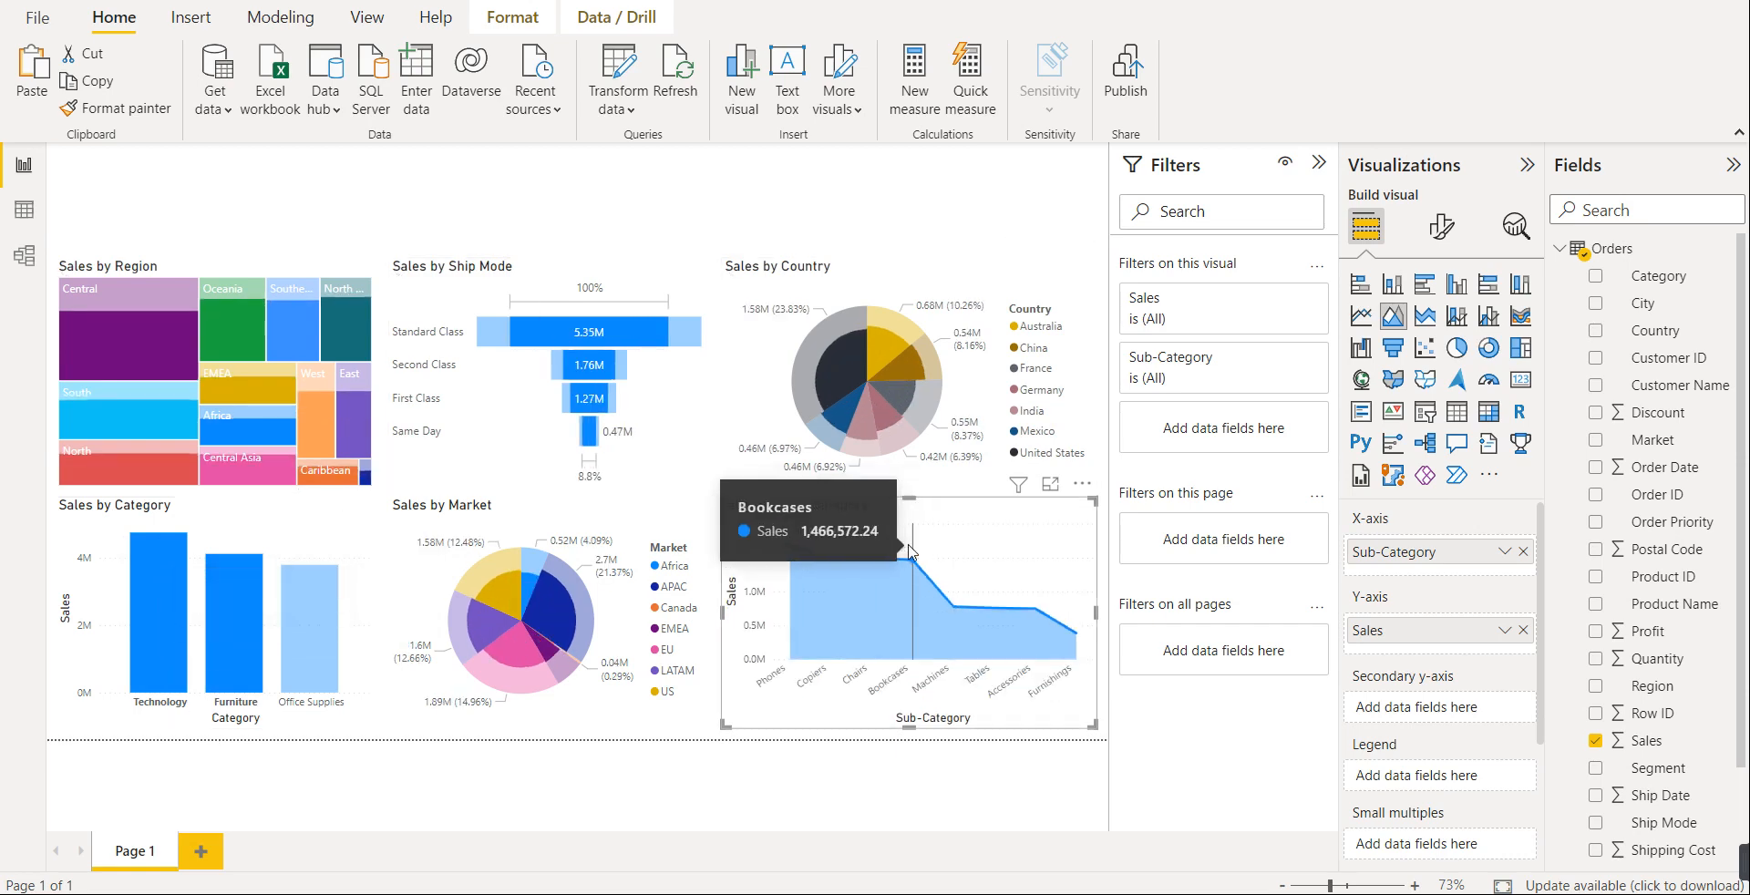
click(310, 208)
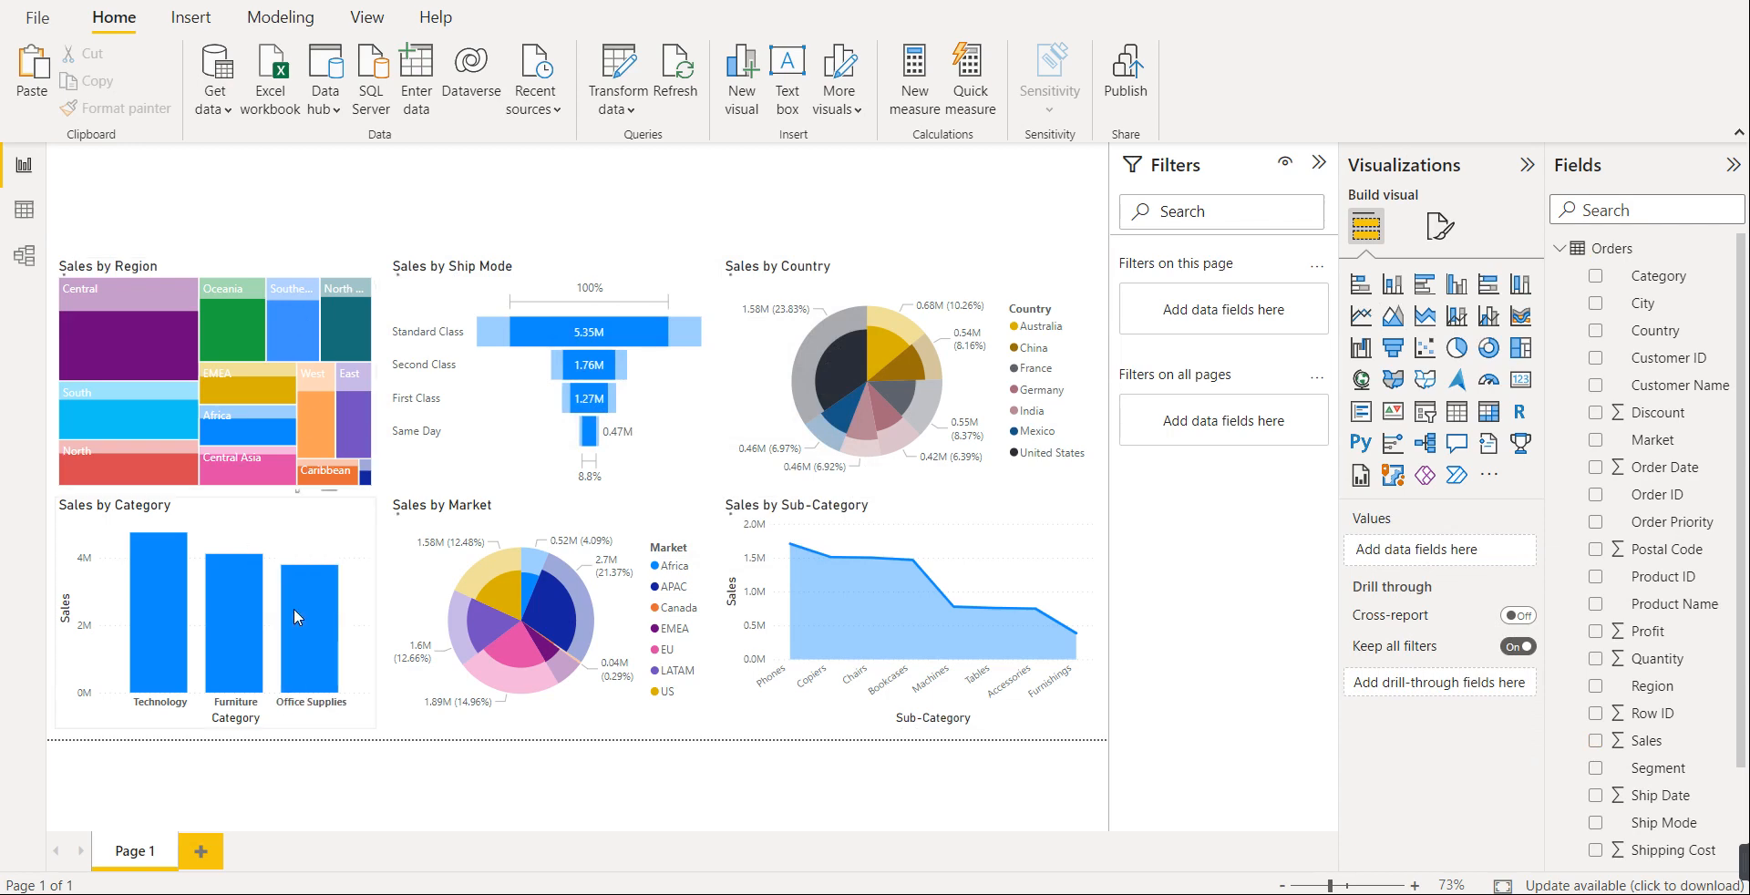
ctrl+click(310, 584)
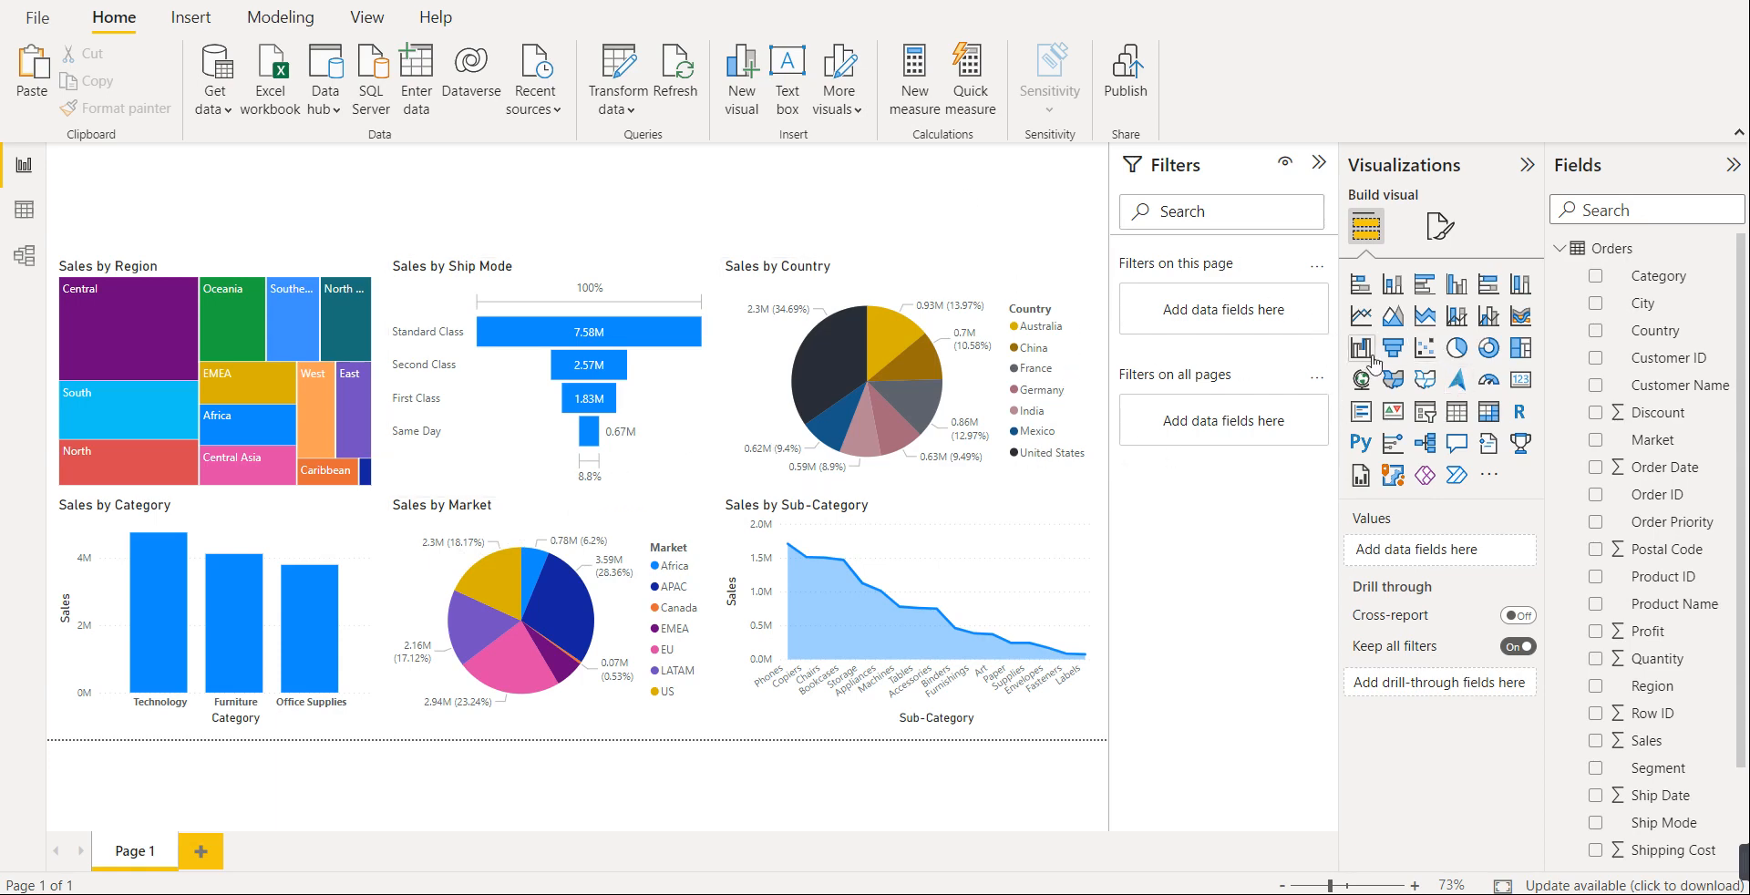
- Add an empty slicer, shrink it to a short strip, and place it above the Sales by Country pie chart at the page's upper edge
click(1426, 415)
drag(304, 324, 391, 242)
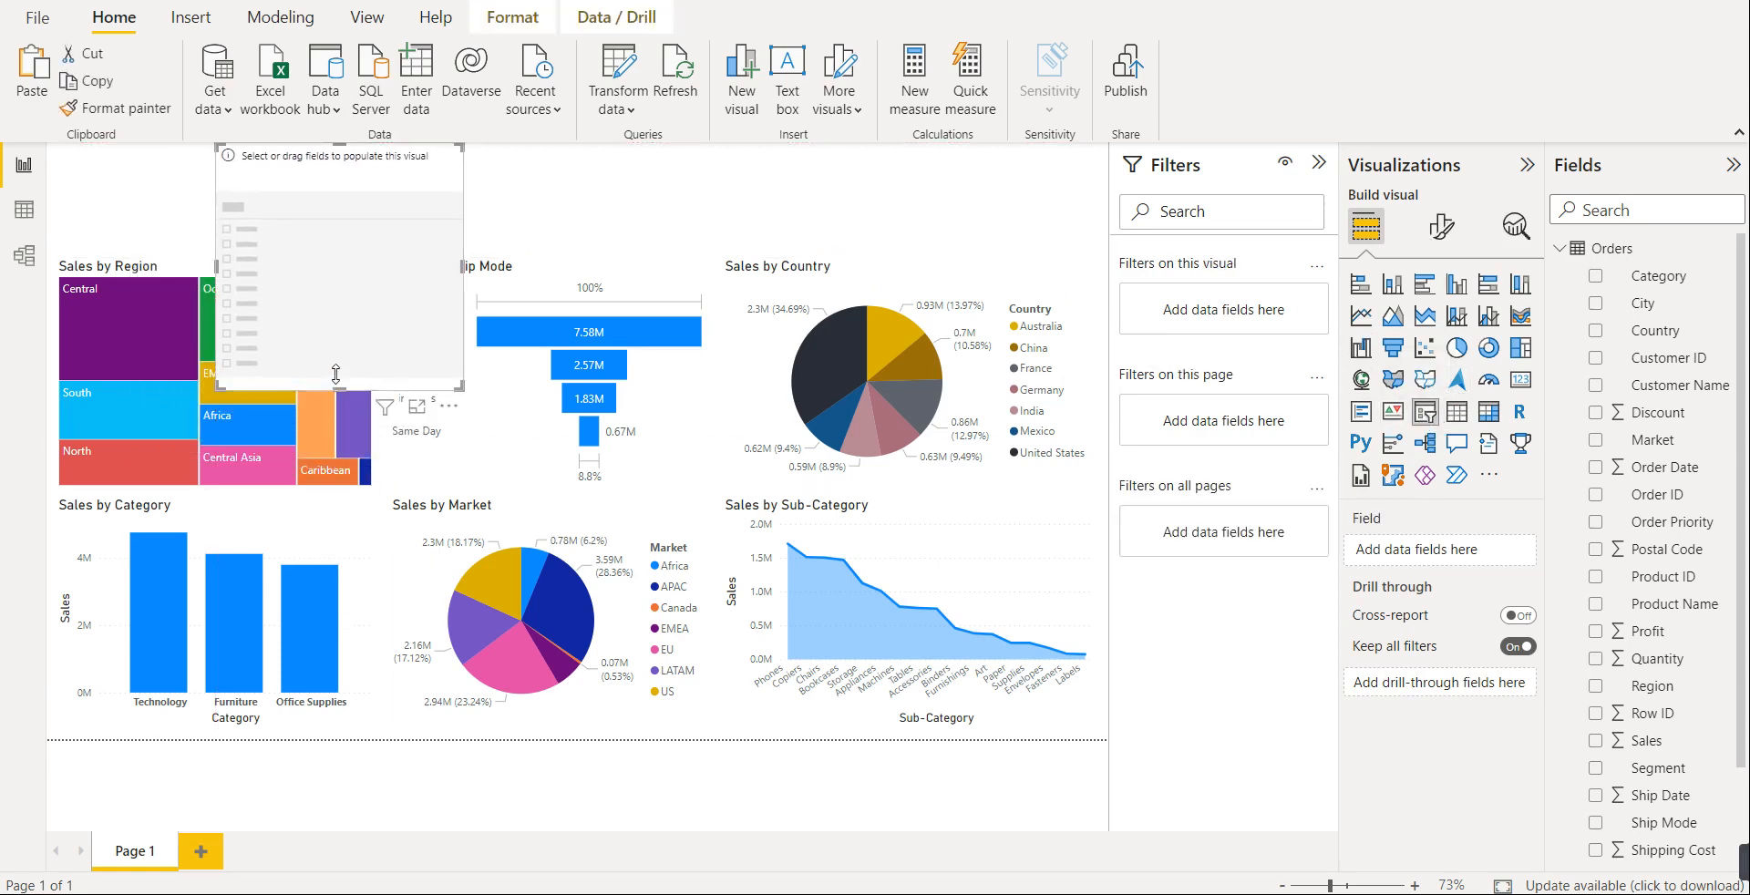
drag(336, 374, 344, 208)
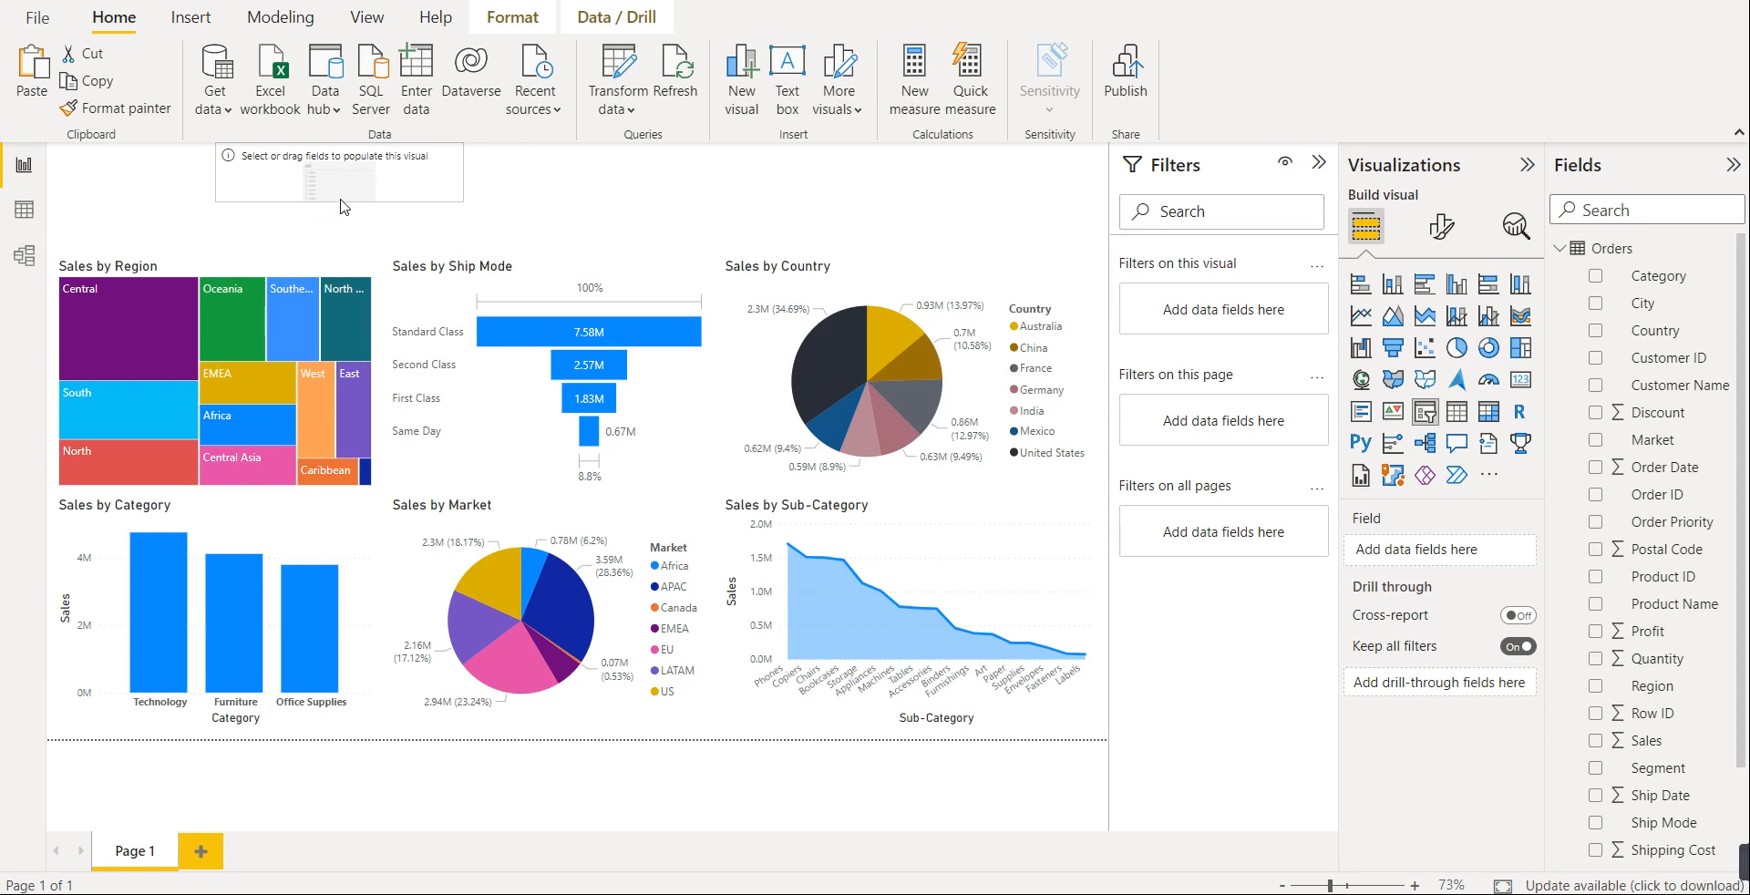
drag(387, 184, 1027, 168)
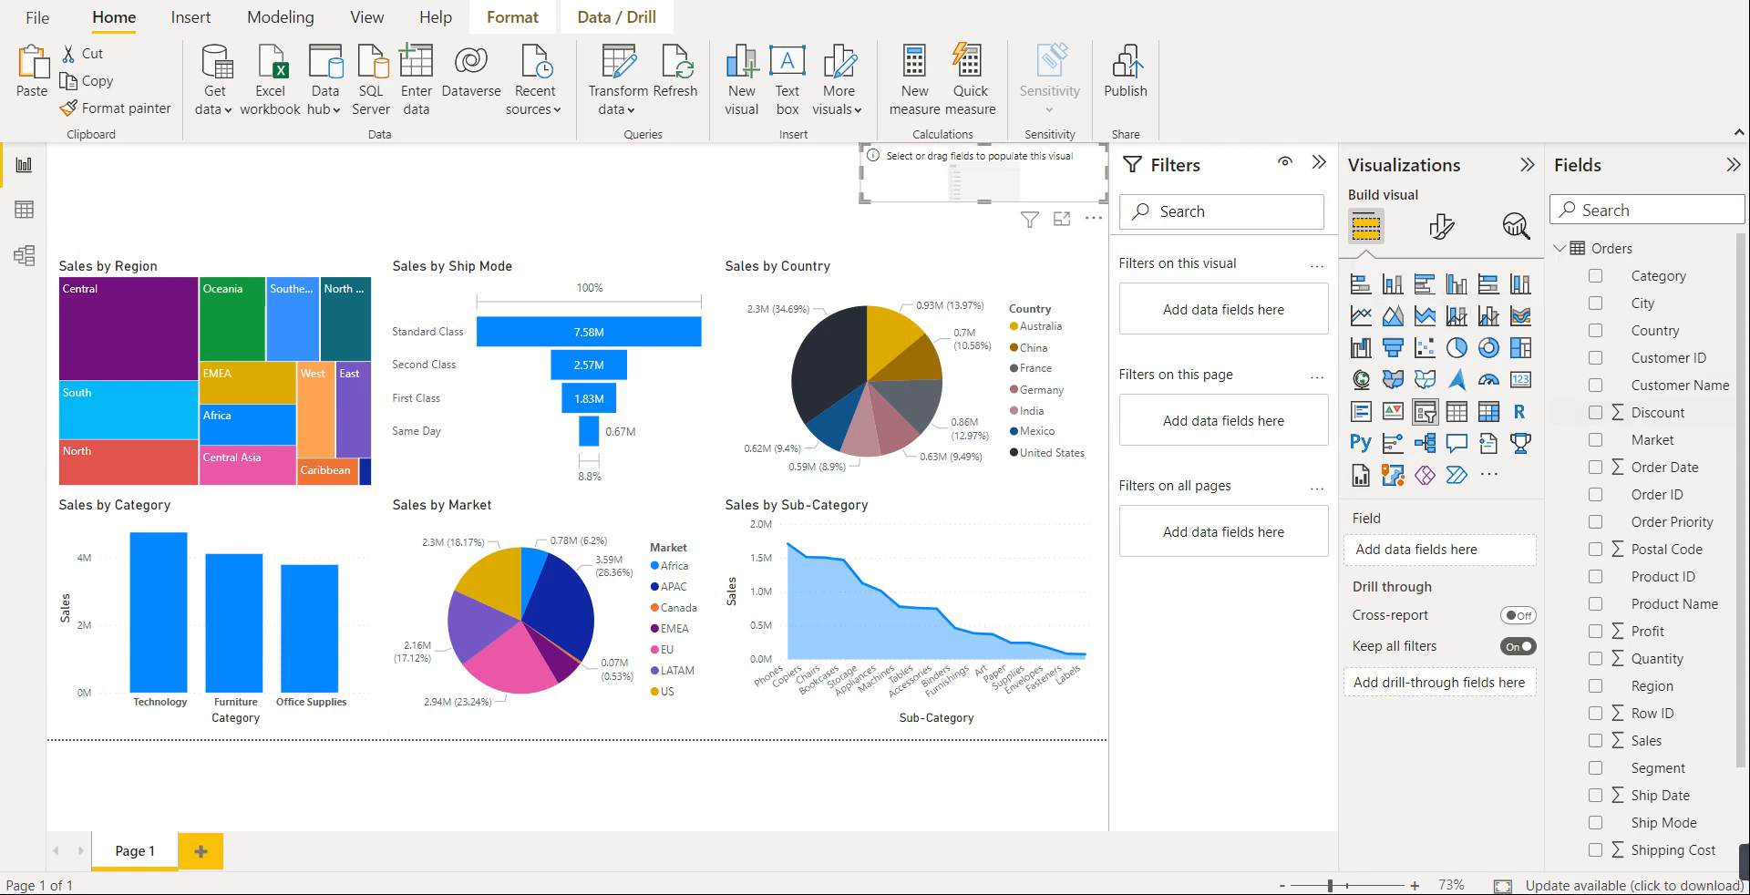
scroll(1684, 740, down, 3)
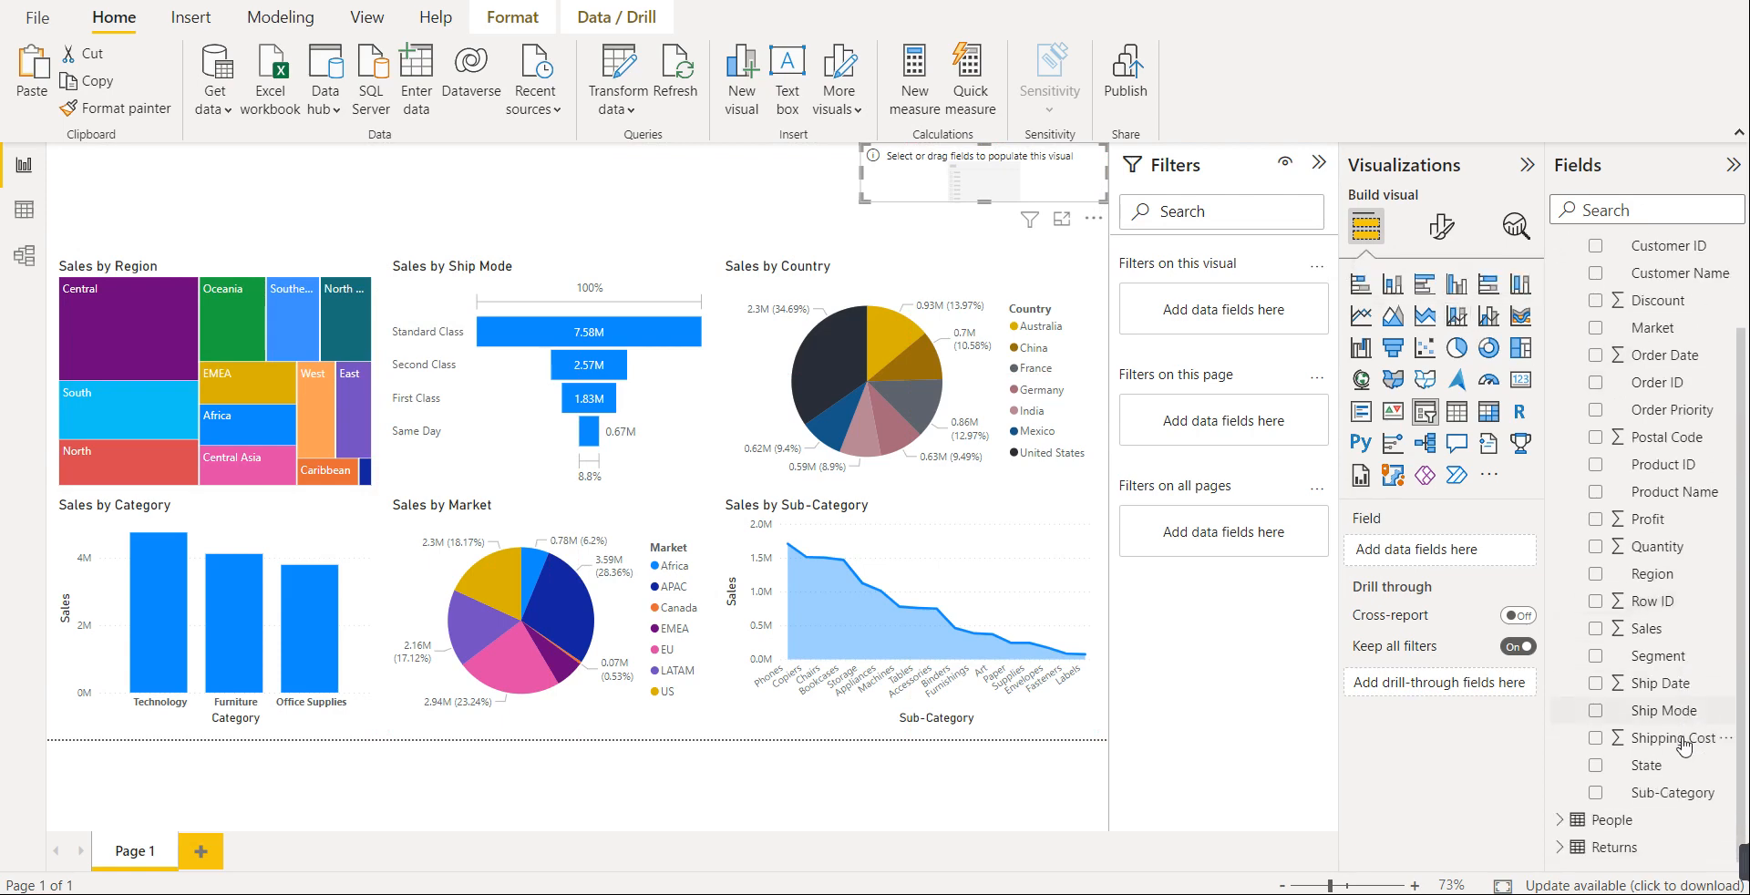
- Populate the empty slicer with the Ship Mode field and set its orientation to Horizontal
click(1595, 712)
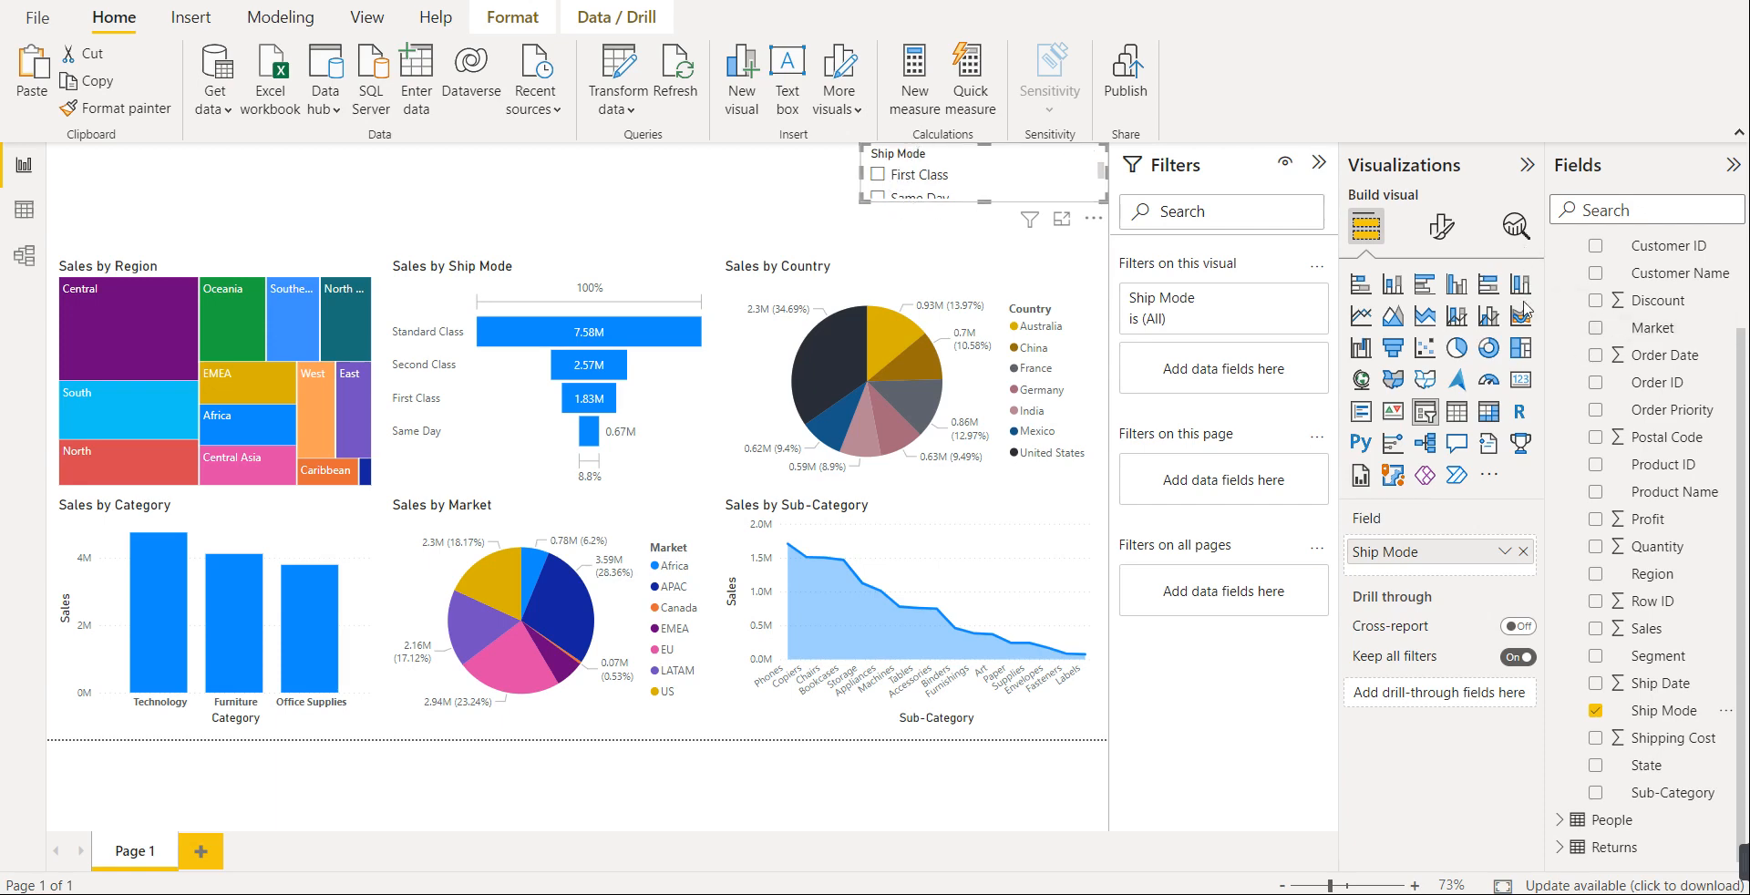
click(1440, 226)
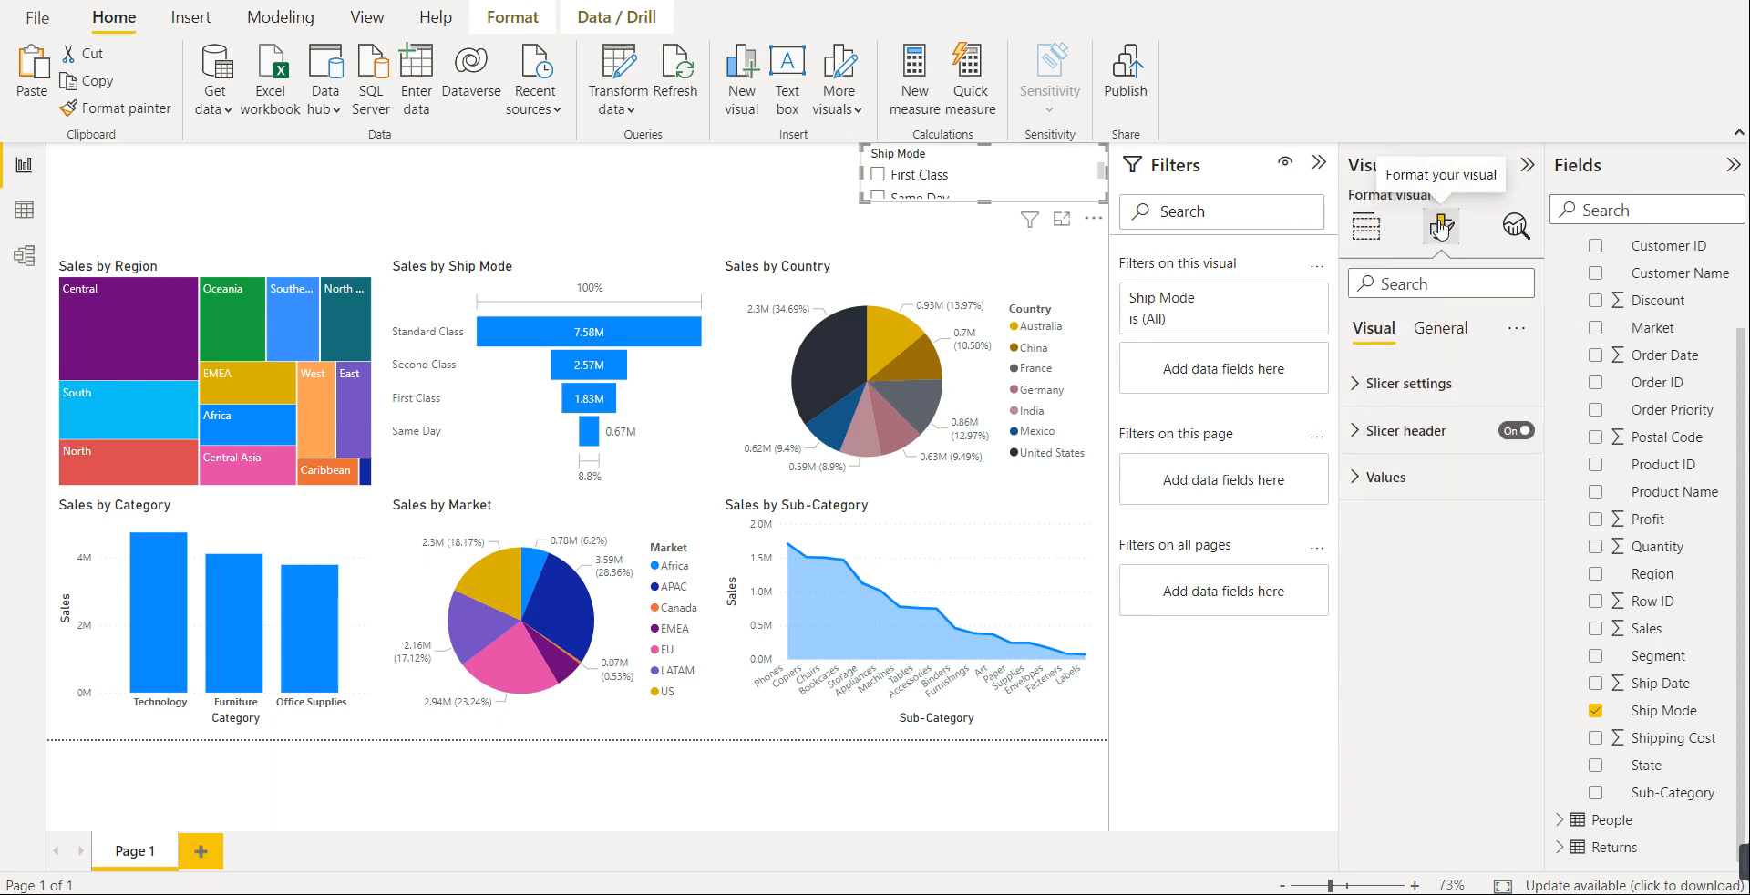
click(1427, 390)
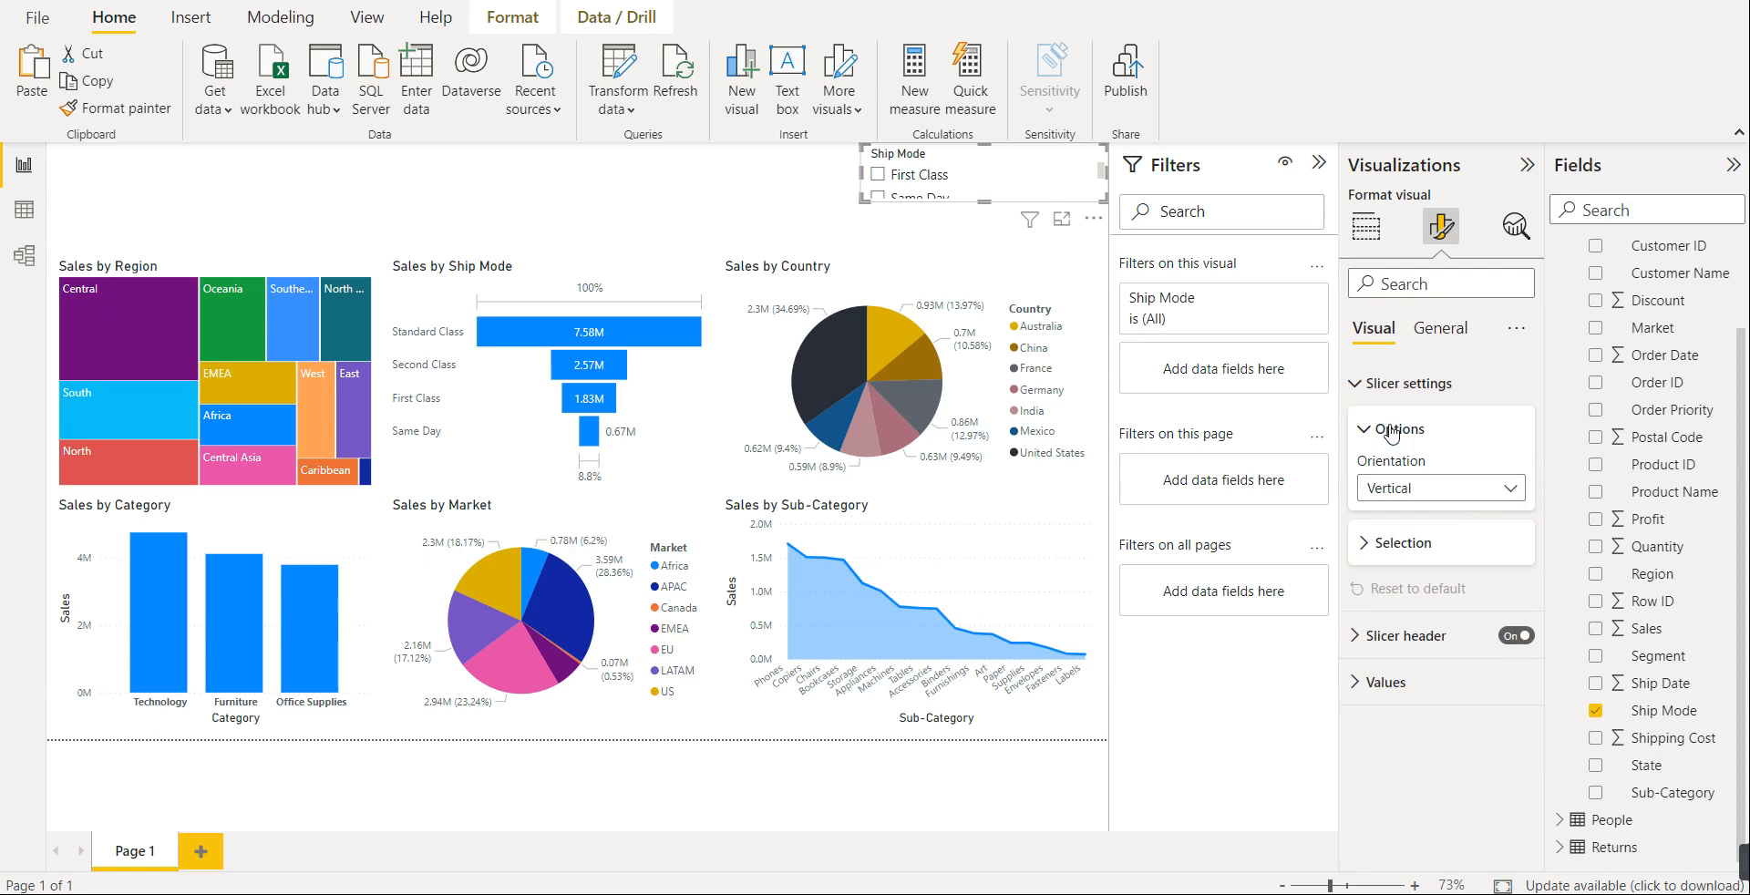
click(1511, 490)
click(1415, 546)
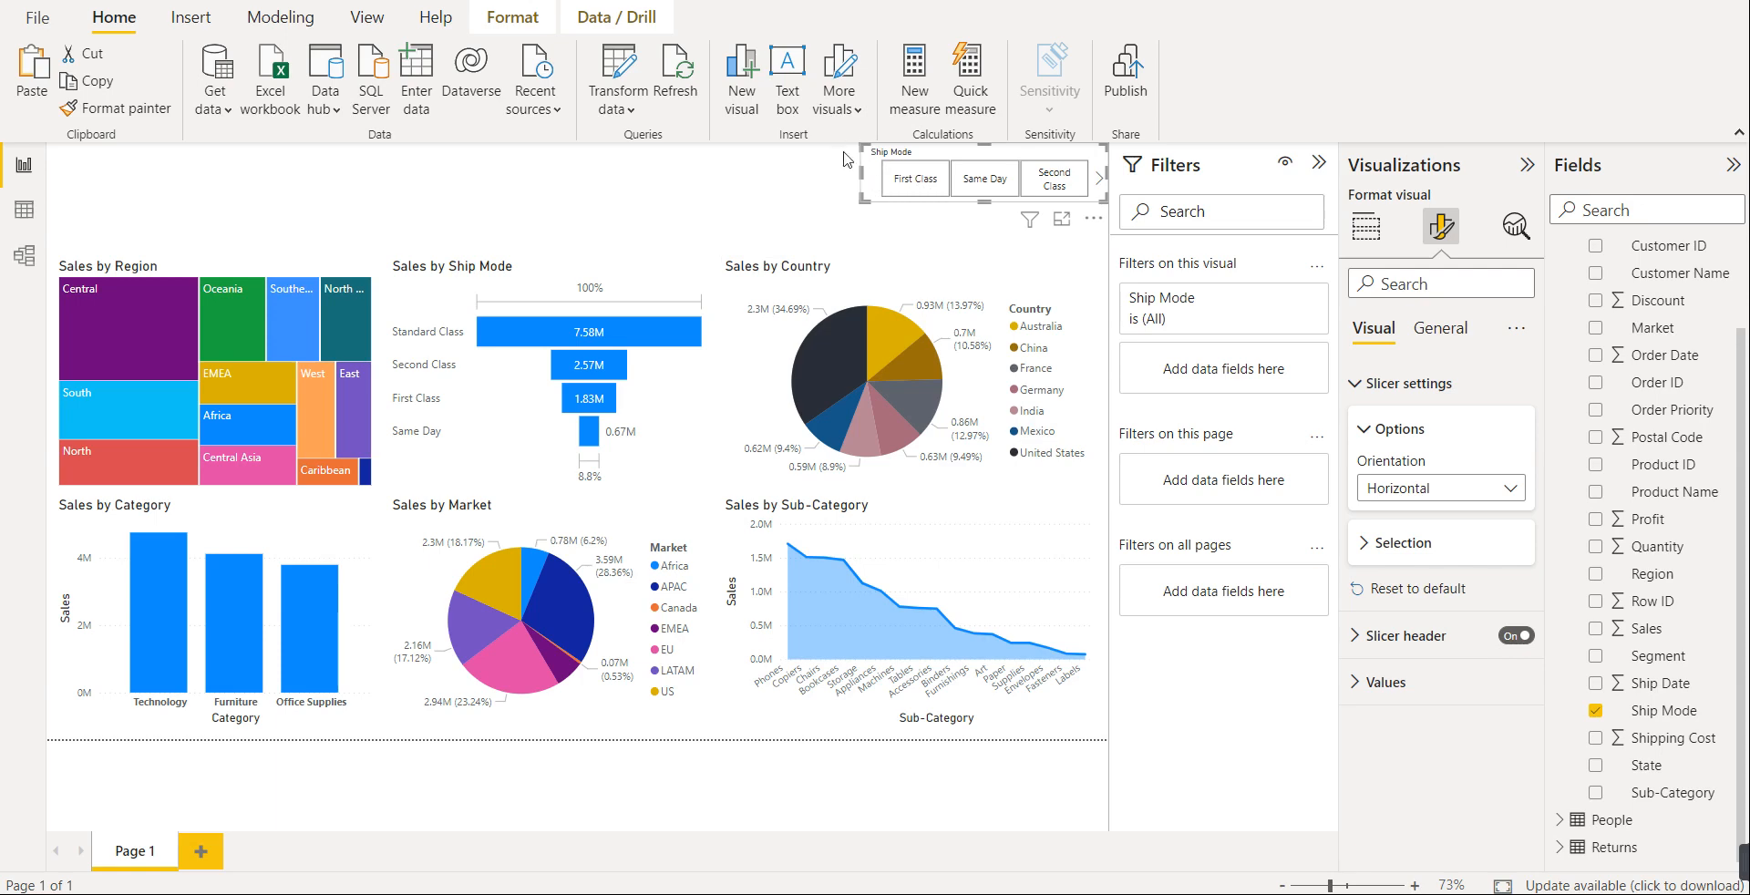
- Widen the Ship Mode slicer so all four ship modes fit in one row, and select First Class in it
drag(858, 178, 804, 179)
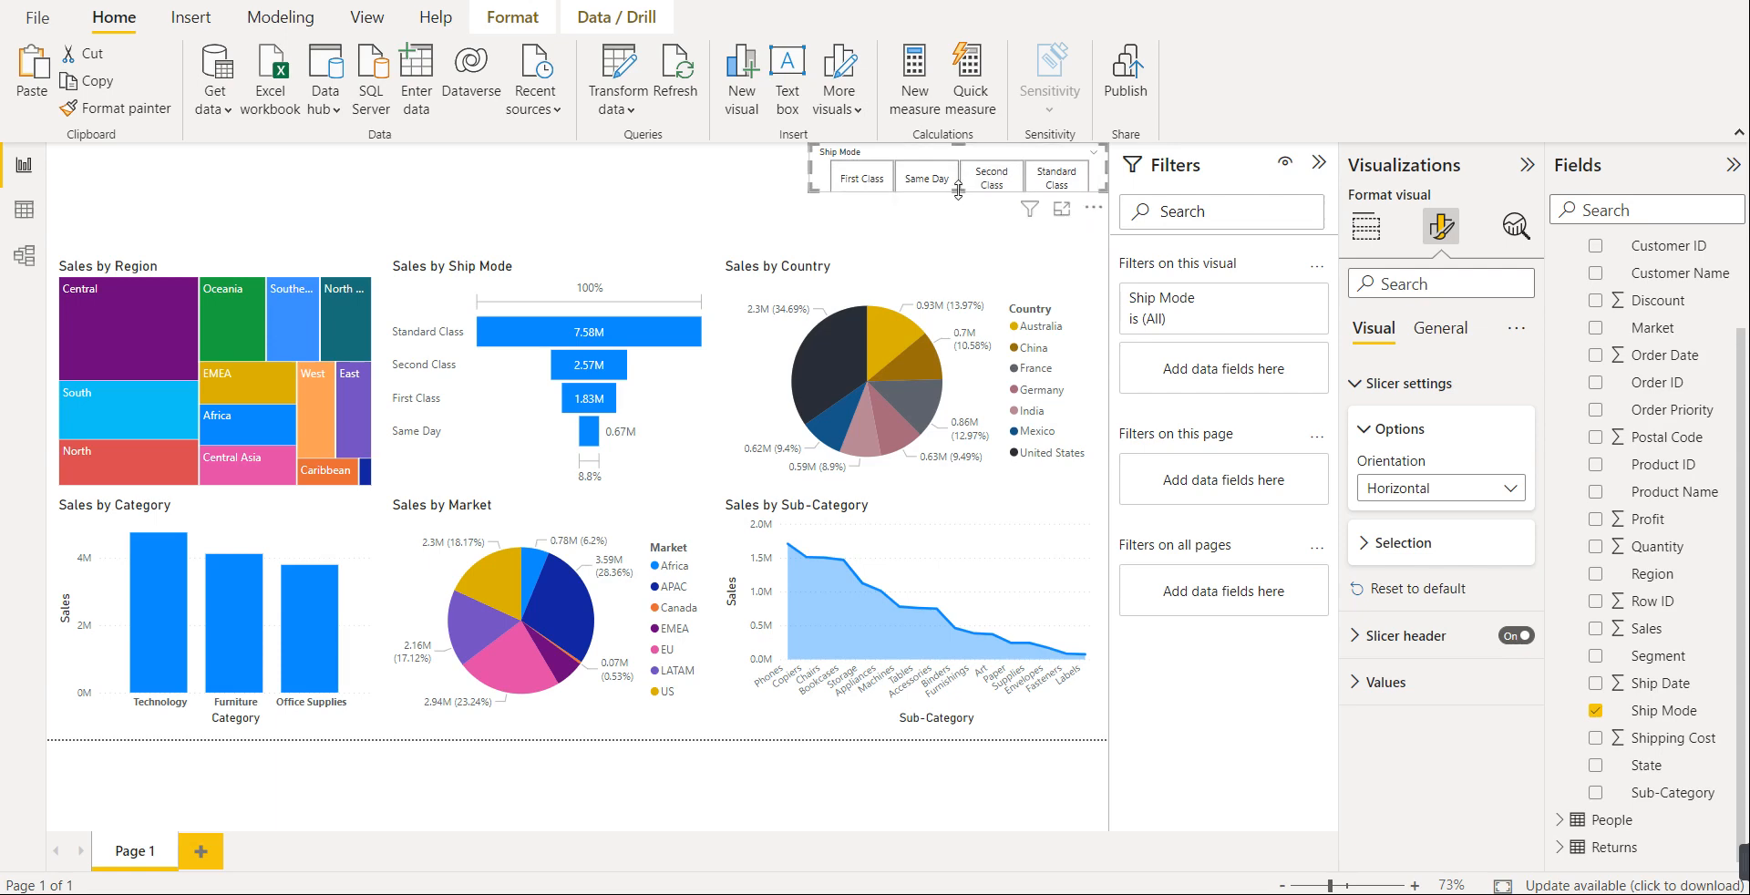
drag(958, 195, 960, 202)
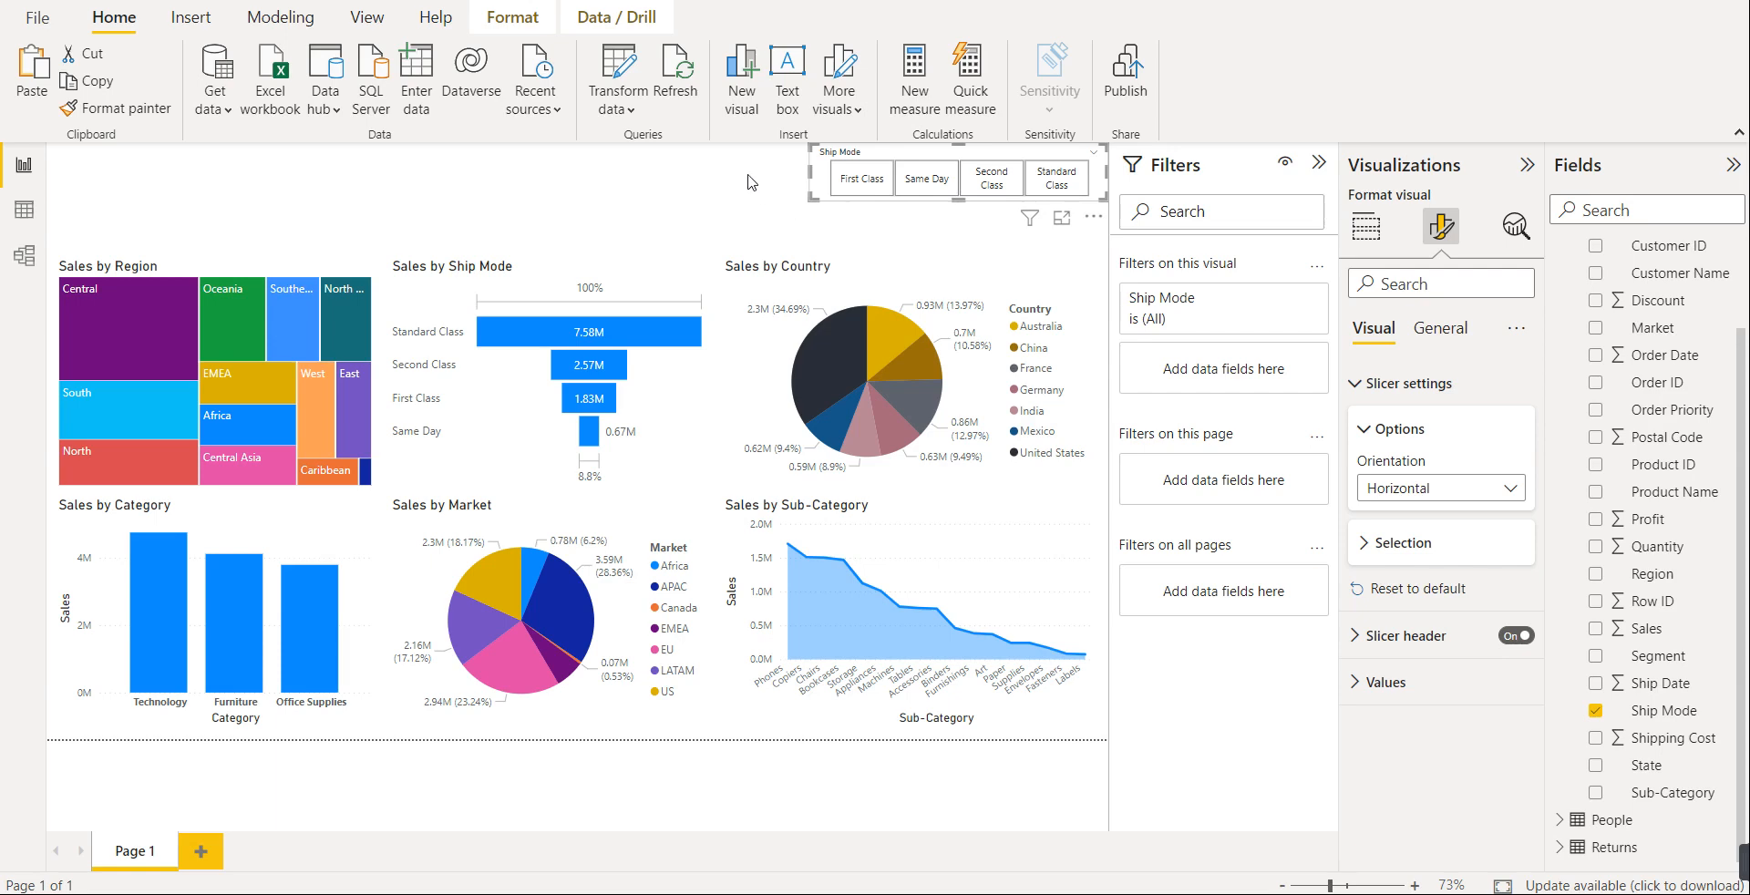
click(859, 183)
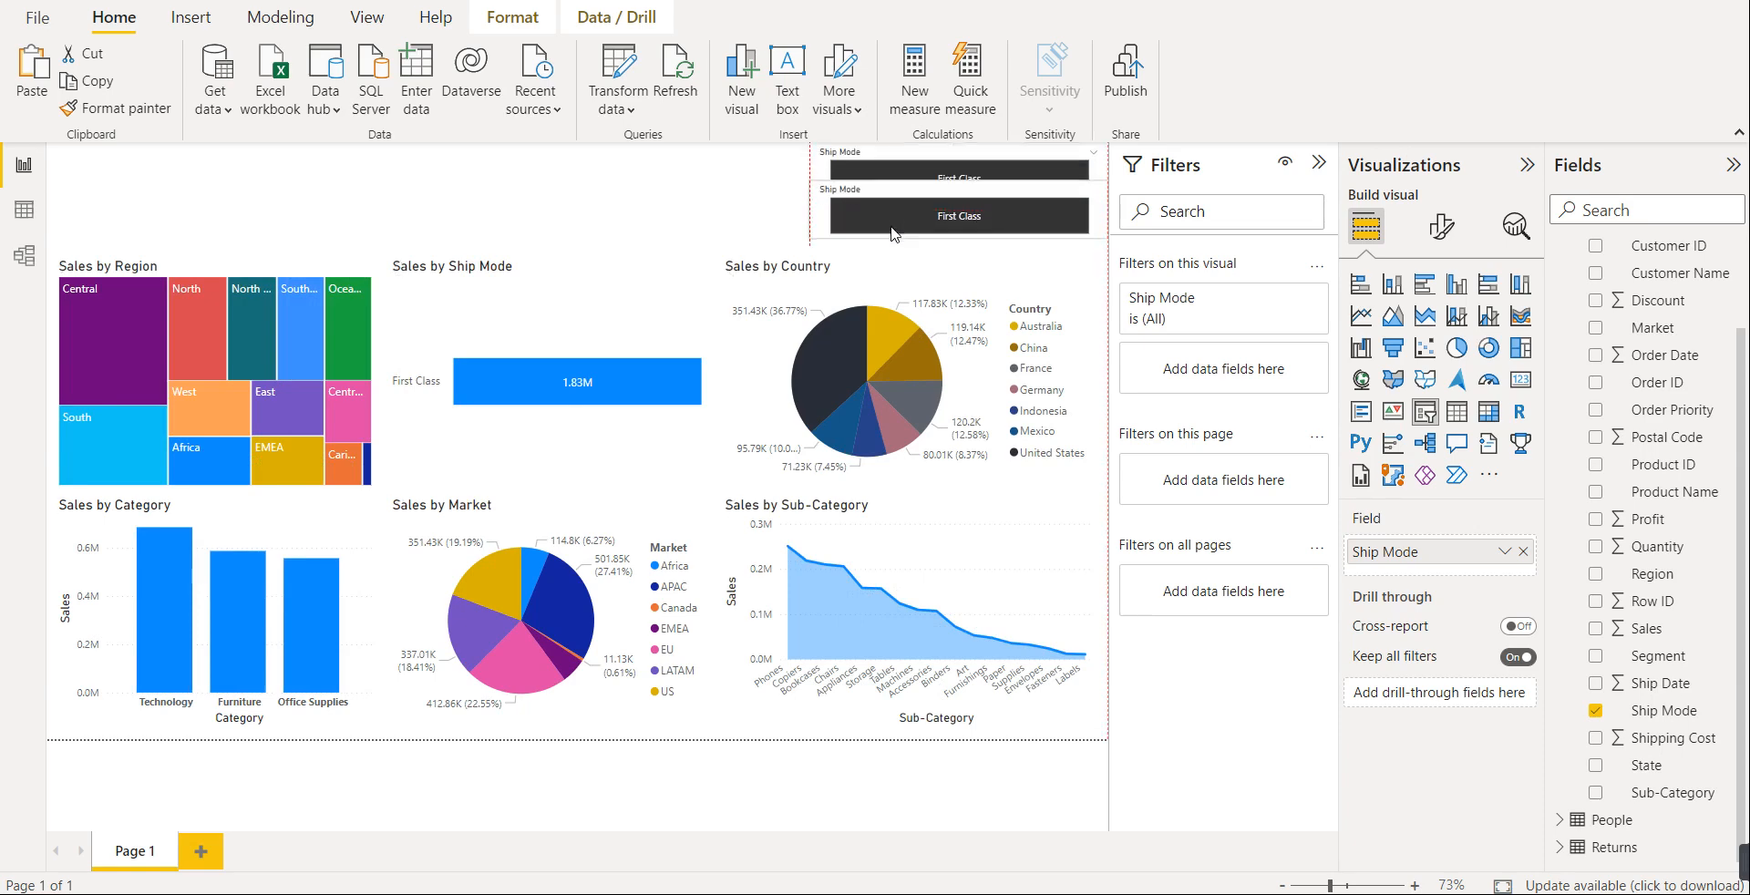
- Move the duplicate Ship Mode slicer to the left of the original and clear its First Class selection
drag(754, 194, 576, 162)
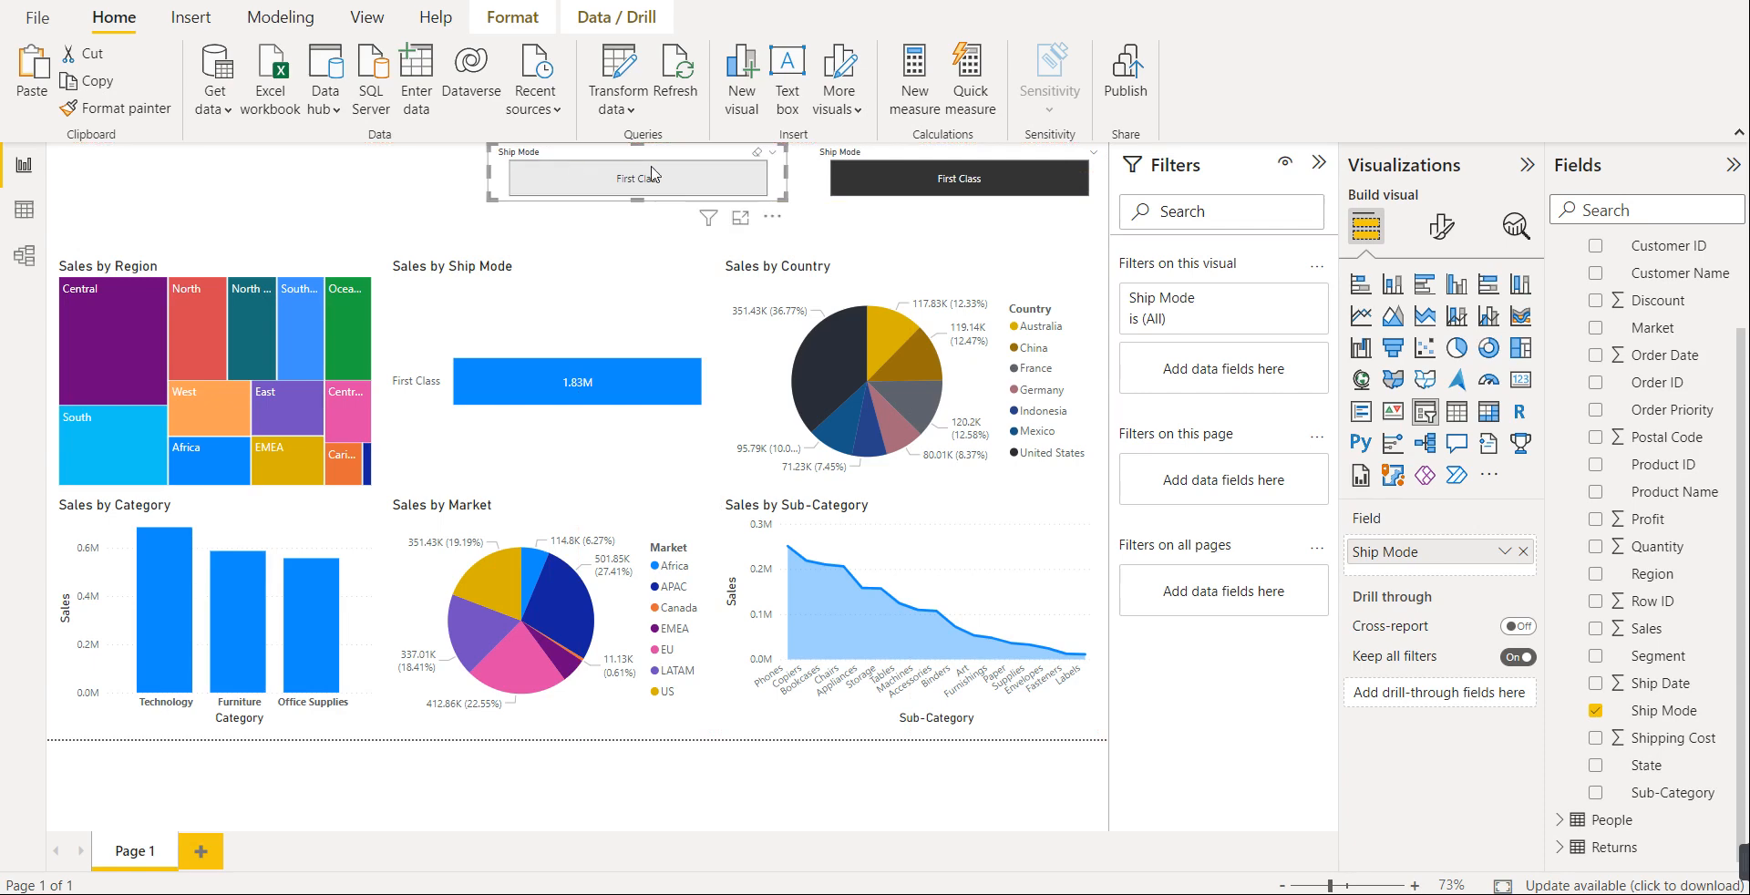
click(740, 186)
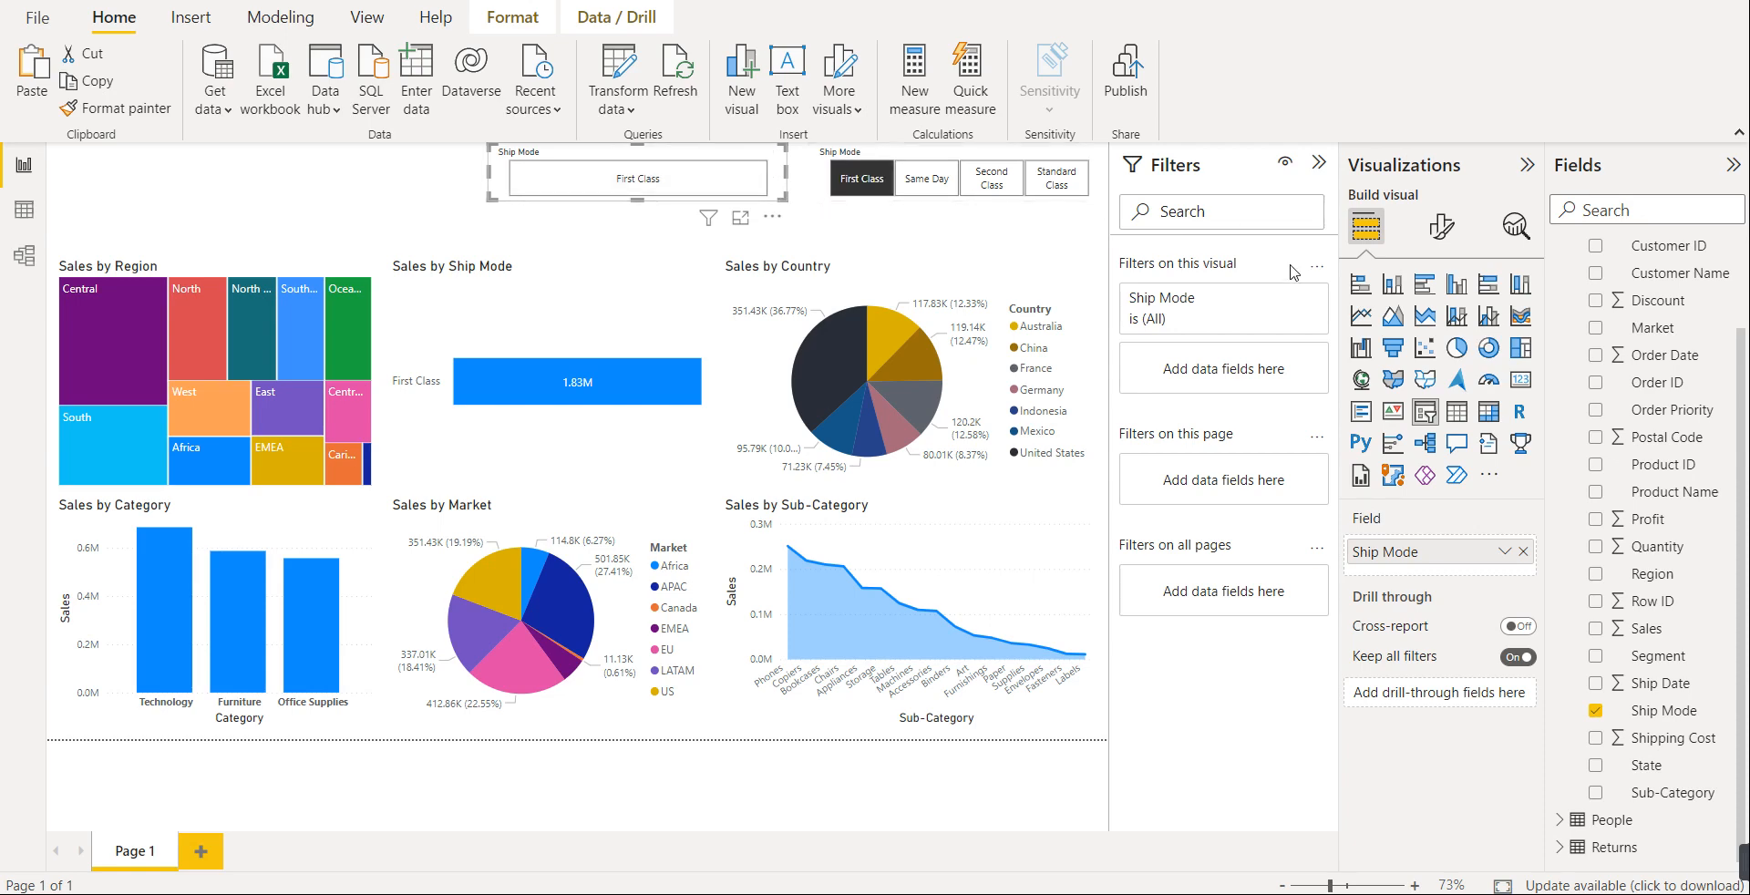
drag(723, 160, 727, 160)
click(808, 177)
click(825, 180)
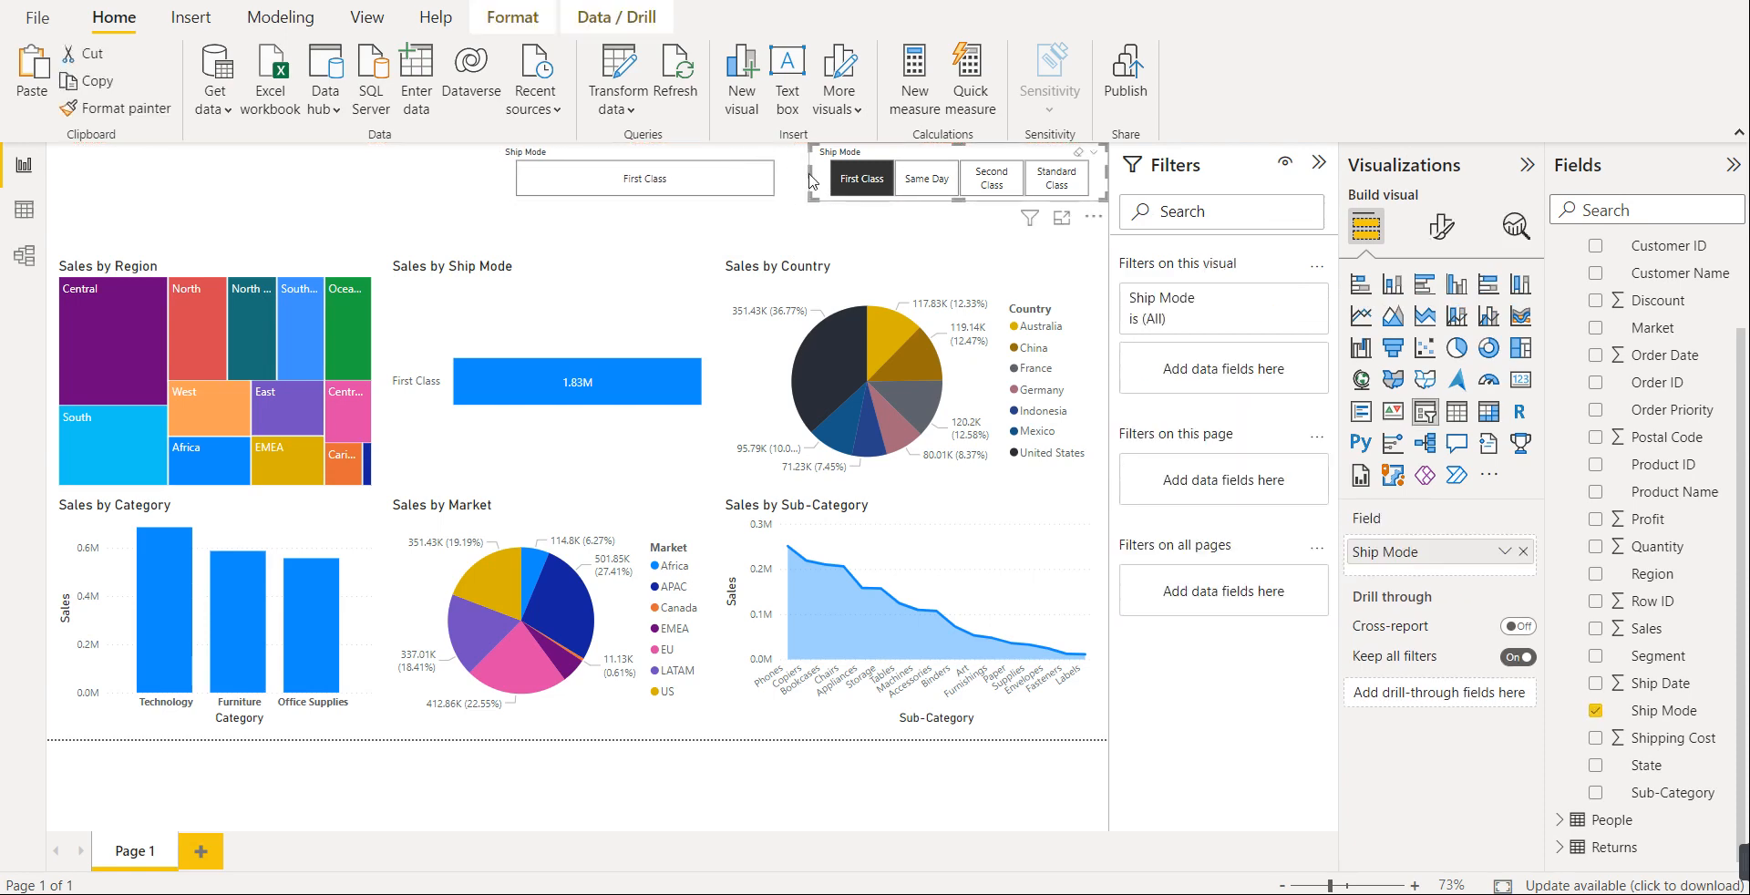
click(784, 194)
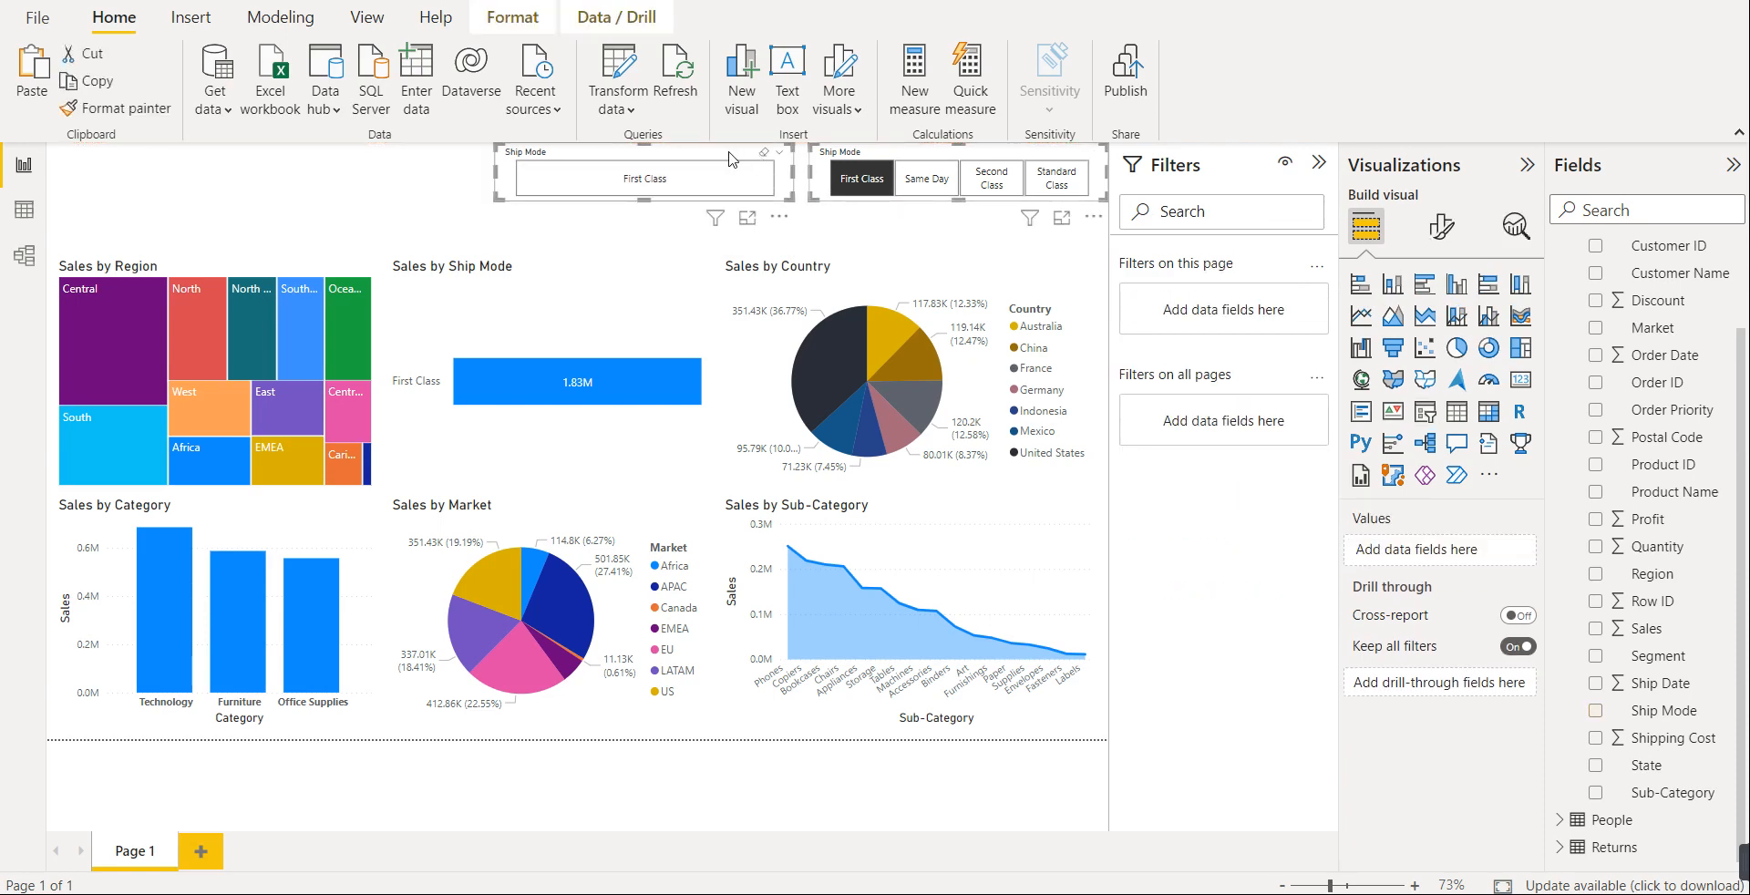
click(784, 195)
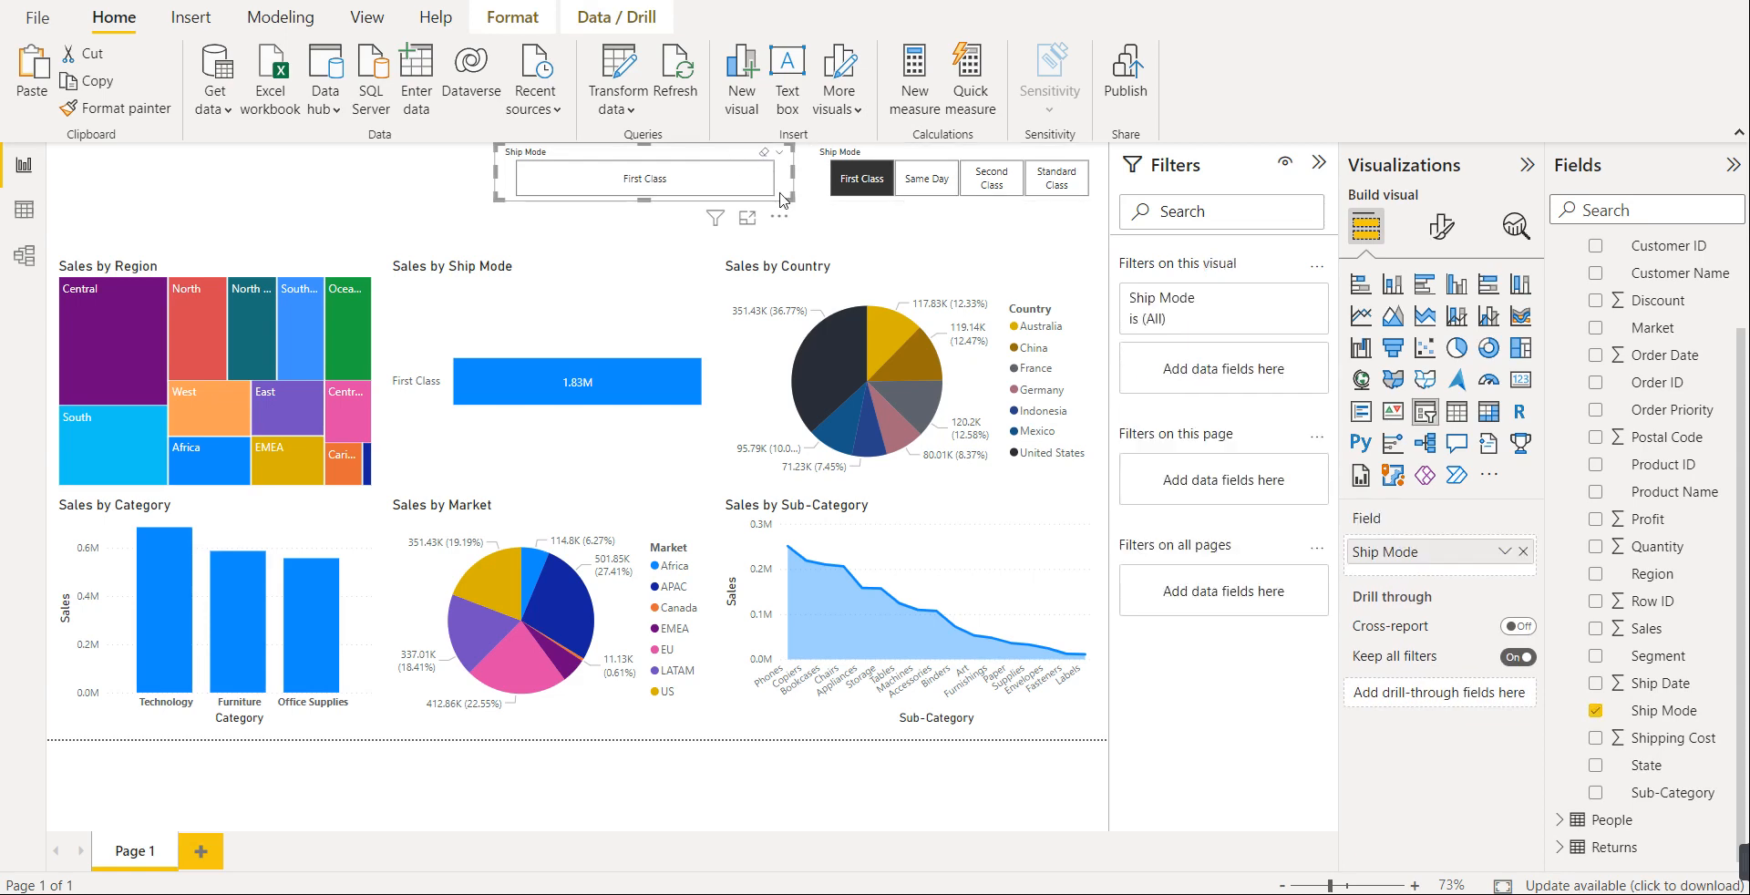
- Nudge the duplicate slicer to the right until it sits close beside the original Ship Mode slicer
key(Right)
key(Right)
key(Right)
key(Right)
key(Right)
key(Right)
key(Right)
key(Right)
key(Right)
key(Right)
key(Right)
key(Right)
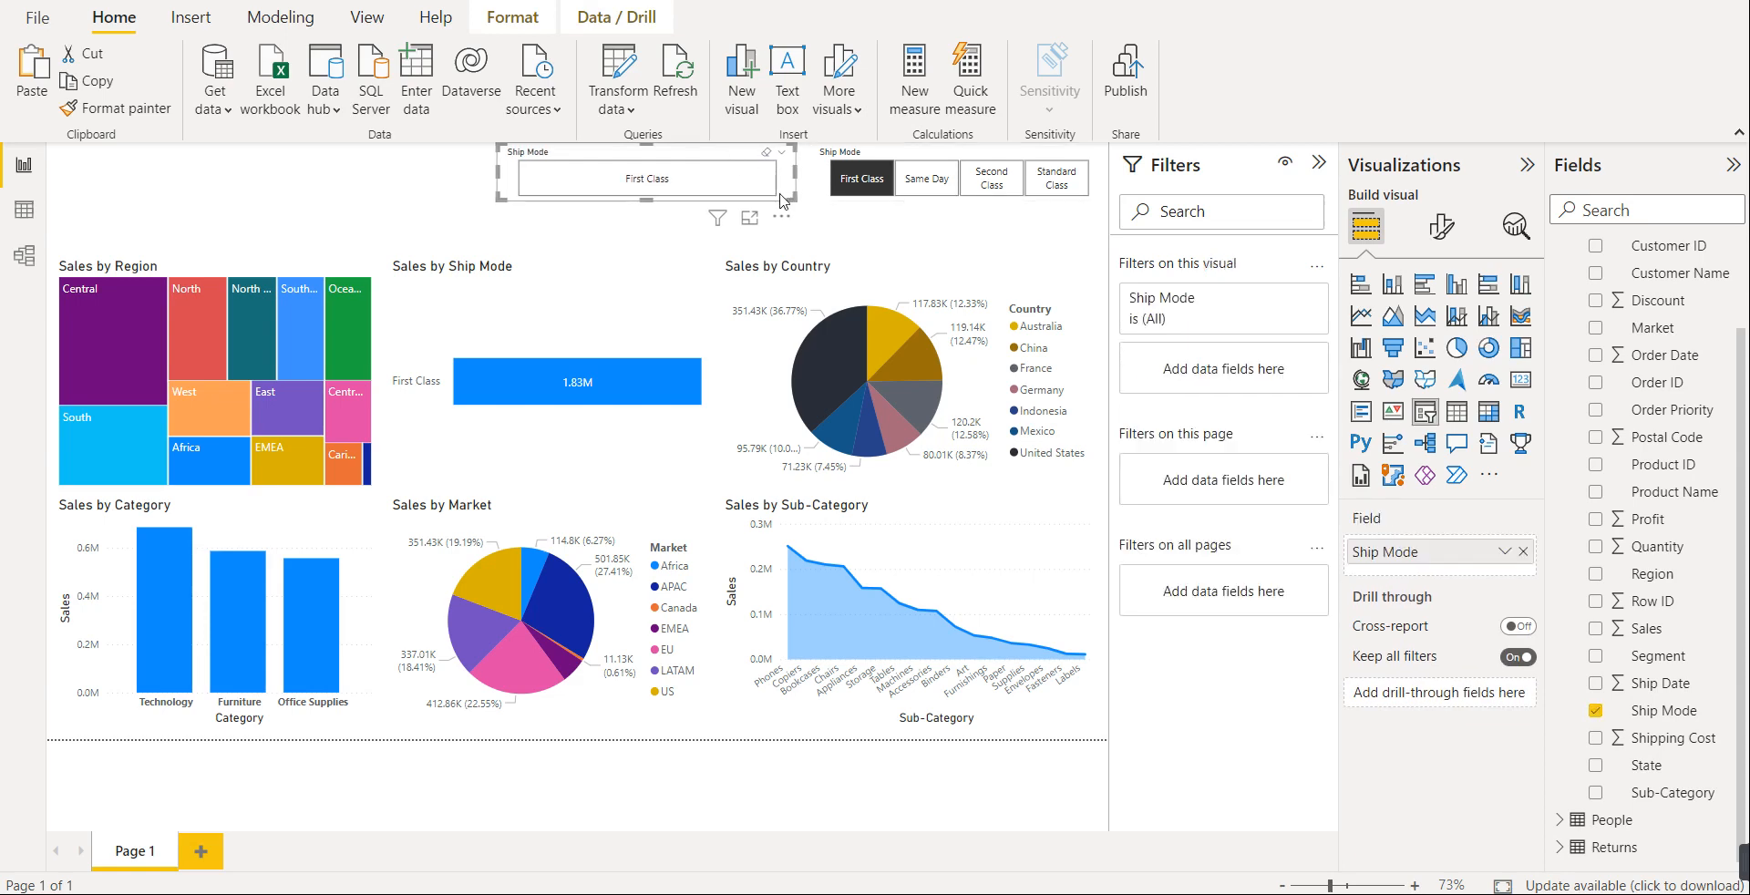
key(Right)
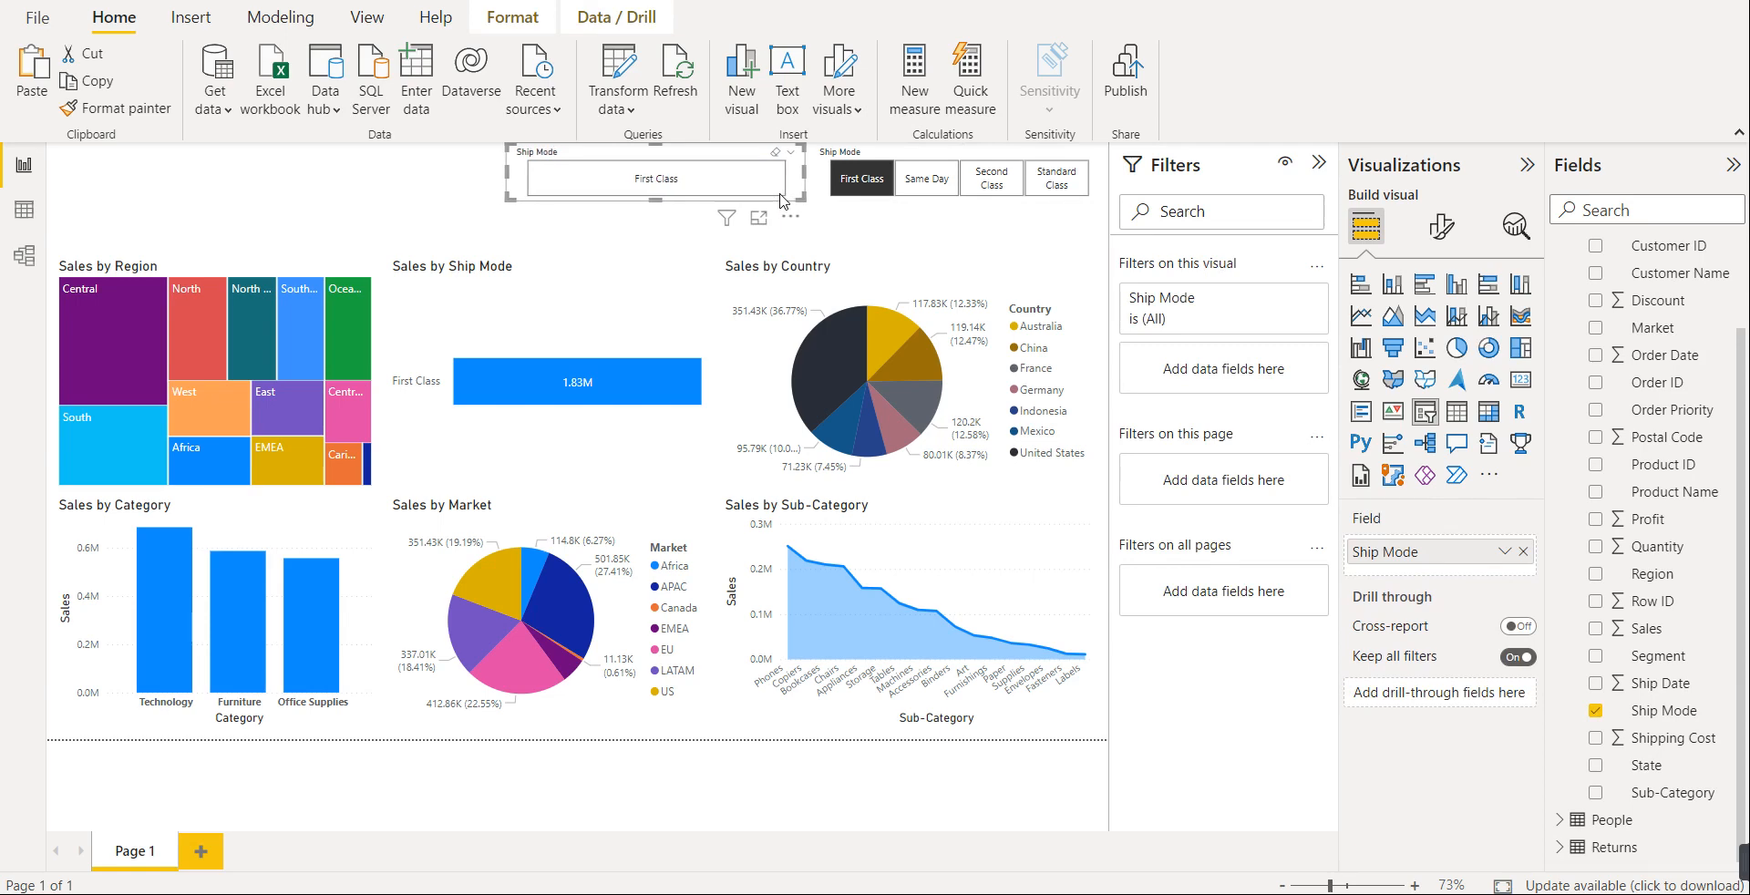
ctrl+click(820, 194)
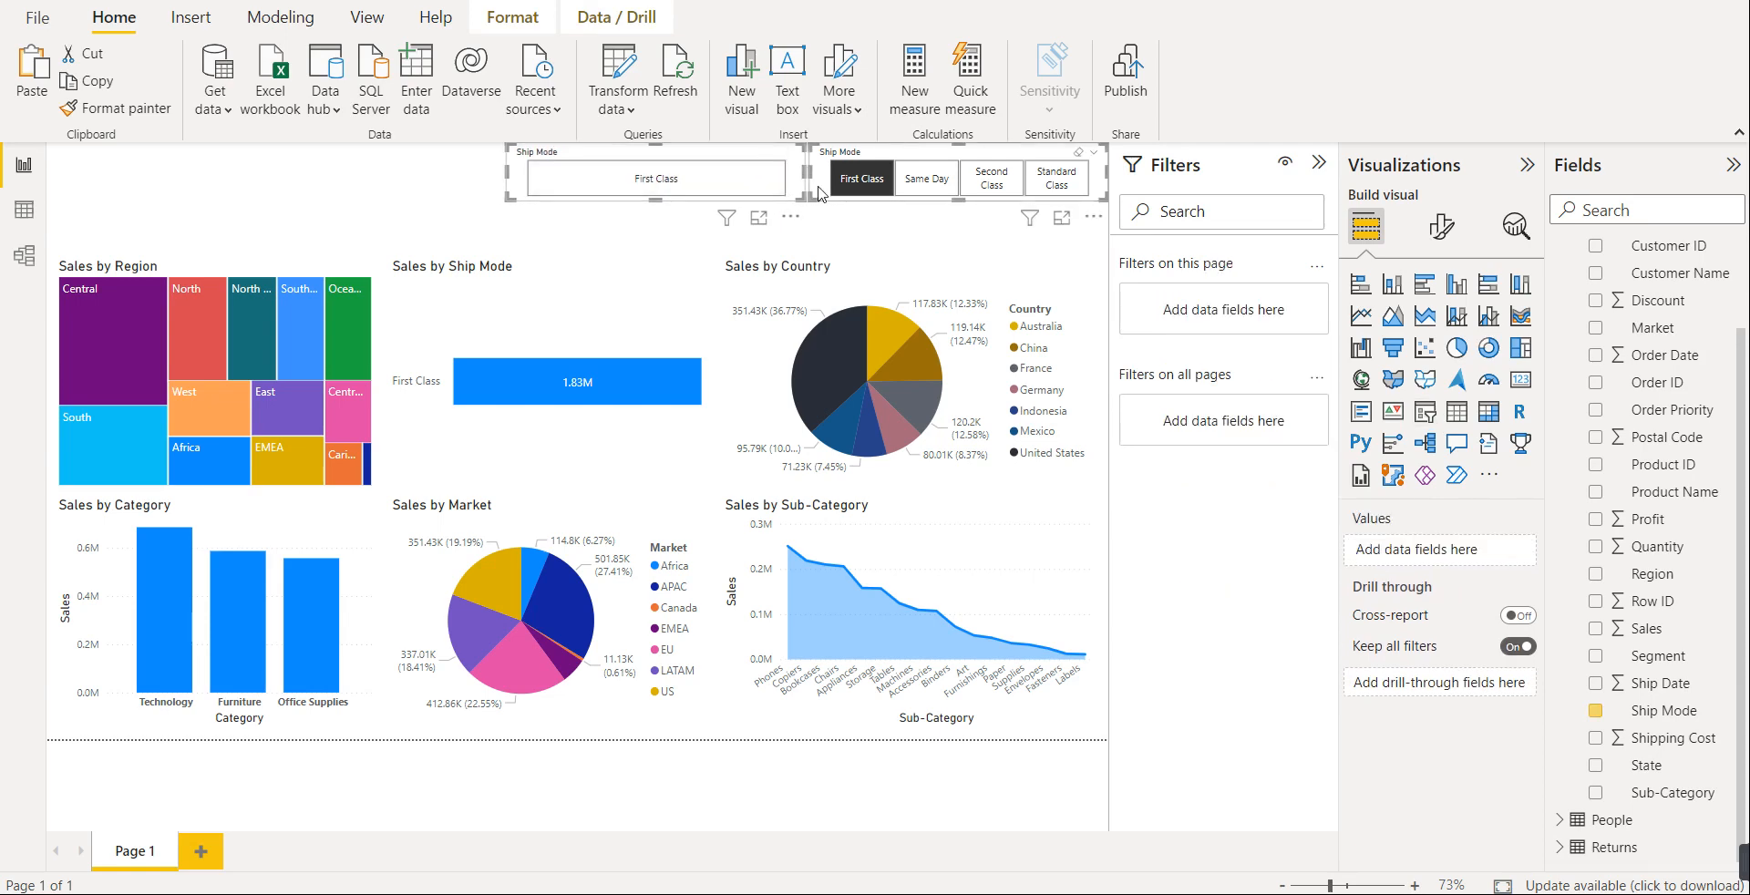
key(Escape)
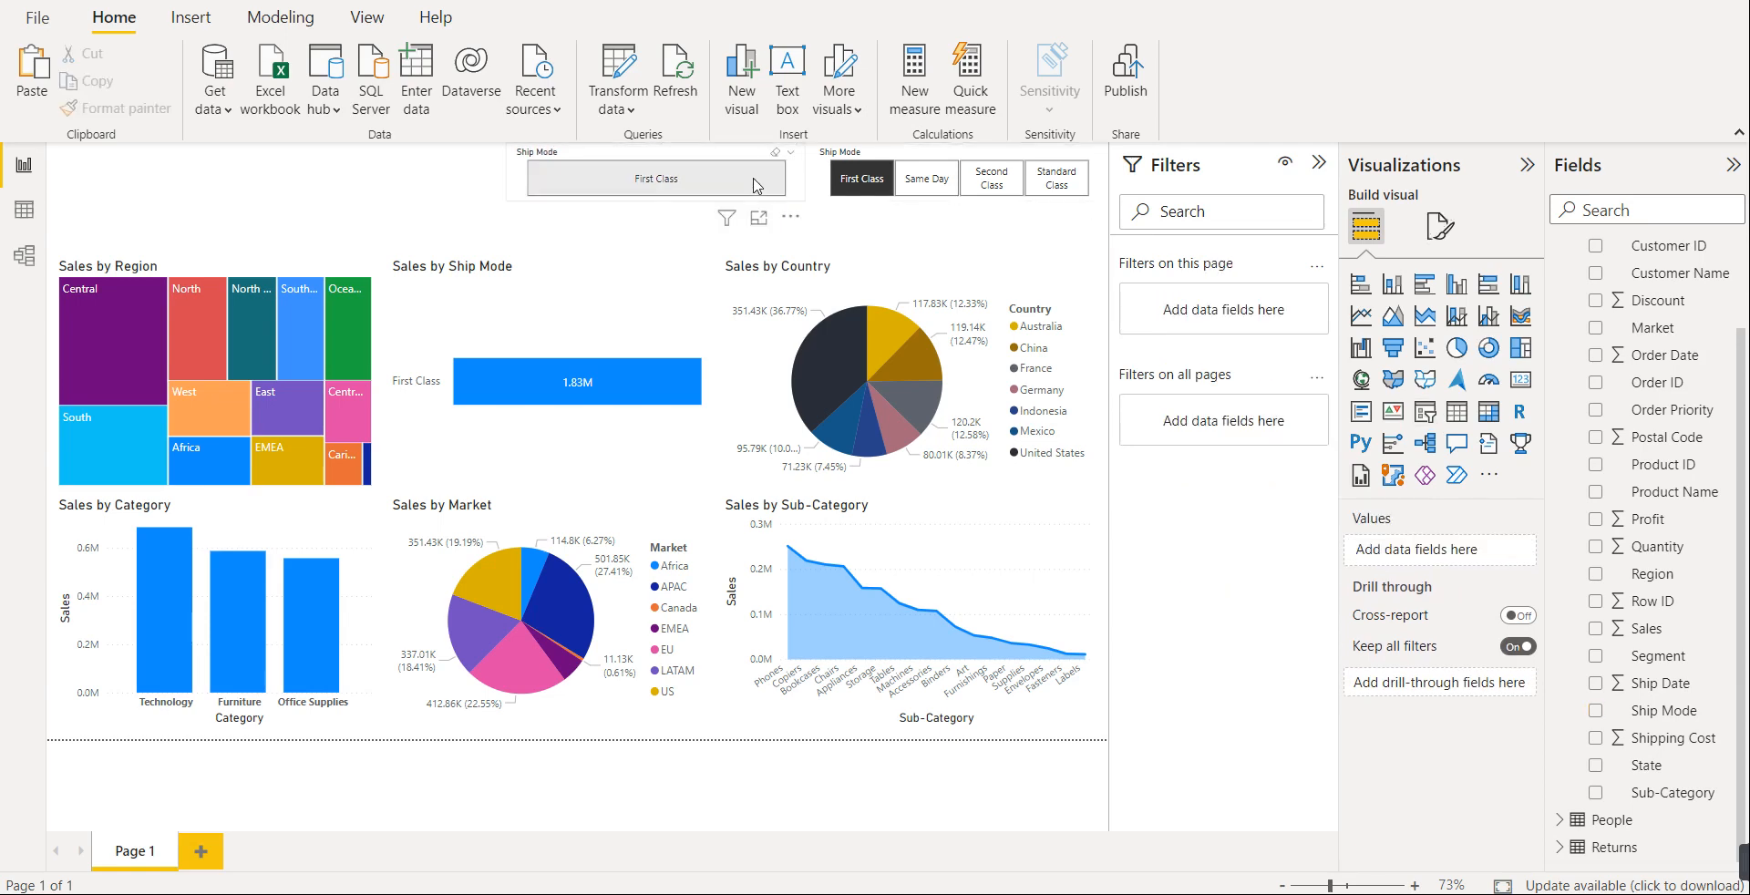
click(797, 184)
key(Left)
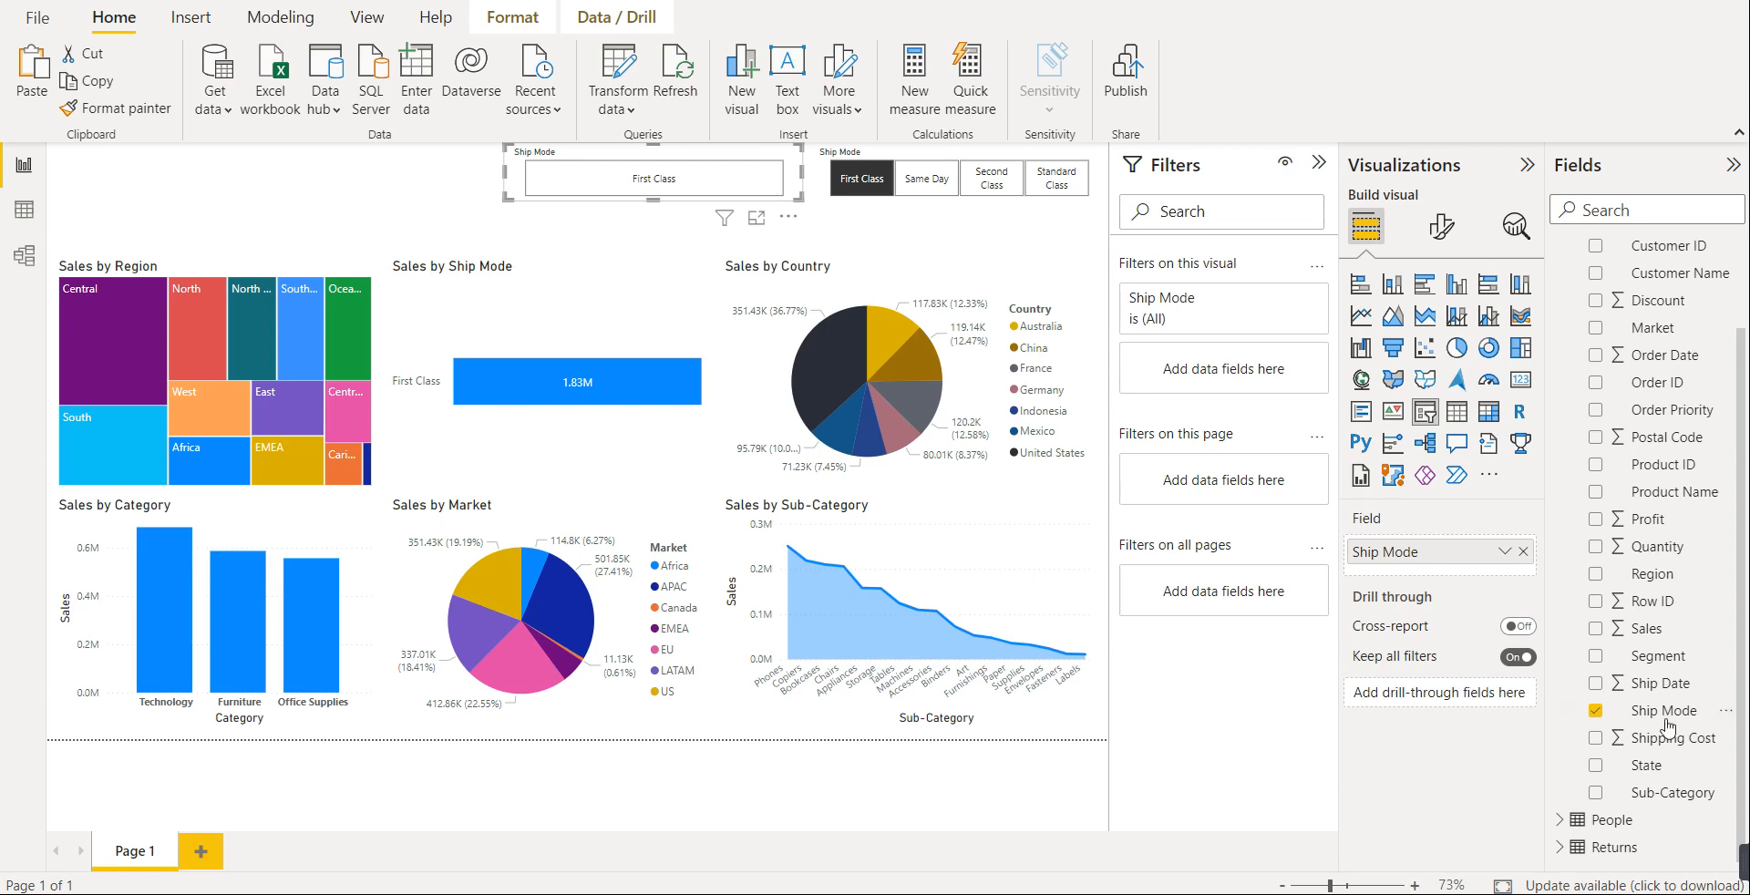
- Replace the Ship Mode field with Category in the duplicate slicer
click(1595, 710)
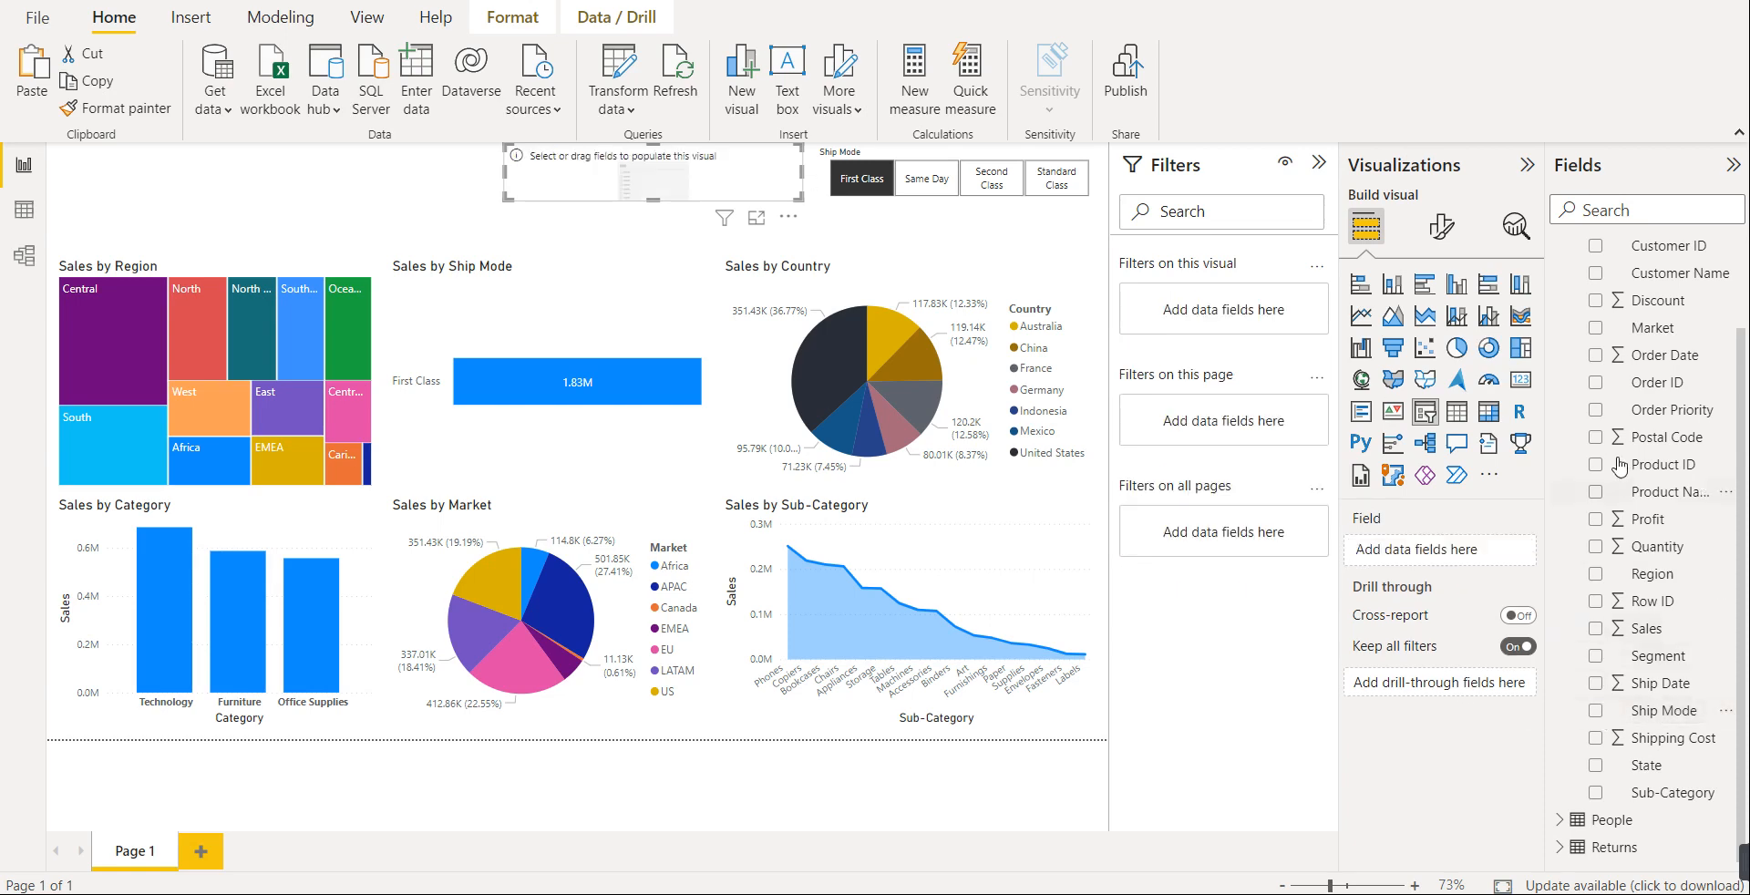
scroll(1620, 481, up, 3)
click(1596, 277)
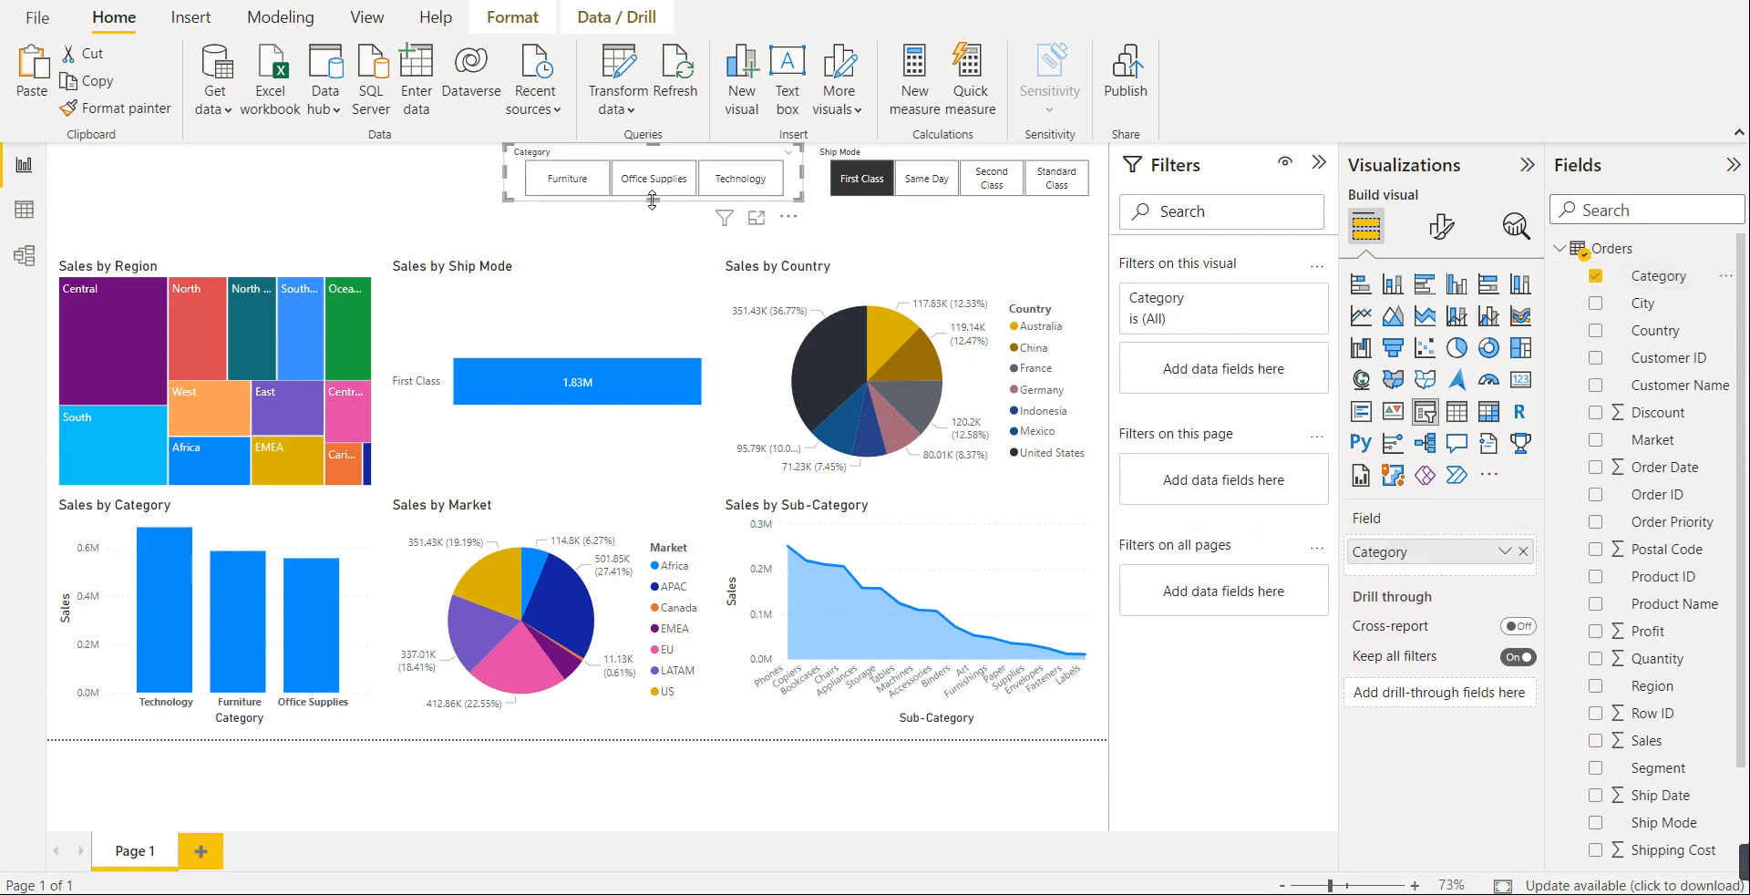
- Try wider sizes for the Category slicer, and settle on a width close to that of the Ship Mode slicer
drag(502, 170, 431, 174)
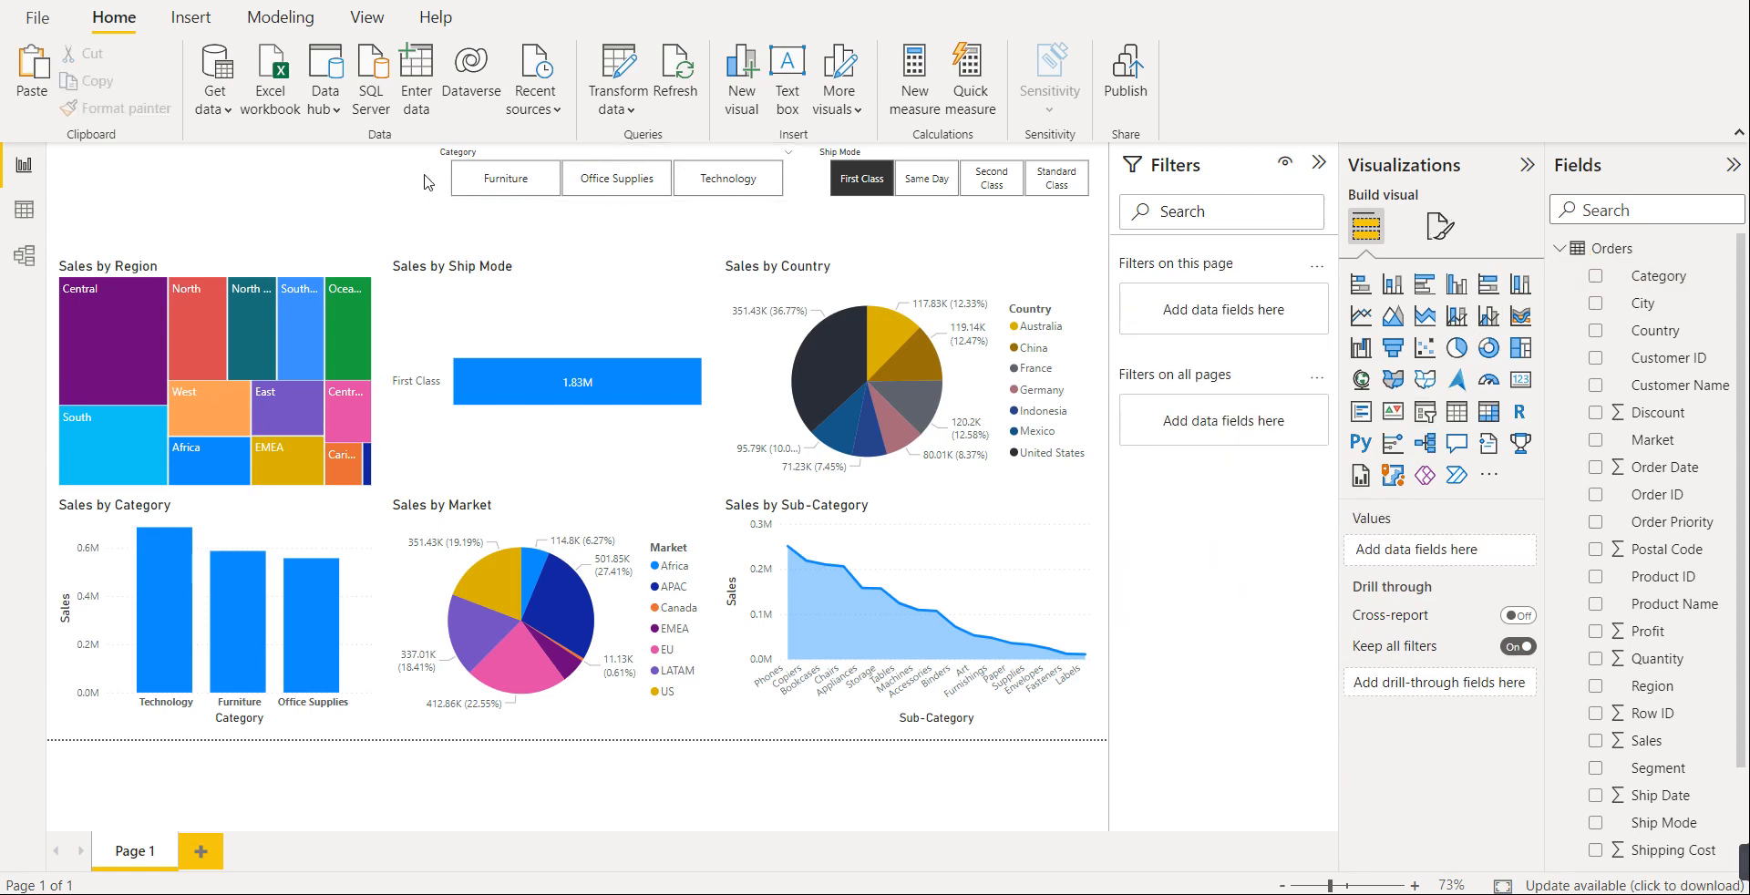
click(458, 179)
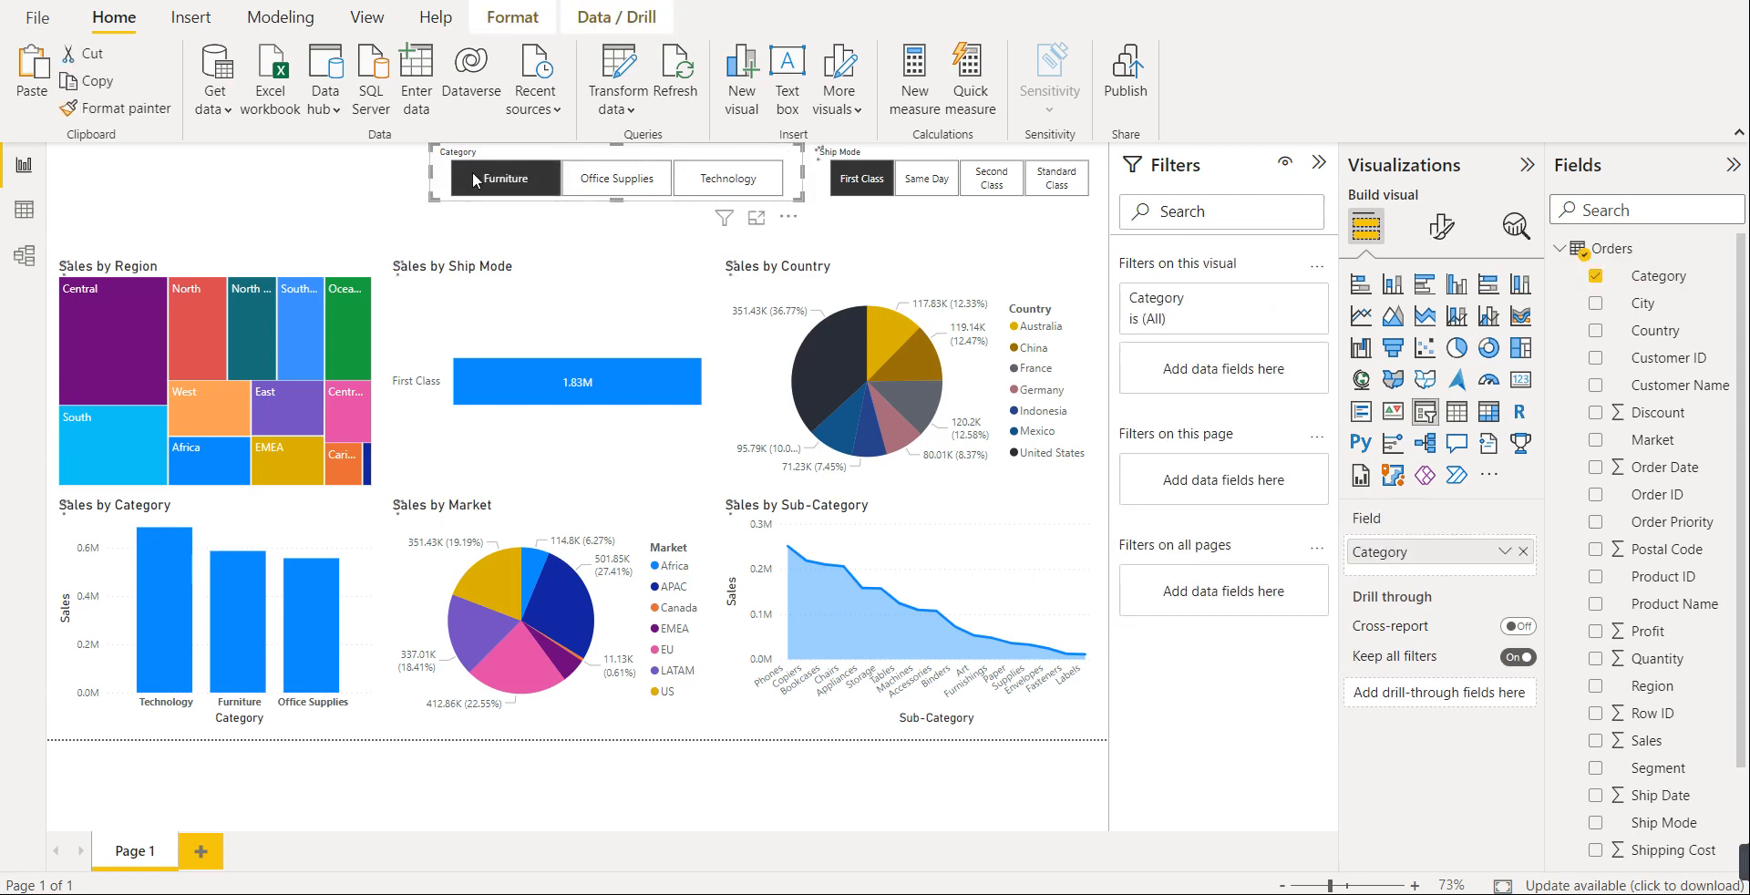
click(471, 179)
drag(415, 180, 328, 182)
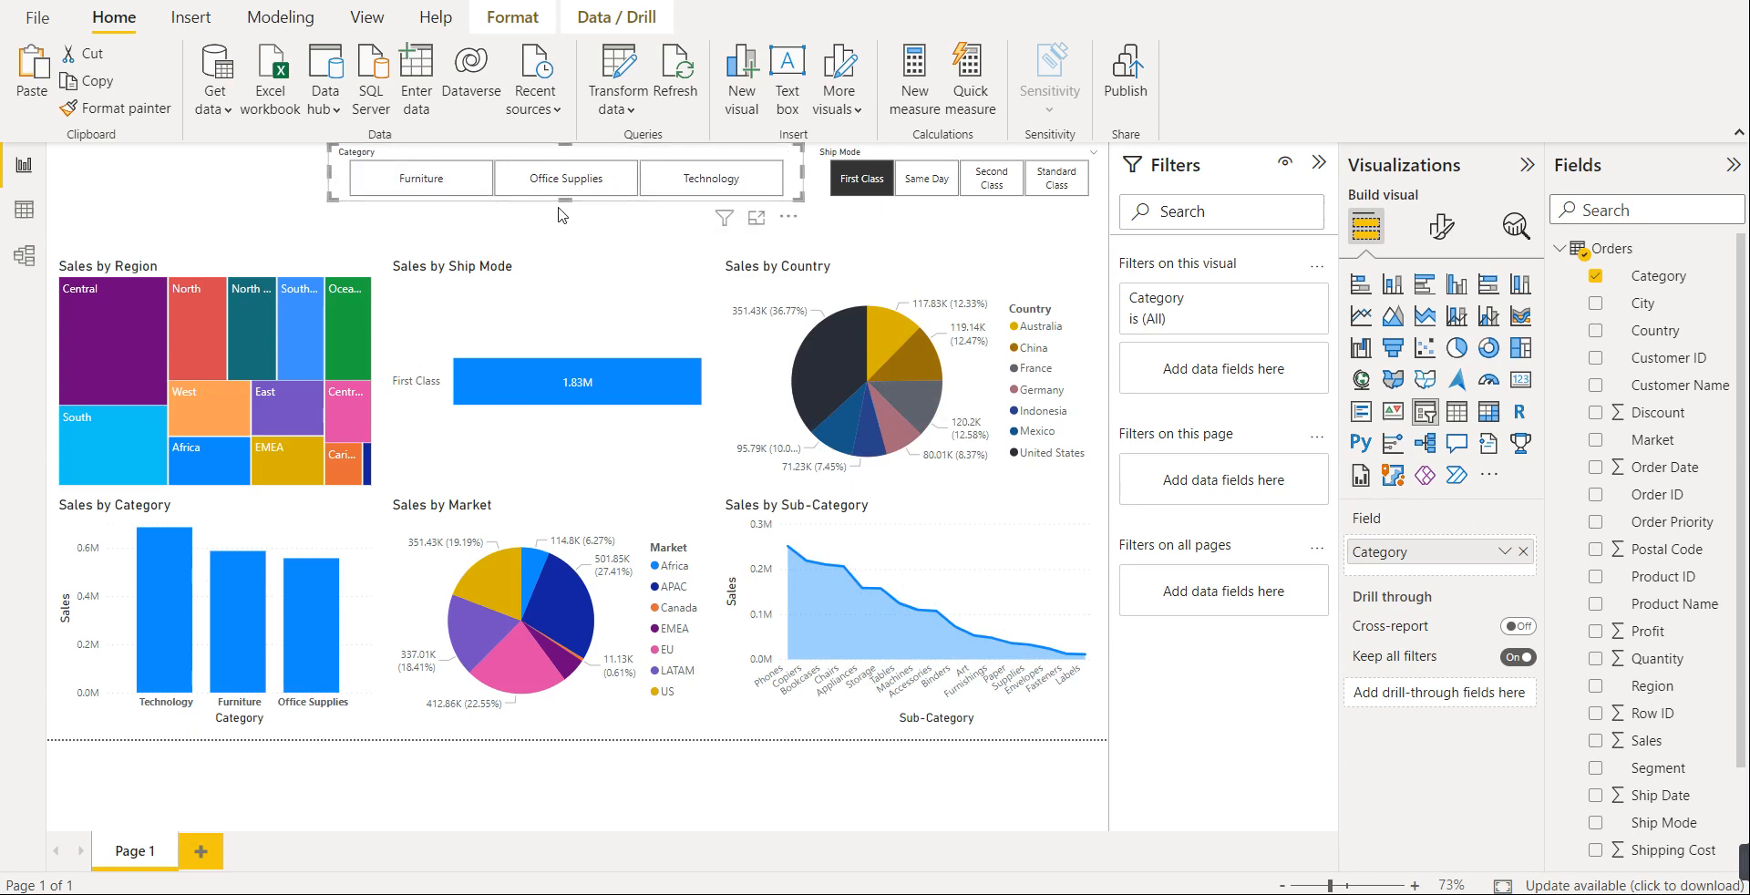
mouse_move(566, 196)
mouse_down()
mouse_move(566, 234)
mouse_move(571, 201)
mouse_up()
drag(330, 171, 520, 171)
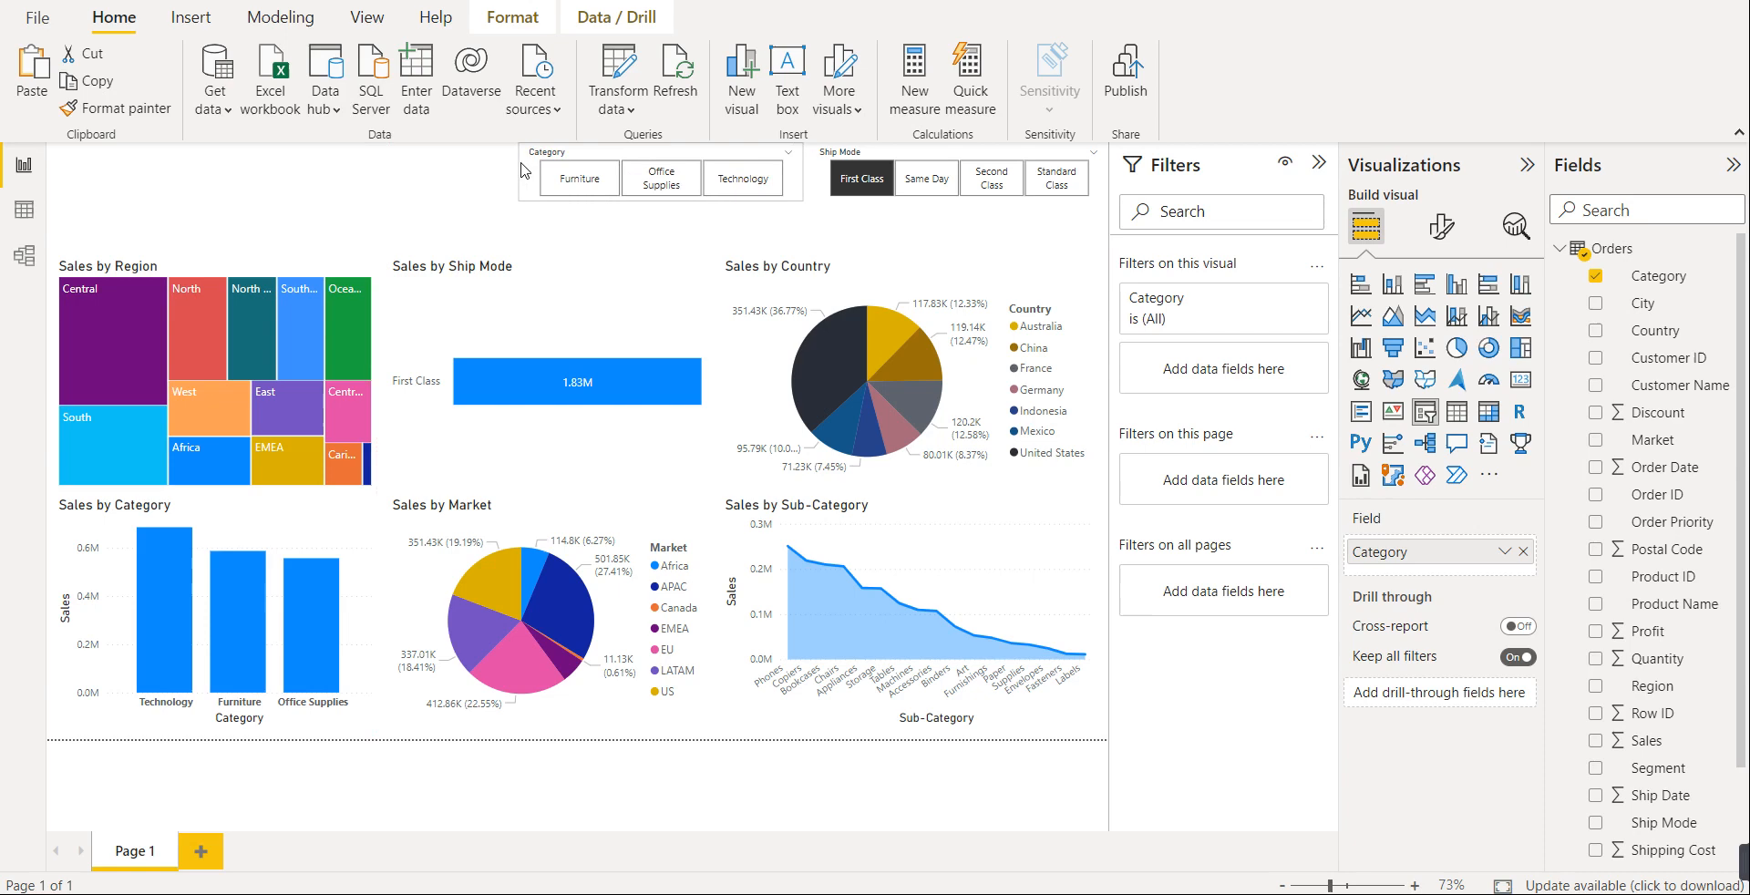
click(428, 177)
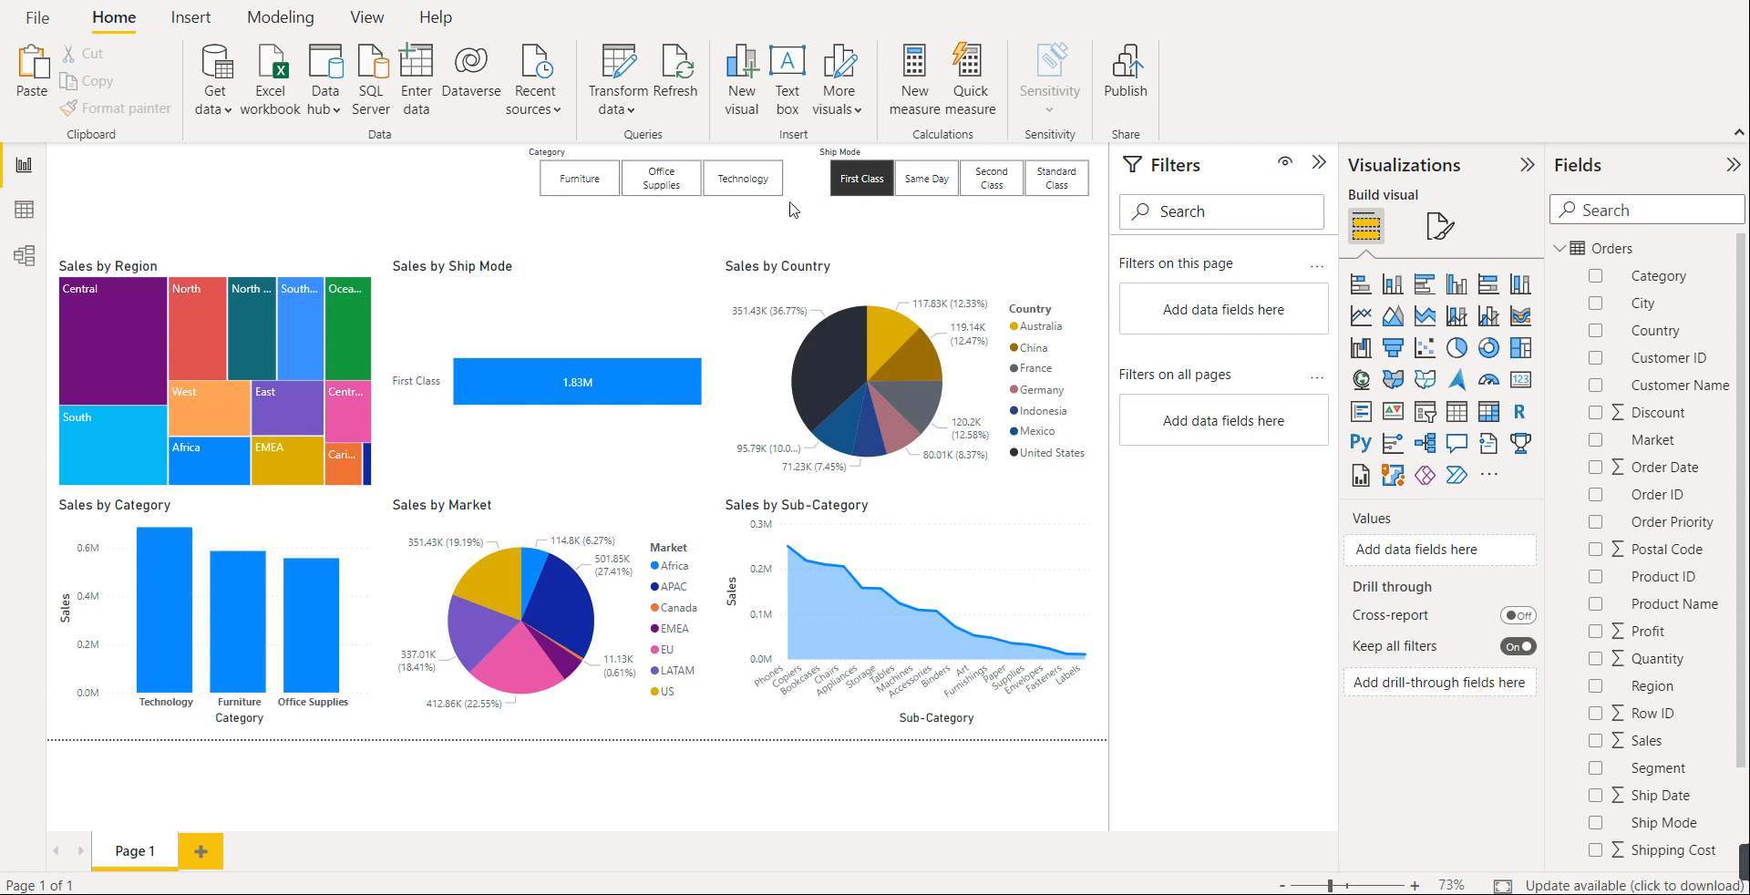
- Lower the upper edge of the Sales by Country chart slightly and place the Category slicer, with Technology selected, directly beneath the Ship Mode slicer
click(930, 284)
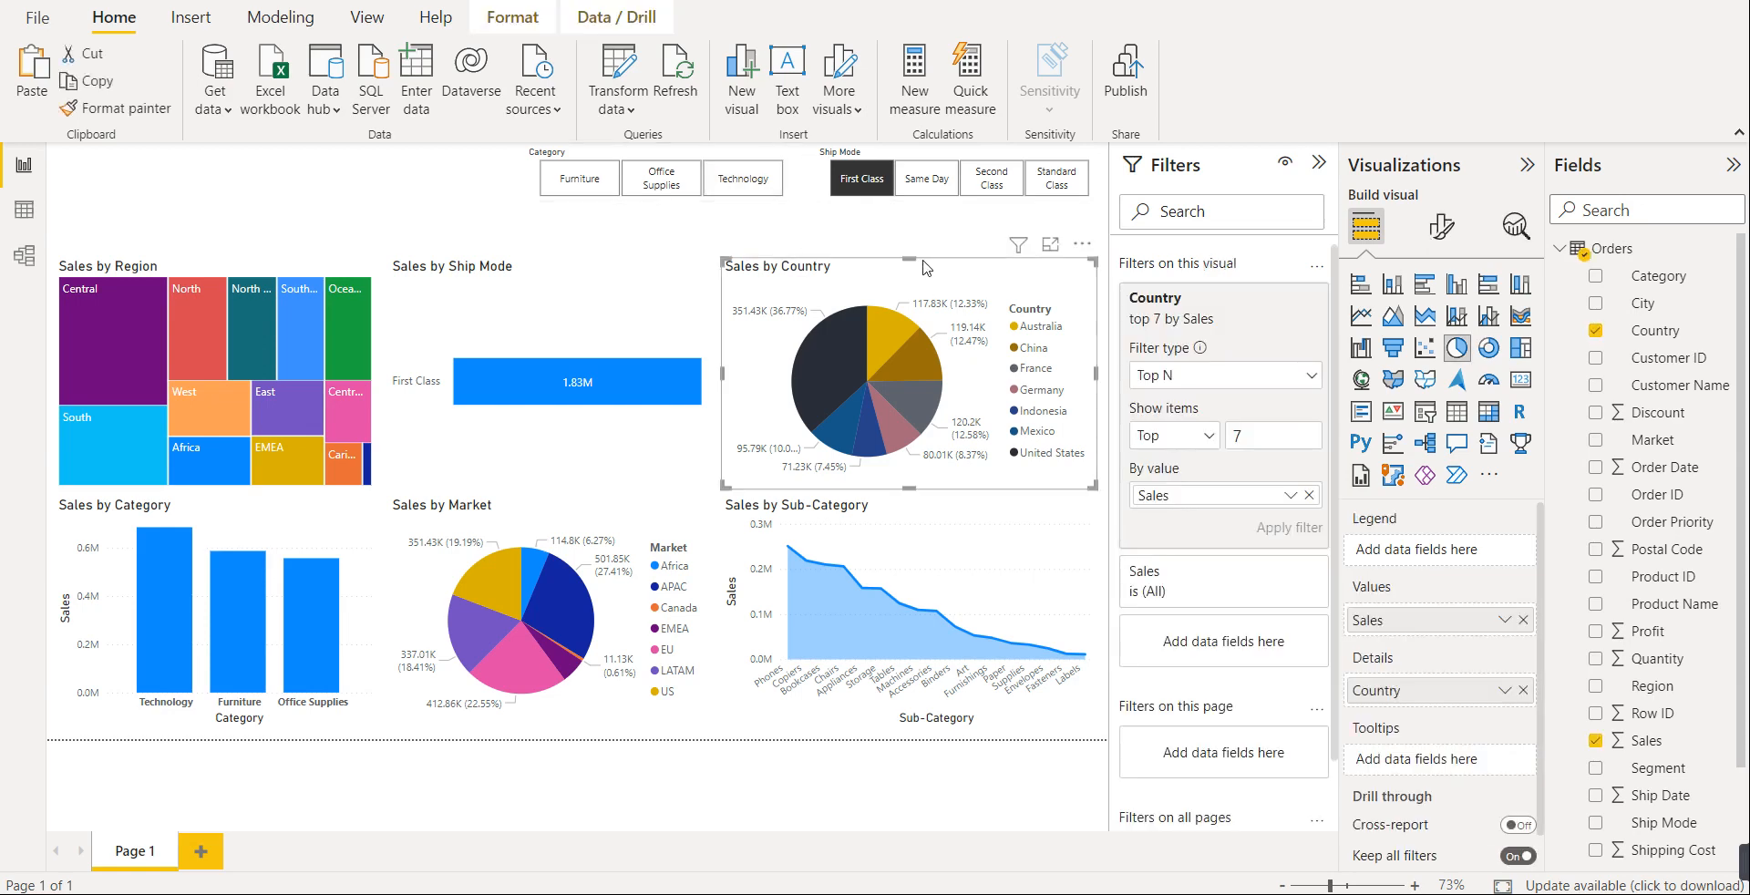
click(746, 182)
drag(747, 183, 1010, 217)
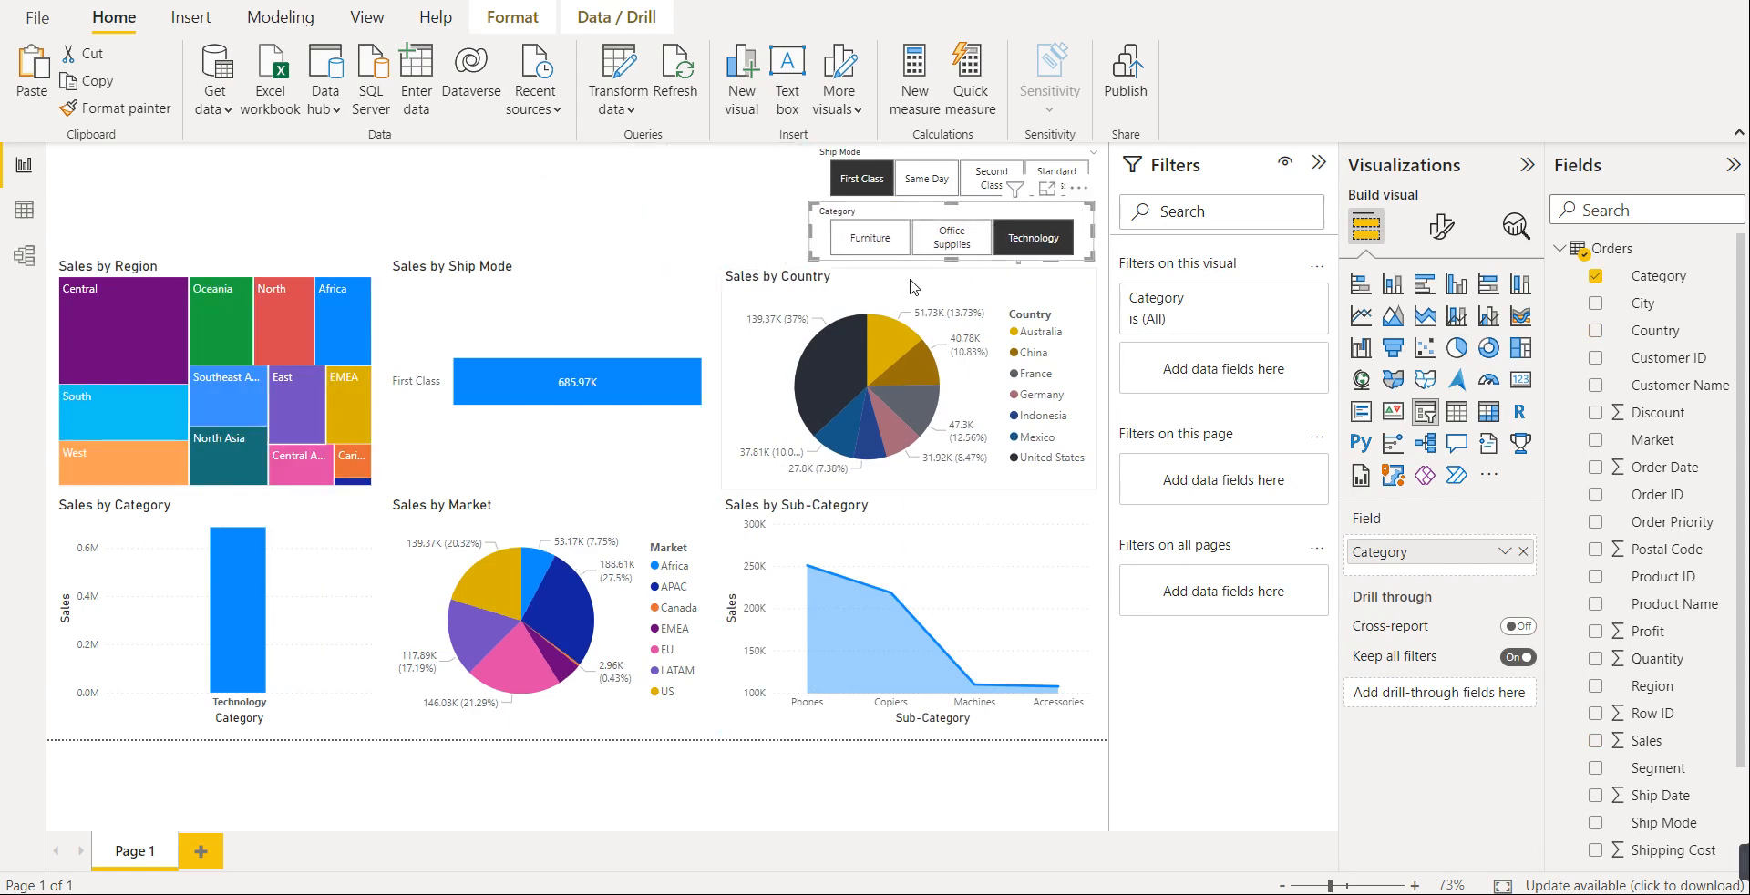
click(743, 213)
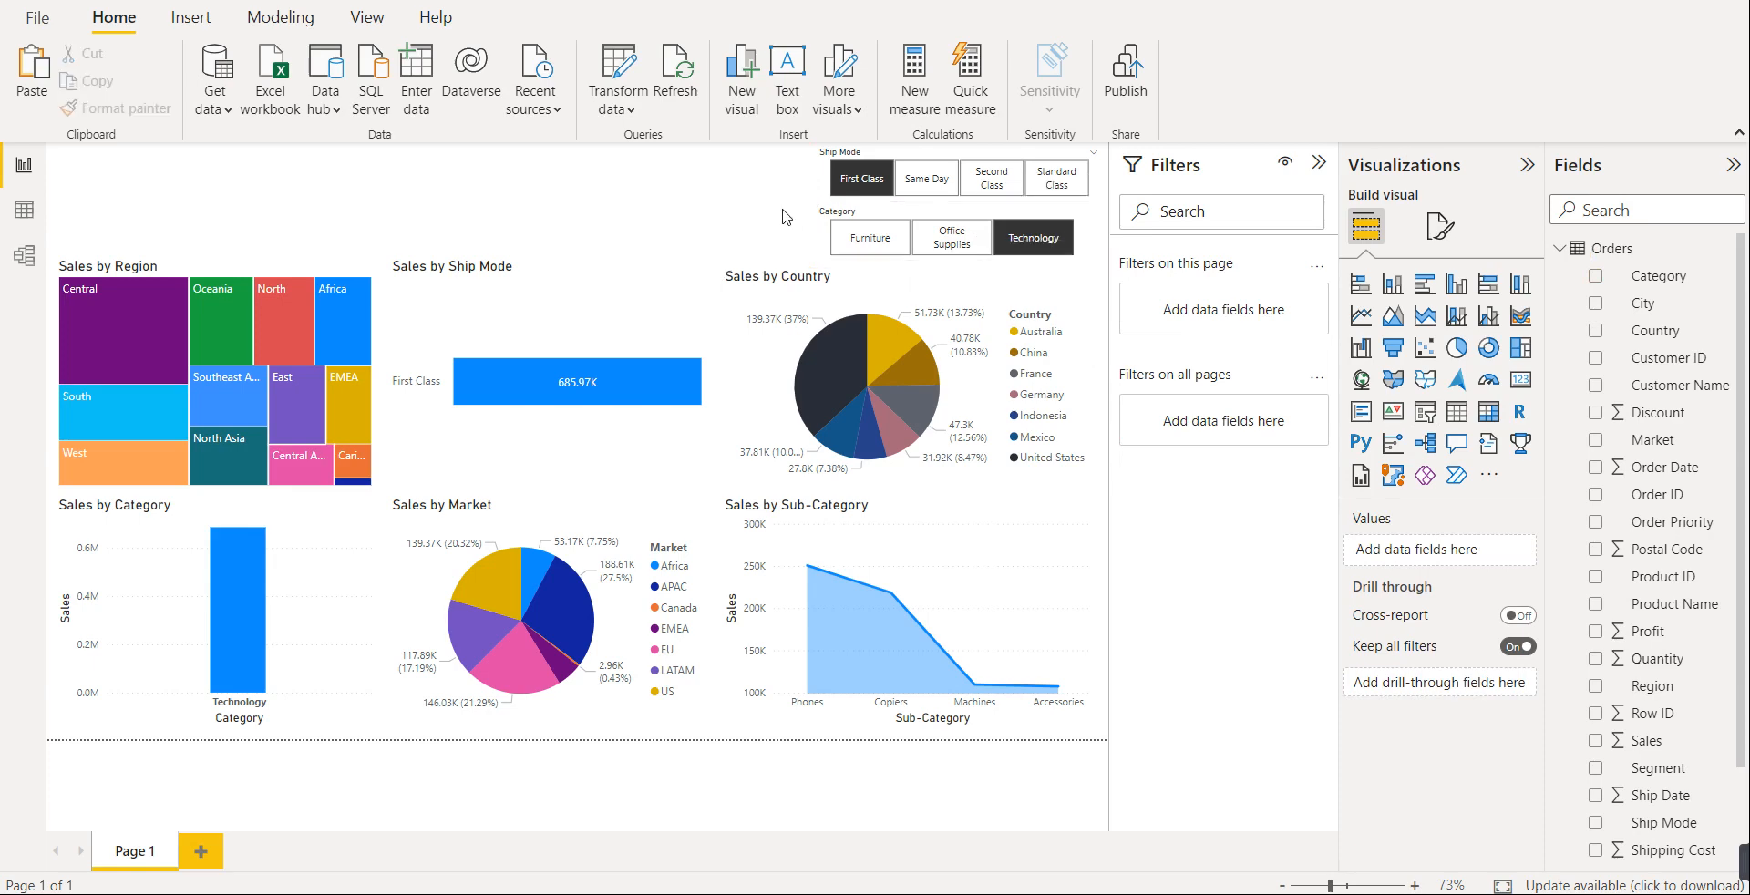
- Select First Class, Same Day, Second Class and Standard Class together in the Ship Mode slicer
click(877, 184)
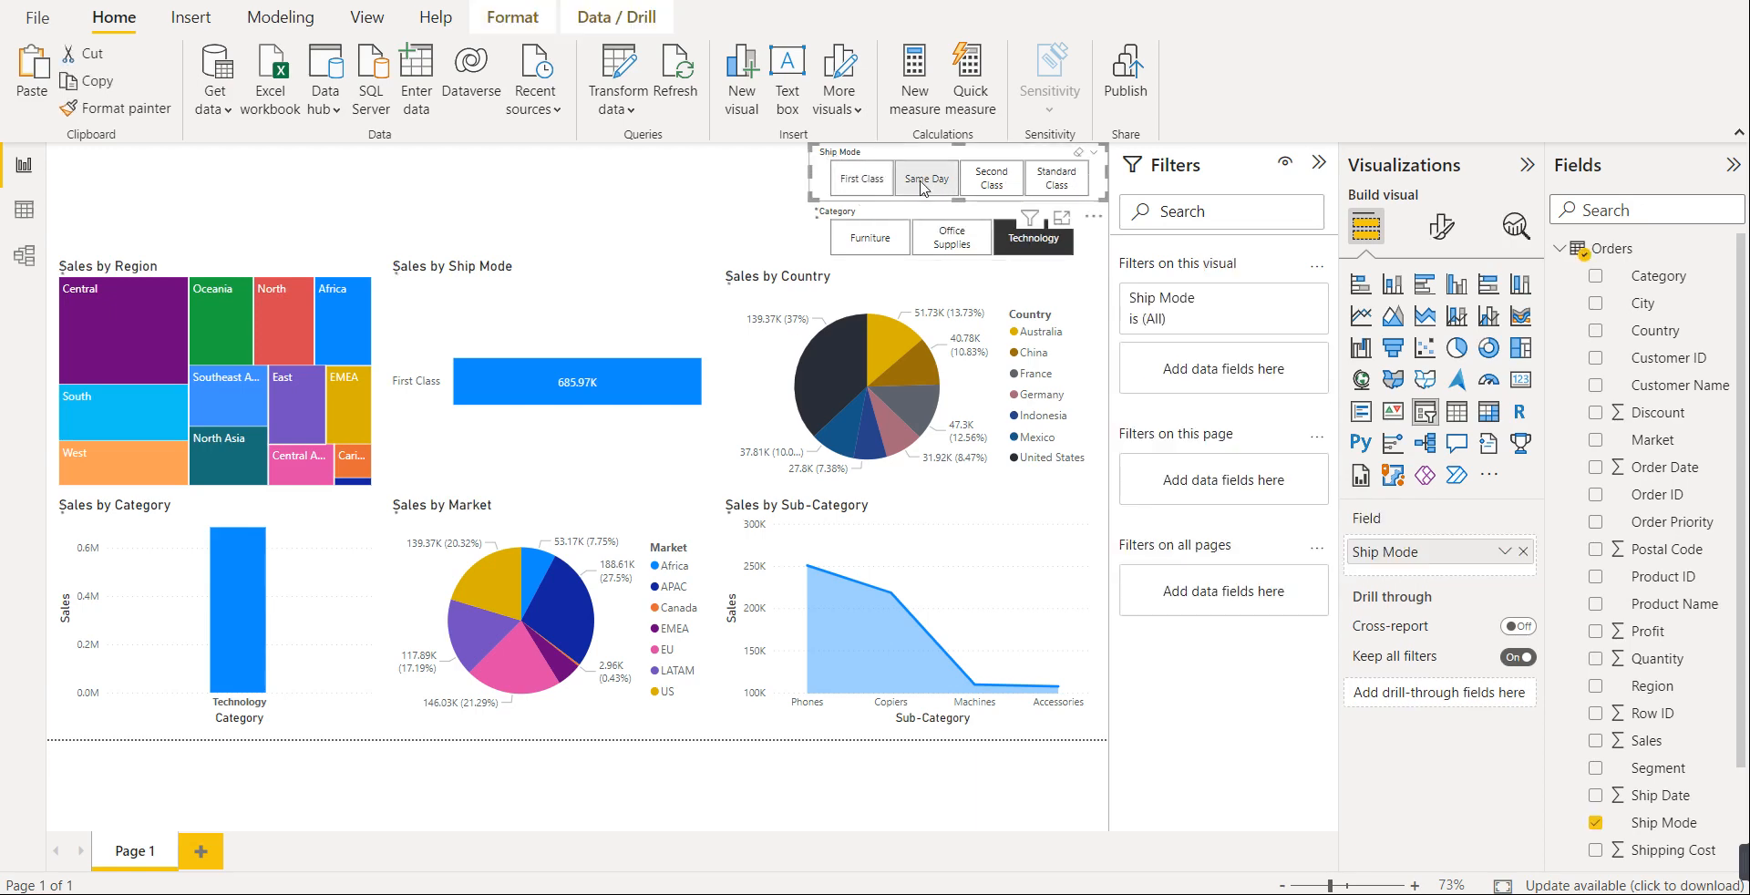
click(876, 184)
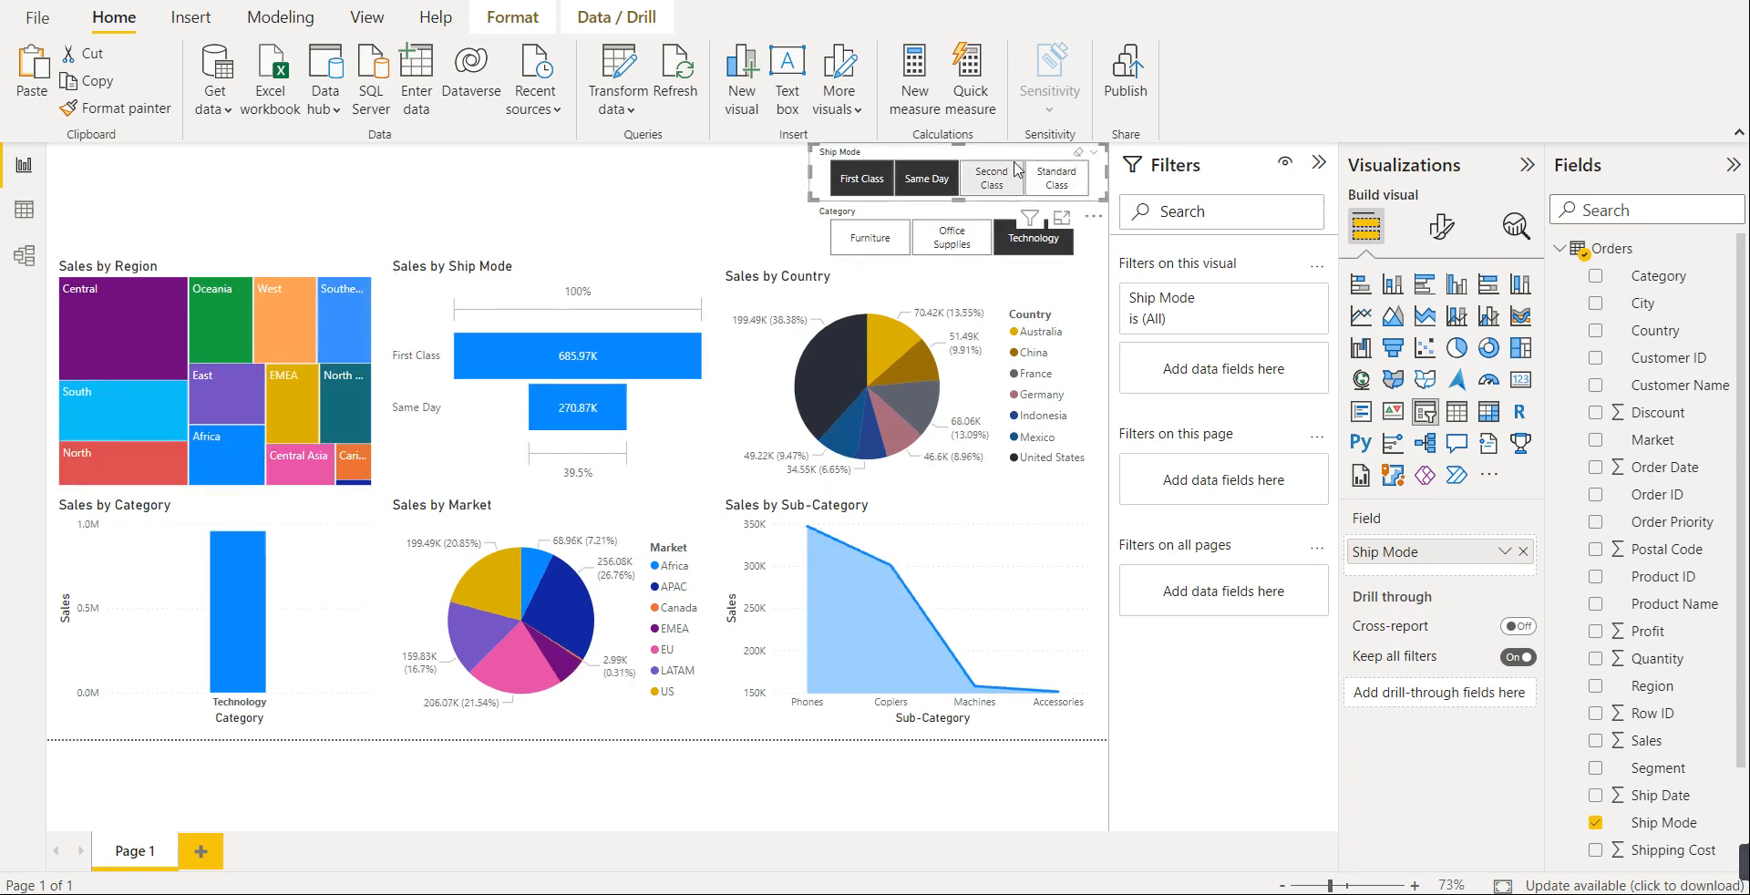
ctrl+click(998, 186)
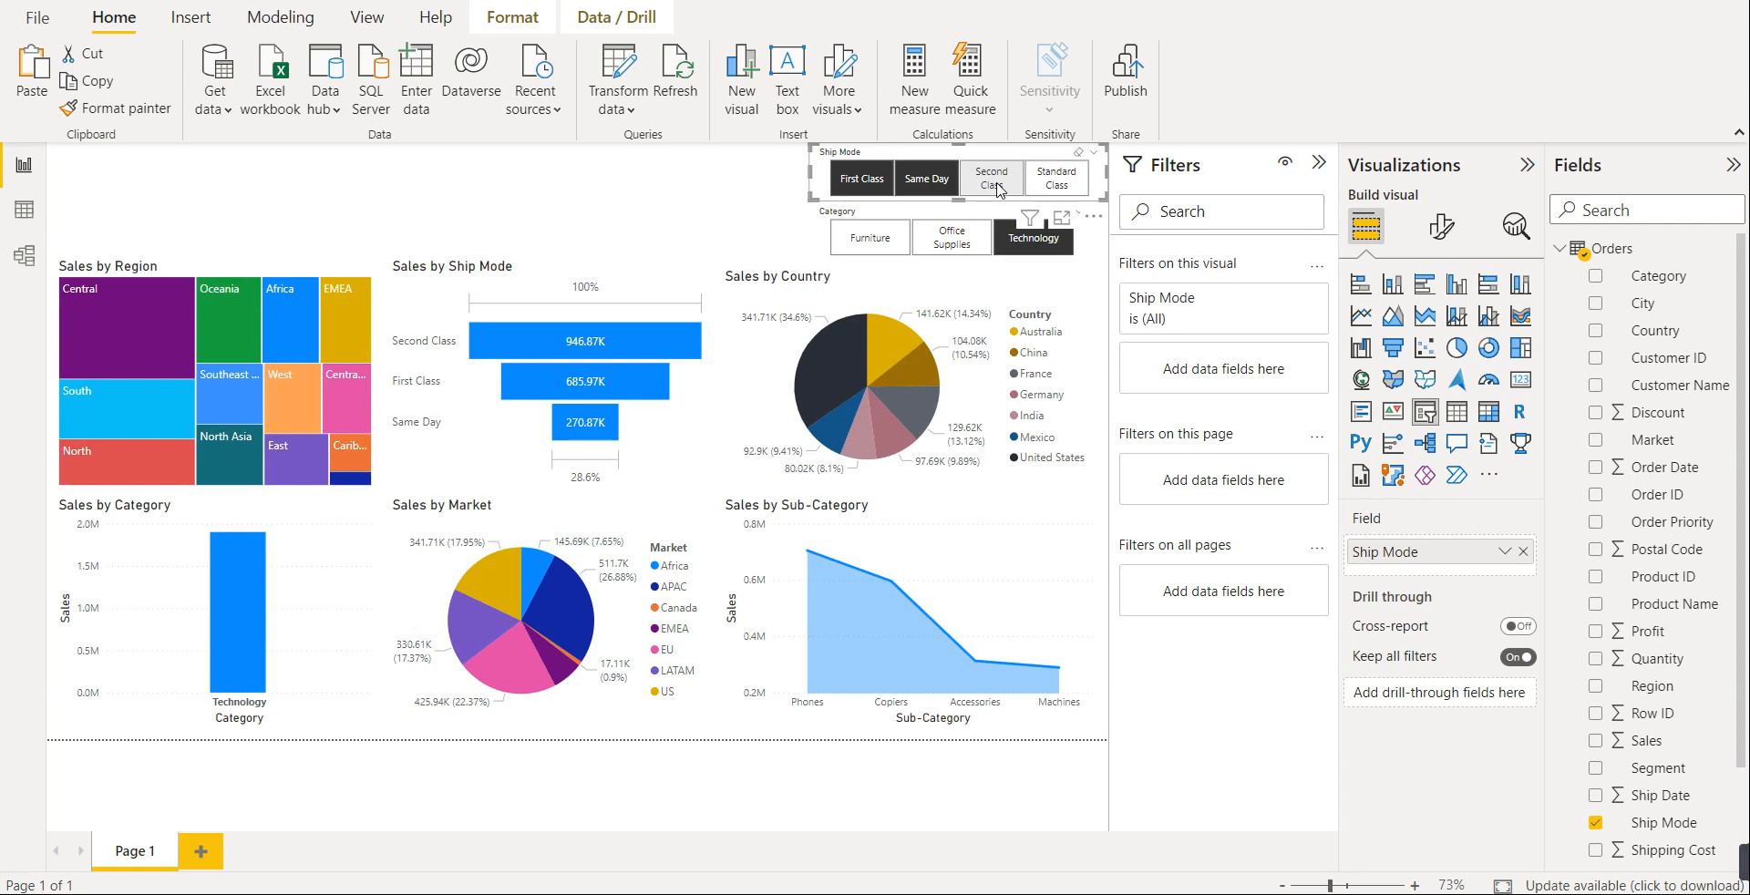
ctrl+click(1060, 187)
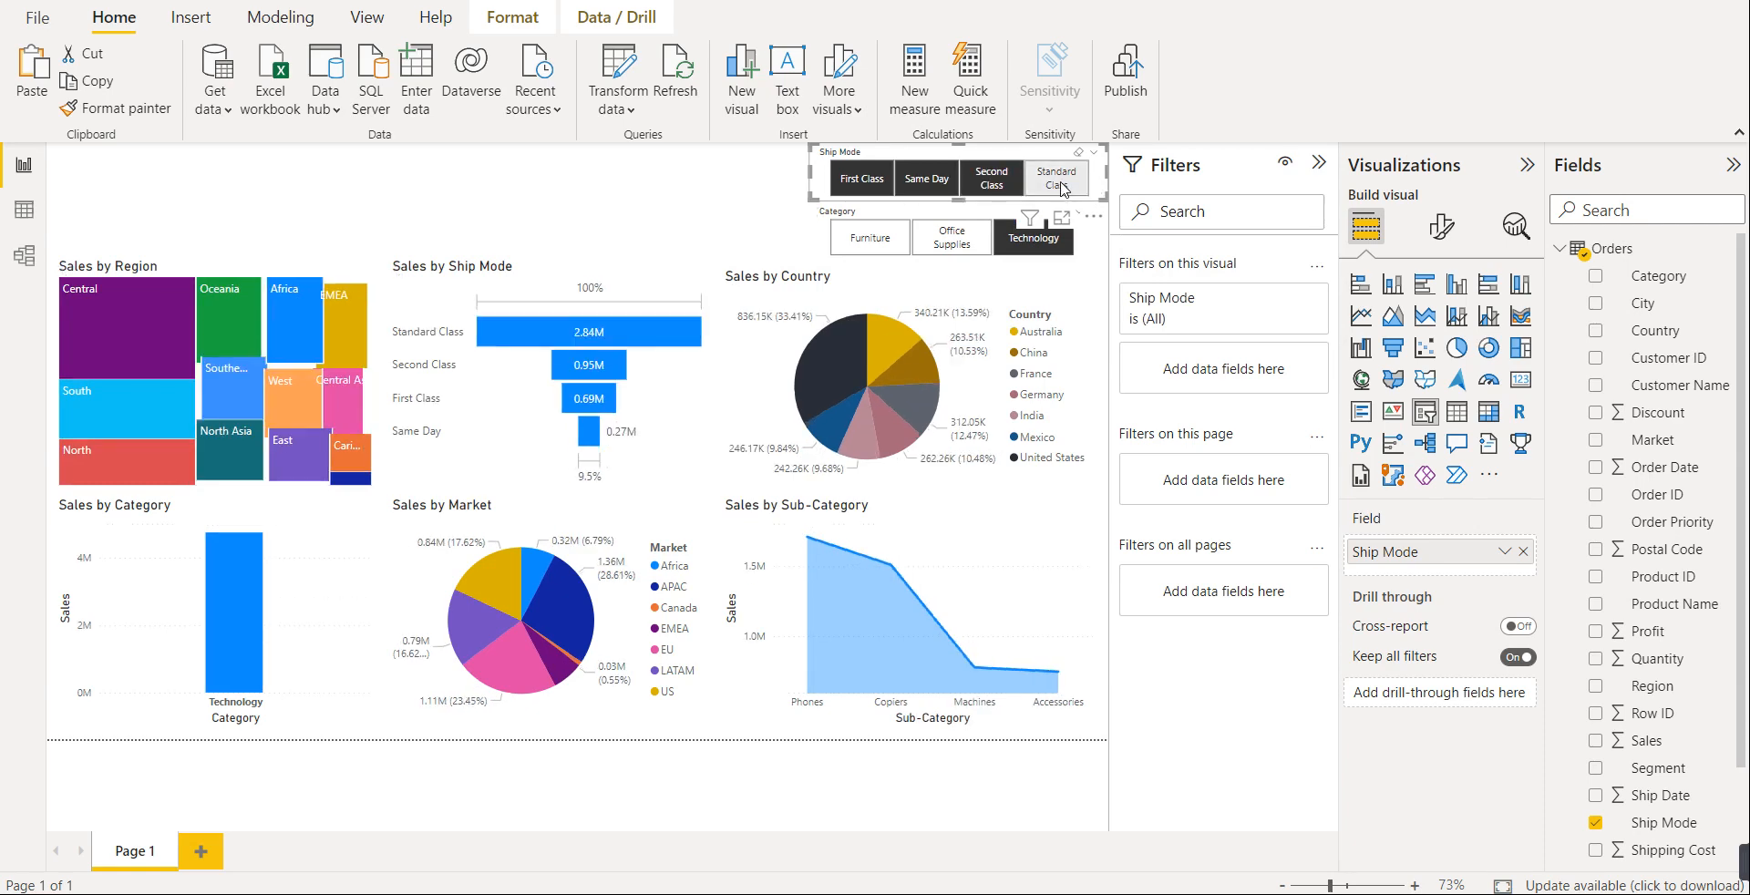
- Add Office Supplies and Furniture to the Category slicer's selection, toggling Furniture off and on again to compare the charts
click(948, 252)
ctrl+click(948, 252)
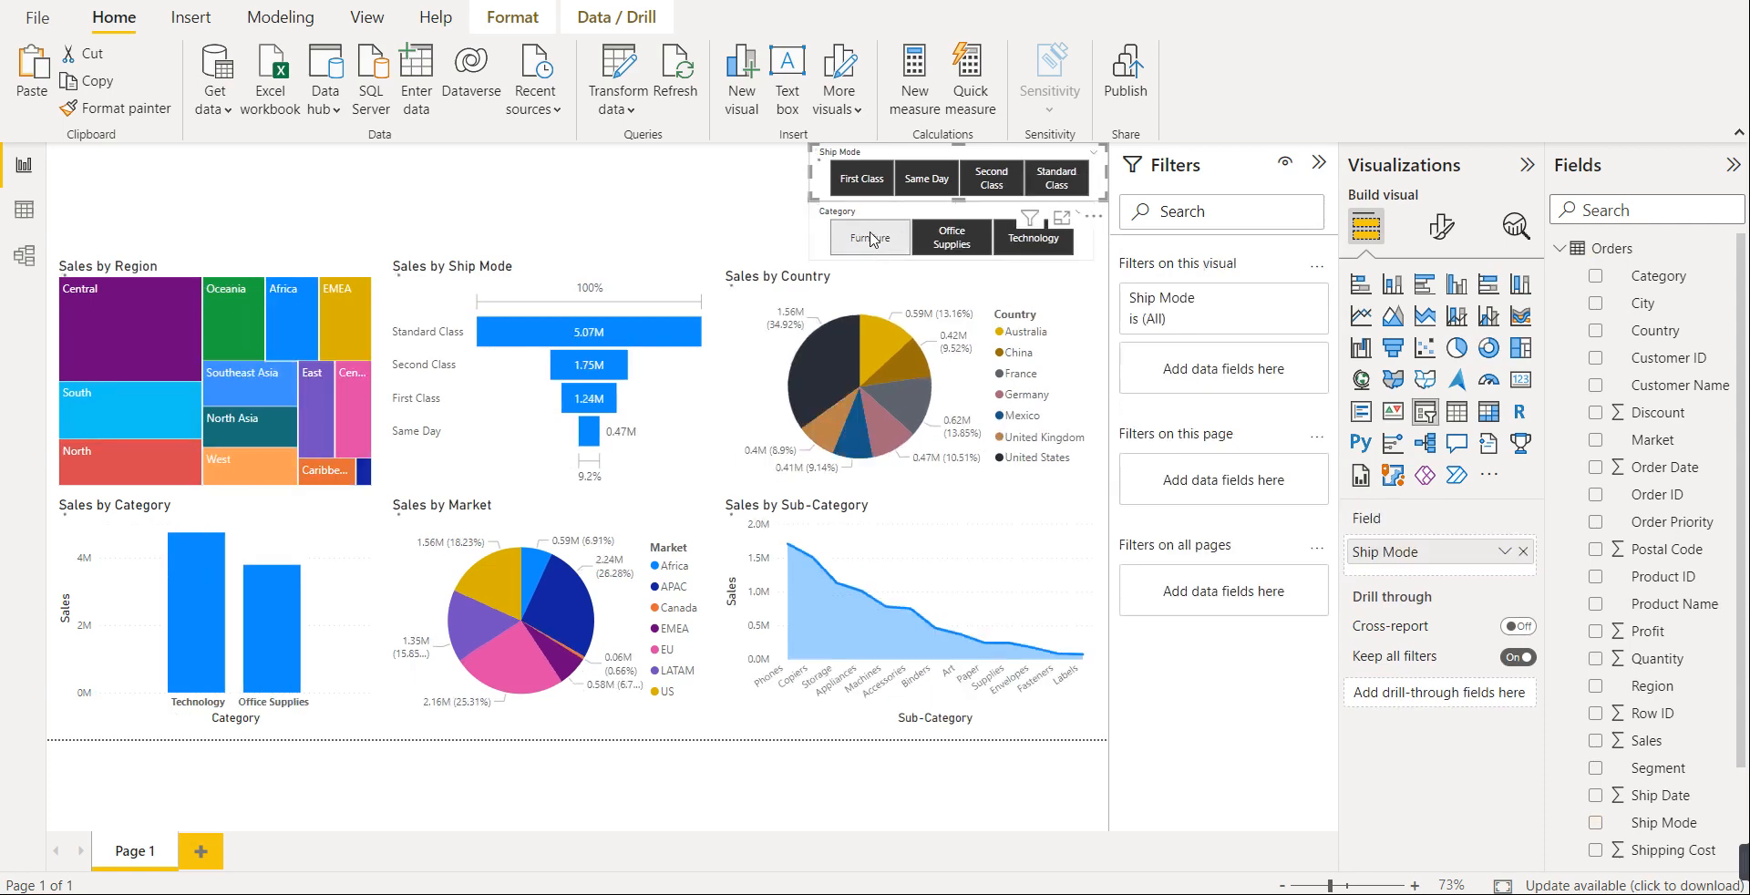
ctrl+click(893, 253)
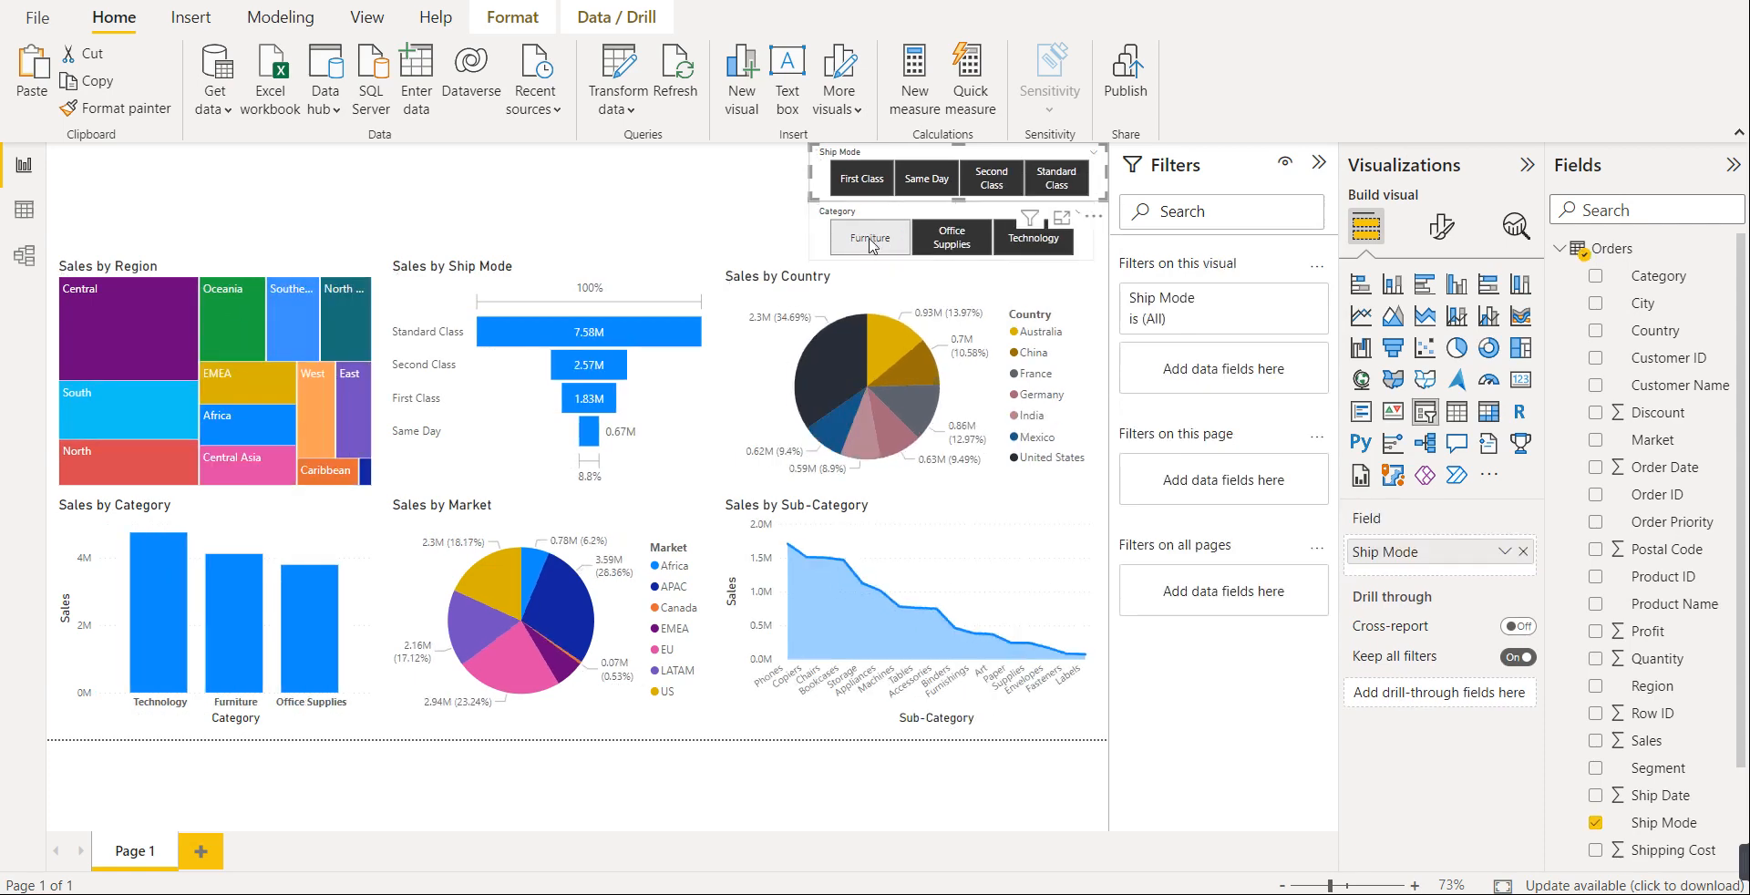
ctrl+click(870, 244)
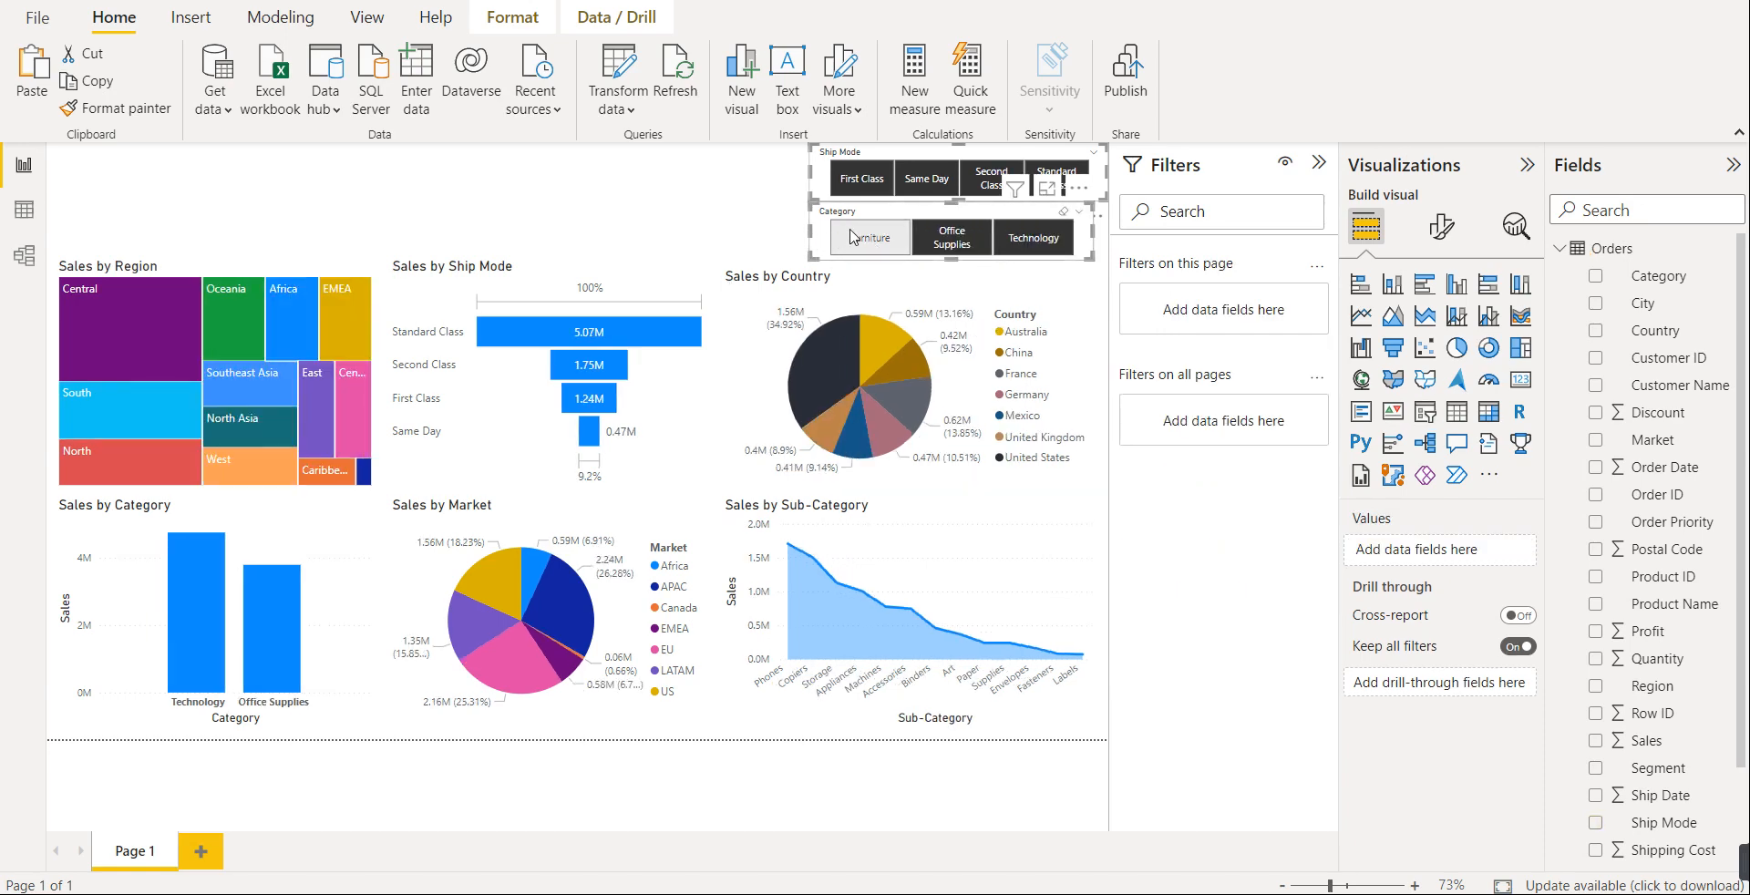
ctrl+click(871, 239)
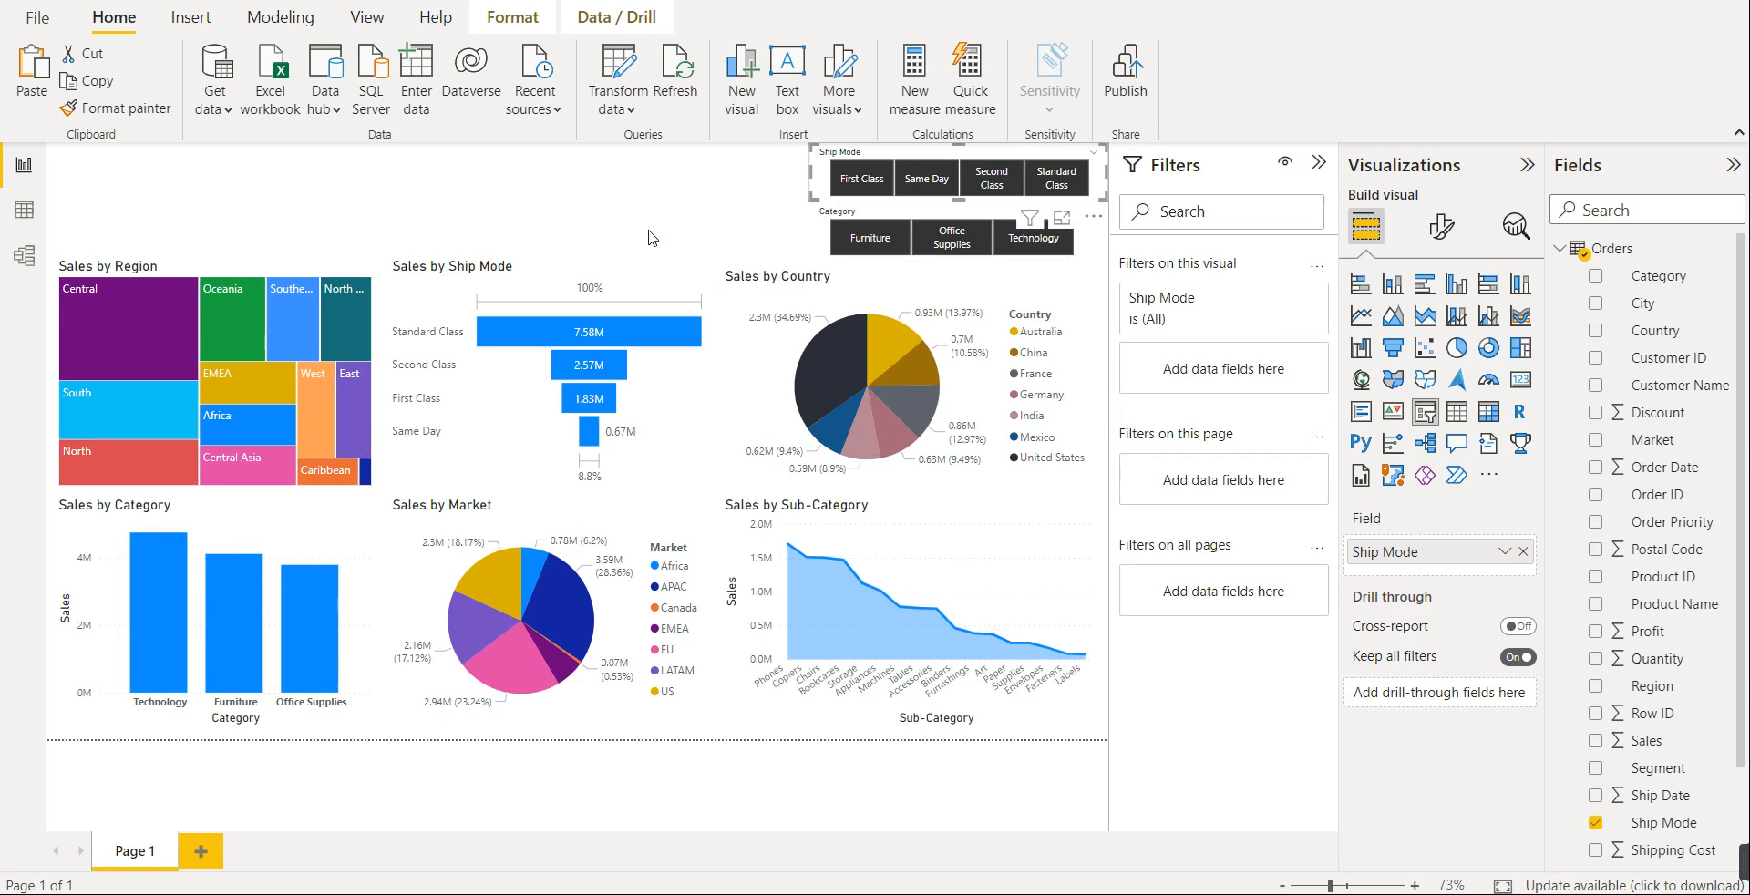
- Add a new slicer, shrink its height and width, and place it just left of the Ship Mode and Category slicers
click(544, 175)
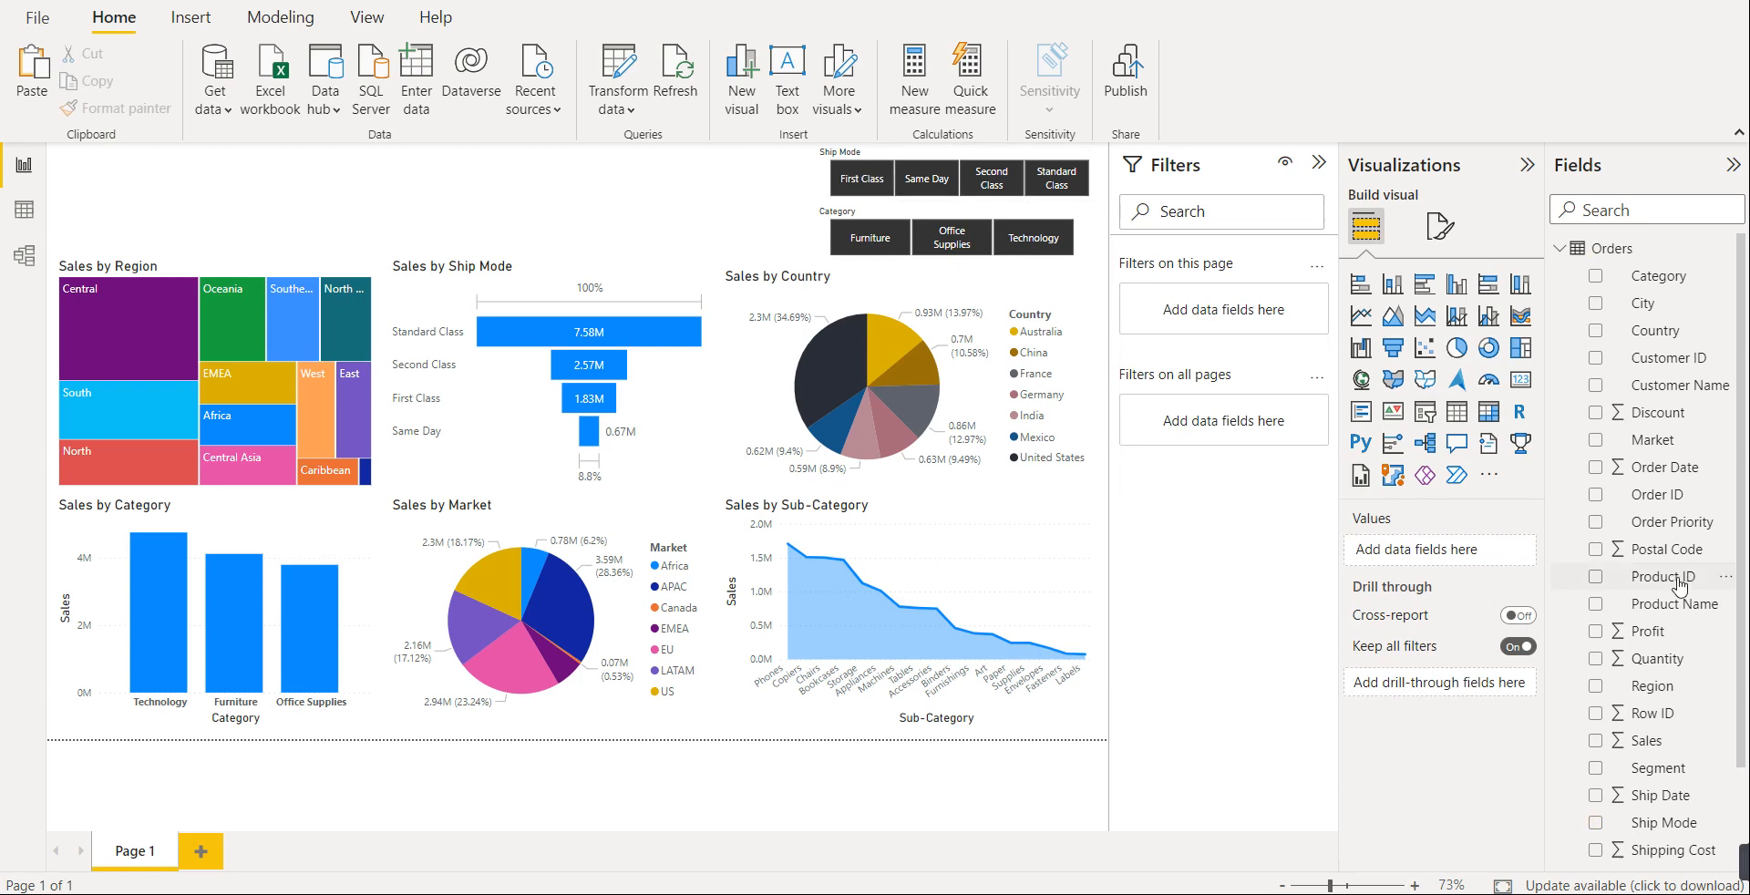
click(1424, 414)
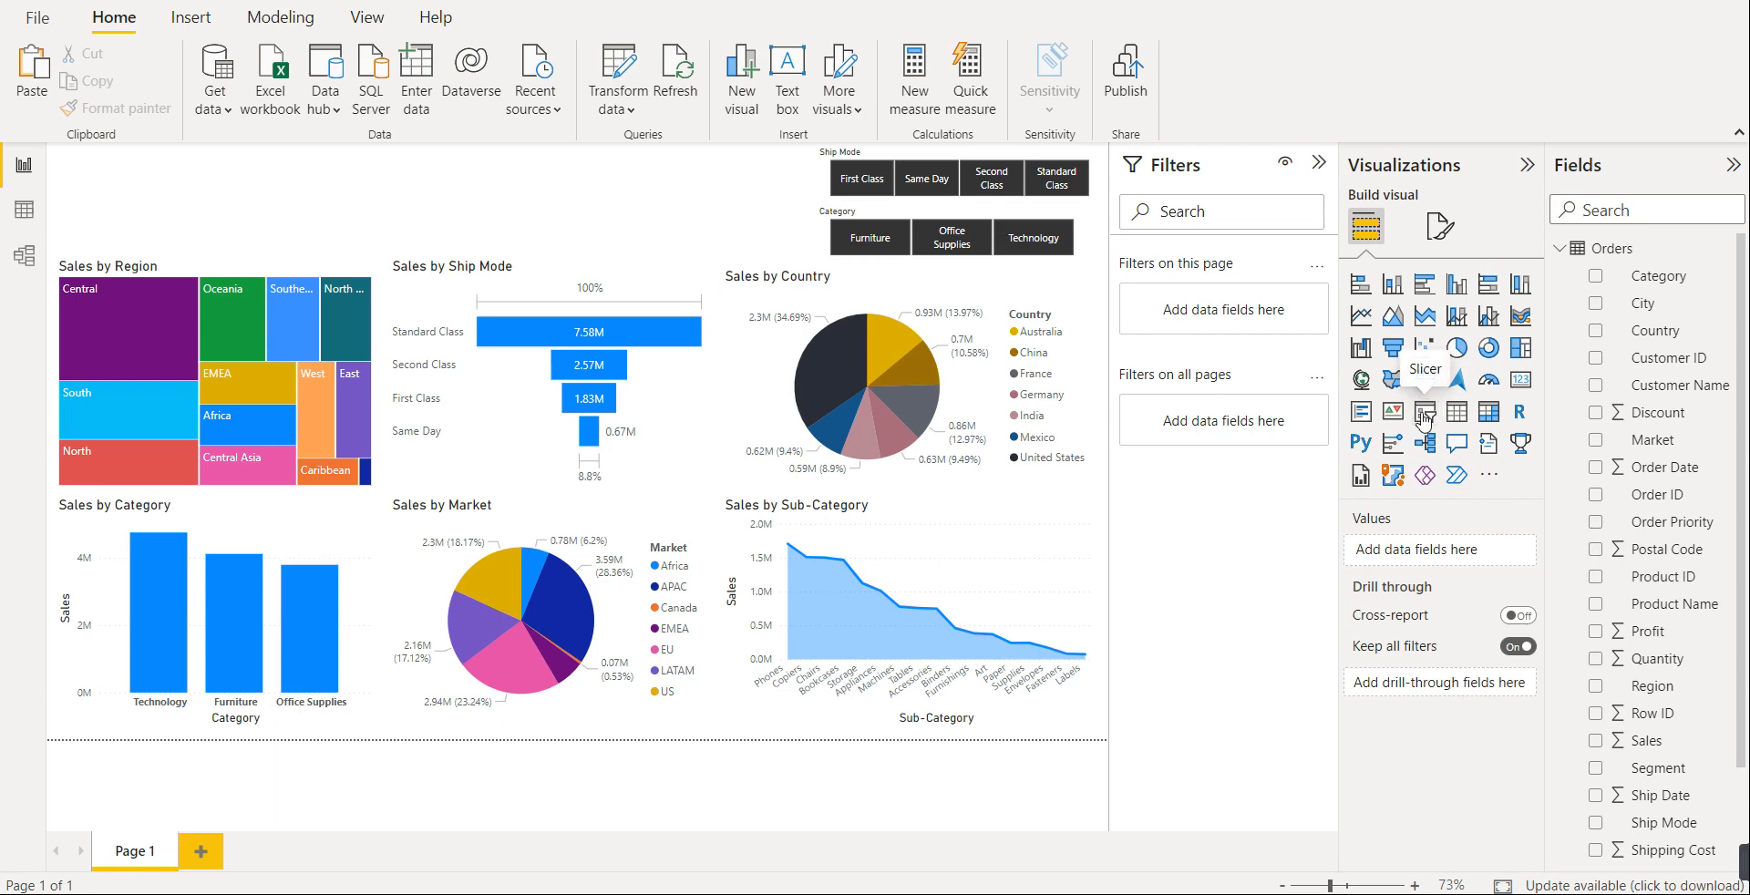
drag(304, 325, 736, 248)
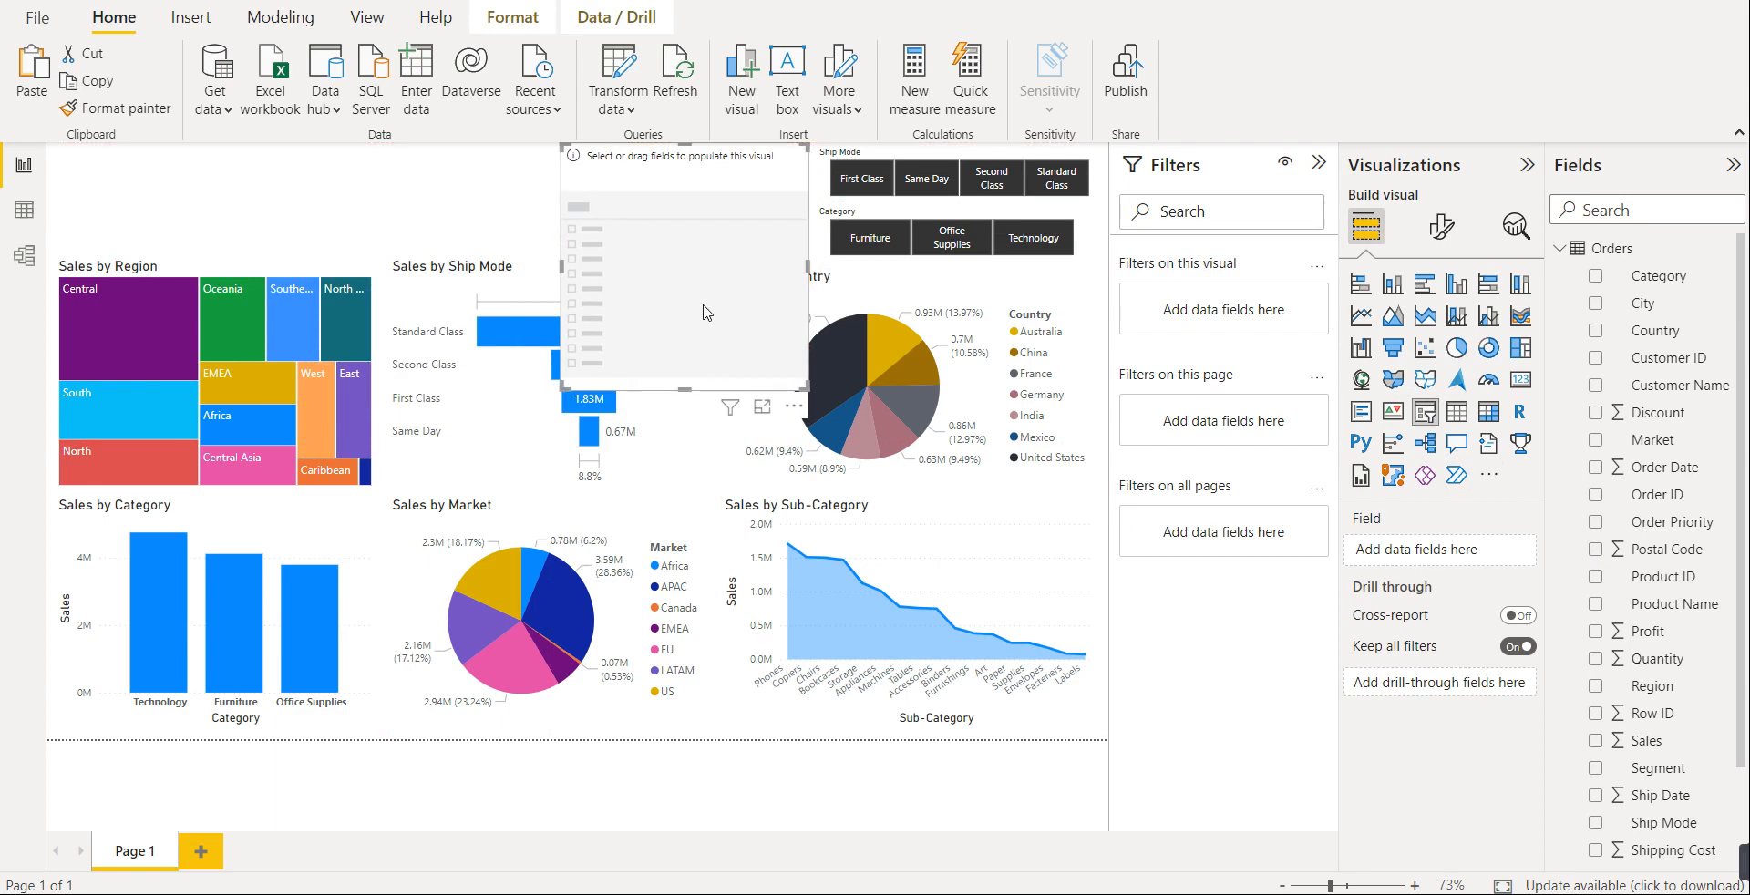
drag(708, 392, 692, 257)
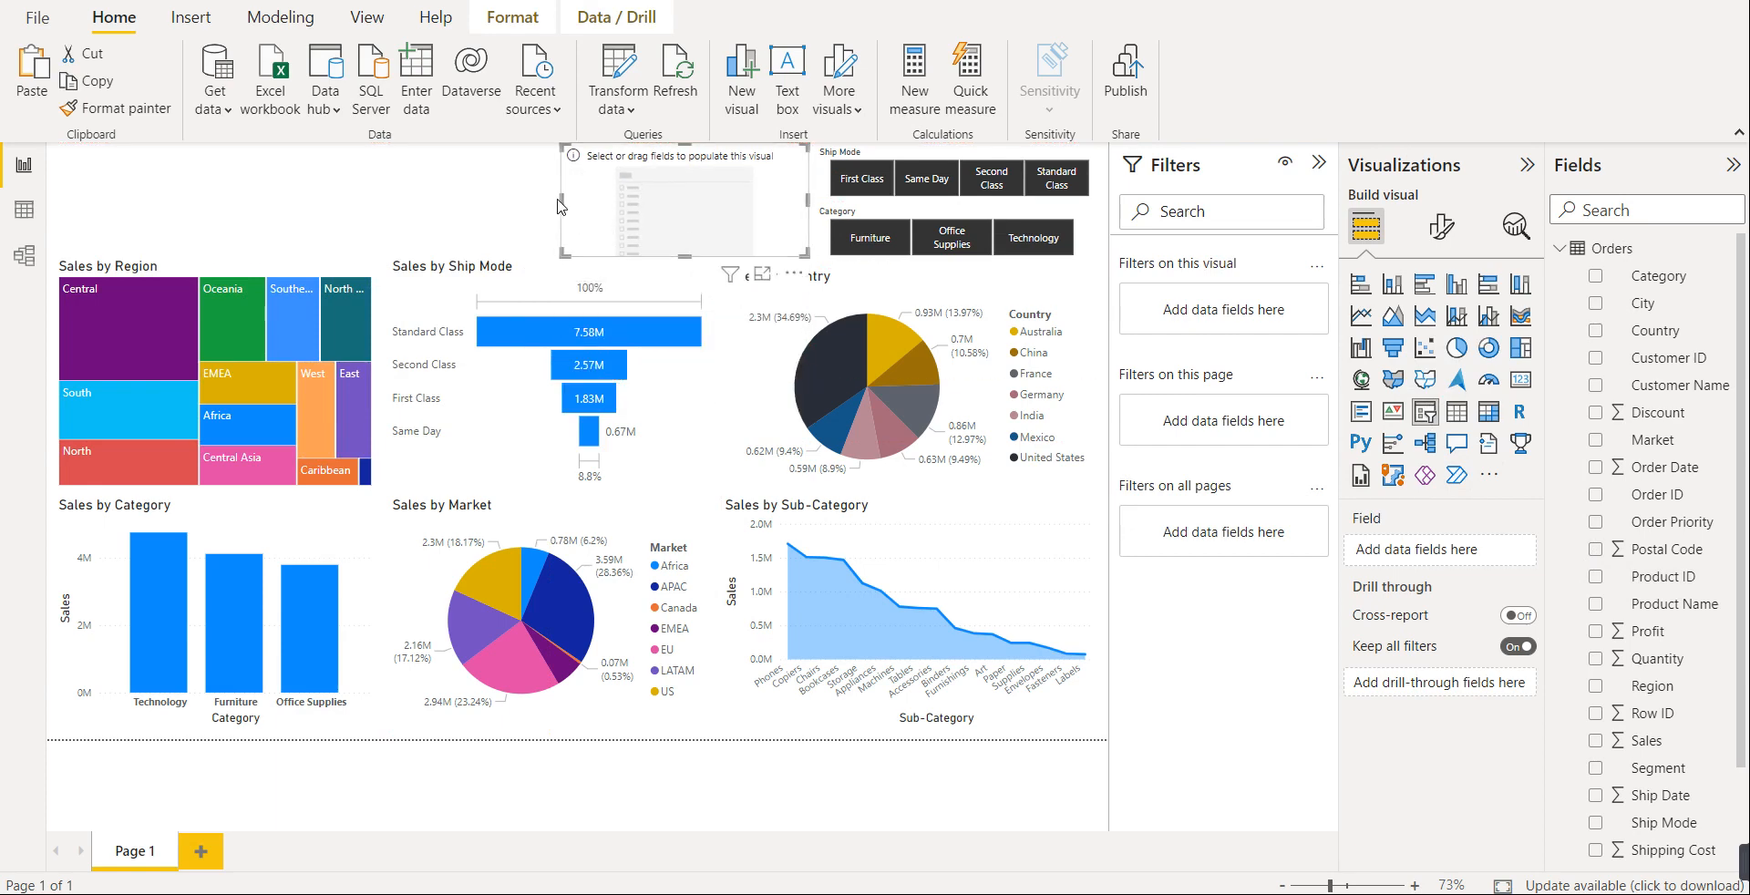
drag(558, 206, 676, 212)
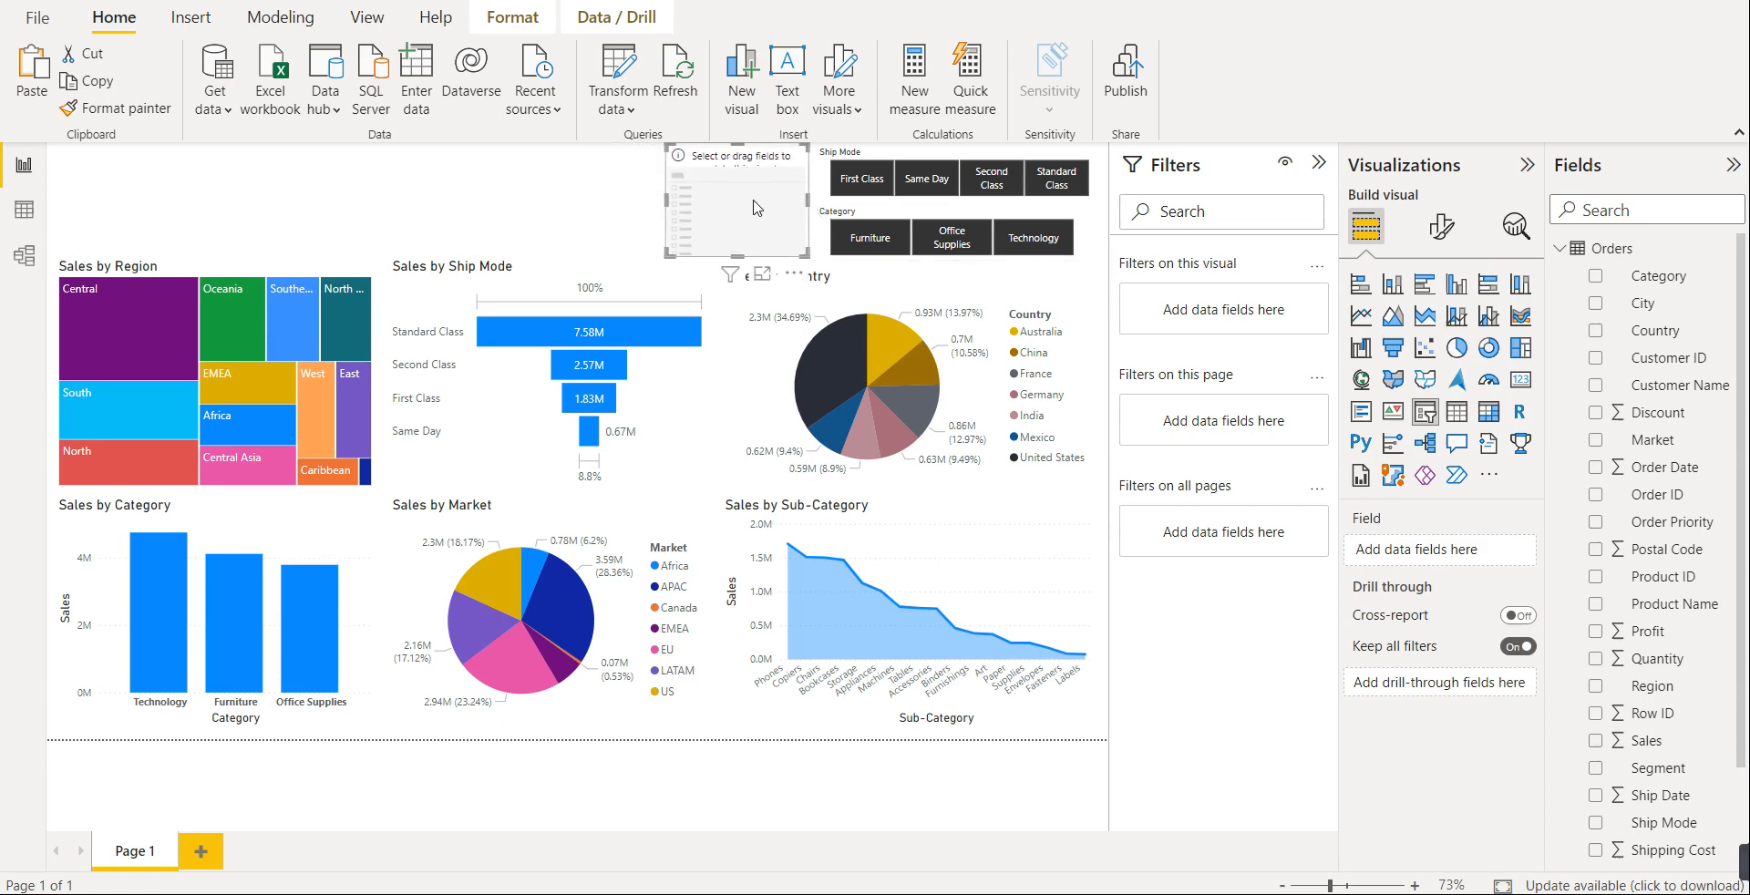
key(Left)
key(Left)
key(Left)
key(Left)
key(Left)
key(Left)
key(Left)
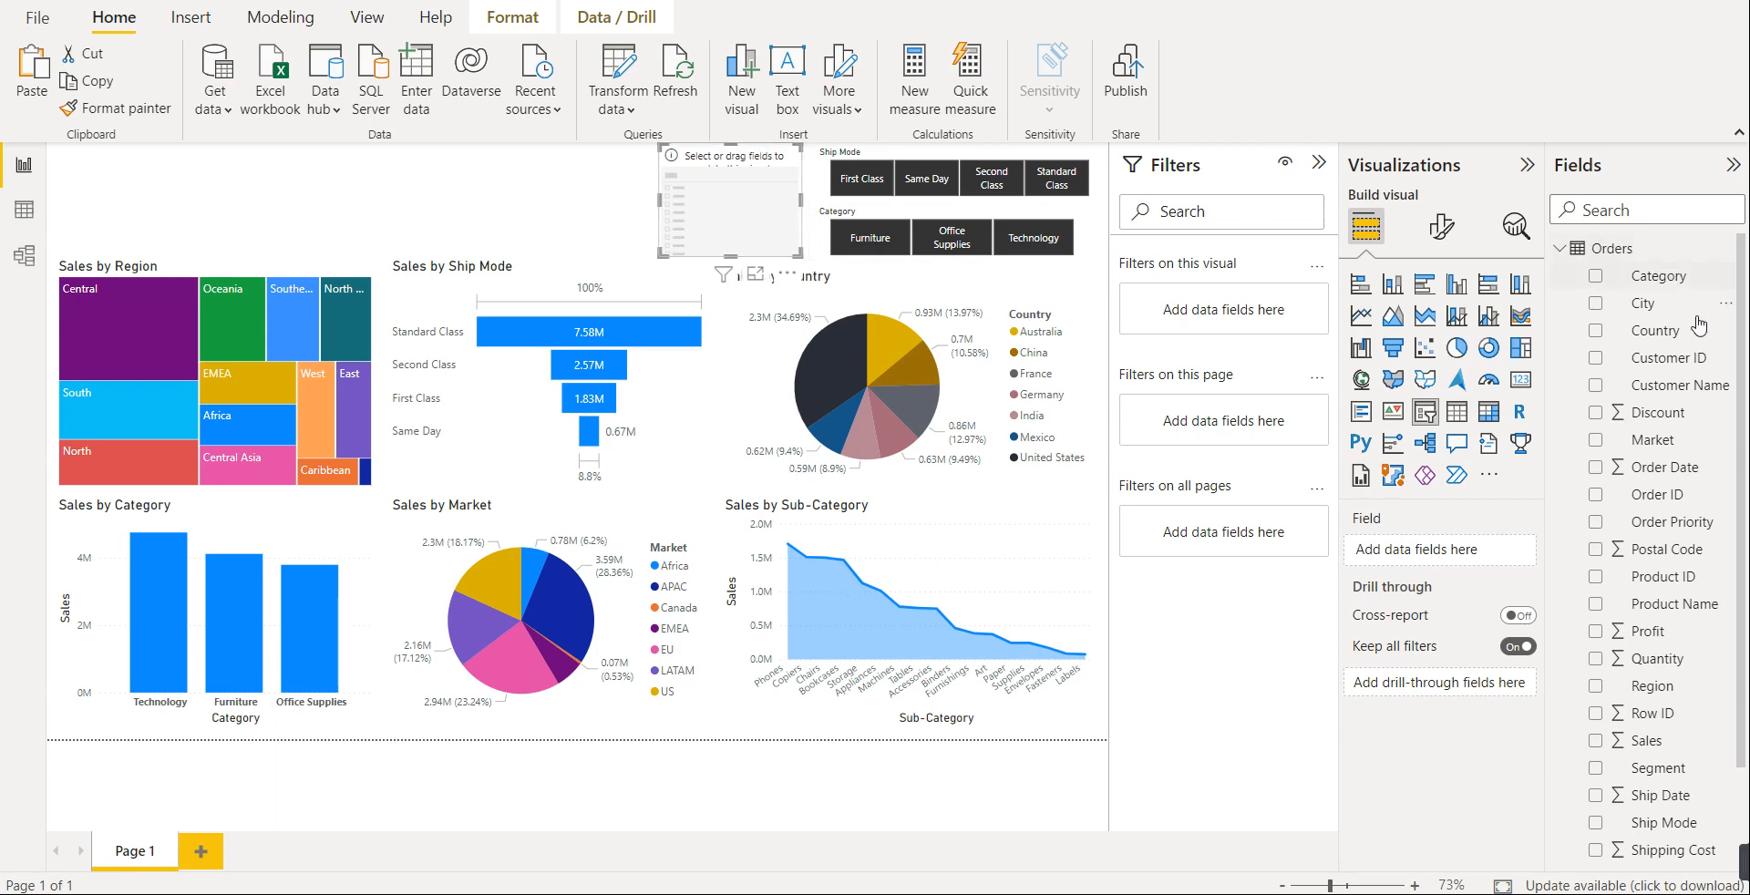
- Fill the new slicer with the Market field and look through its list of markets
scroll(1657, 735, down, 1)
scroll(1657, 735, down, 3)
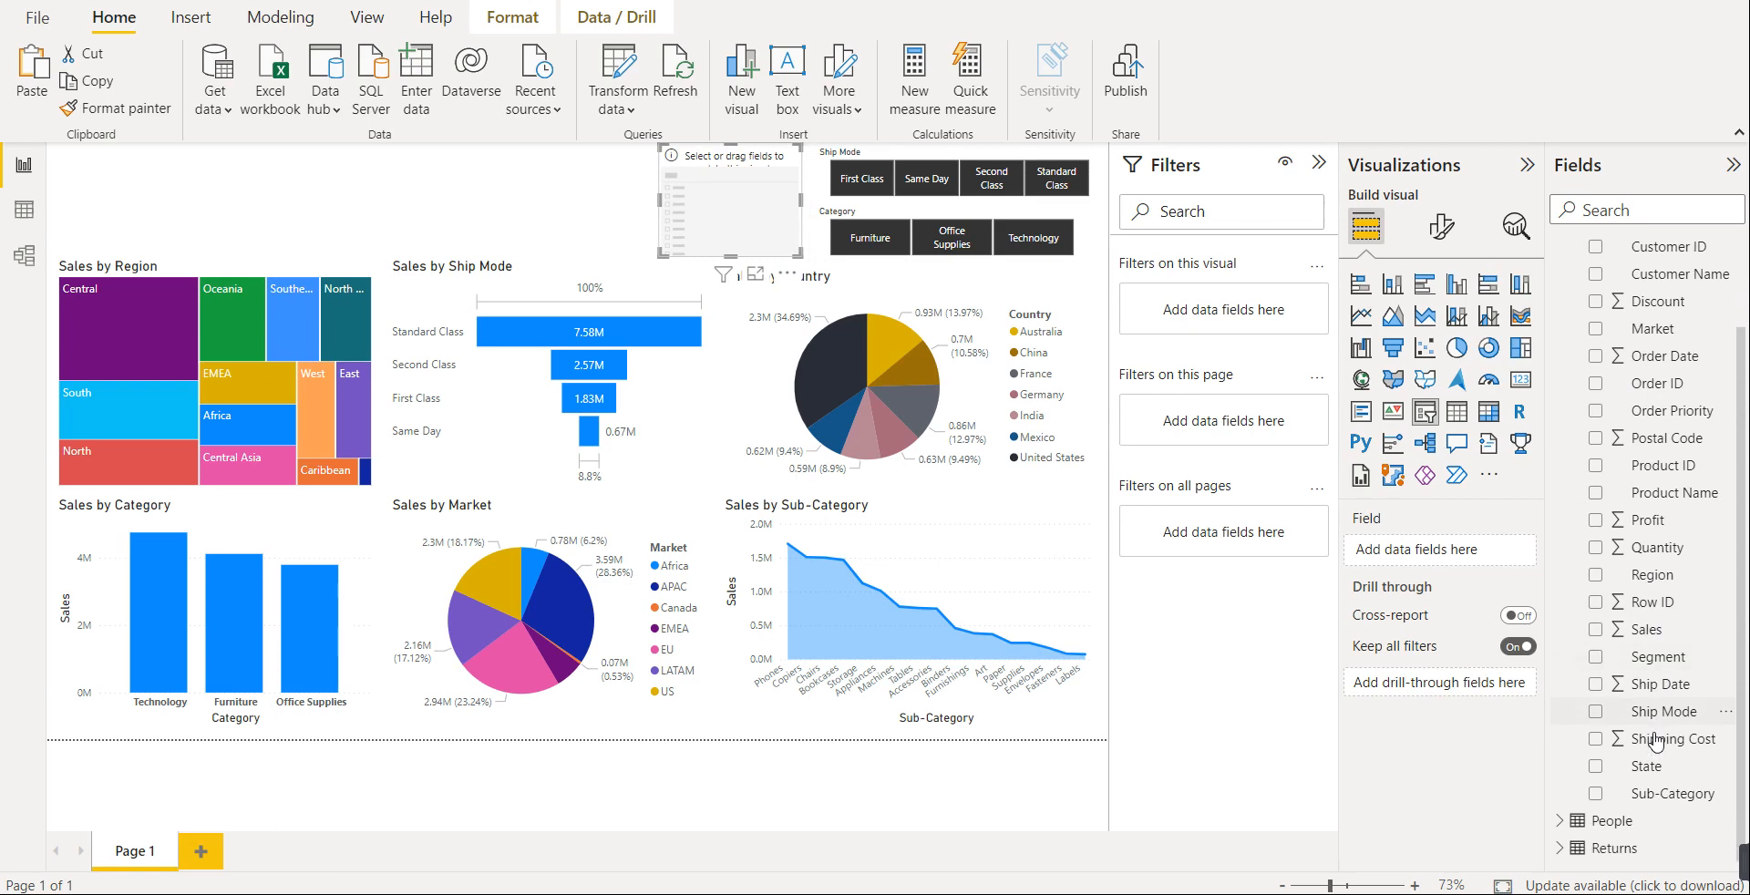
click(1596, 328)
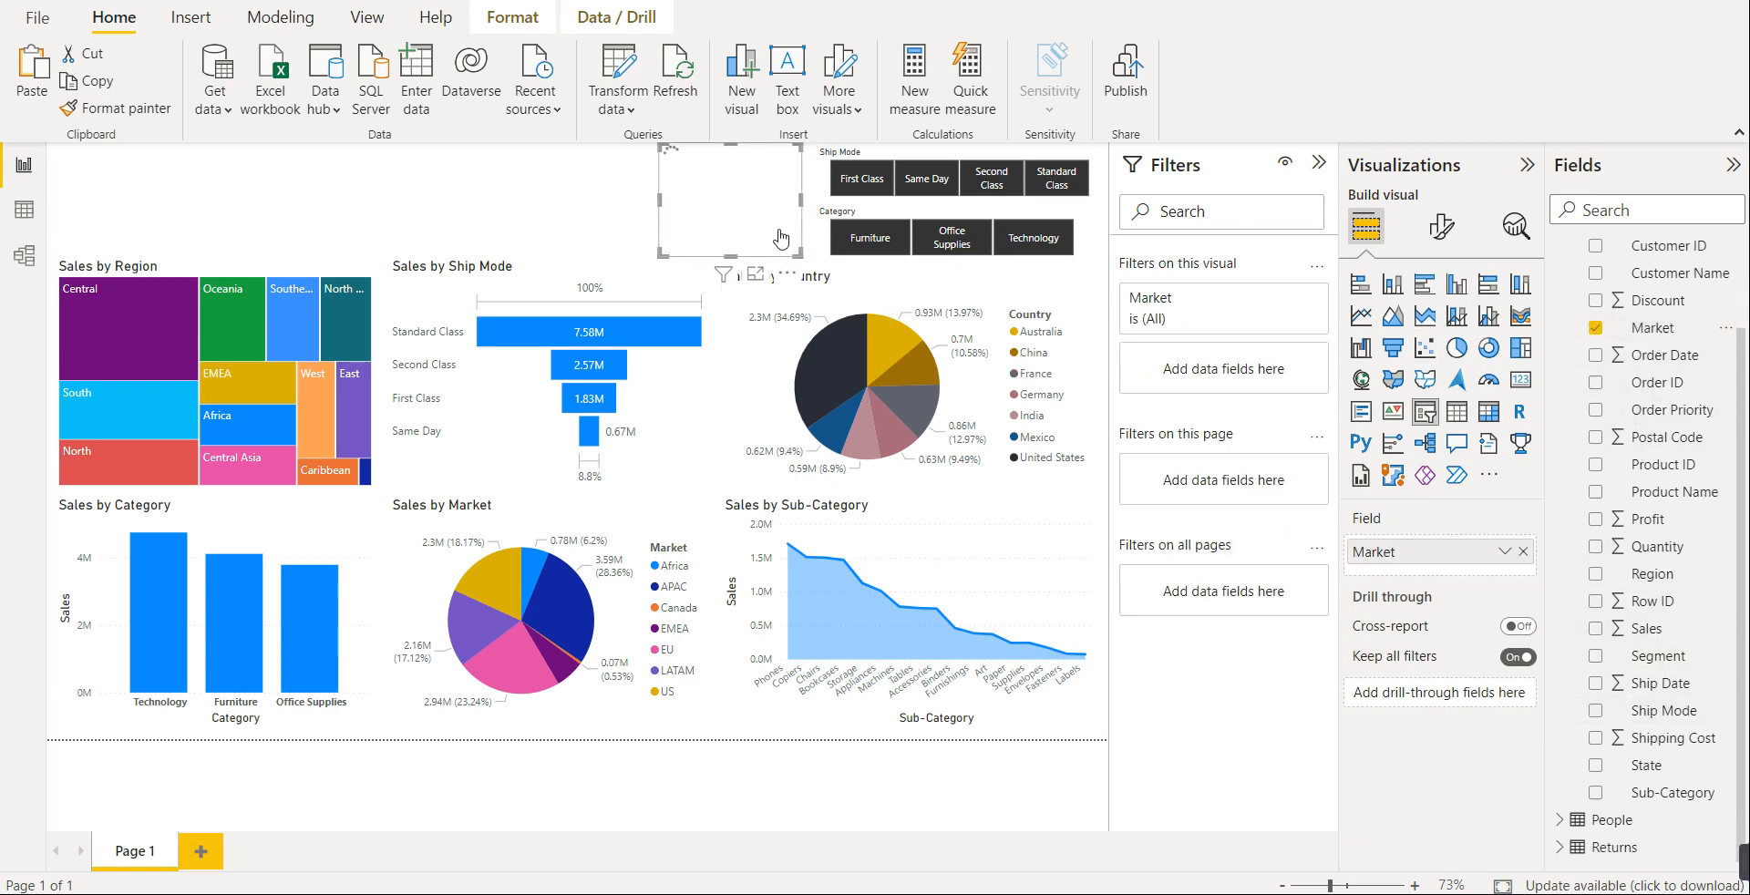
scroll(775, 220, down, 1)
scroll(776, 220, down, 2)
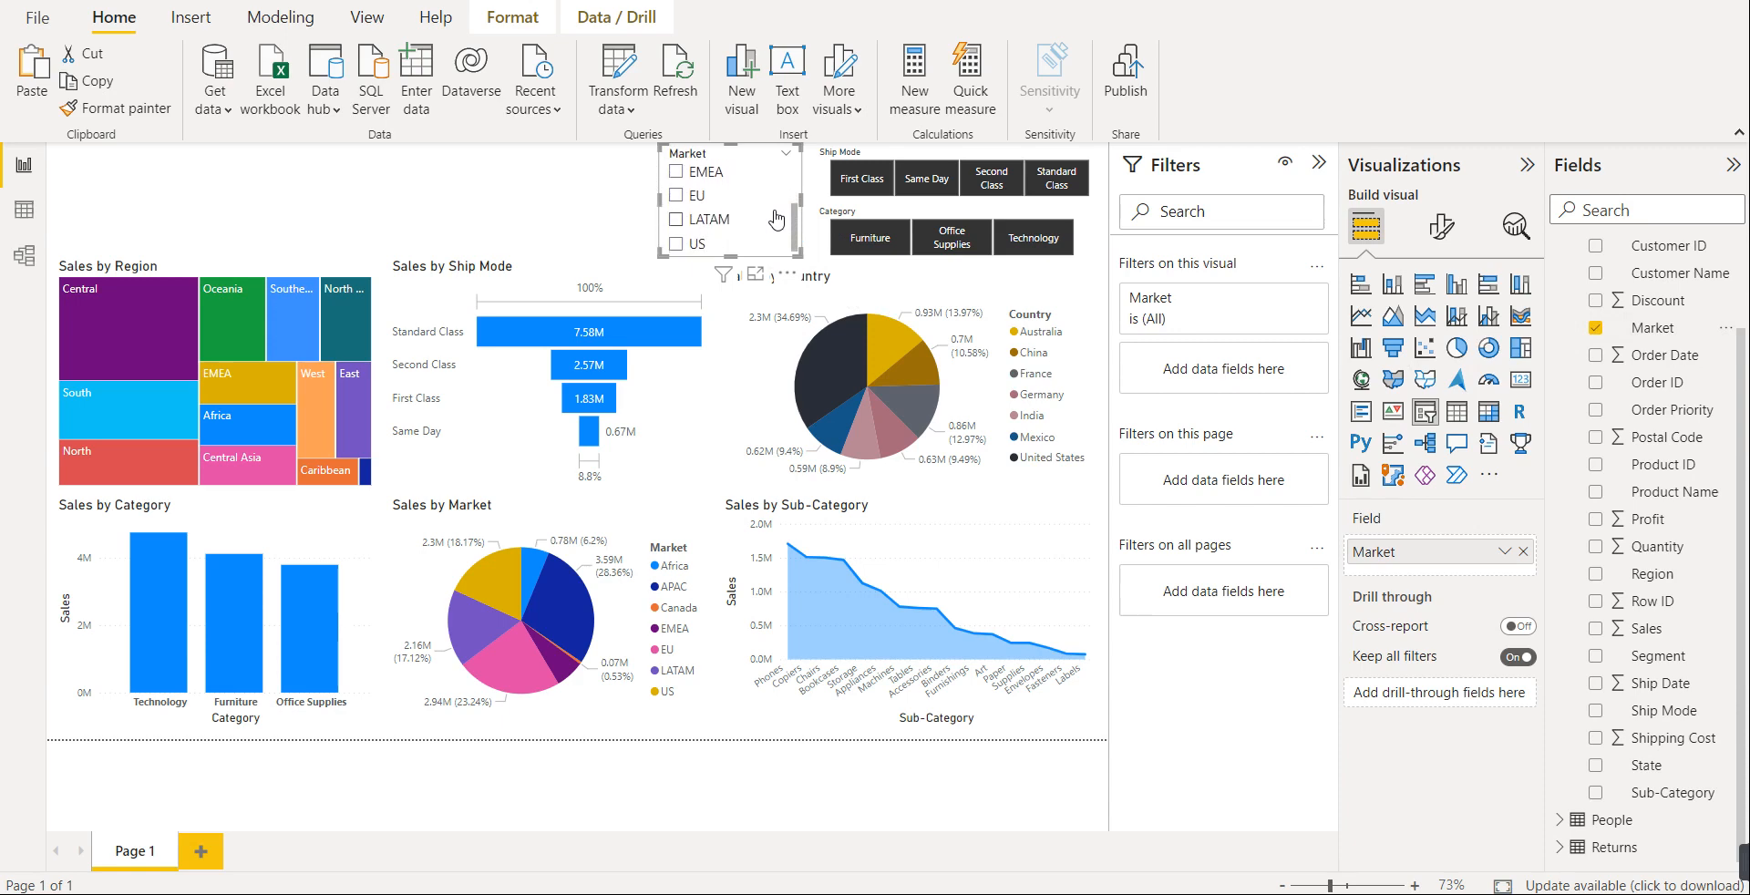
scroll(773, 217, up, 4)
scroll(772, 217, up, 1)
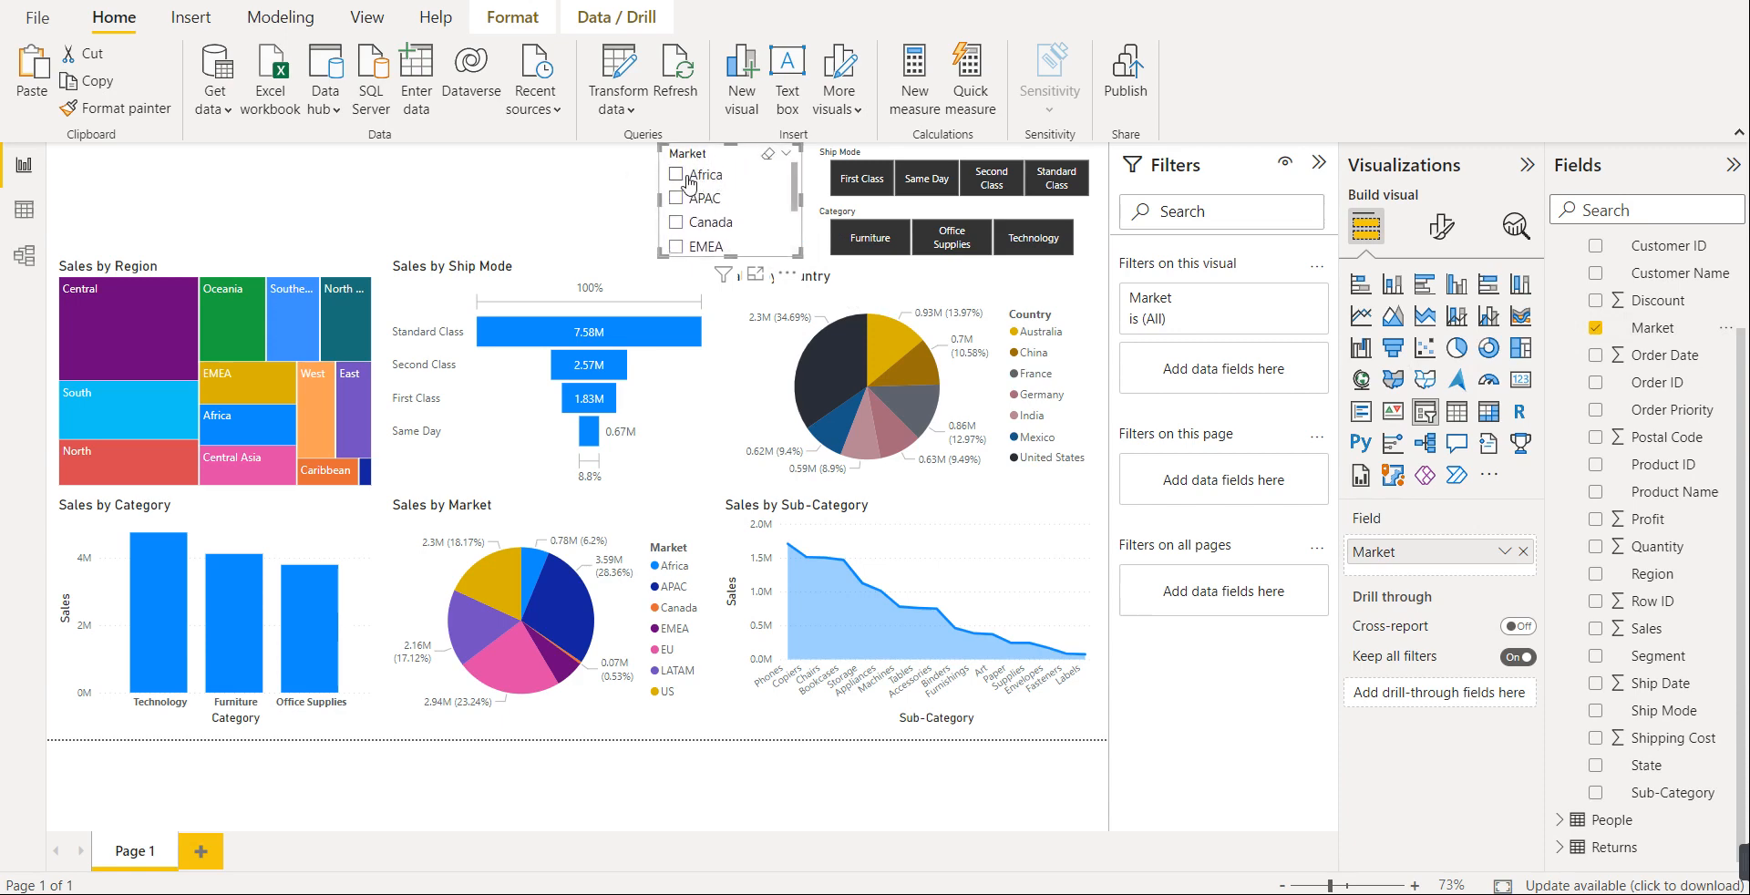
- Try APAC together with Africa in the Market slicer, settle on APAC alone, and shift the slicer slightly lower
click(677, 197)
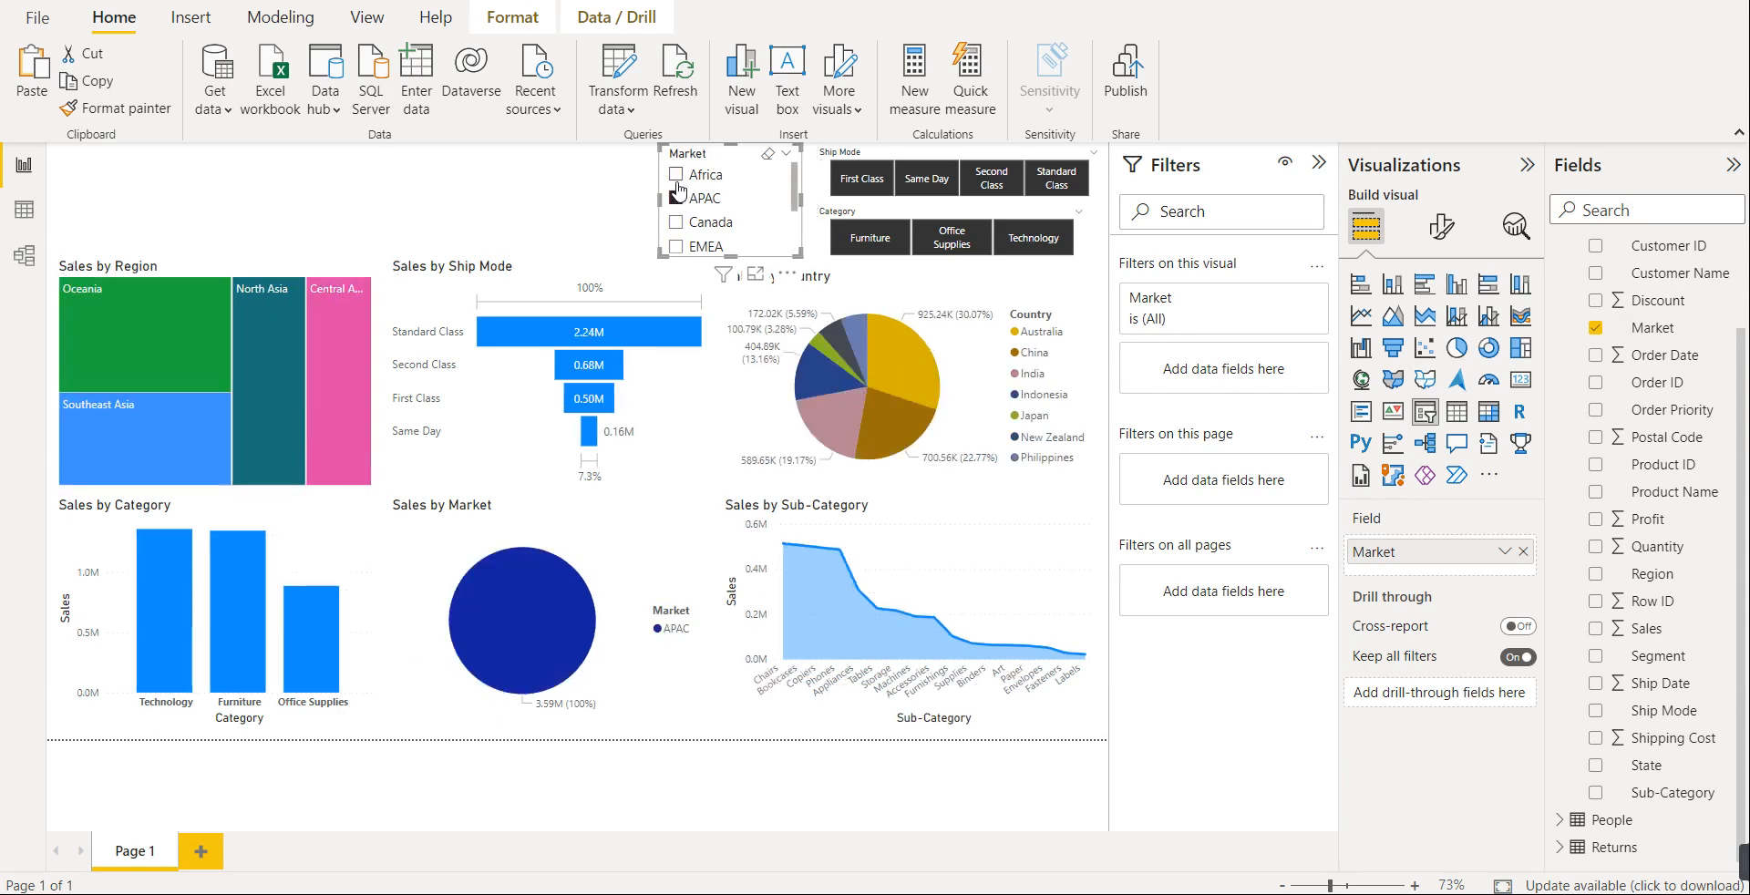
ctrl+click(676, 175)
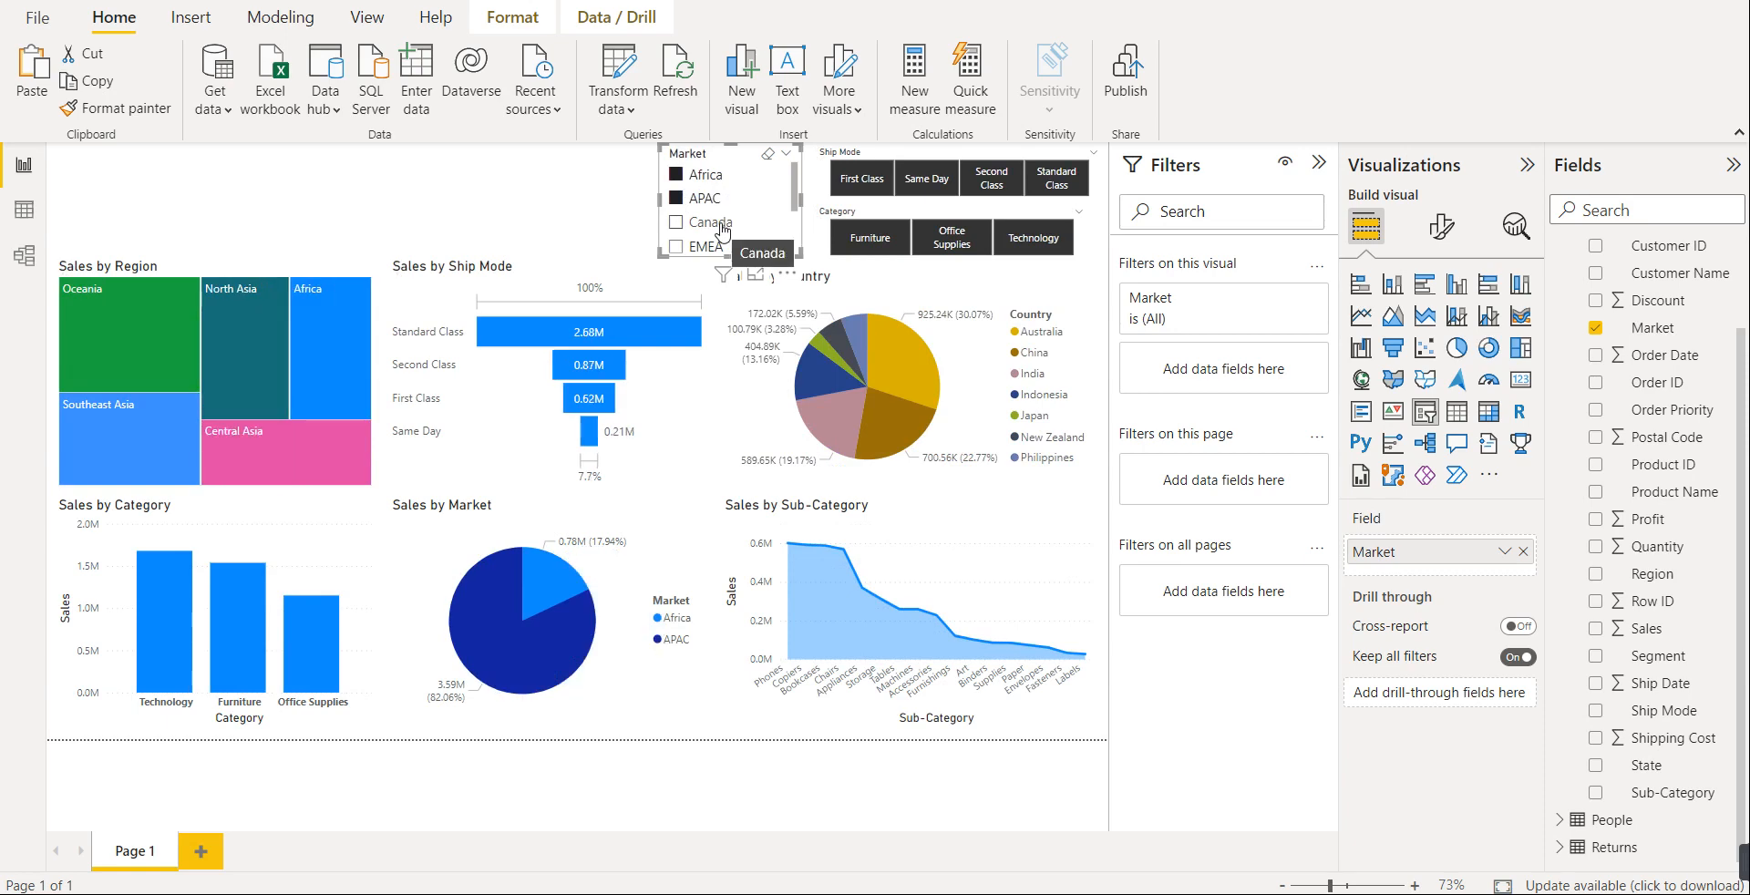
click(676, 175)
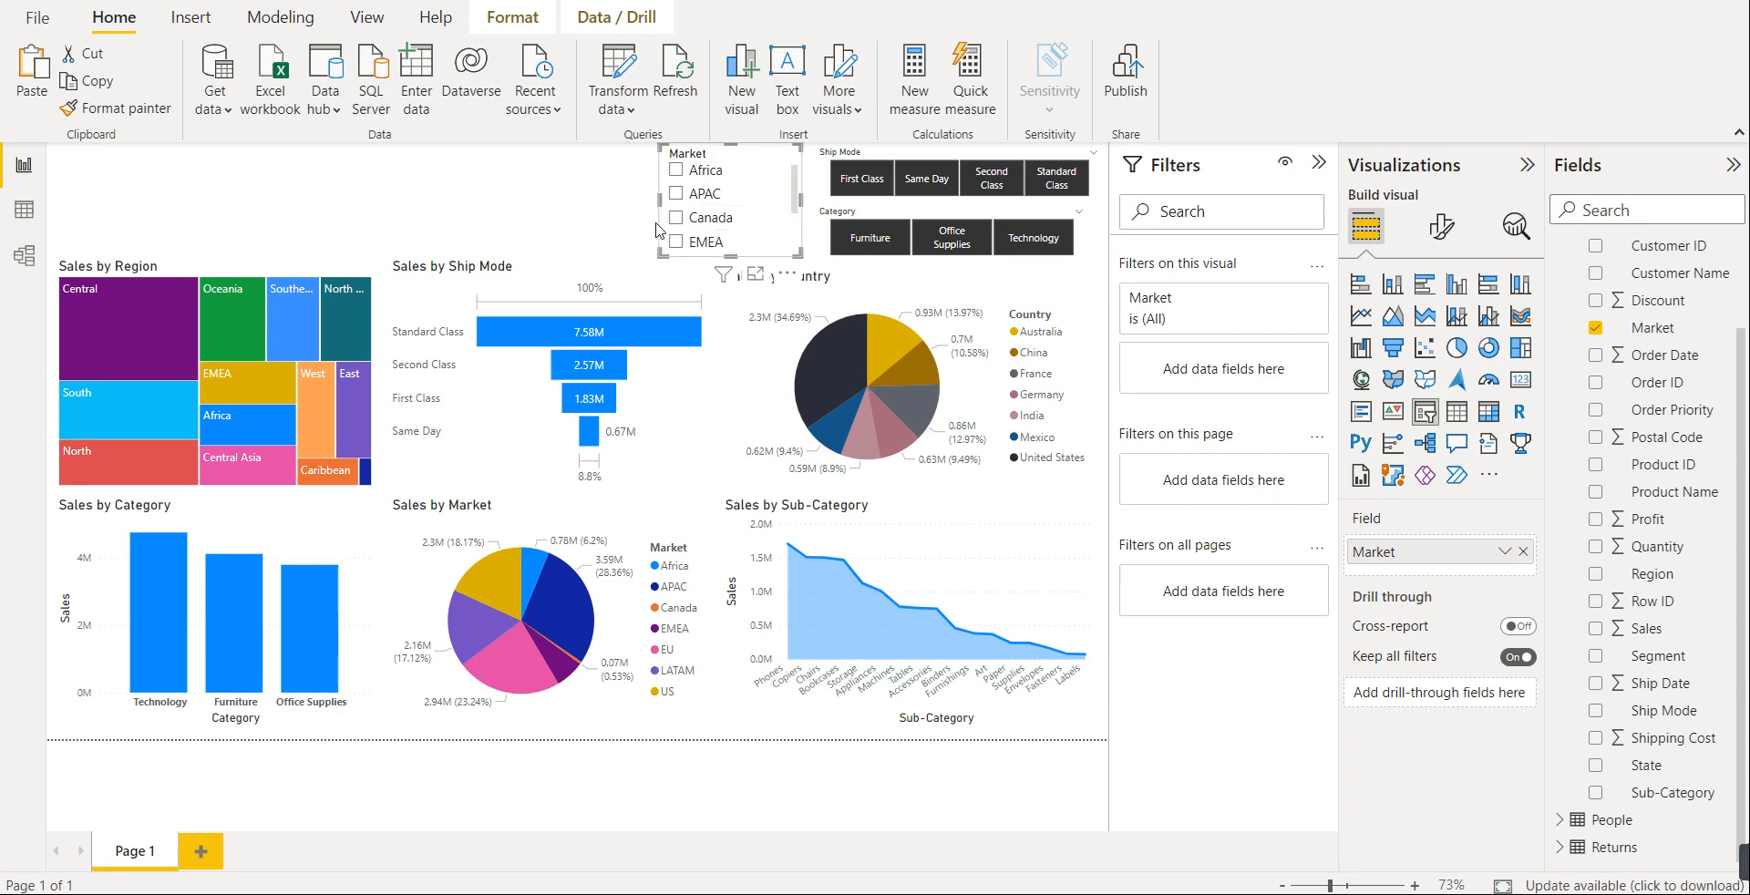
click(745, 188)
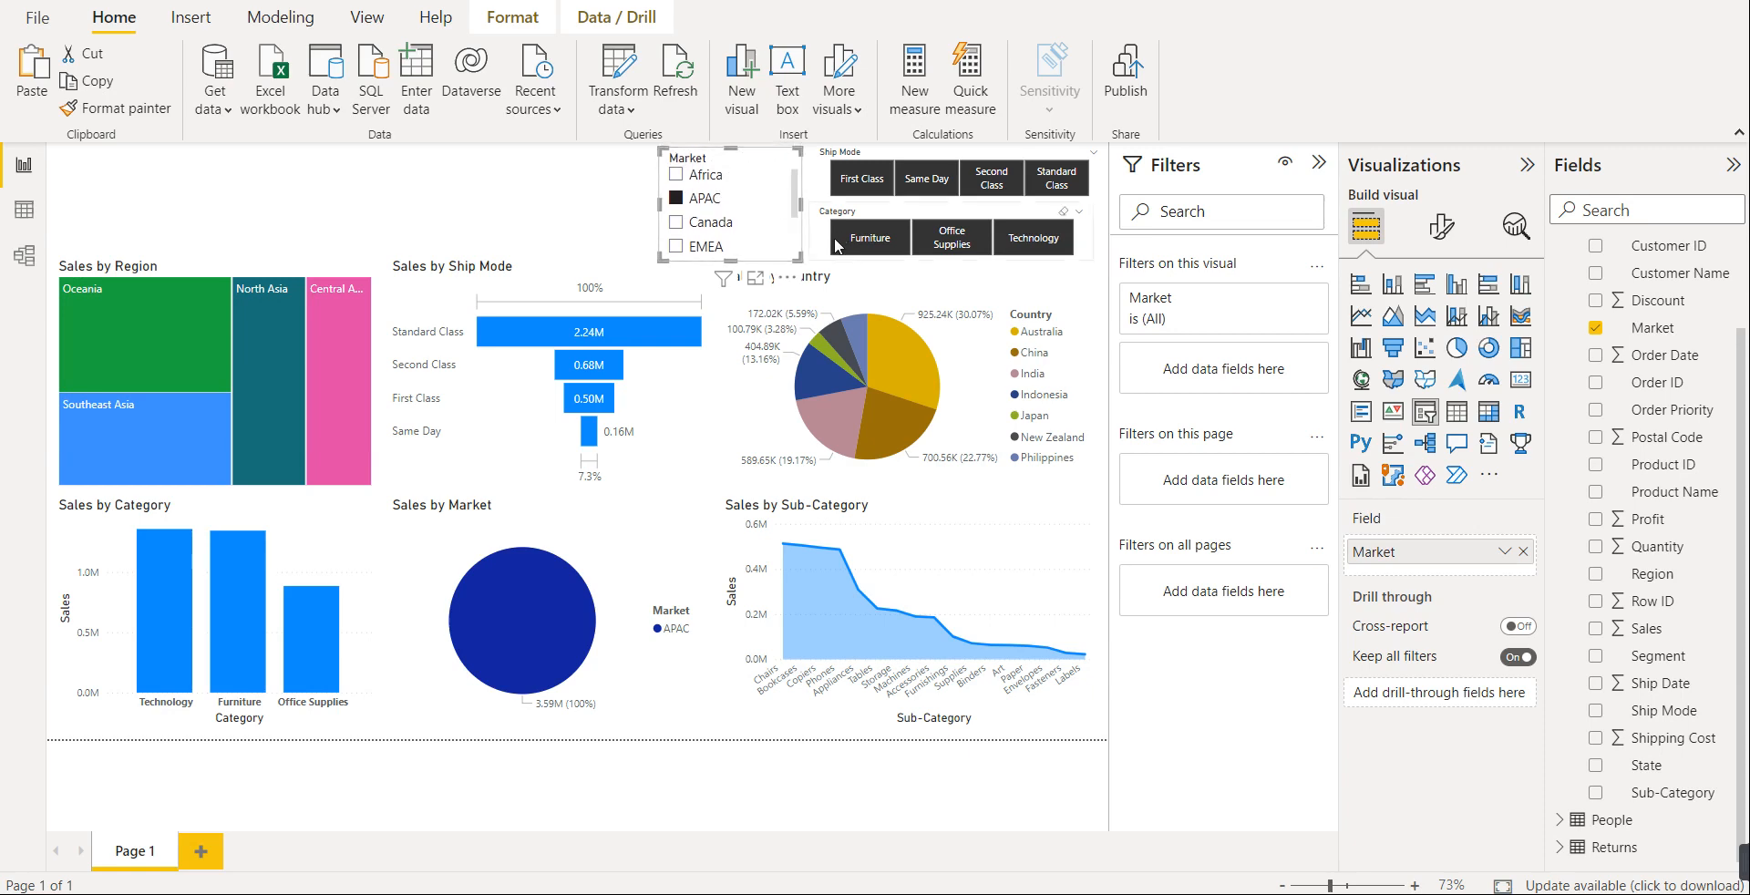
click(729, 319)
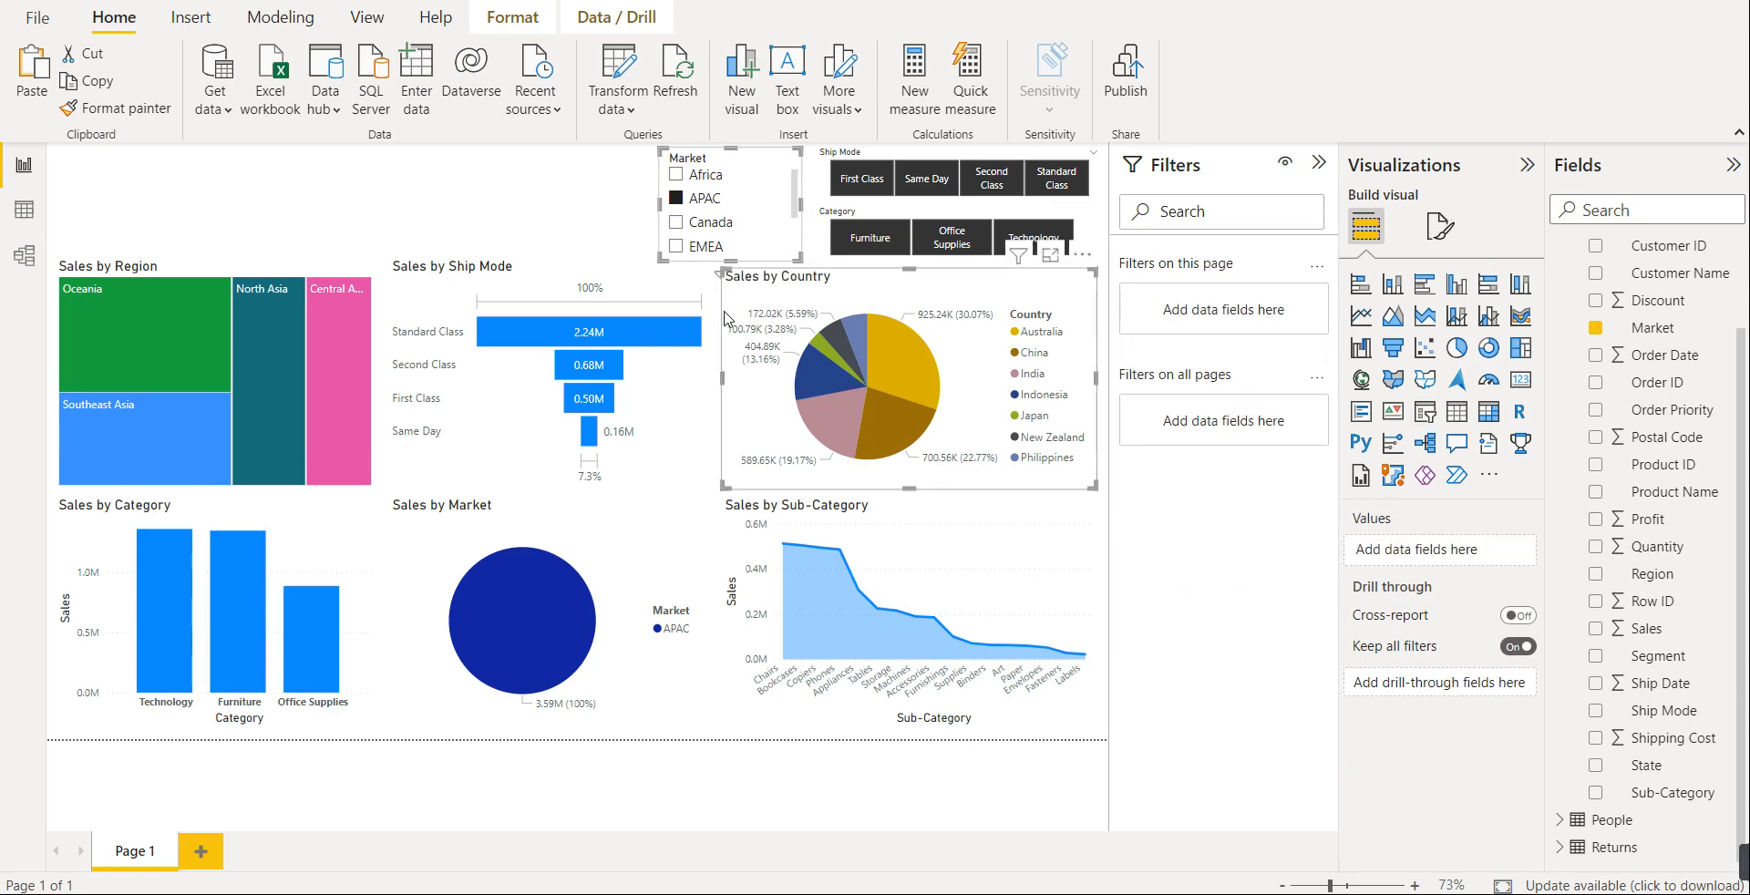
click(570, 189)
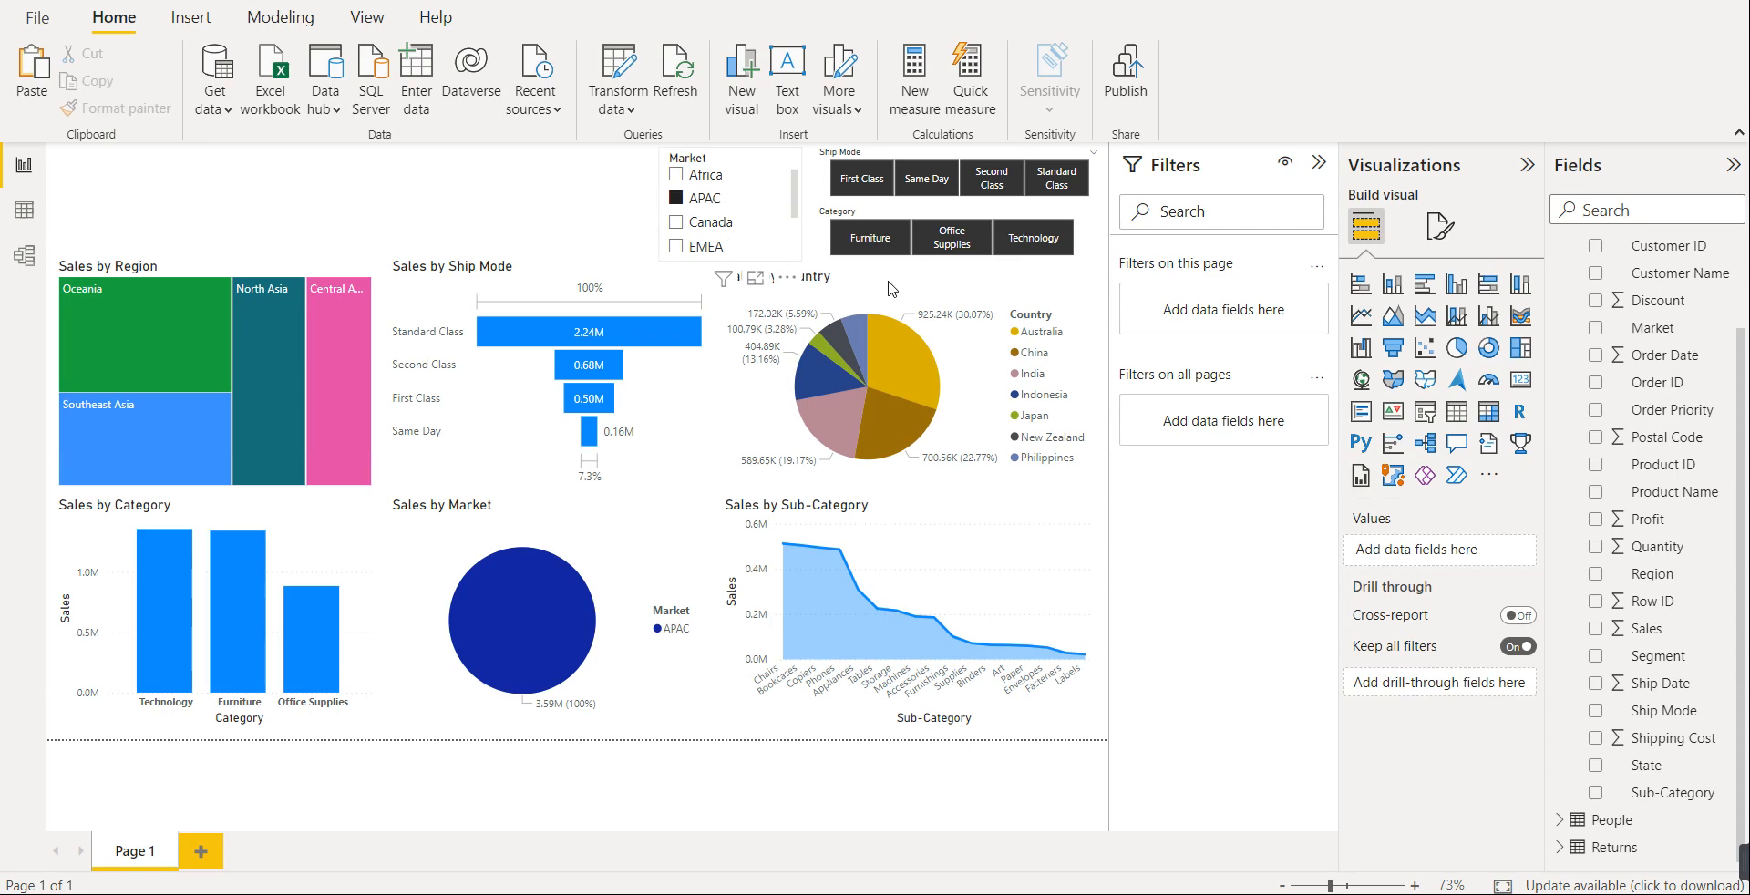
- Add a Card visual for Sales, reduce its height and place it in the page's upper-left corner above Sales by Region
click(1520, 380)
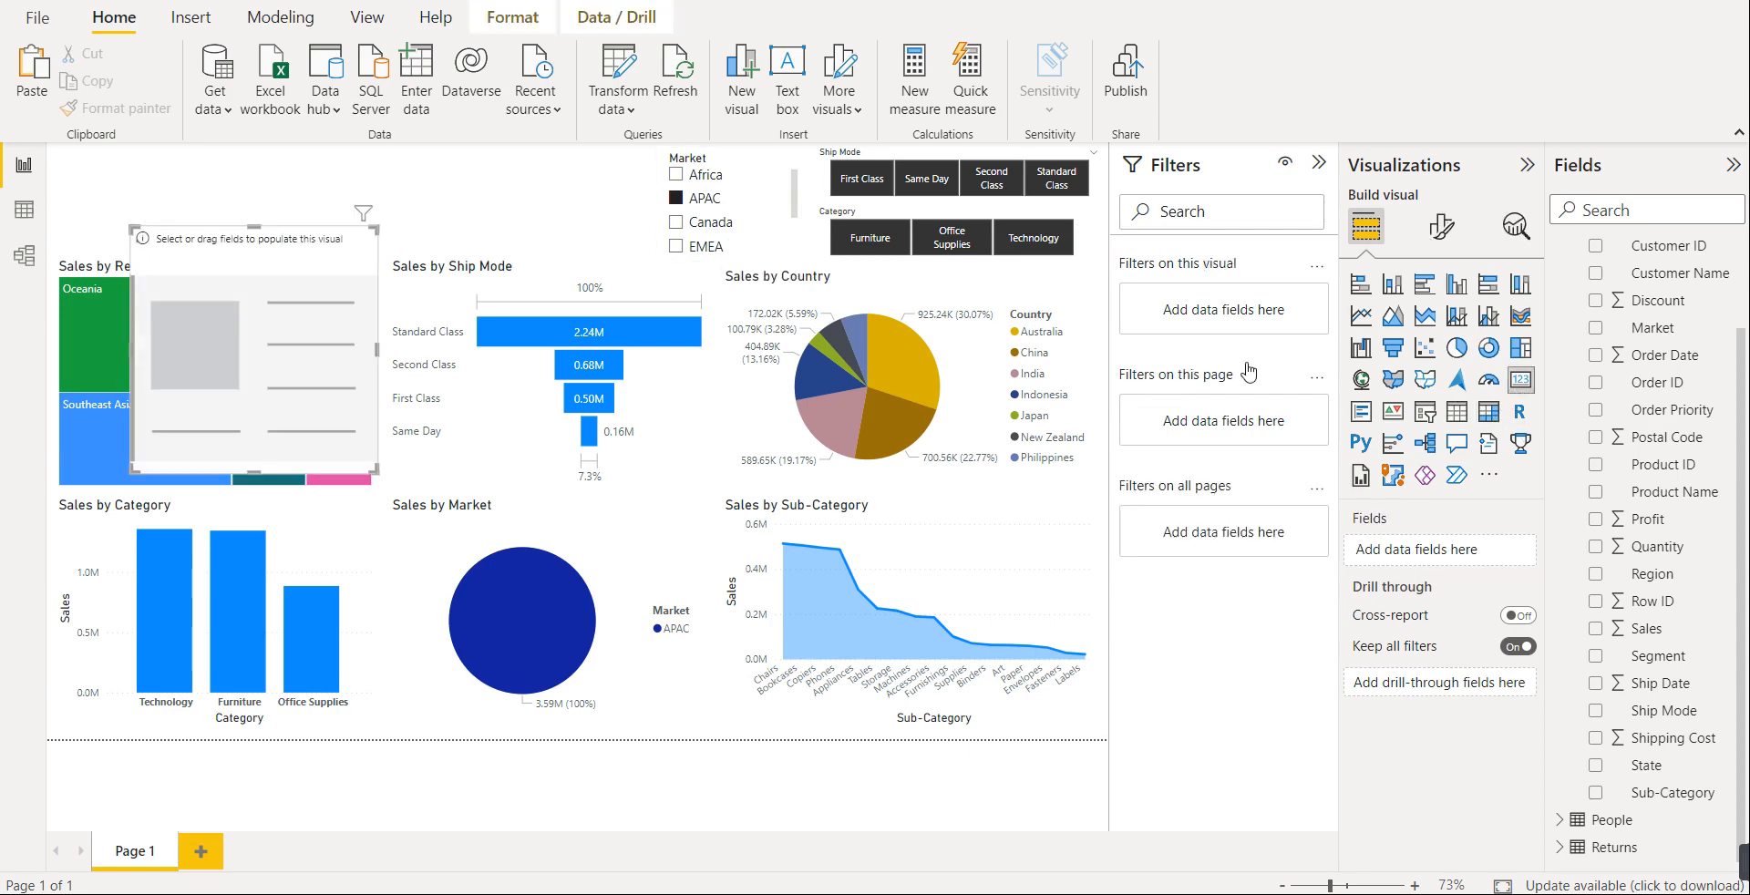
drag(257, 472, 254, 303)
drag(332, 251, 251, 172)
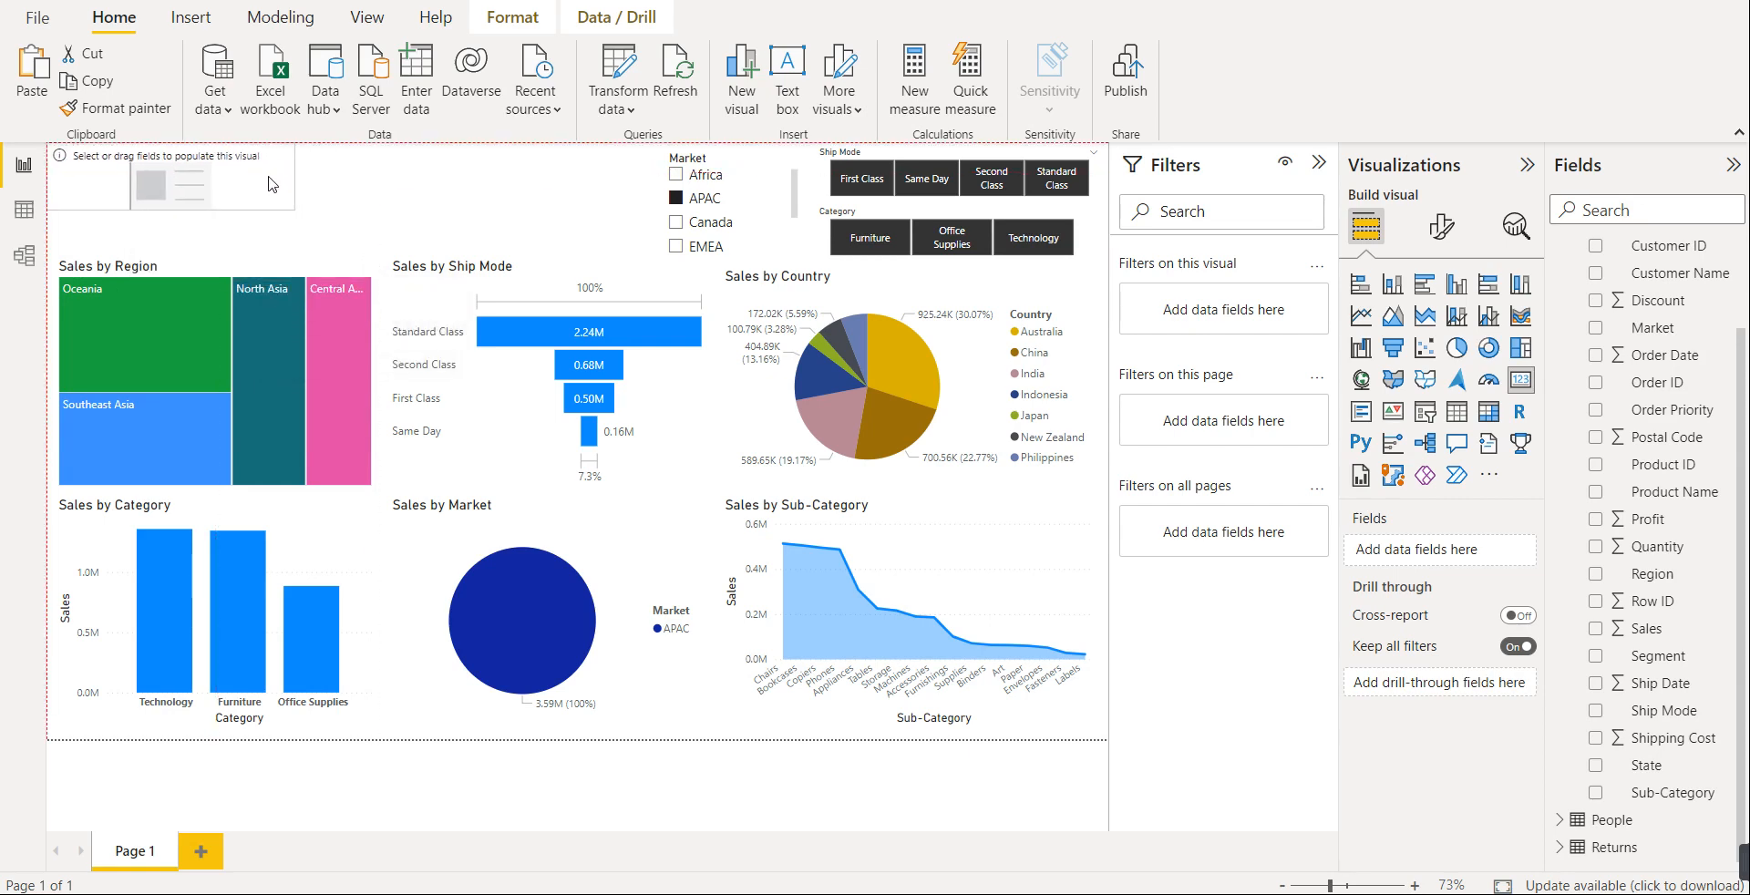
mouse_move(271, 184)
mouse_down()
mouse_move(285, 188)
mouse_move(270, 187)
mouse_up()
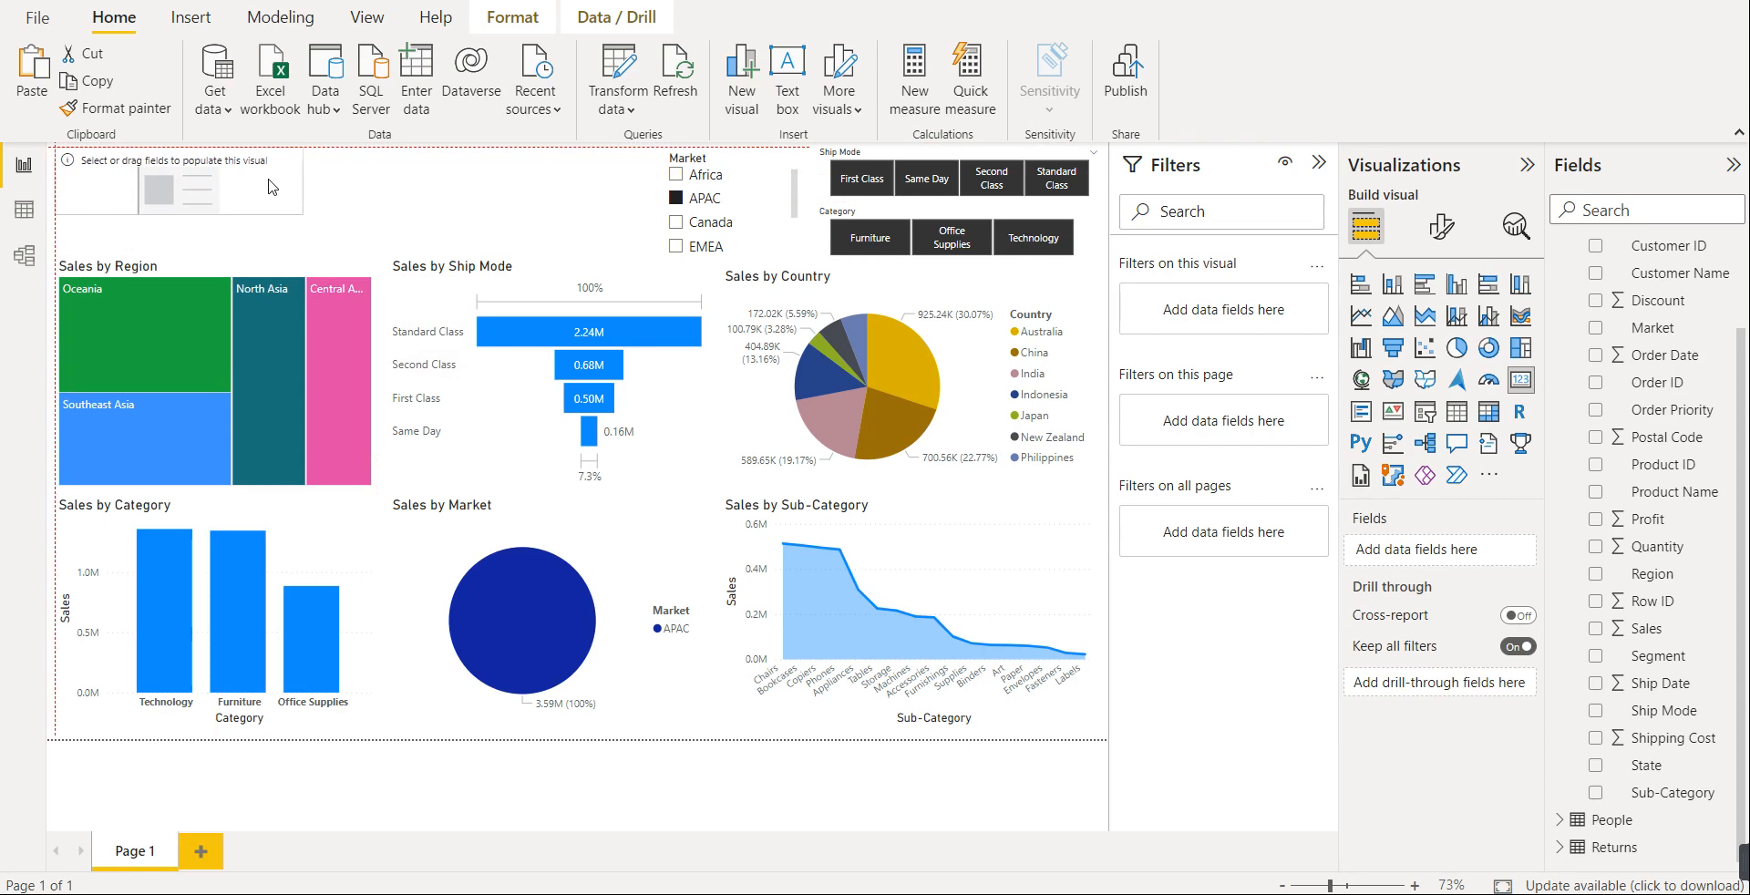
drag(270, 187, 269, 187)
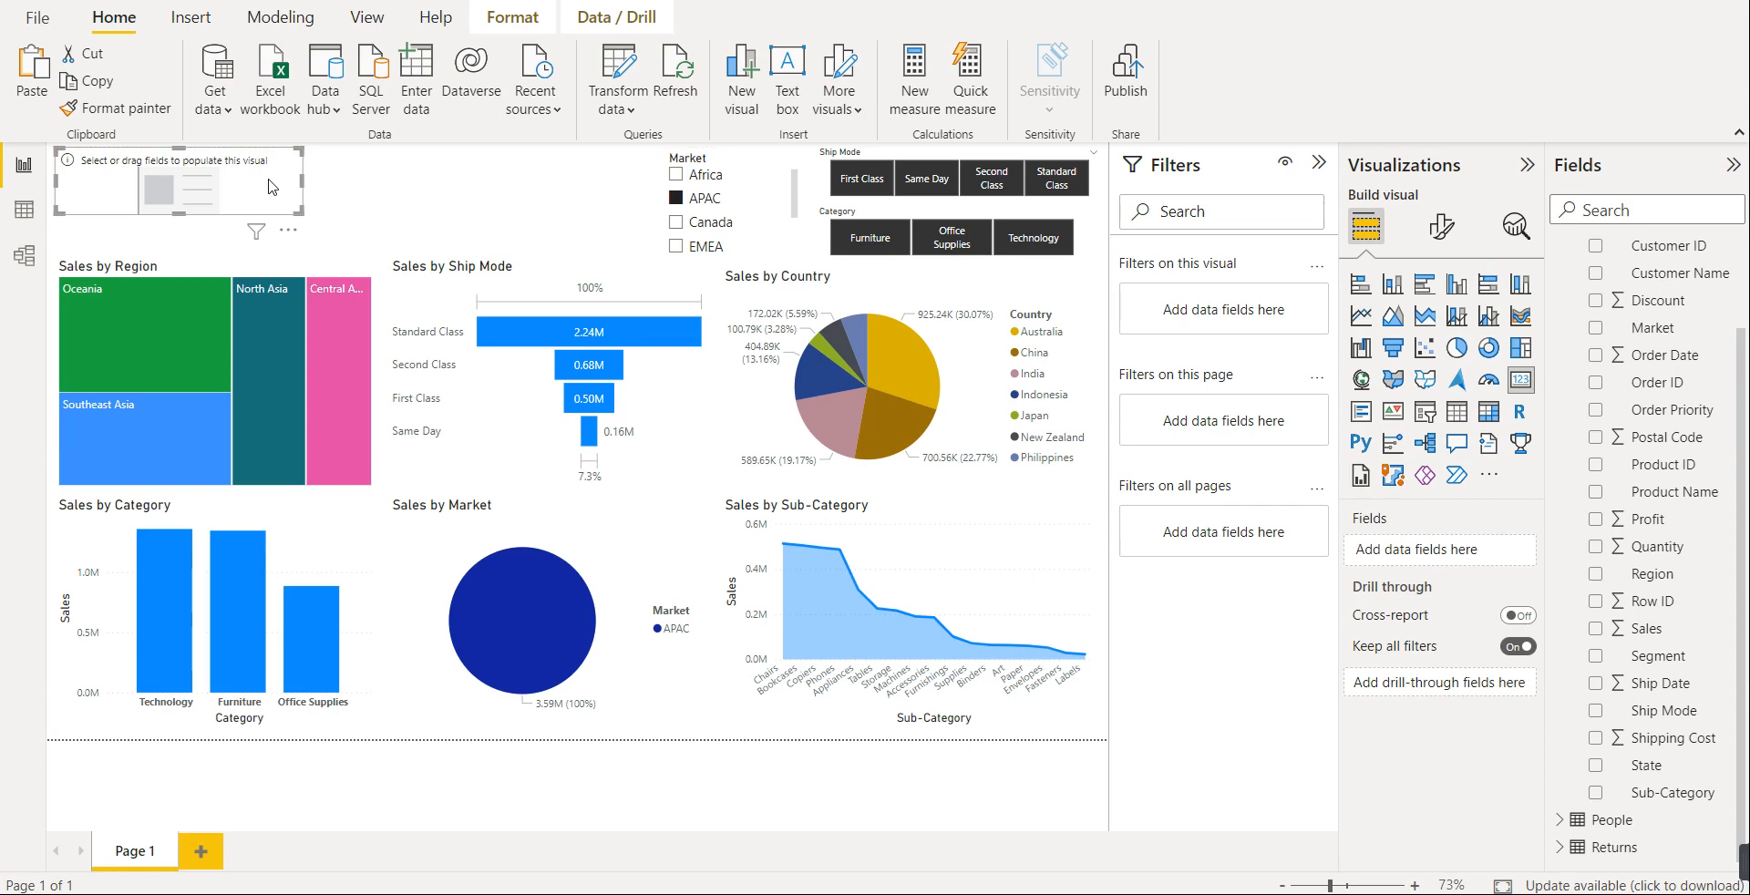
click(1596, 630)
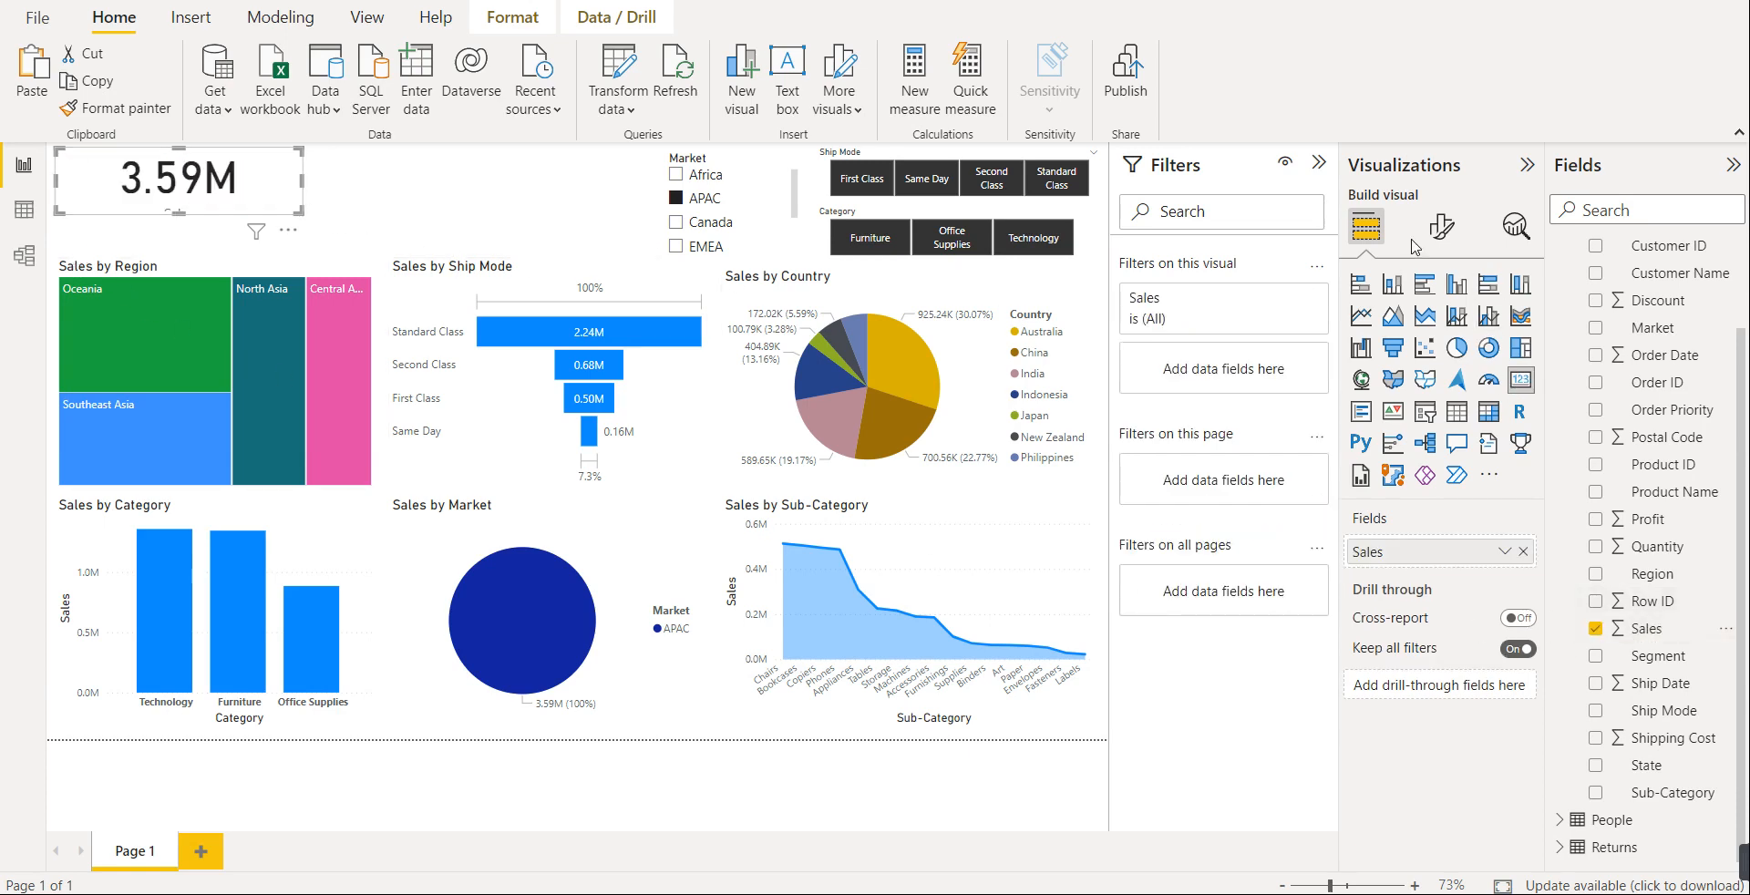
- Turn on the card's title and set its text to Sales
click(1456, 244)
click(1440, 339)
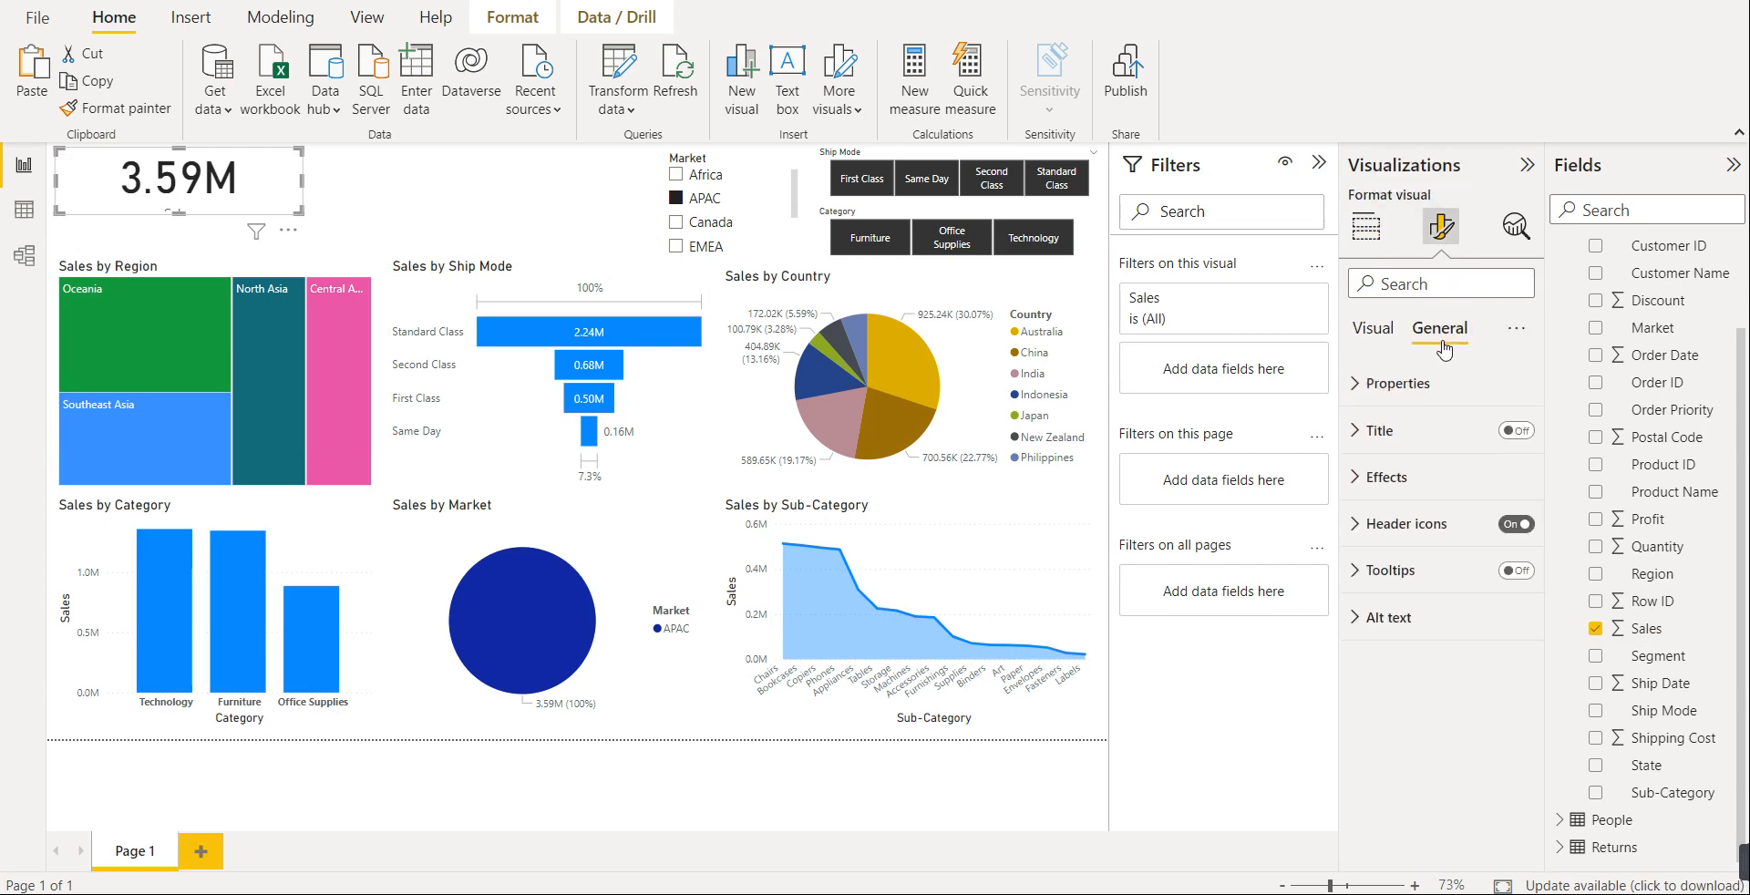
click(1517, 432)
click(1390, 435)
click(1400, 494)
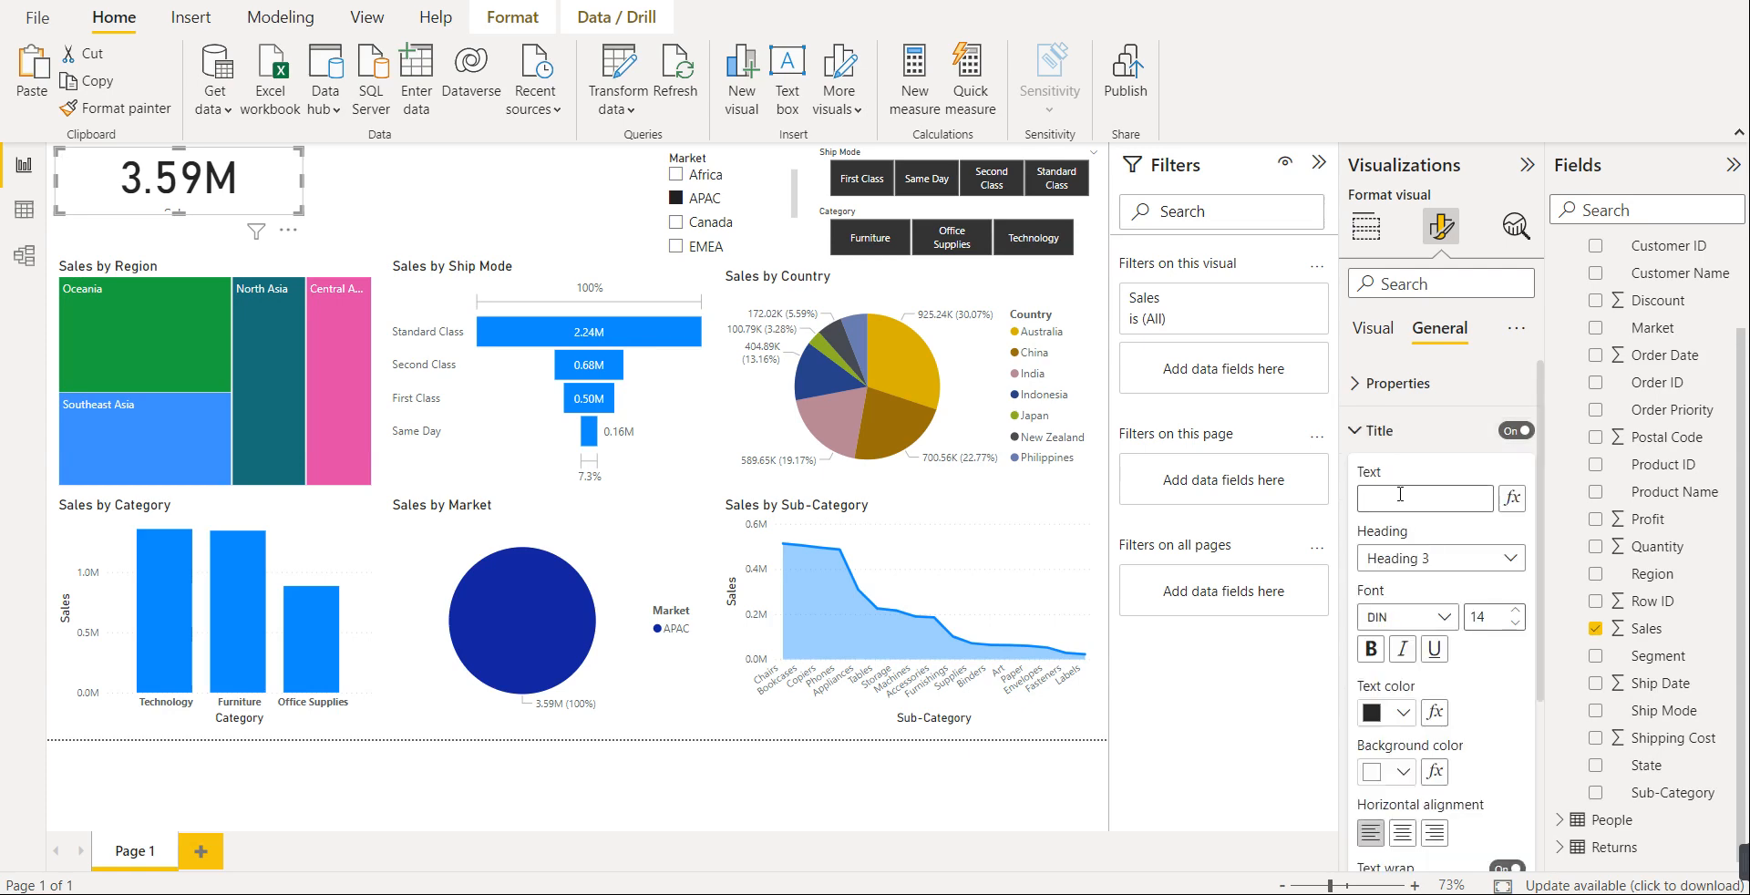
text(Sales)
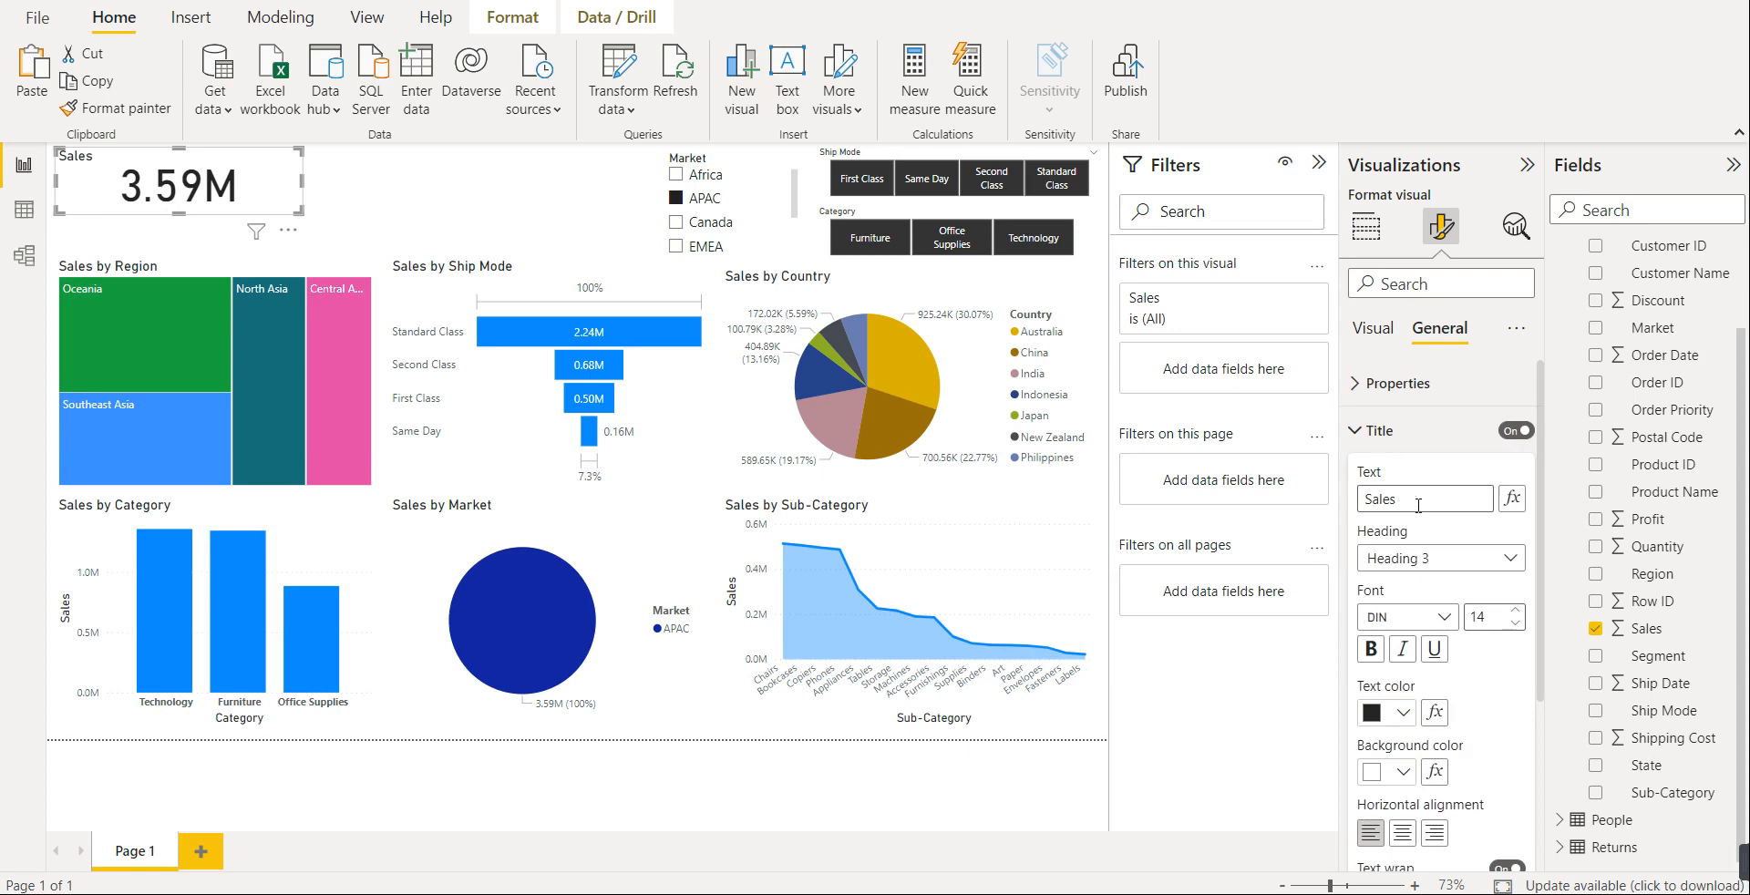
- Make the card's title bold and centred, trying font size 10 and settling on 14
click(1371, 649)
click(1404, 832)
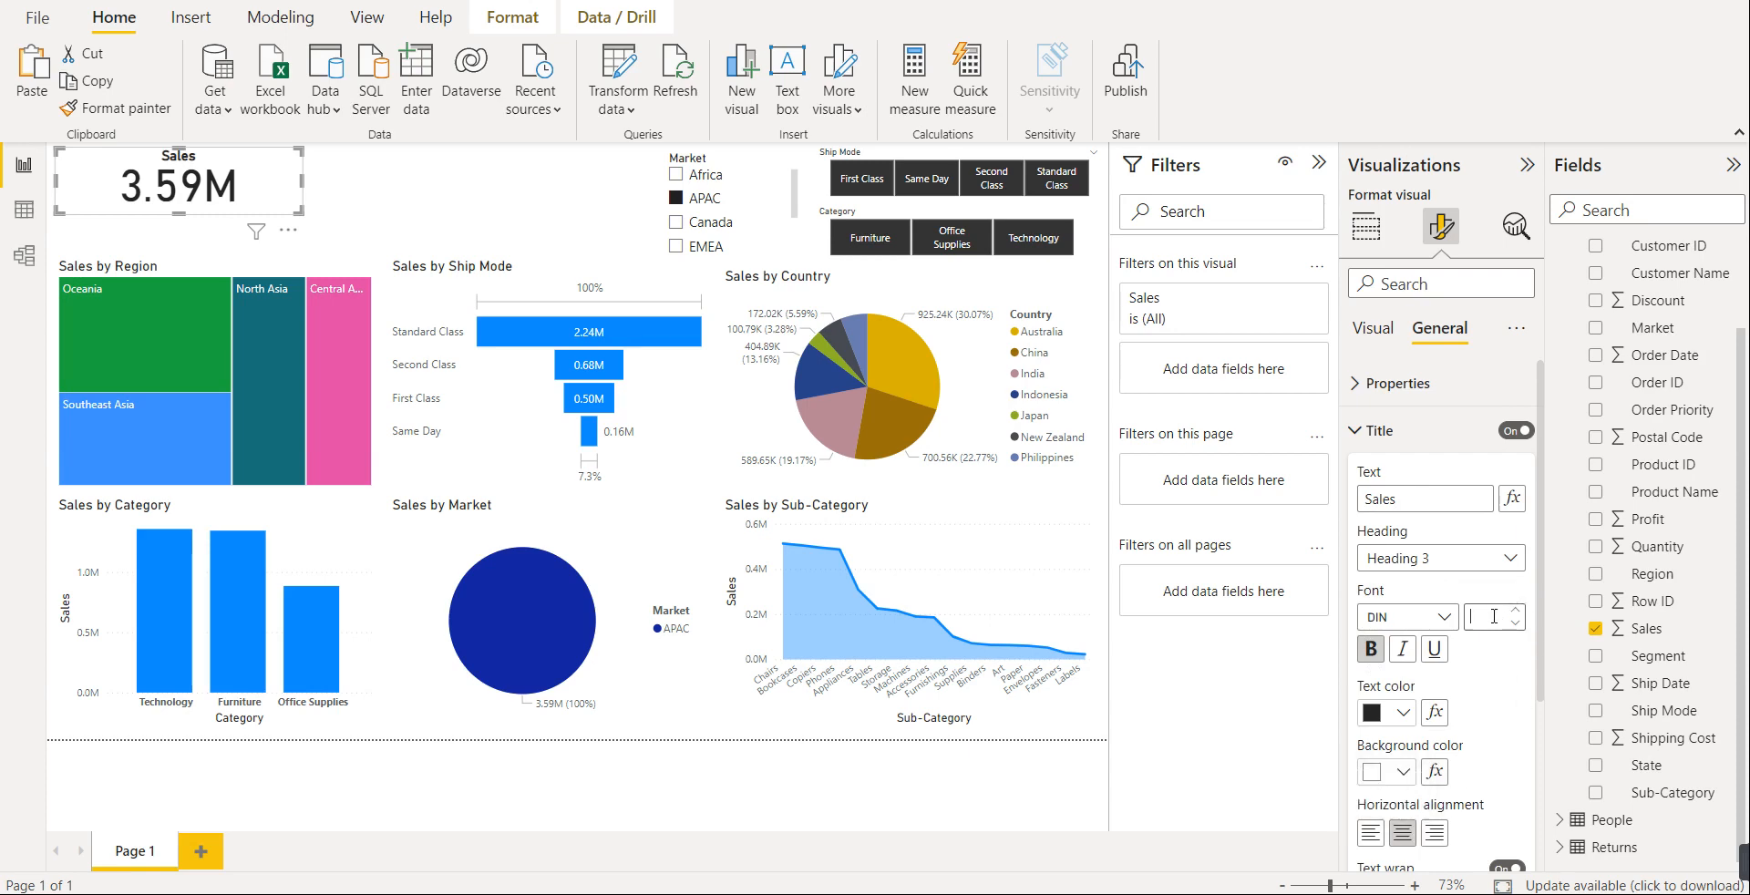
text(10)
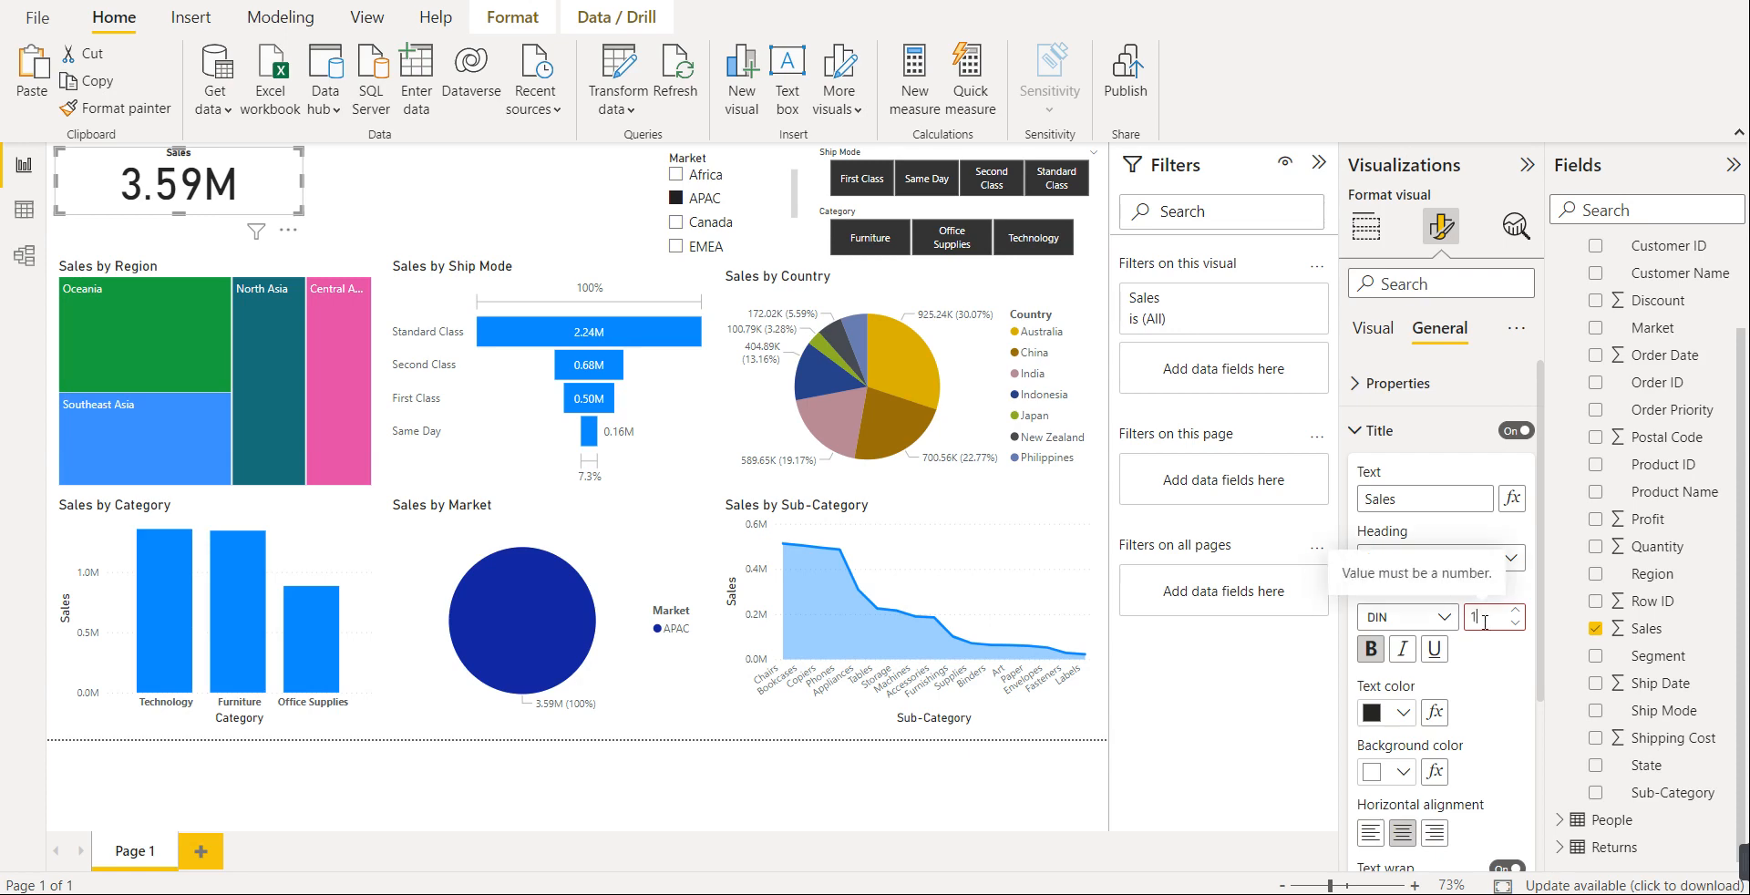
text(14)
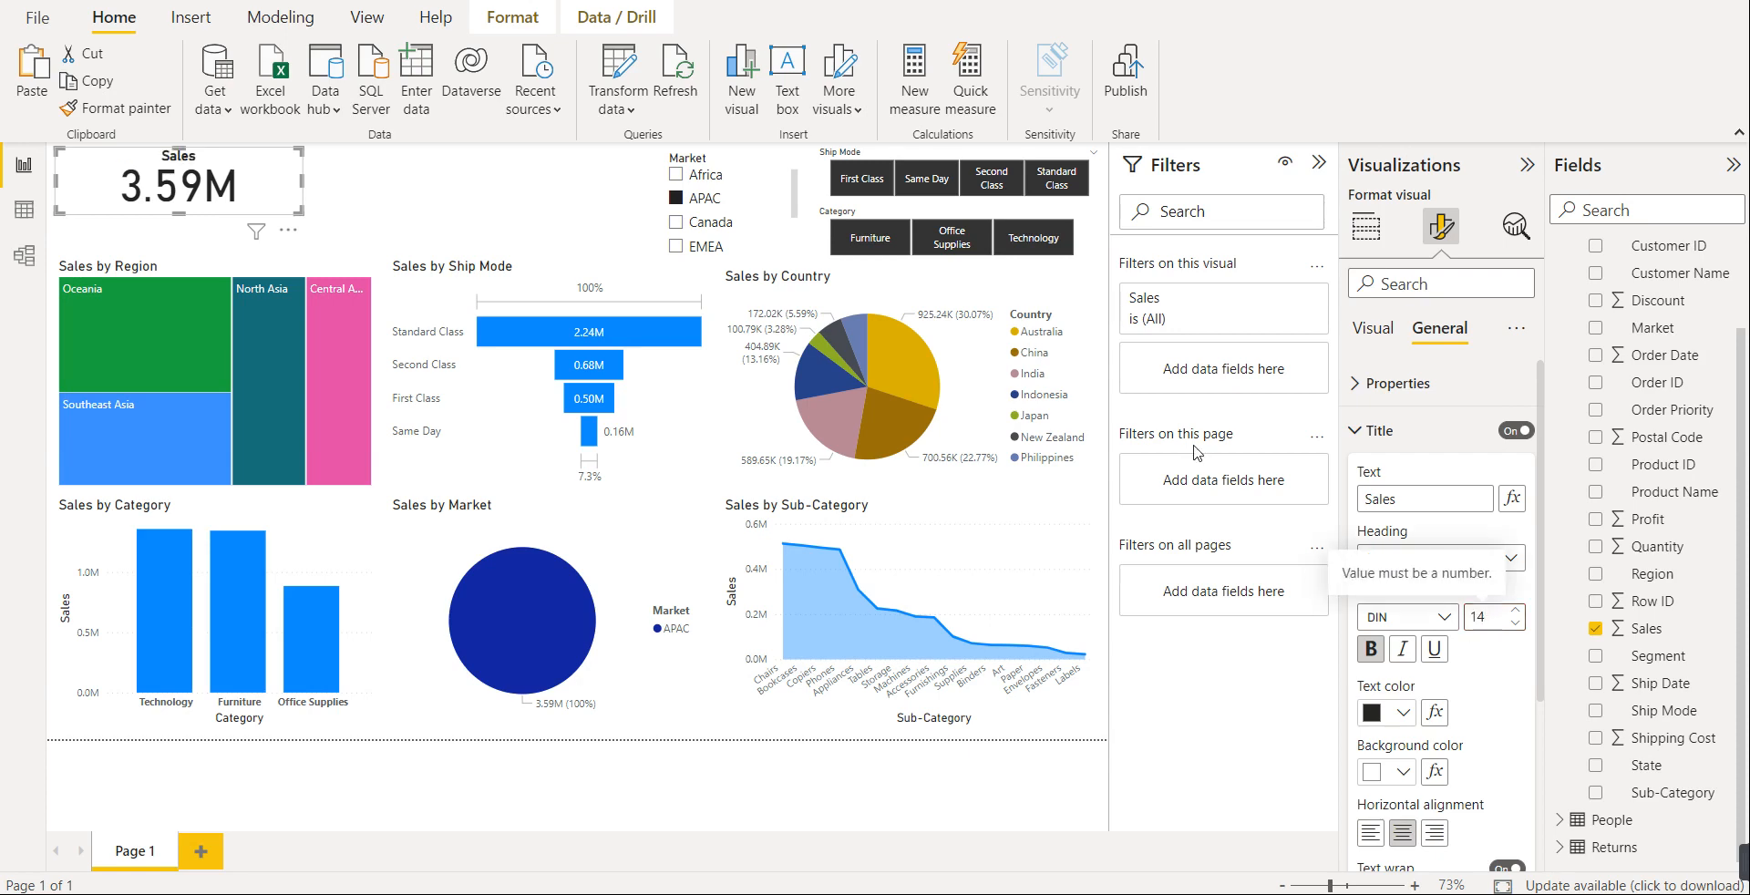
- Set the card's callout value to bold at font size 30, and turn off its category label
click(1377, 430)
click(1373, 332)
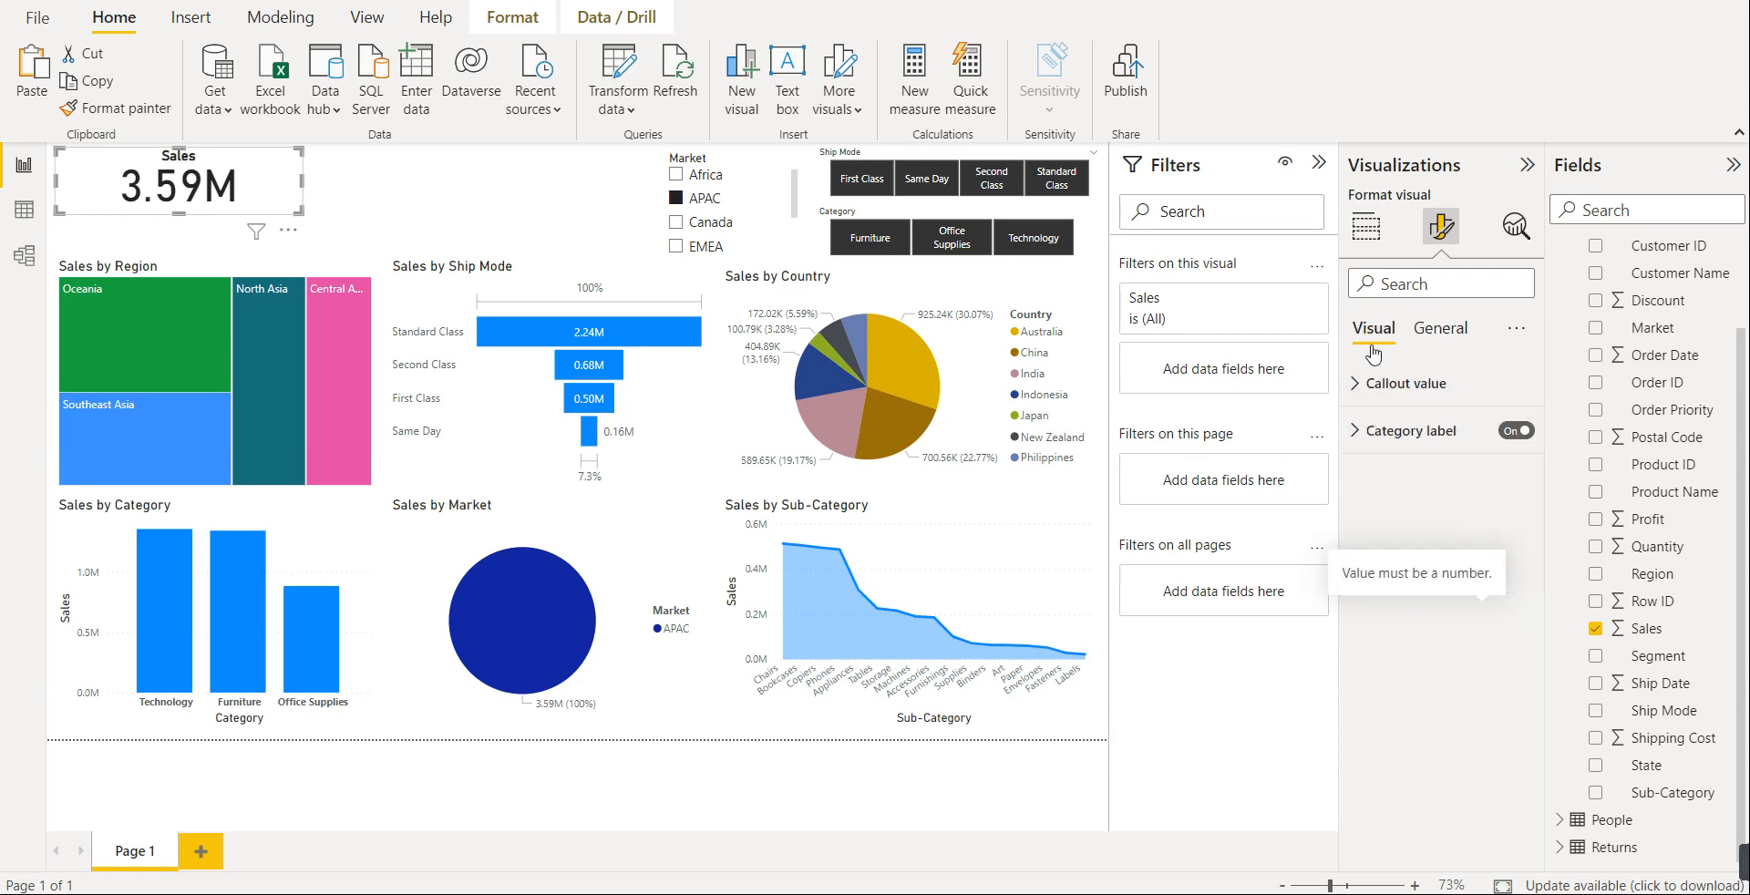
click(1390, 383)
drag(1499, 450, 1460, 456)
text(30)
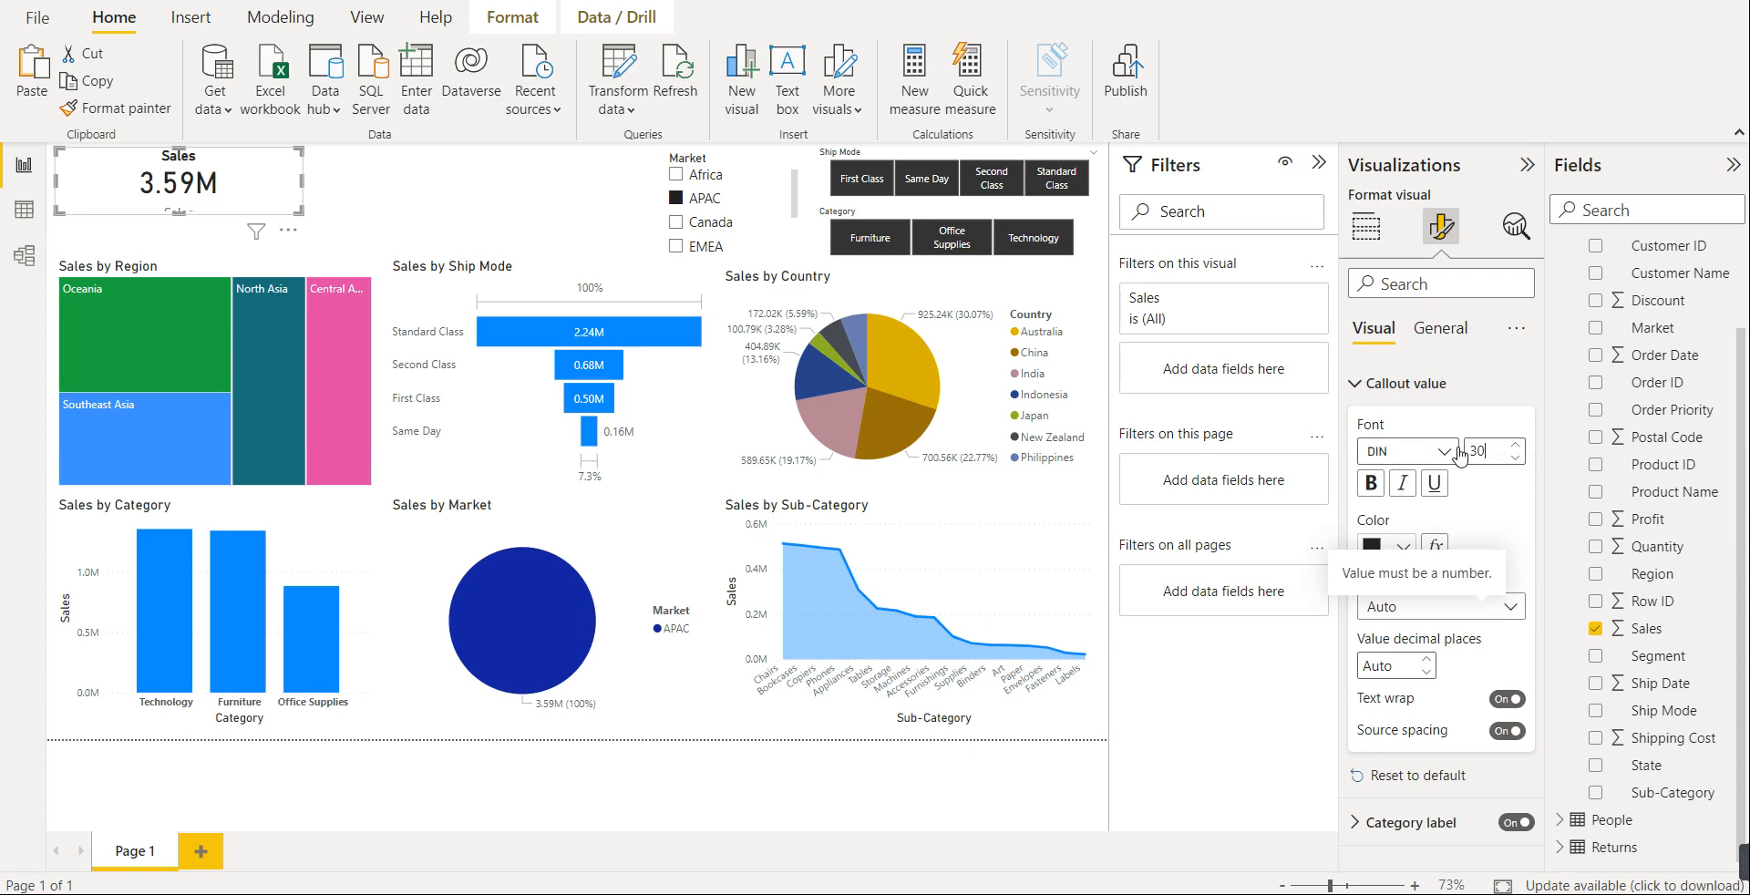
click(1370, 483)
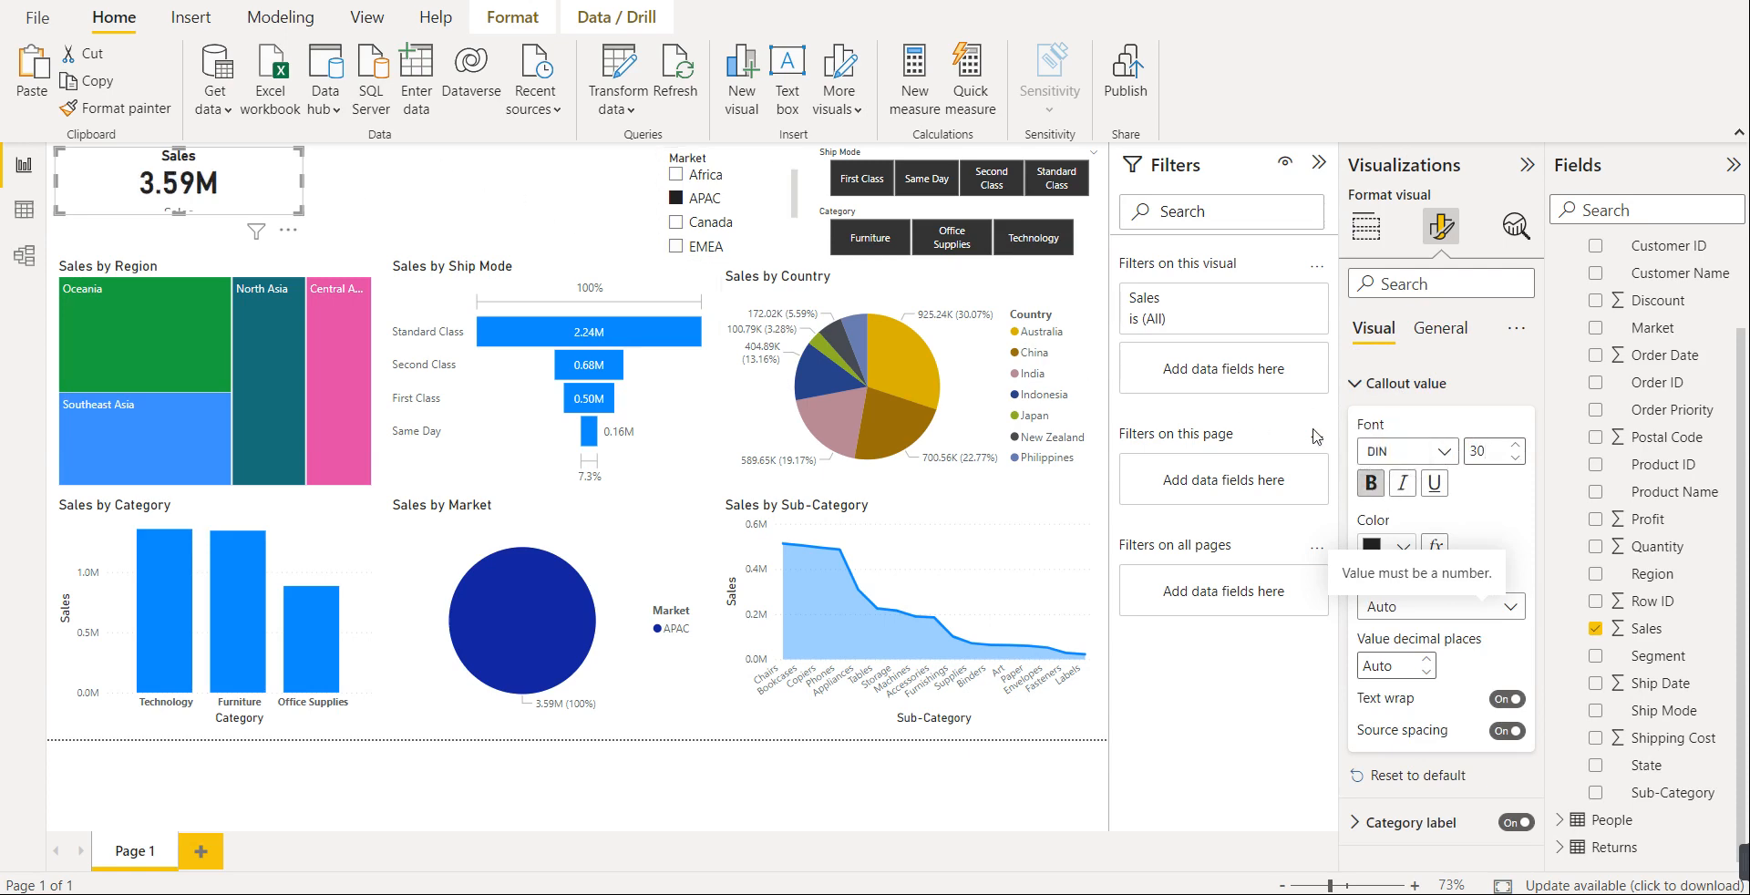
click(1377, 385)
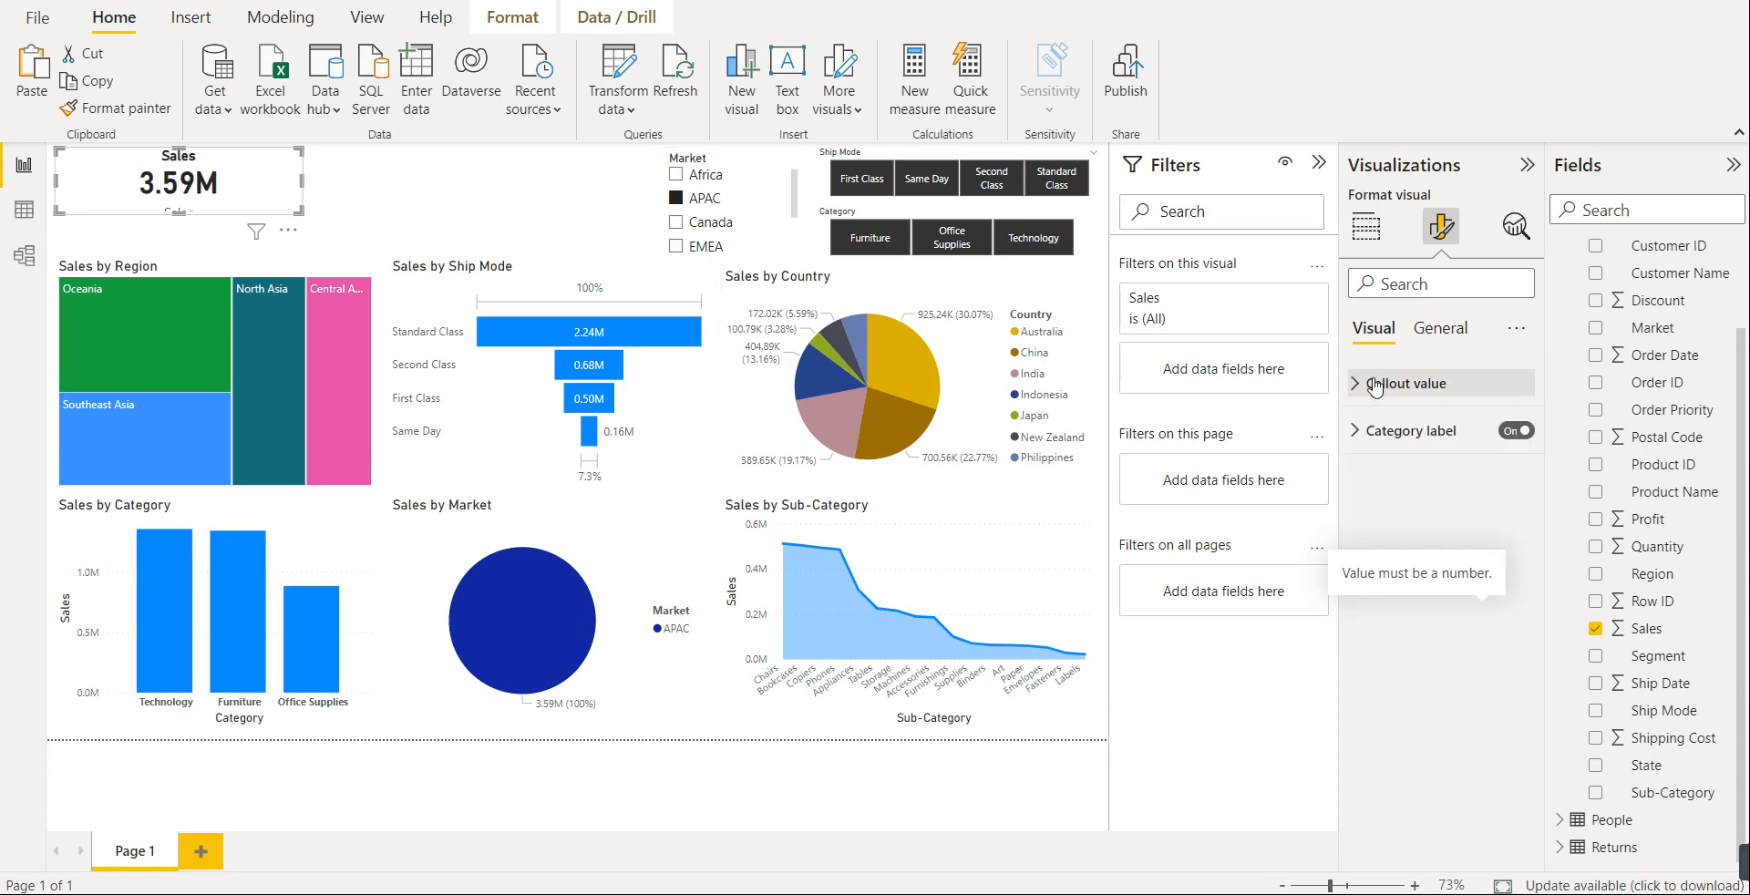
click(1516, 430)
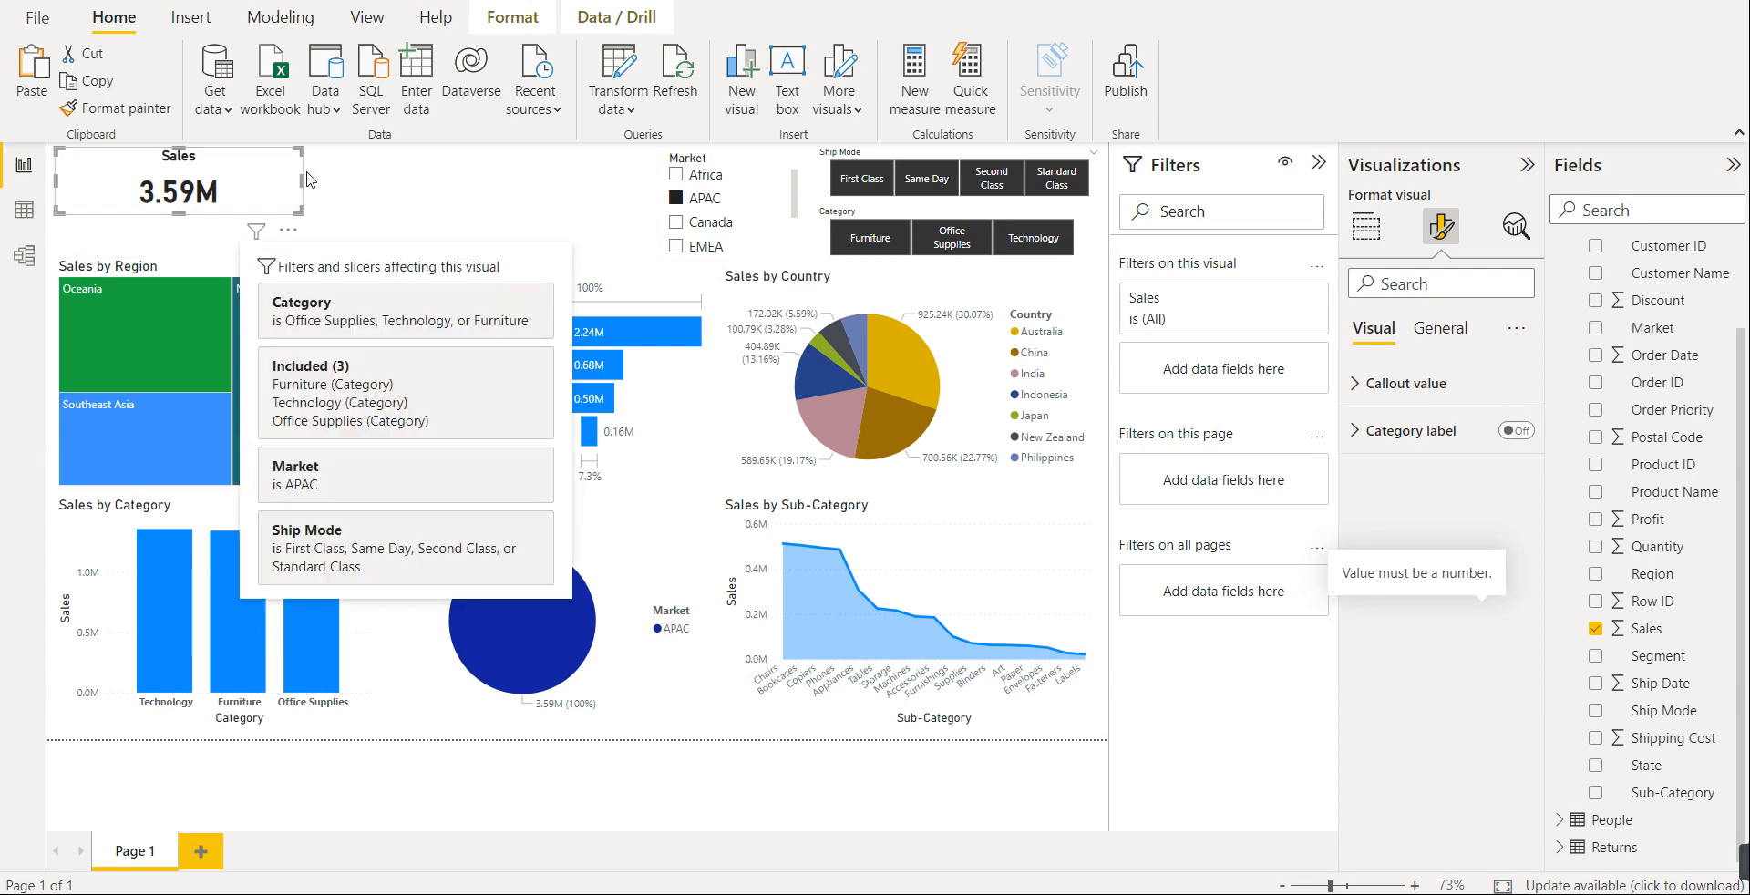
- Narrow the Sales card to less than half its width and move it slightly lower above the Sales by Region chart
drag(303, 185, 152, 189)
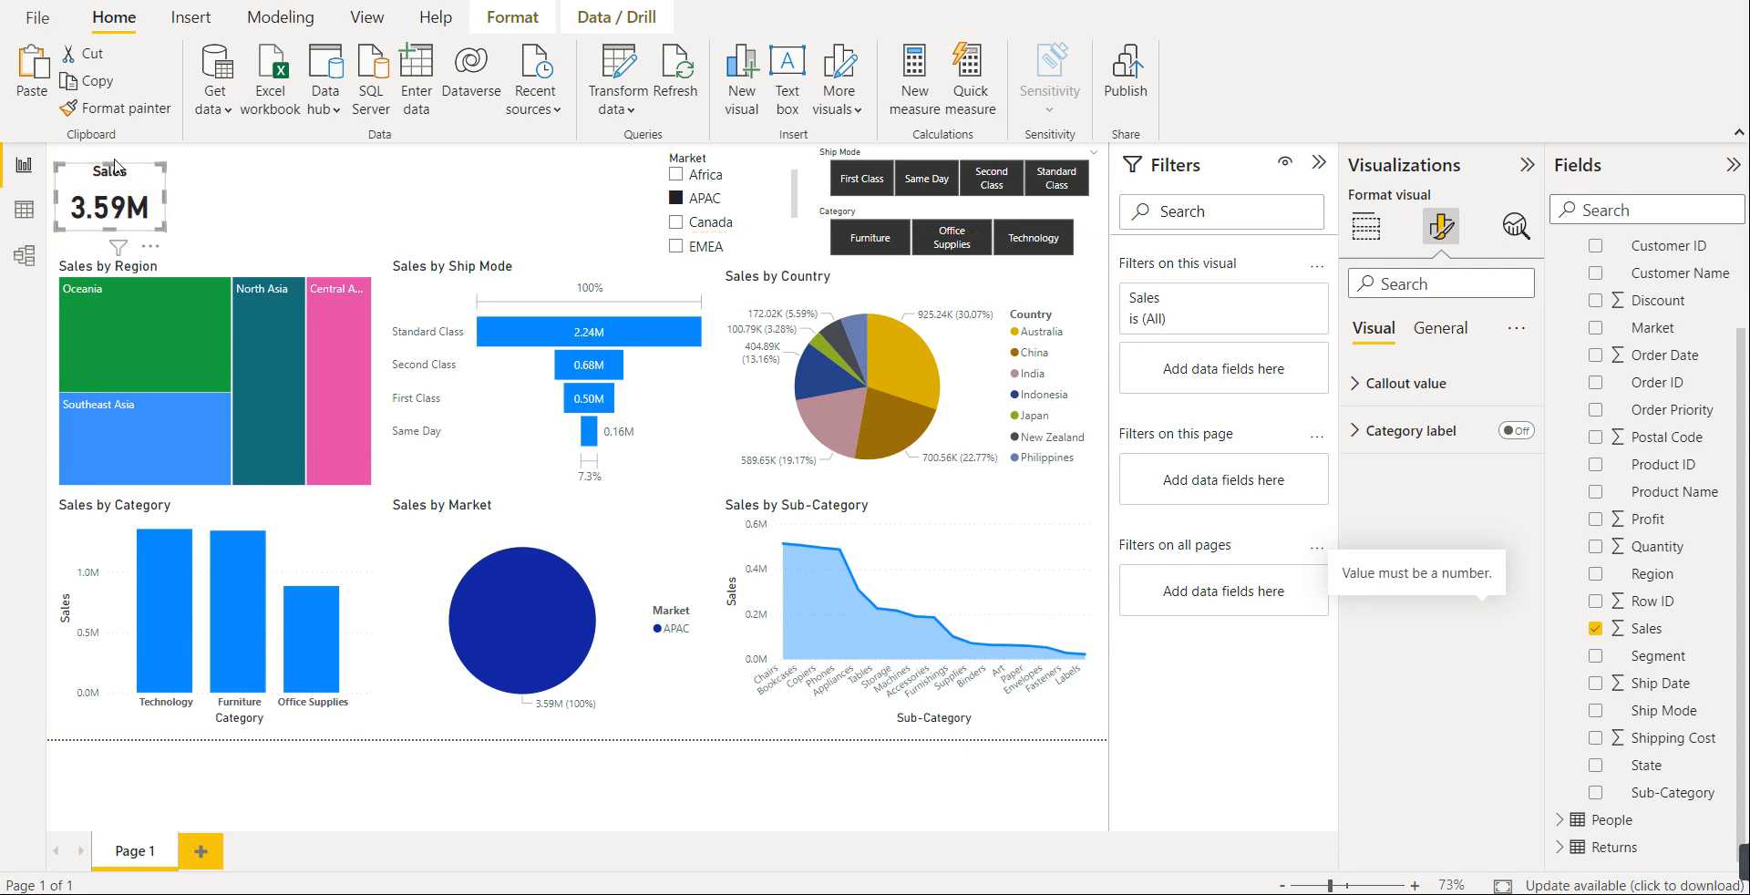
drag(108, 166, 108, 166)
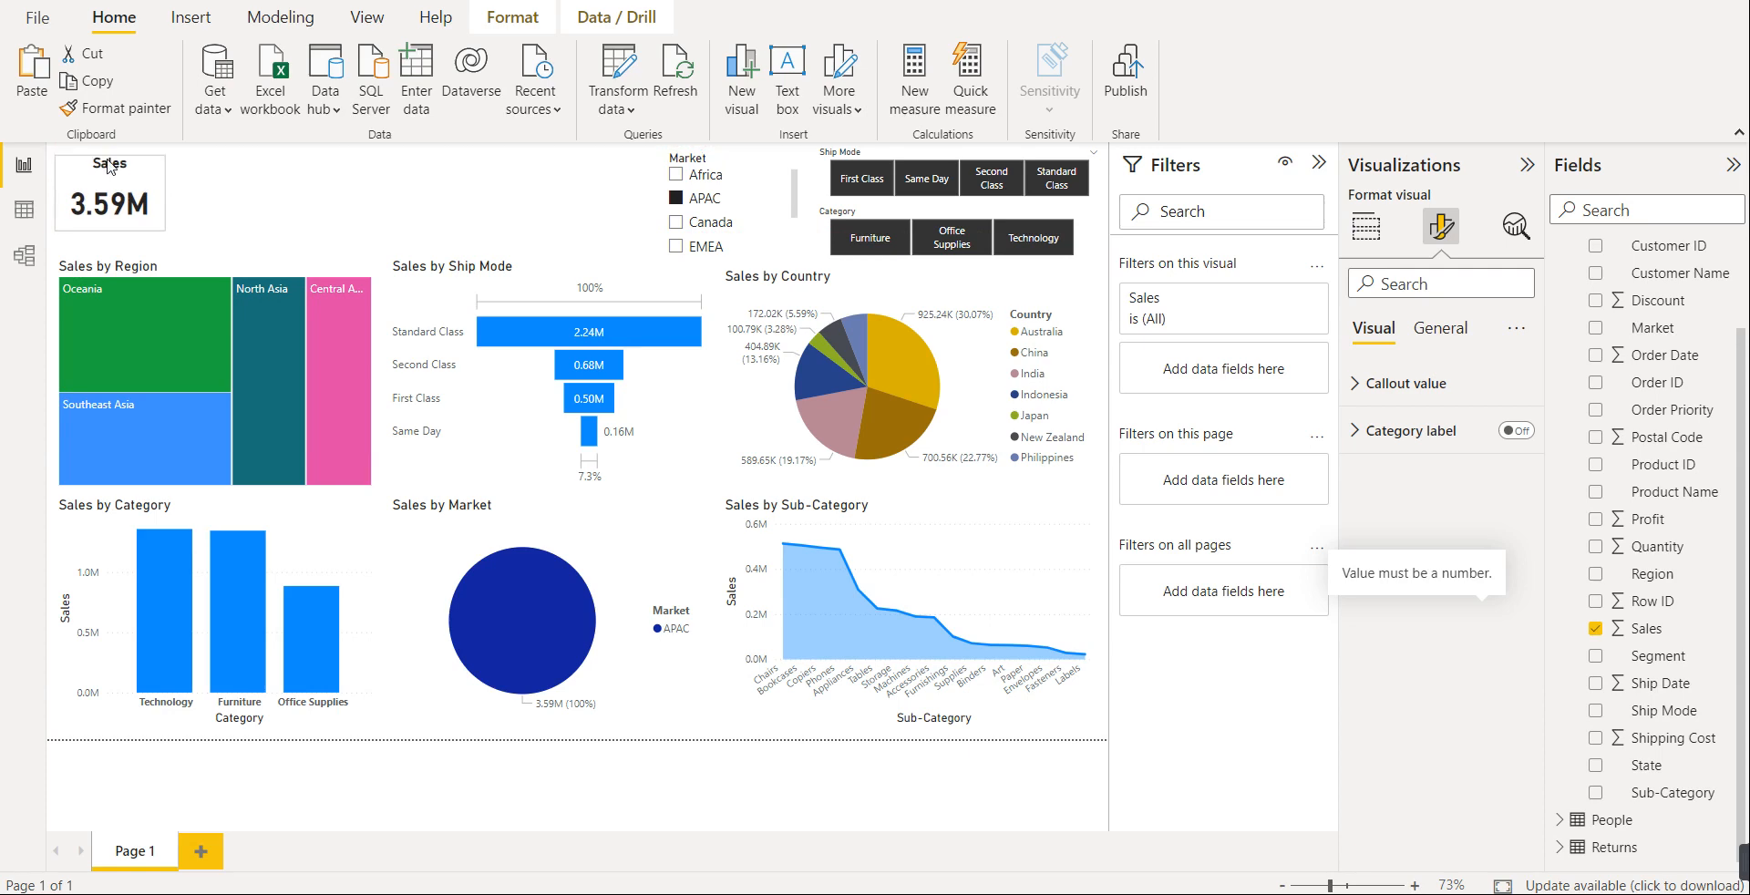
click(250, 201)
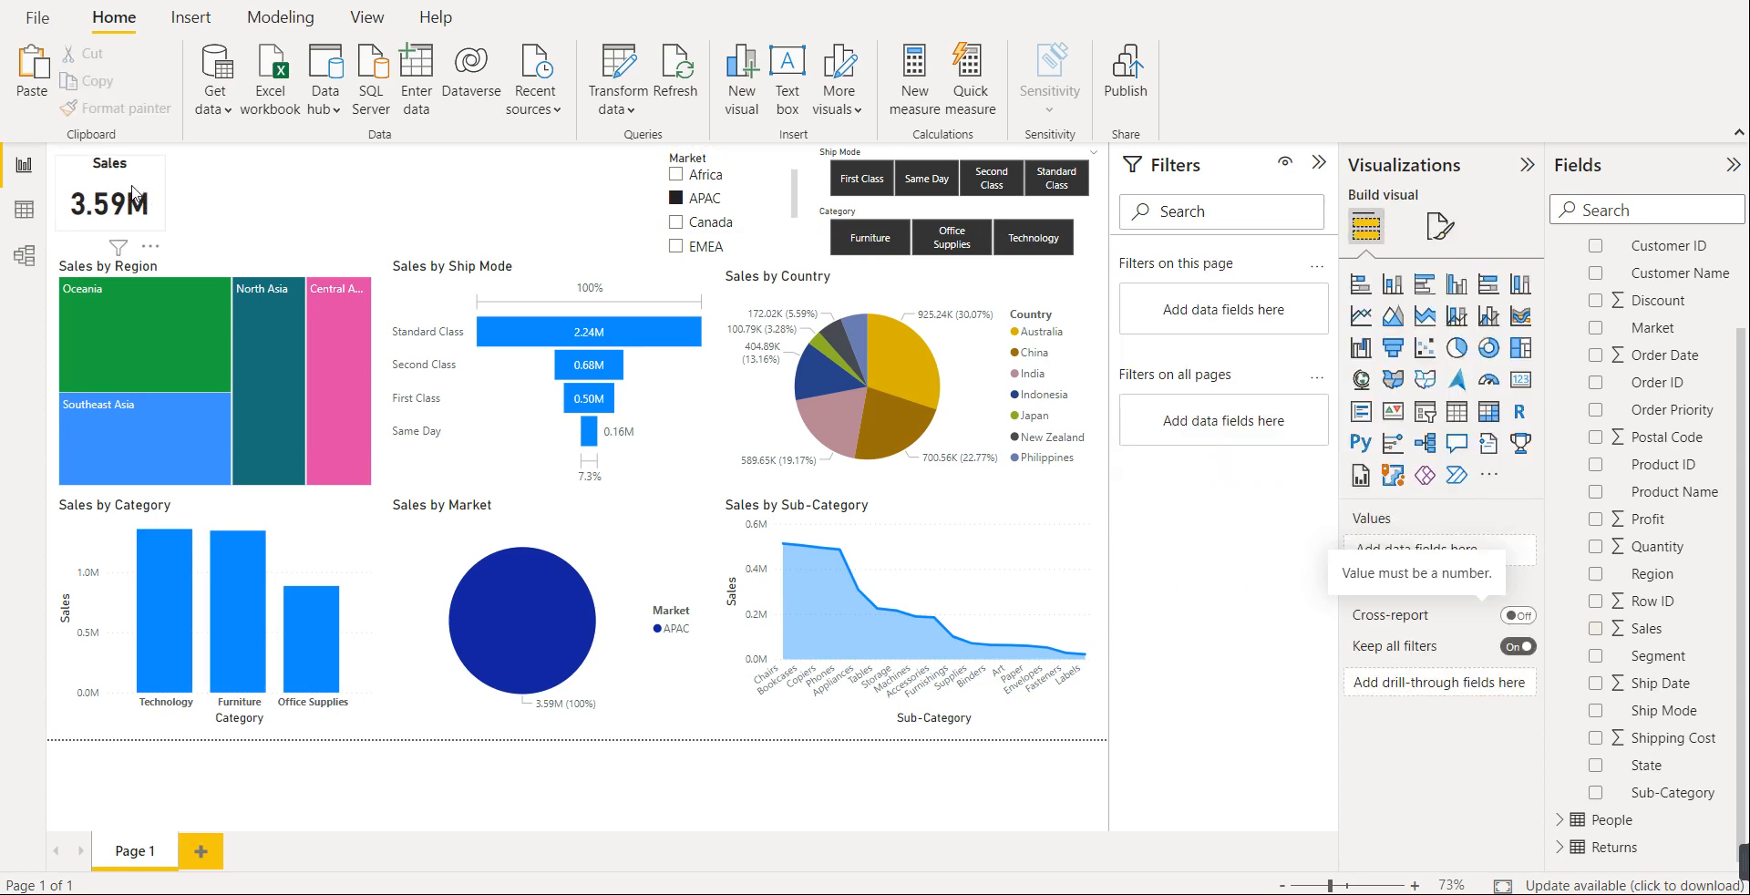
- Duplicate the Sales card, place the copy directly beside the original, and replace its Sales field with Profit
click(134, 193)
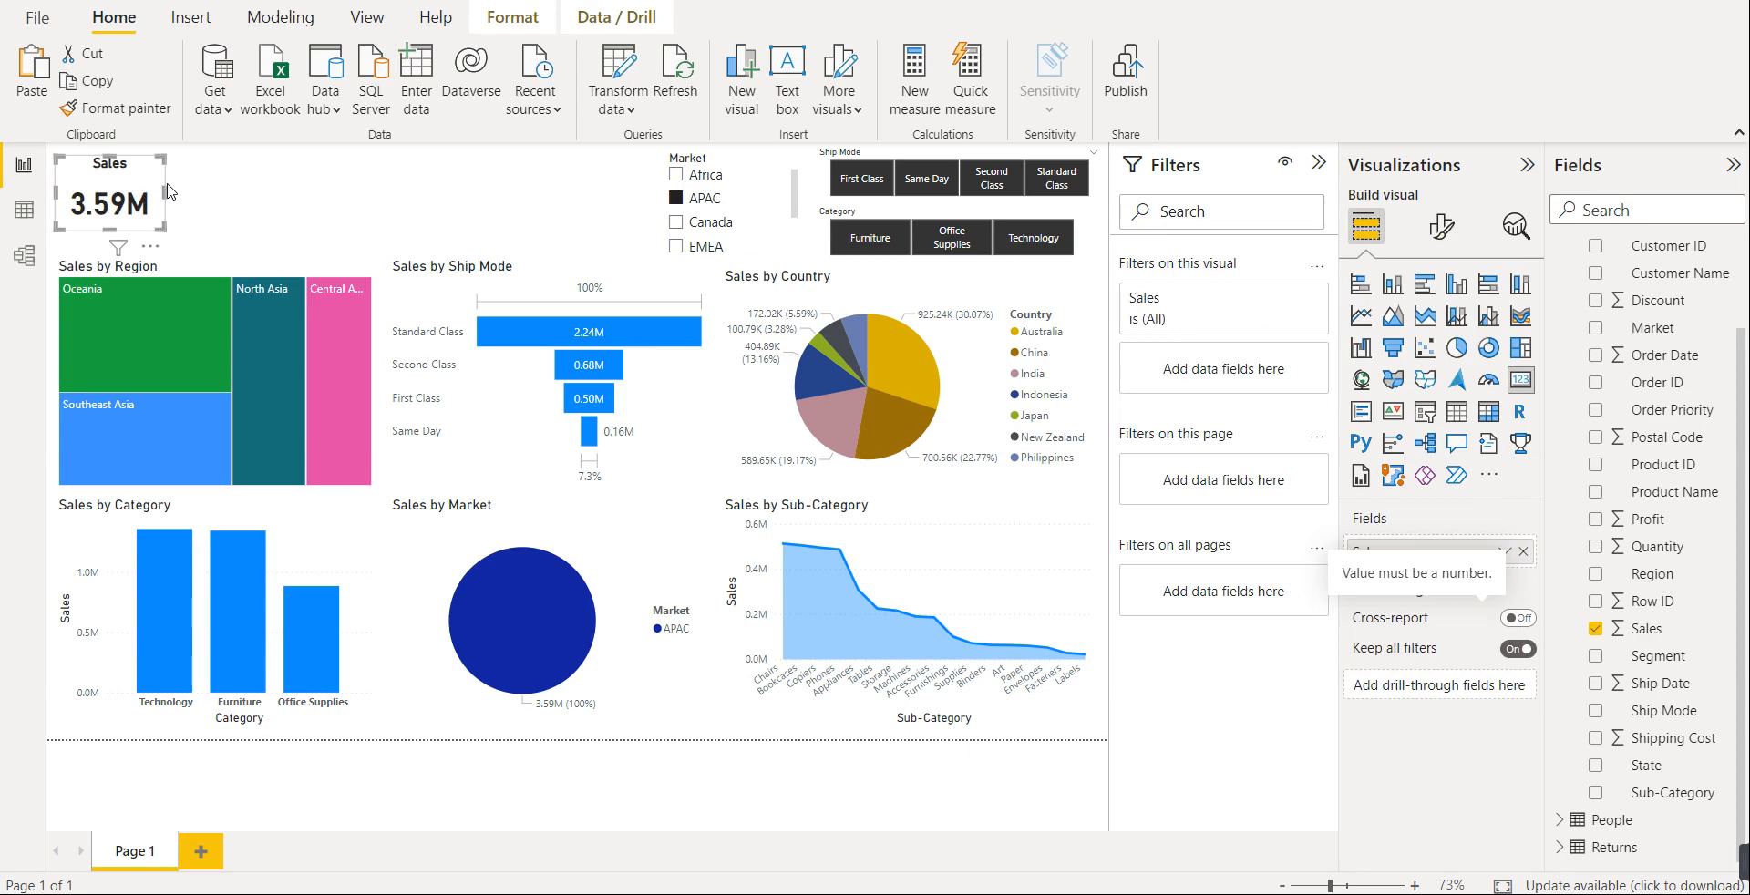
key(ctrl+c)
key(ctrl+v)
drag(170, 190, 258, 184)
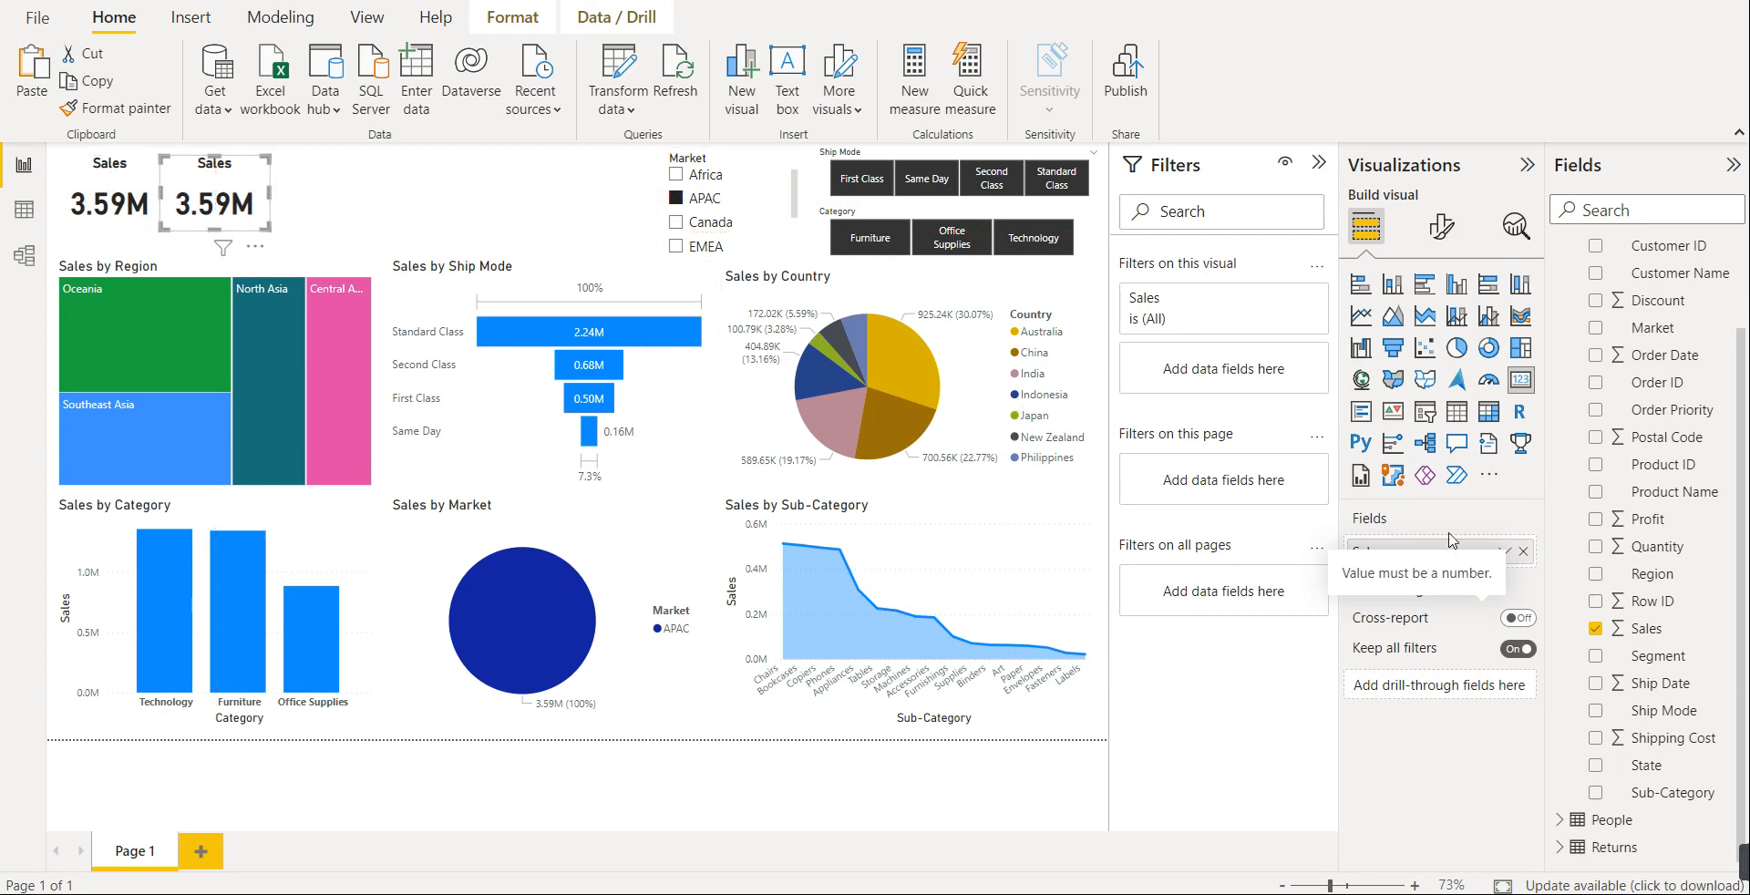
click(1595, 629)
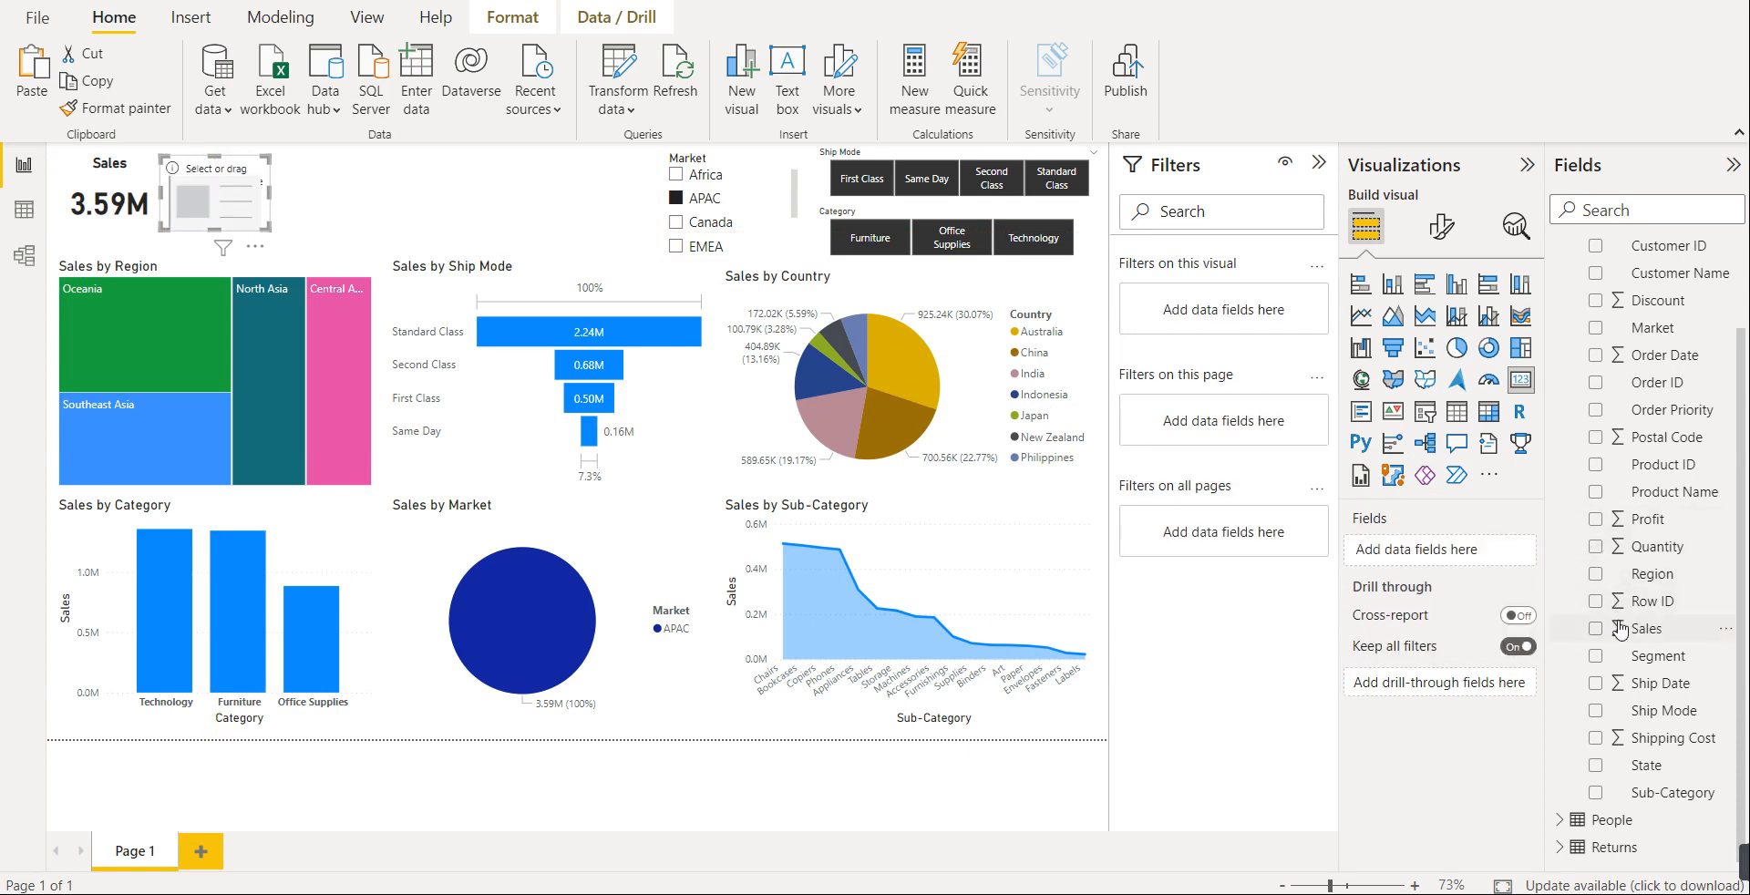
click(1595, 519)
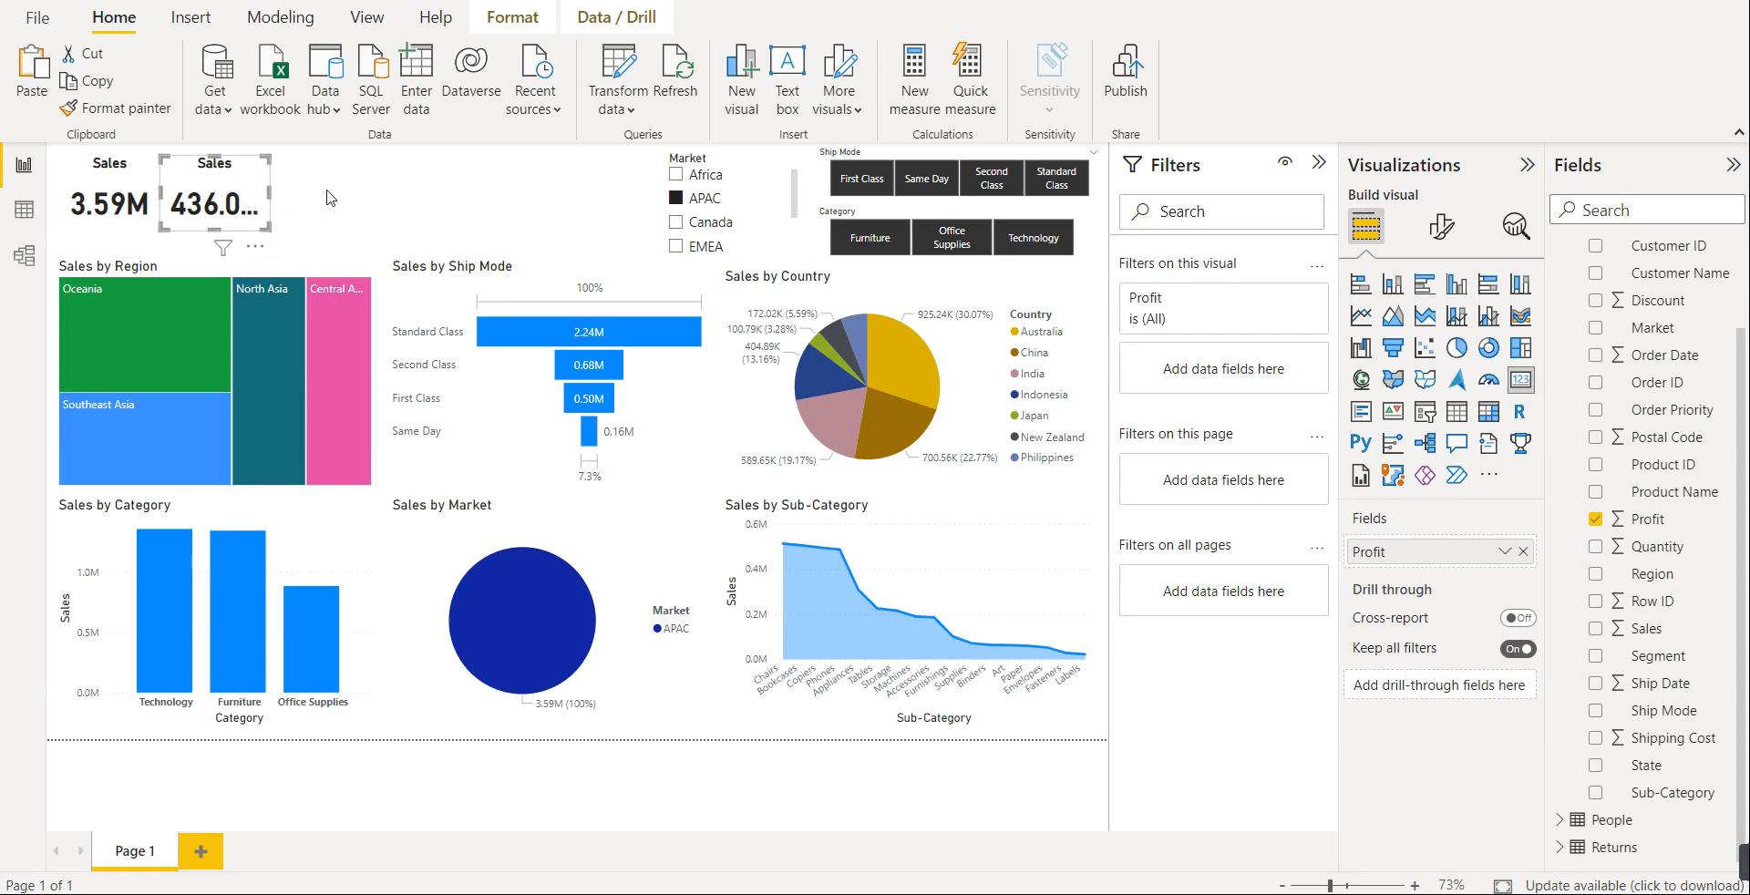
- Change the copied card's title text to Profit
click(1439, 232)
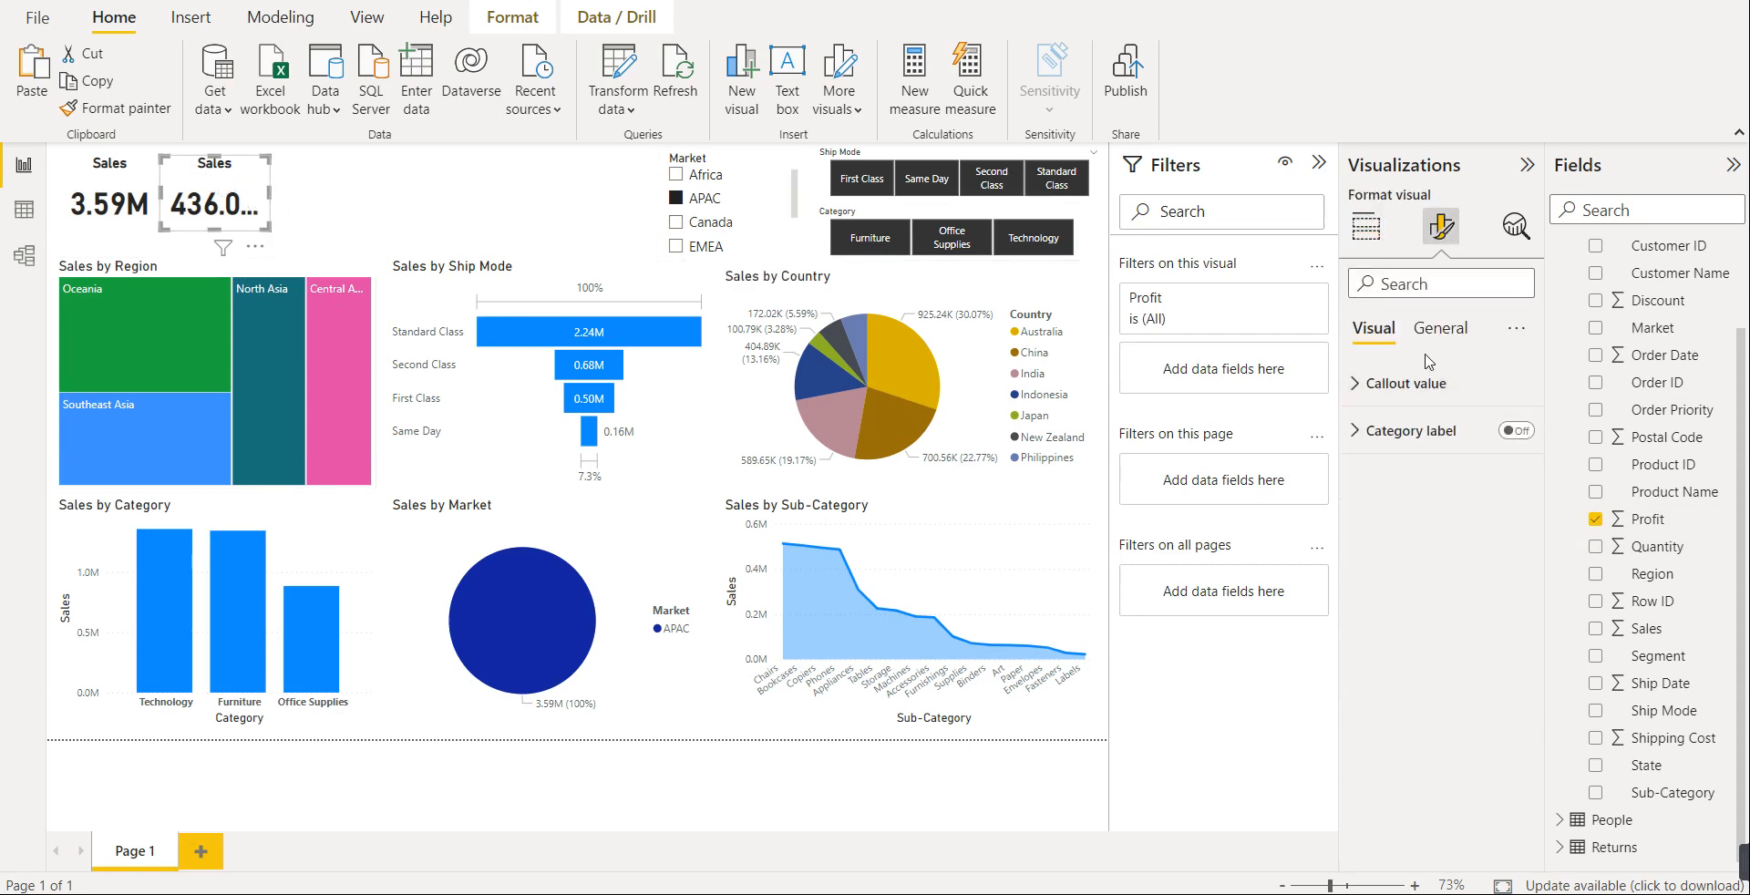
click(1440, 330)
click(1387, 436)
drag(1397, 498, 1338, 504)
text(Profit)
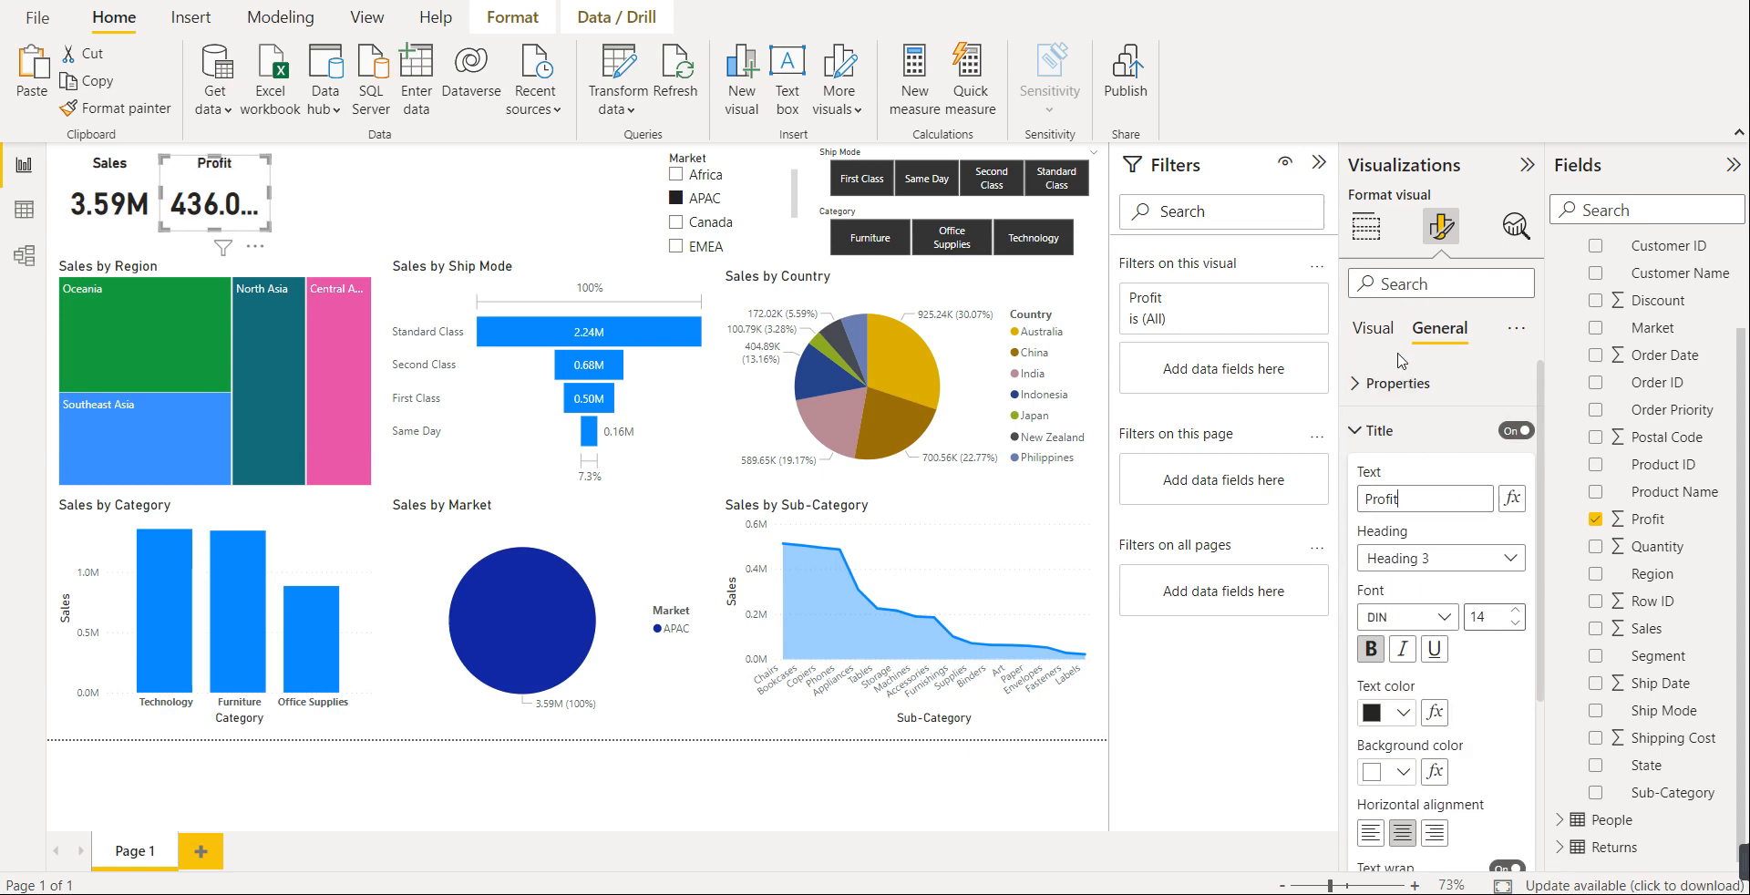
- Set the Profit card's callout value to 1 decimal place, leaving the display units on Auto
click(1392, 385)
click(1373, 328)
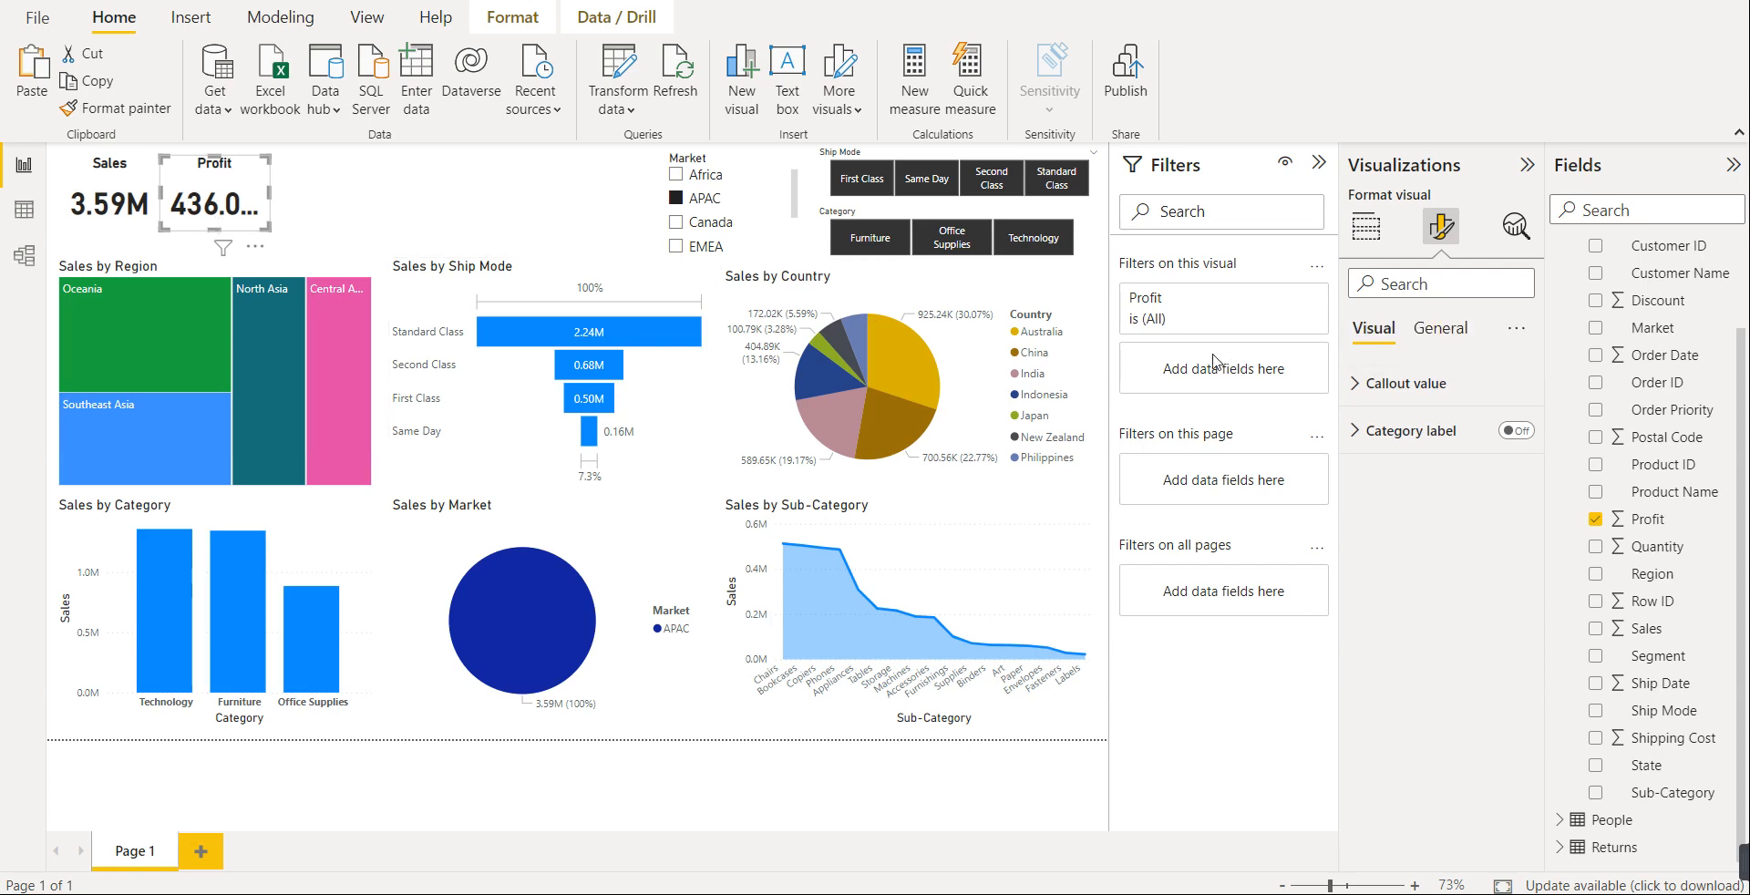
click(1400, 383)
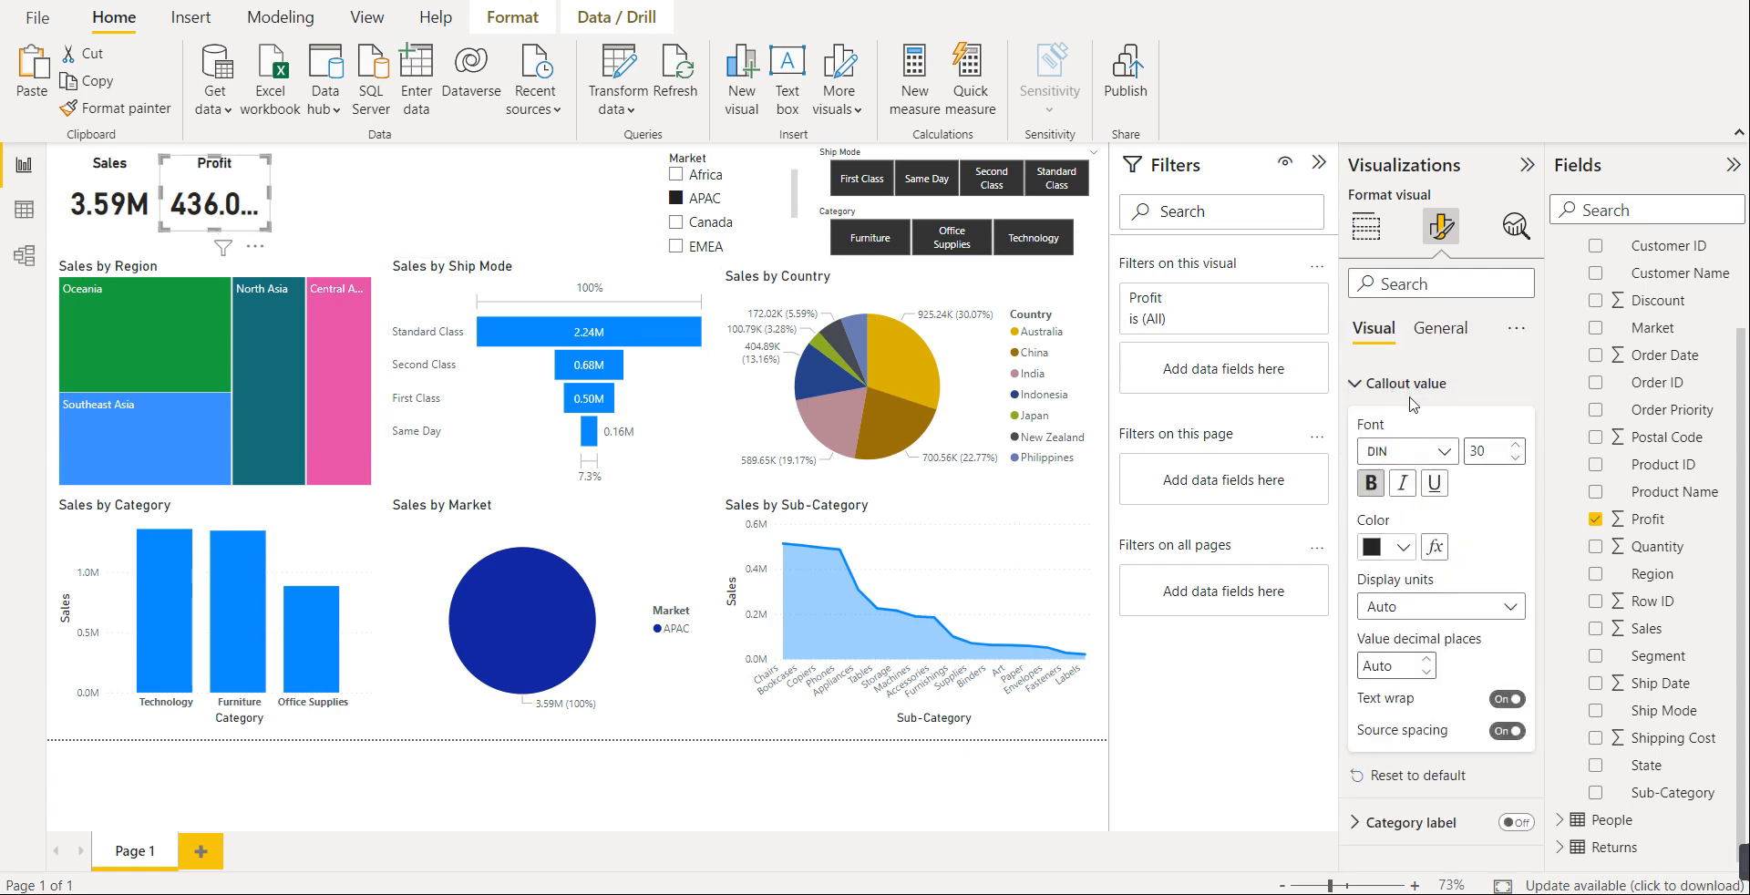
click(1510, 608)
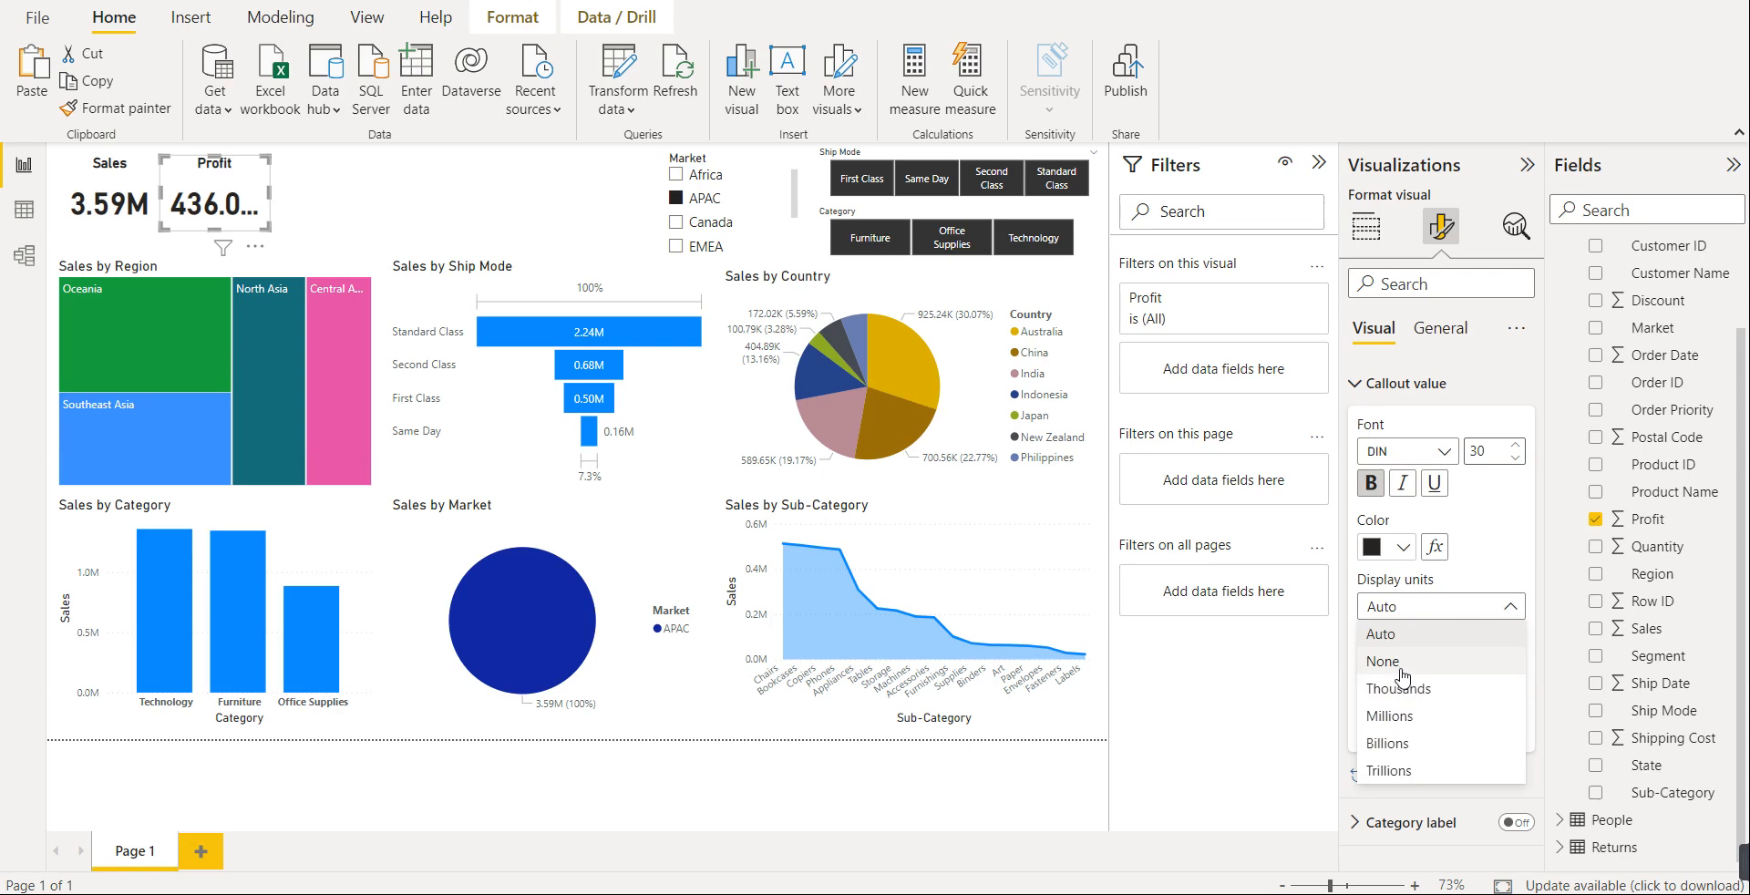
click(1520, 608)
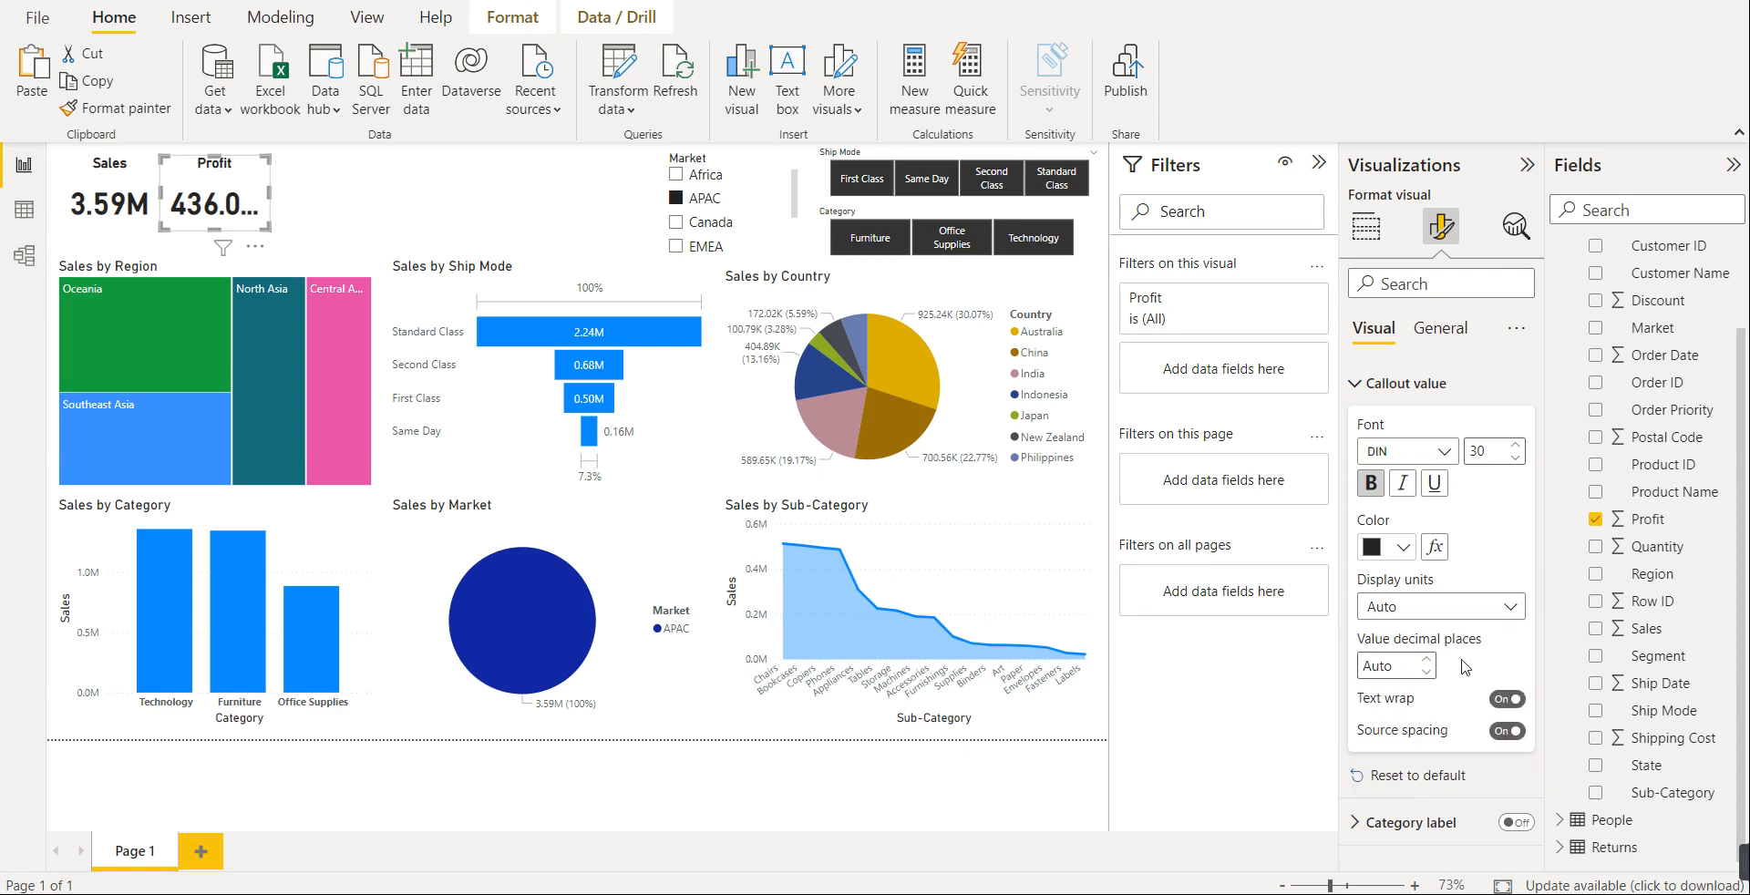
click(1427, 662)
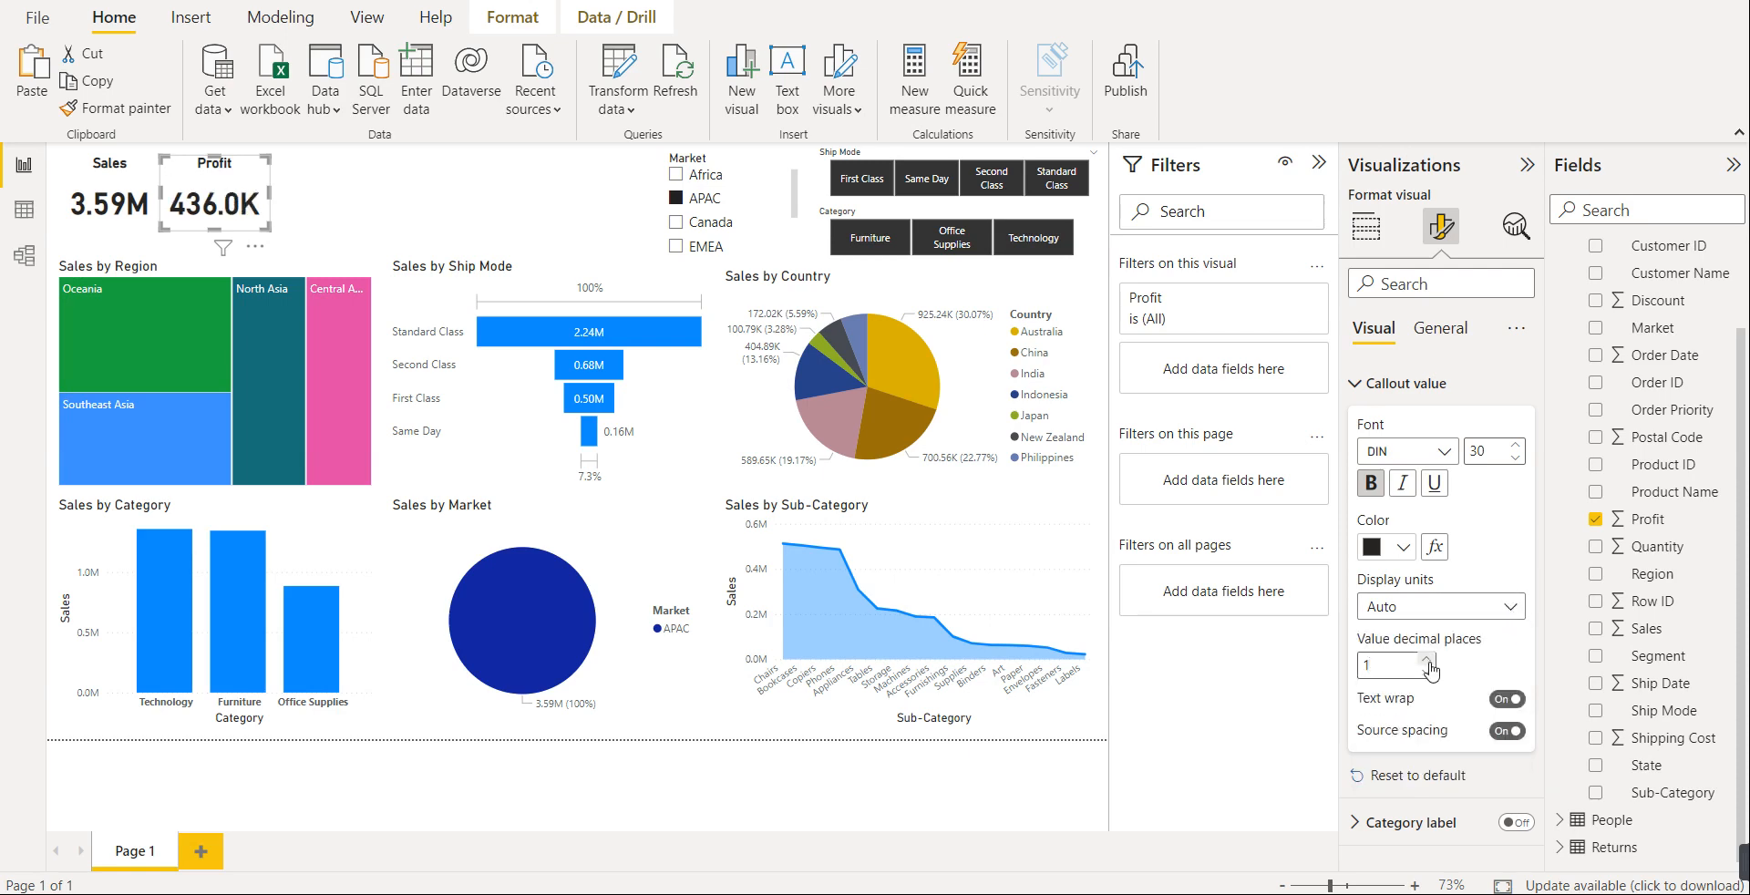
- Set the Sales card's callout value to 1 decimal place
click(128, 218)
mouse_move(131, 233)
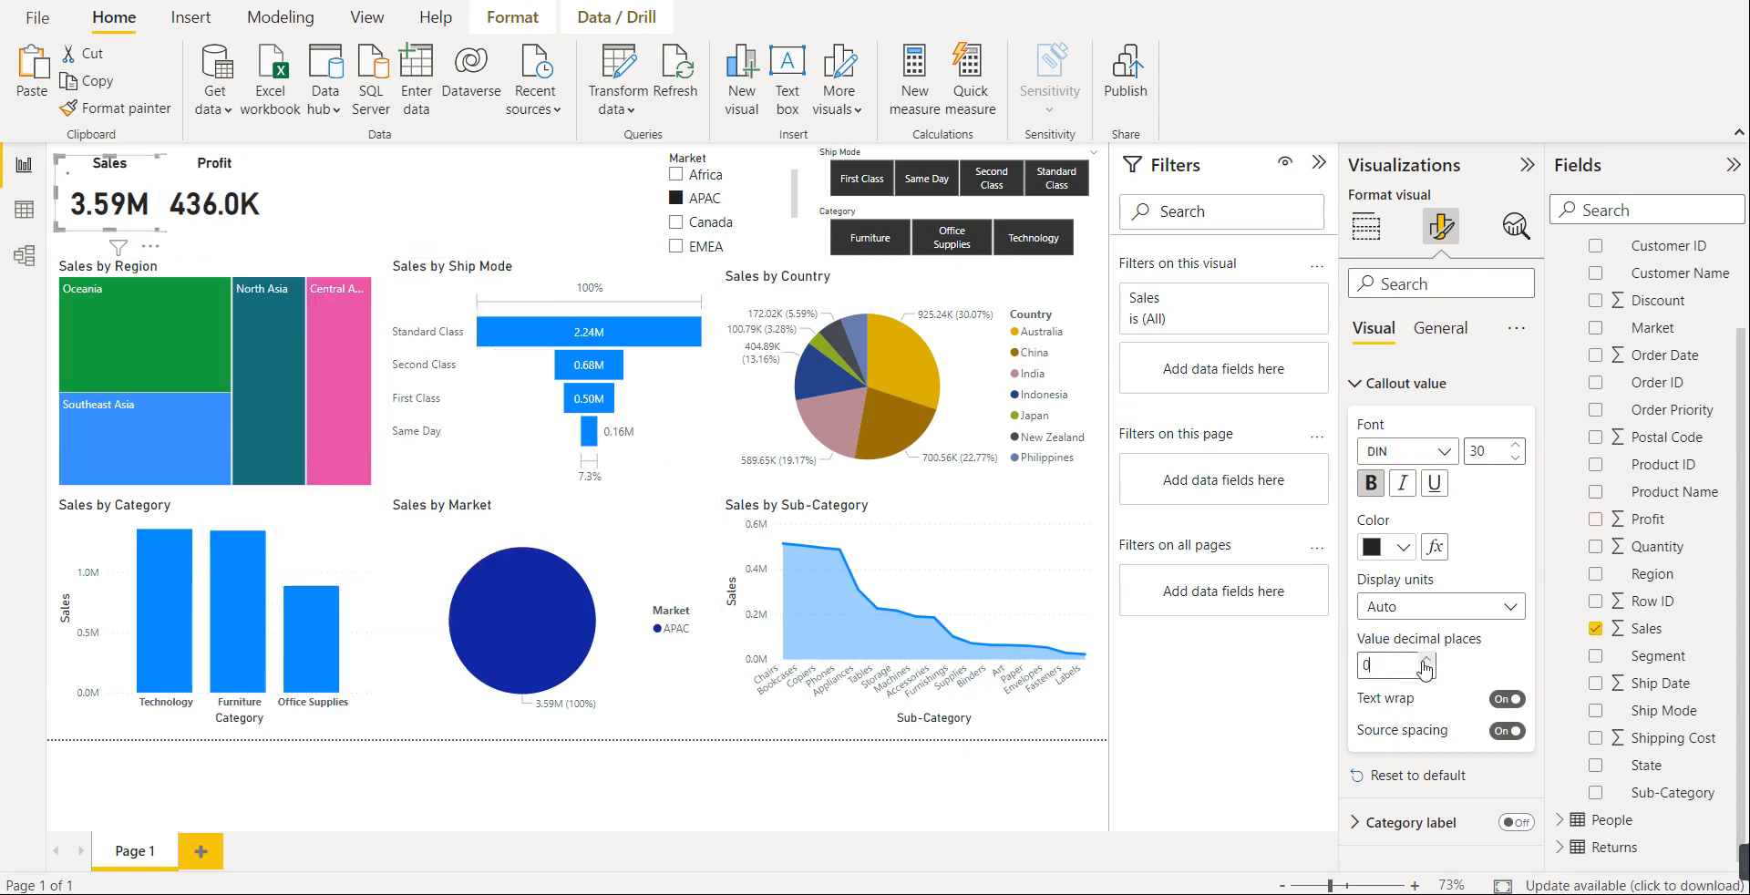
click(1425, 668)
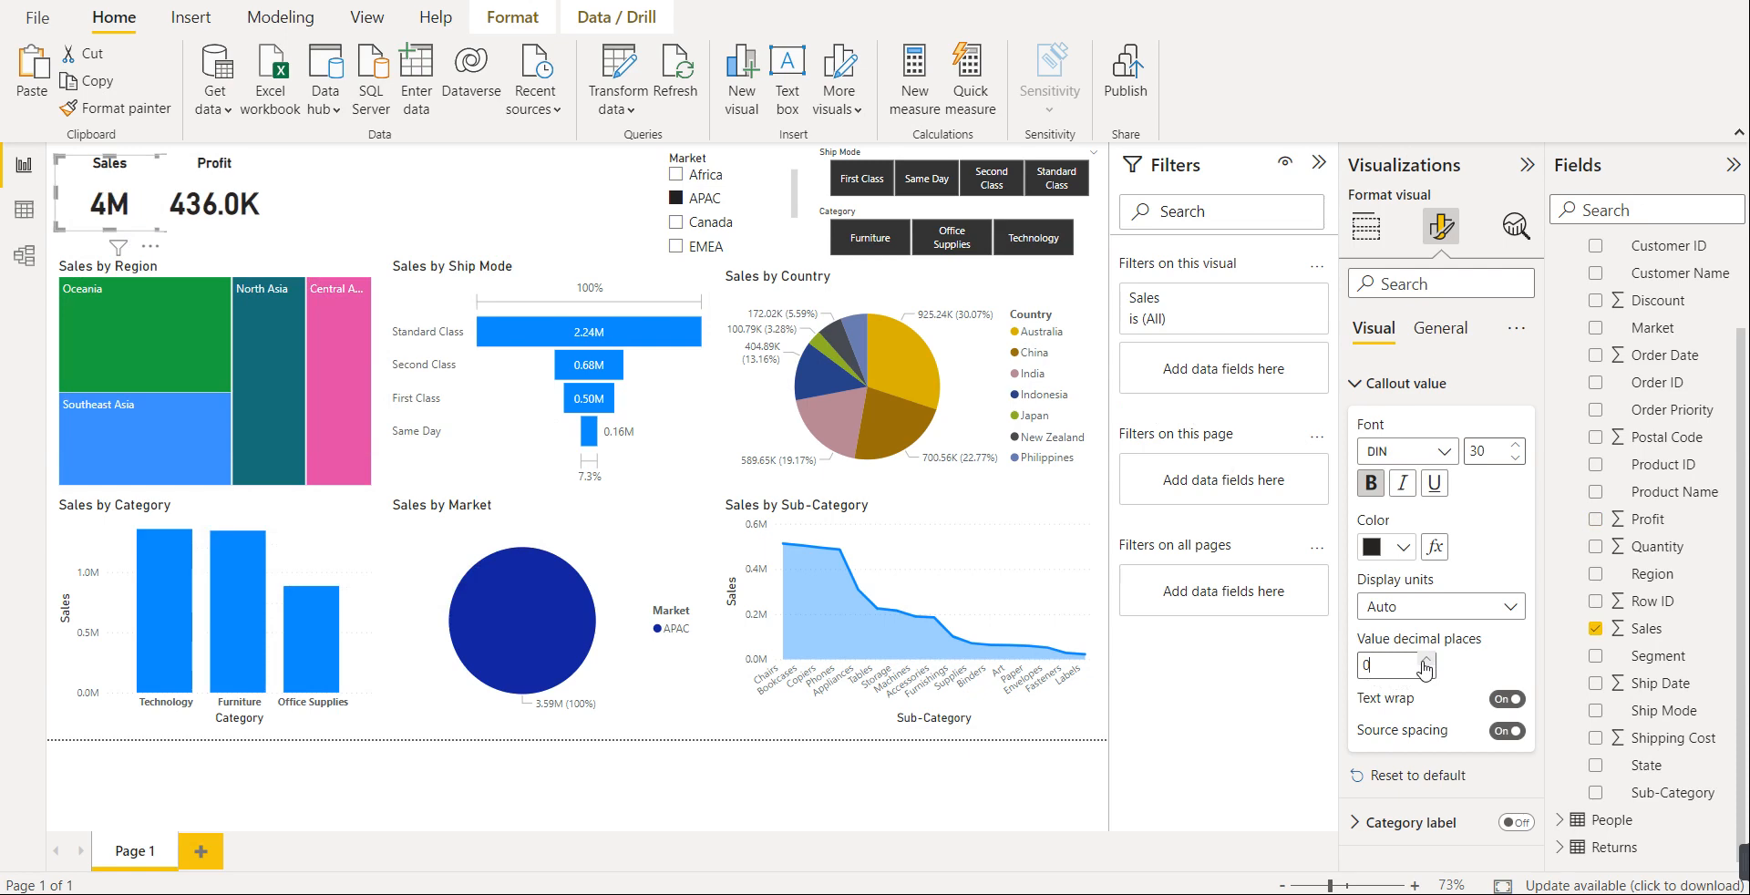
click(440, 218)
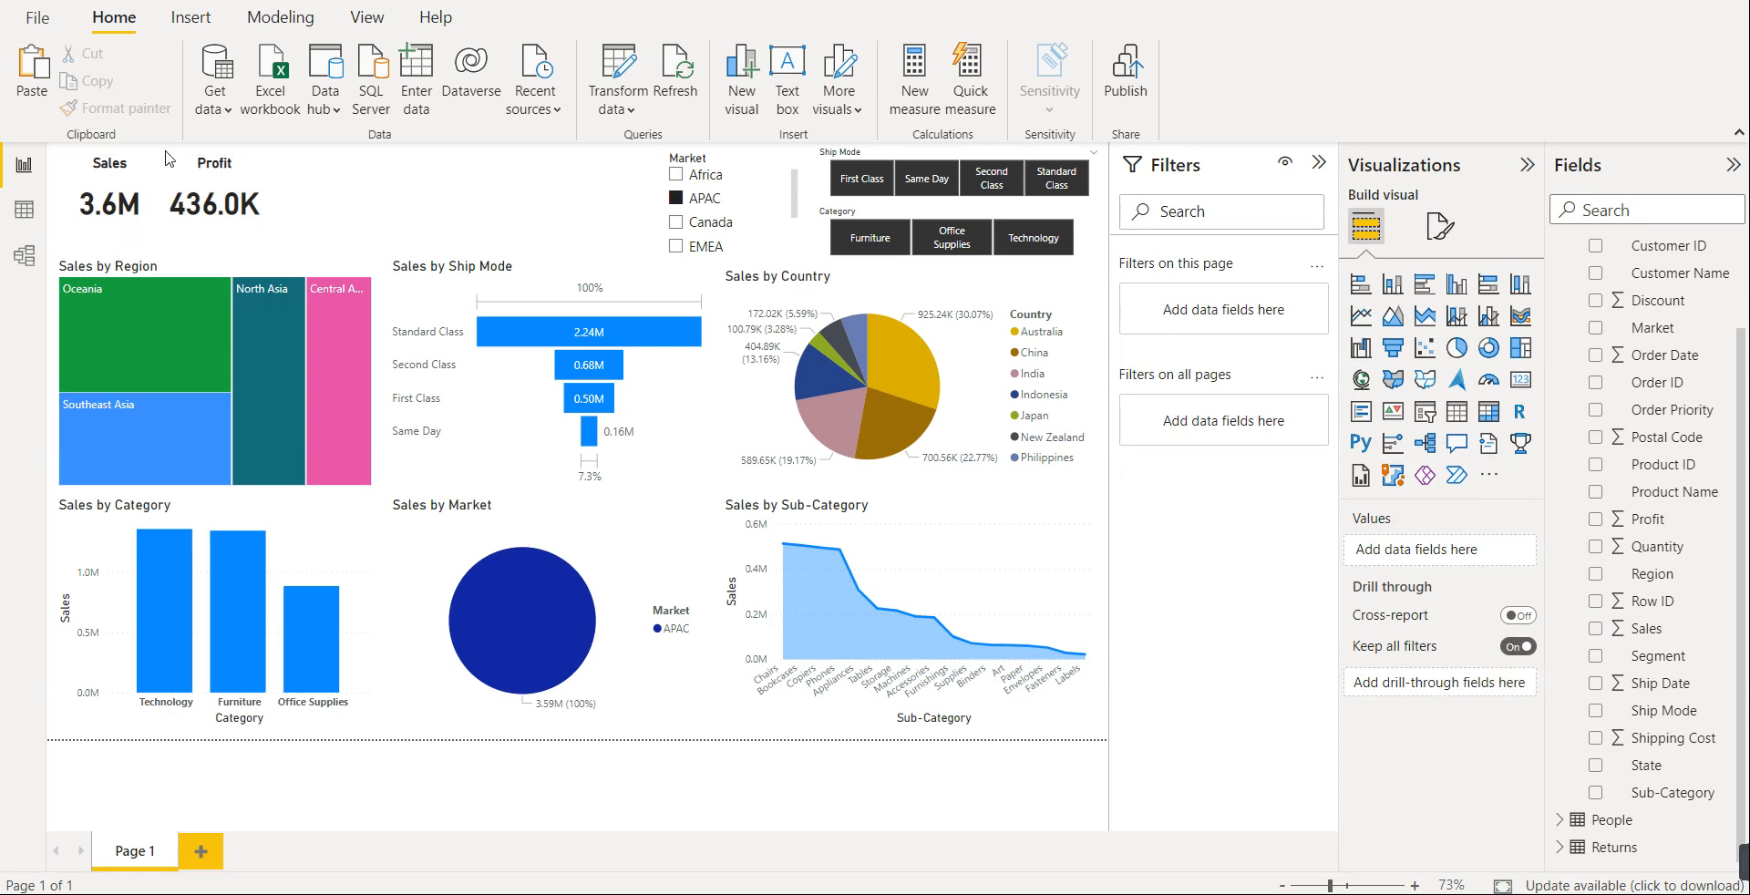
- Duplicate the Profit card, place the copy next to it in the card row, and replace its Profit field with Quantity
click(222, 174)
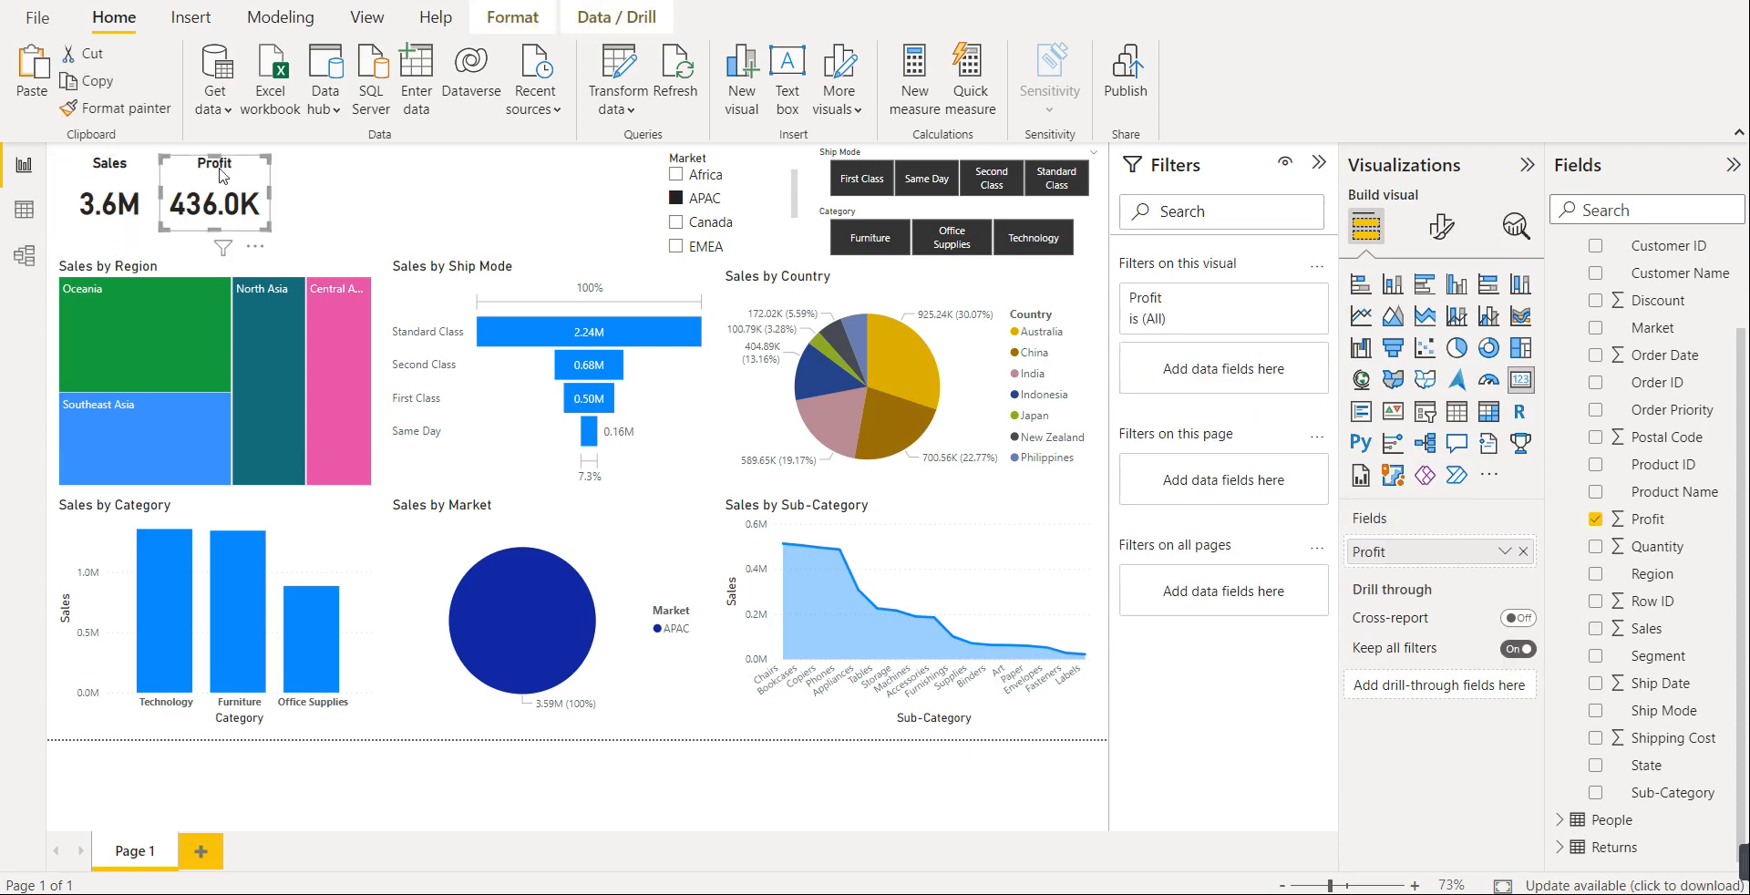
key(ctrl+c)
key(ctrl+v)
drag(292, 194, 314, 189)
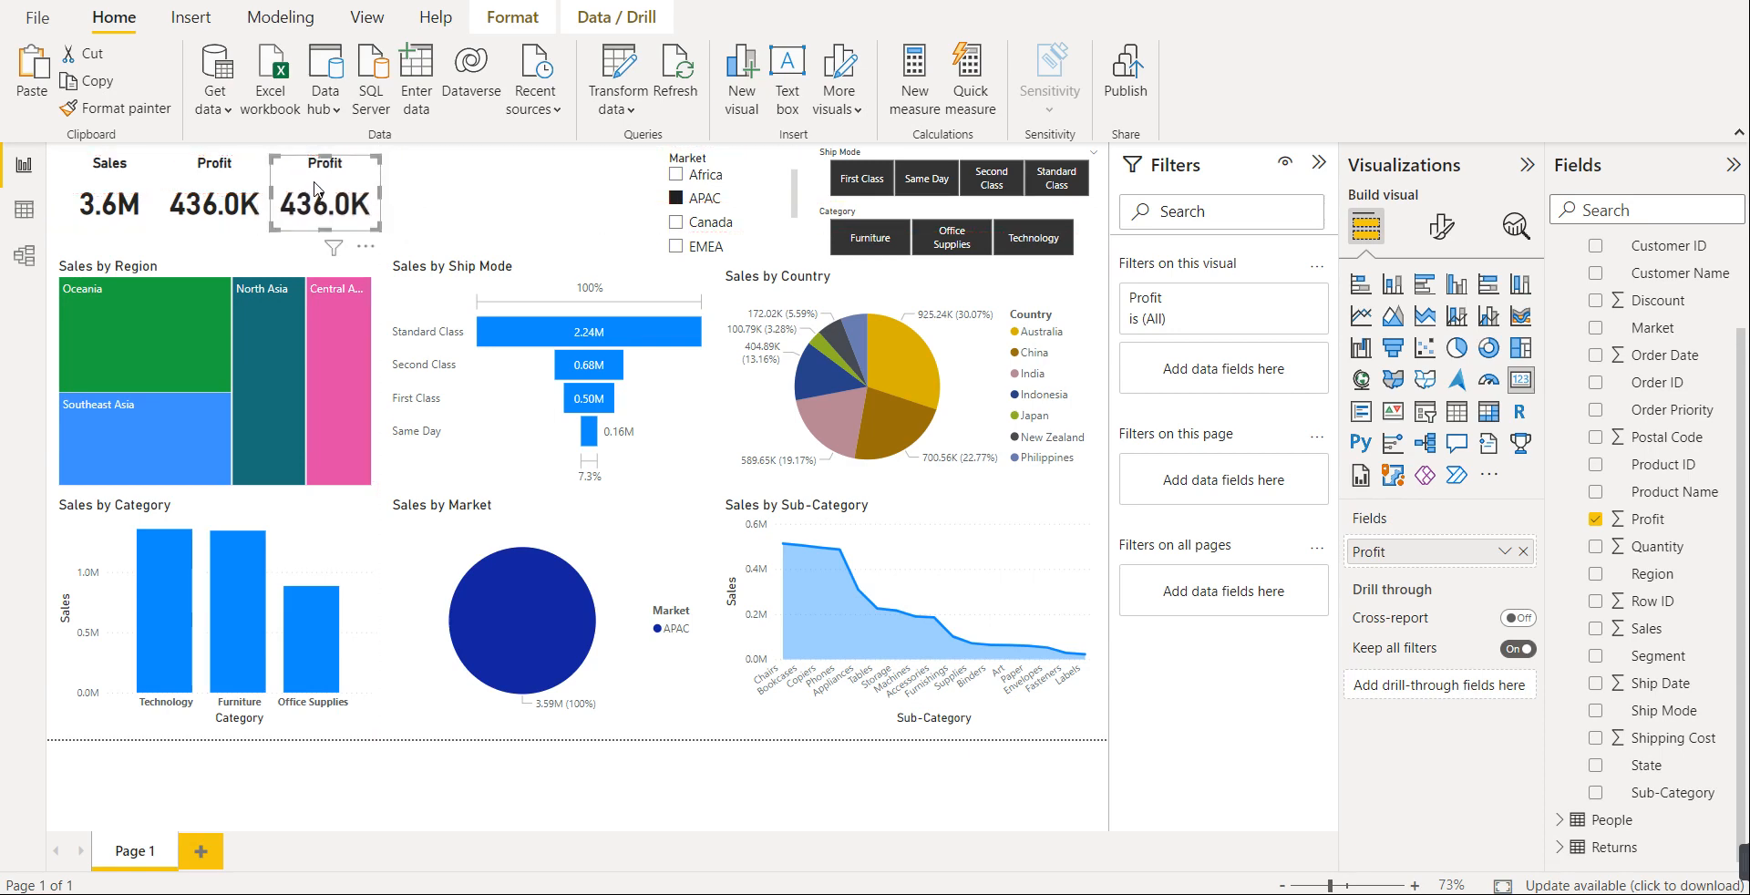
click(1597, 521)
click(1595, 547)
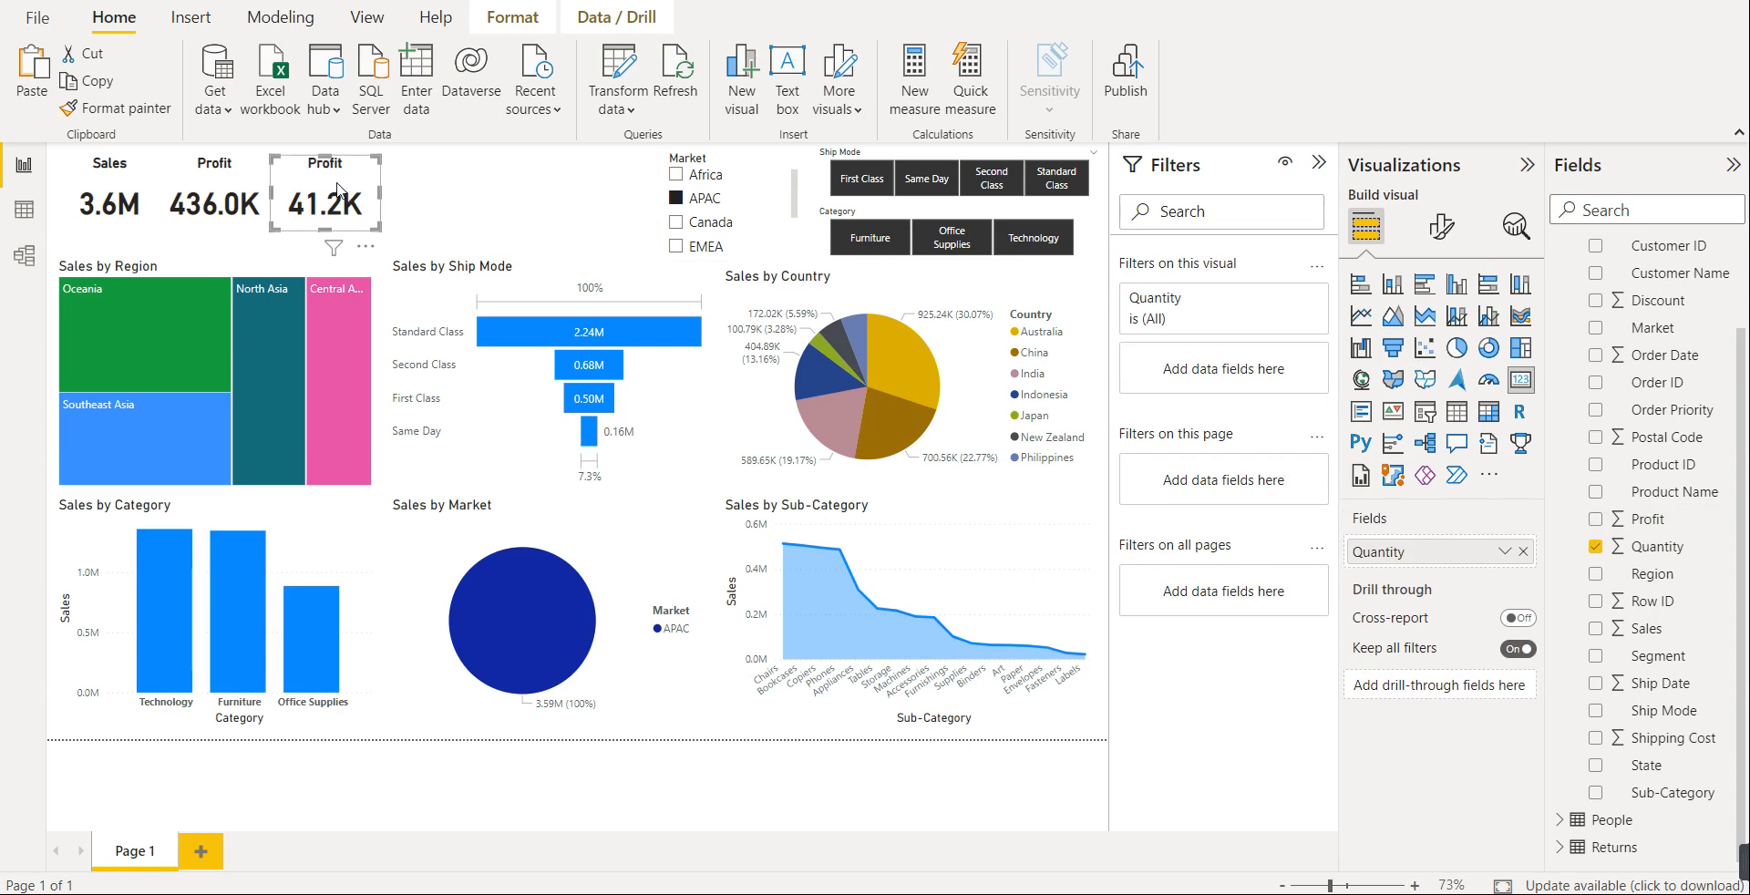
- Change the third card's title text to Quantity
click(1441, 225)
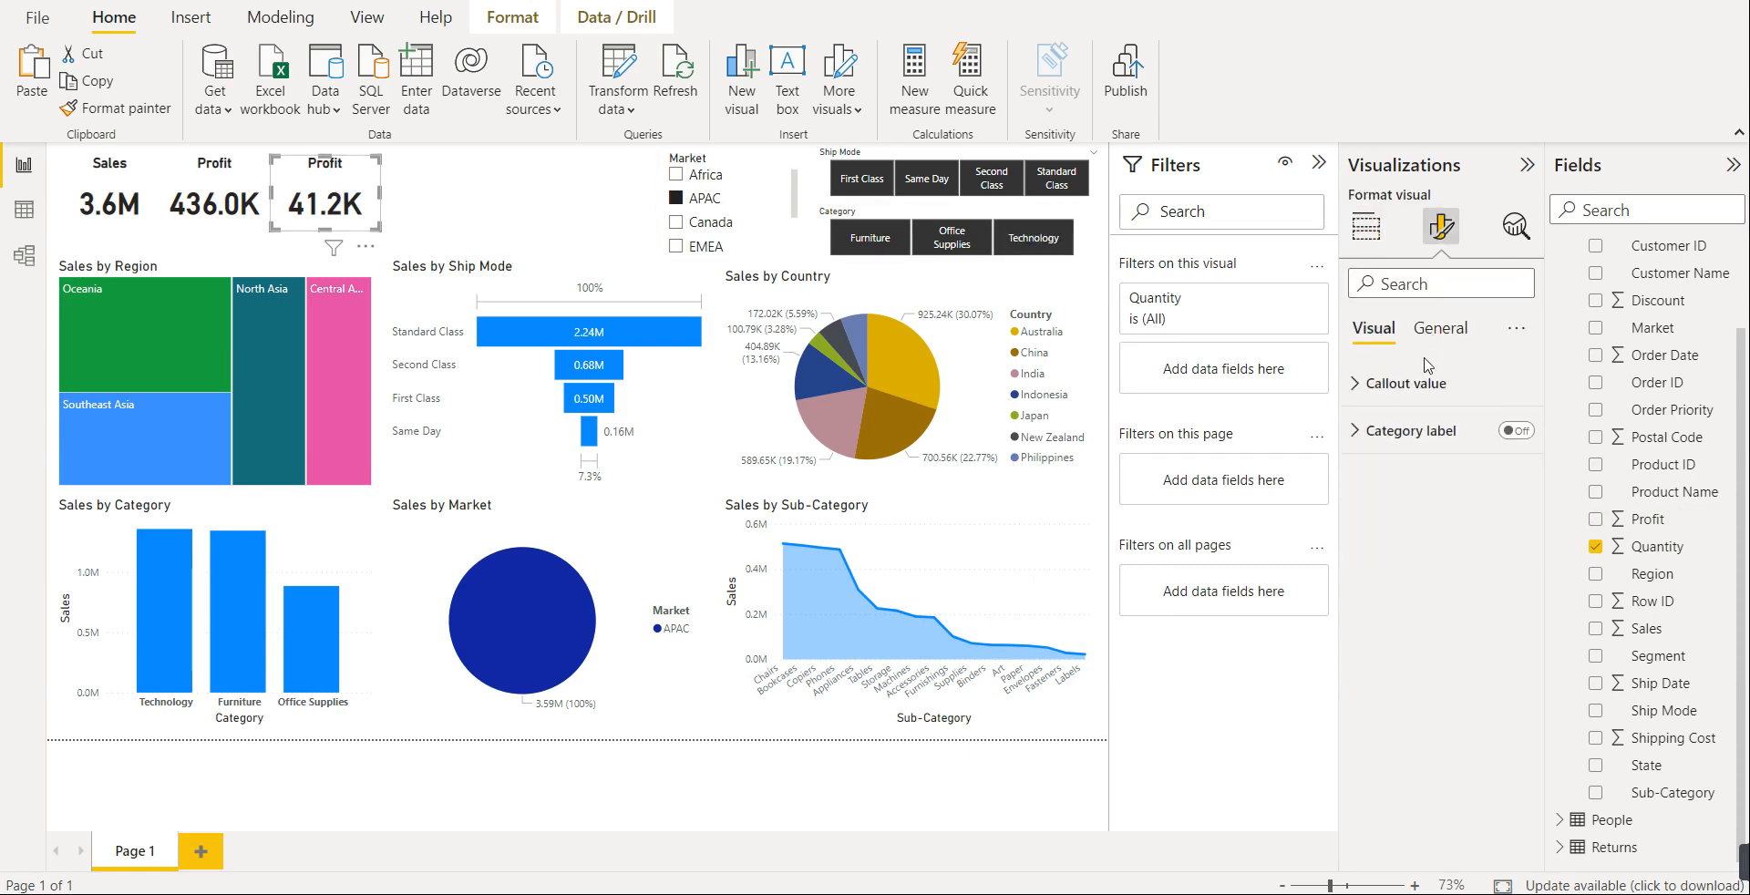
click(1440, 330)
click(1406, 390)
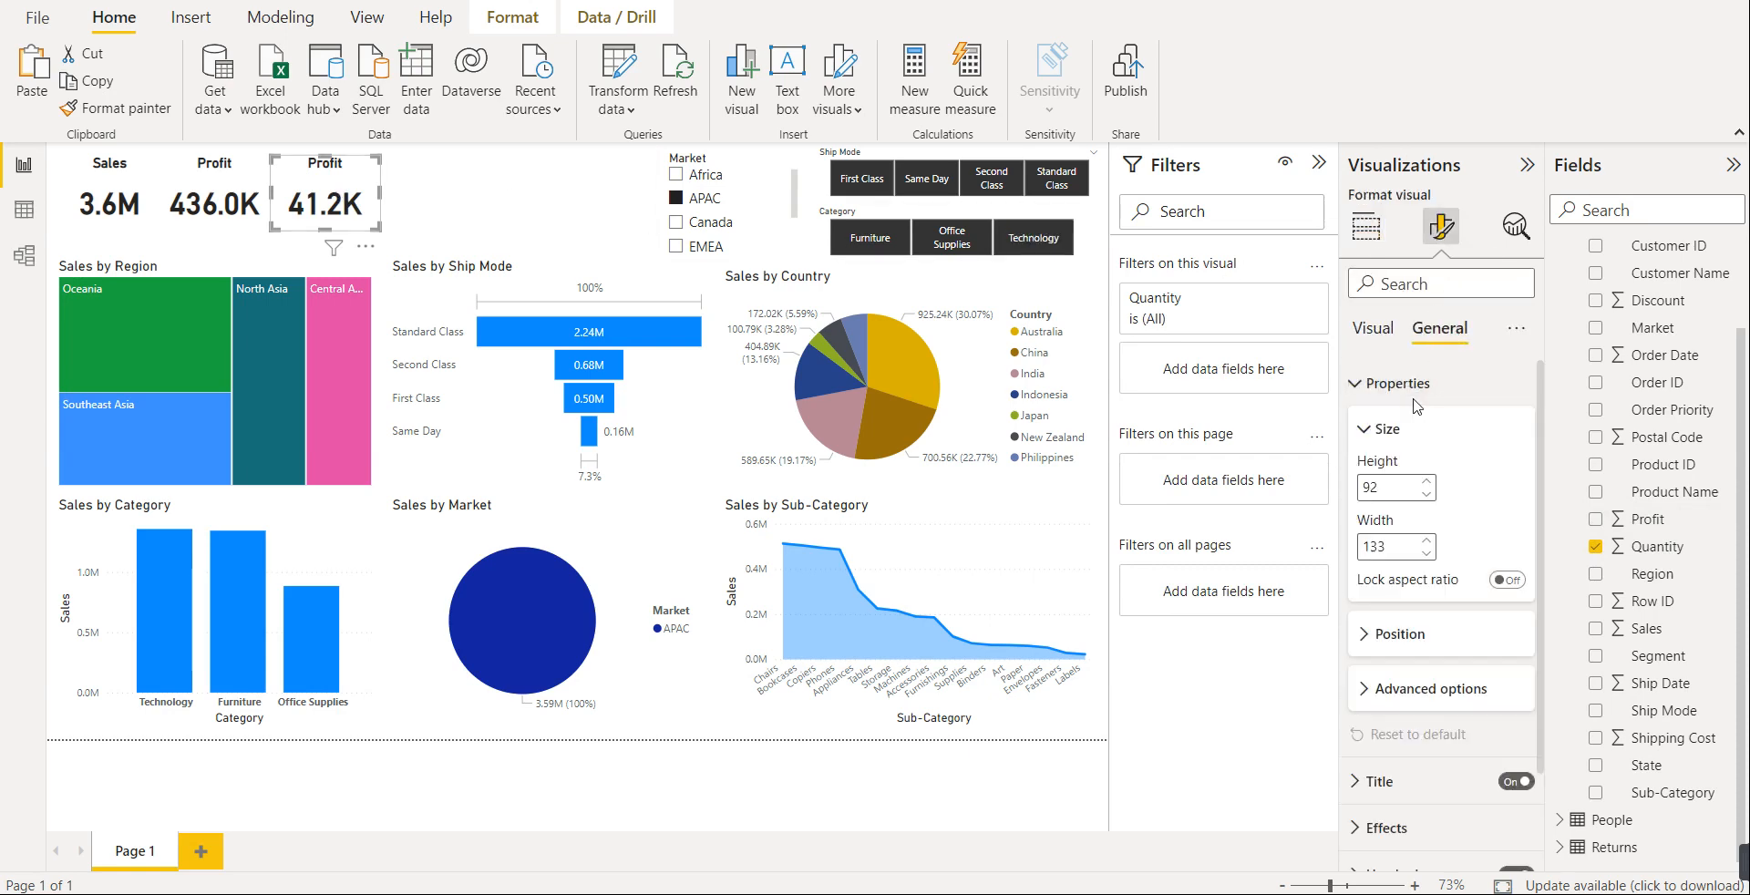
click(1406, 394)
click(1379, 430)
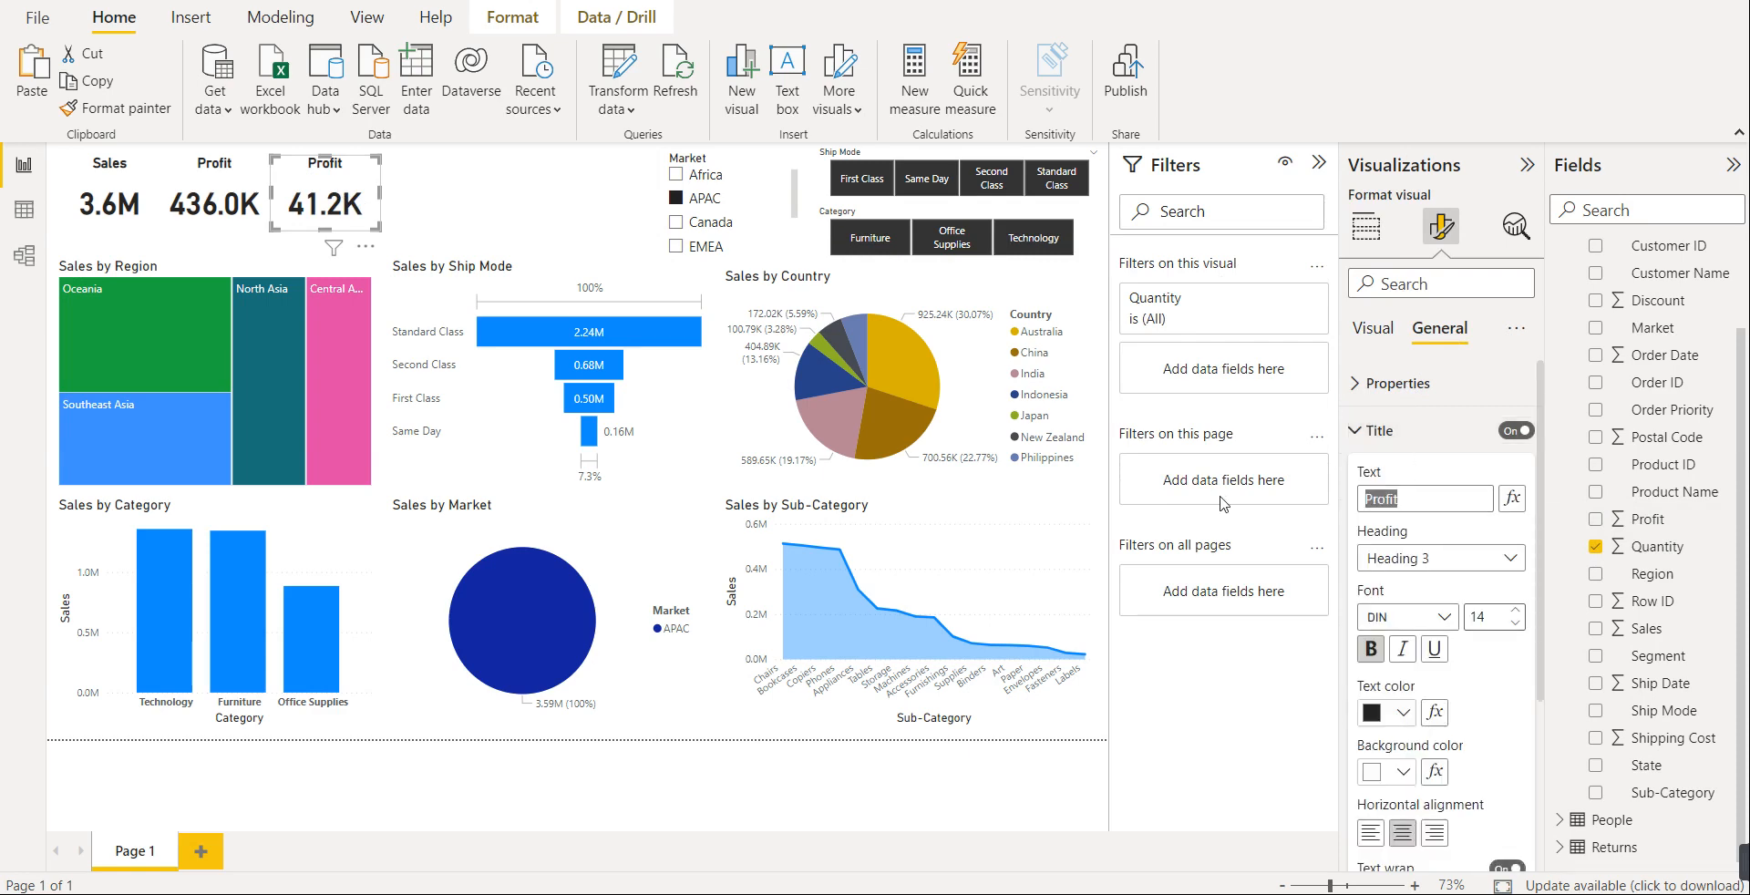
text(Quantity)
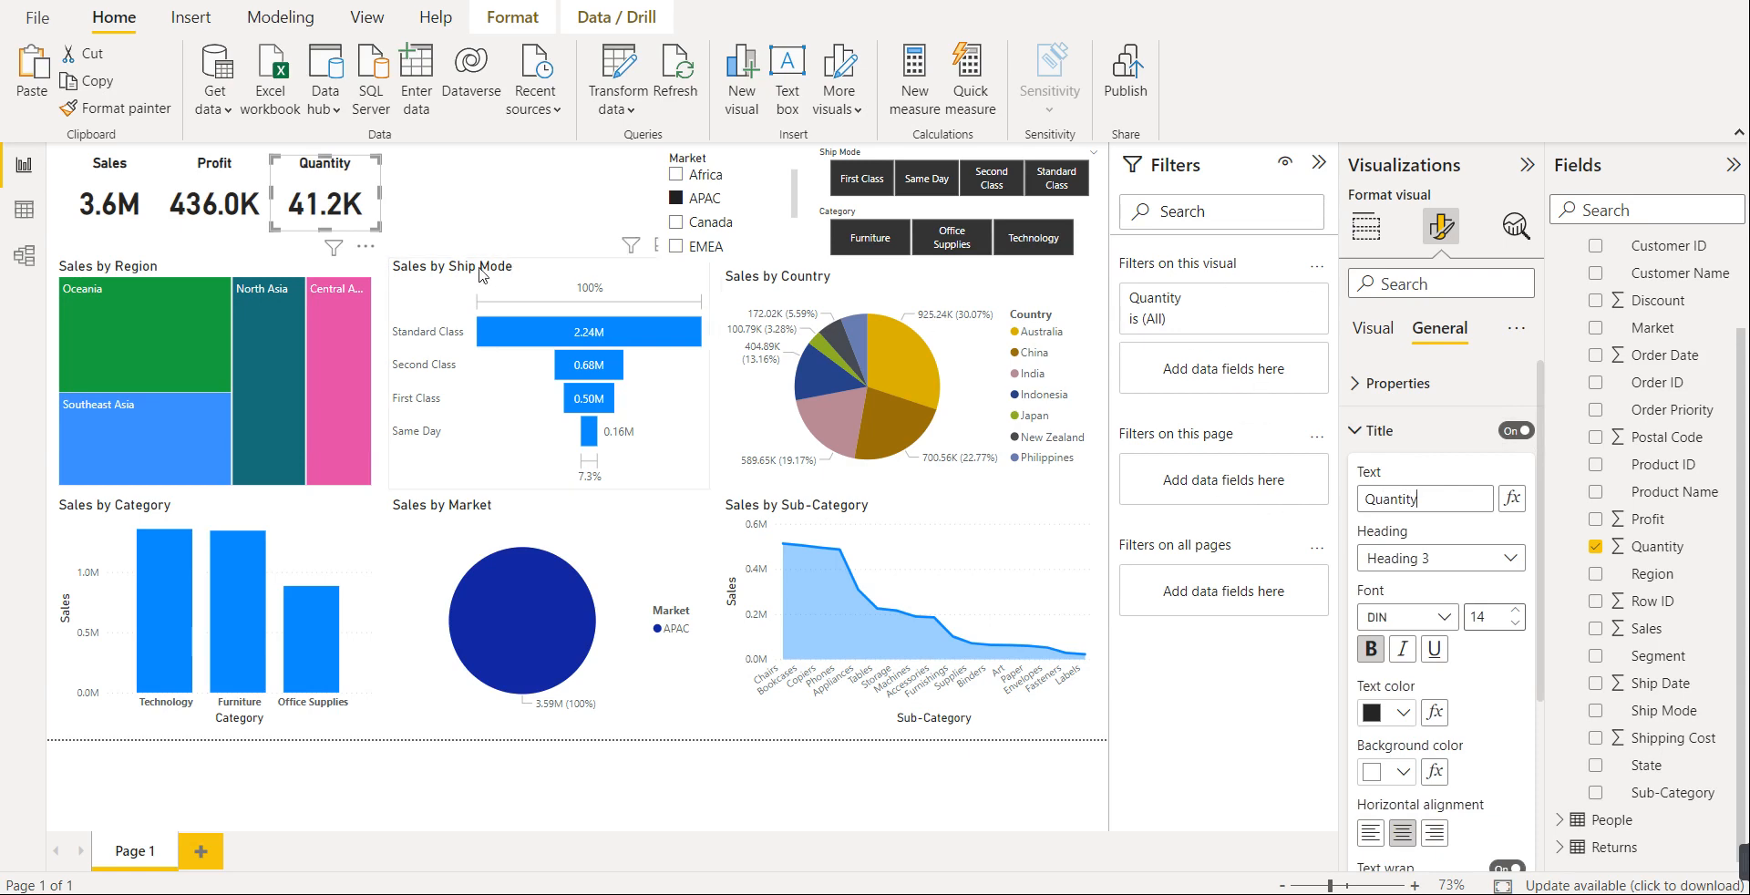
- Duplicate the Quantity card, place the copy beside it, and replace its Quantity field with Shipping Cost
click(369, 198)
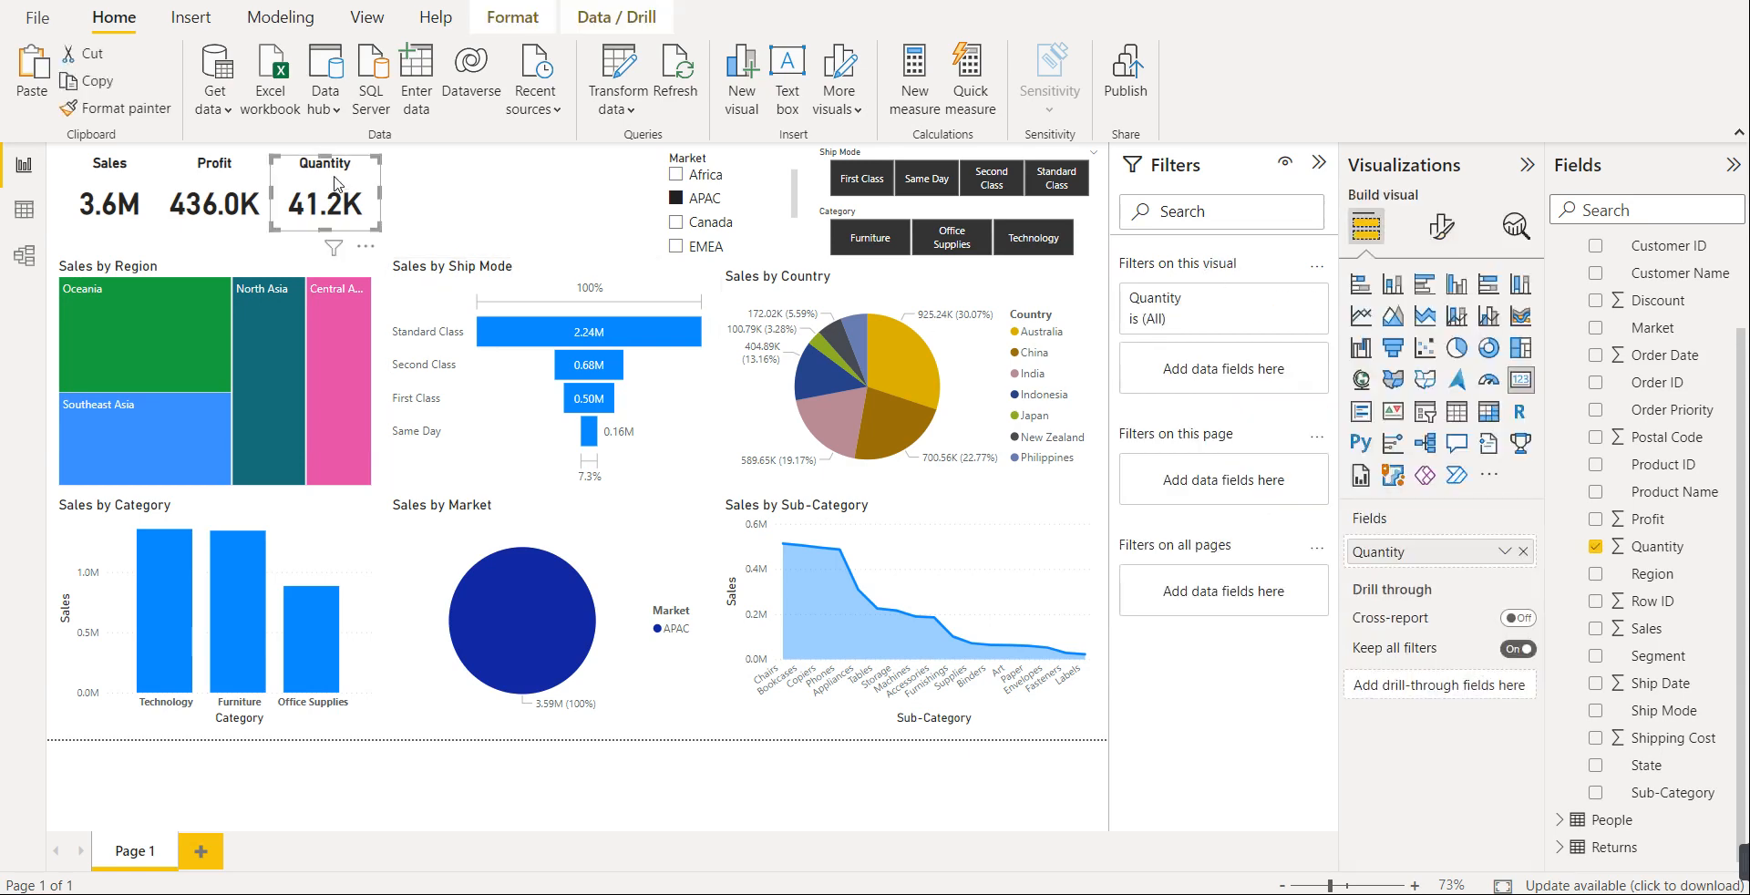
key(ctrl+c)
key(ctrl+v)
drag(339, 185, 438, 186)
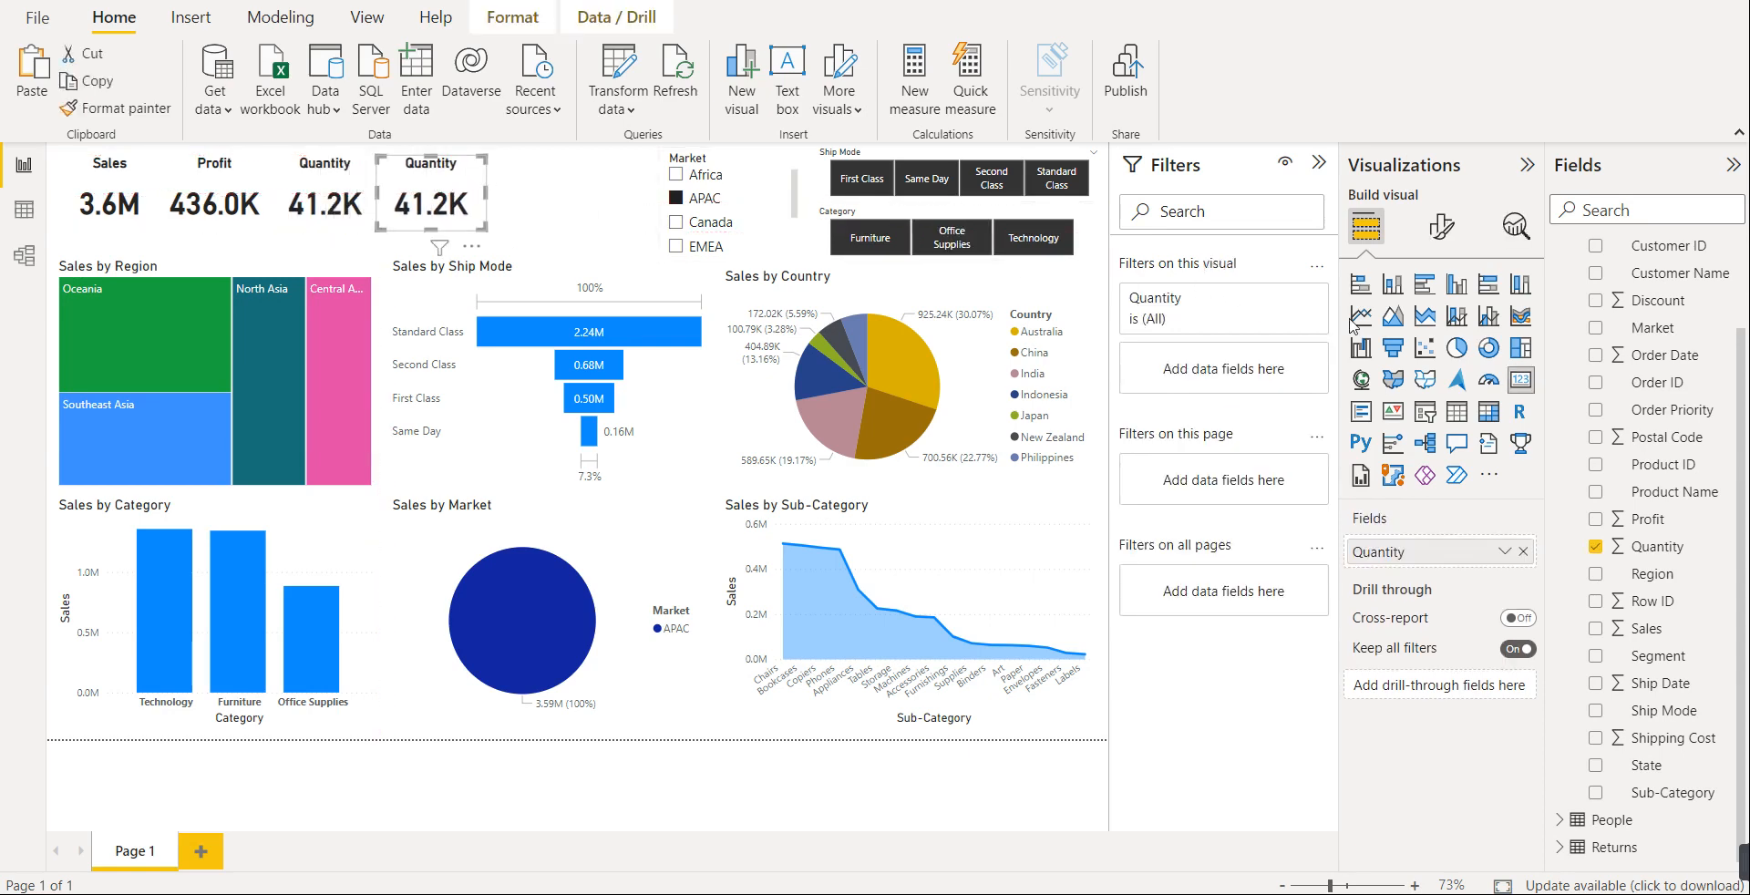
click(1595, 548)
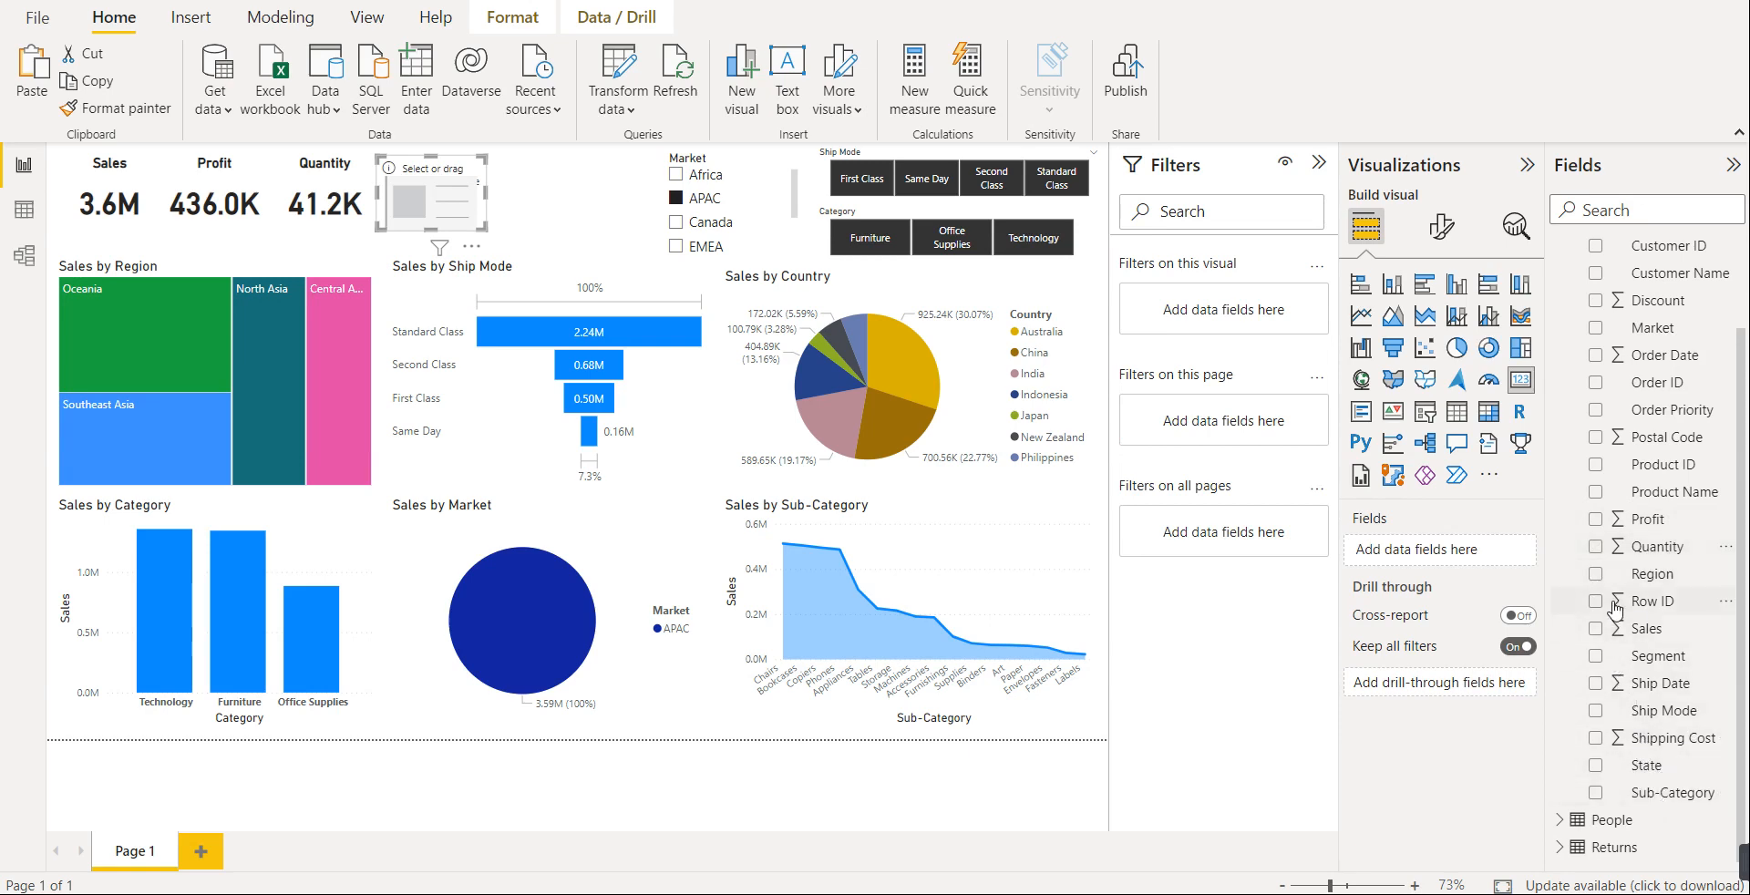
click(1595, 737)
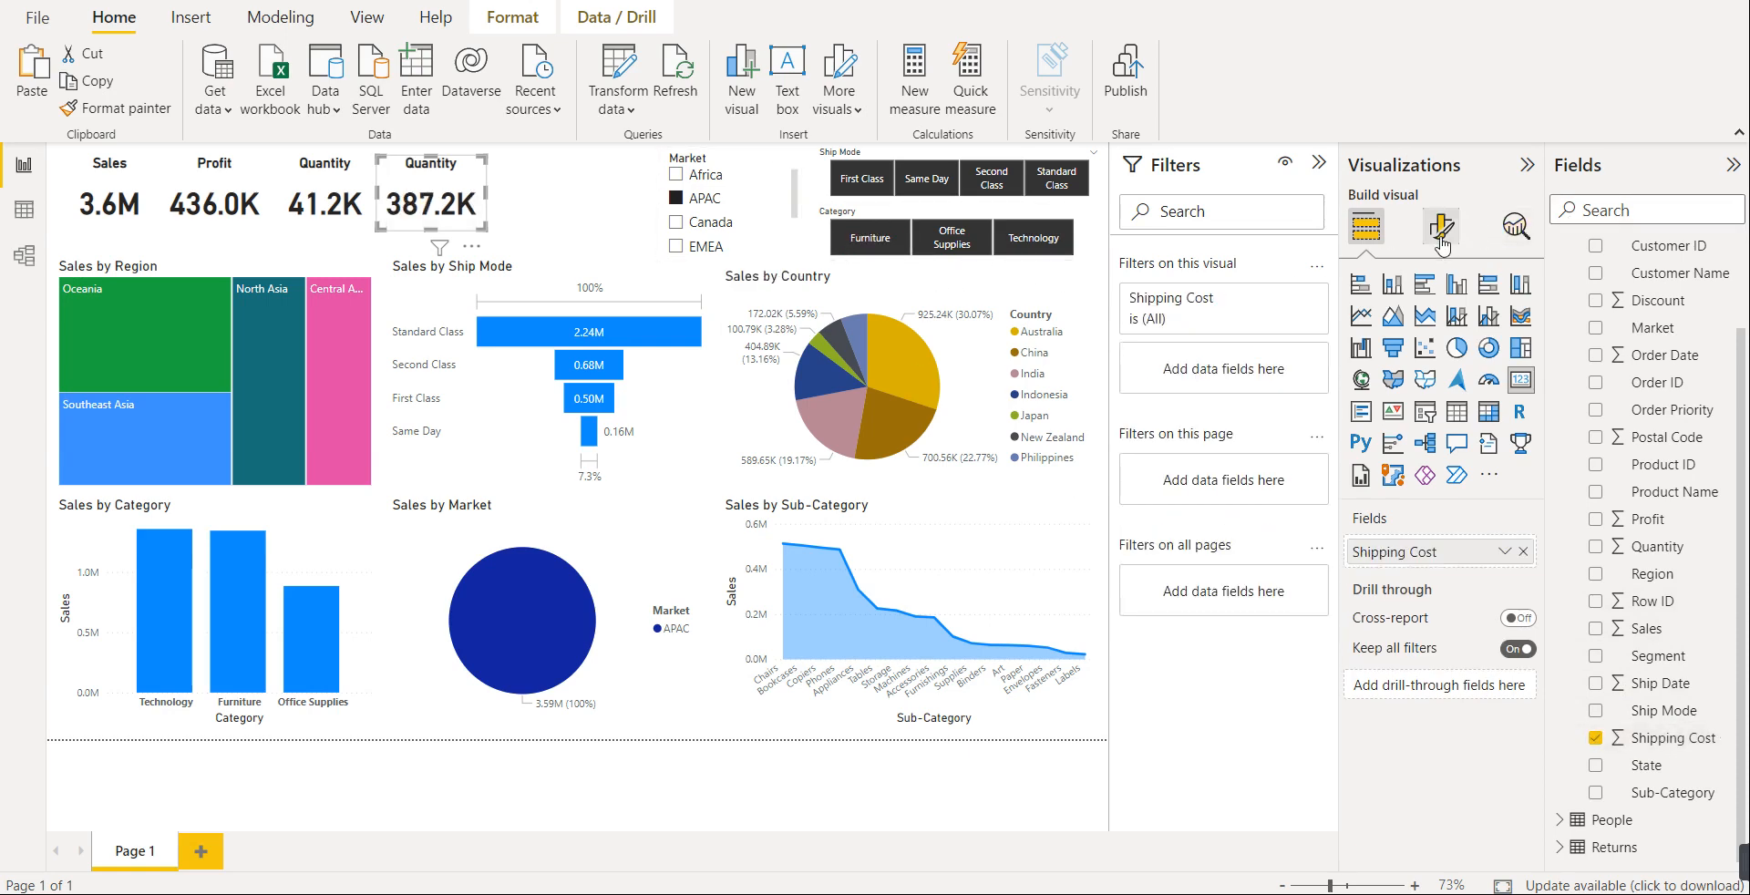
- Change the Shipping Cost card's title text to Ship Cost
click(1441, 228)
click(1439, 330)
click(1415, 384)
click(1404, 384)
click(1379, 430)
drag(1418, 499, 1347, 502)
text(Ship Cost)
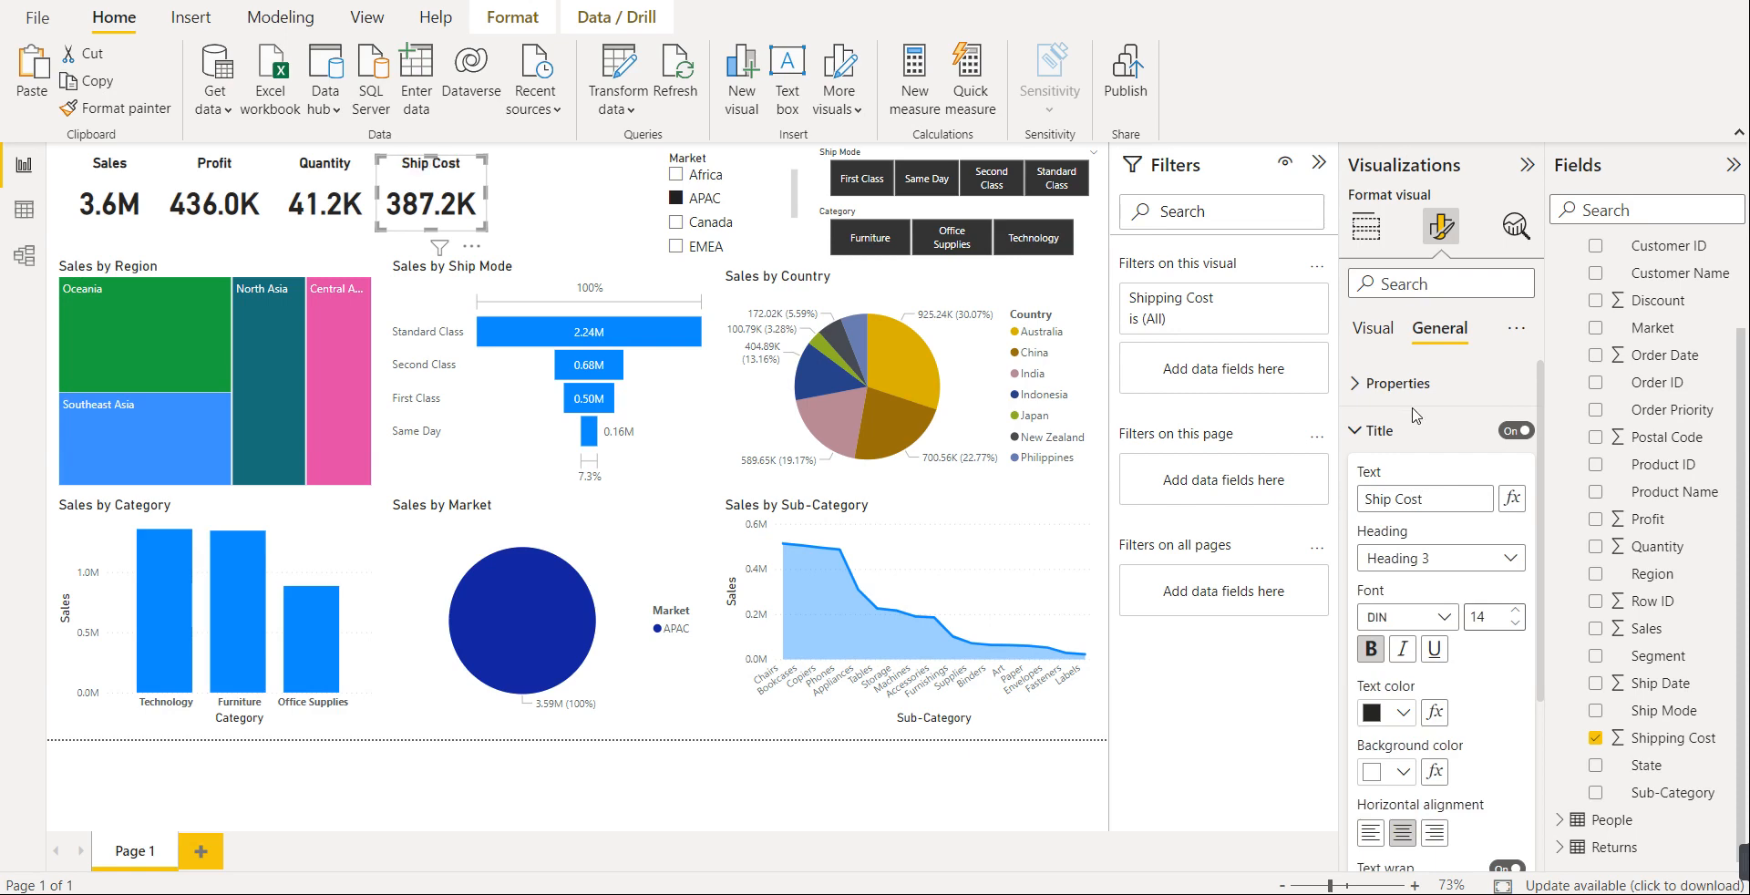
click(552, 183)
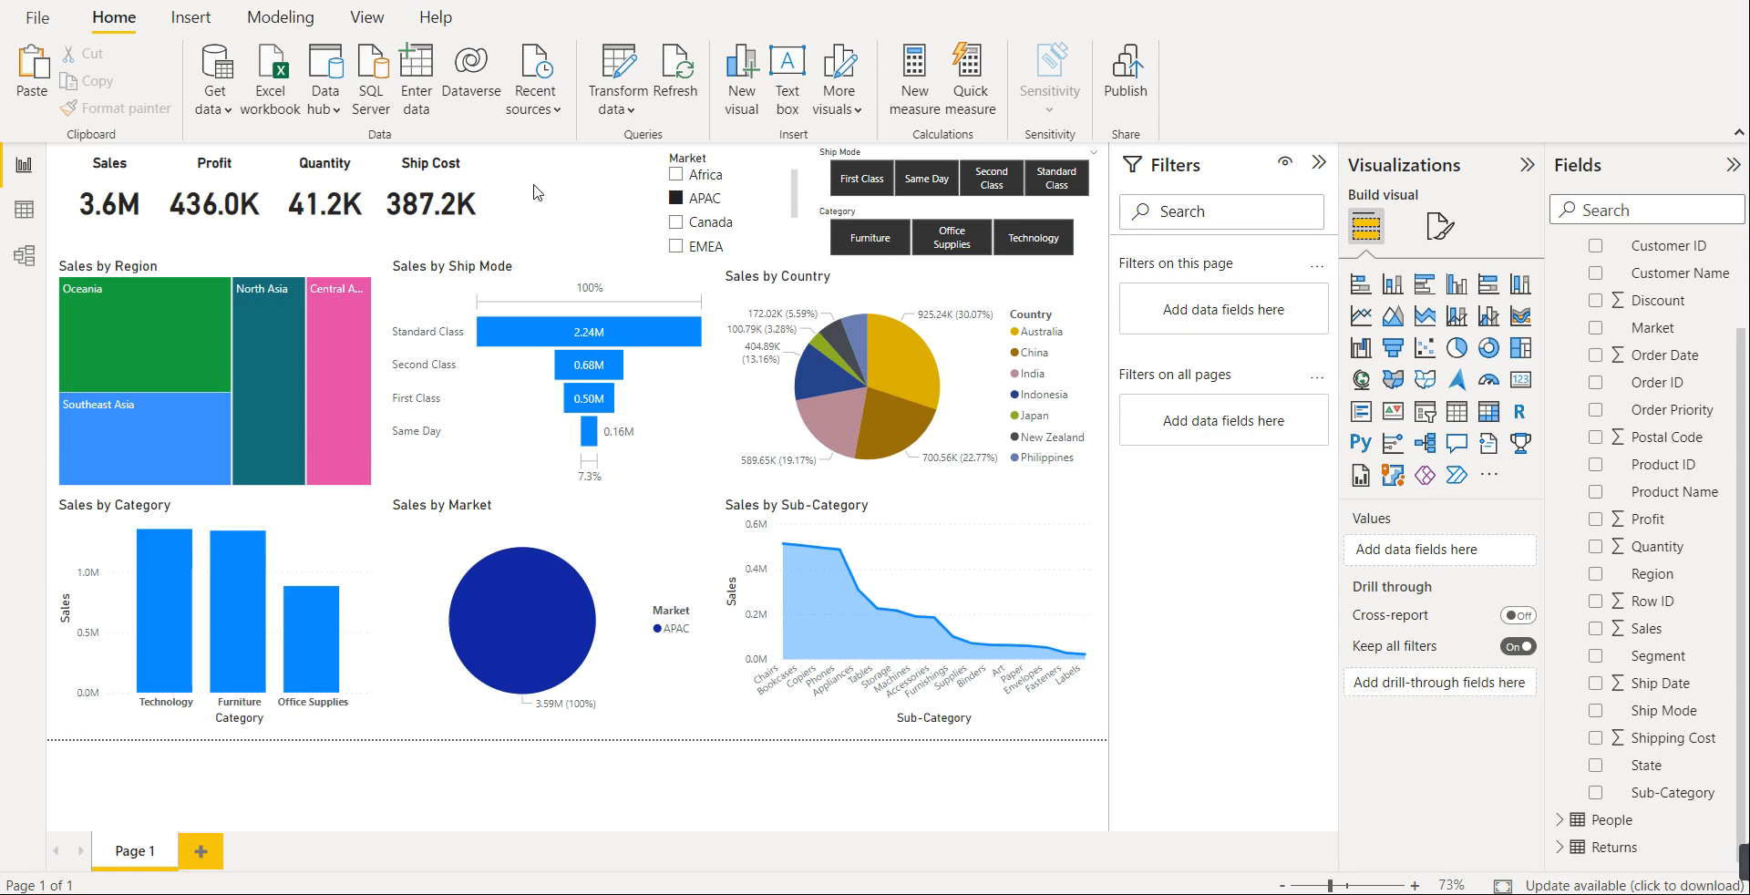
- Duplicate the Ship Cost card, place the copy just before the Market slicer, and replace its Shipping Cost field with Discount
click(458, 180)
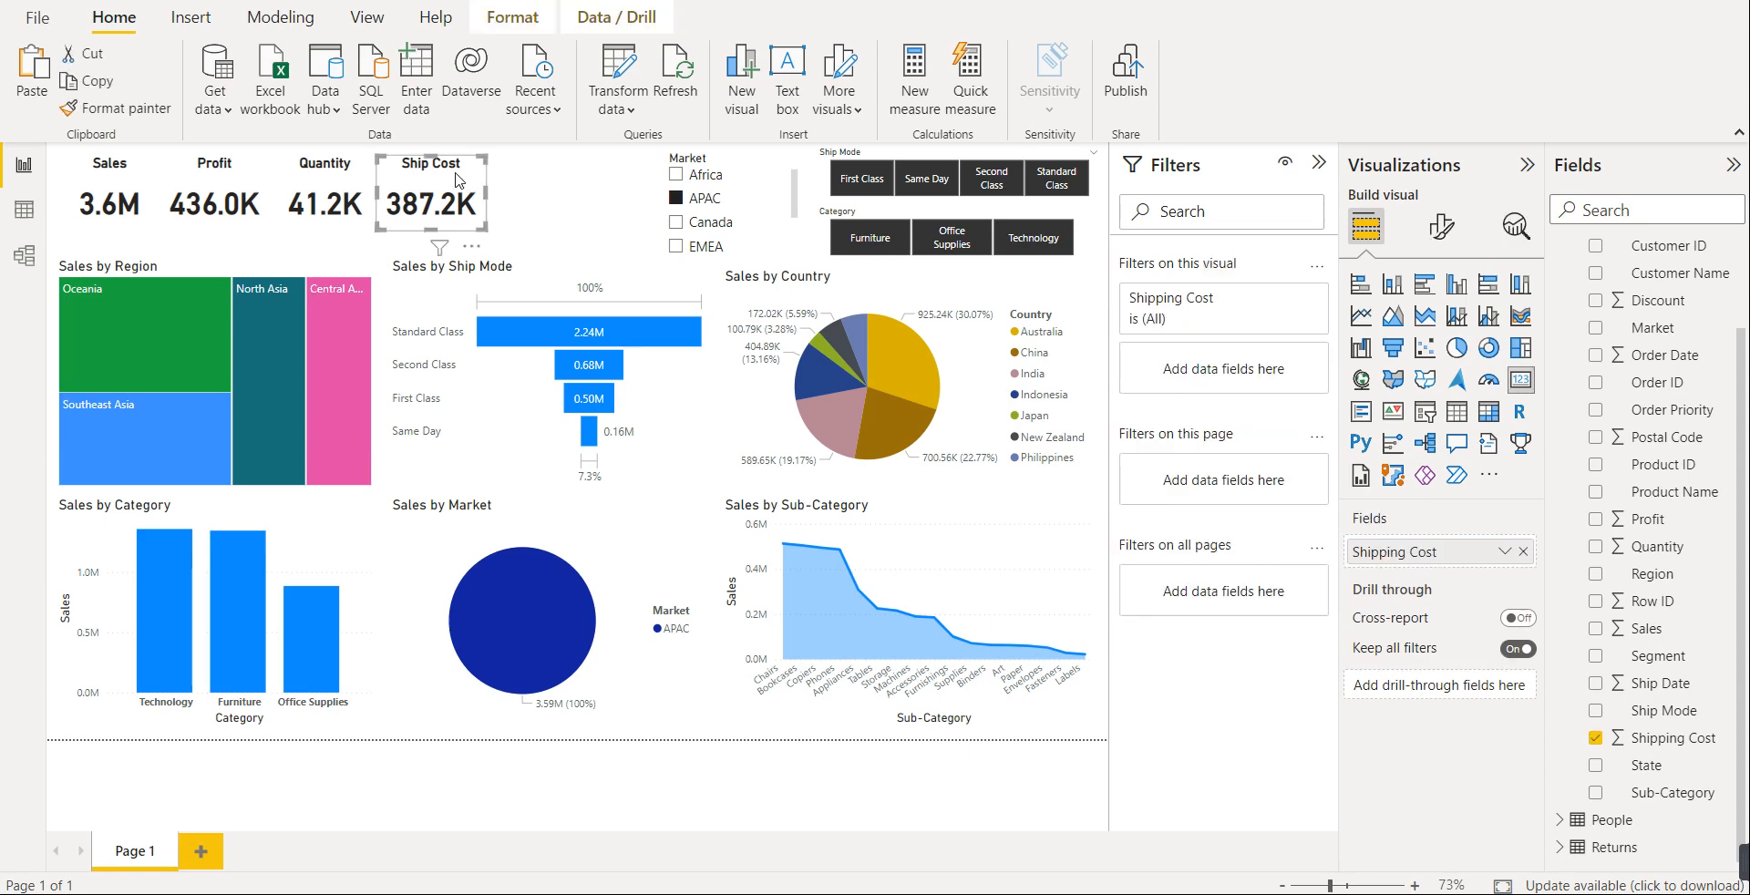
key(ctrl+c)
key(ctrl+v)
drag(459, 180, 614, 197)
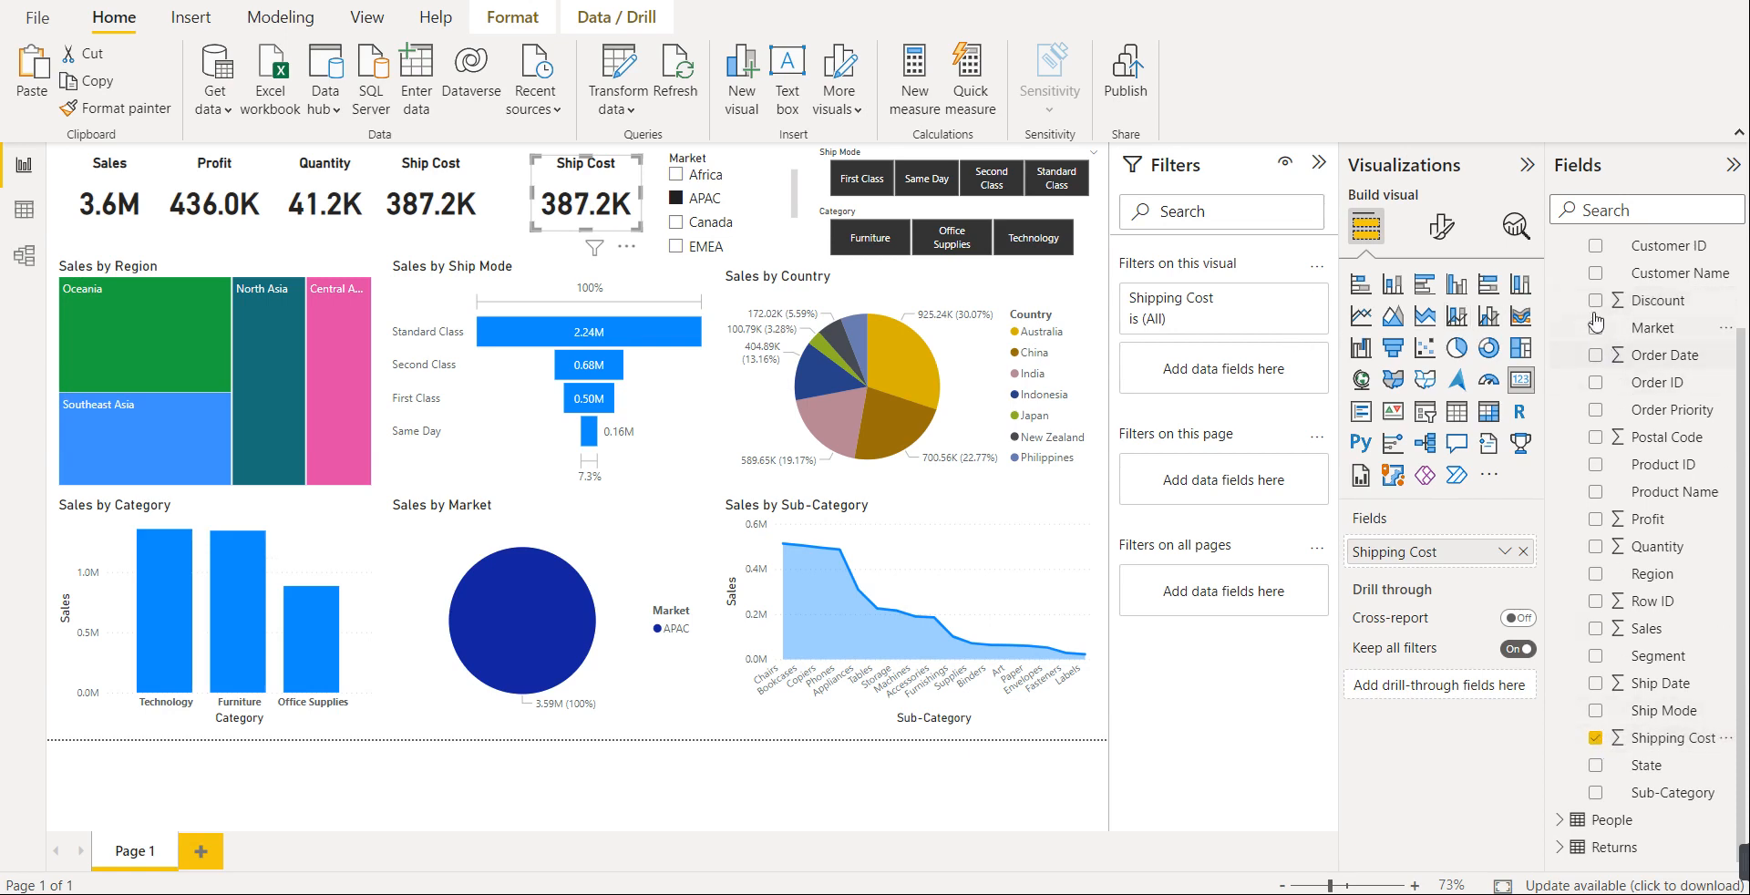
click(1596, 739)
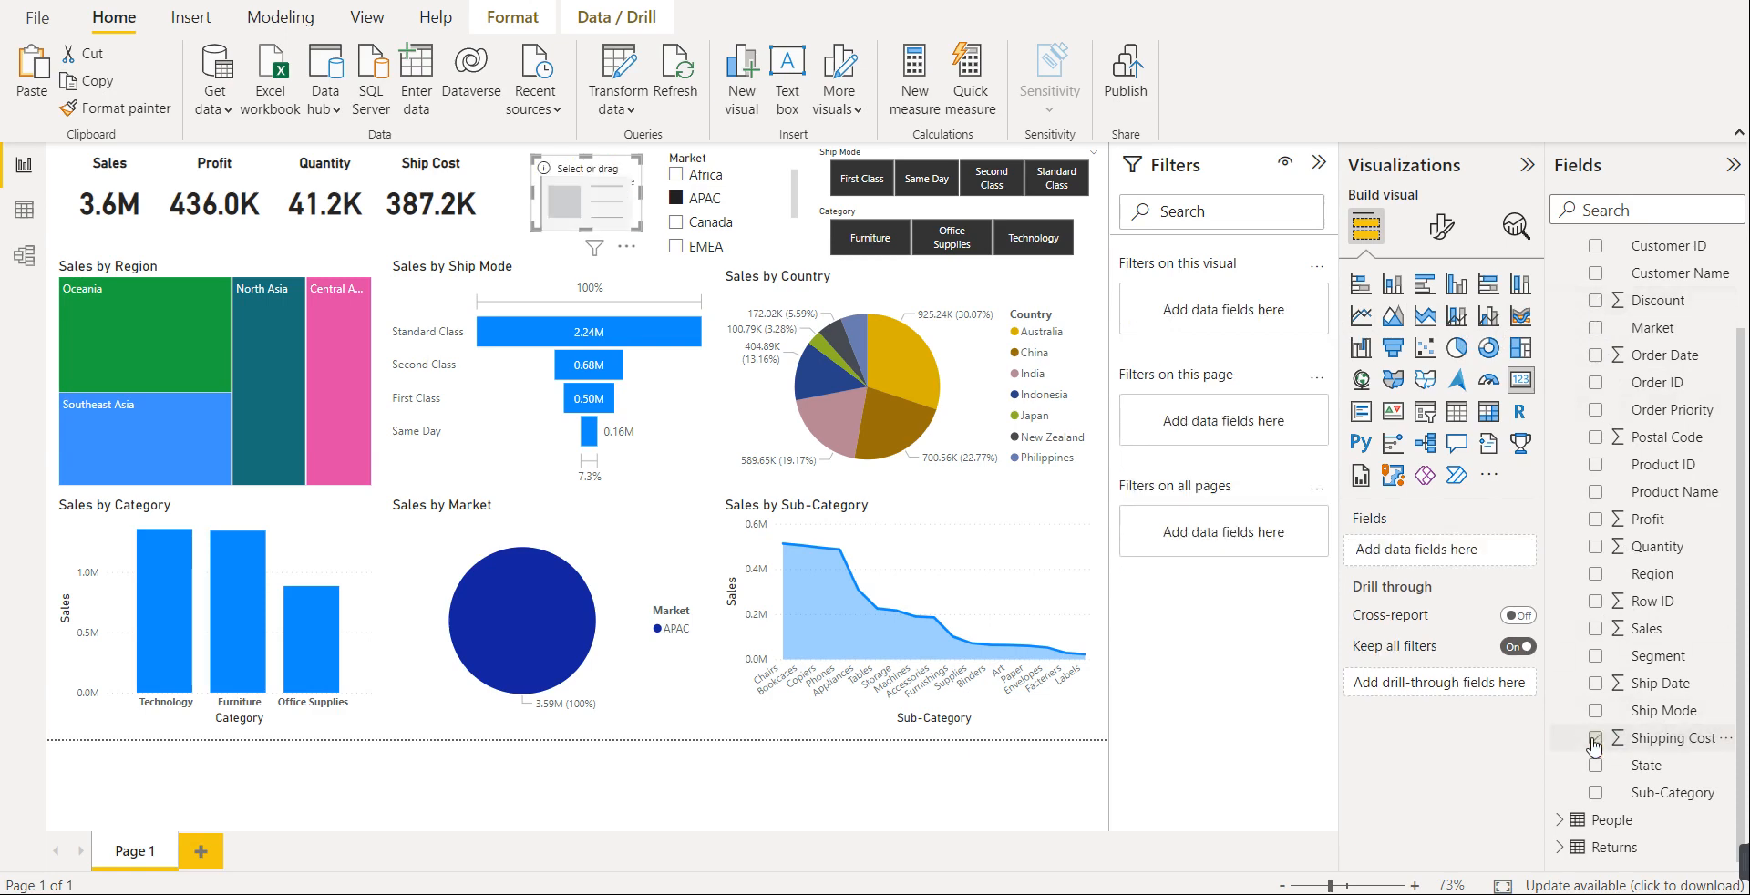
click(1595, 300)
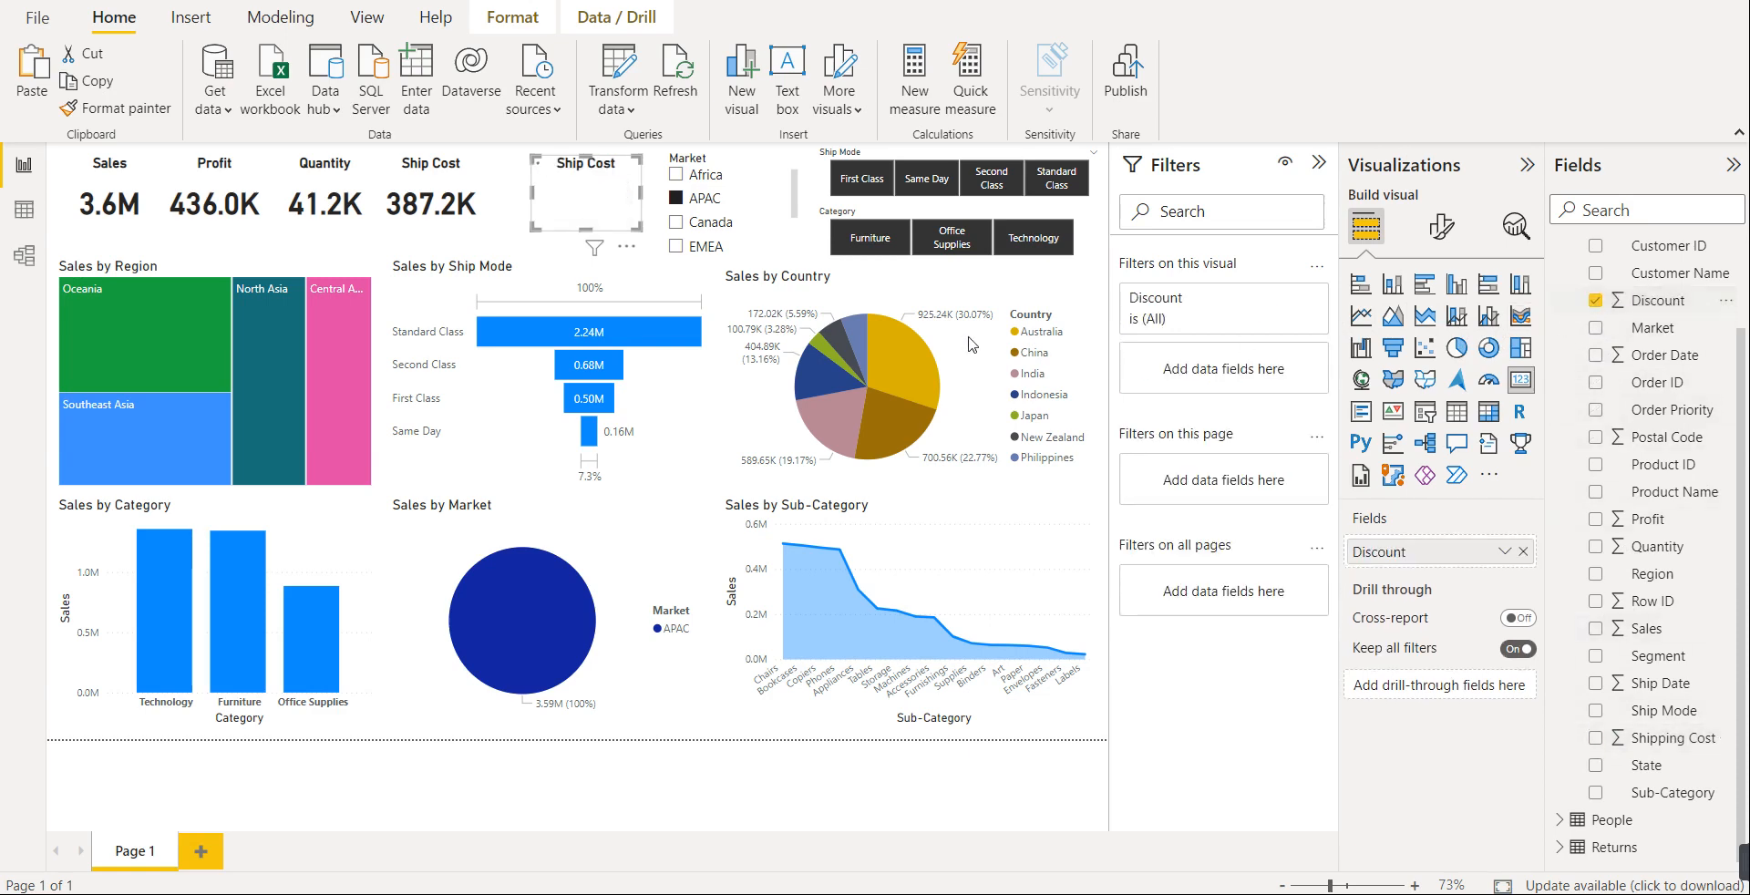
- Change the fifth card's title text to Discount
click(1438, 228)
click(1440, 328)
click(1410, 434)
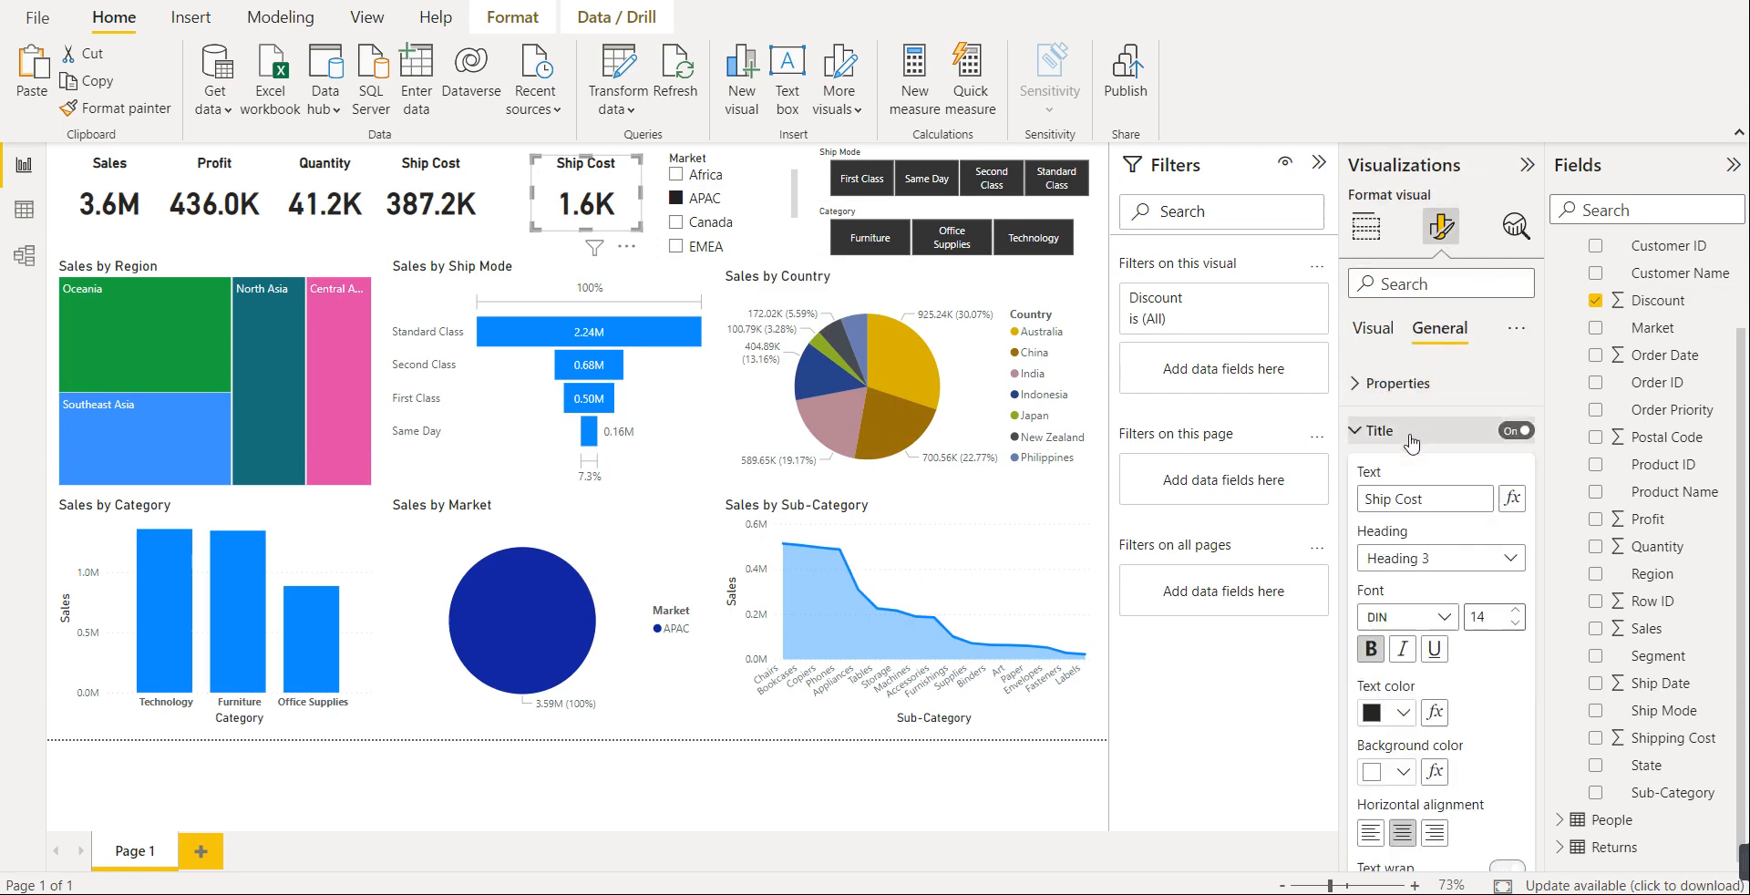
drag(1424, 498, 1359, 506)
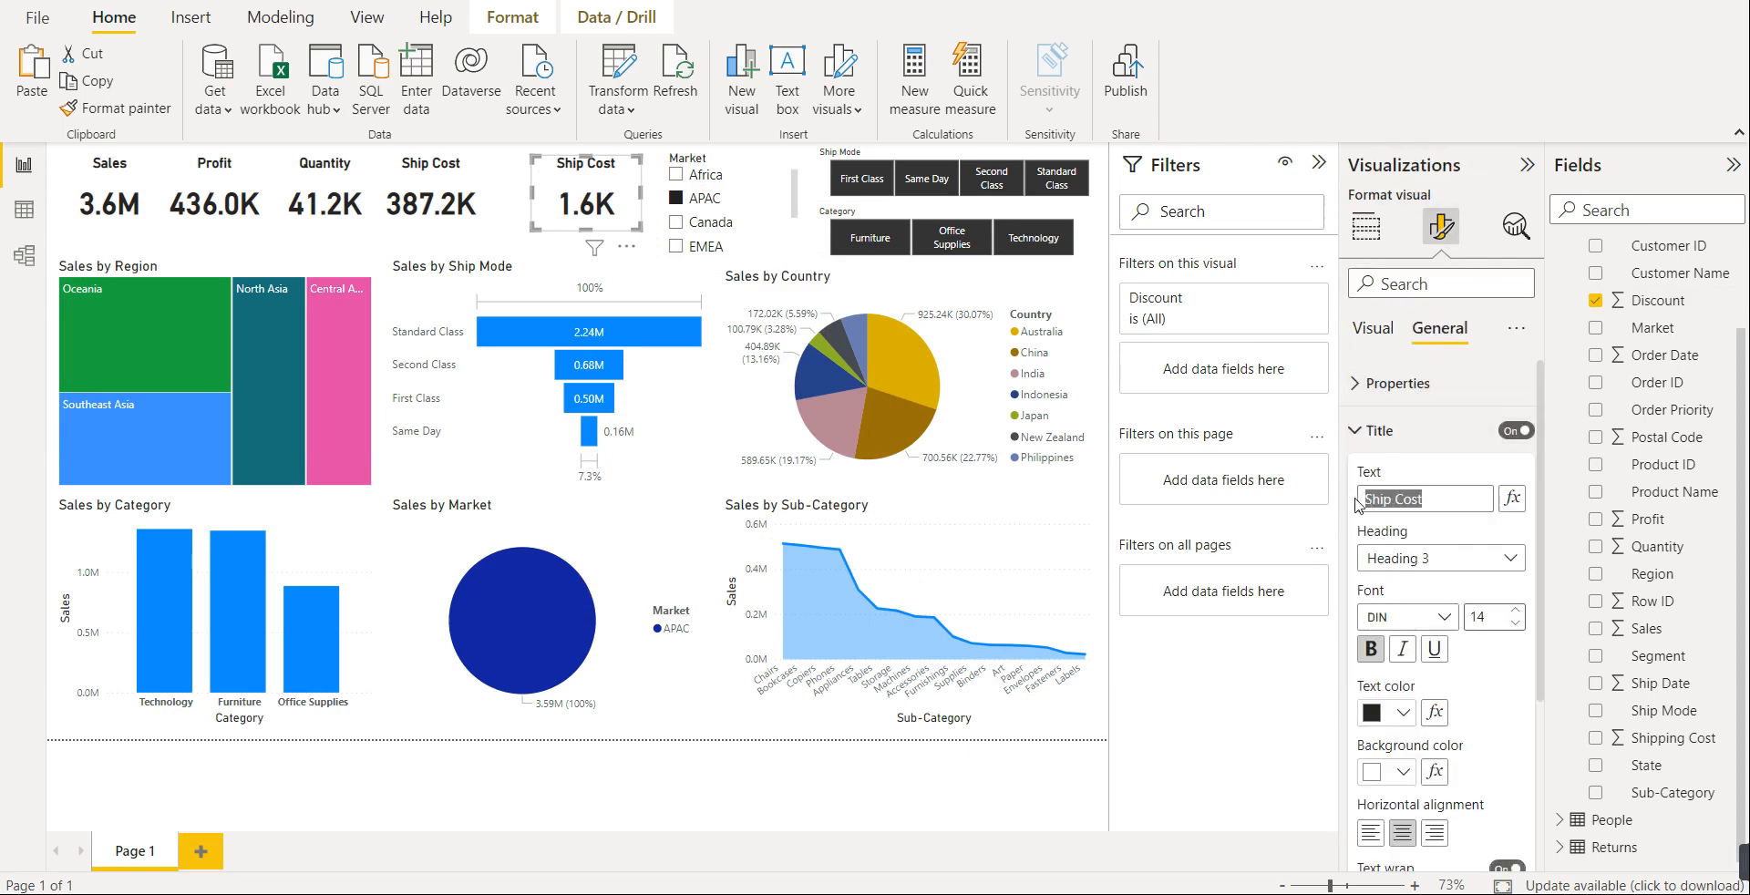
text(Discount)
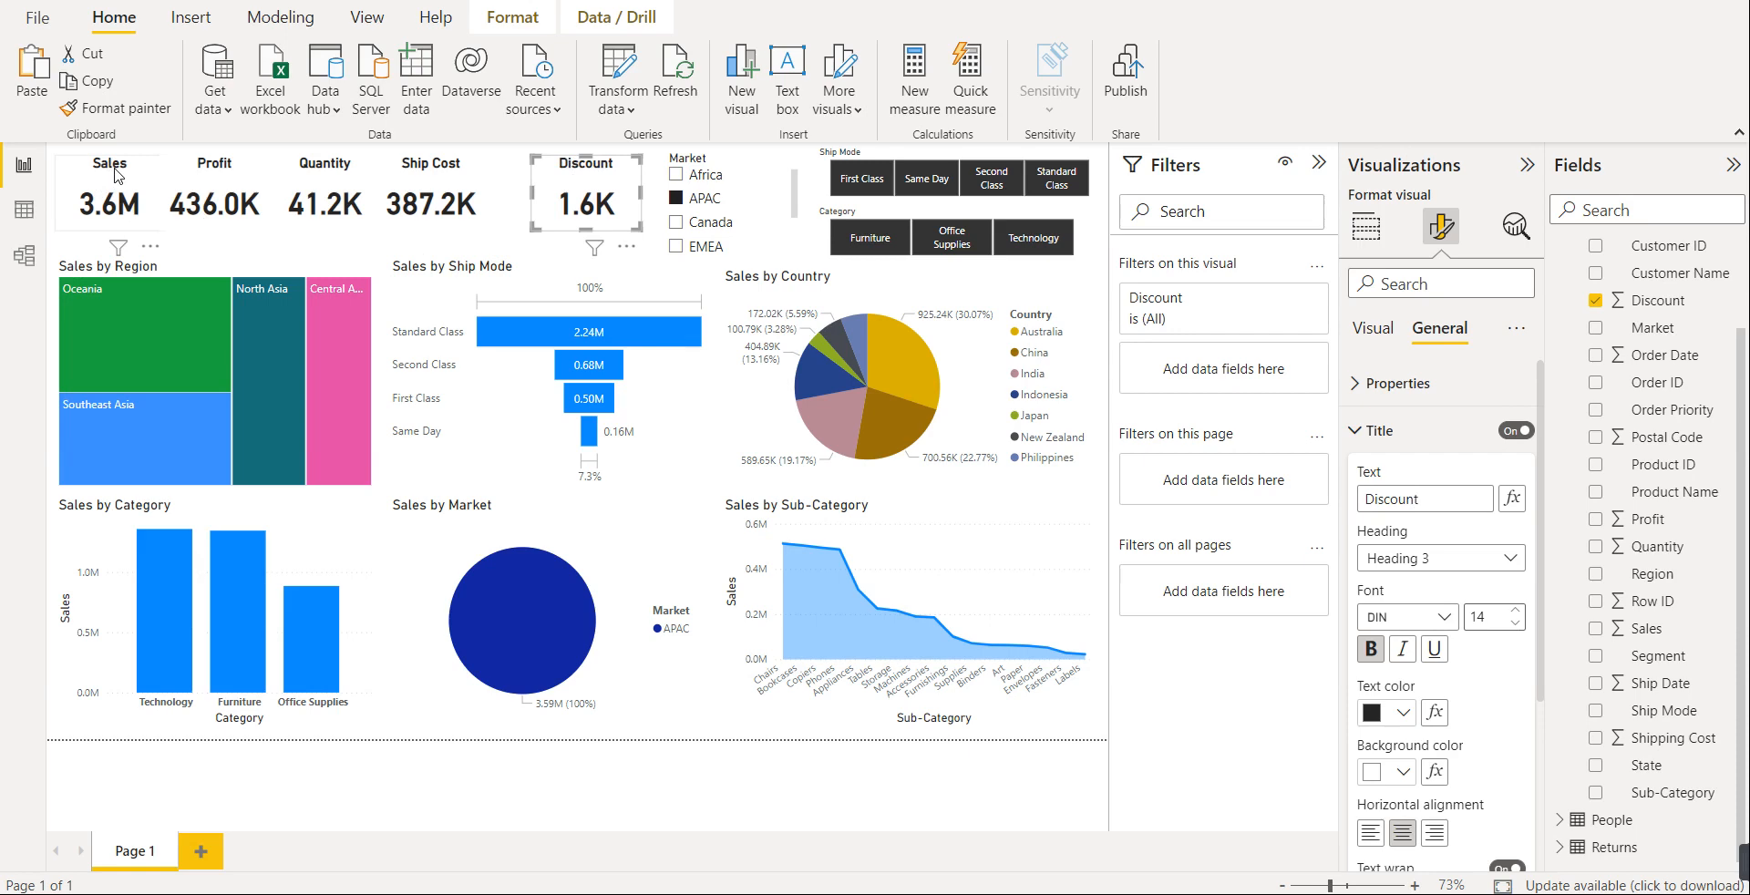
- Distribute the Sales, Profit, Quantity, Ship Cost and Discount cards evenly in the horizontal direction
click(132, 189)
ctrl+click(228, 180)
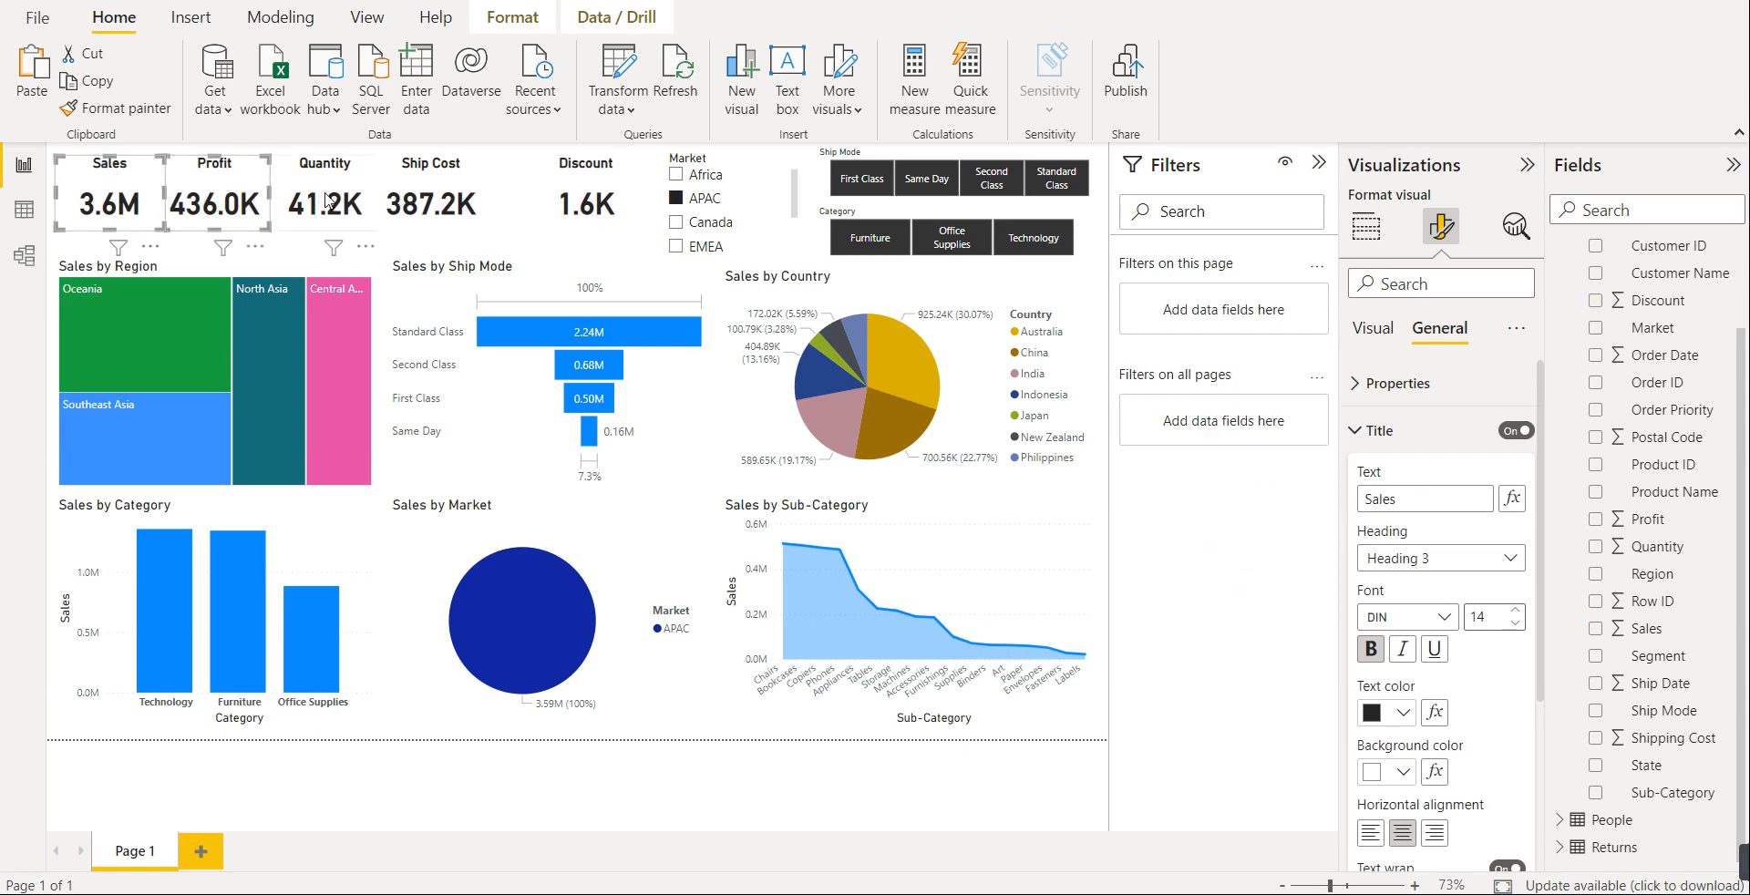
ctrl+click(330, 183)
ctrl+click(430, 189)
ctrl+click(555, 191)
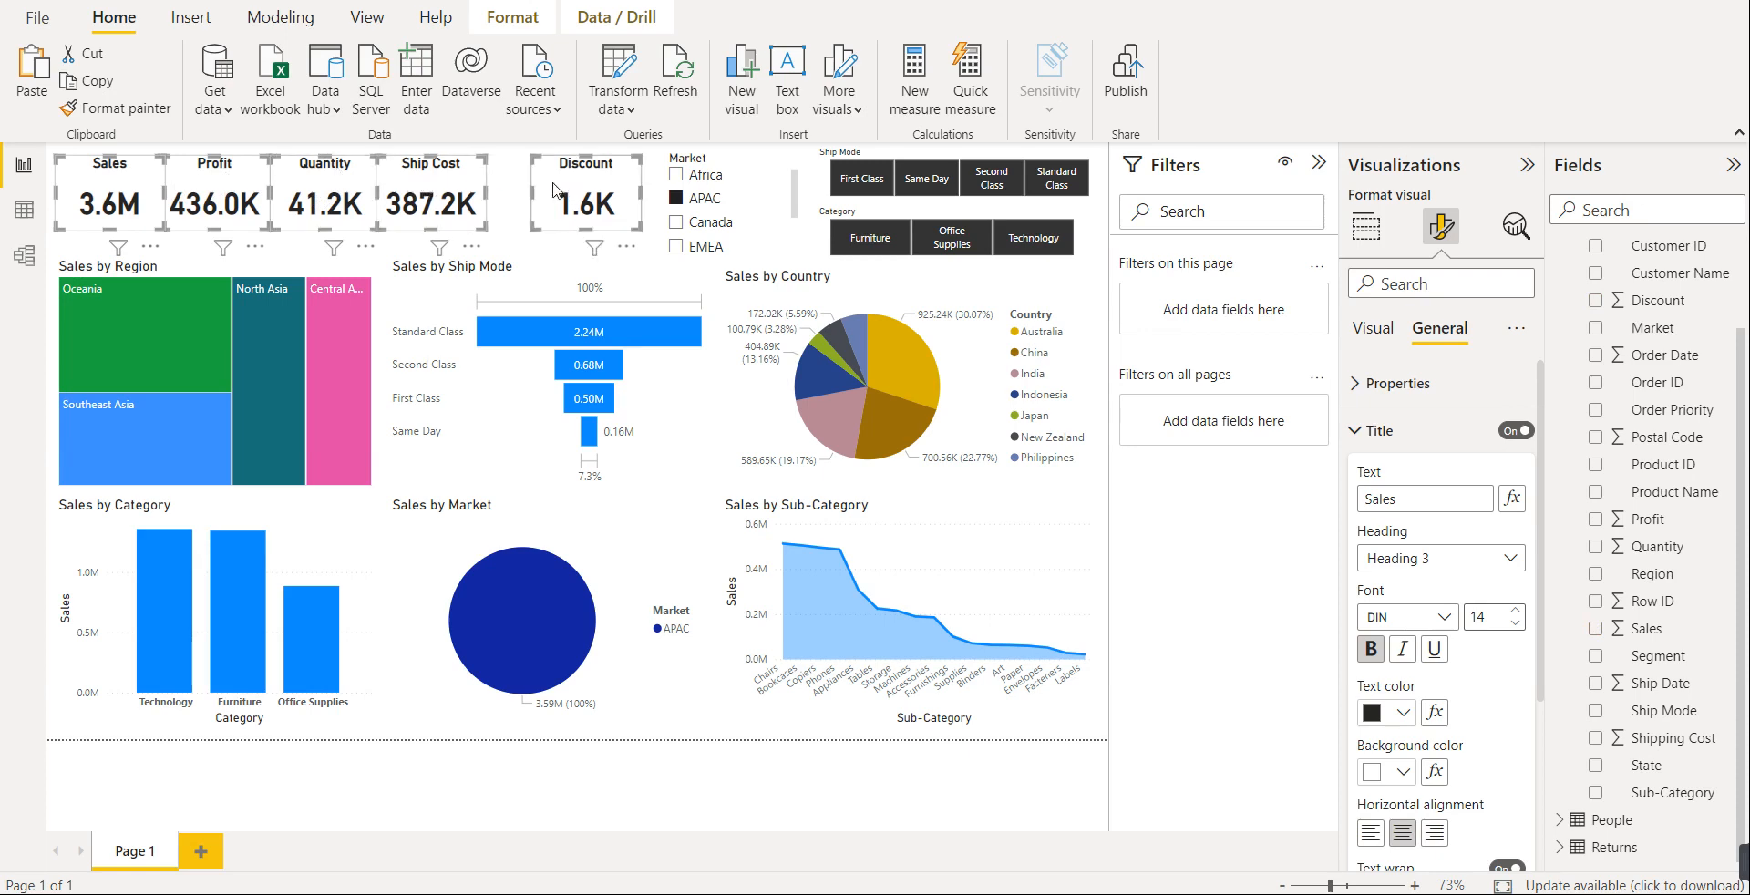
click(513, 18)
click(495, 78)
click(555, 382)
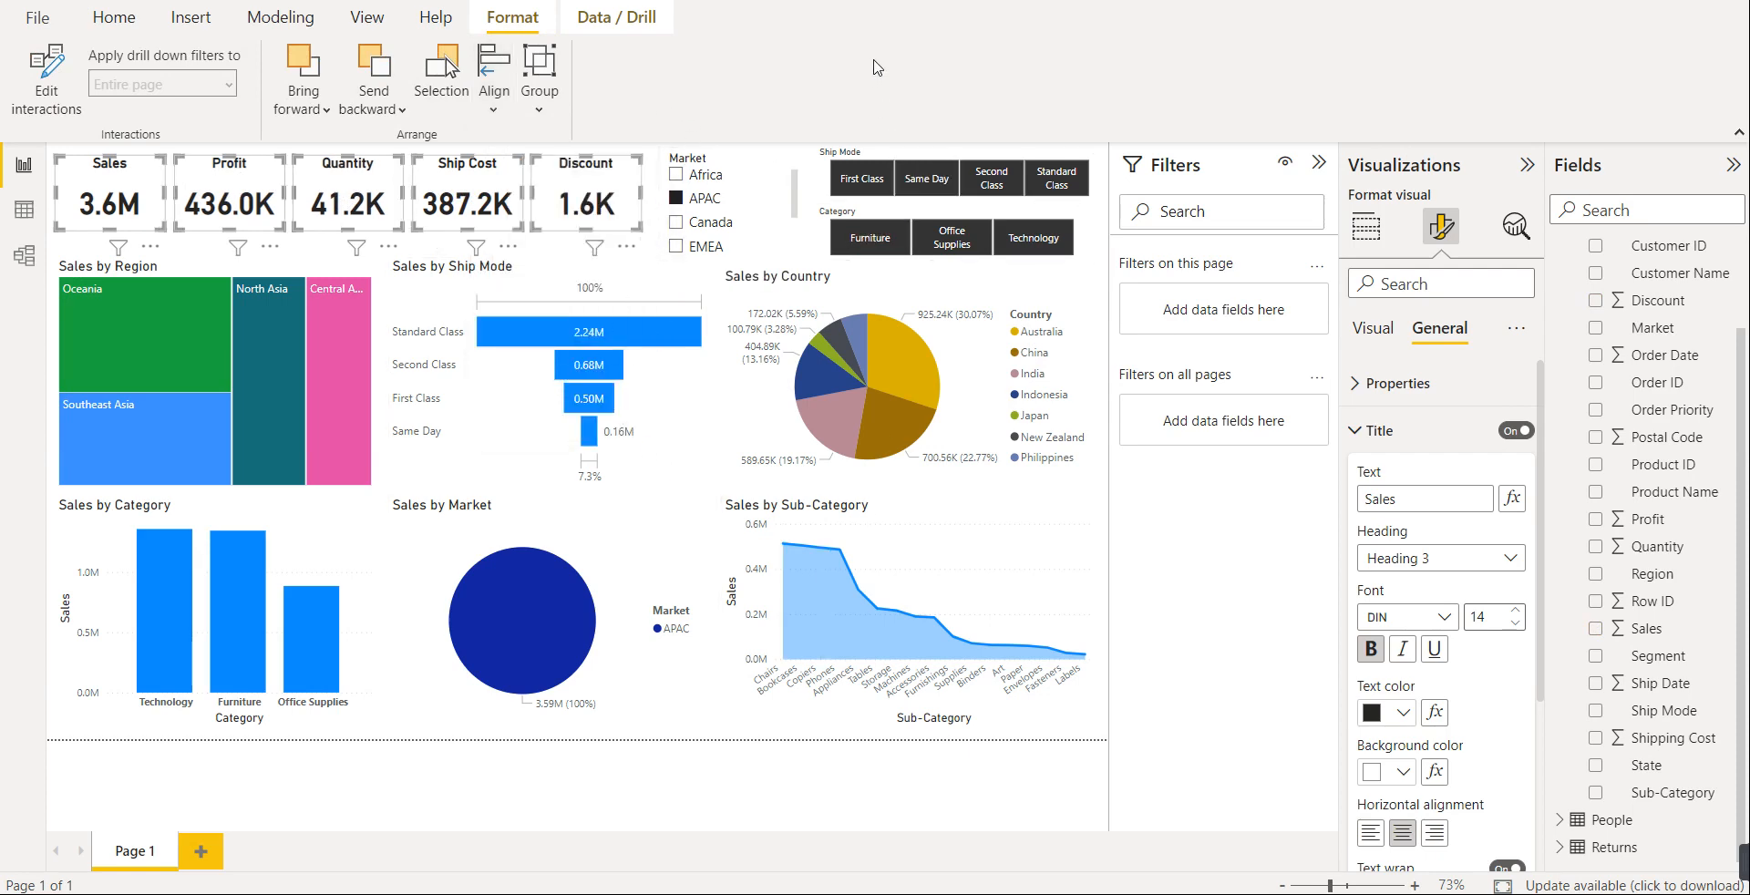
- Test the Category slicer by excluding Office Supplies from the dashboard, and include it again
click(900, 280)
click(722, 255)
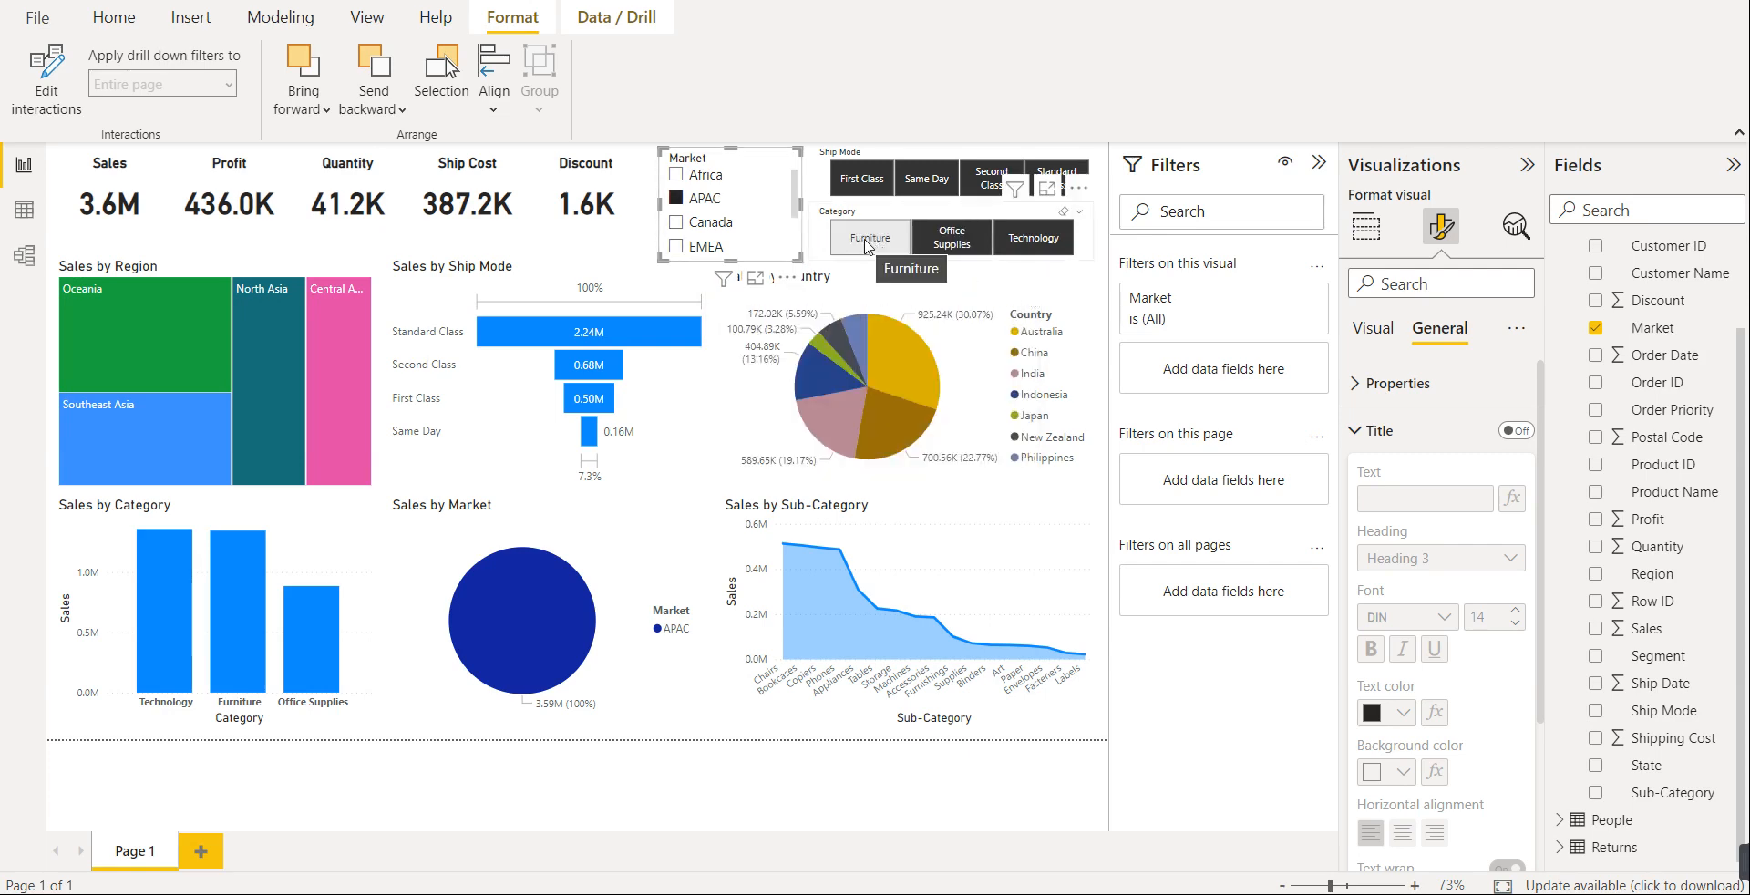
click(963, 244)
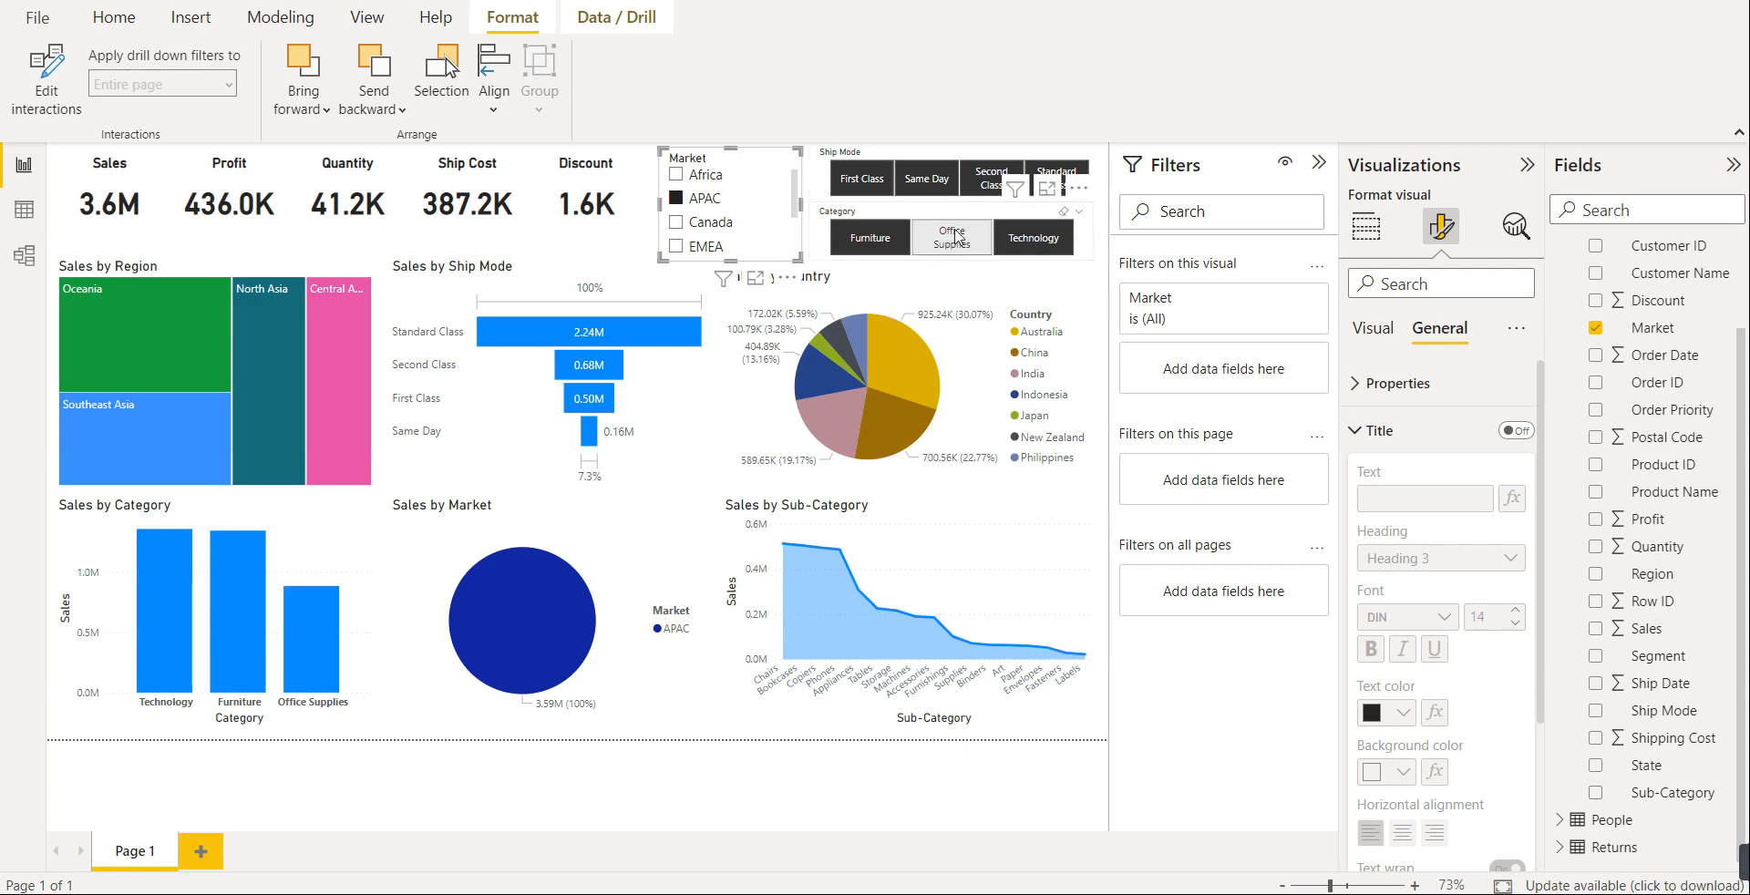
click(951, 239)
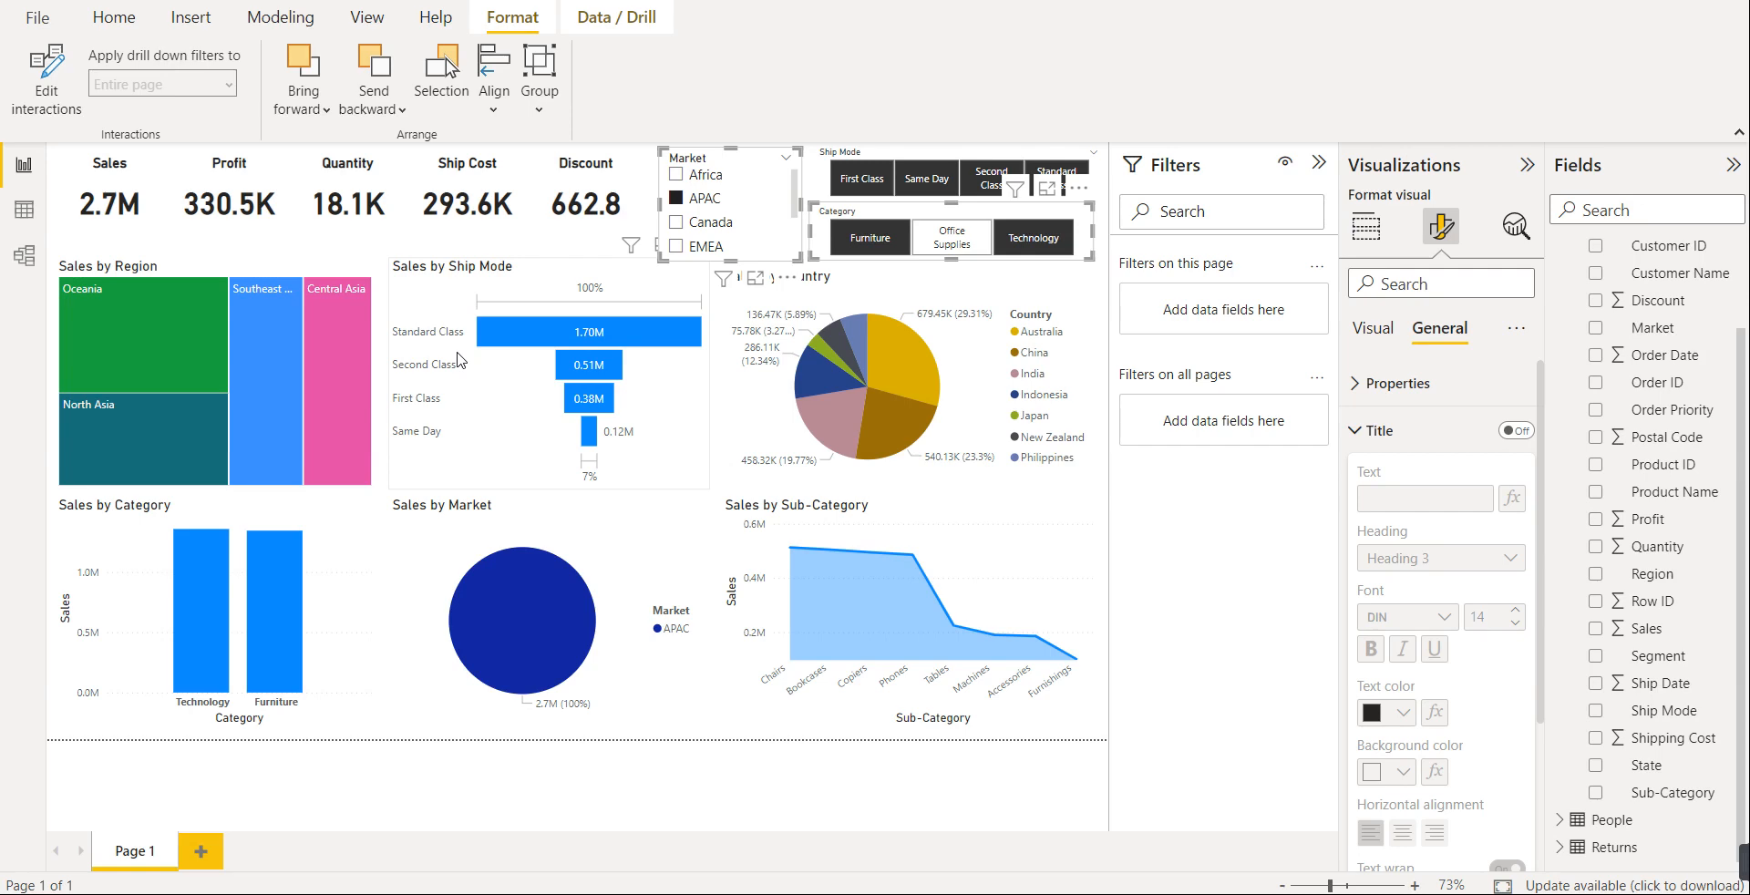
ctrl+click(944, 252)
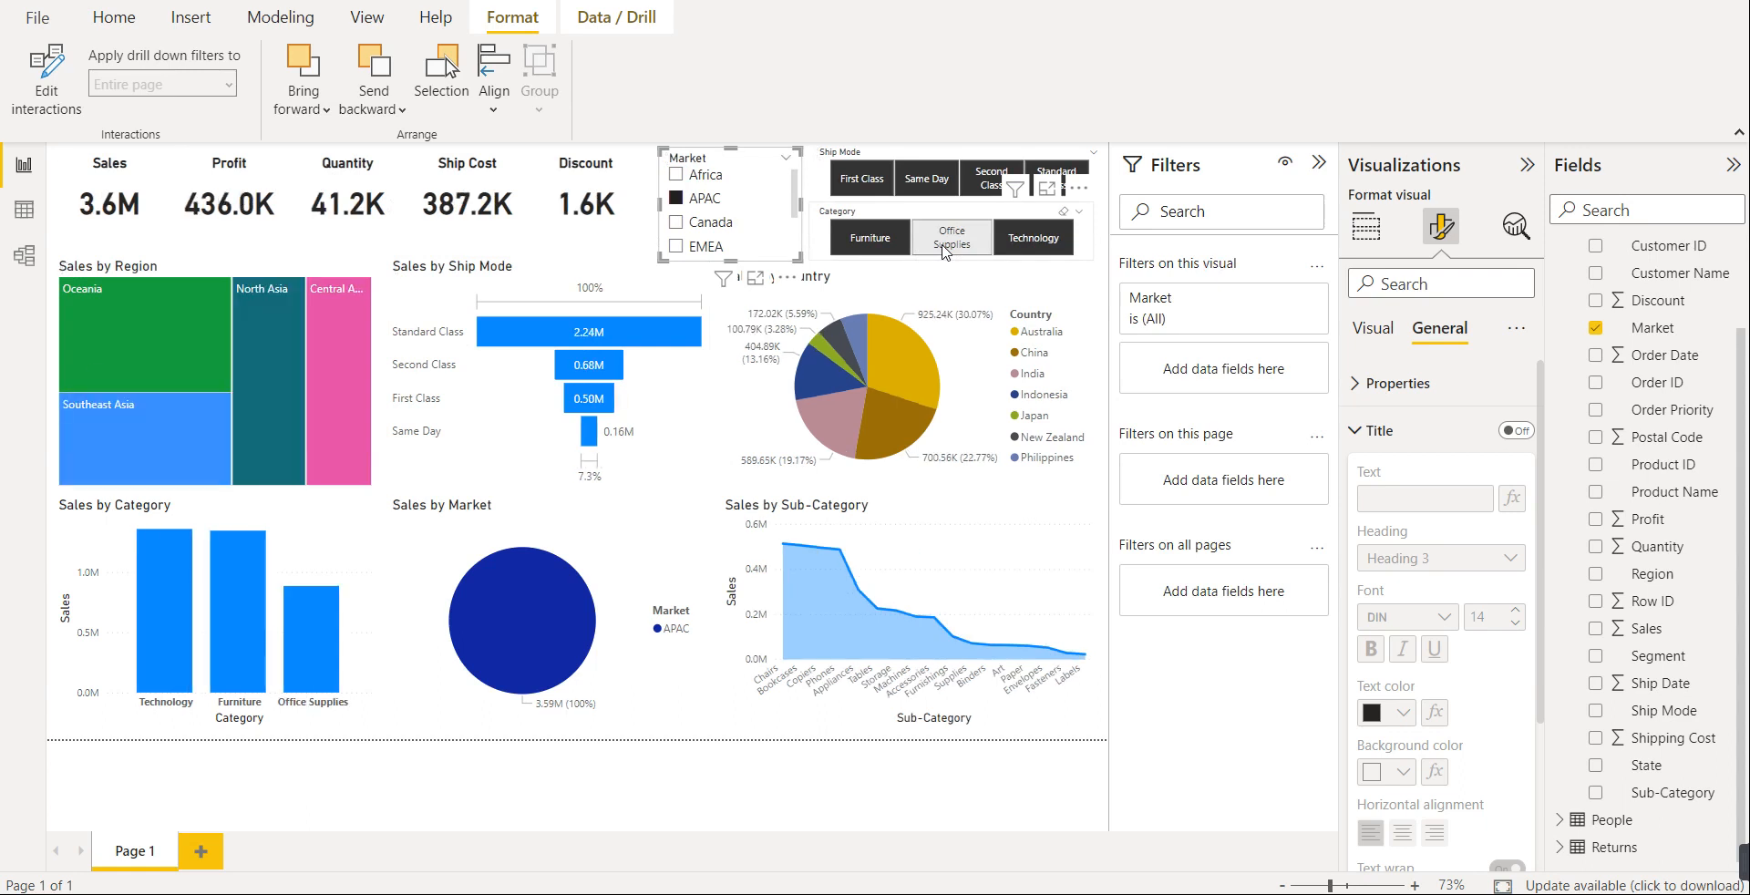
- Set the report page's canvas background to black with 1% transparency
click(646, 263)
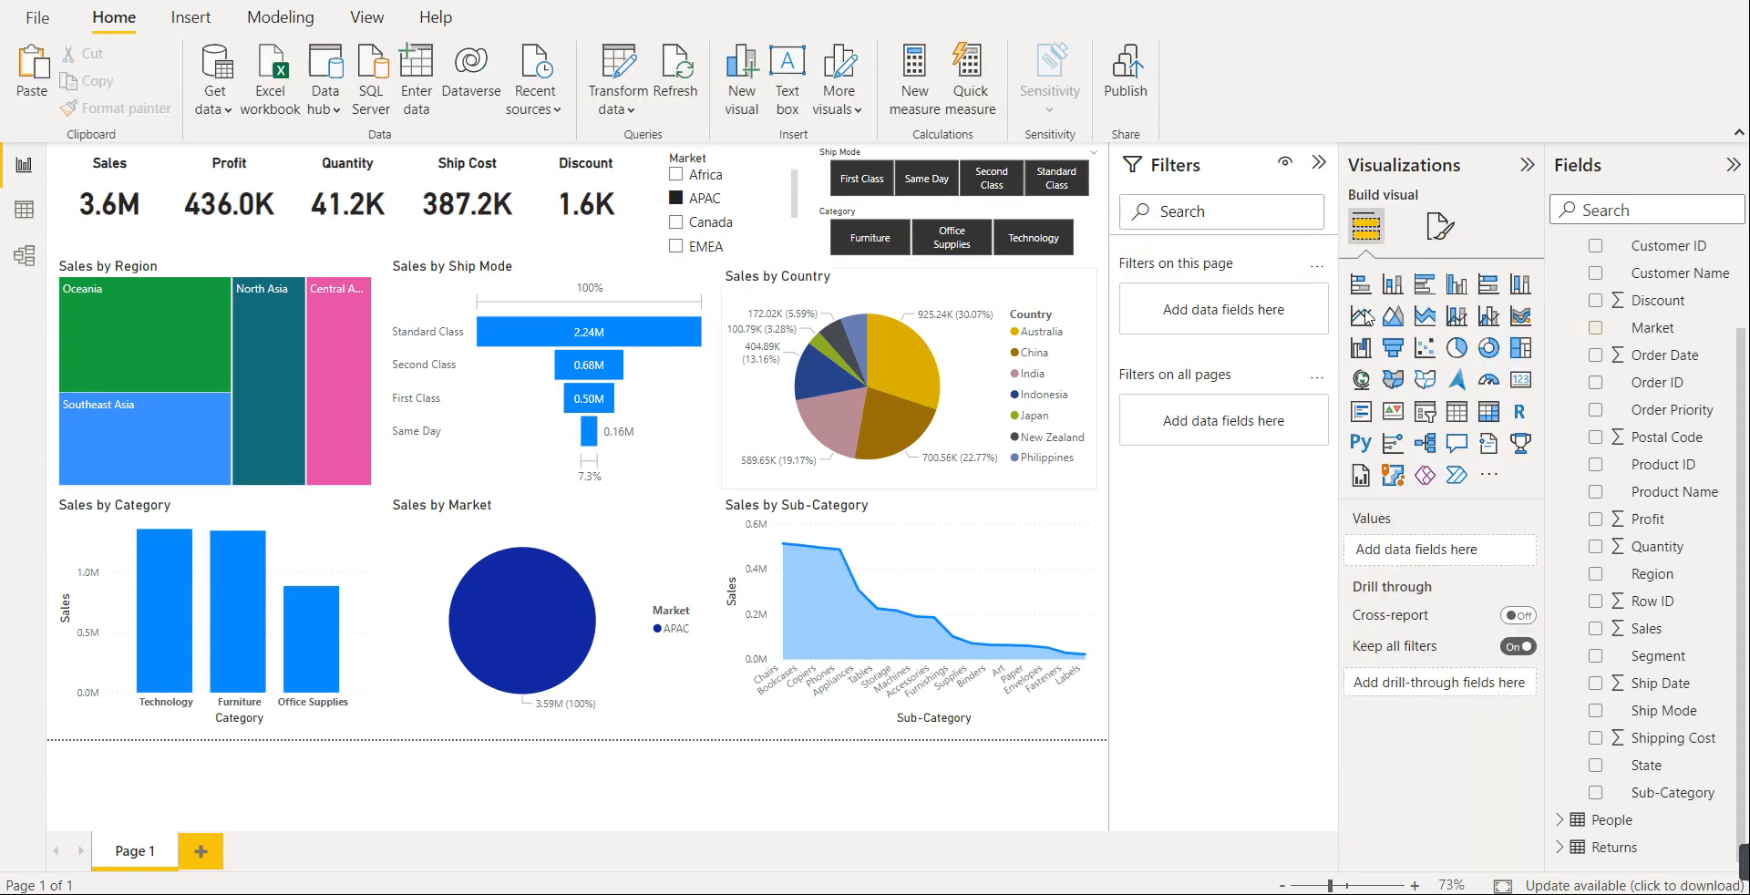
click(1440, 235)
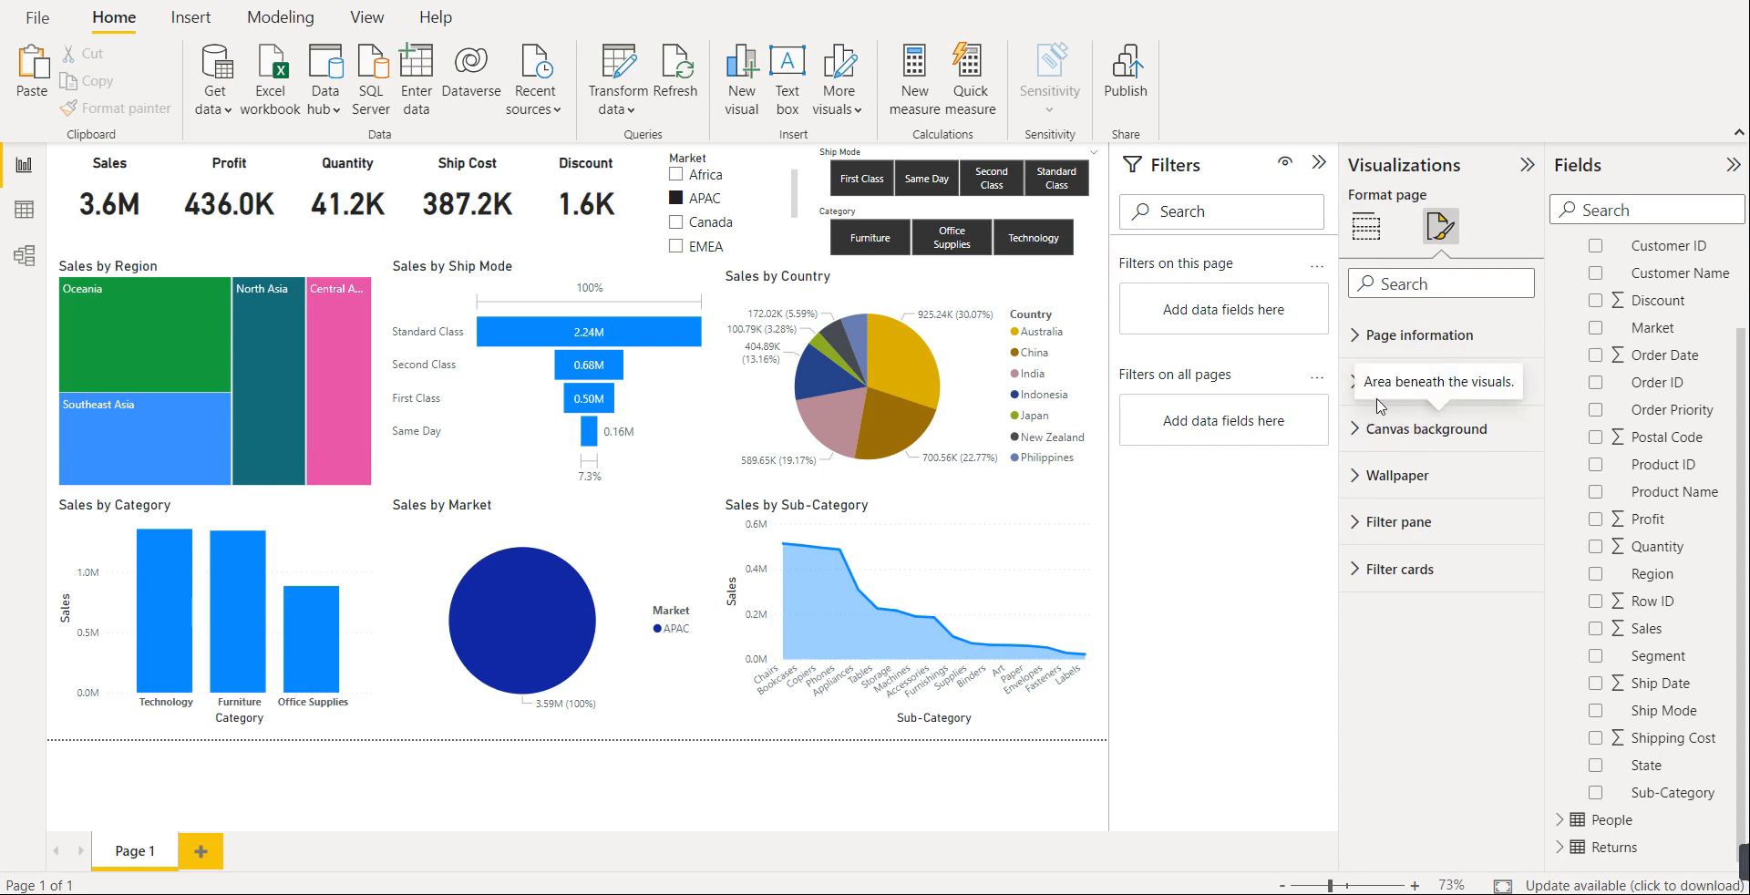
click(1391, 447)
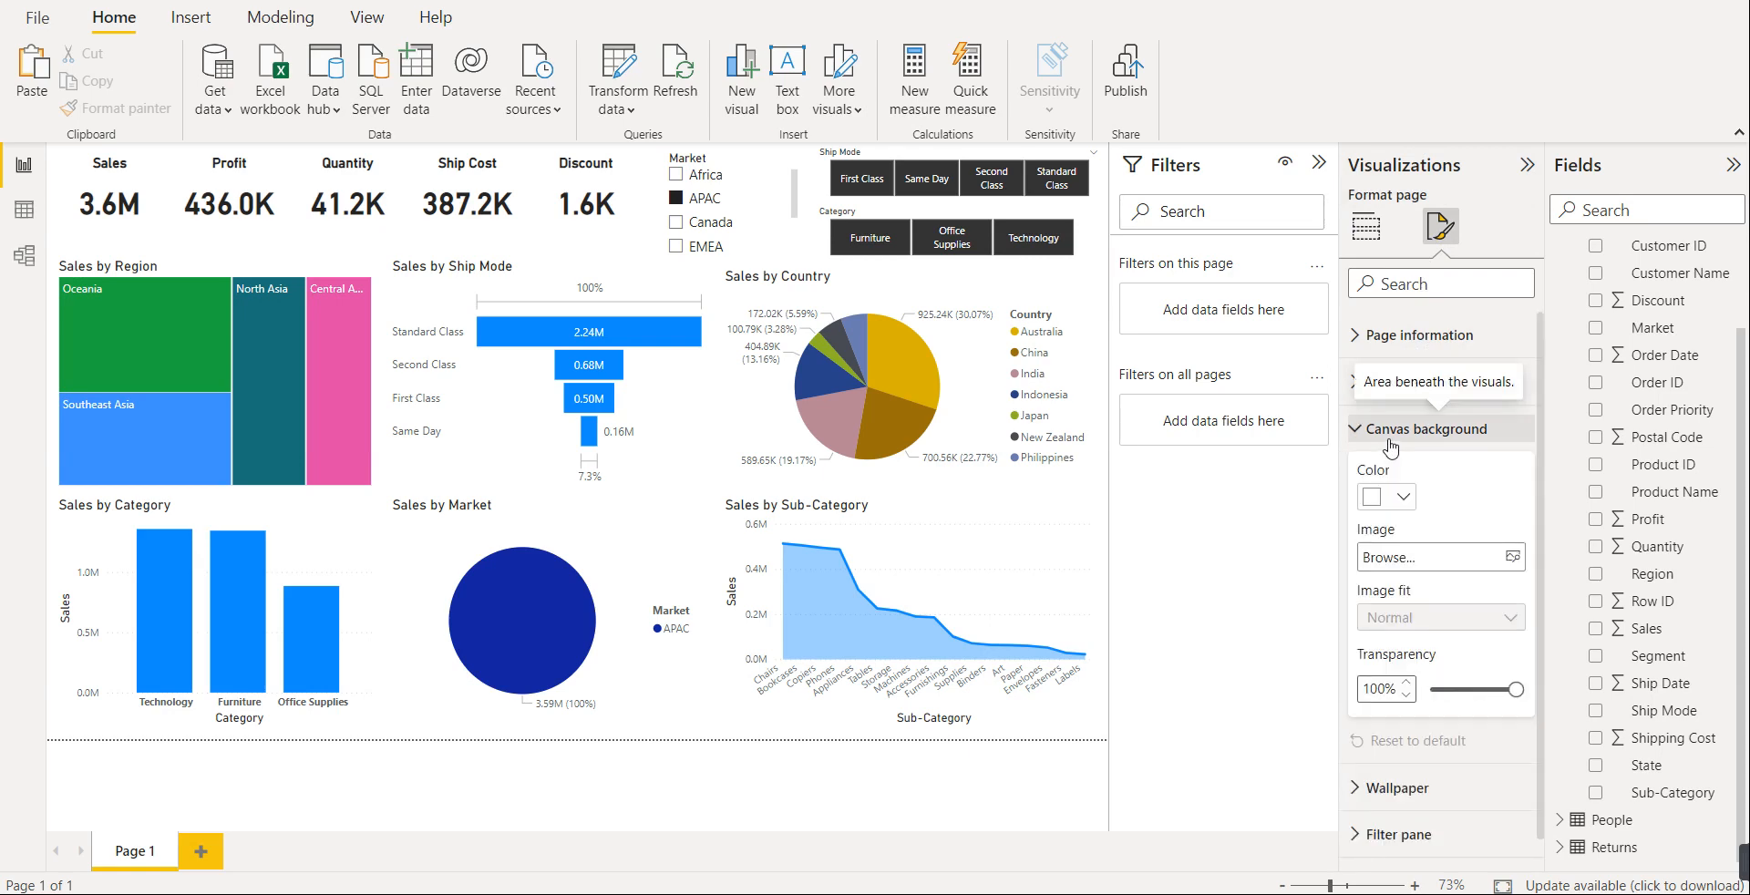
click(1402, 503)
click(1418, 398)
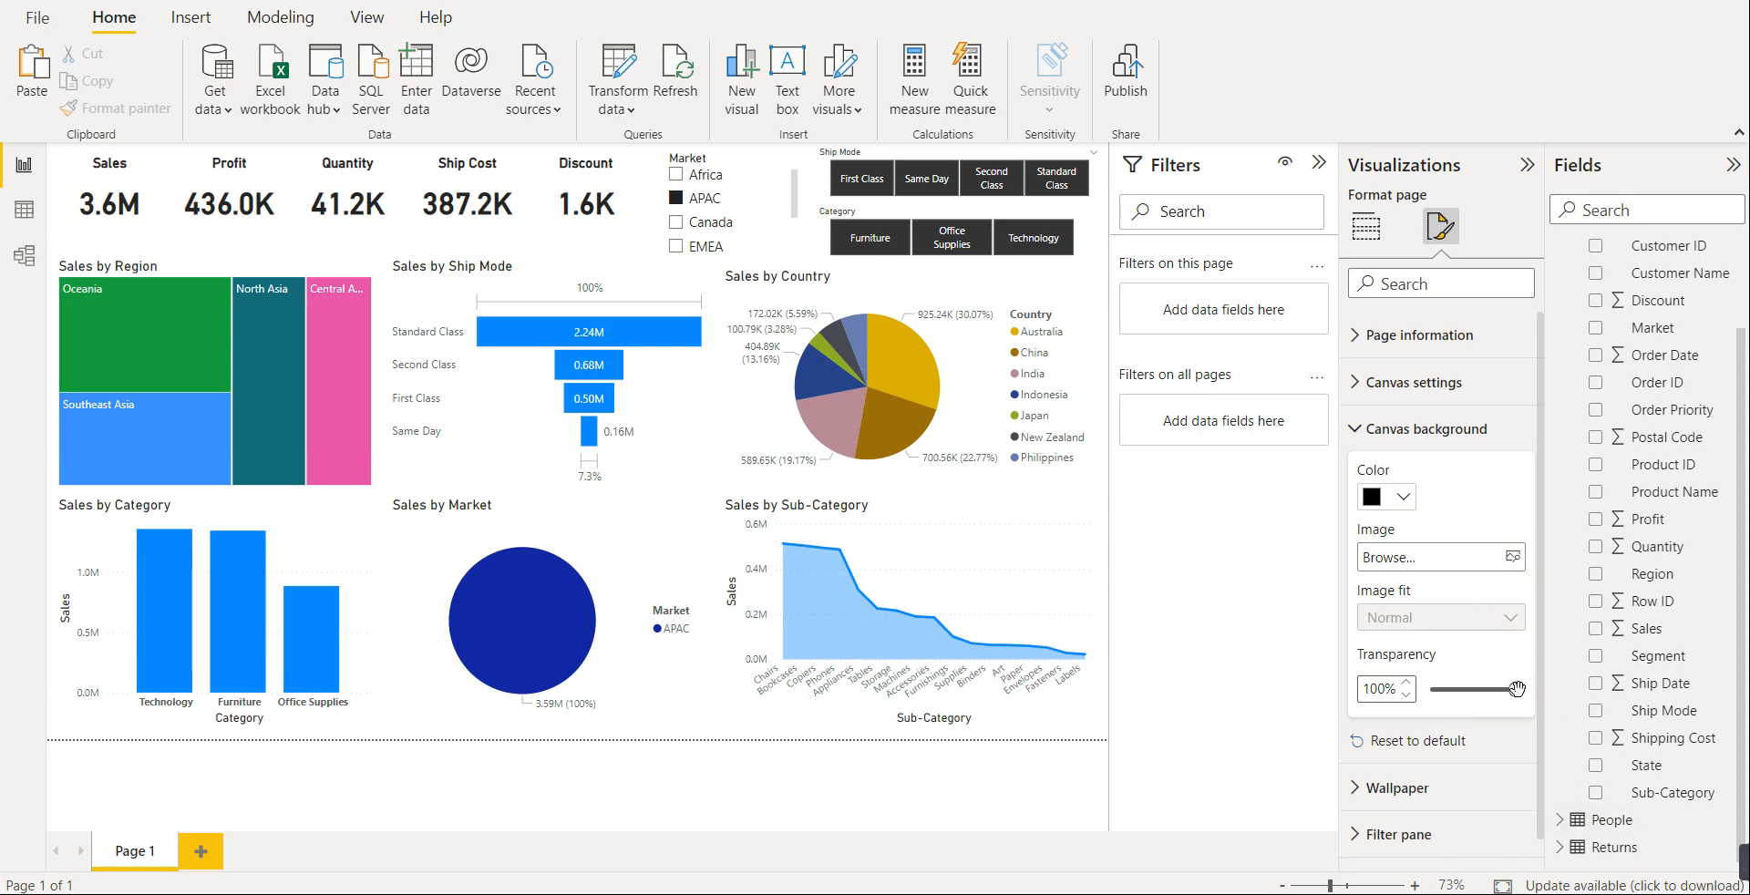
drag(1516, 688, 1432, 688)
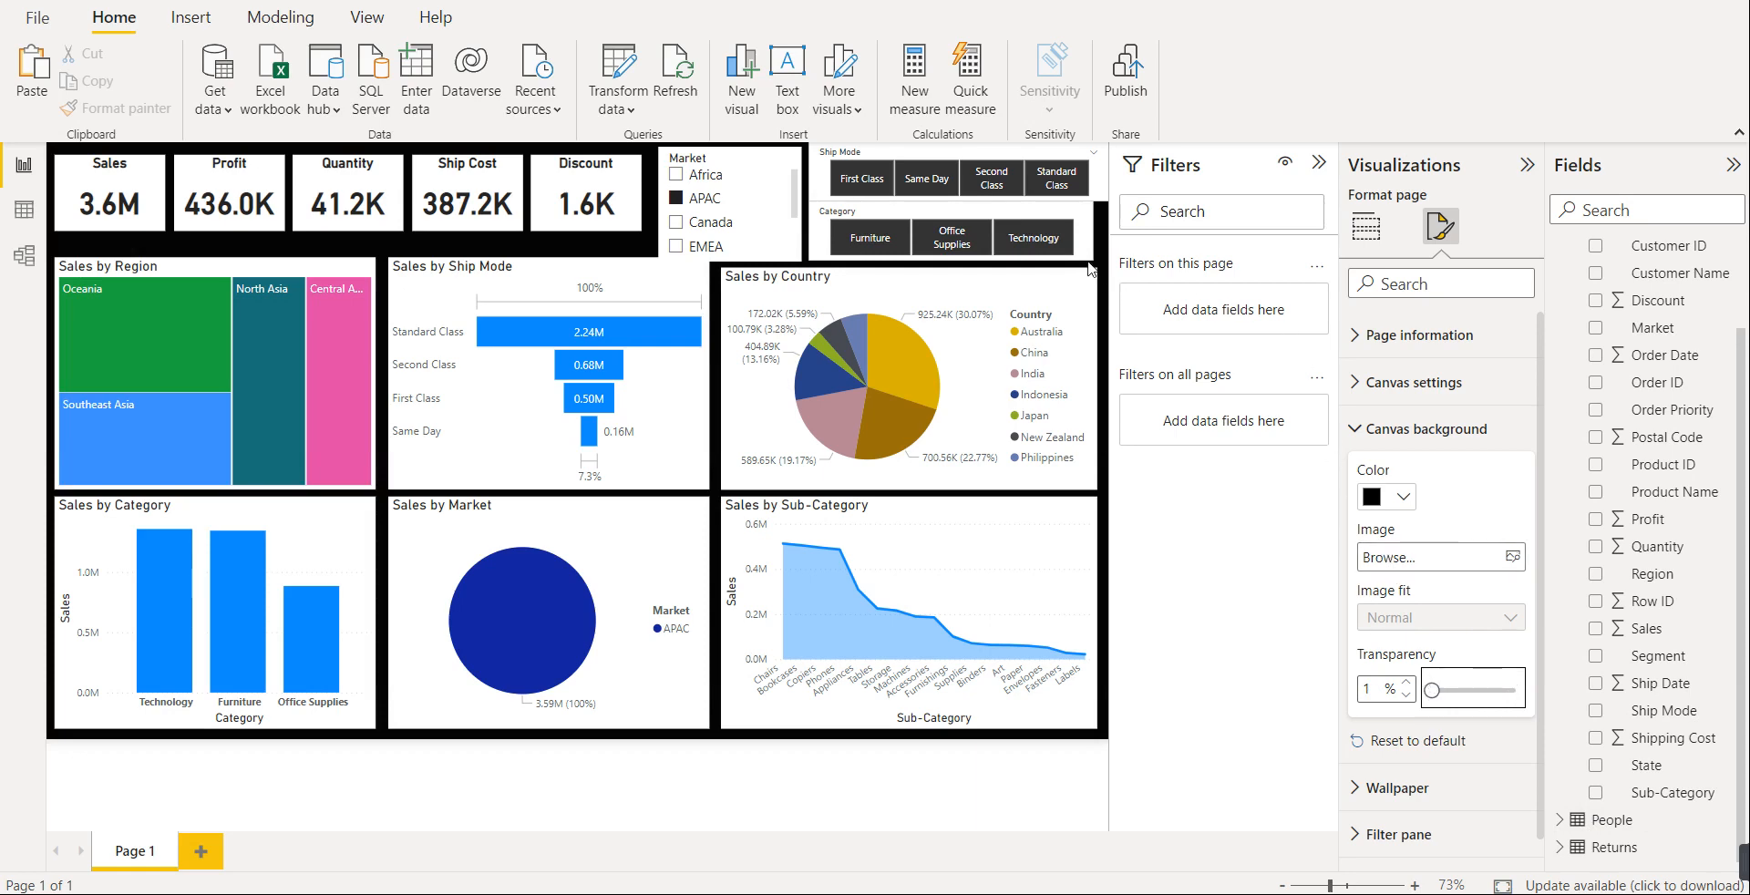
- Reduce the Category slicer's height from its upper edge and narrow the Ship Mode slicer to line up with the charts below
click(946, 221)
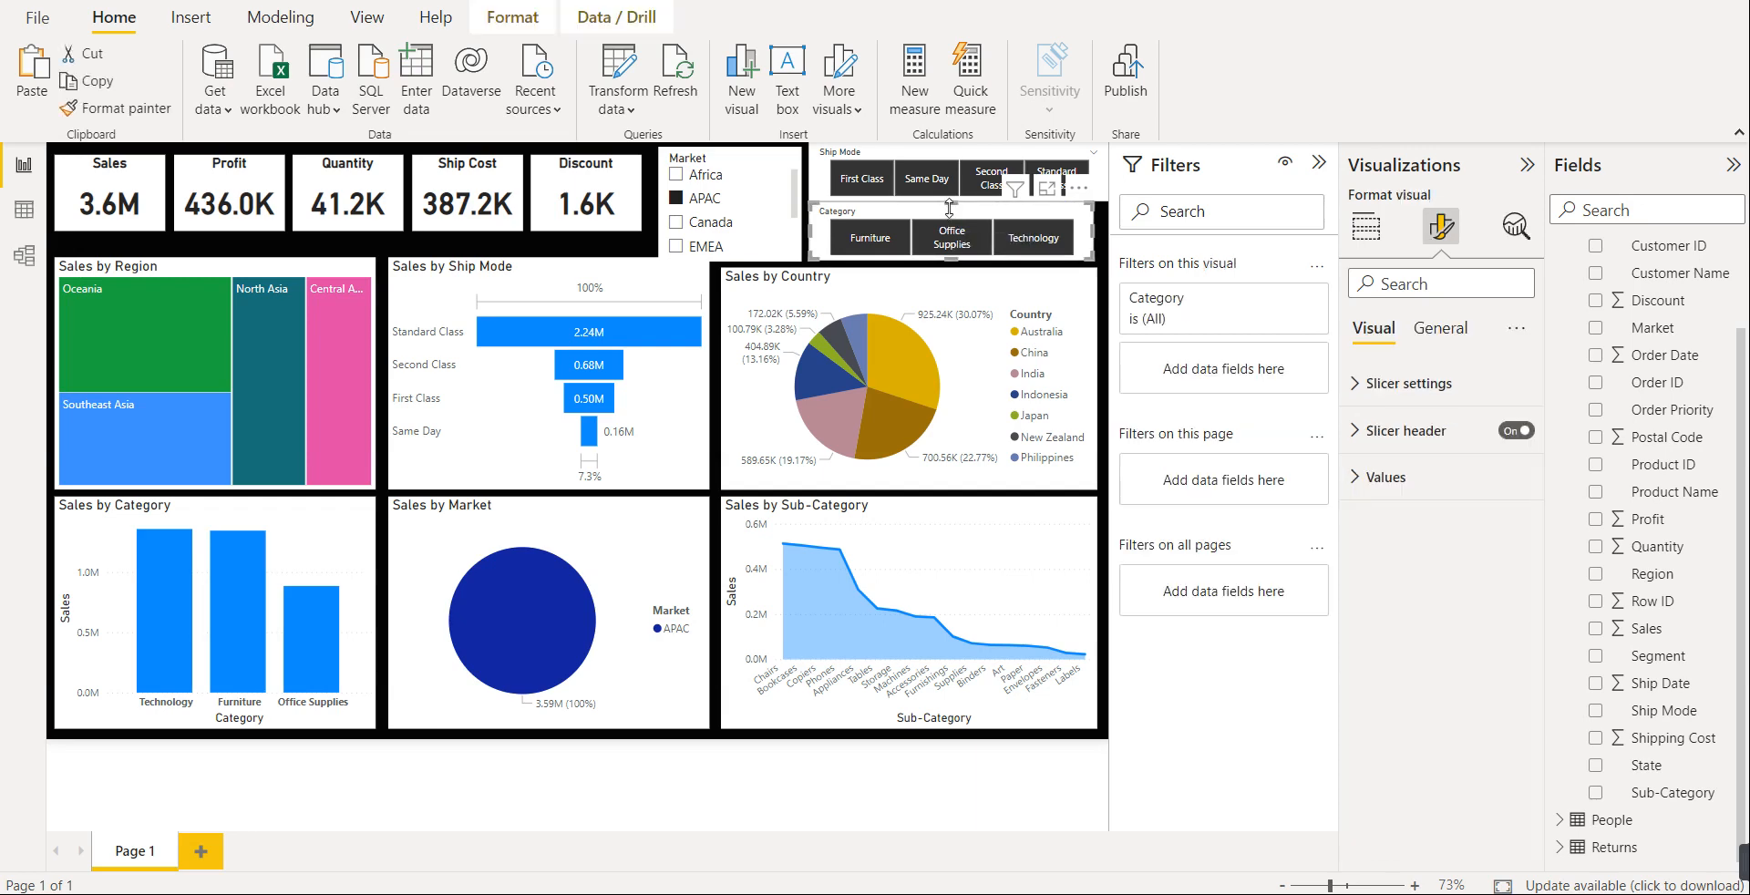
drag(949, 209, 951, 224)
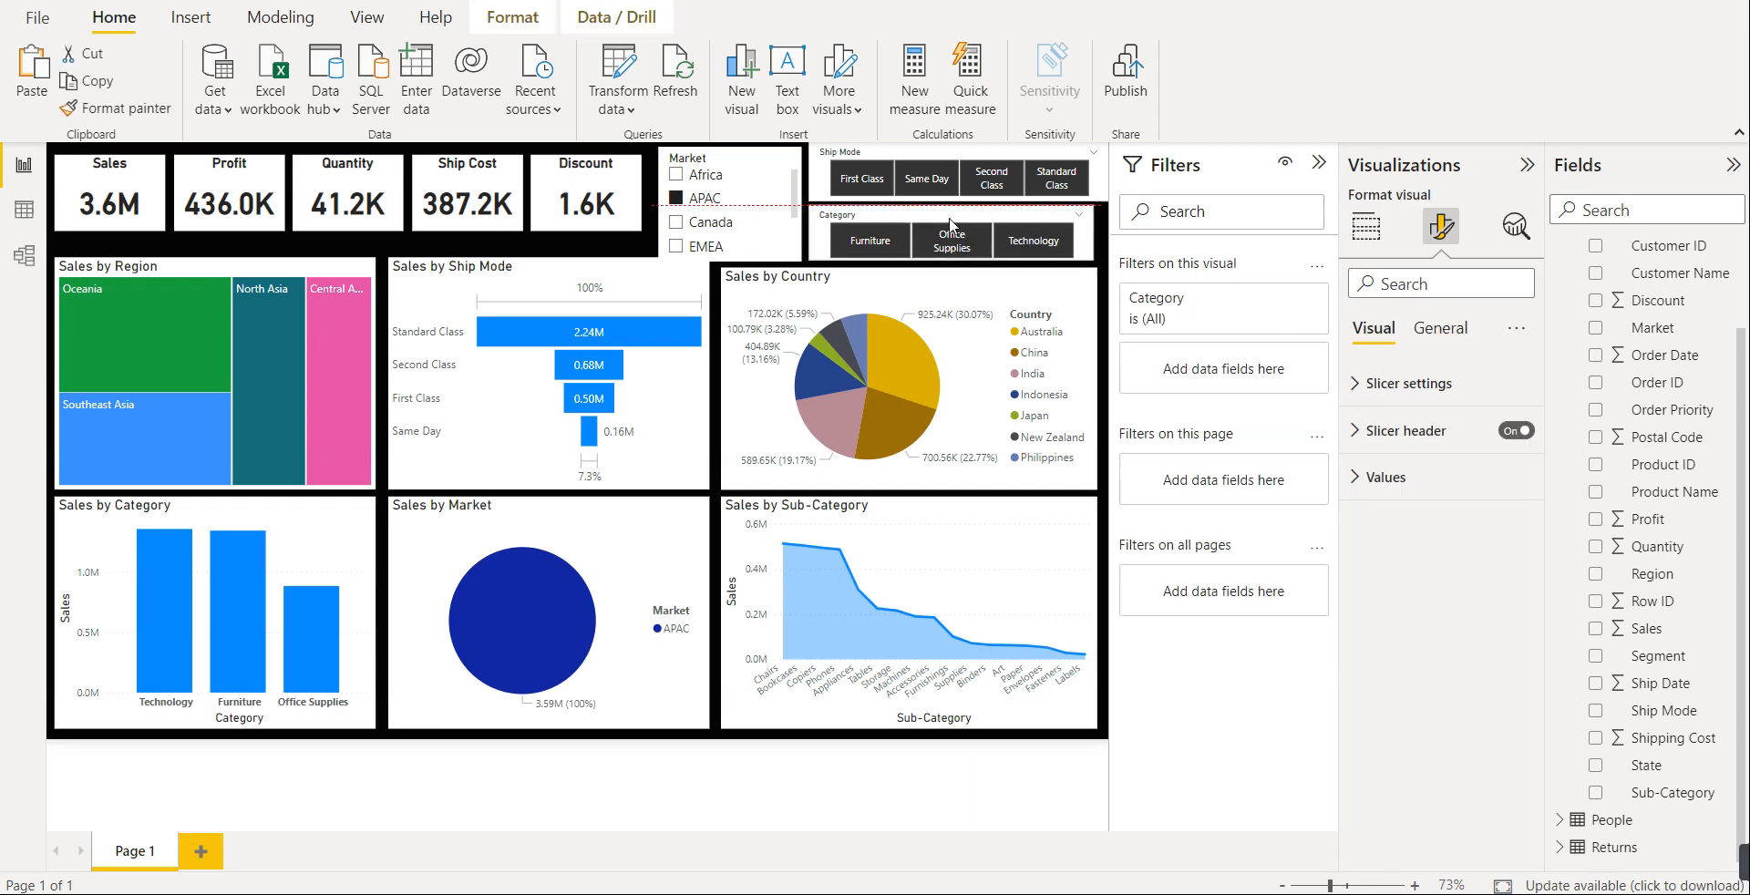
click(961, 151)
drag(961, 155, 960, 160)
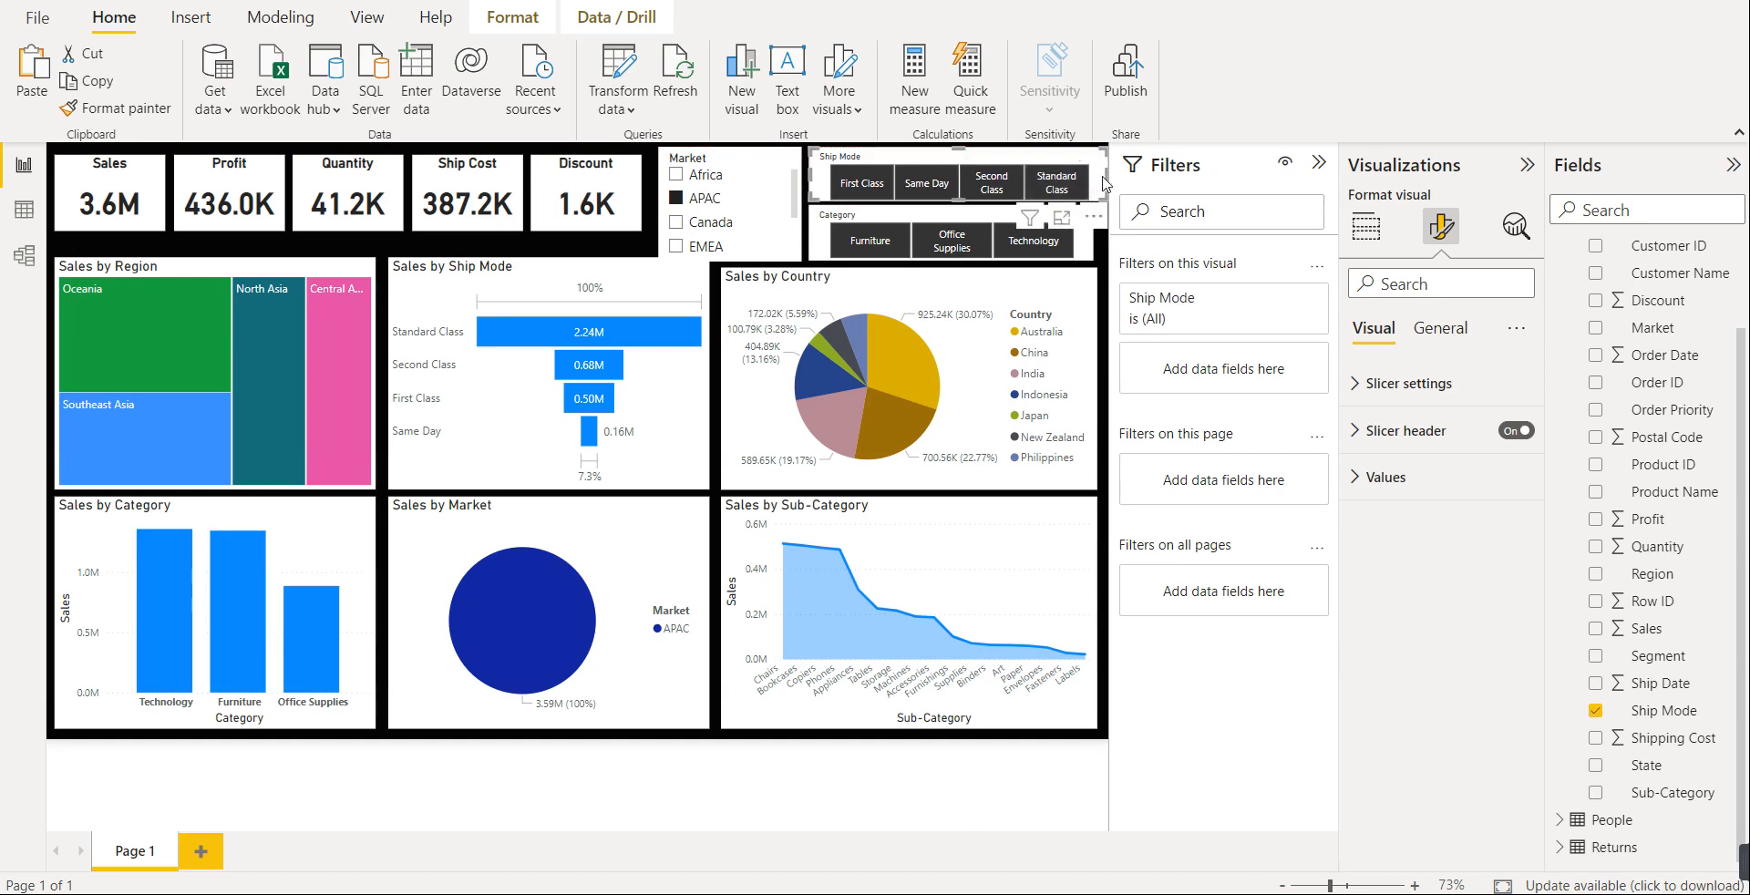
drag(1107, 174, 1100, 182)
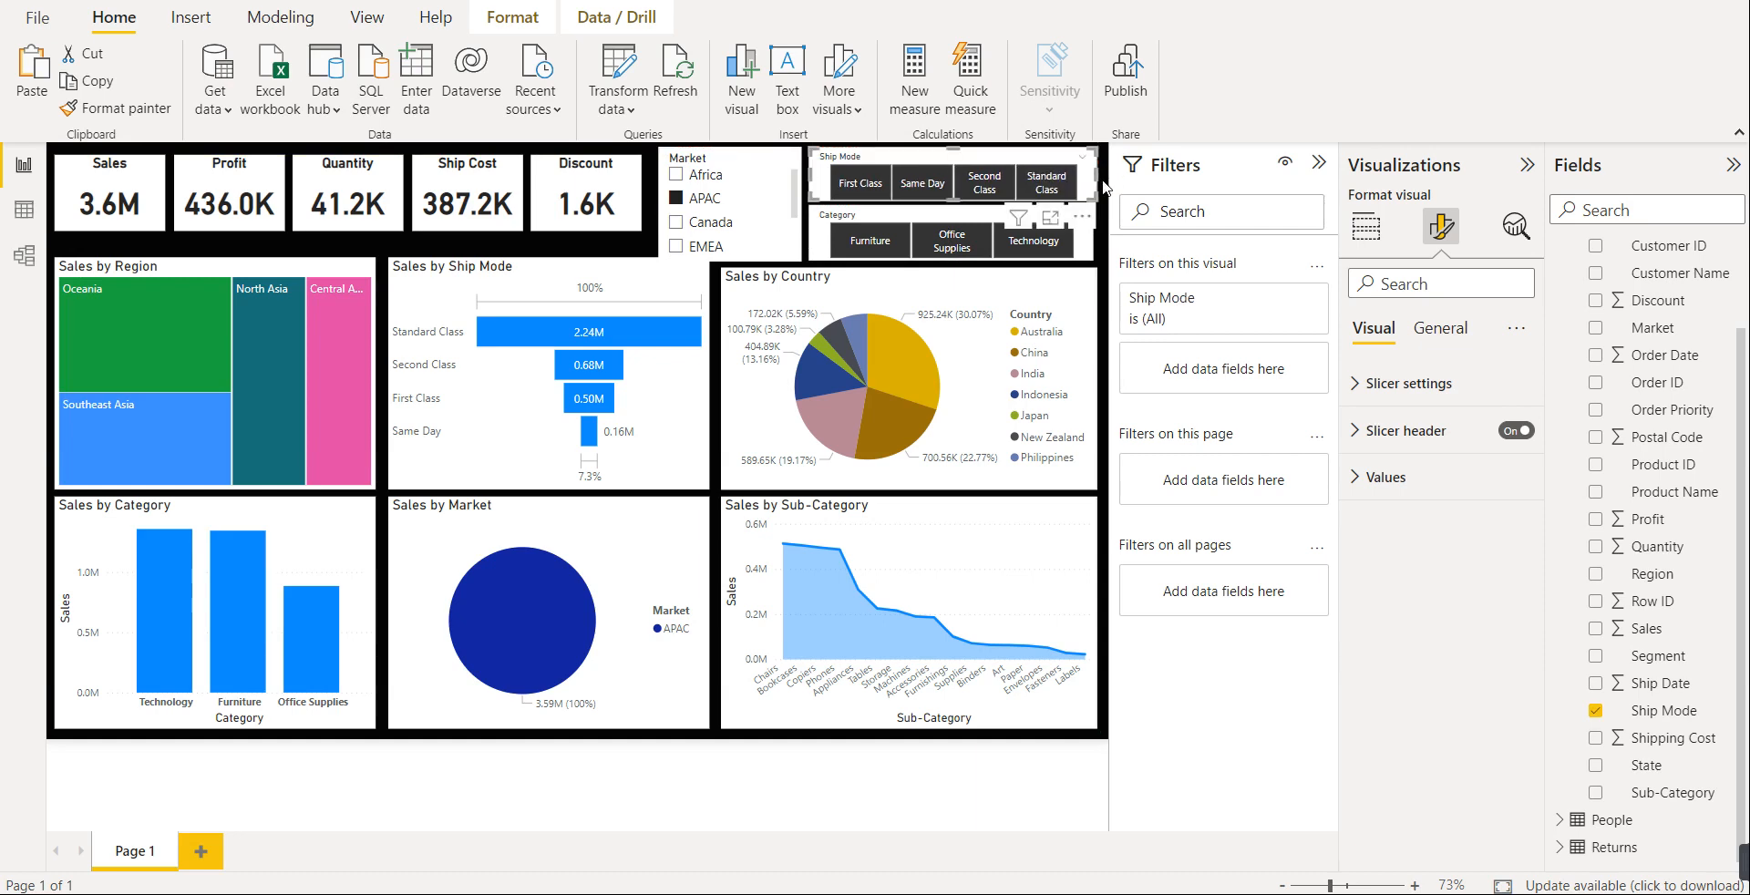
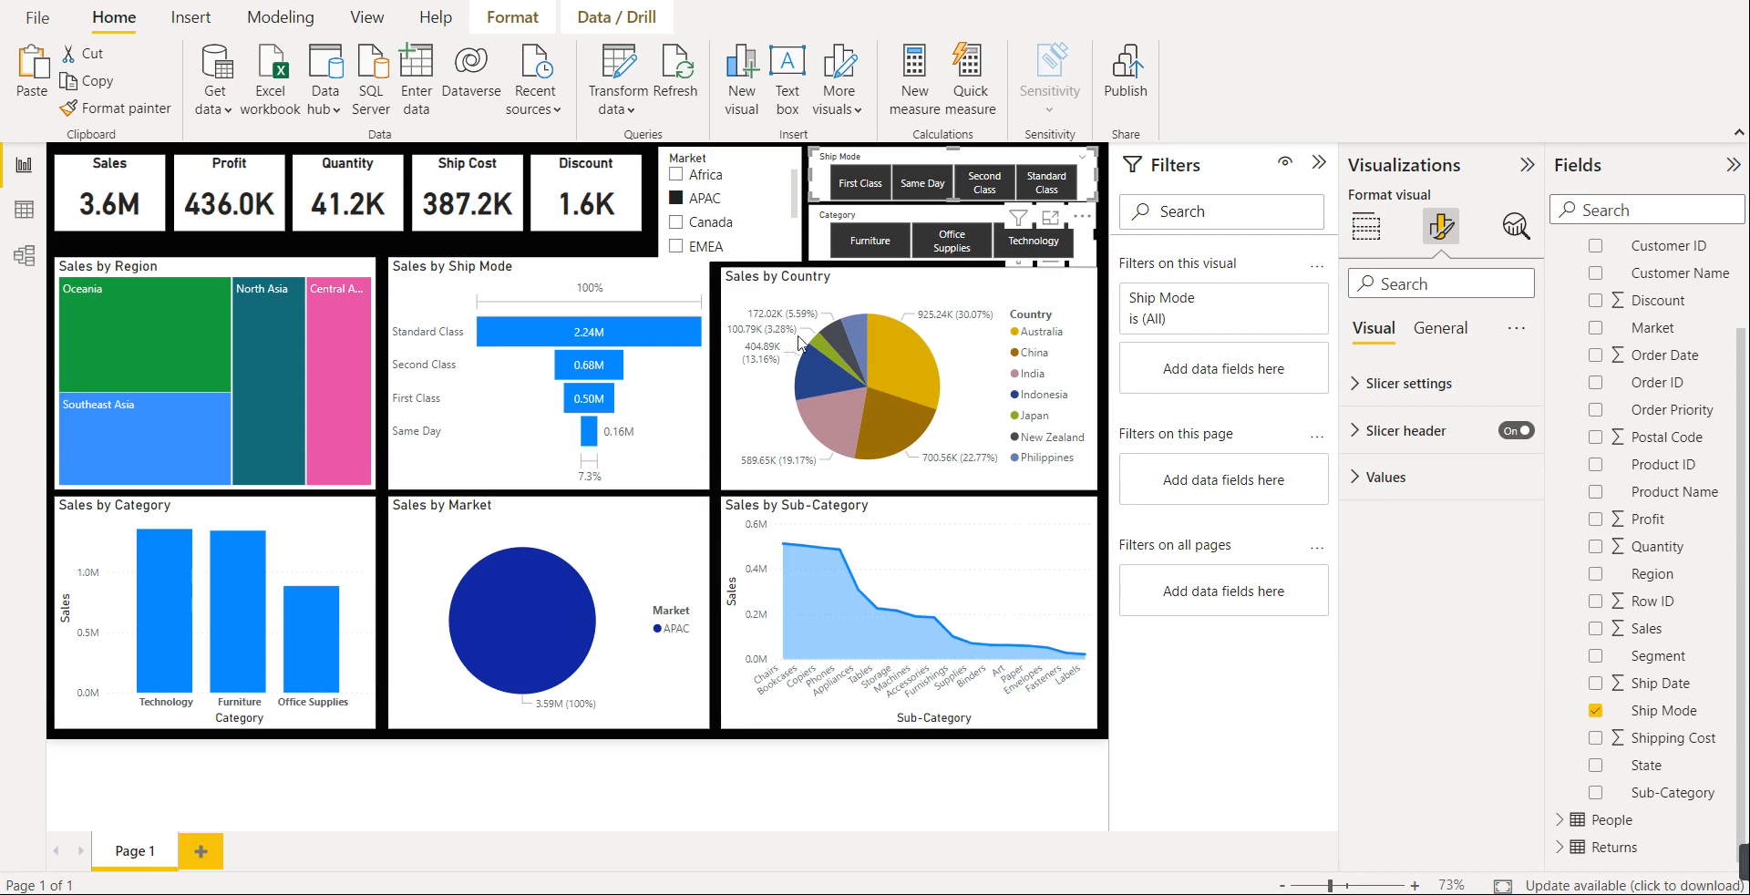
- Add Africa, Canada and EMEA to the Market slicer's selection and shorten the slicer slightly from its lower edge
ctrl+click(677, 222)
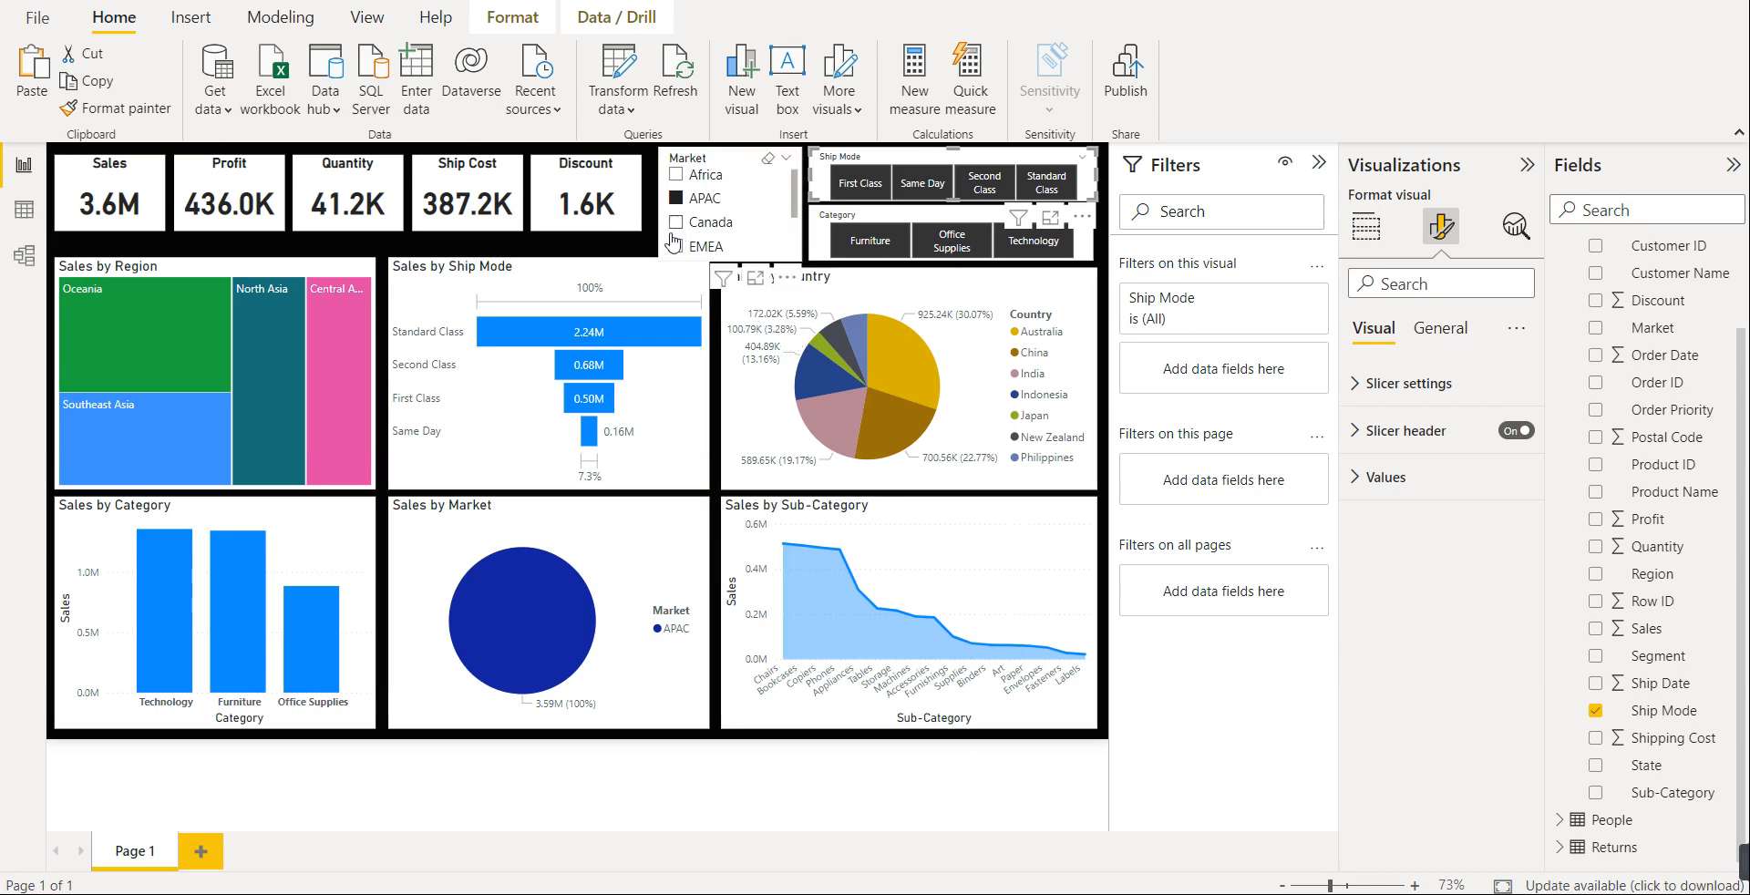
ctrl+click(675, 247)
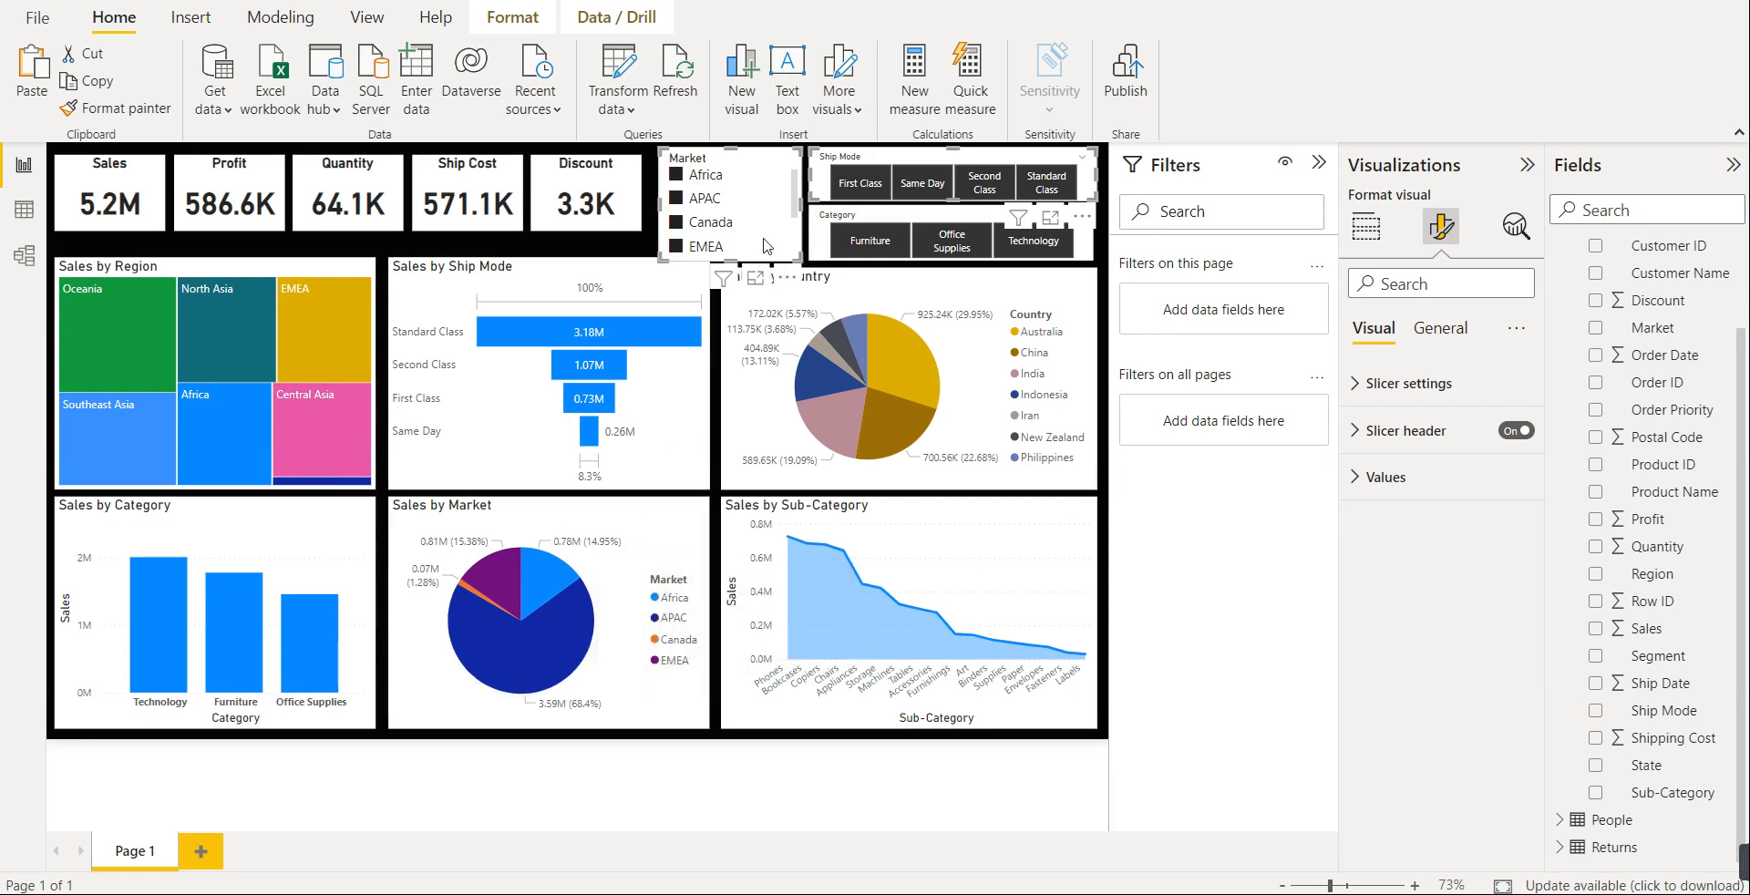
drag(736, 252, 737, 246)
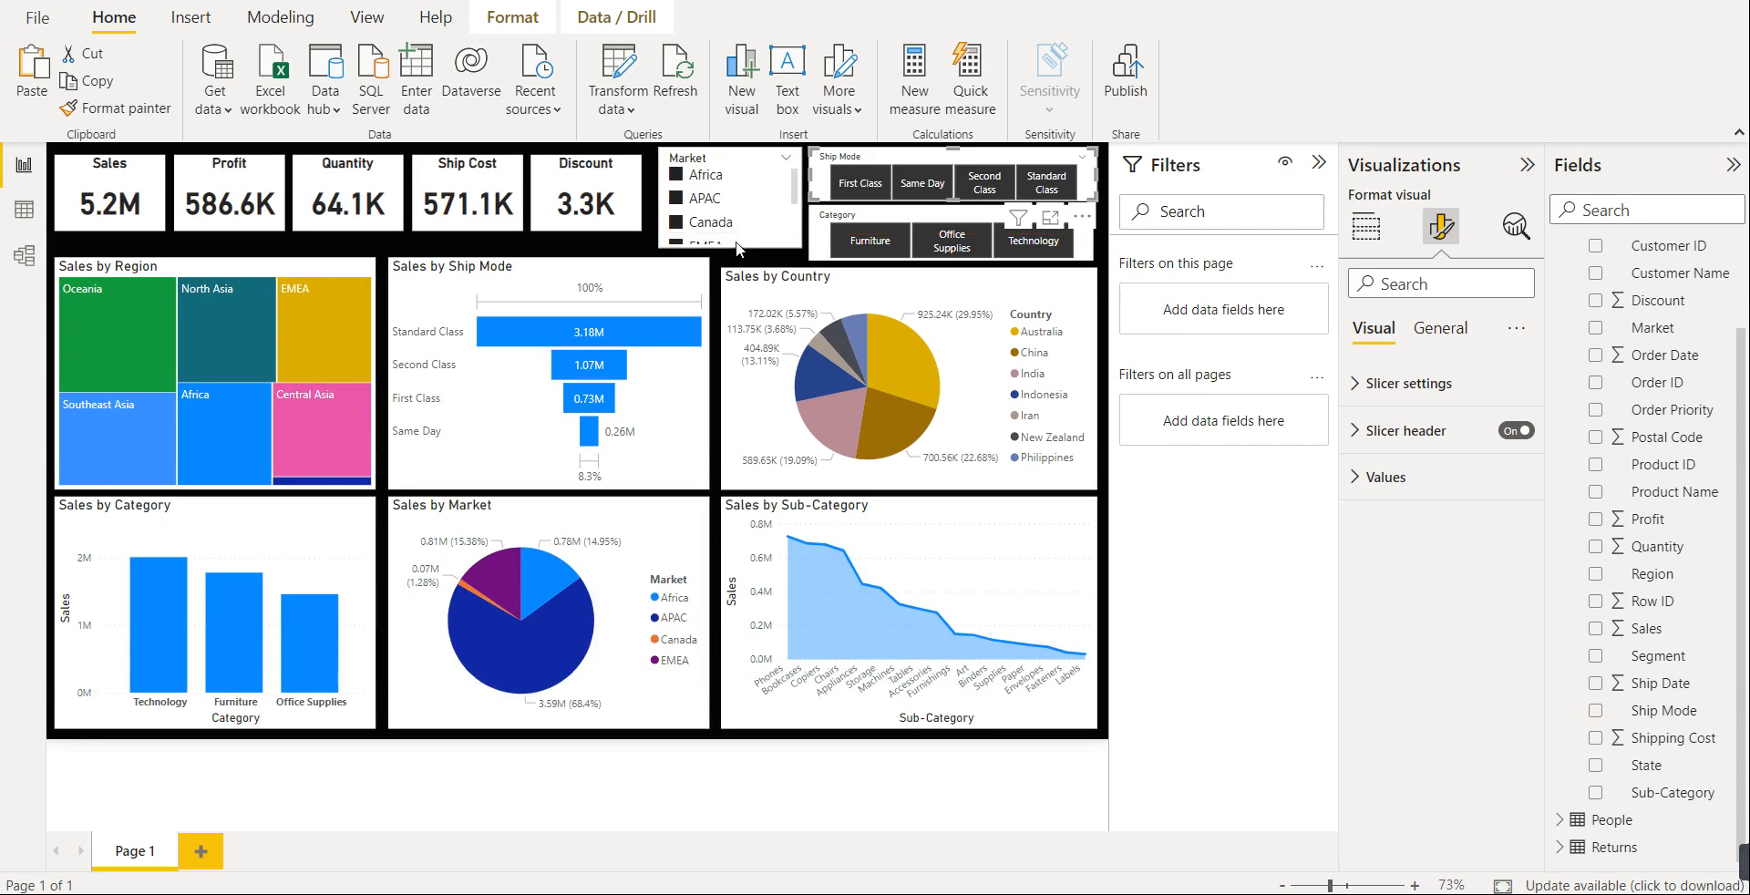
click(736, 246)
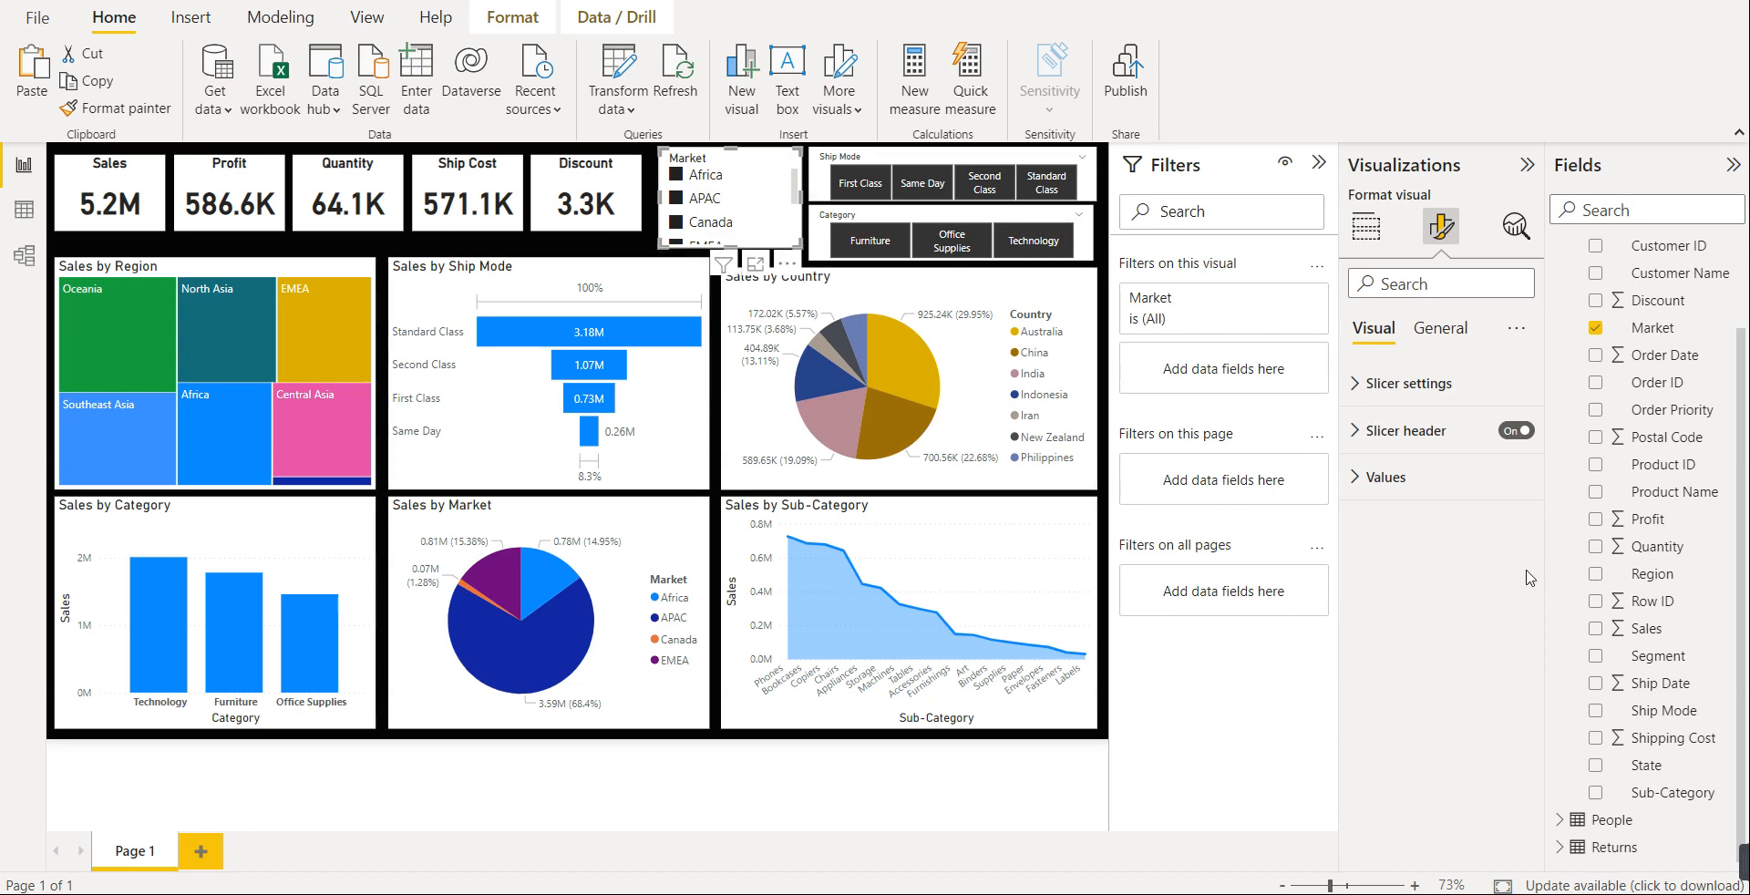
- Set the background color of both the Sales by Market and Sales by Country pie charts to black
mouse_move(853, 444)
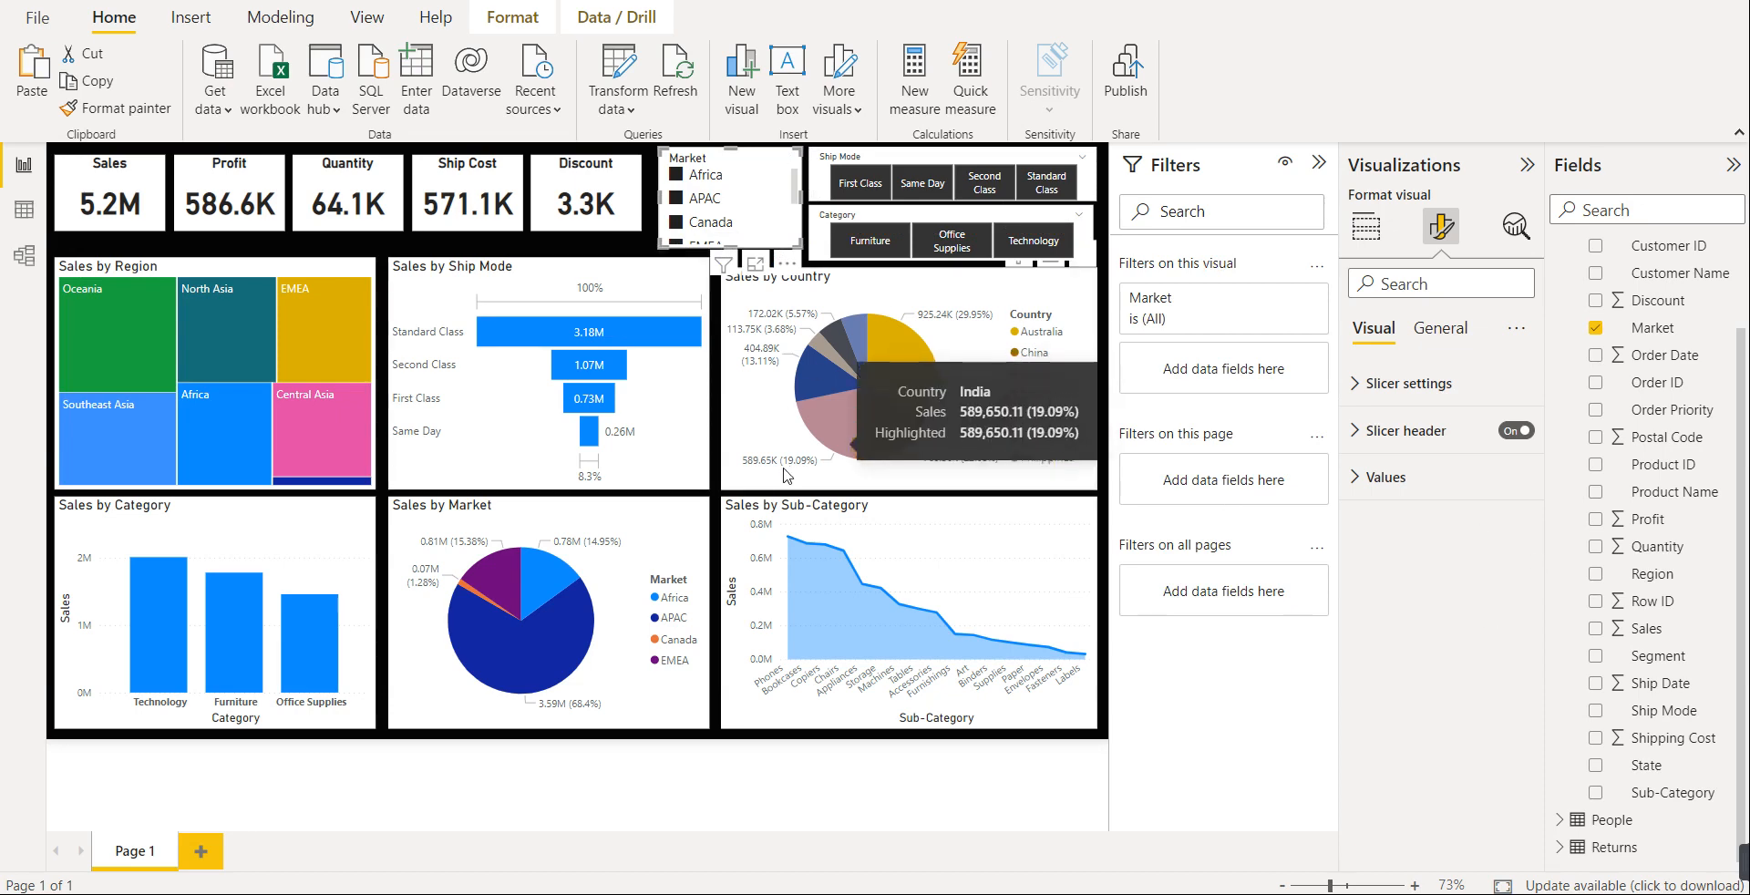
click(679, 536)
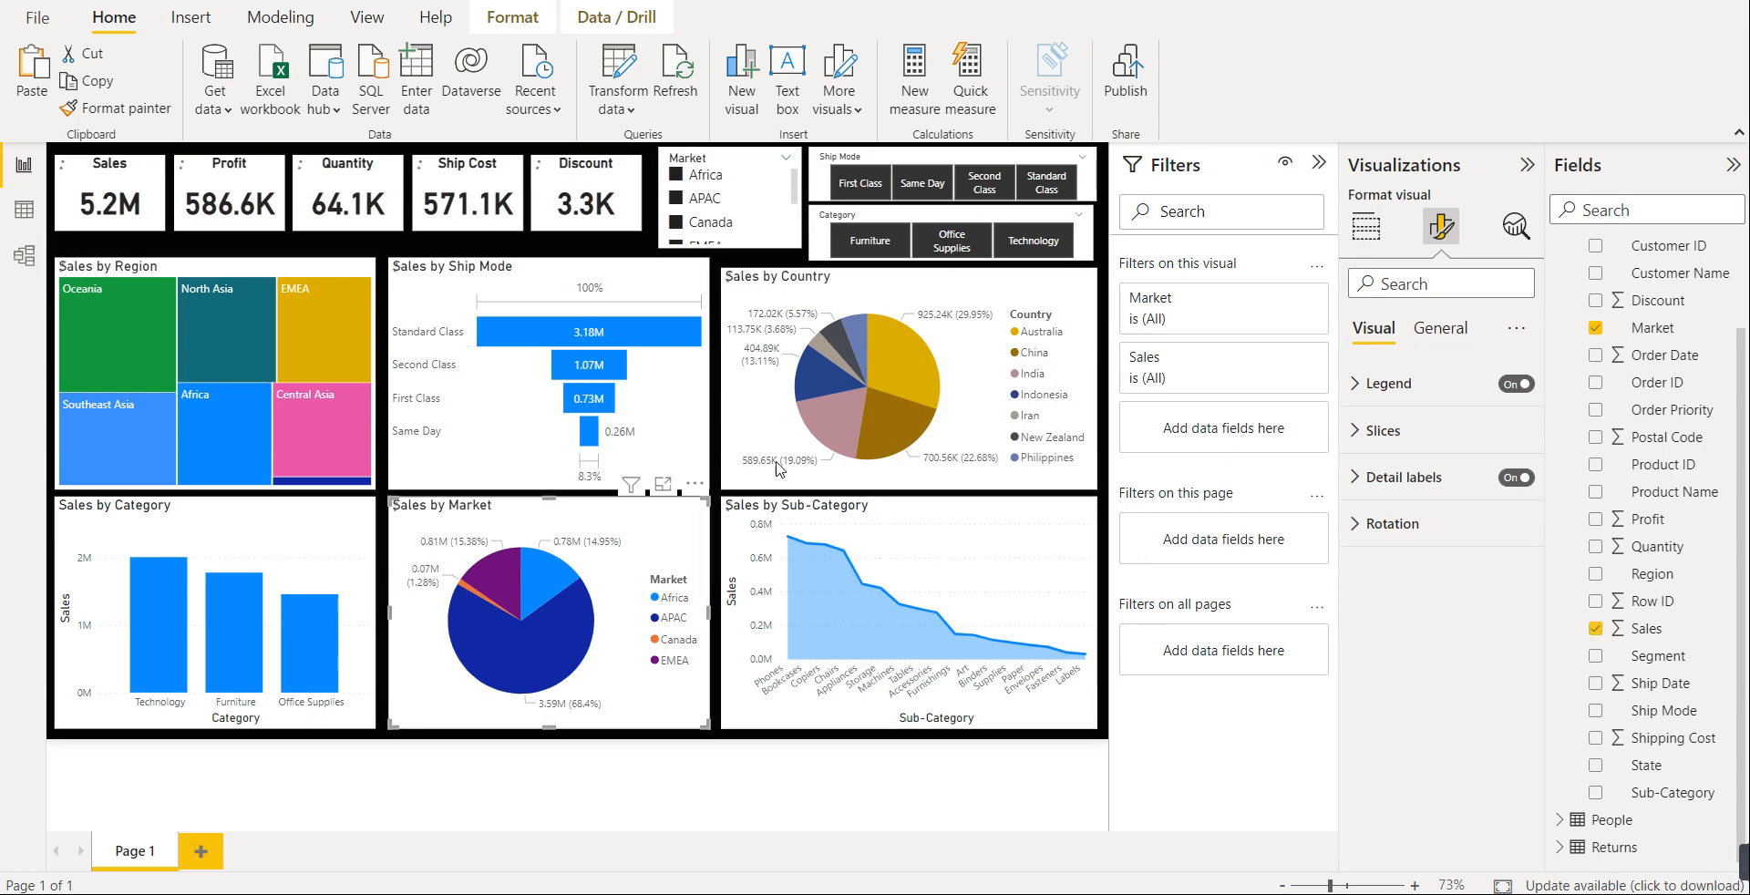
click(754, 422)
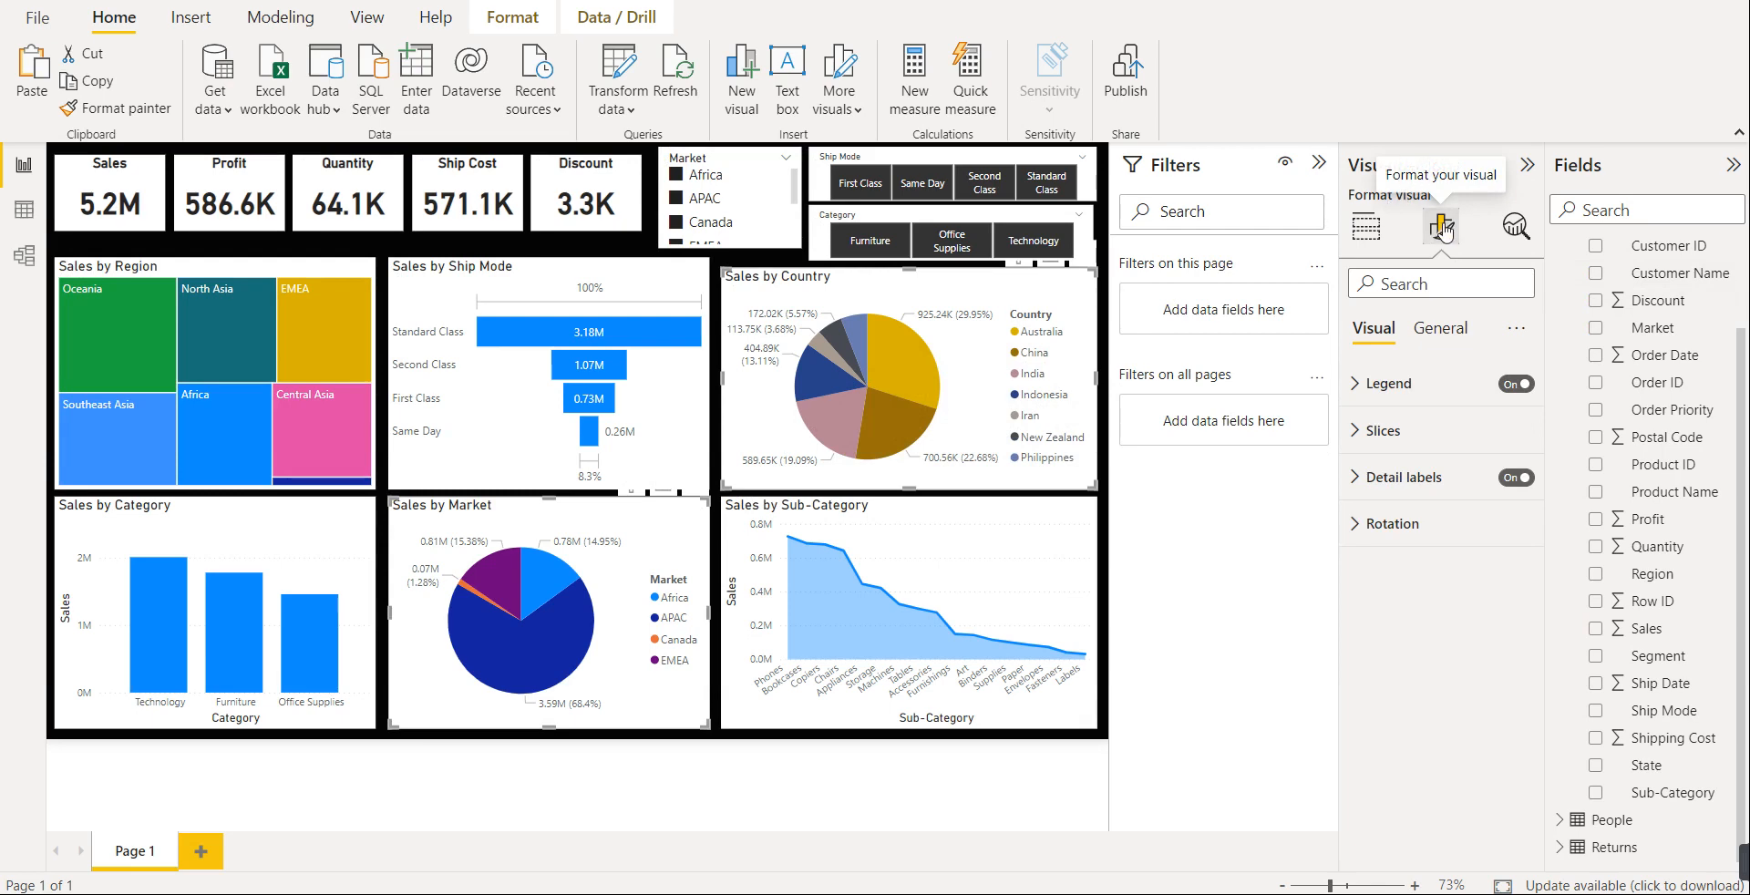
click(1449, 336)
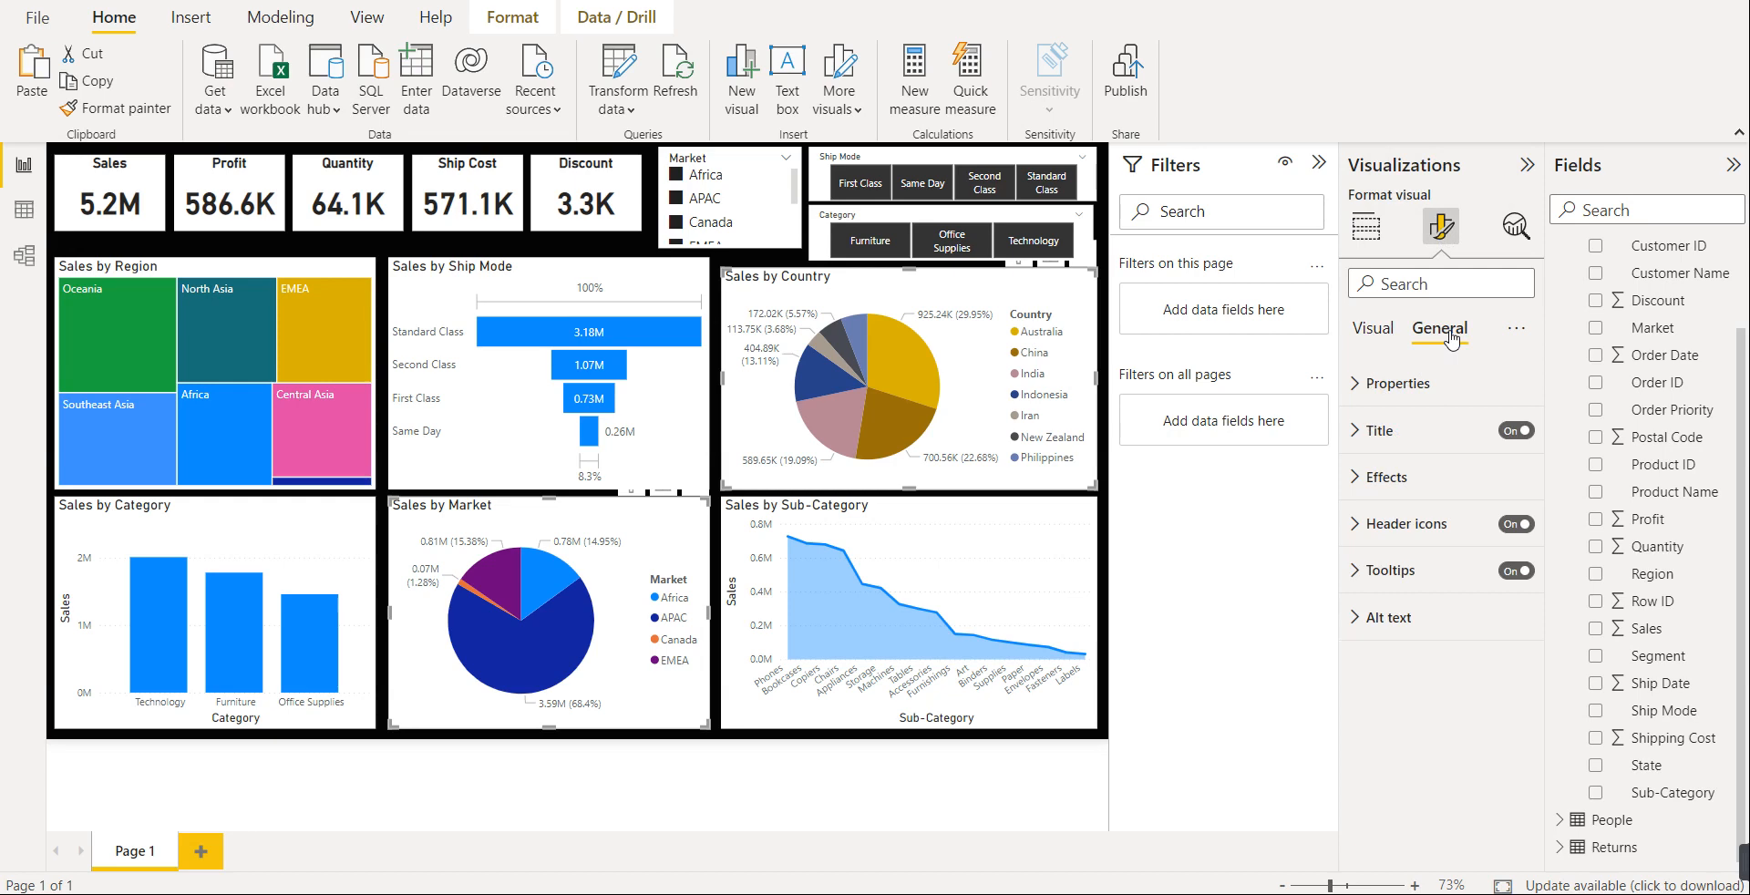
click(1399, 483)
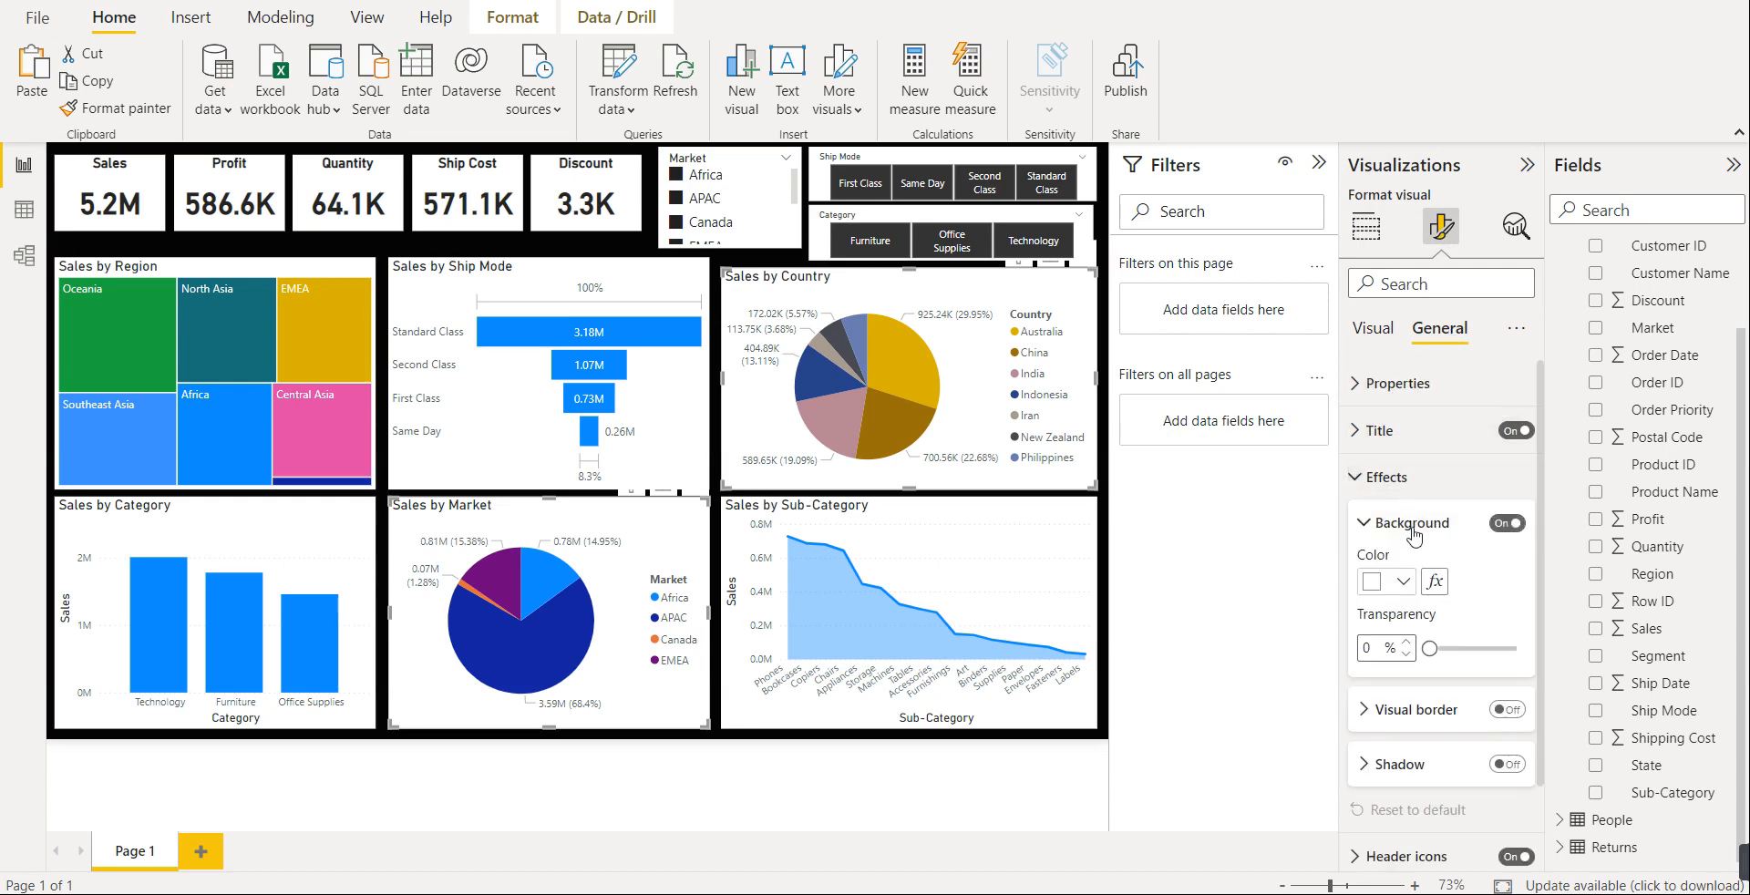
click(1408, 591)
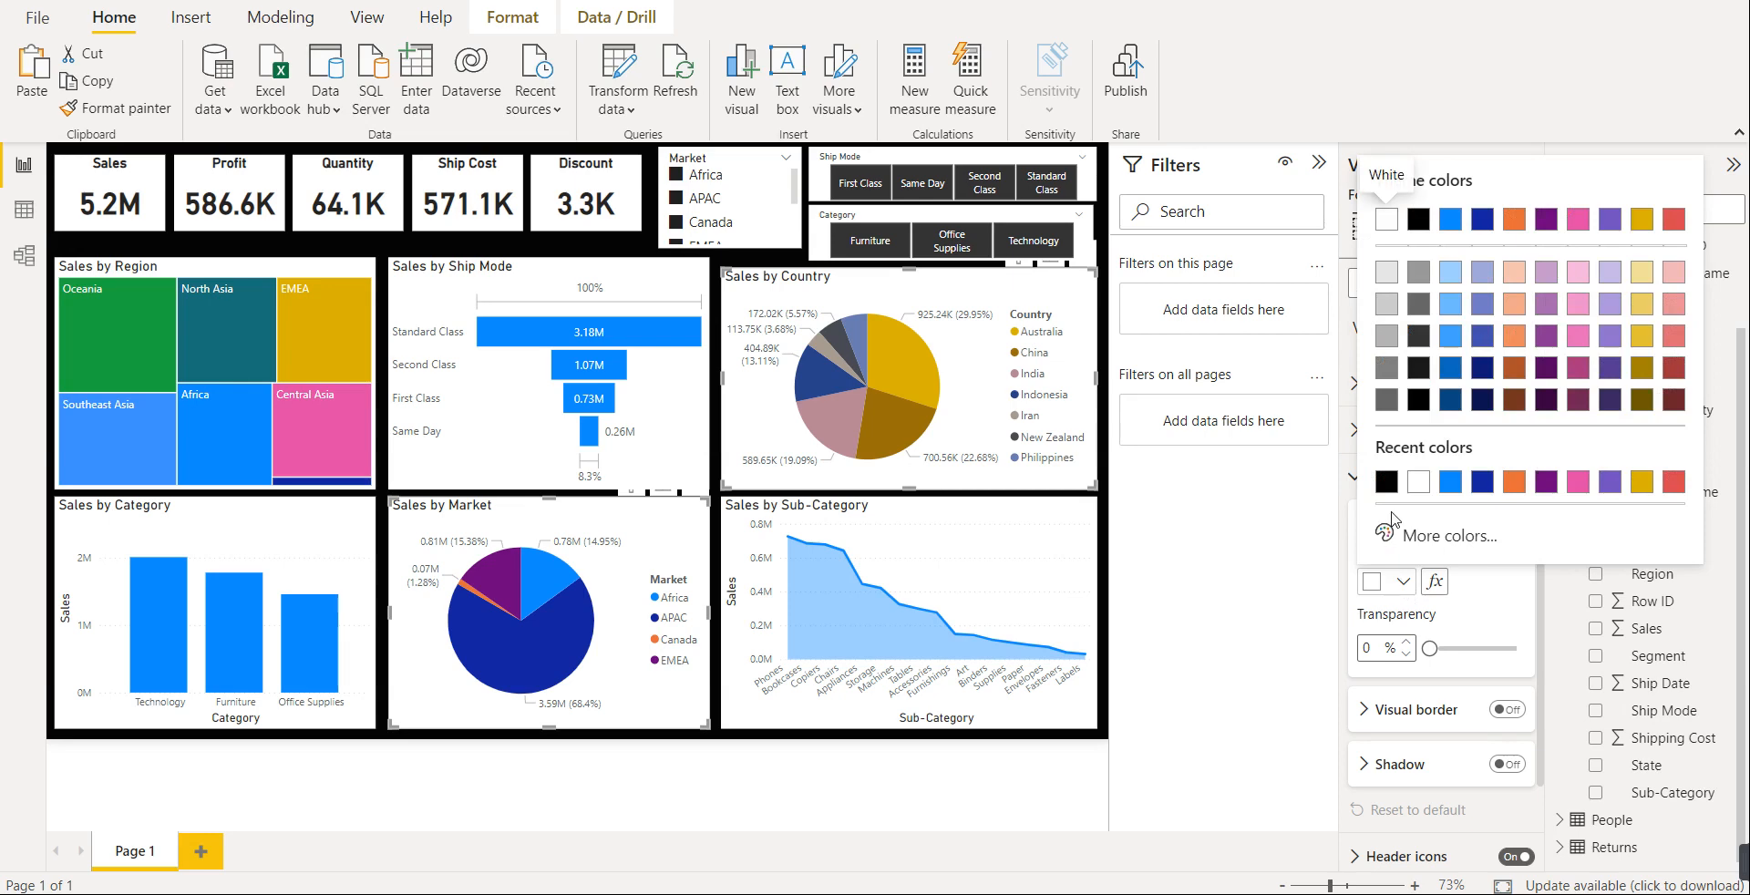
click(1386, 474)
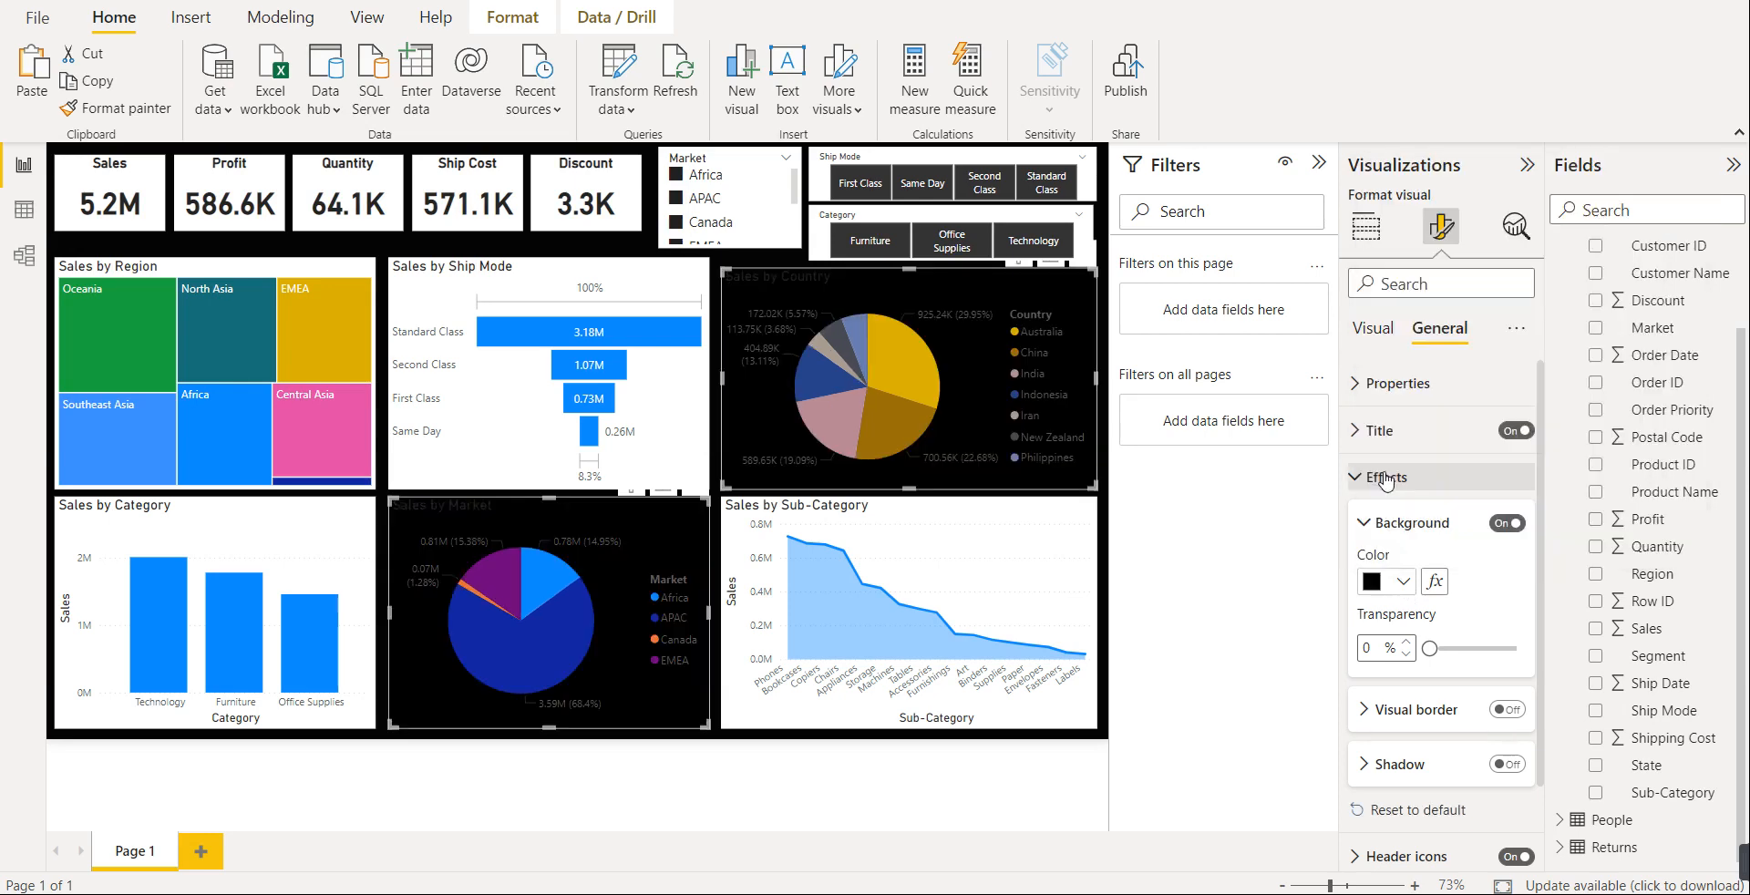
- Turn on a white visual border with 15 px rounded corners for the two selected pie charts
click(1411, 711)
click(1507, 709)
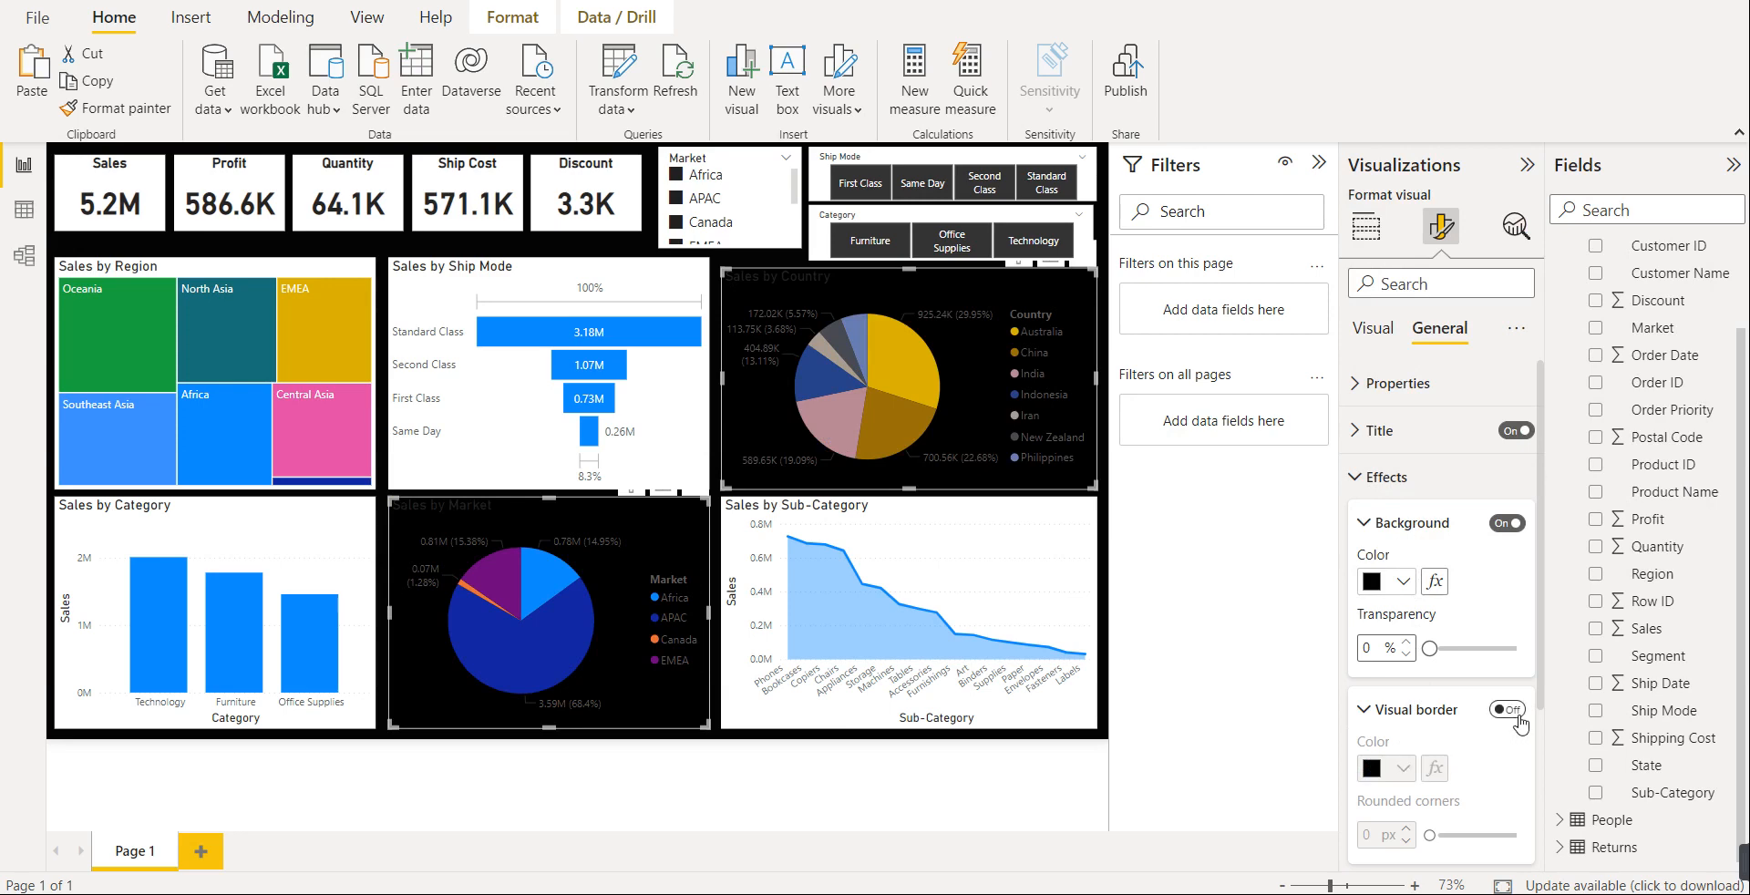
scroll(1489, 737, down, 2)
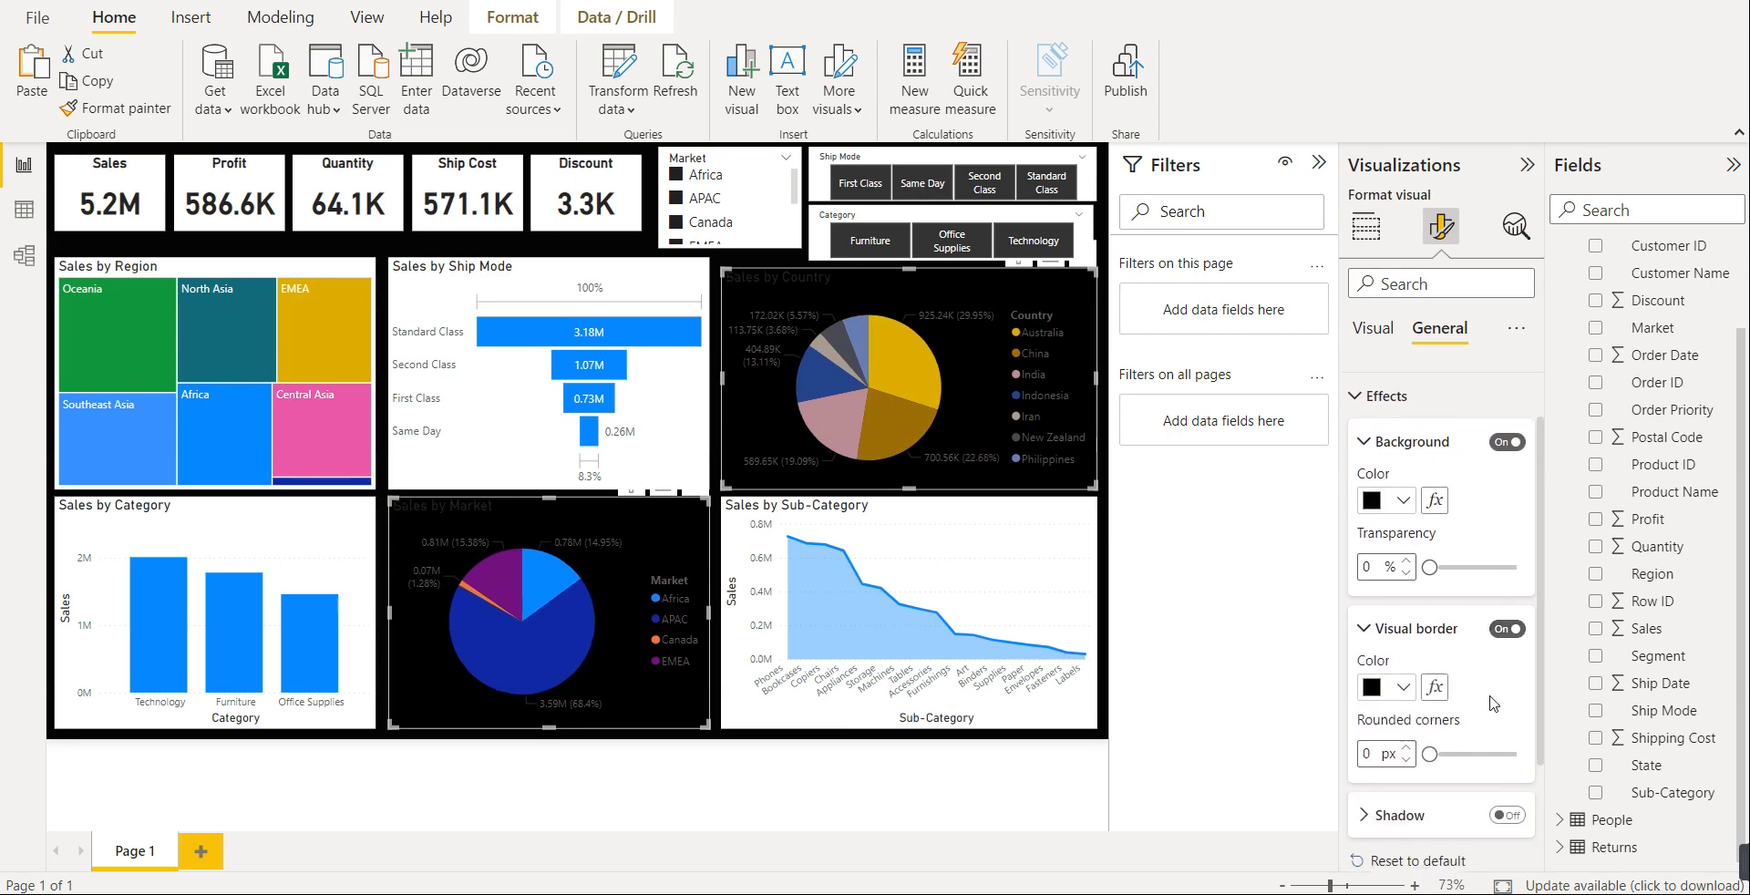
drag(1429, 682, 1470, 684)
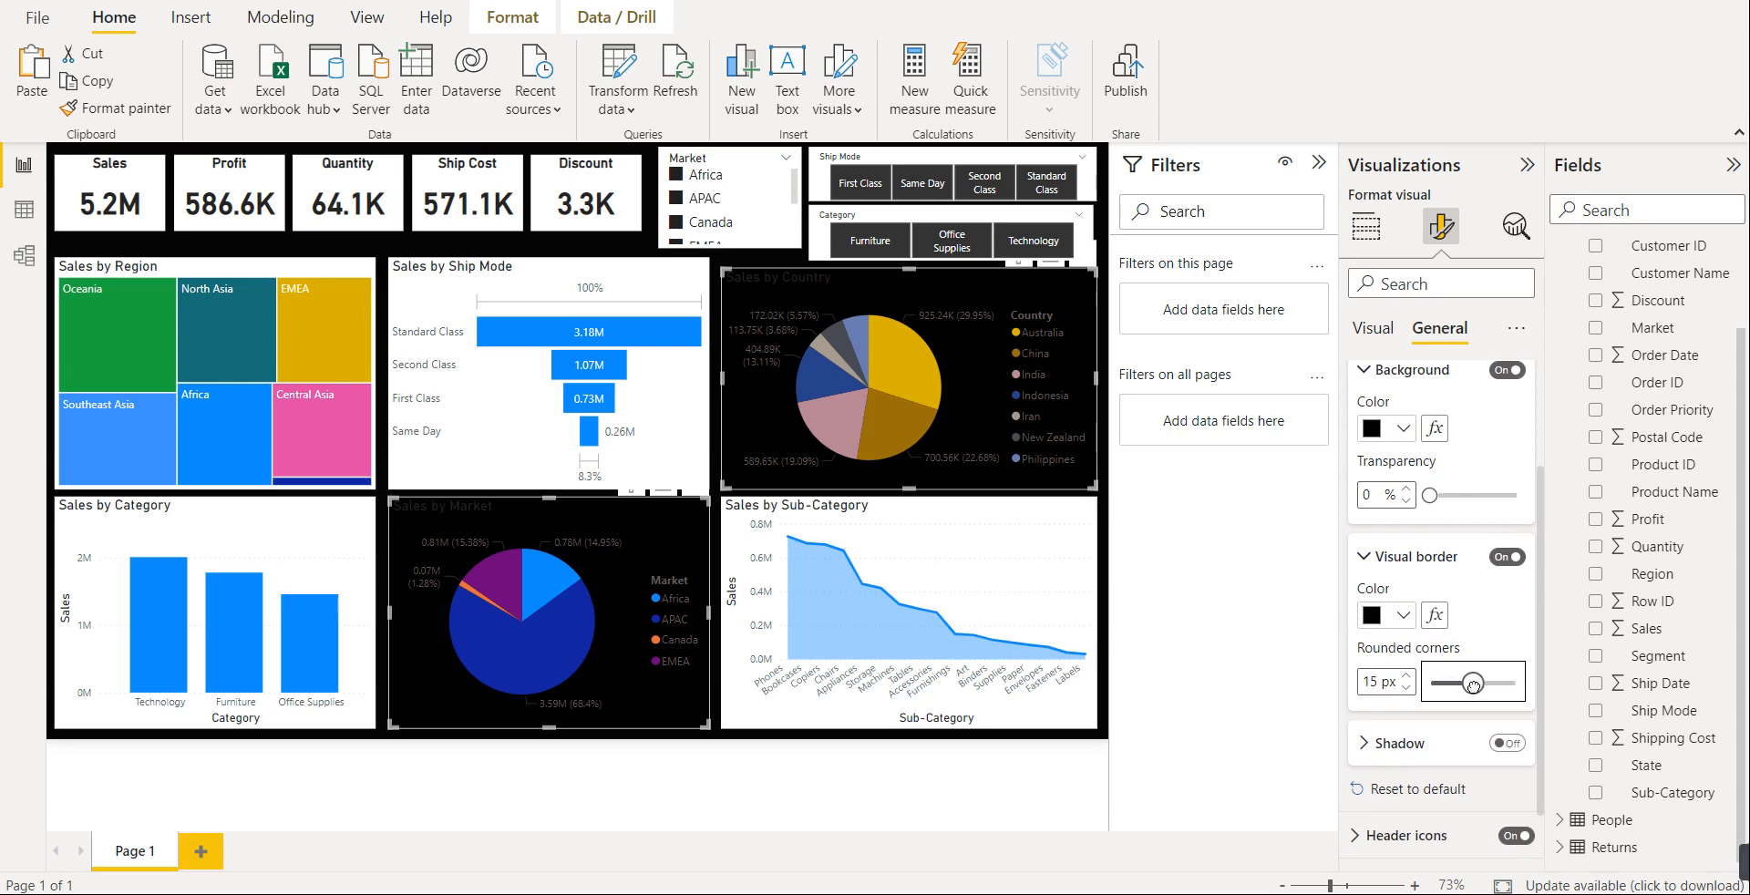
drag(1469, 686, 1473, 688)
click(1405, 617)
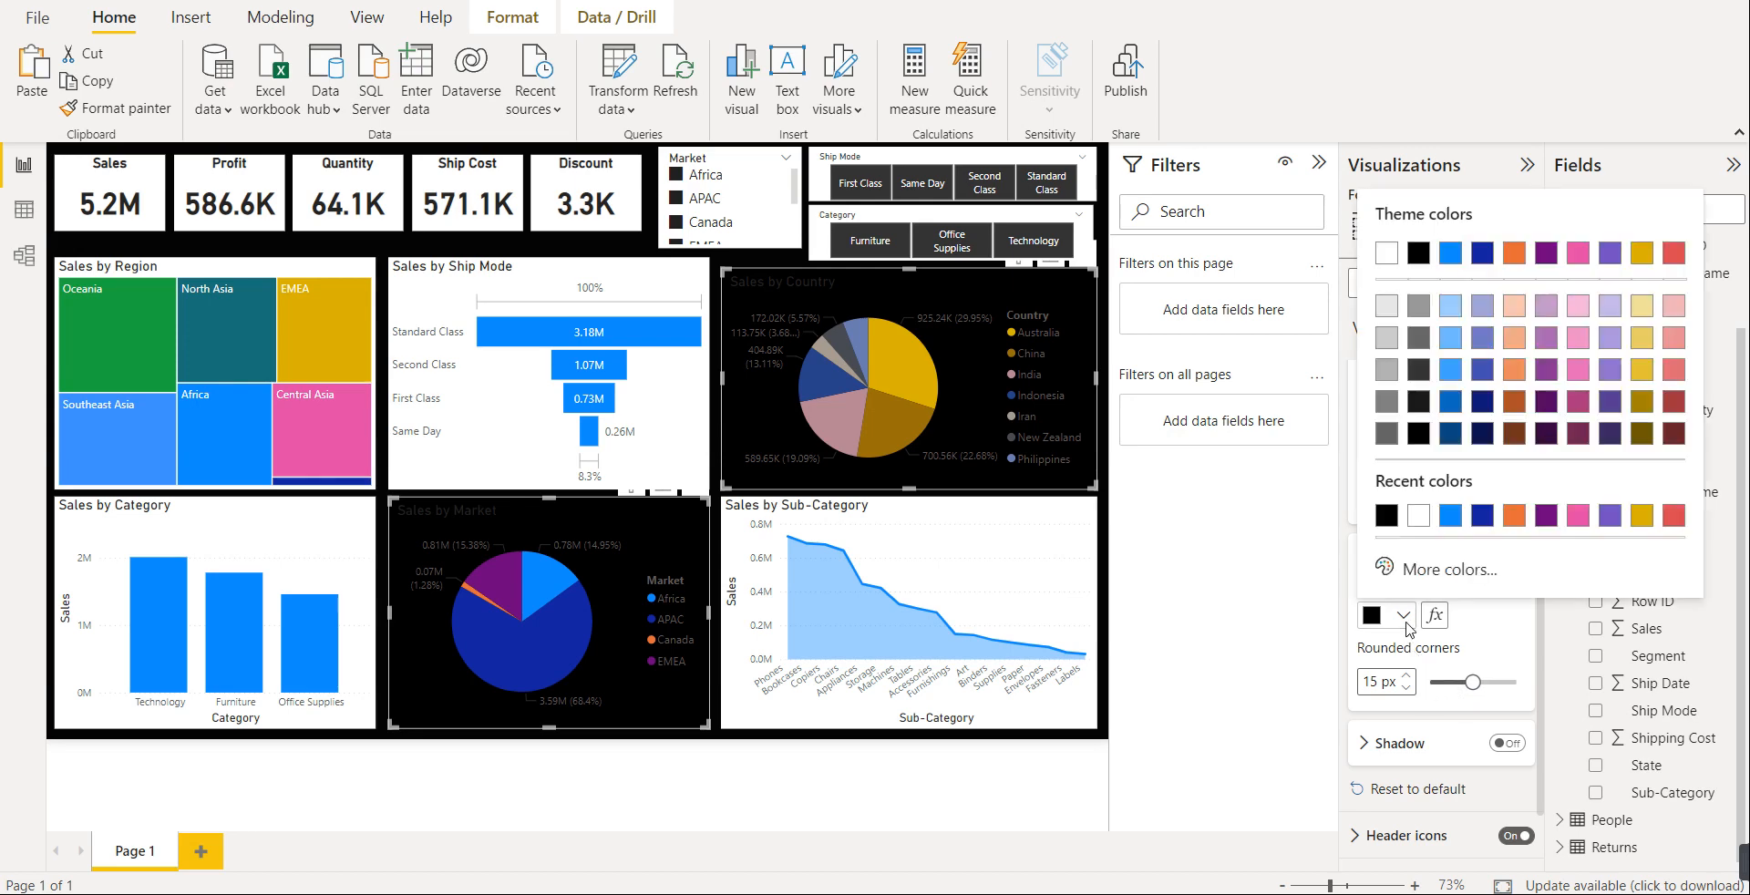
click(1418, 516)
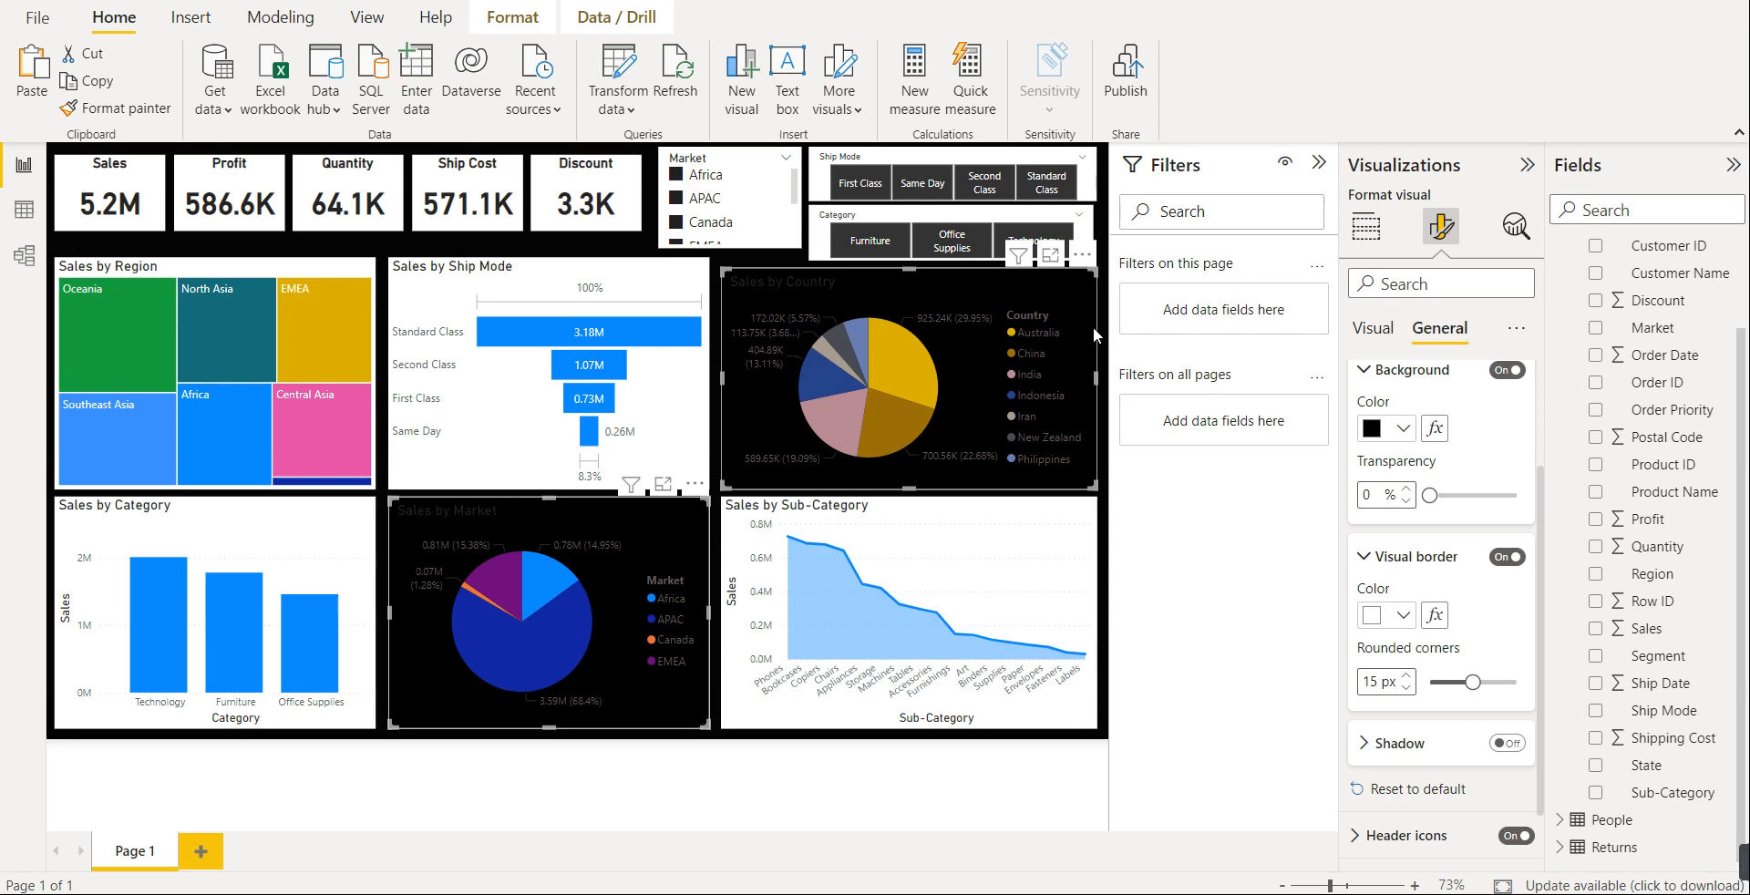
- Make the titles of the two selected pie charts bold and set their text color to white
click(1376, 337)
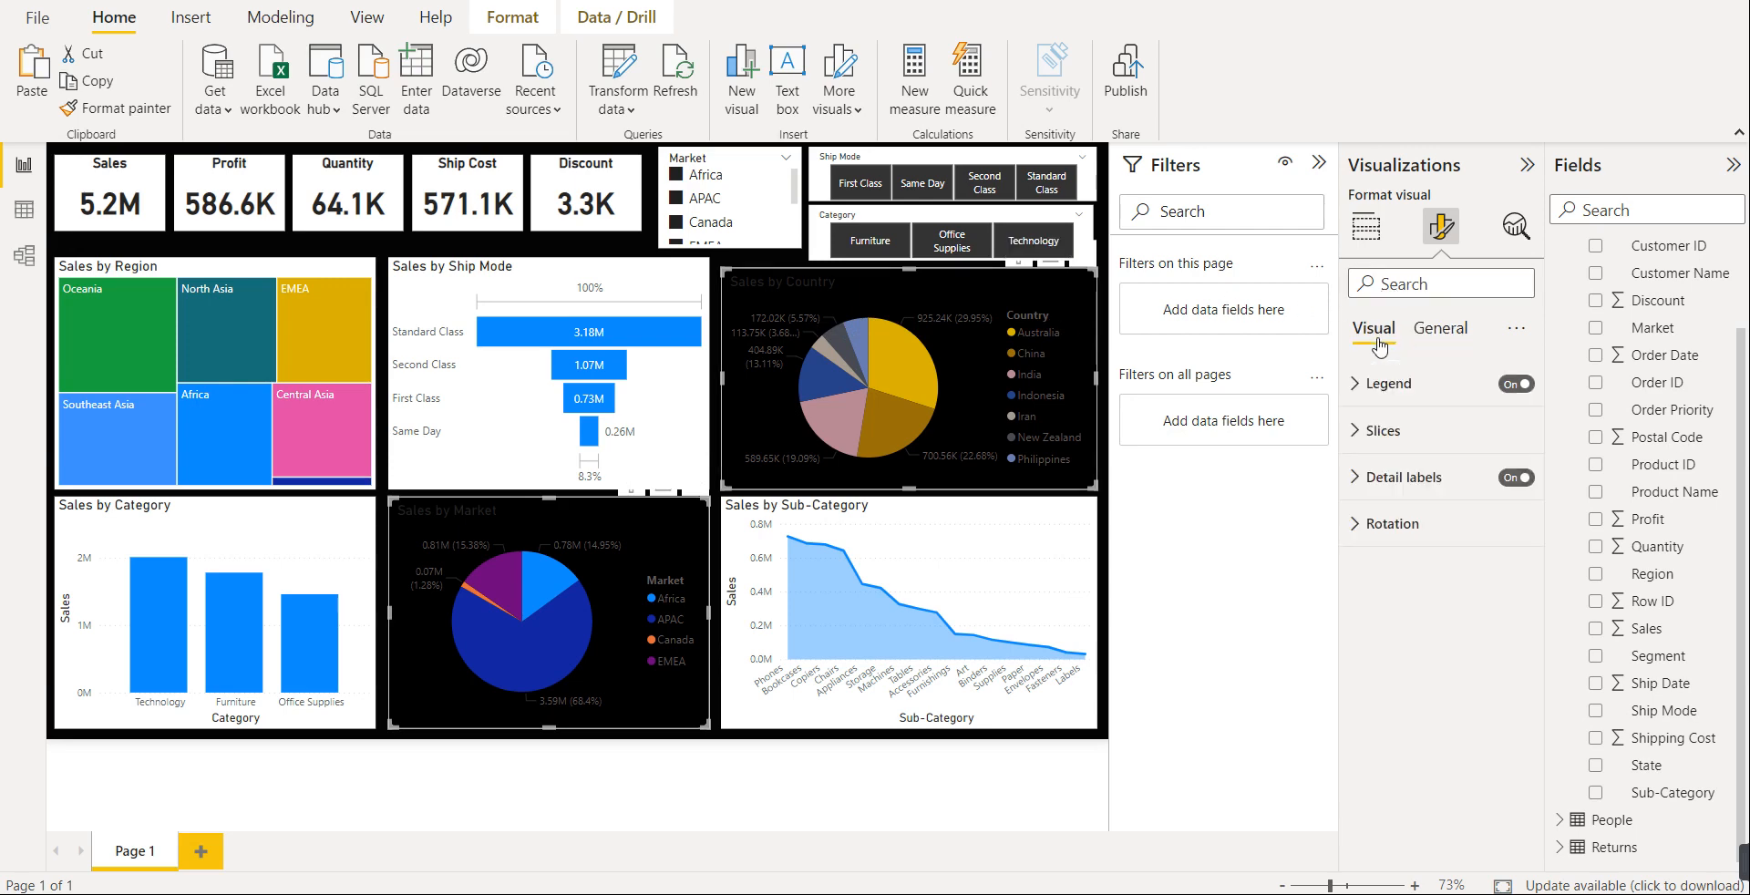
click(1451, 339)
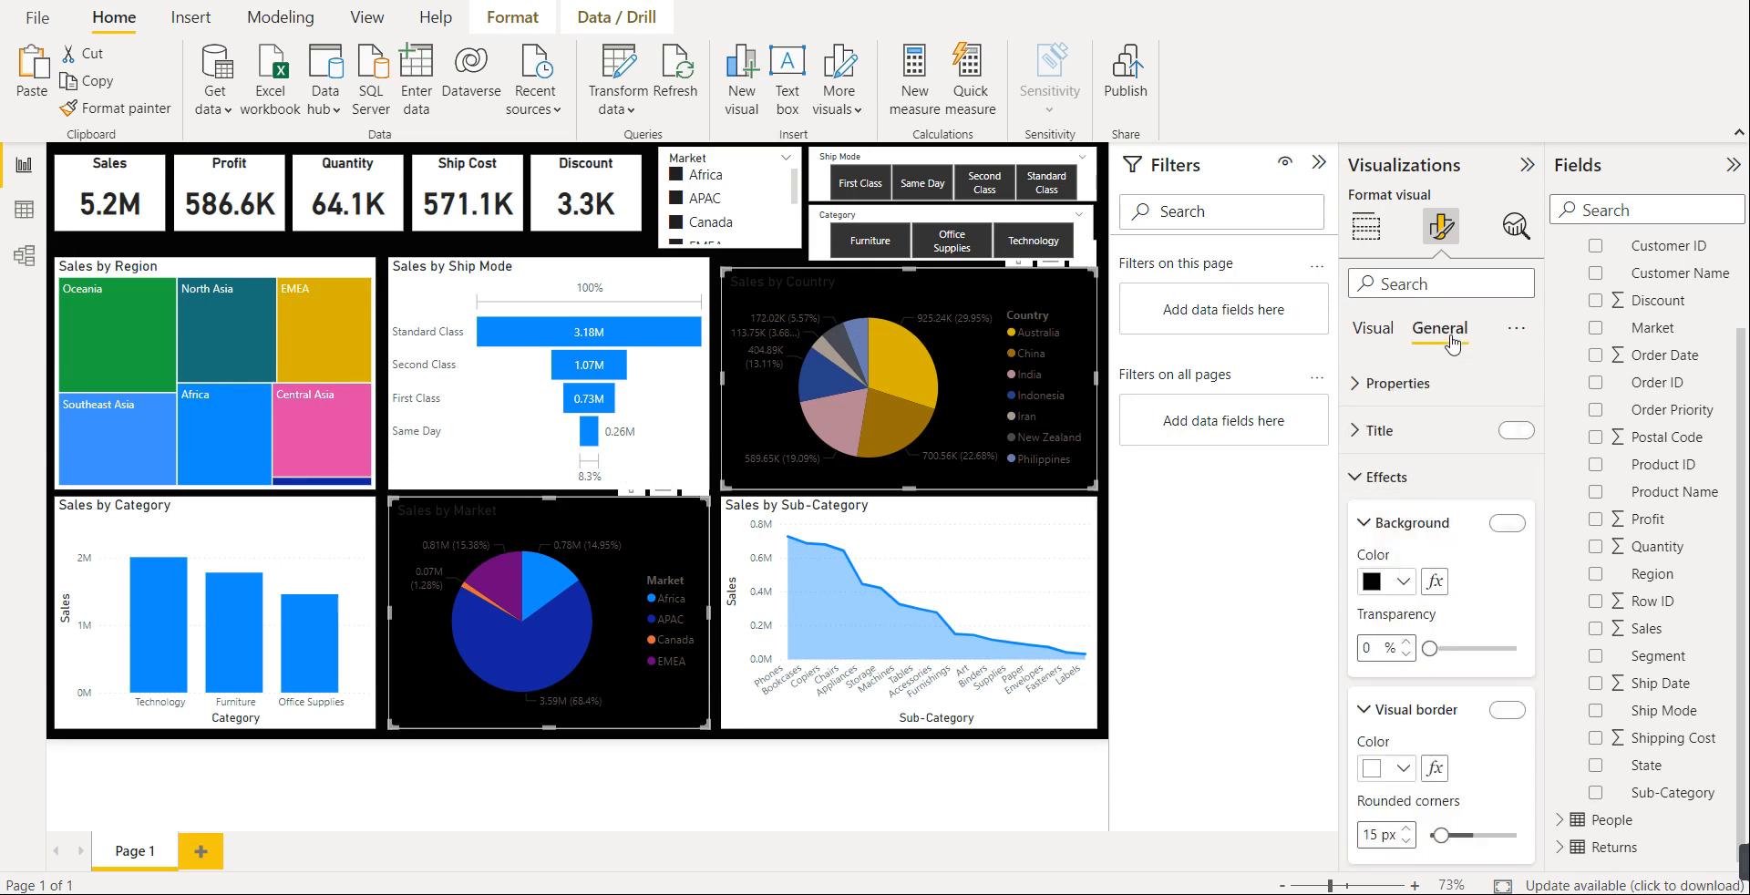
click(1409, 524)
click(1394, 445)
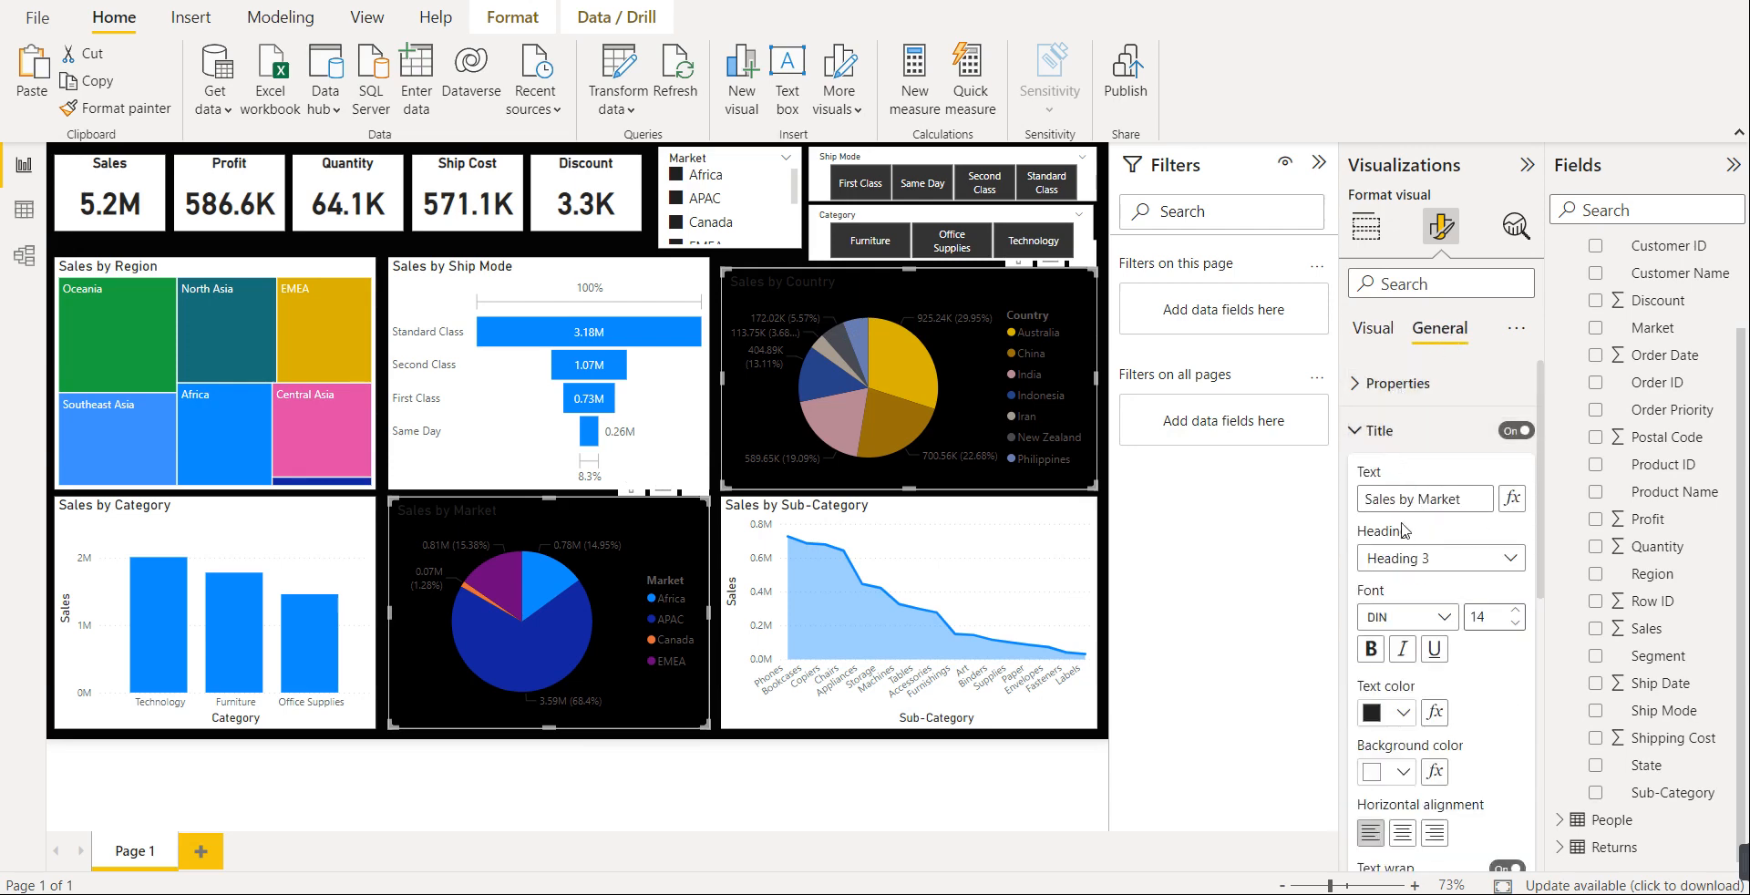
click(1373, 650)
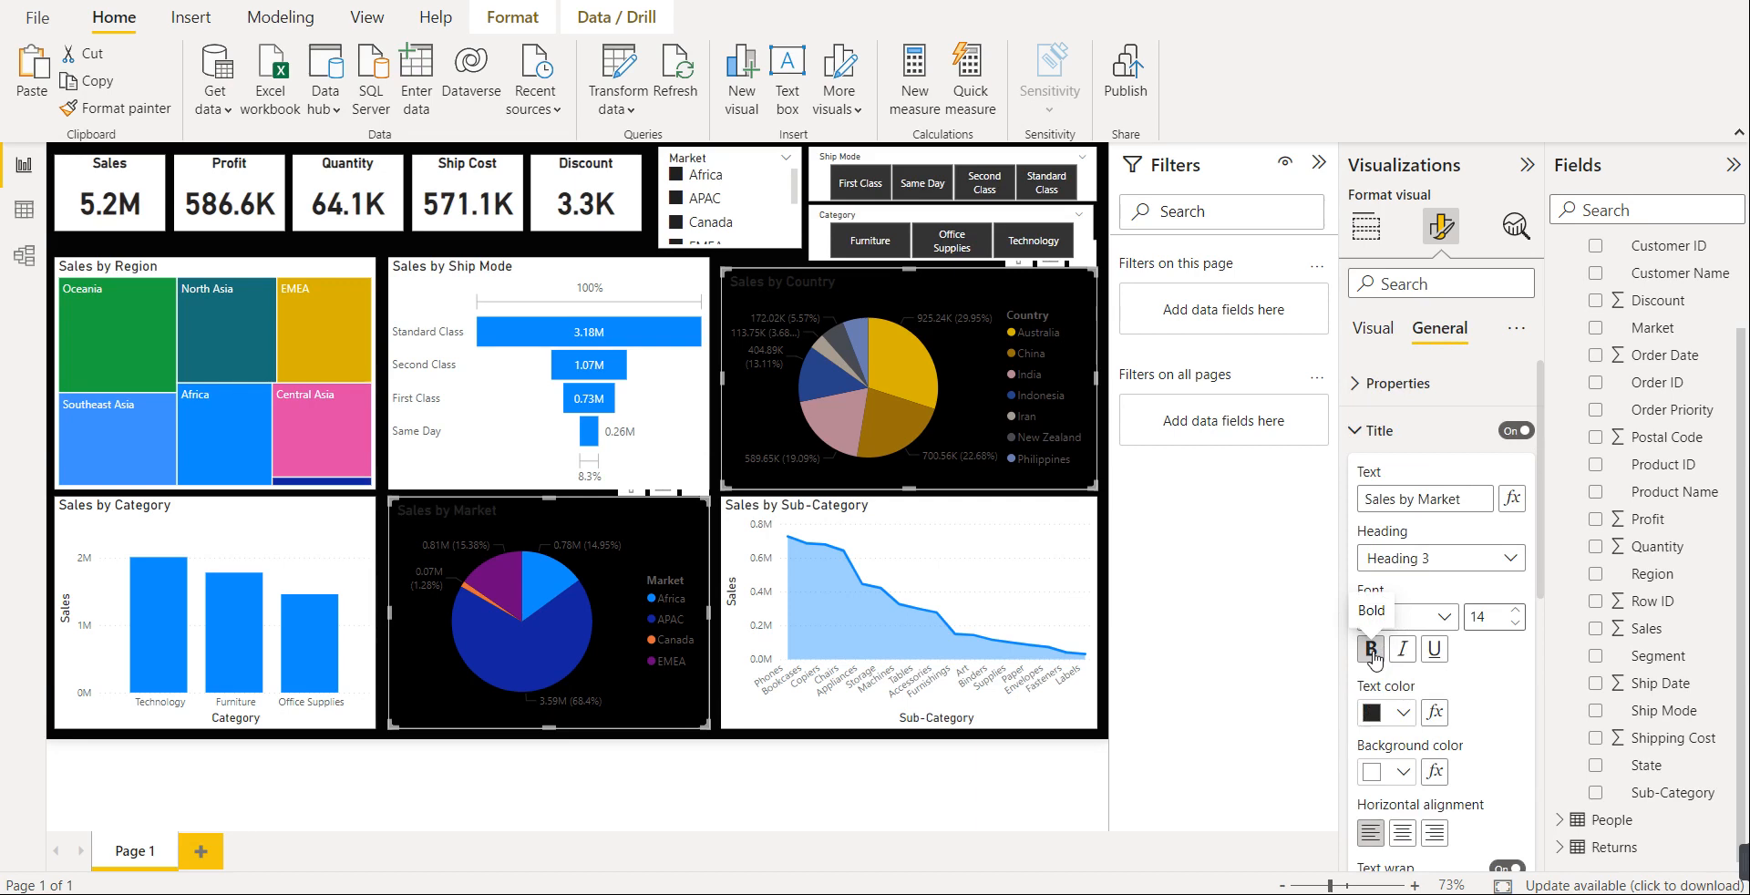
click(1408, 717)
click(1390, 631)
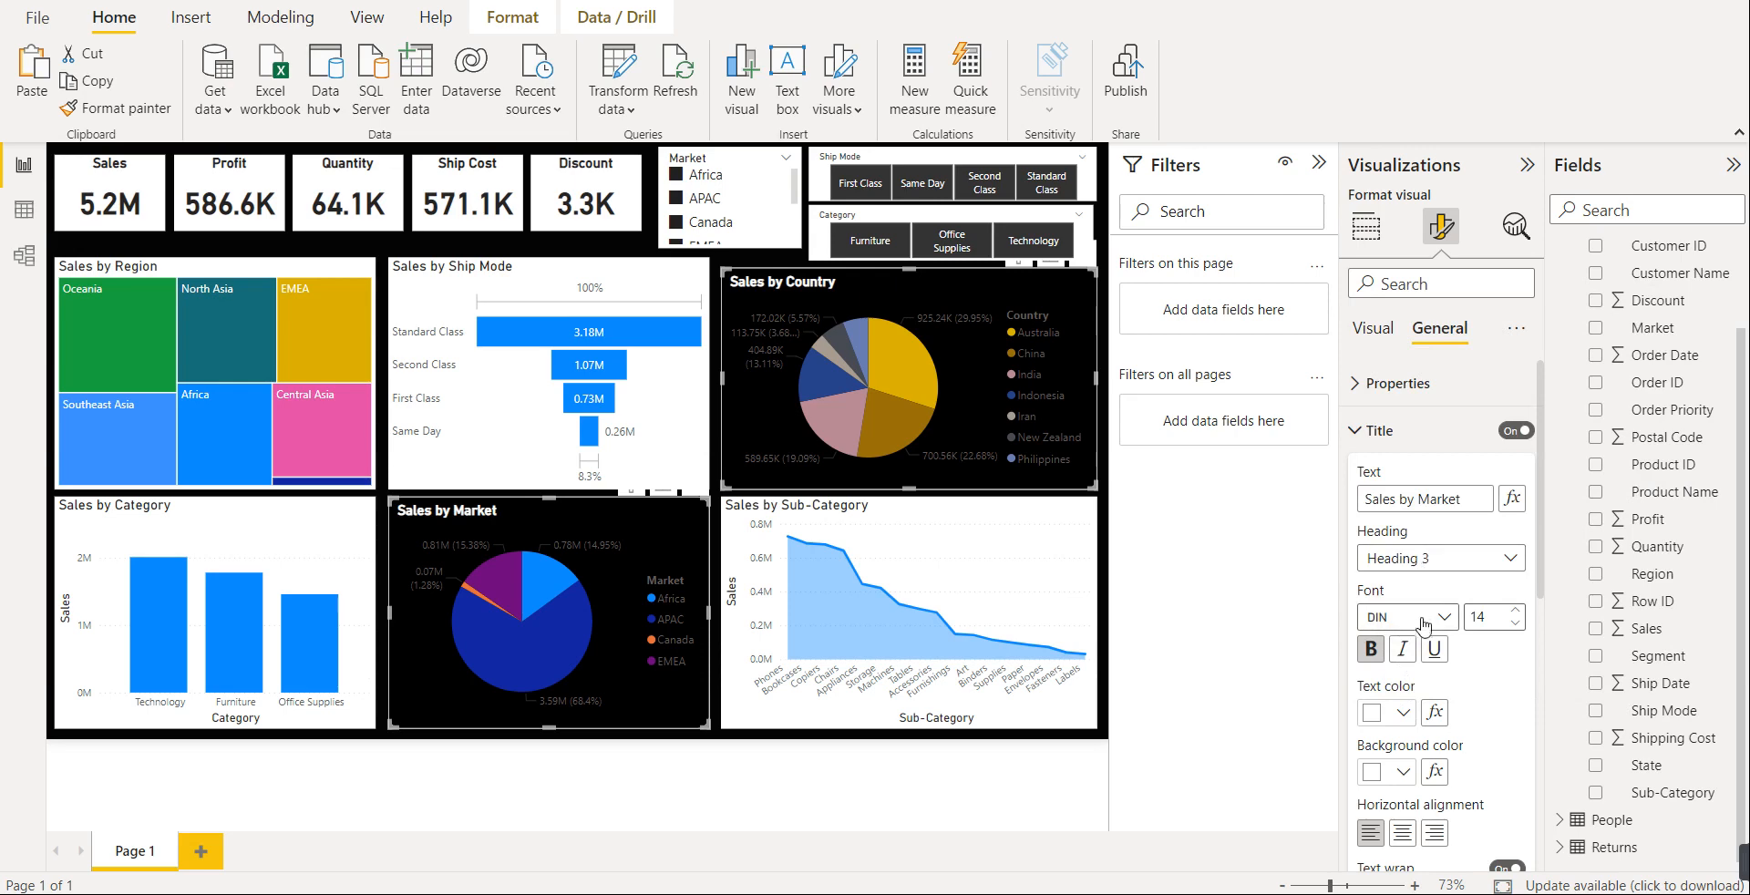
- Center the titles of the two selected pie charts horizontally
scroll(1406, 674, down, 2)
click(1407, 686)
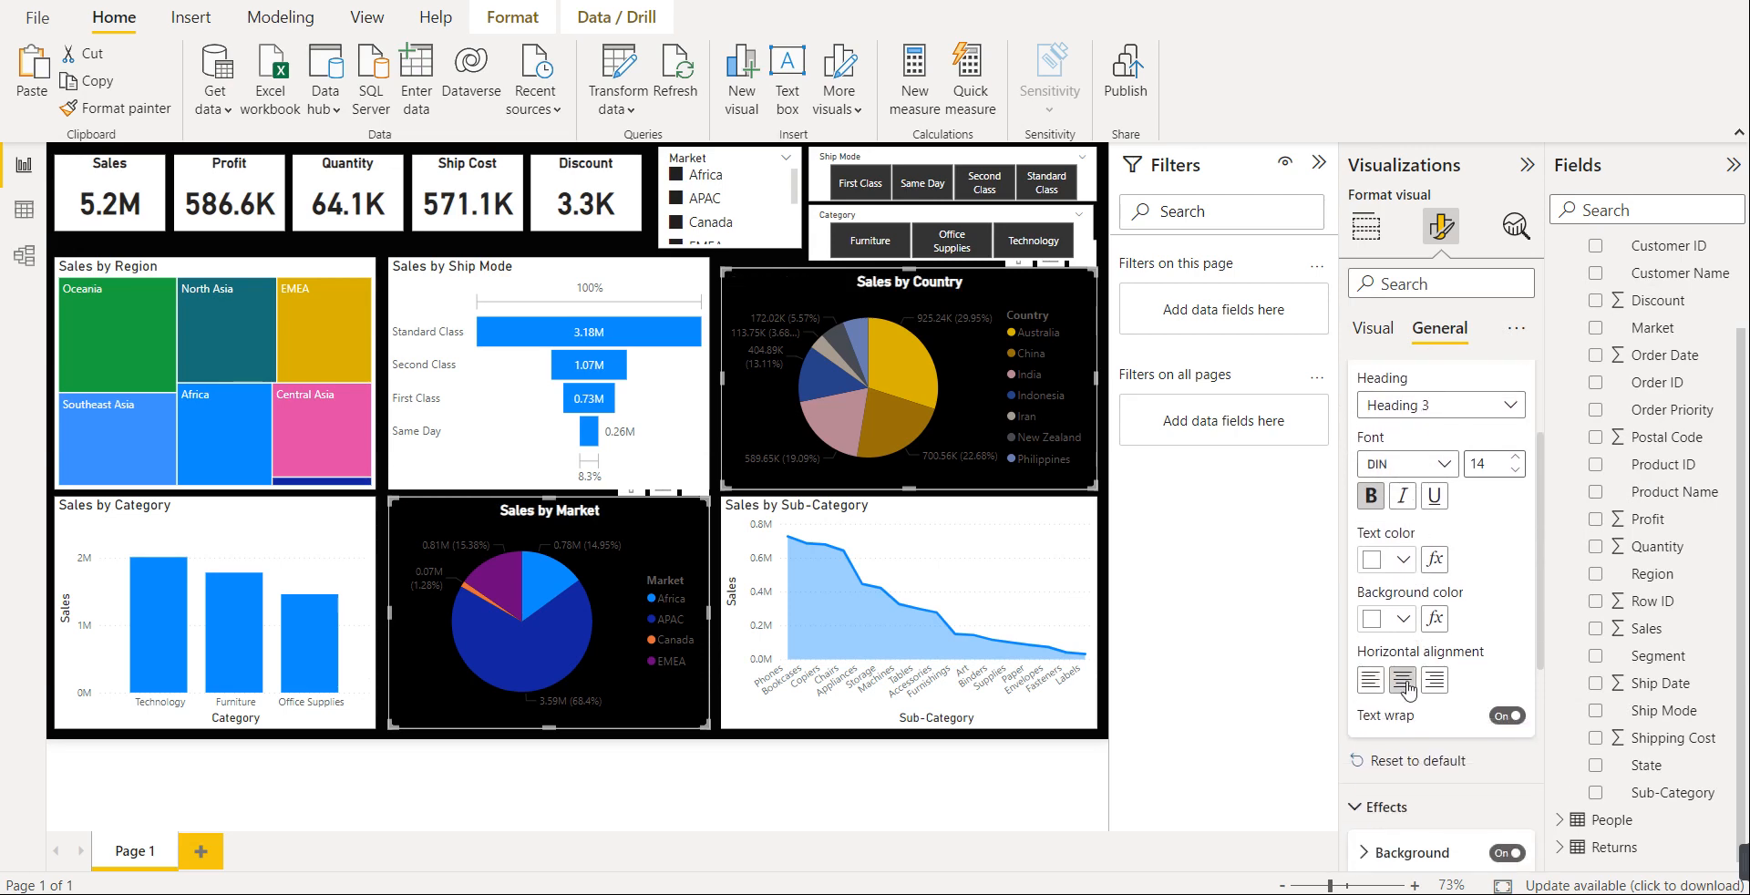
scroll(1409, 690, down, 3)
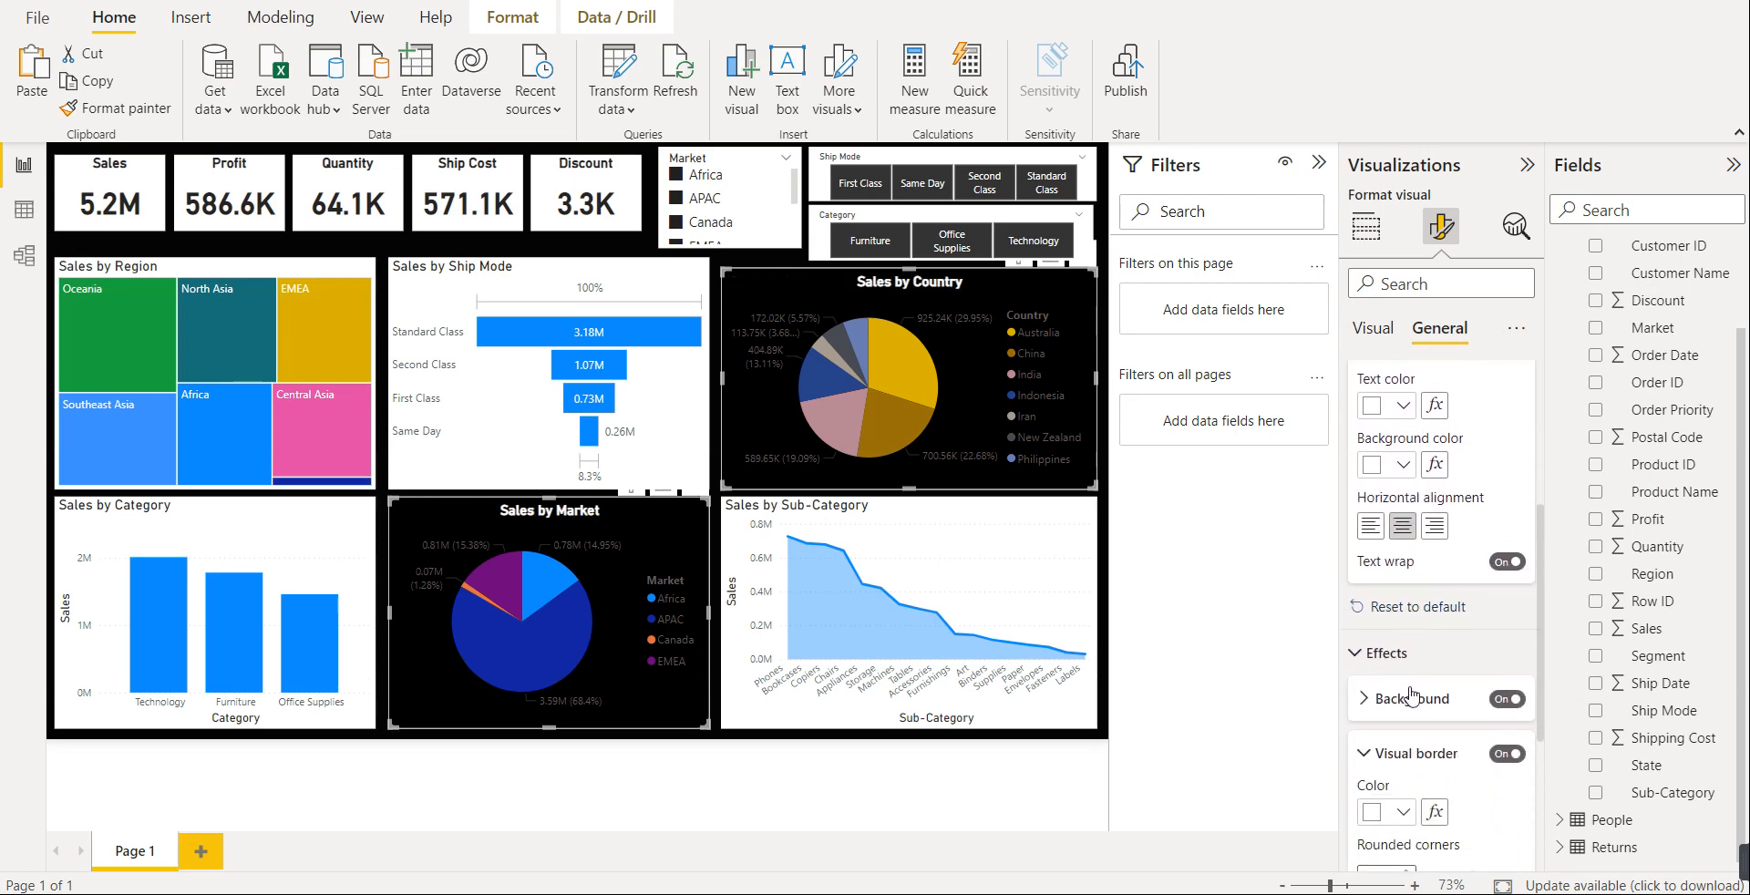
scroll(1413, 693, down, 2)
scroll(1419, 455, up, 3)
scroll(1418, 405, down, 2)
- Make the detail labels of the two selected pie charts bold and set their color to white
click(1373, 330)
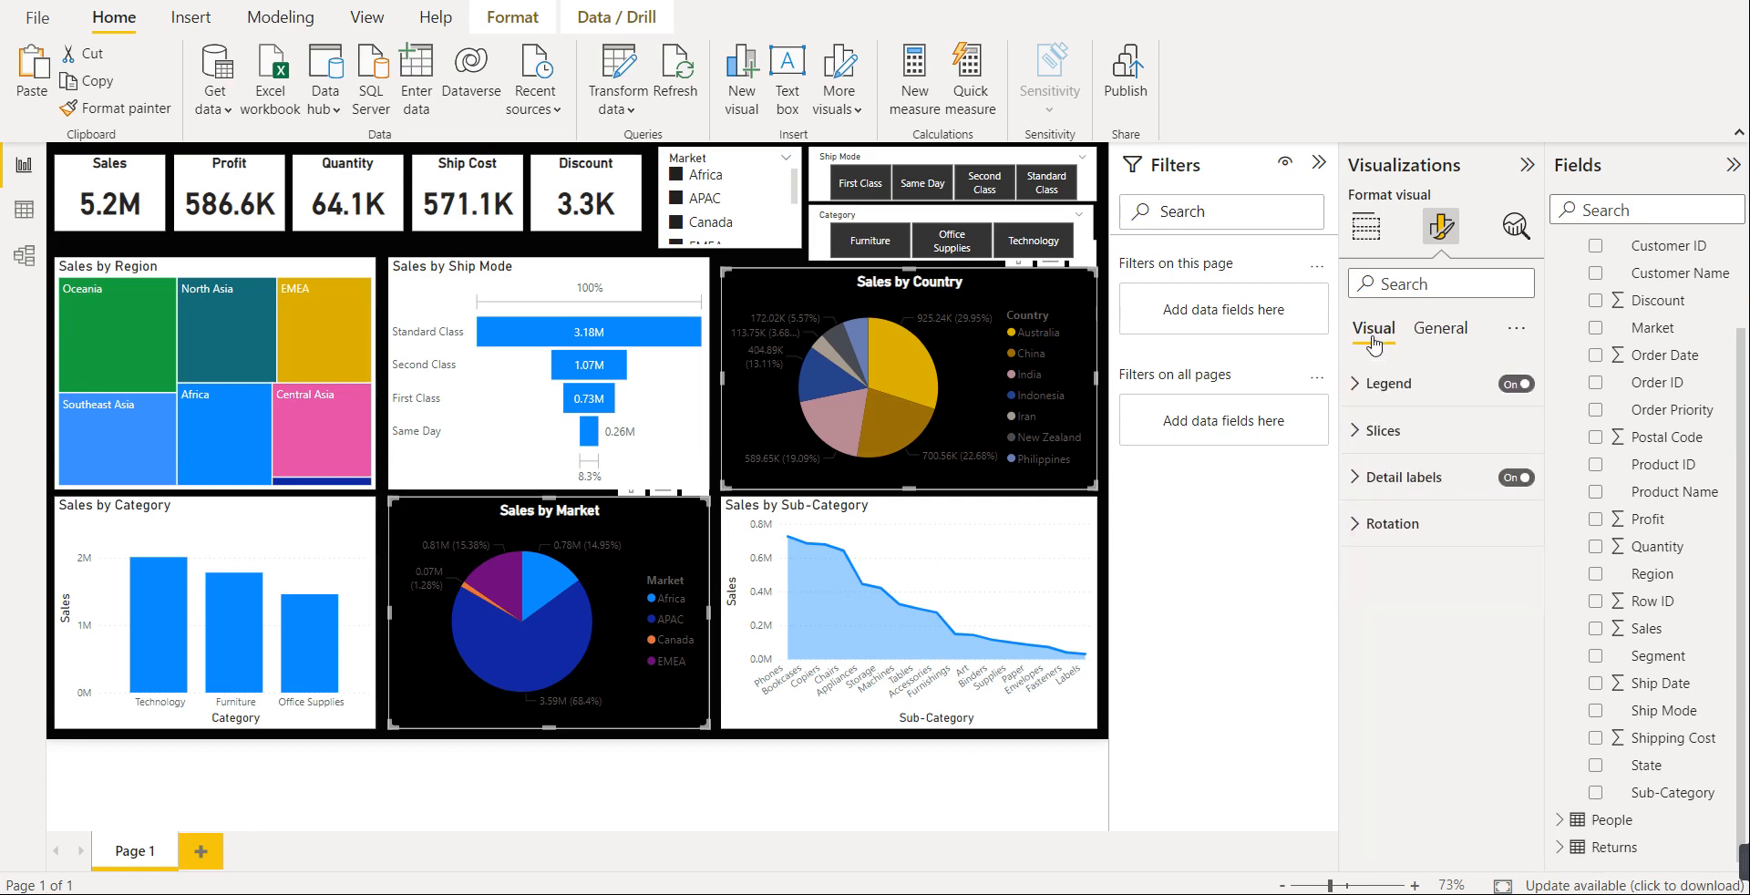
click(1413, 484)
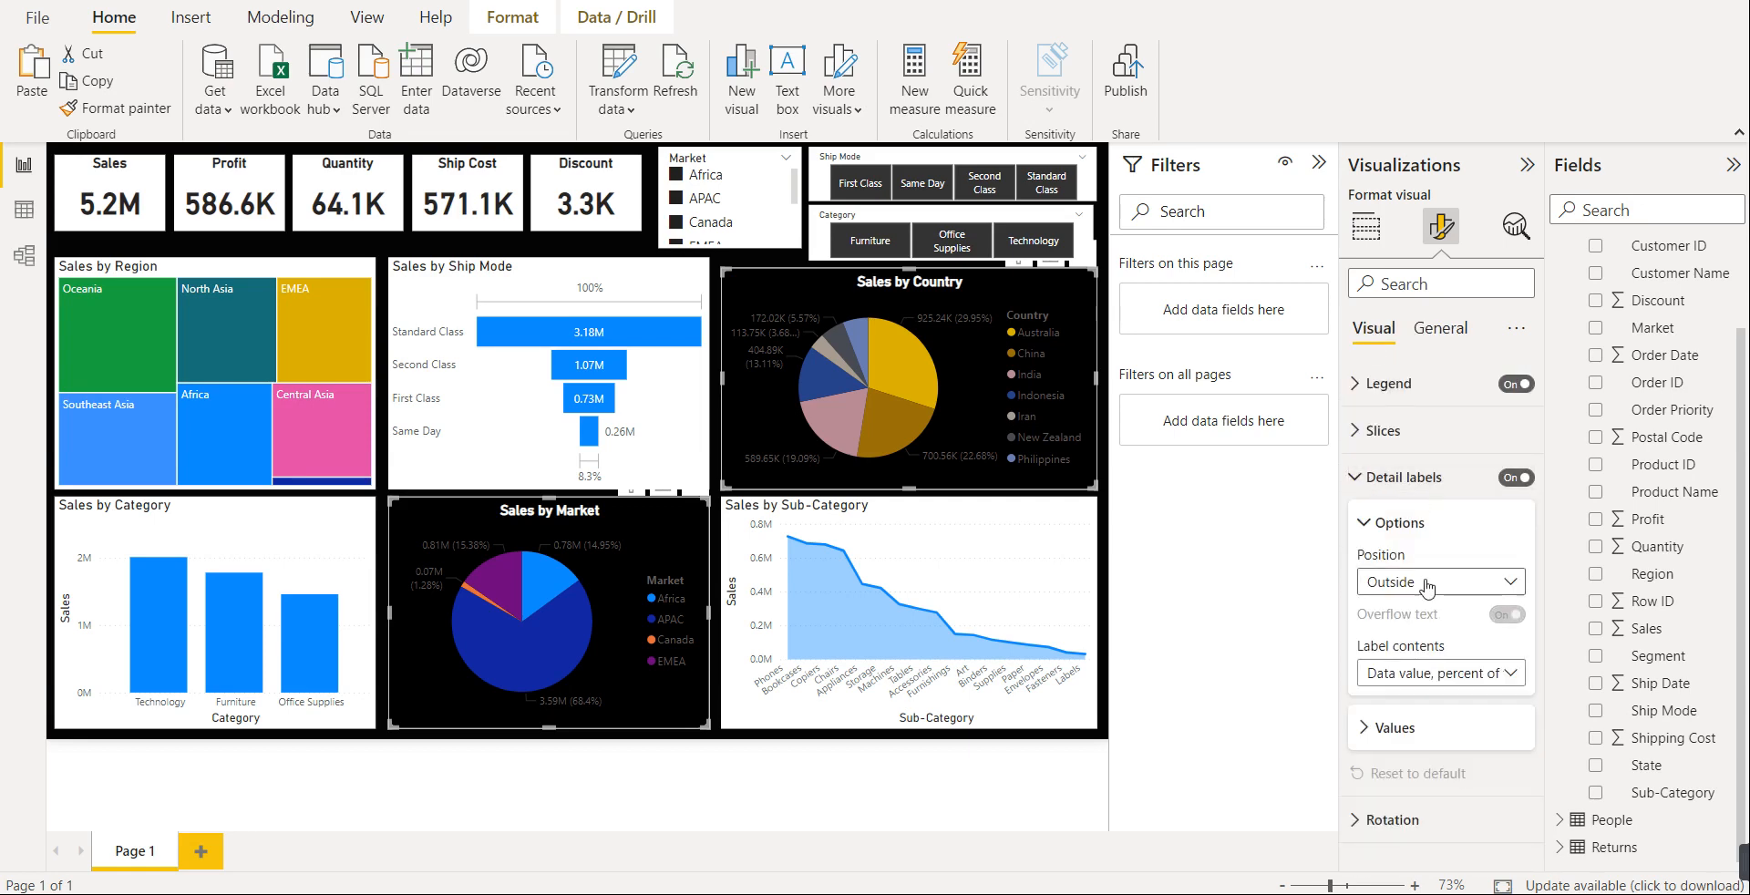
click(1397, 728)
scroll(1395, 738, down, 1)
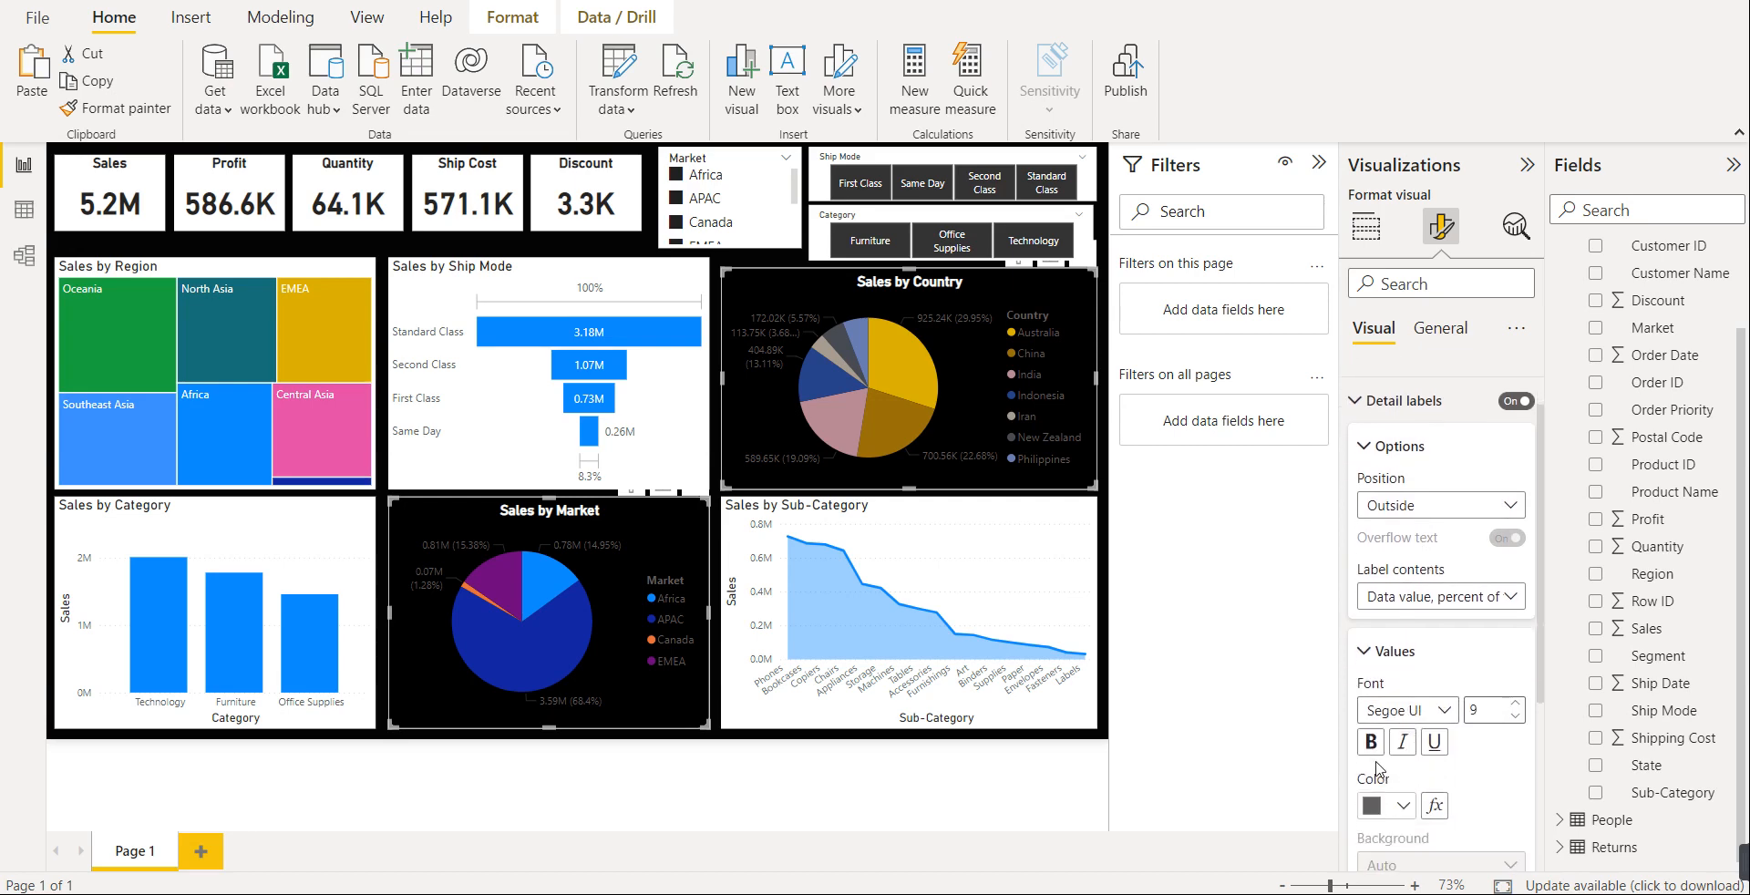
click(1401, 804)
click(1373, 439)
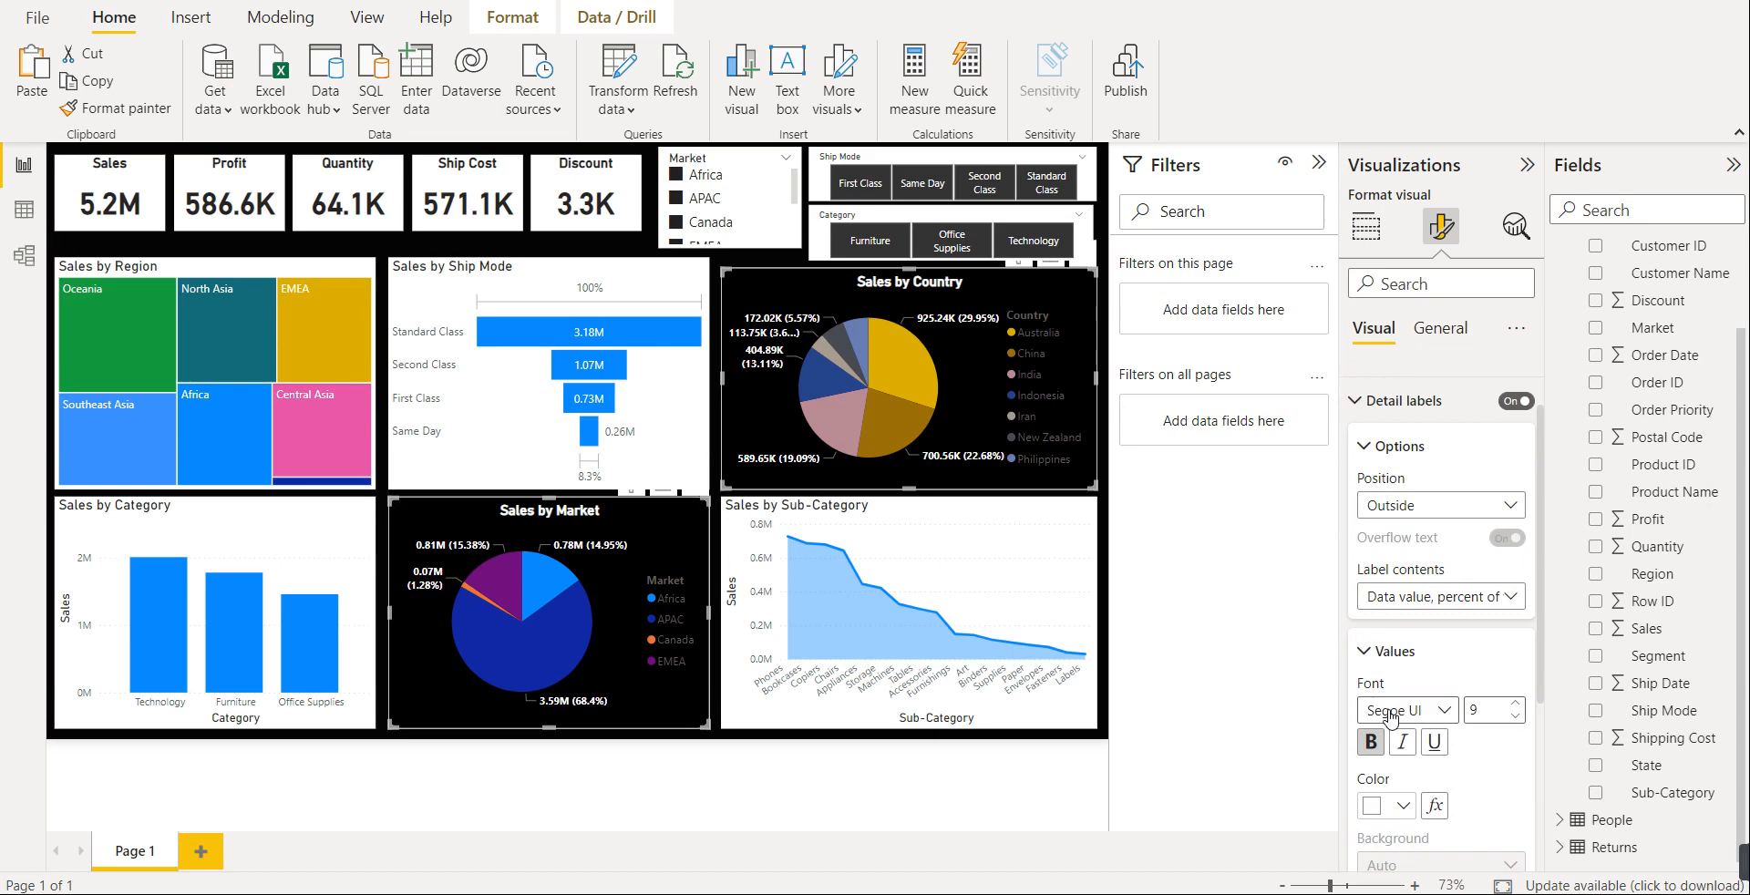
click(1395, 651)
- Make the legend text of the two selected pie charts bold and set its color to white
click(1387, 385)
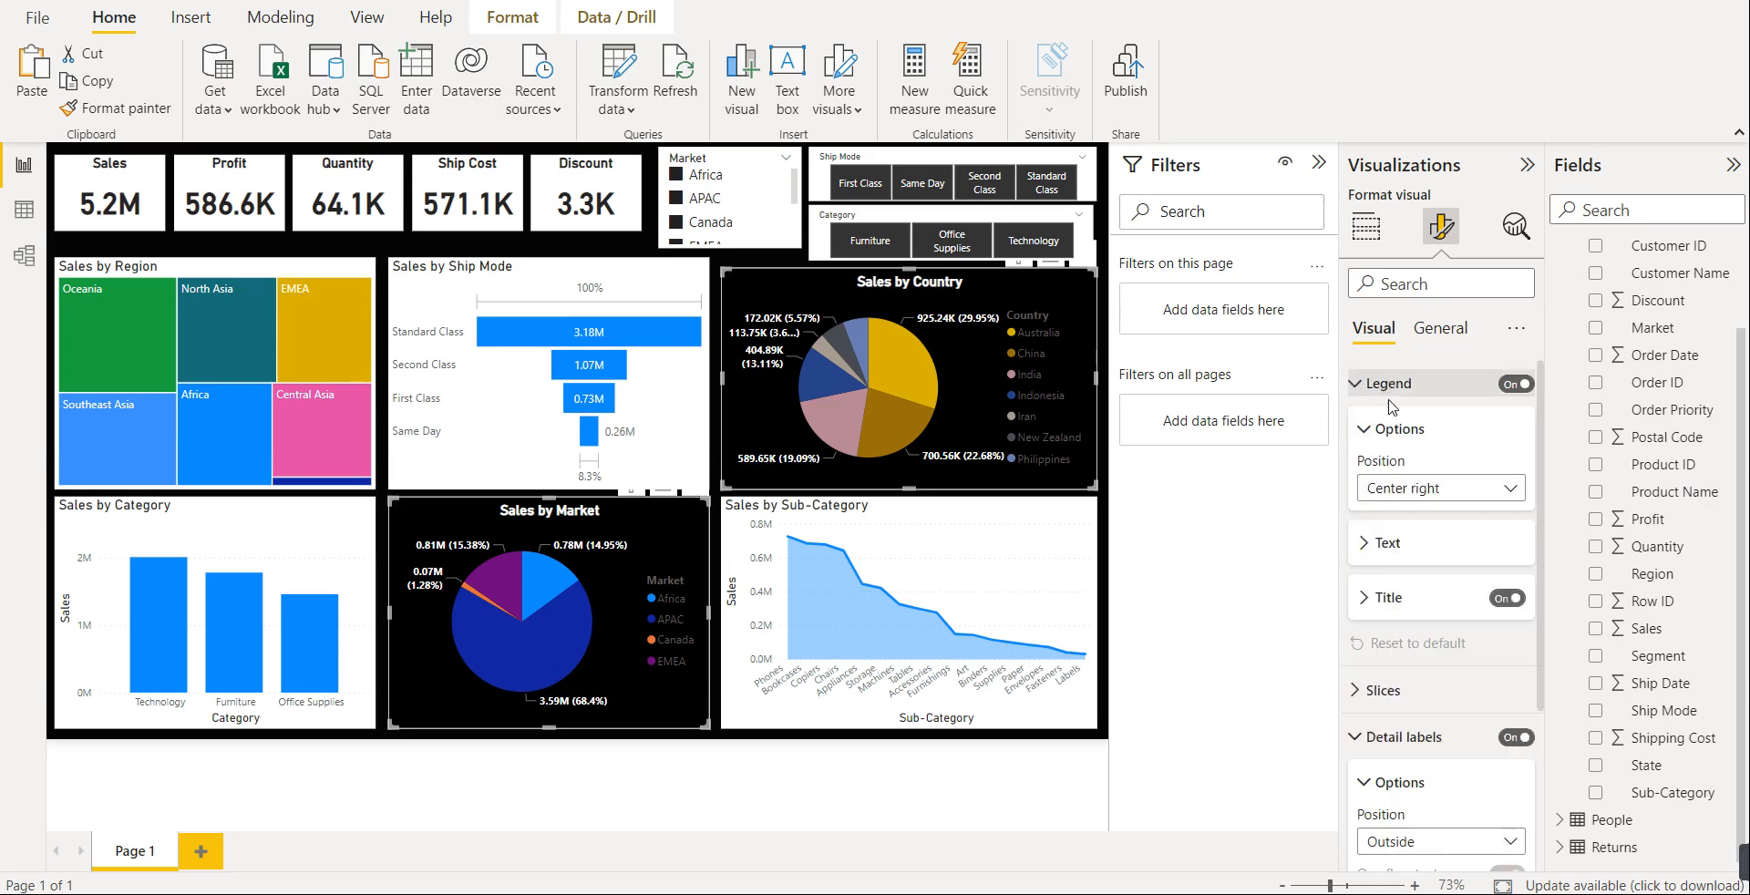
scroll(1399, 584, down, 1)
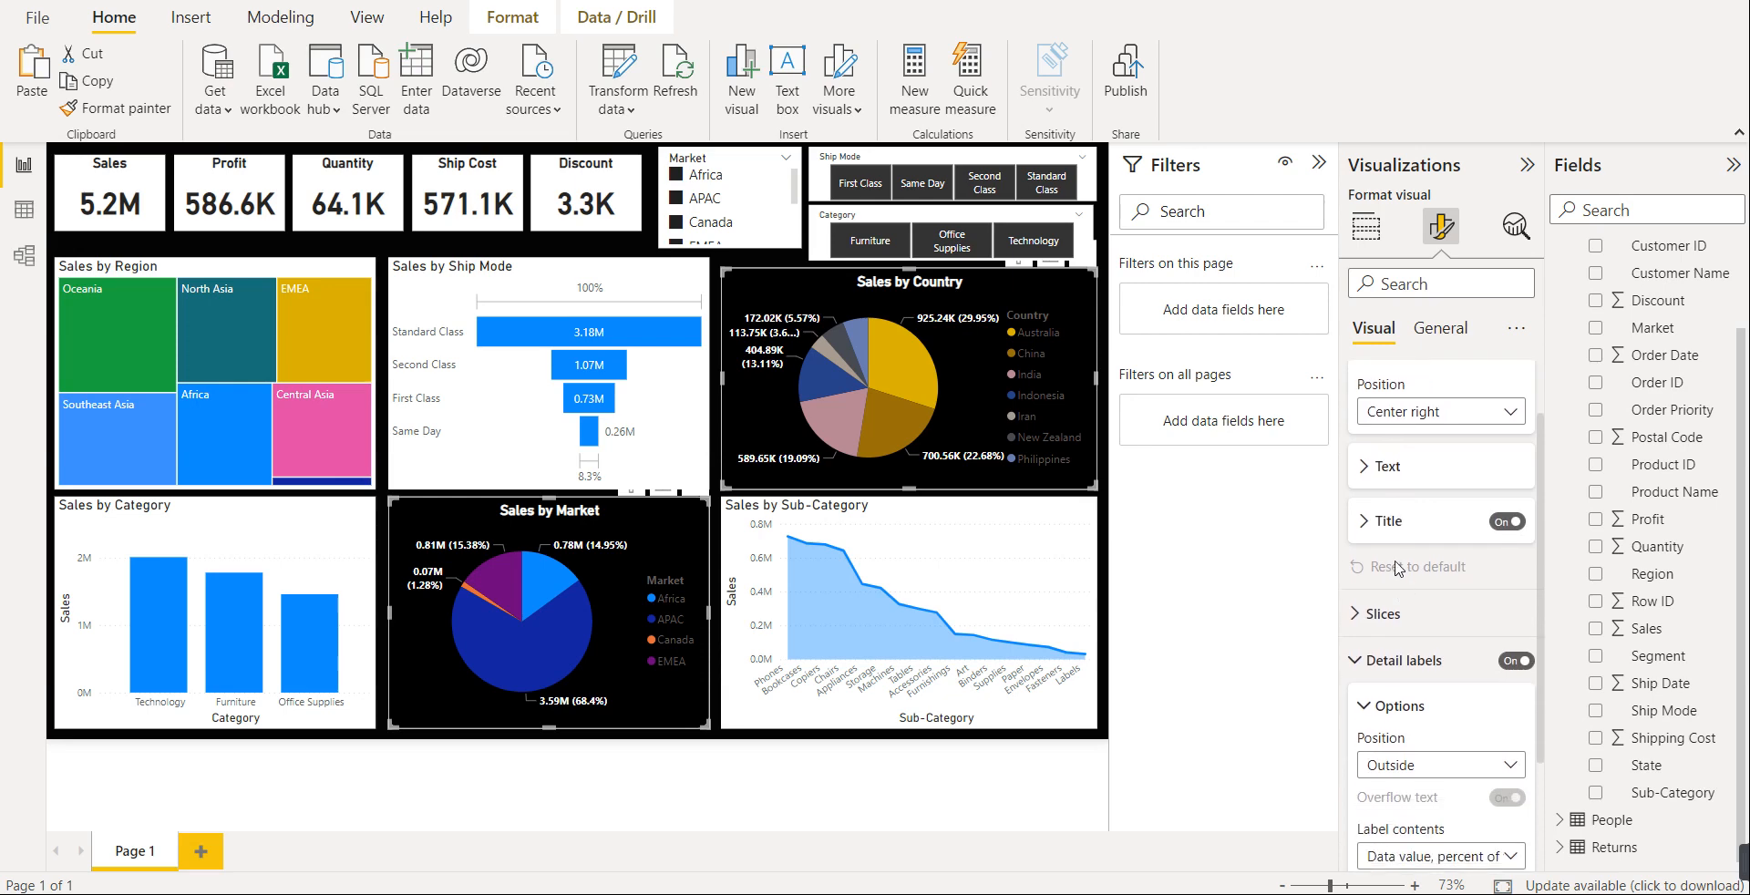
click(1386, 466)
click(1370, 556)
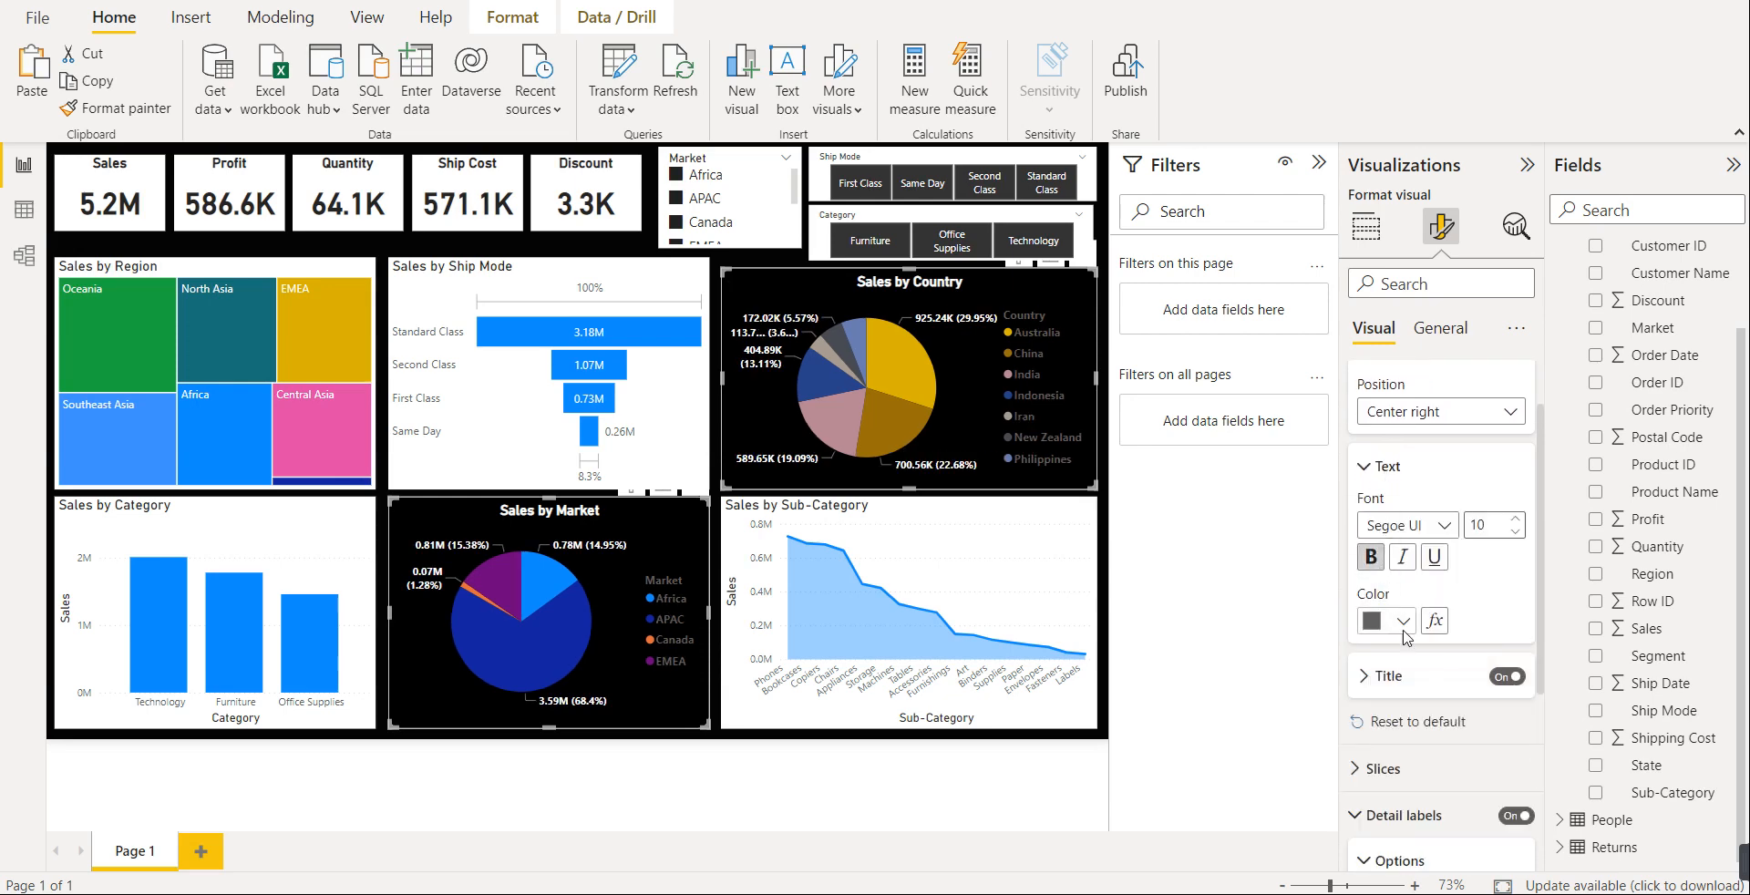
click(1403, 623)
click(1392, 536)
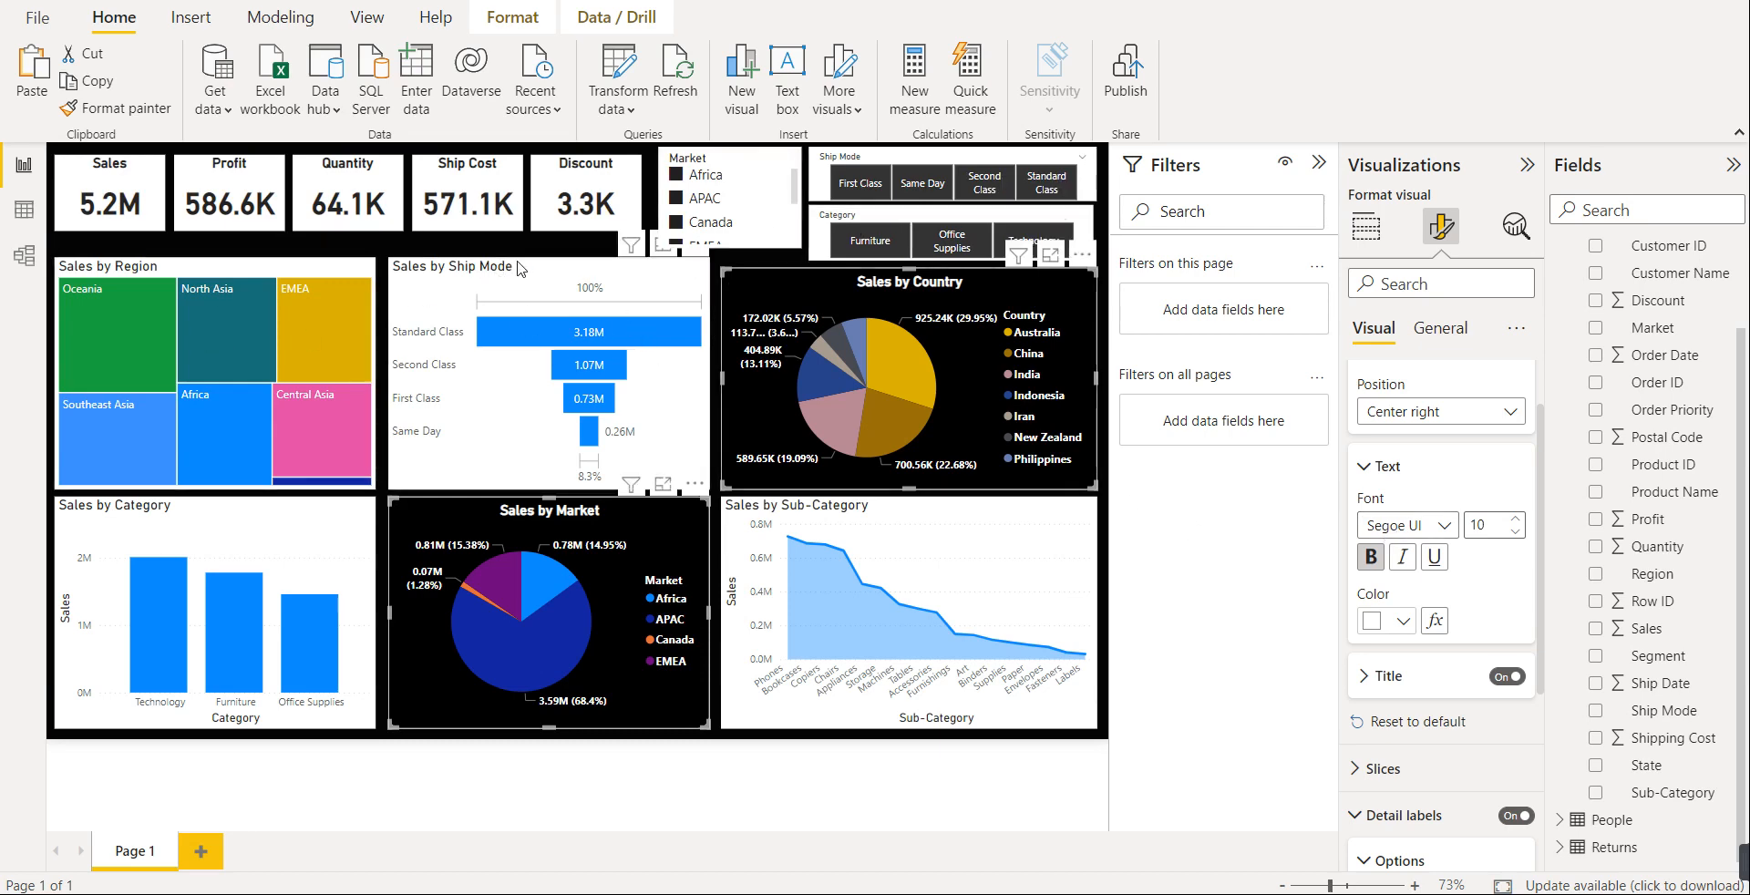
- Make the title of the Sales by Ship Mode funnel chart bold
click(551, 284)
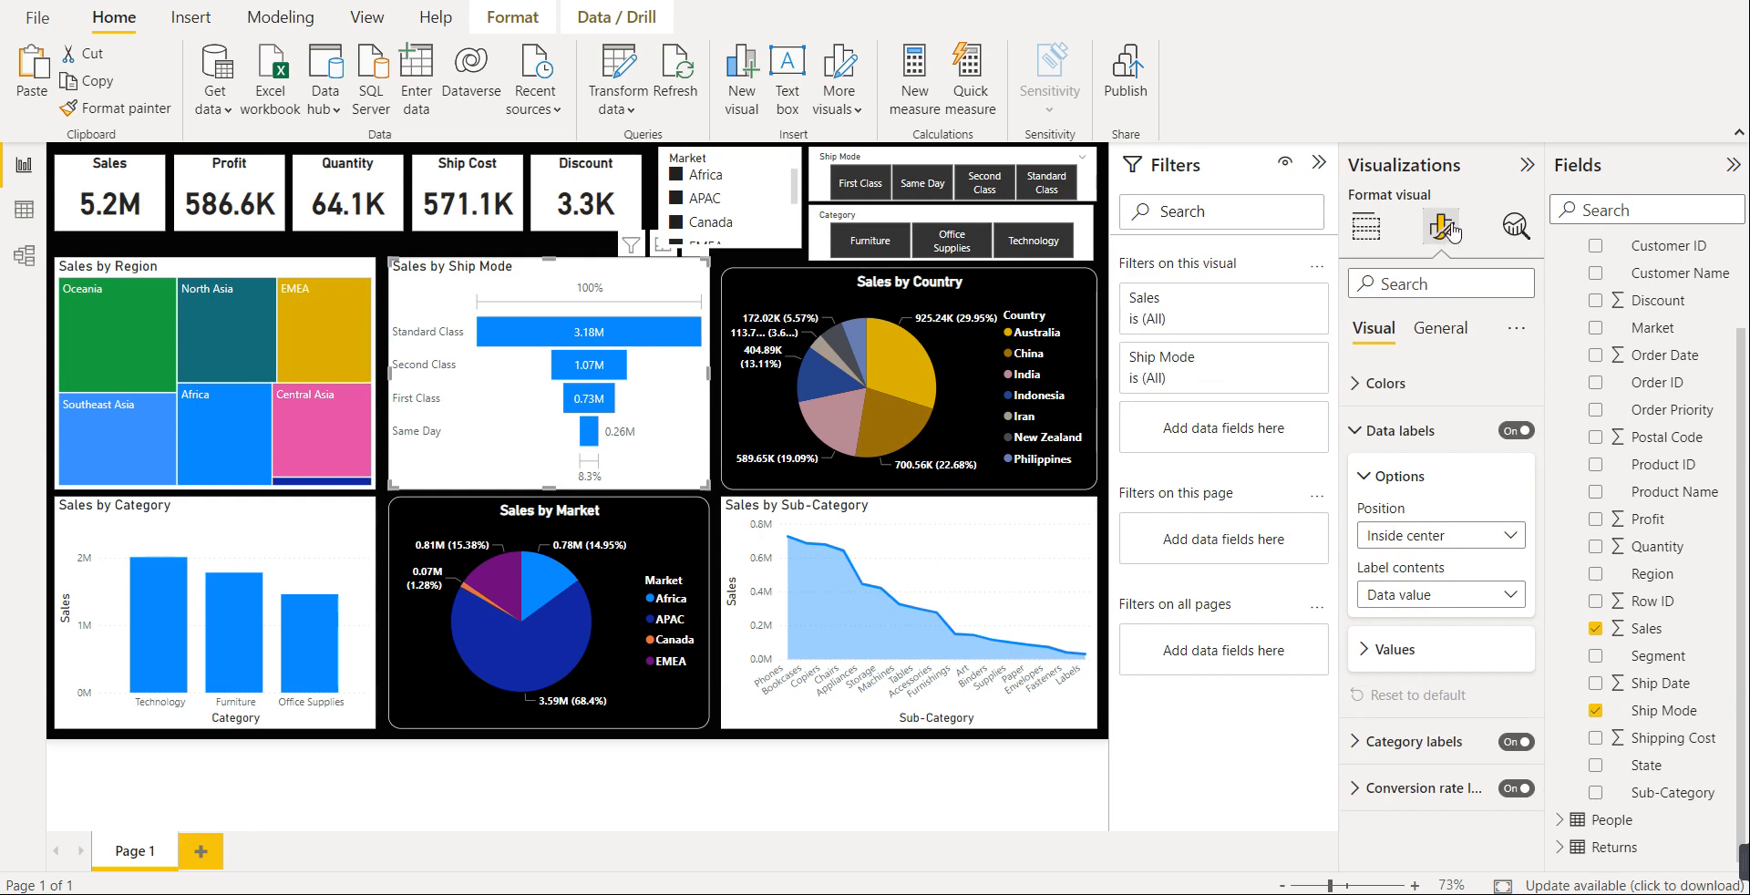
click(1440, 328)
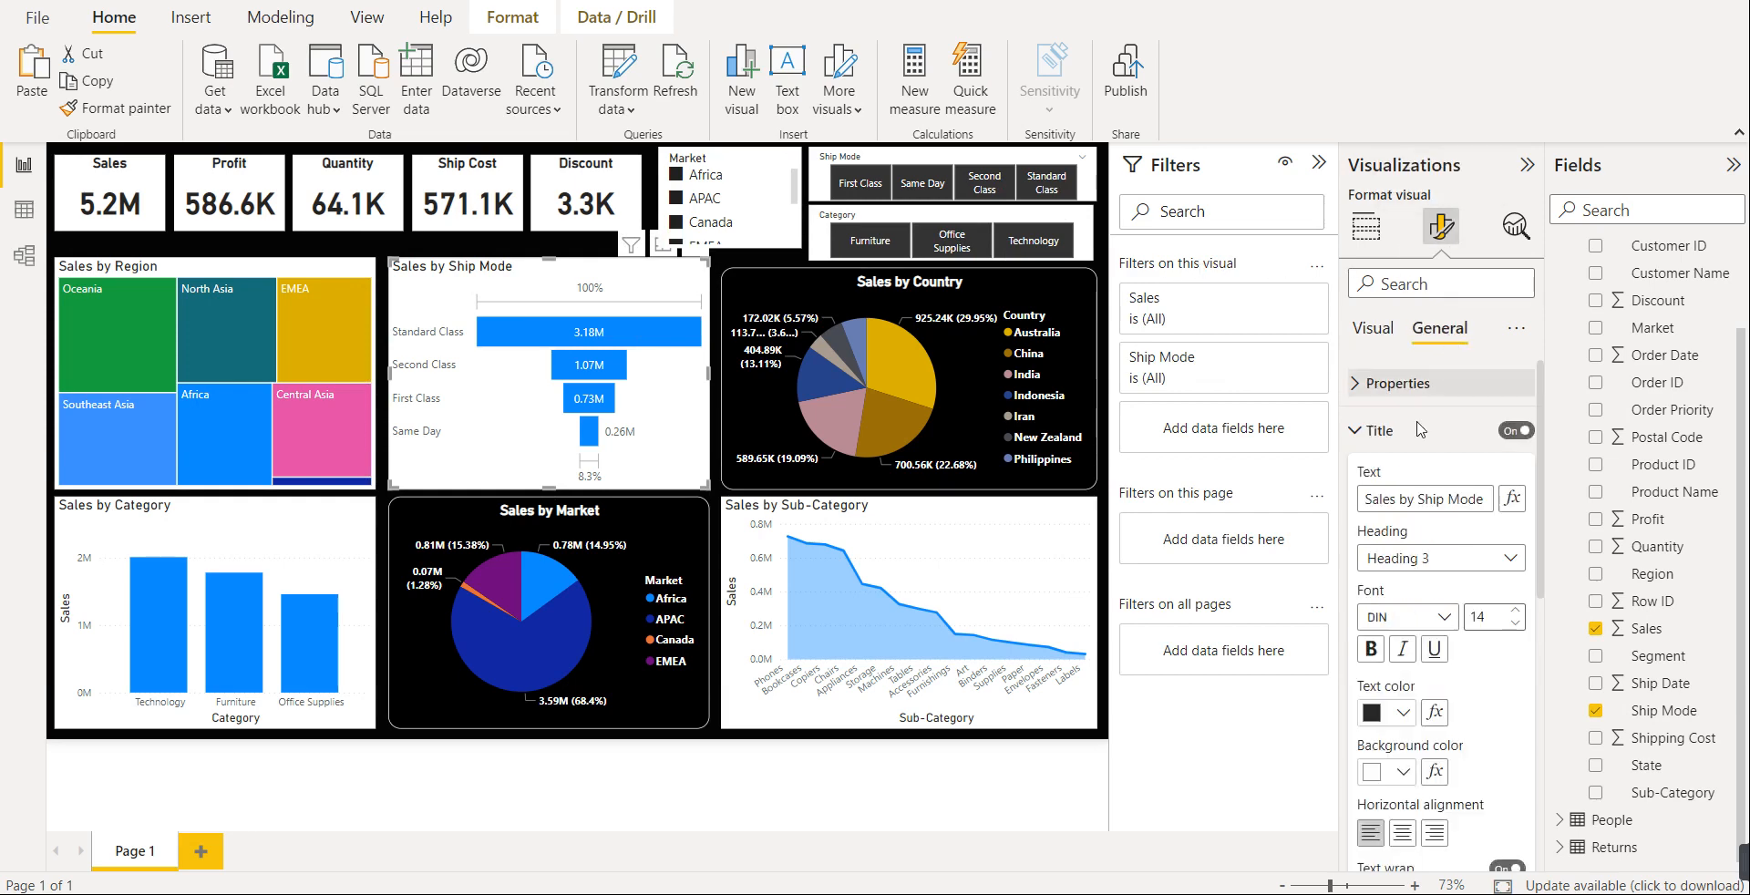
click(1371, 649)
click(1403, 713)
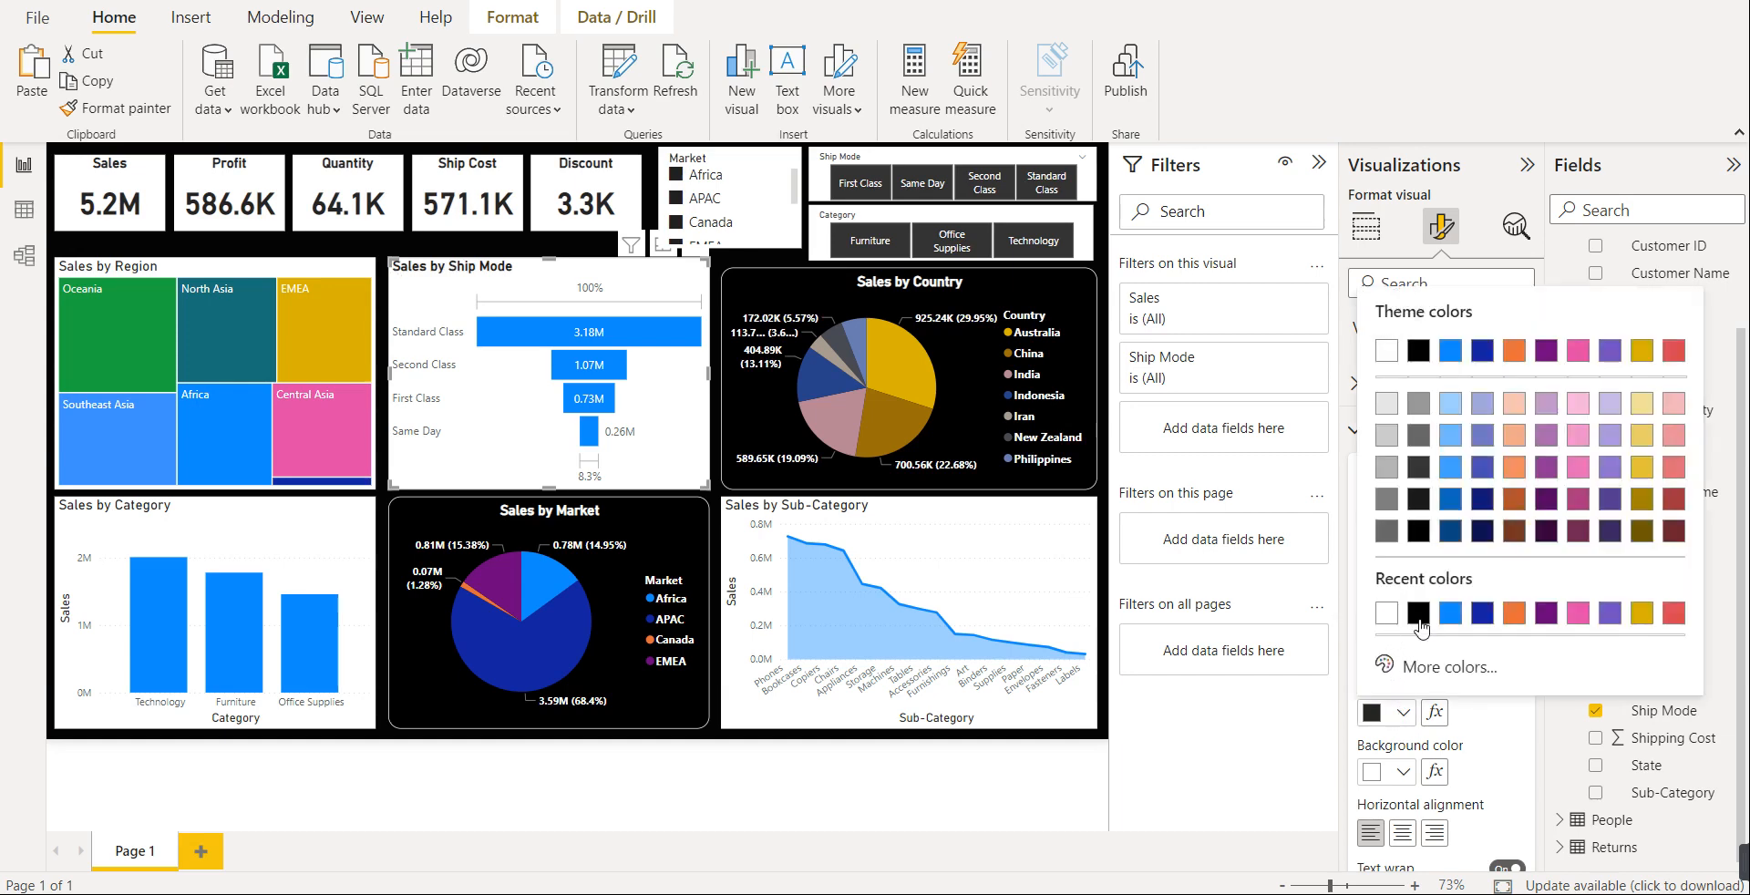
click(1515, 727)
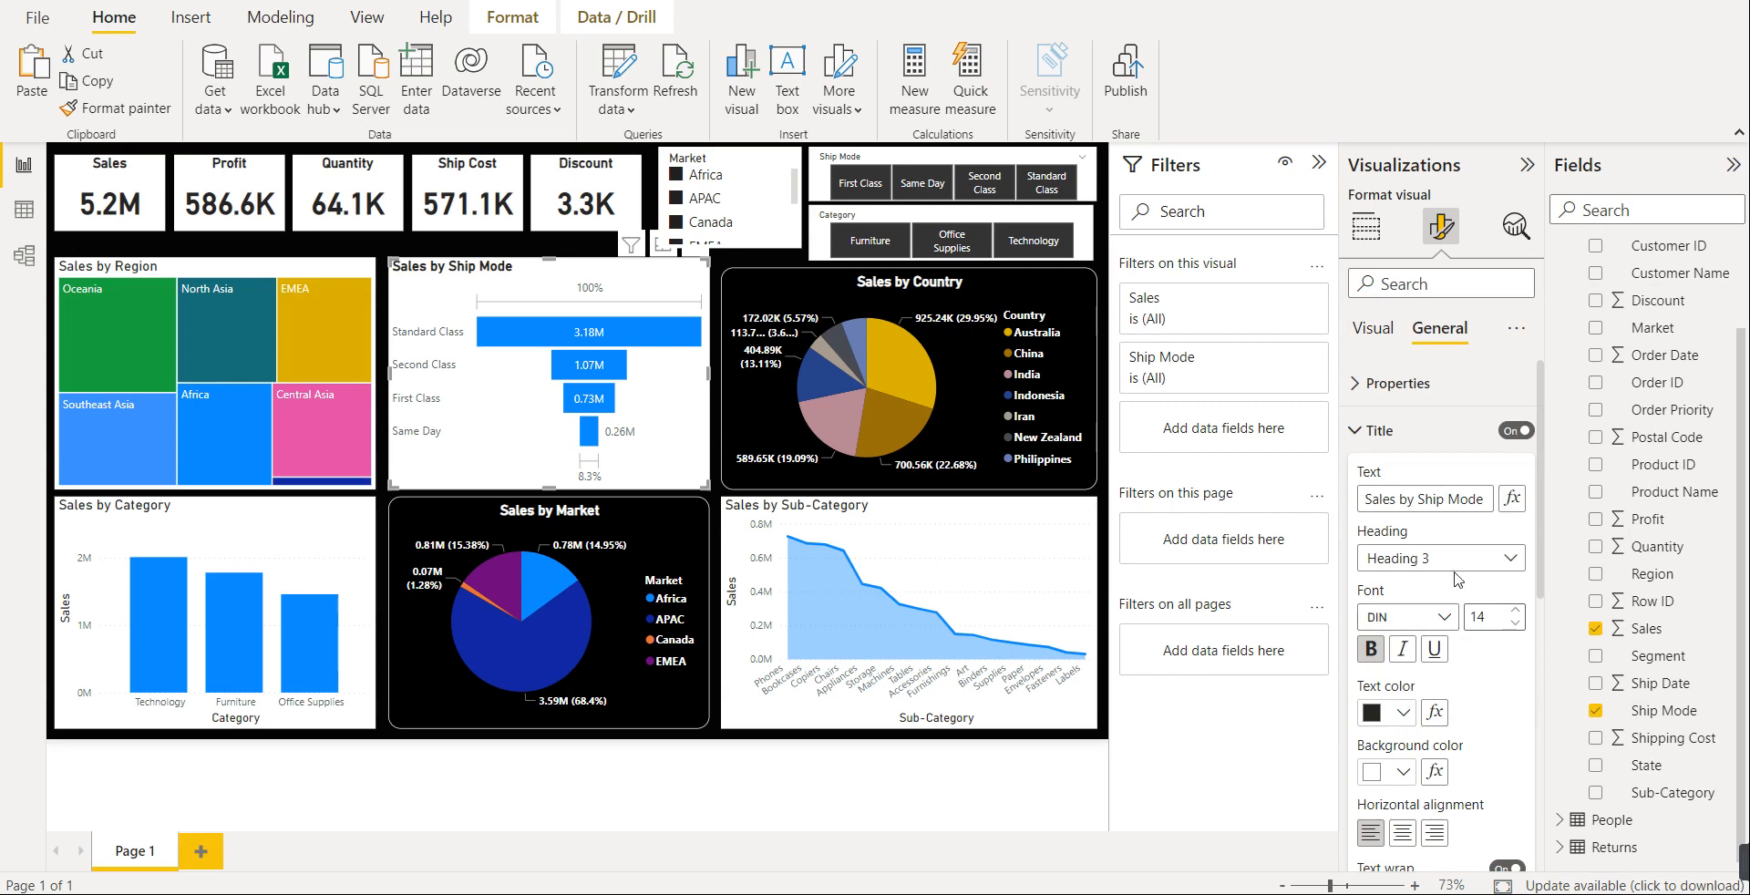
- Set the background color of the Sales by Ship Mode funnel chart to dark gray
click(1394, 443)
click(1408, 533)
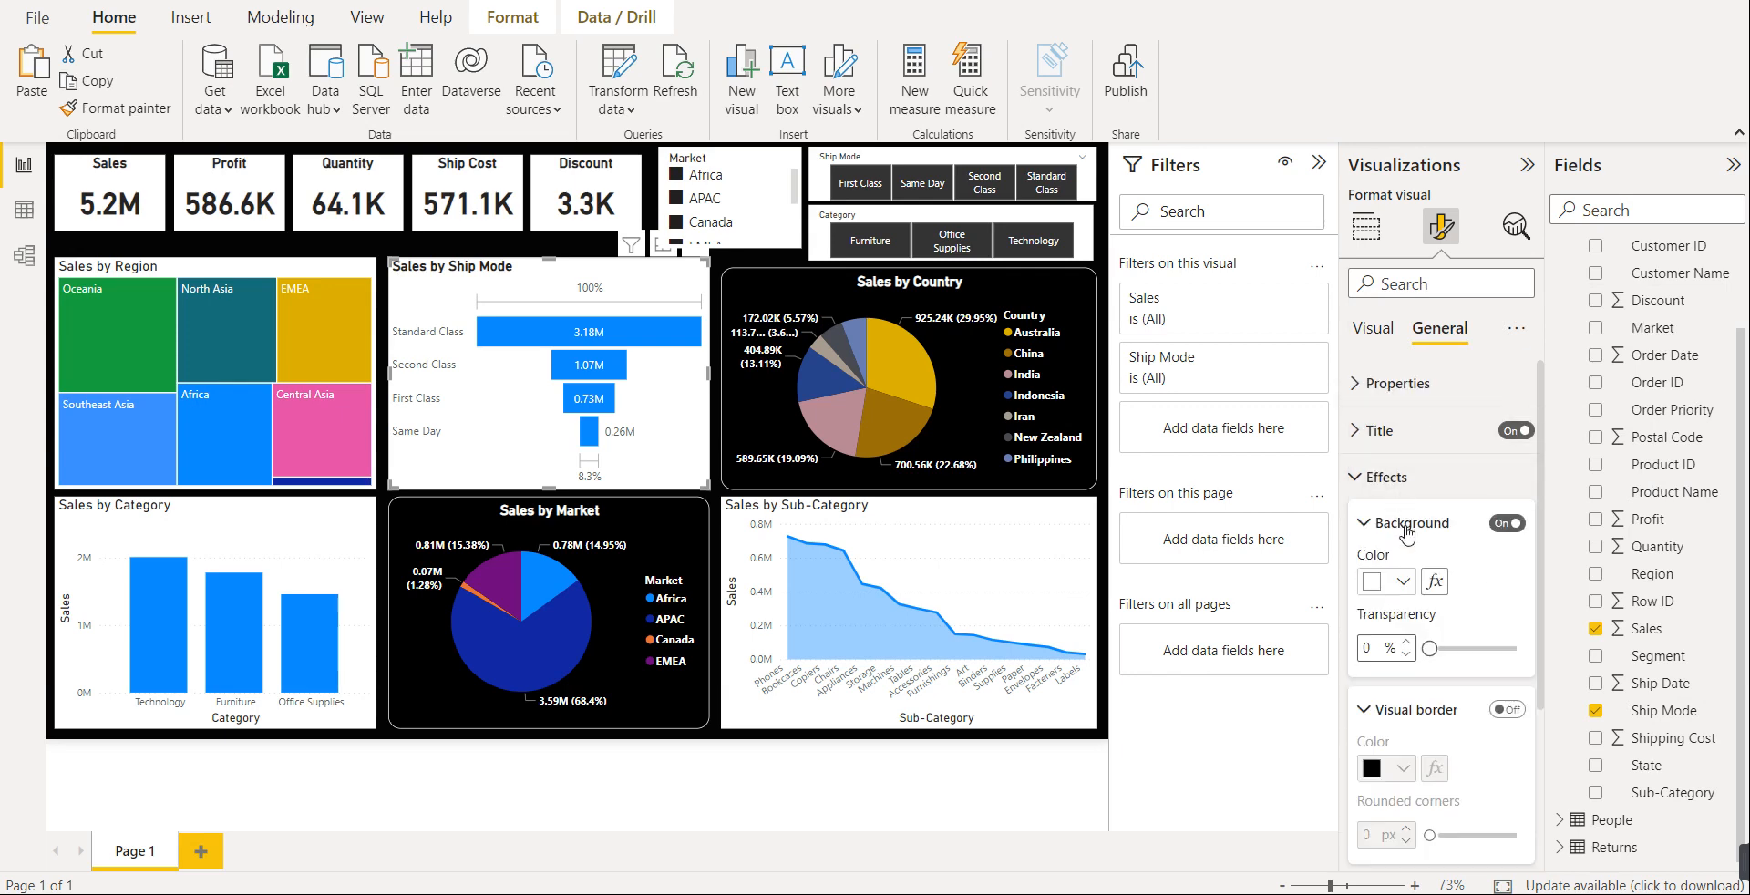
click(1402, 583)
click(1389, 493)
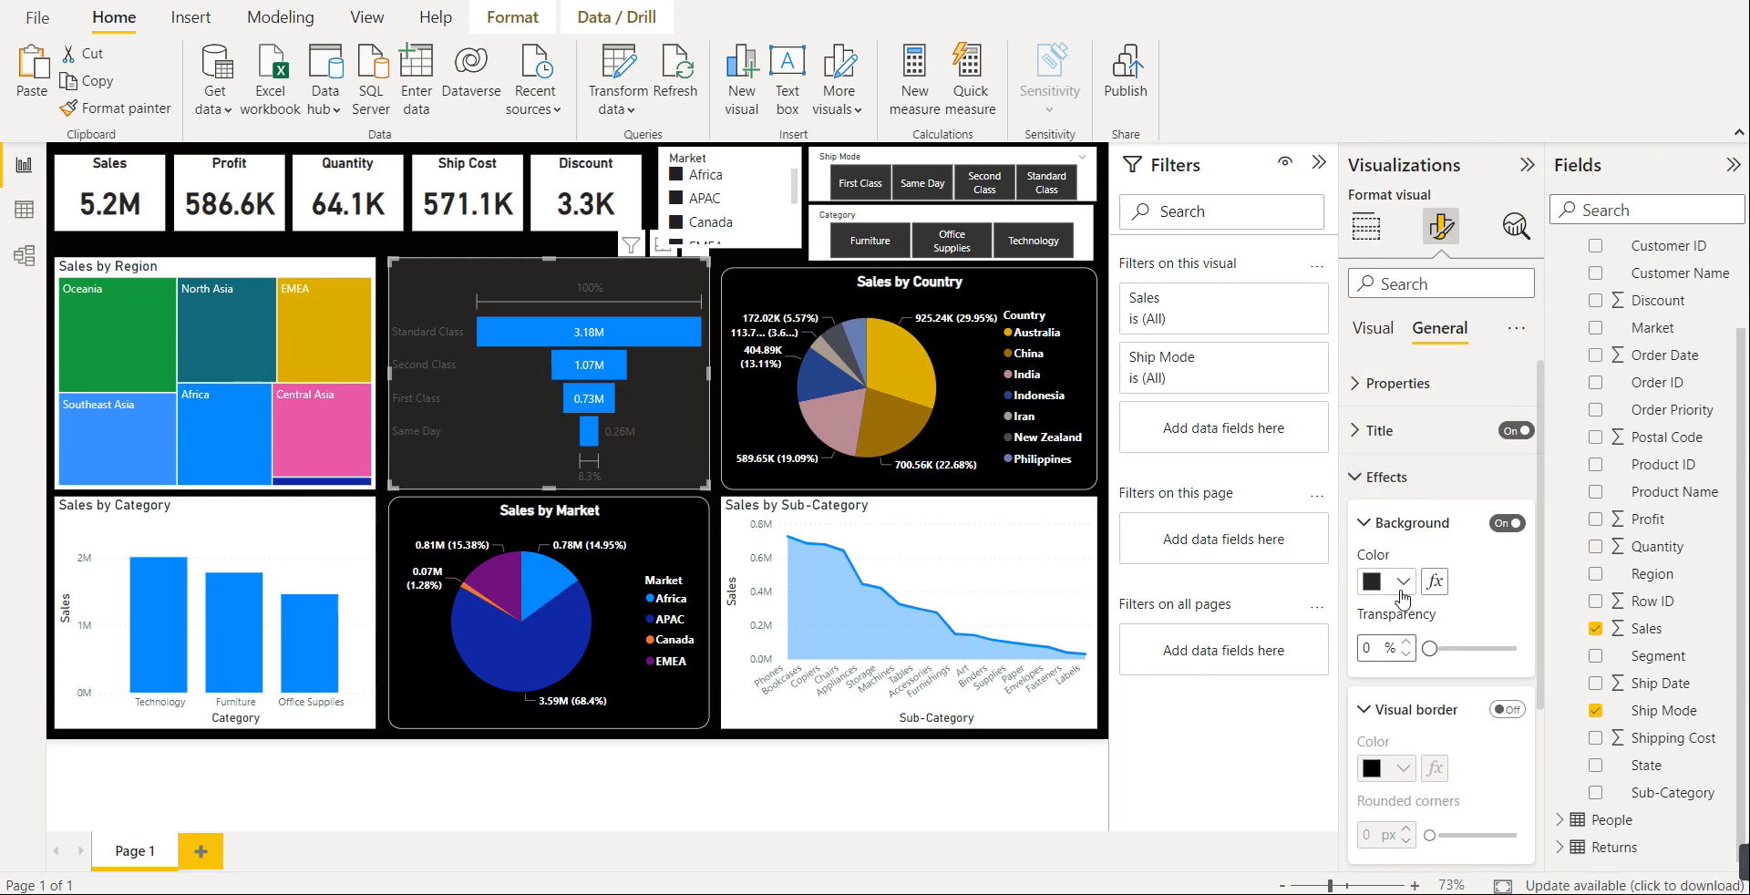
- Turn on a white visual border with 16 px rounded corners for the Sales by Ship Mode funnel chart
click(1419, 720)
click(1413, 718)
click(1506, 709)
click(1403, 768)
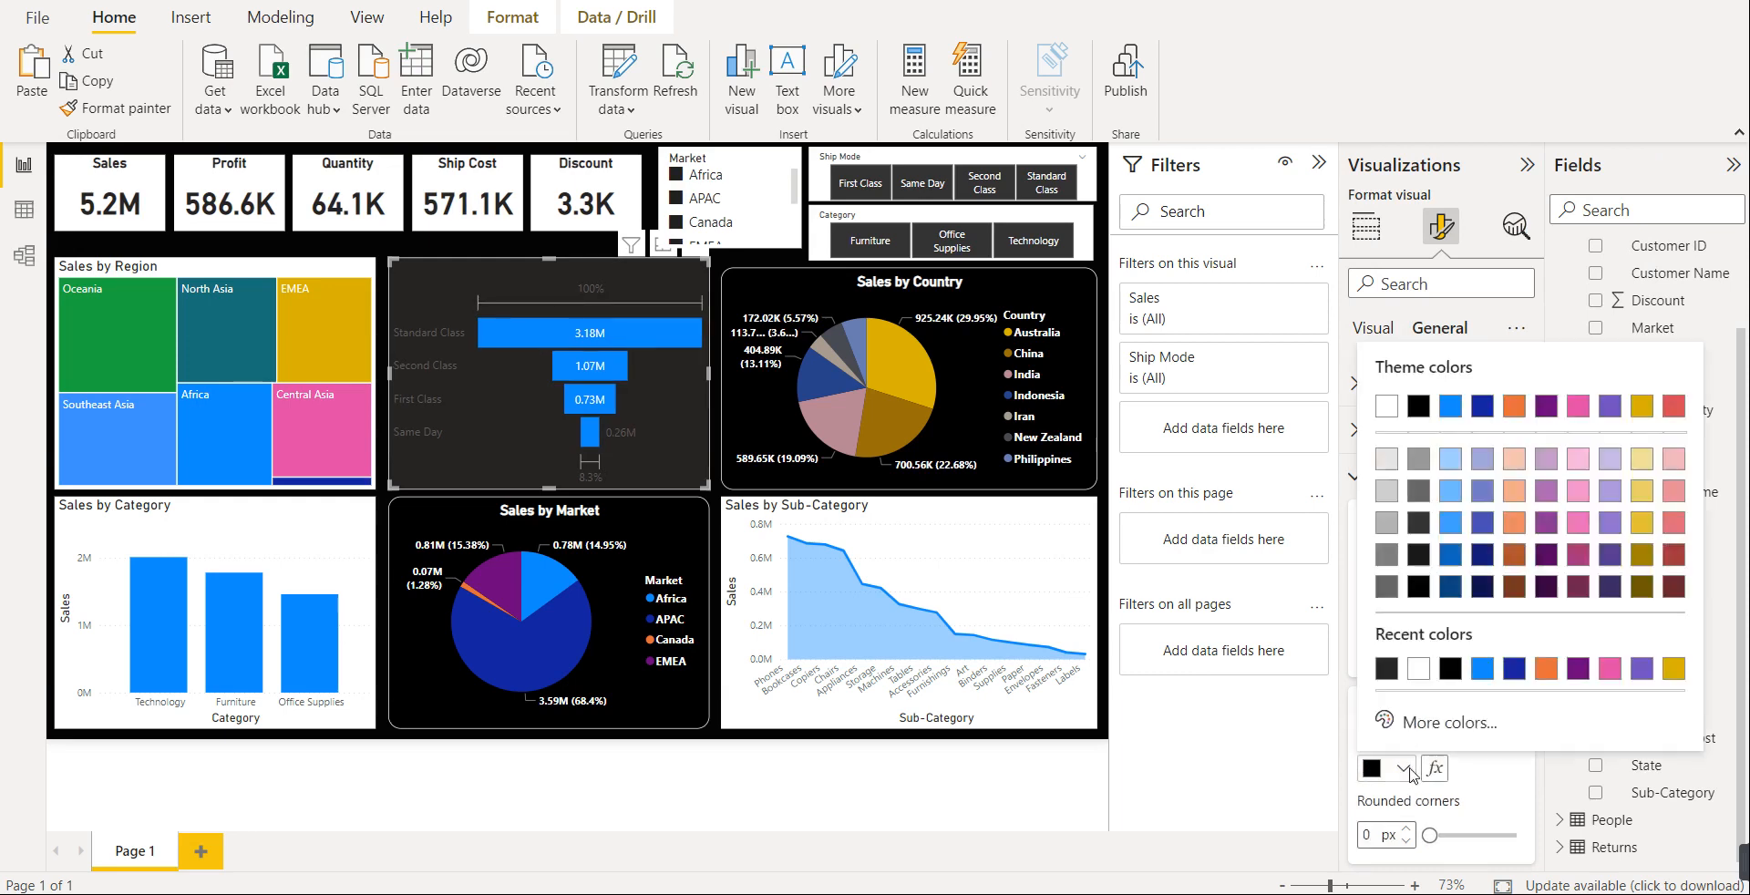
click(1418, 671)
drag(1431, 833, 1468, 835)
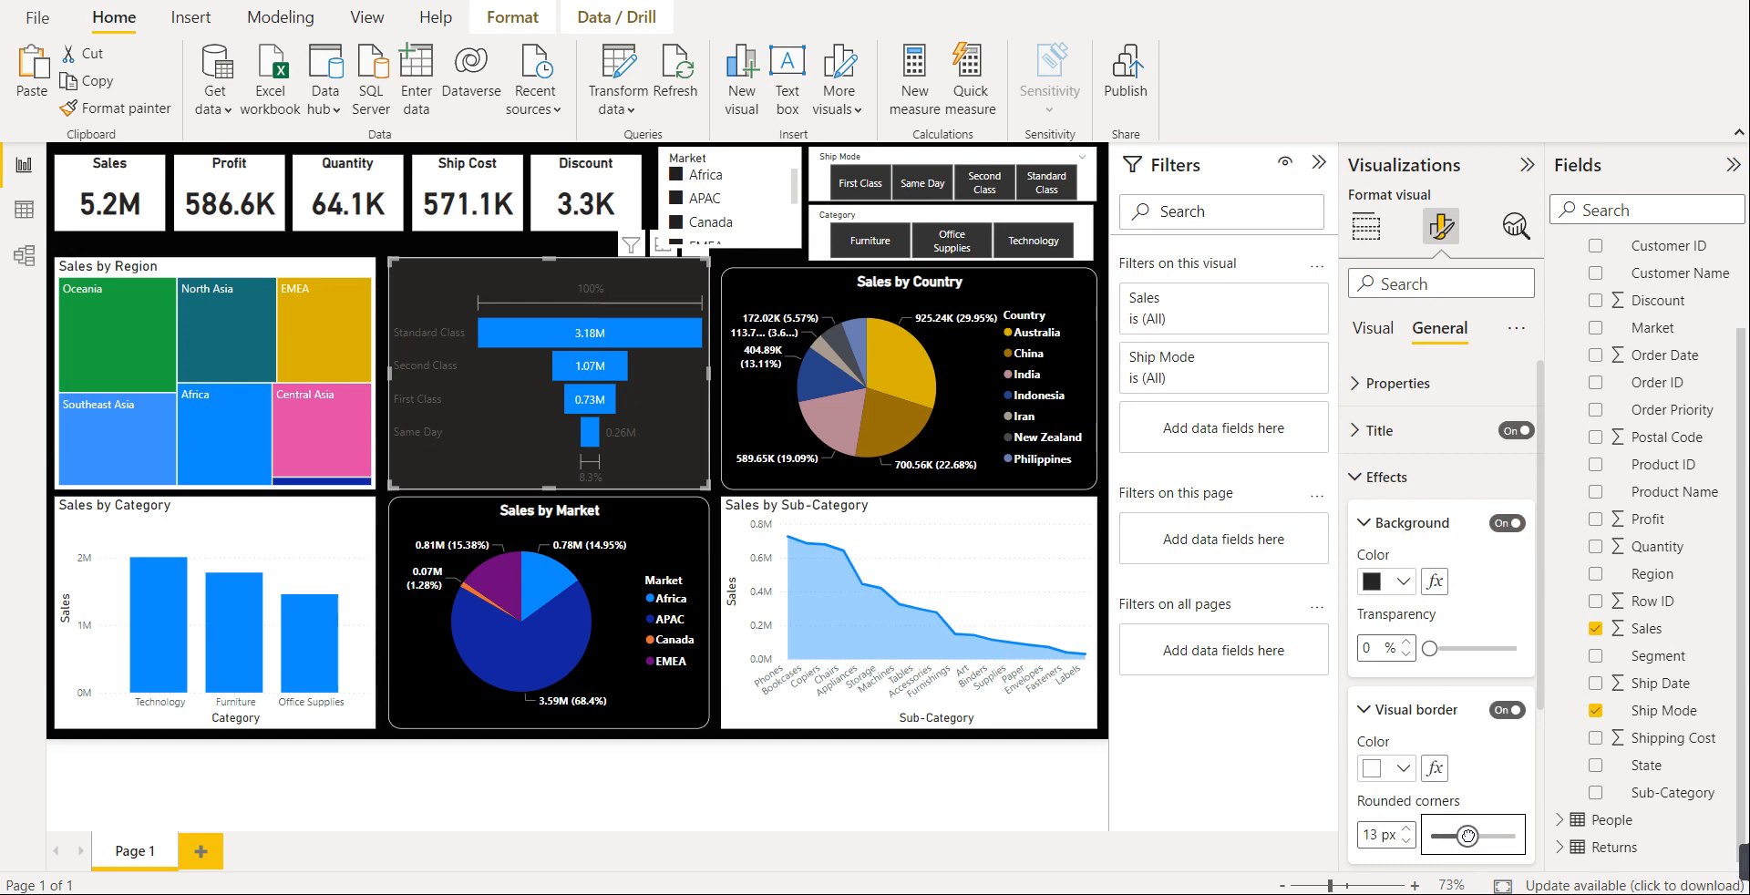
drag(1468, 836, 1476, 836)
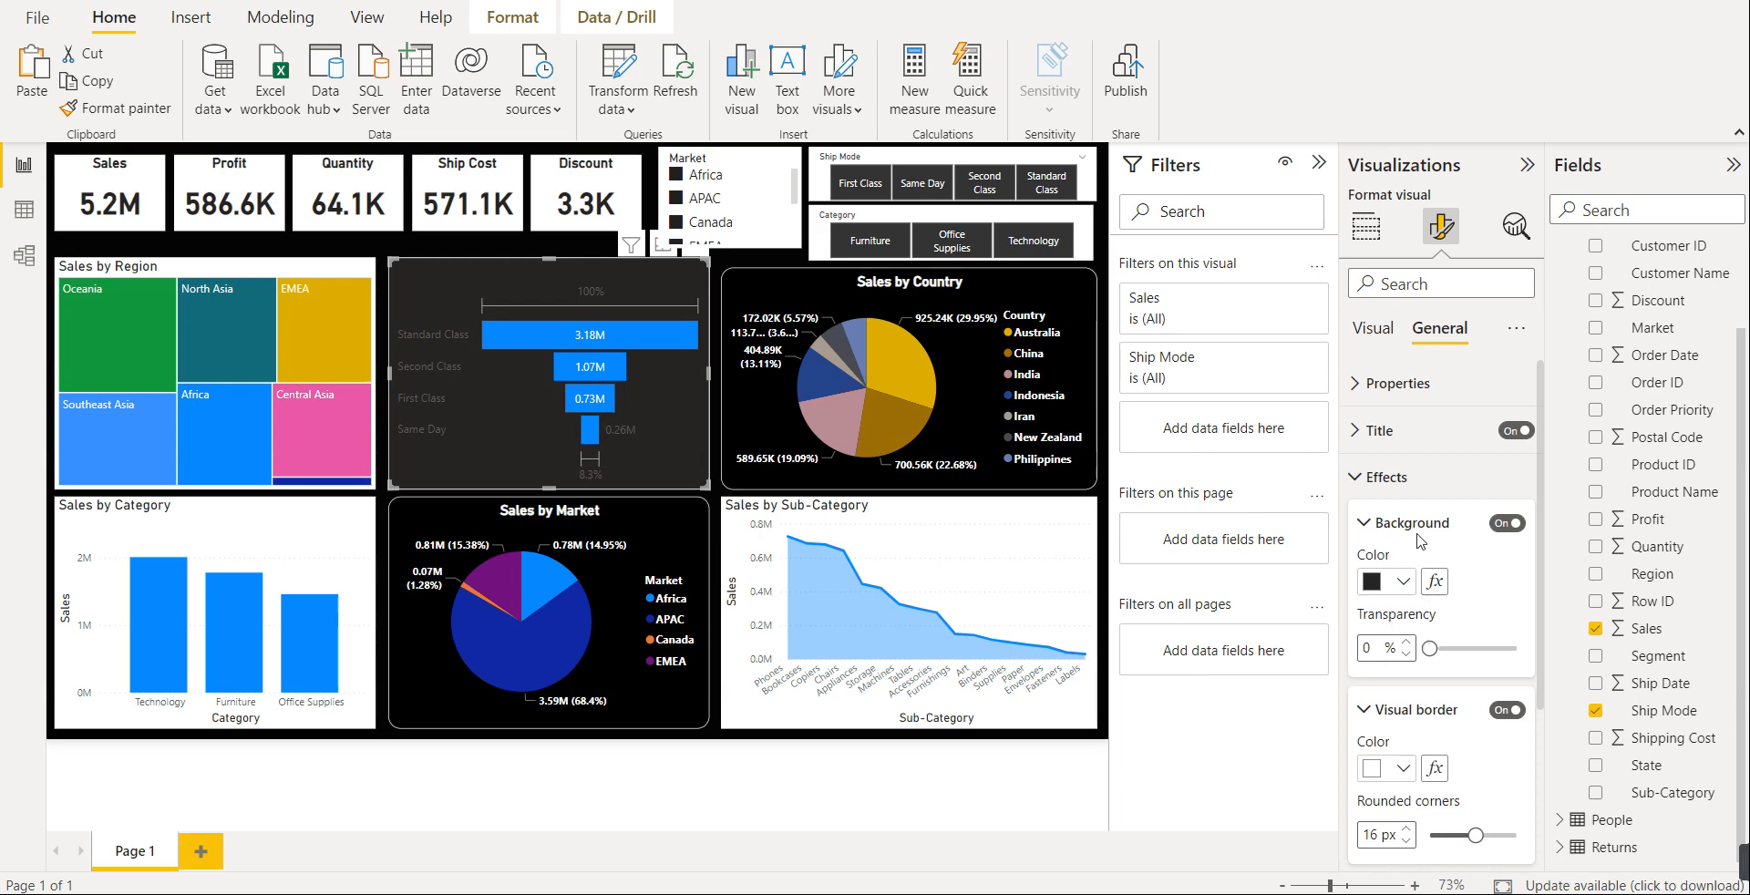
- Set the Sales by Ship Mode title's text color to white and center the title horizontally
click(1385, 436)
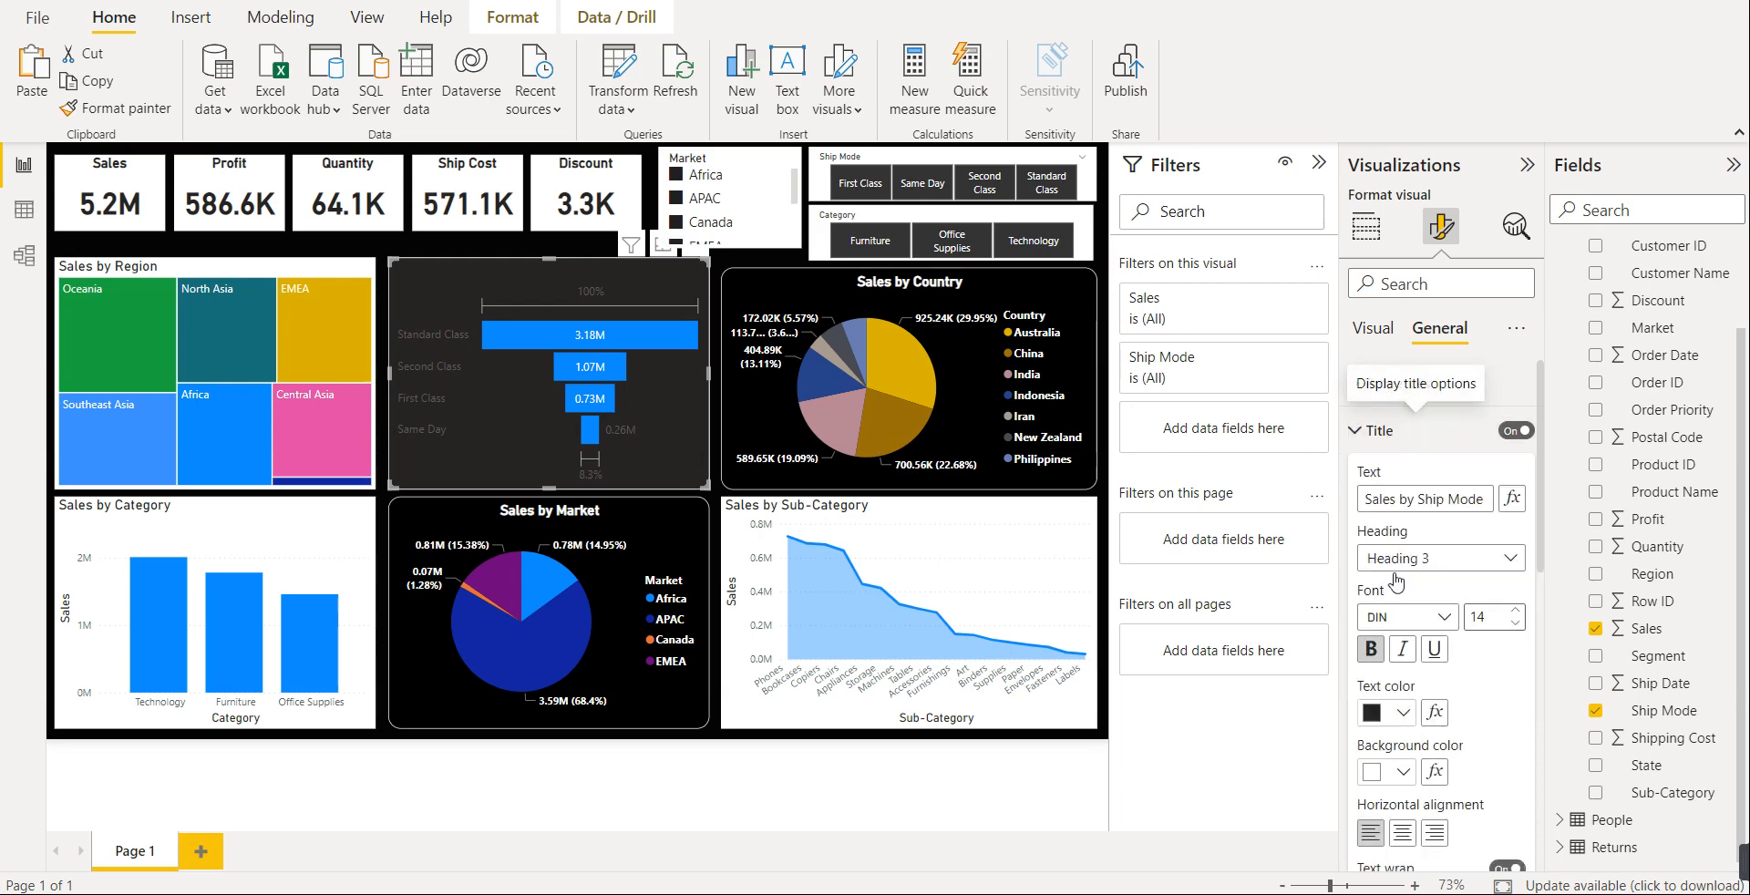
click(1405, 712)
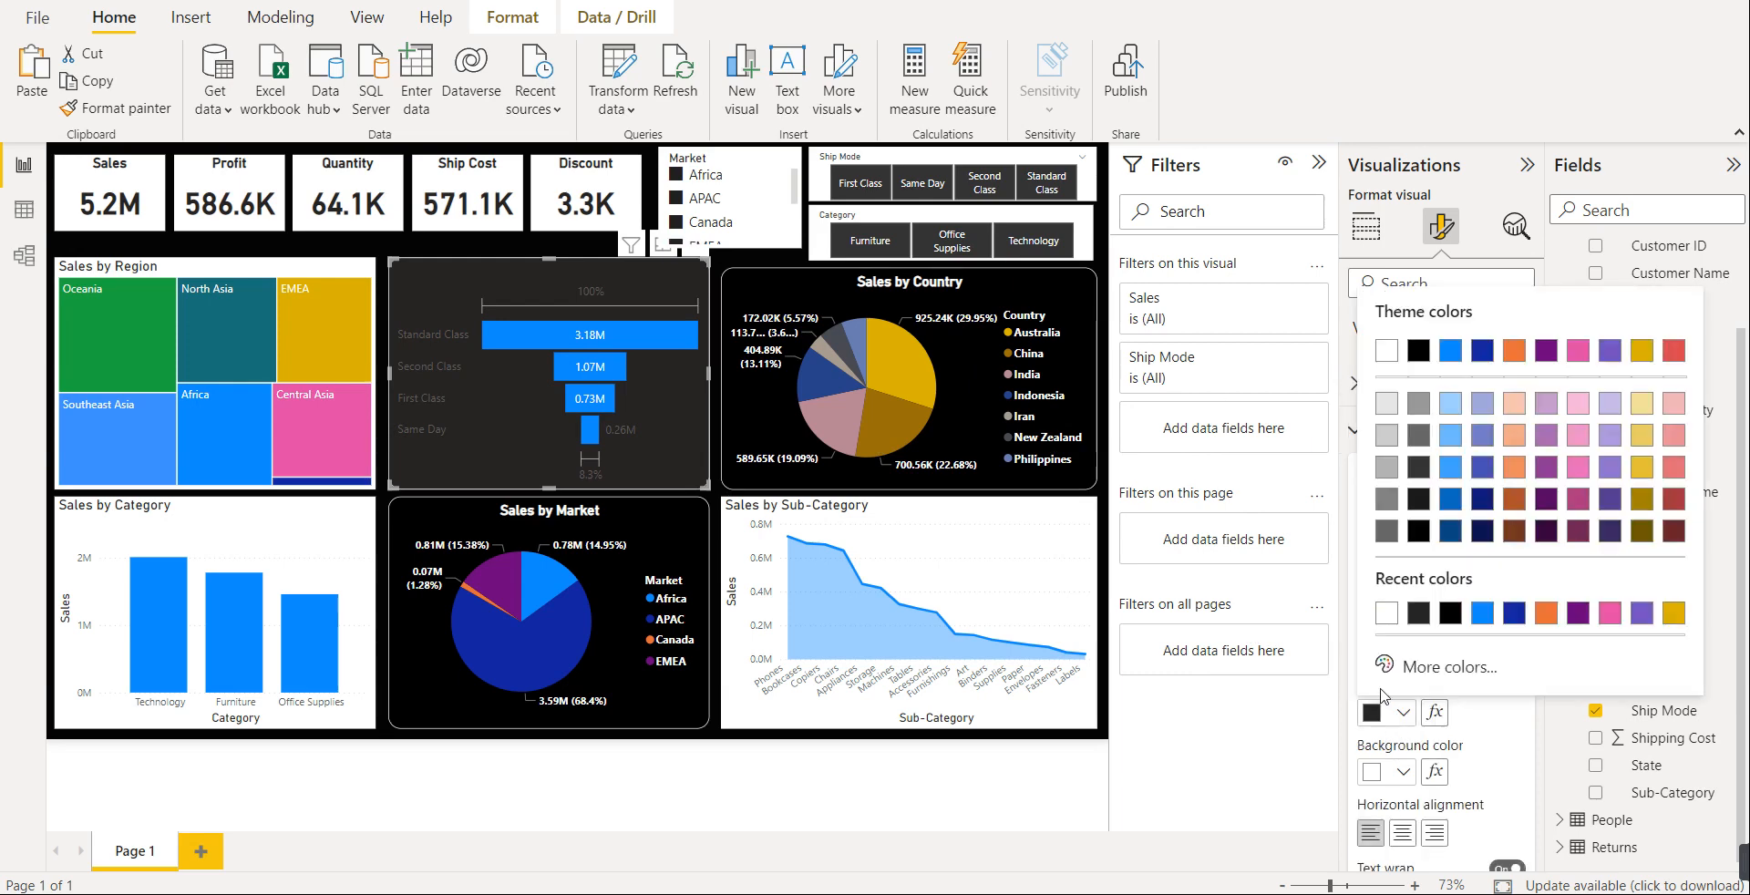
click(1397, 619)
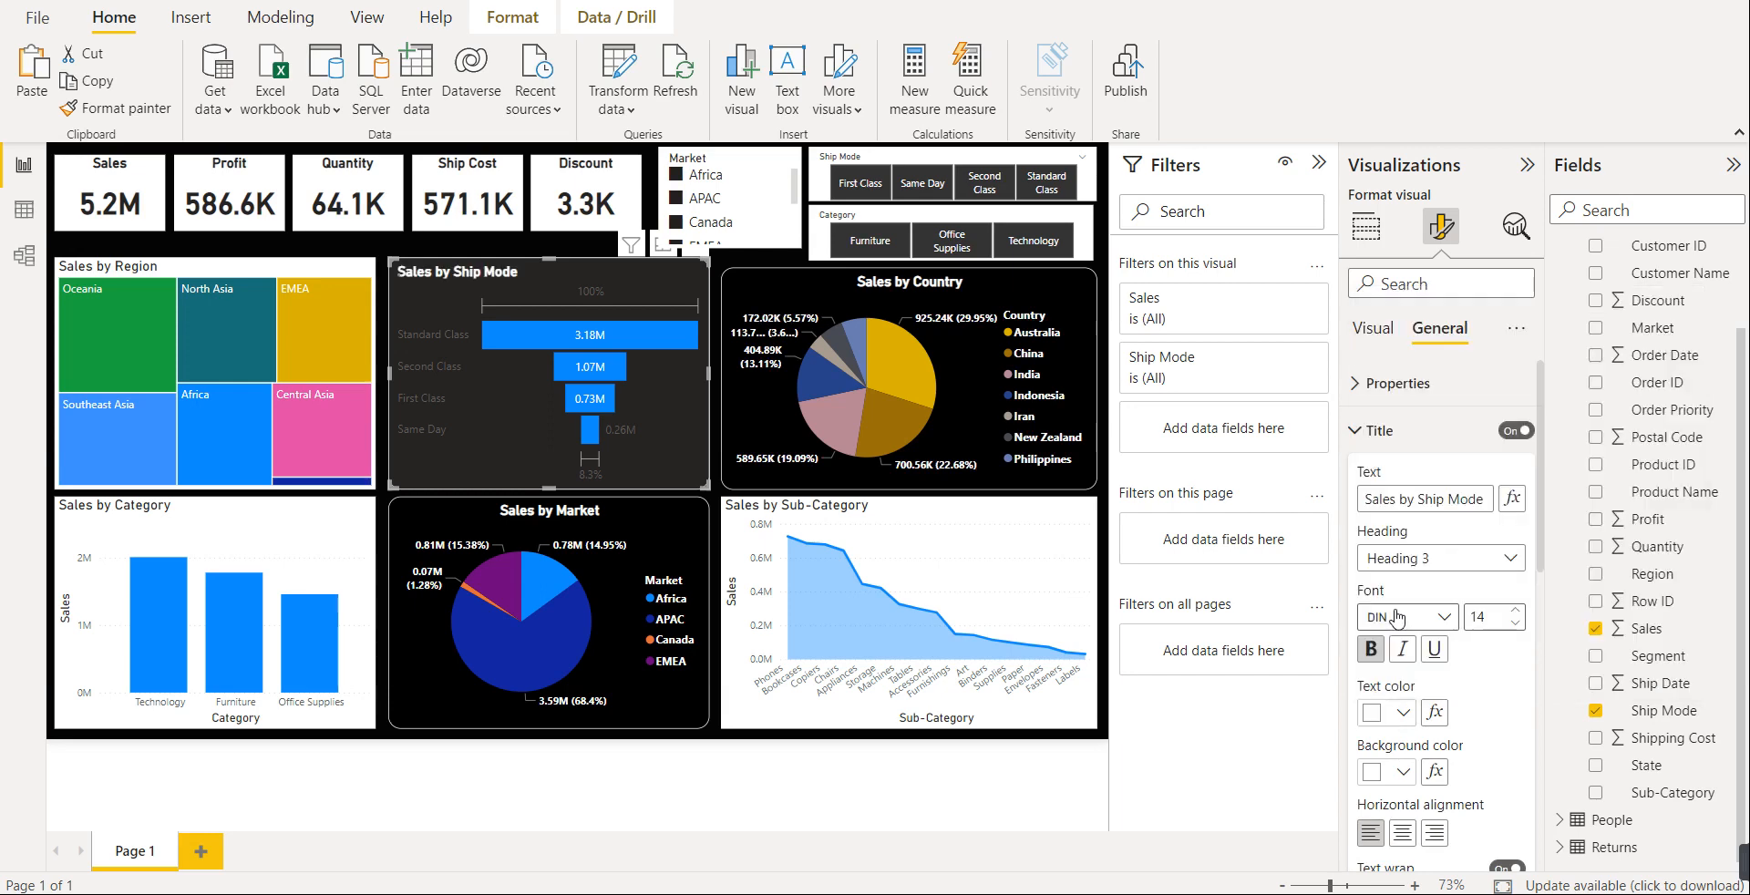
click(1404, 834)
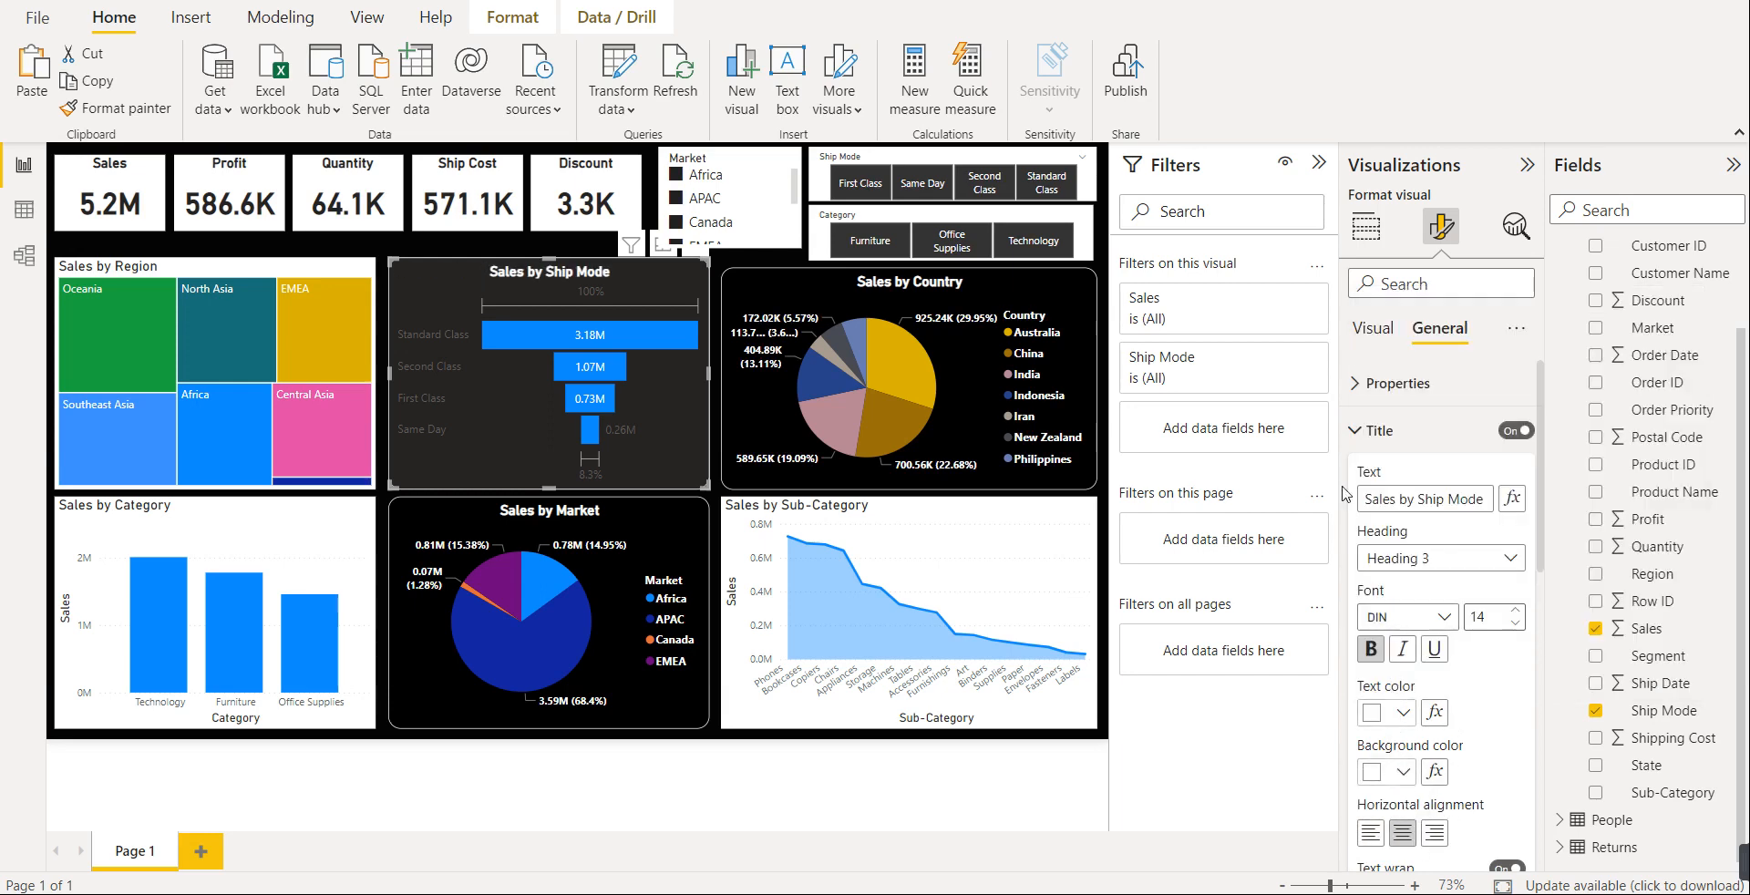
- Examine the Sales by Ship Mode funnel chart's format options, including its colors, data labels, title, effects and alt text
click(828, 299)
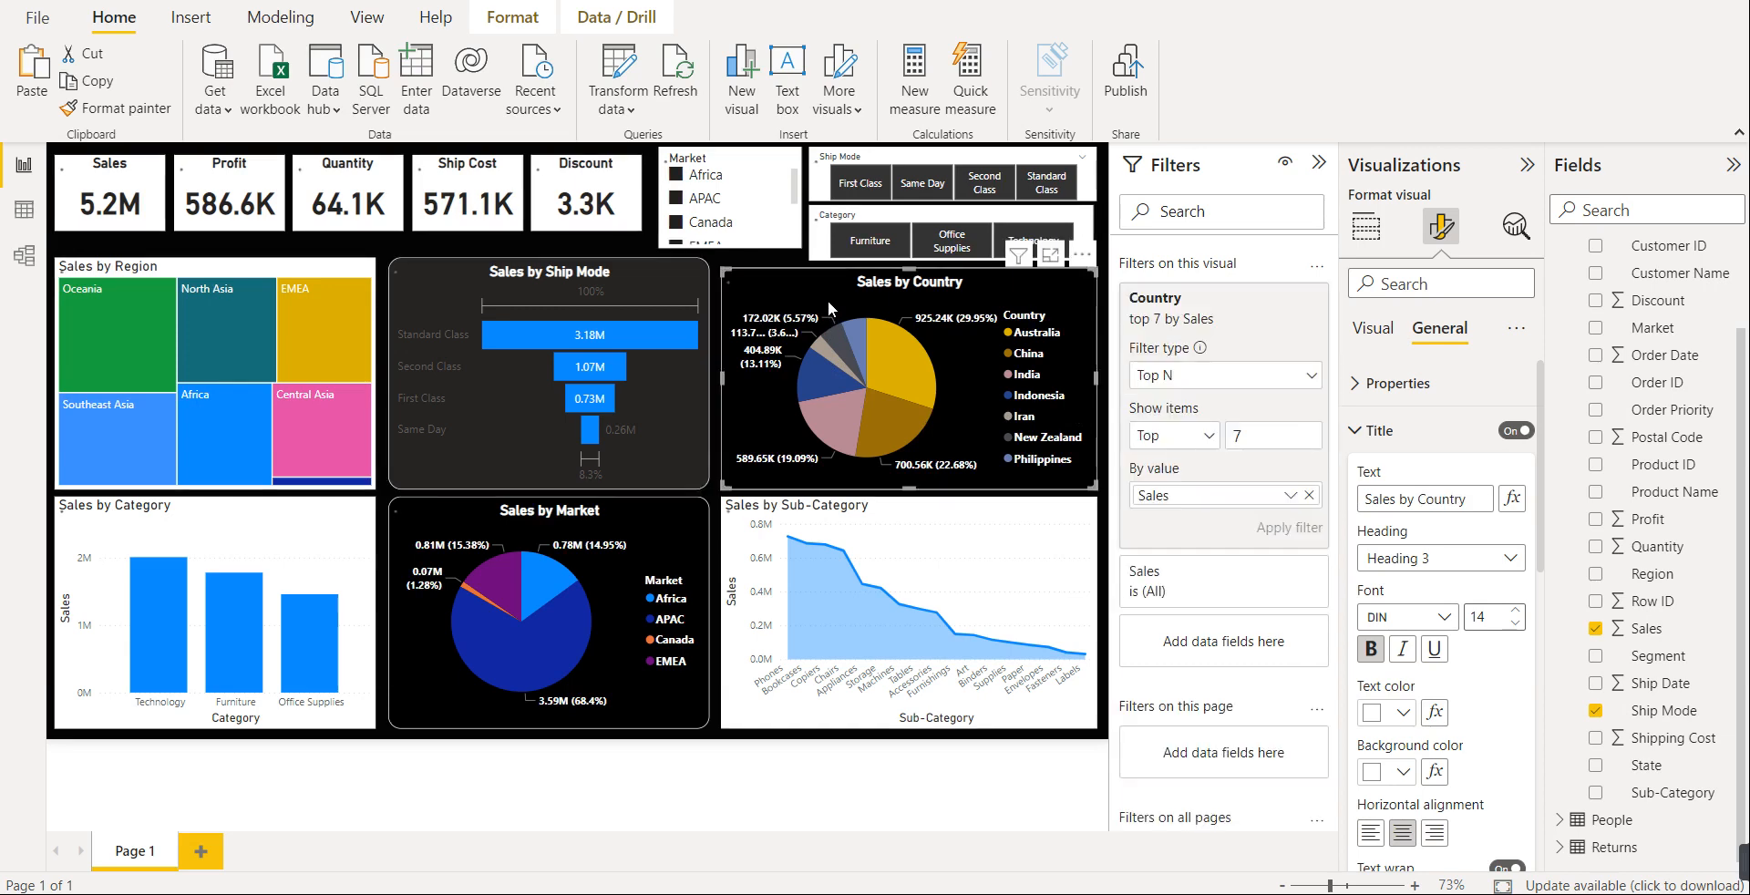
click(694, 297)
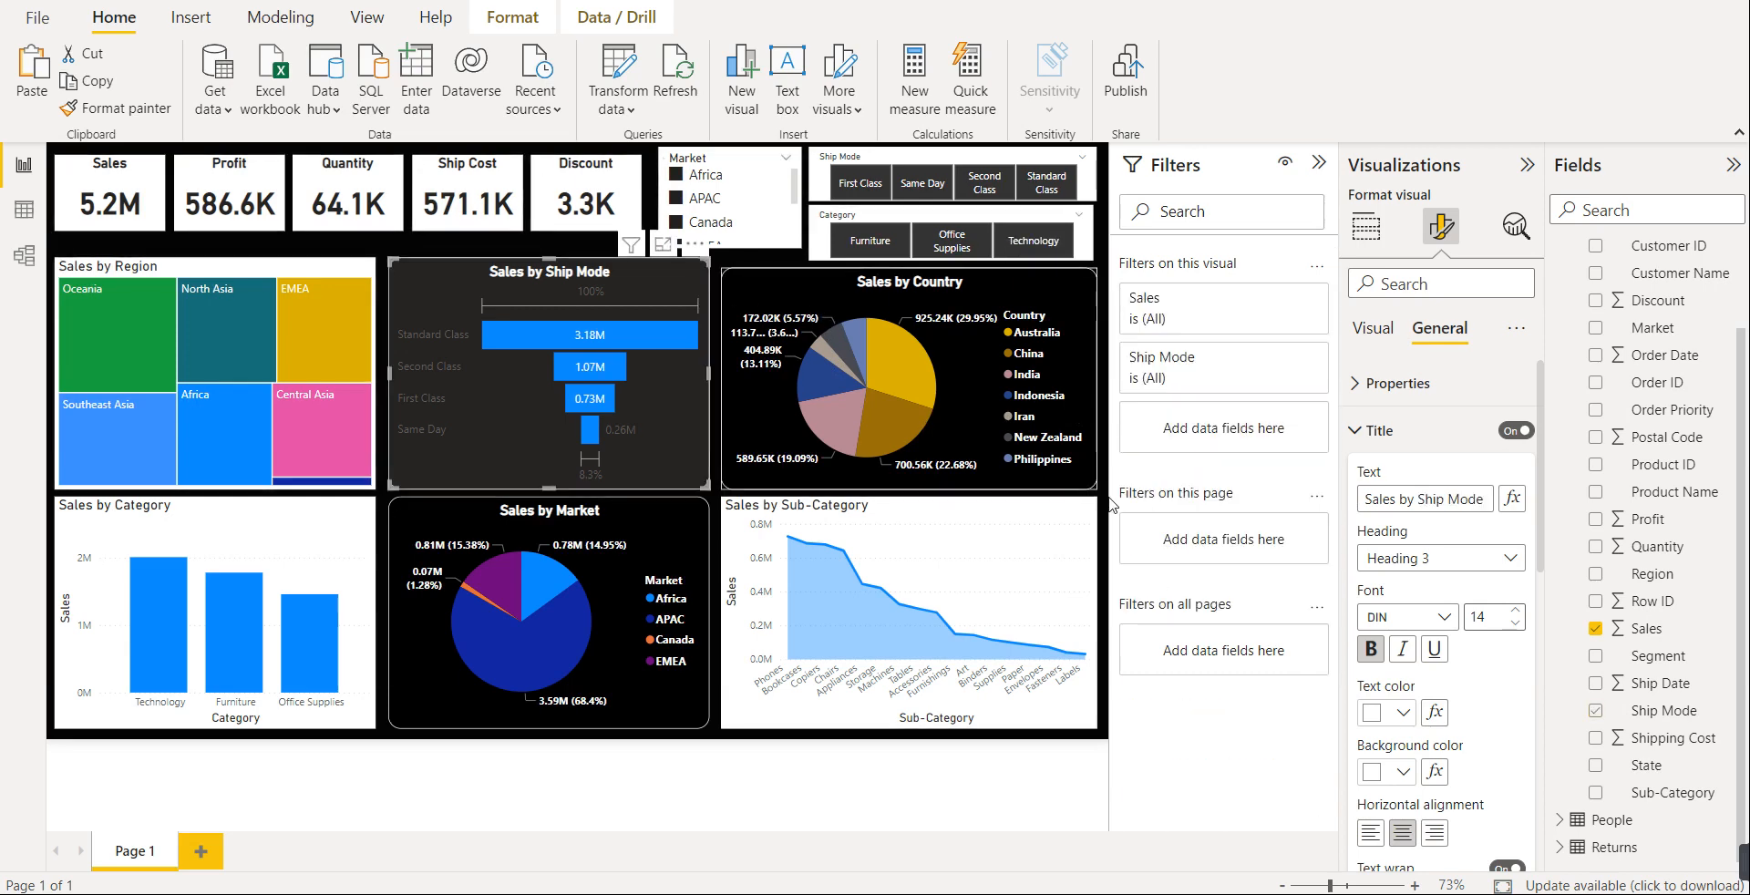
click(1378, 430)
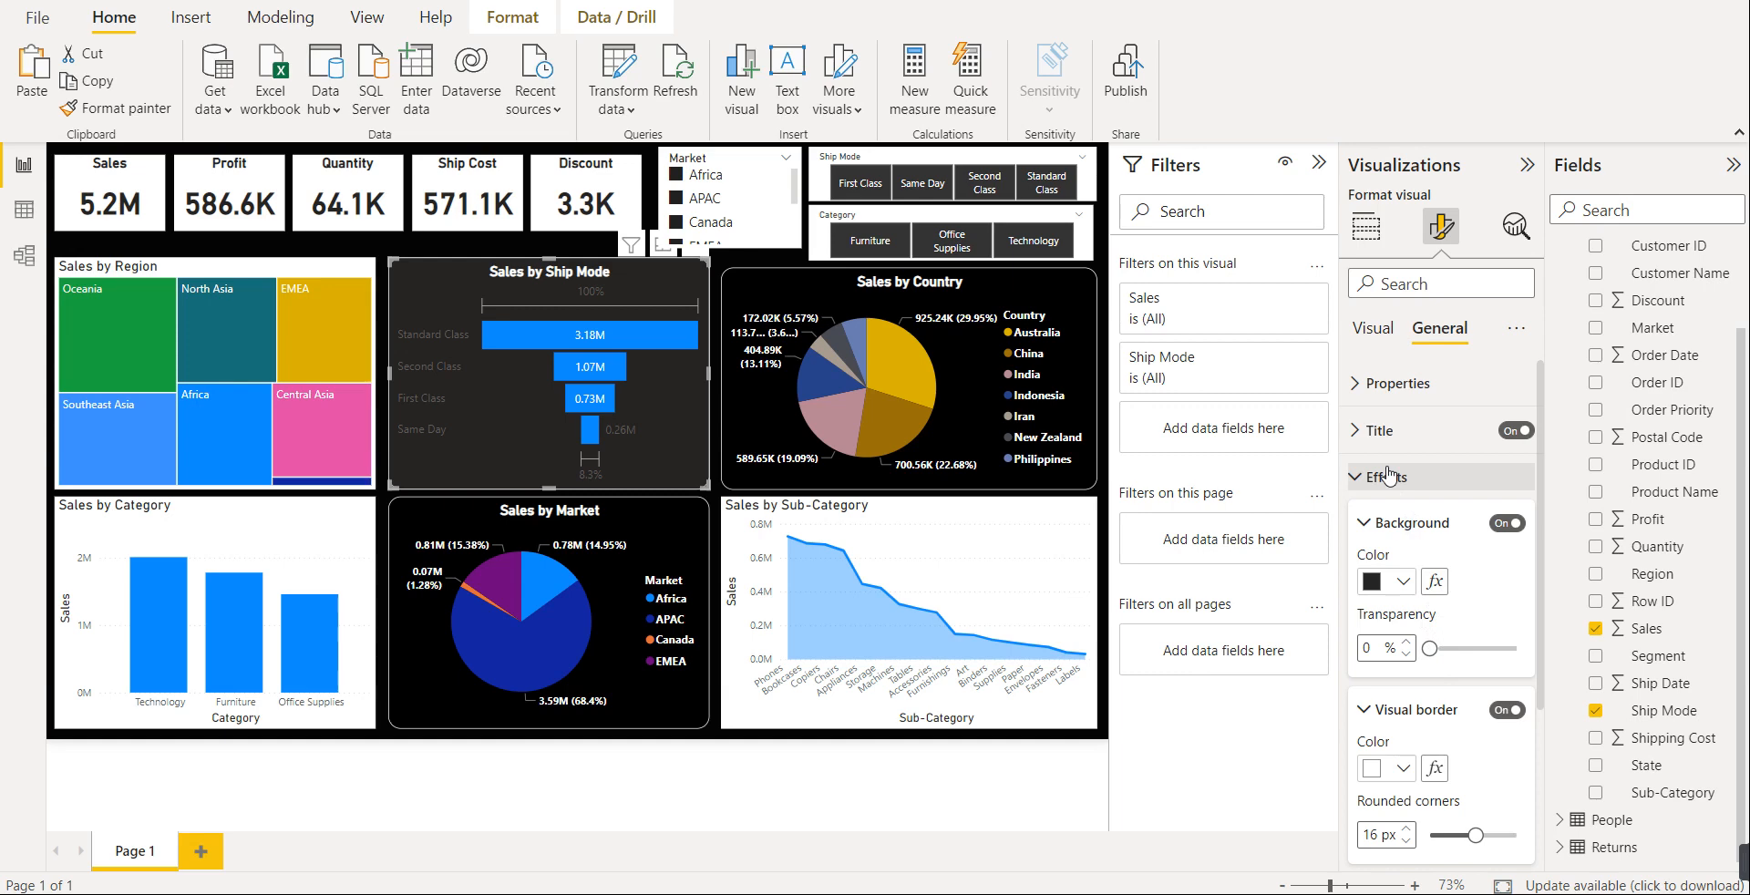
click(1372, 336)
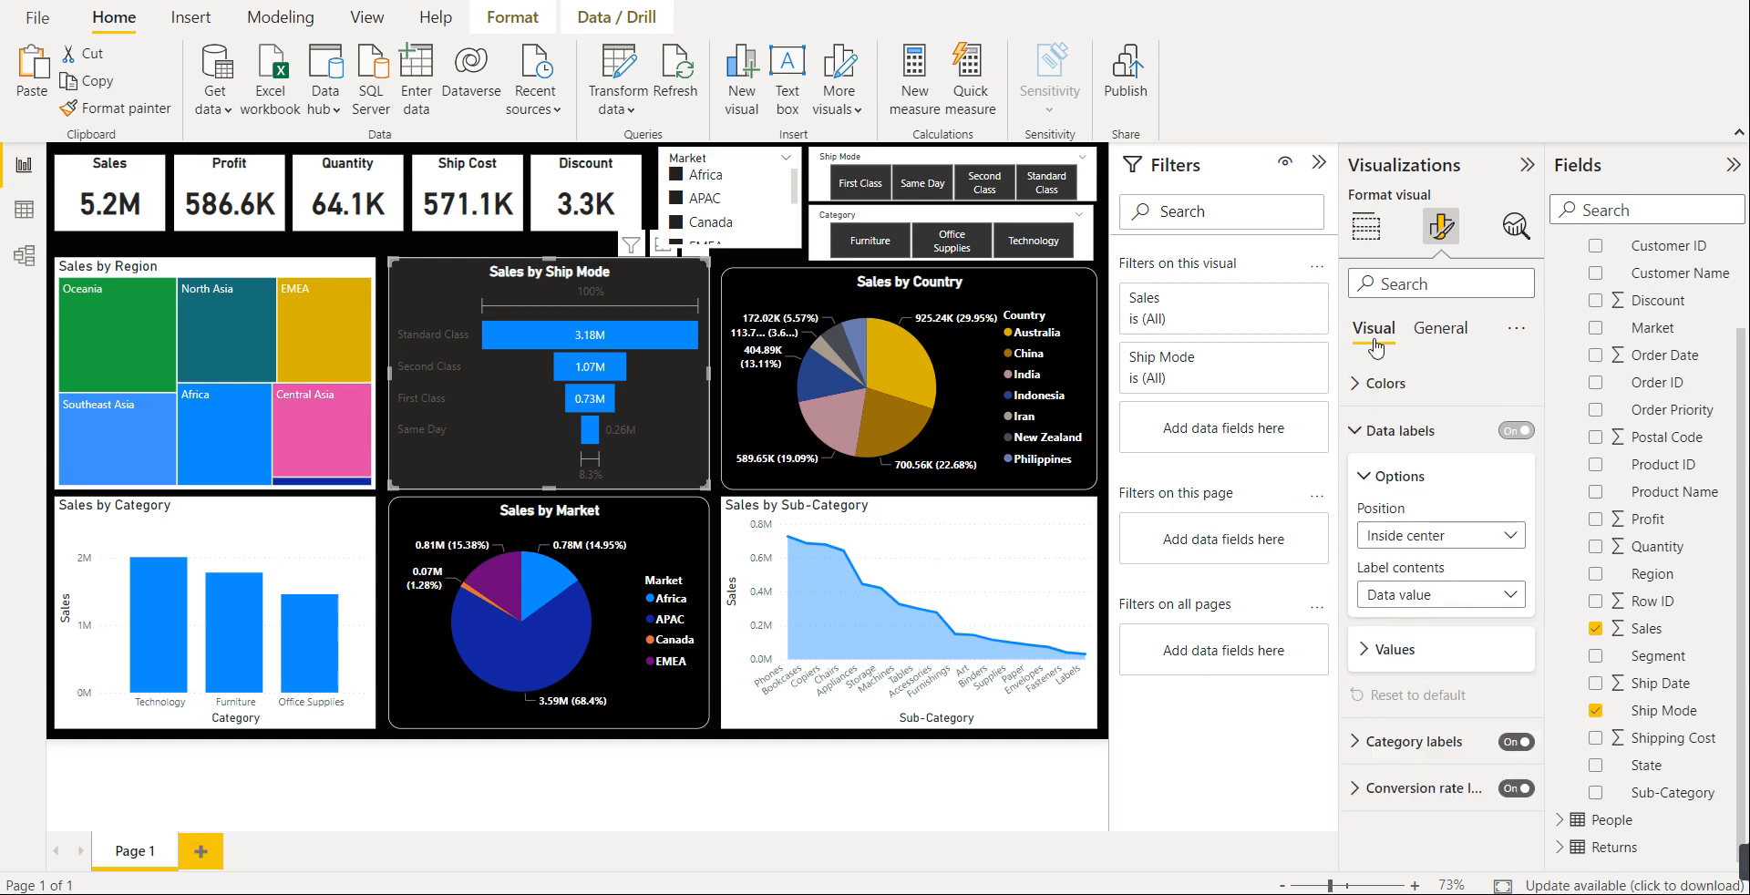
click(1386, 385)
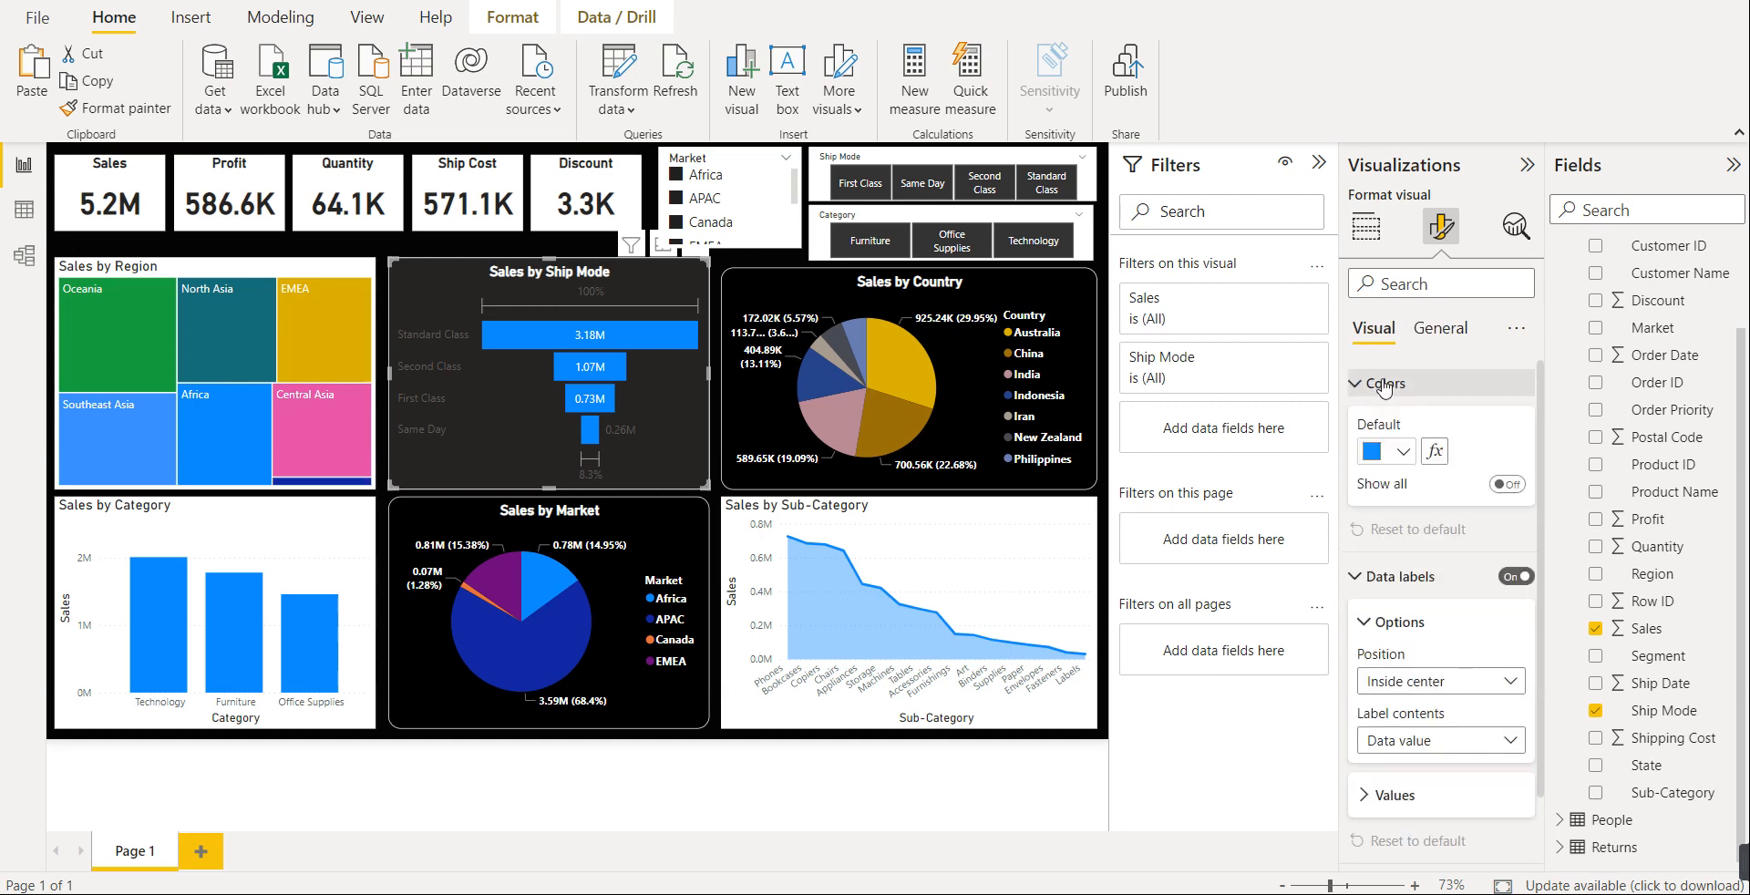
click(1386, 386)
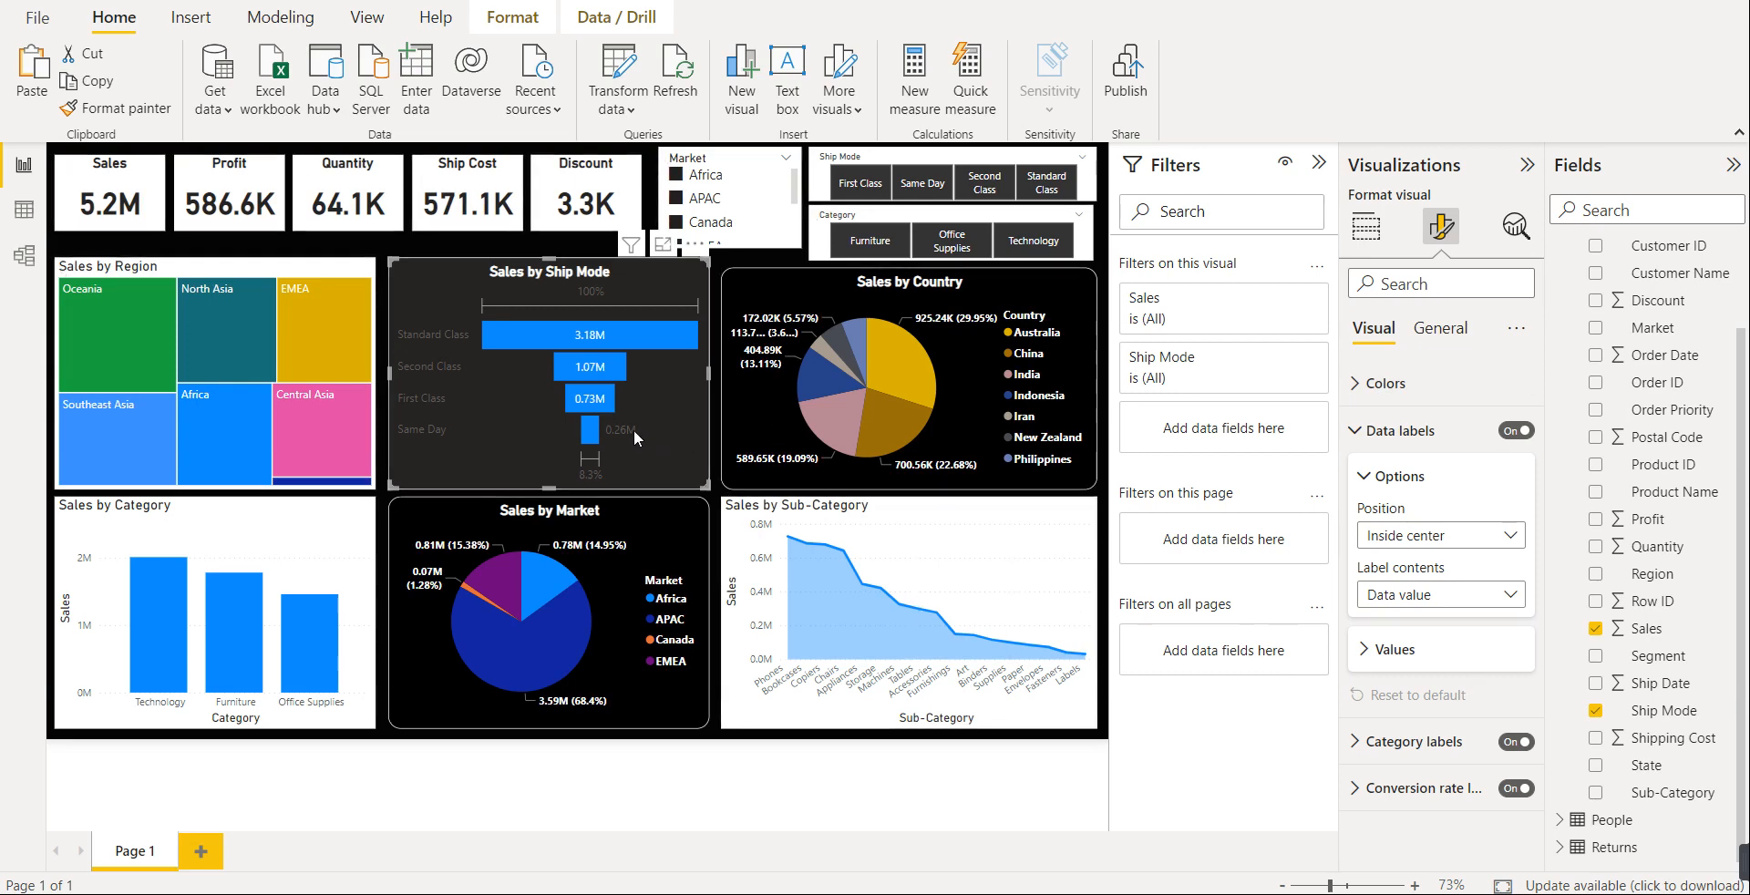
click(1441, 338)
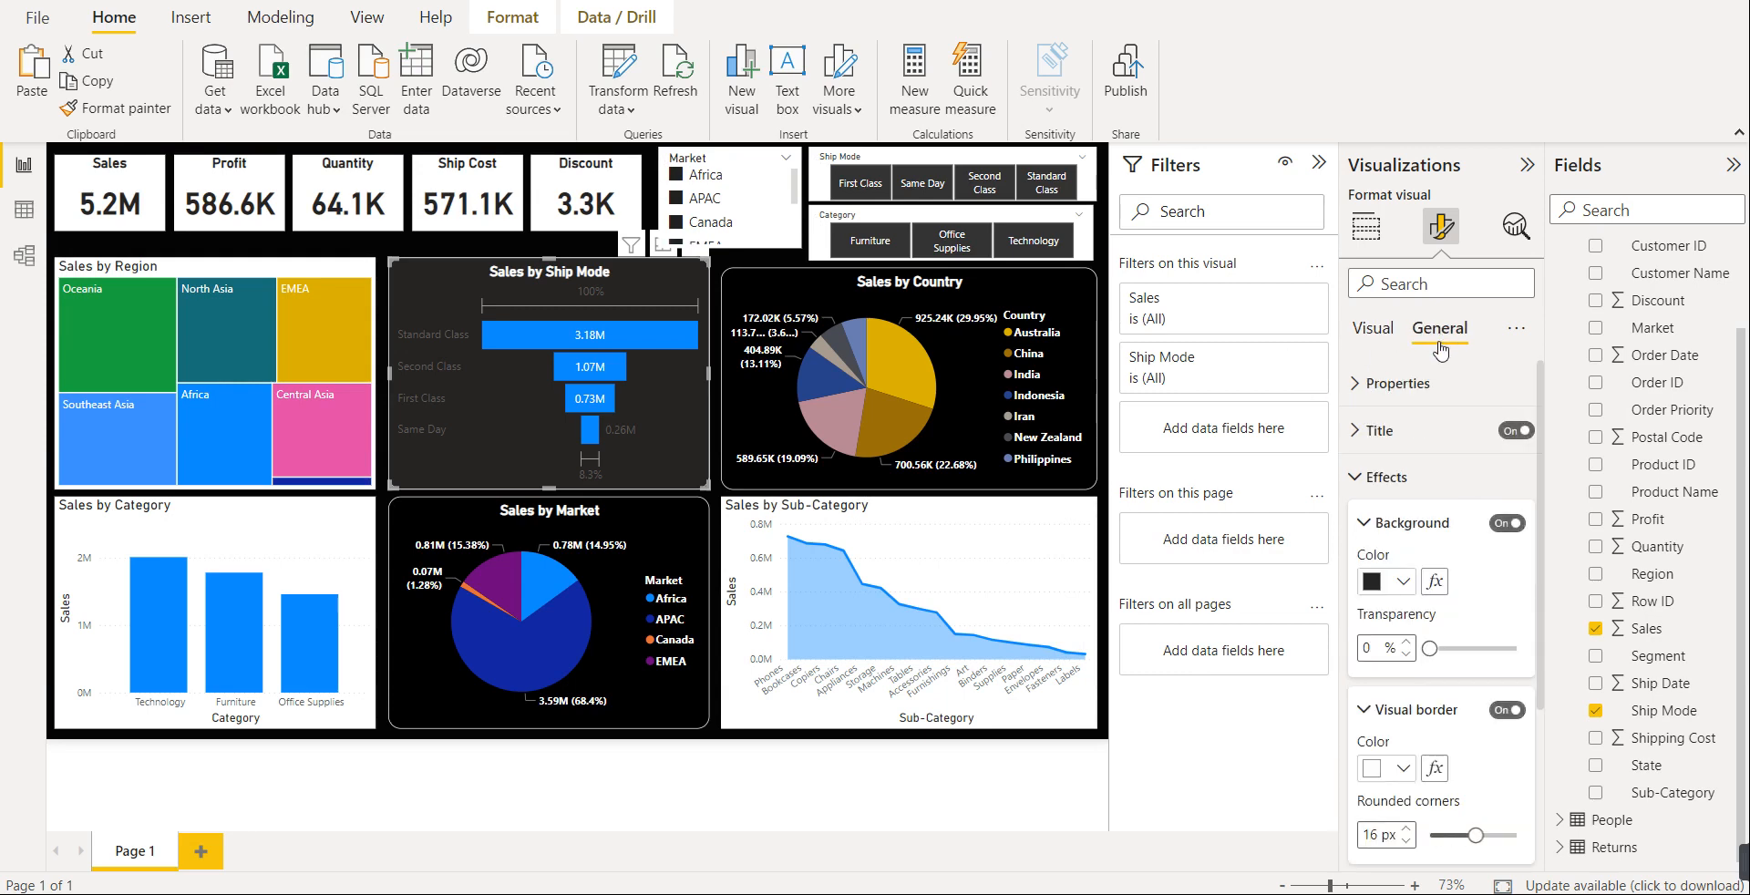
click(1390, 481)
click(1401, 619)
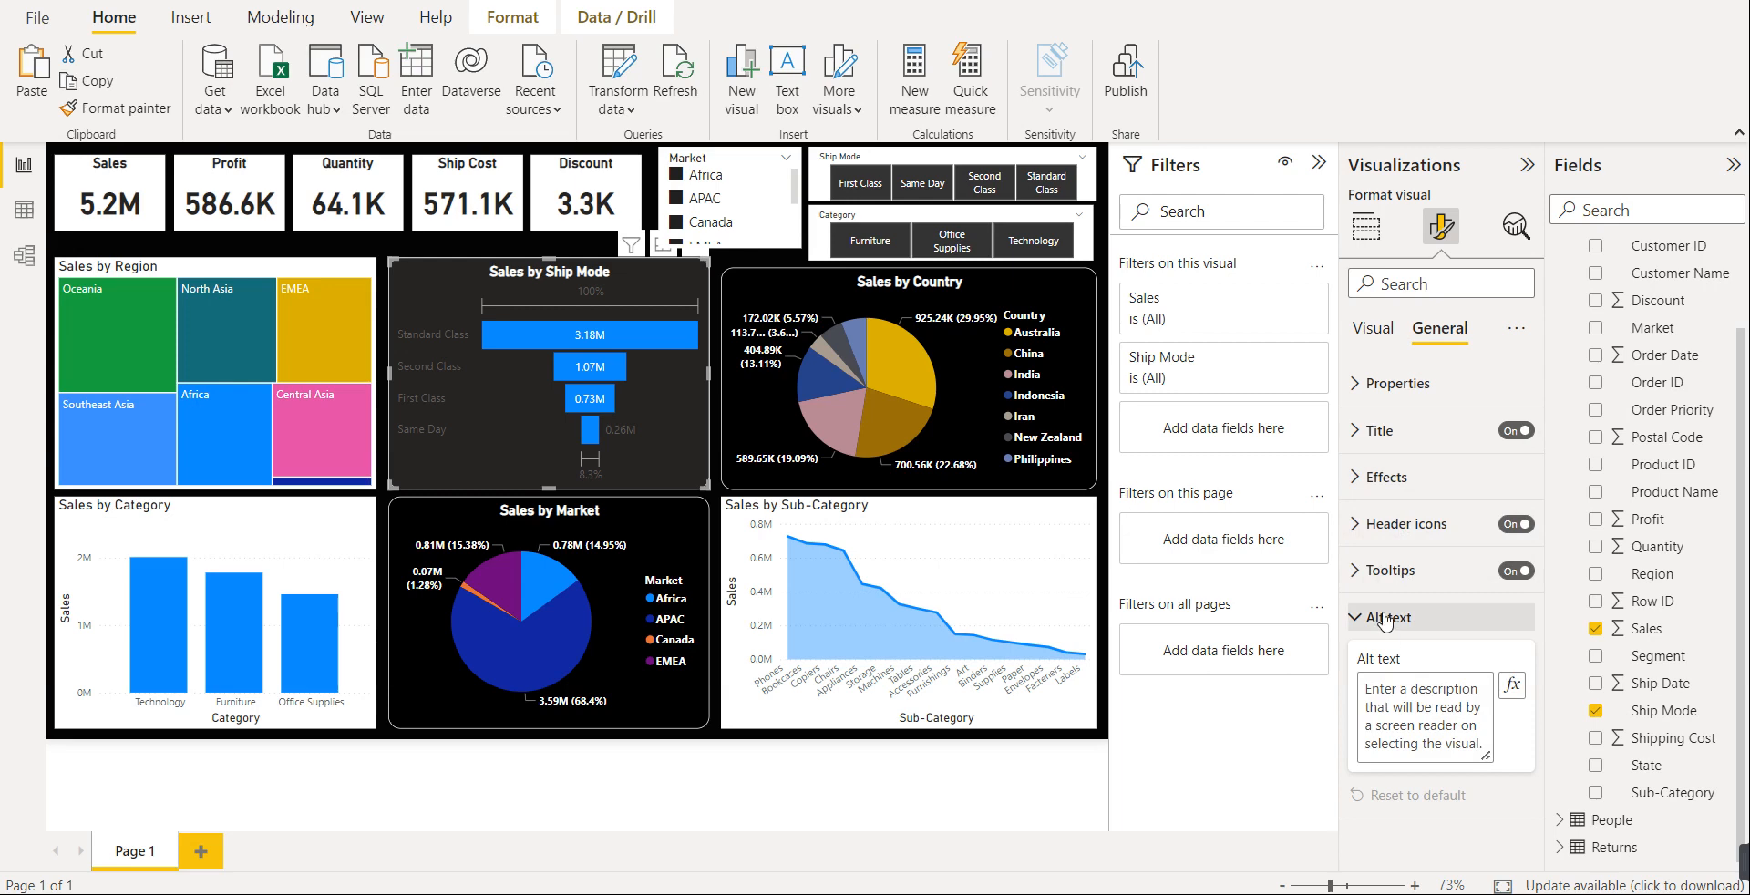
click(1402, 618)
click(1400, 387)
click(1398, 384)
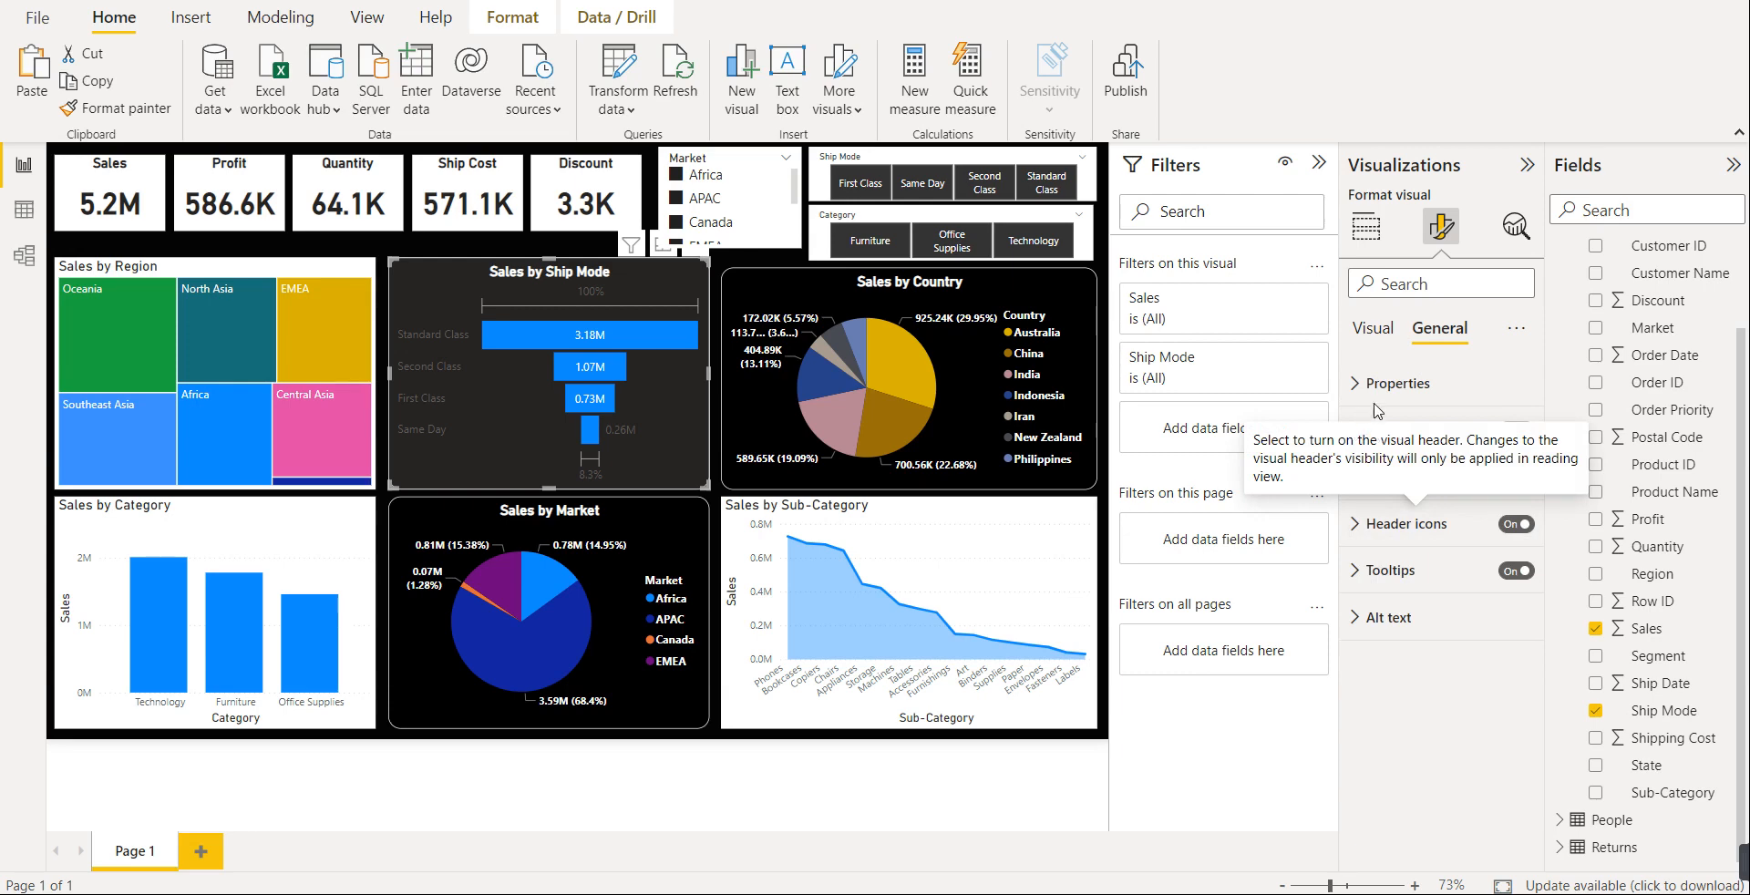
click(1387, 433)
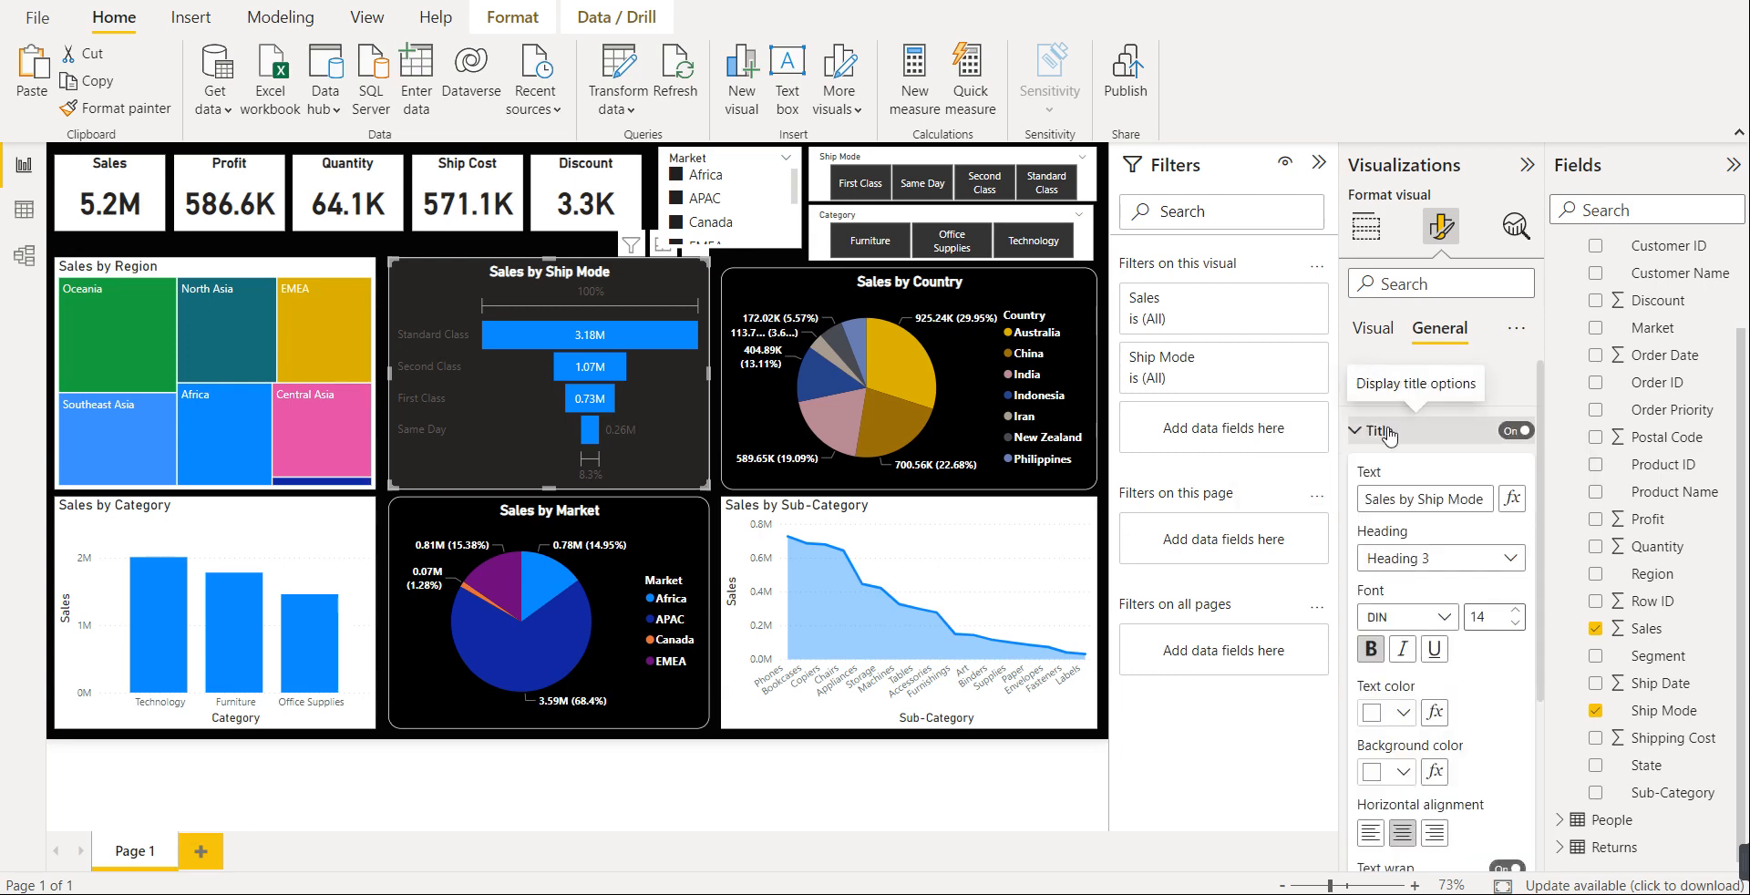
scroll(1390, 451, down, 2)
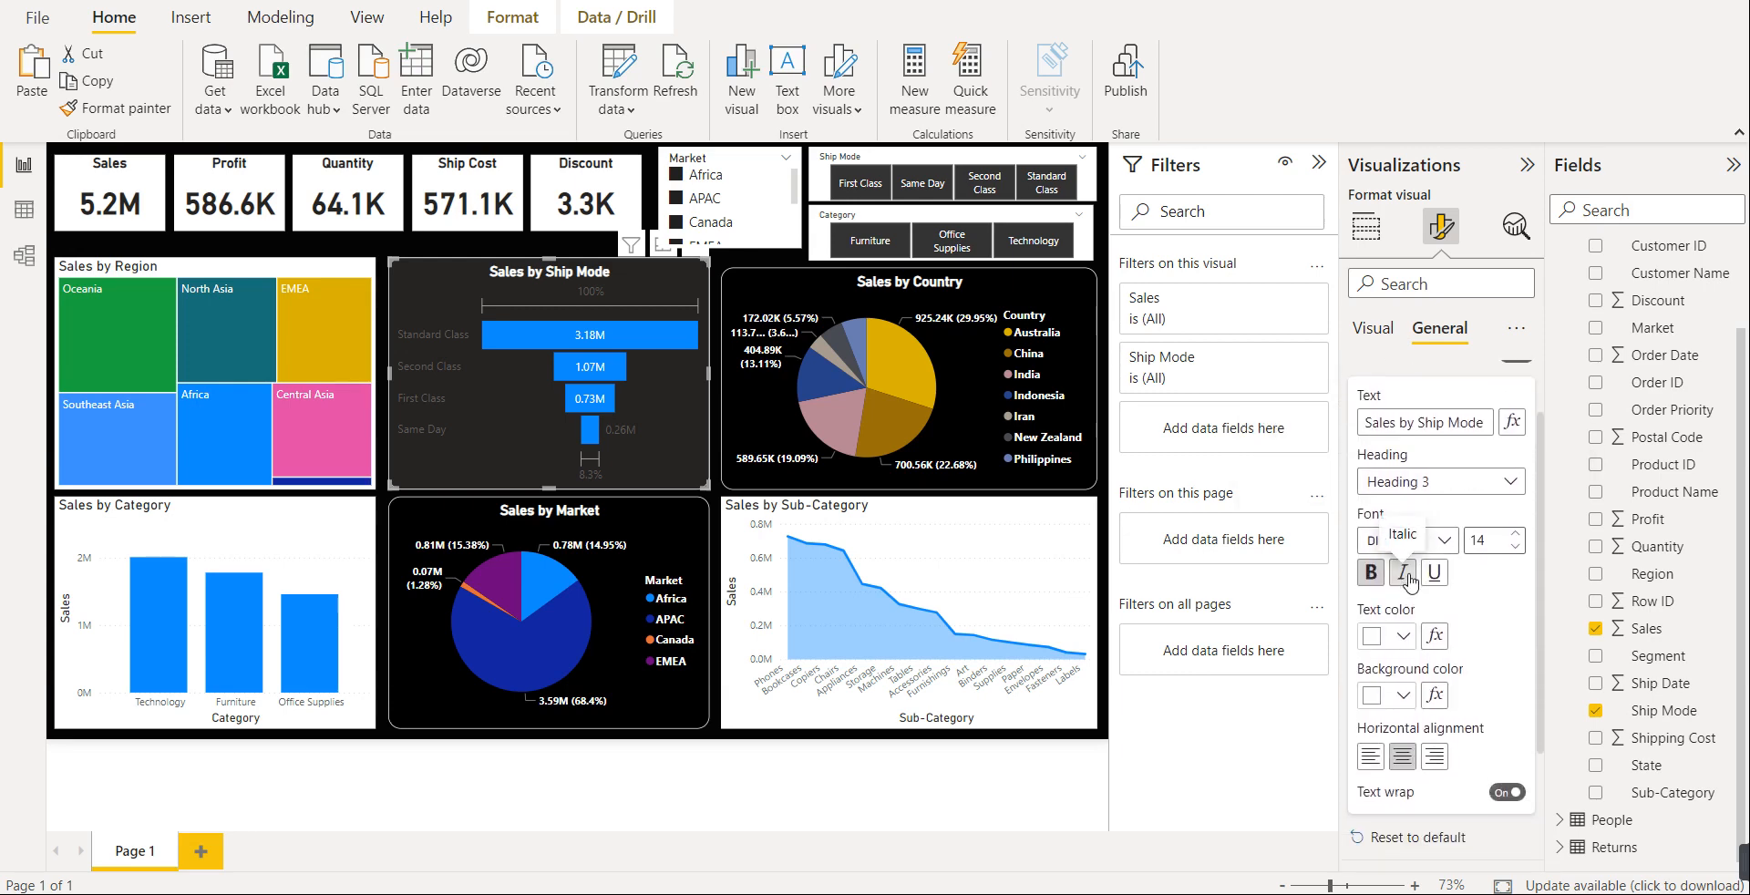
scroll(1392, 483, up, 2)
click(1379, 430)
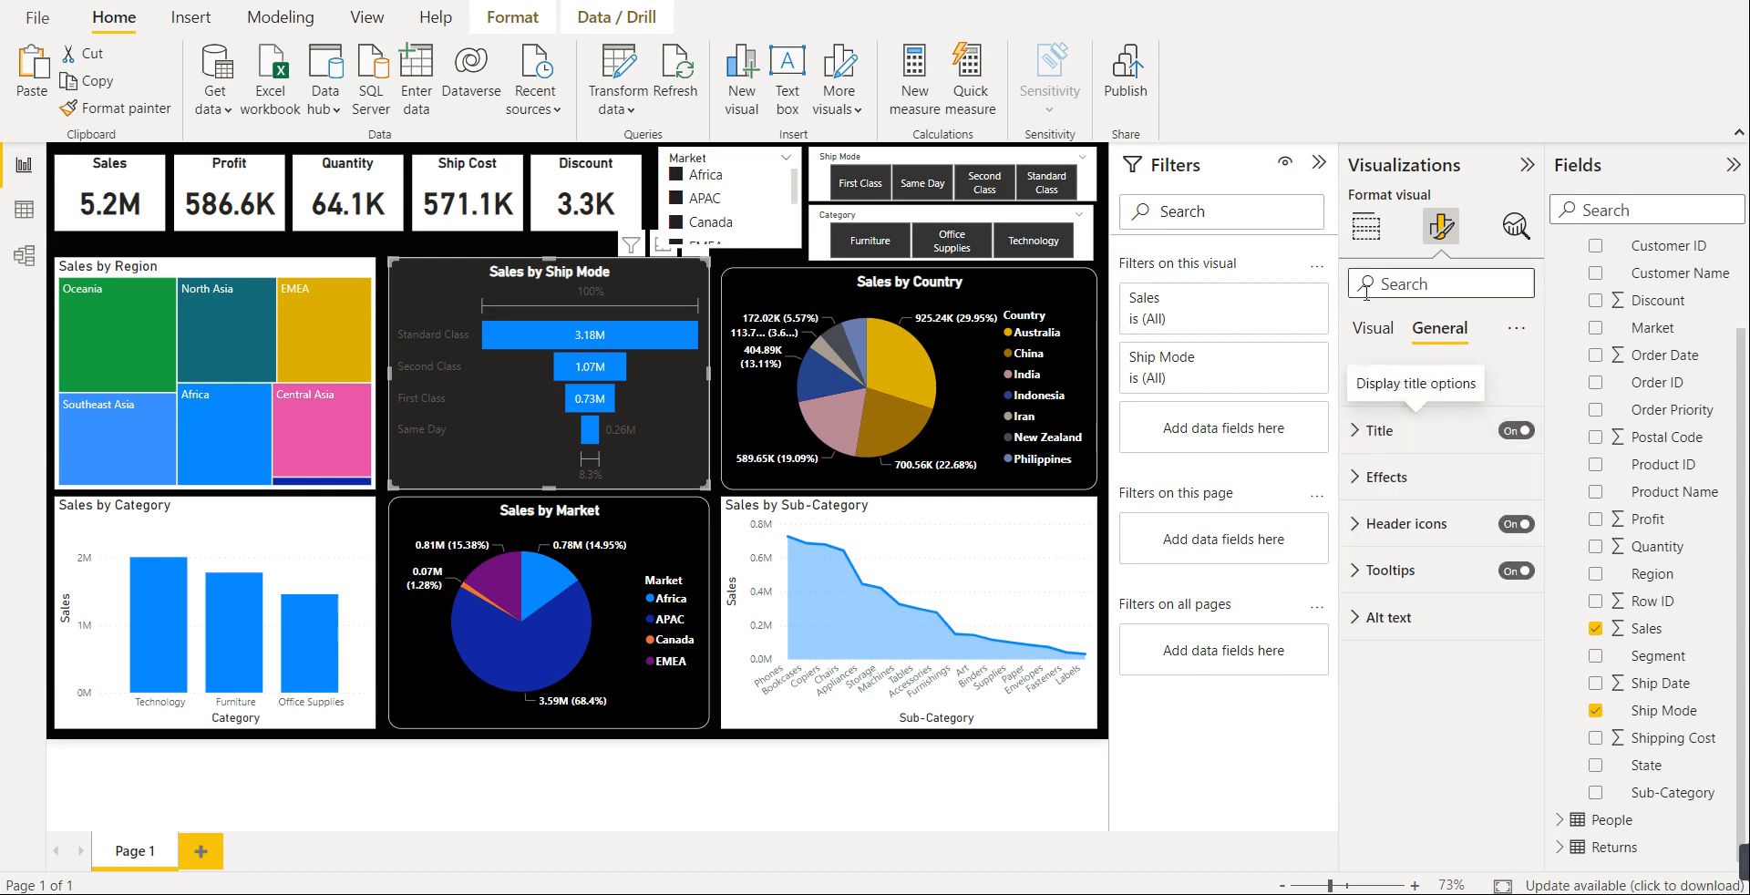
- Set the category labels of the Sales by Ship Mode funnel chart to white and bold
click(1368, 334)
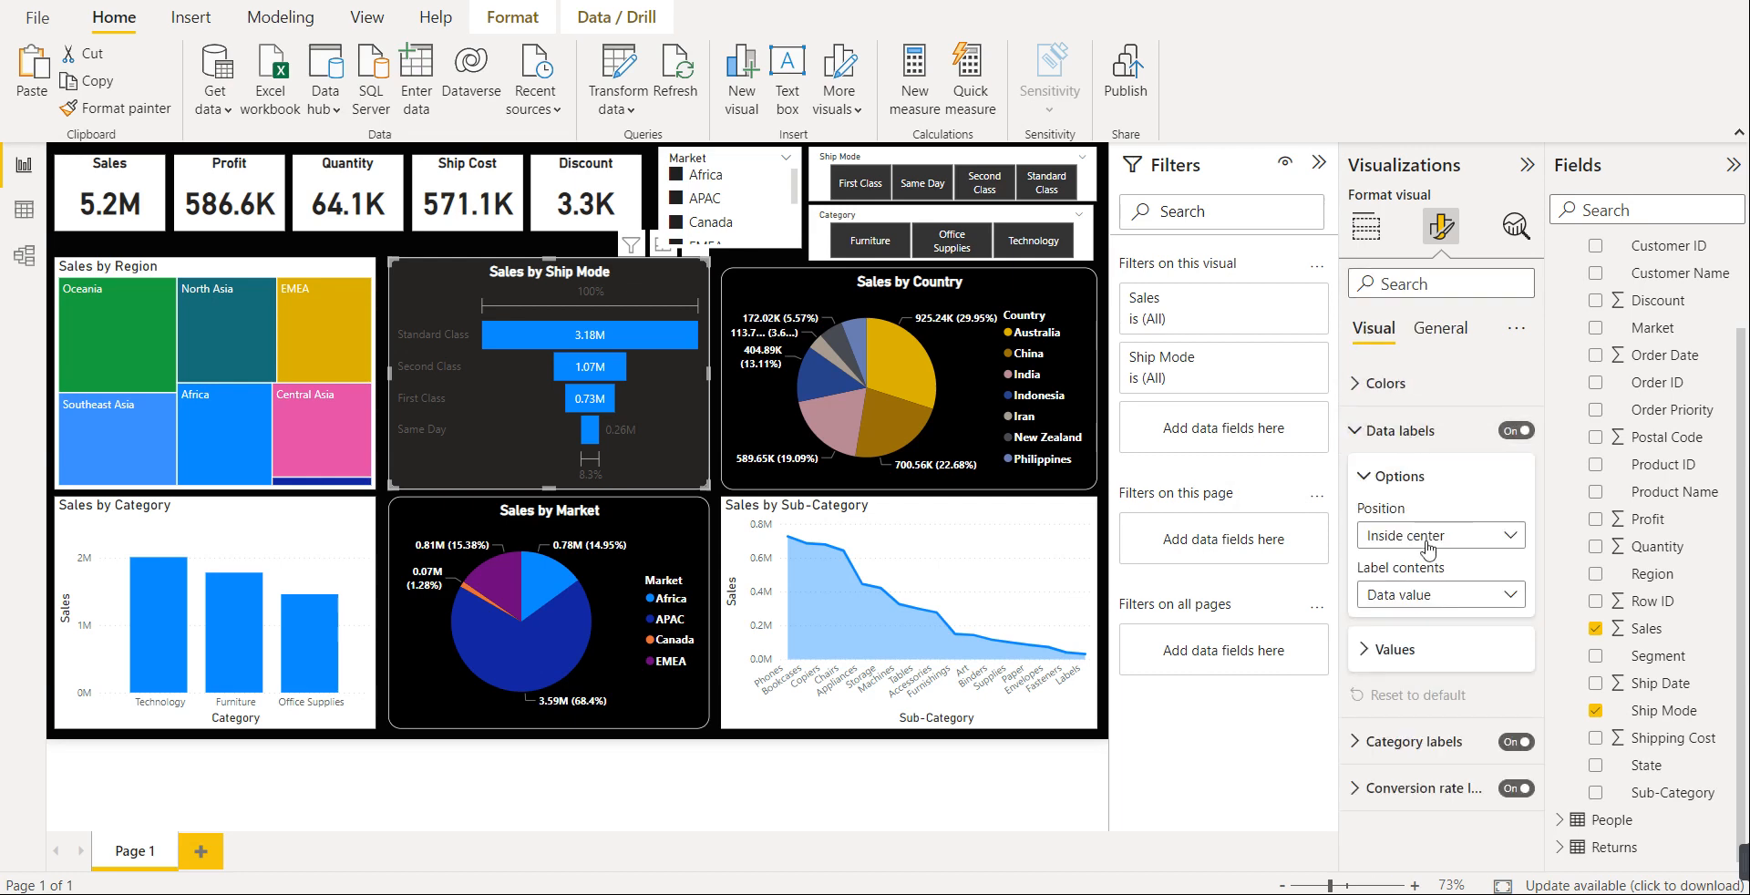
click(1416, 478)
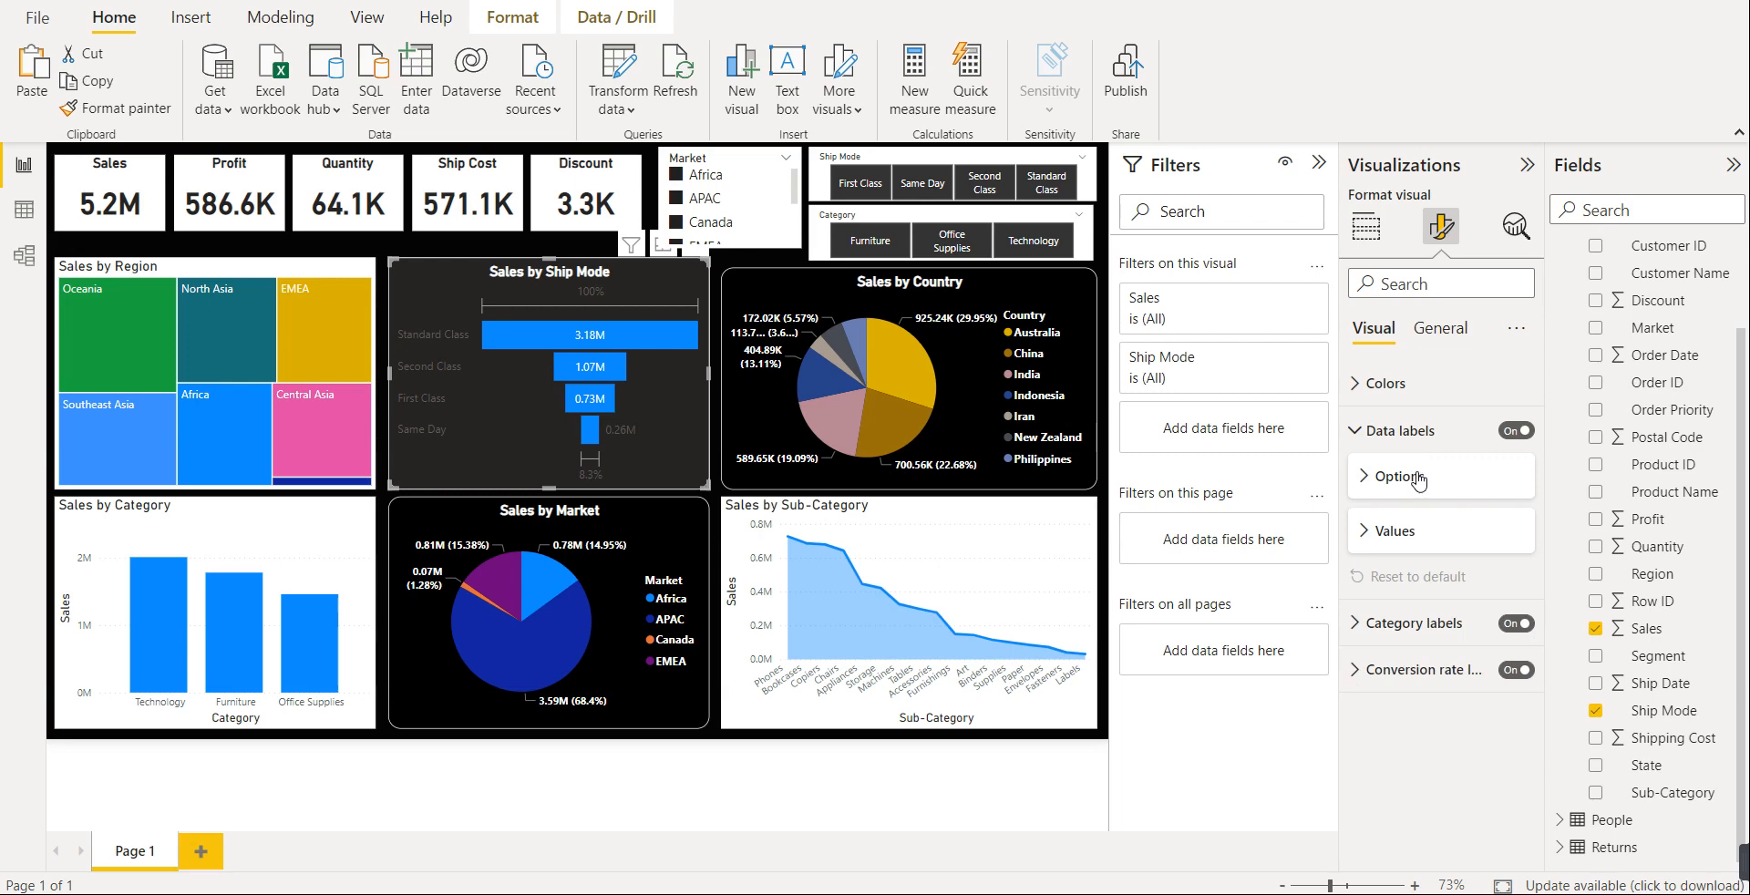
click(1419, 622)
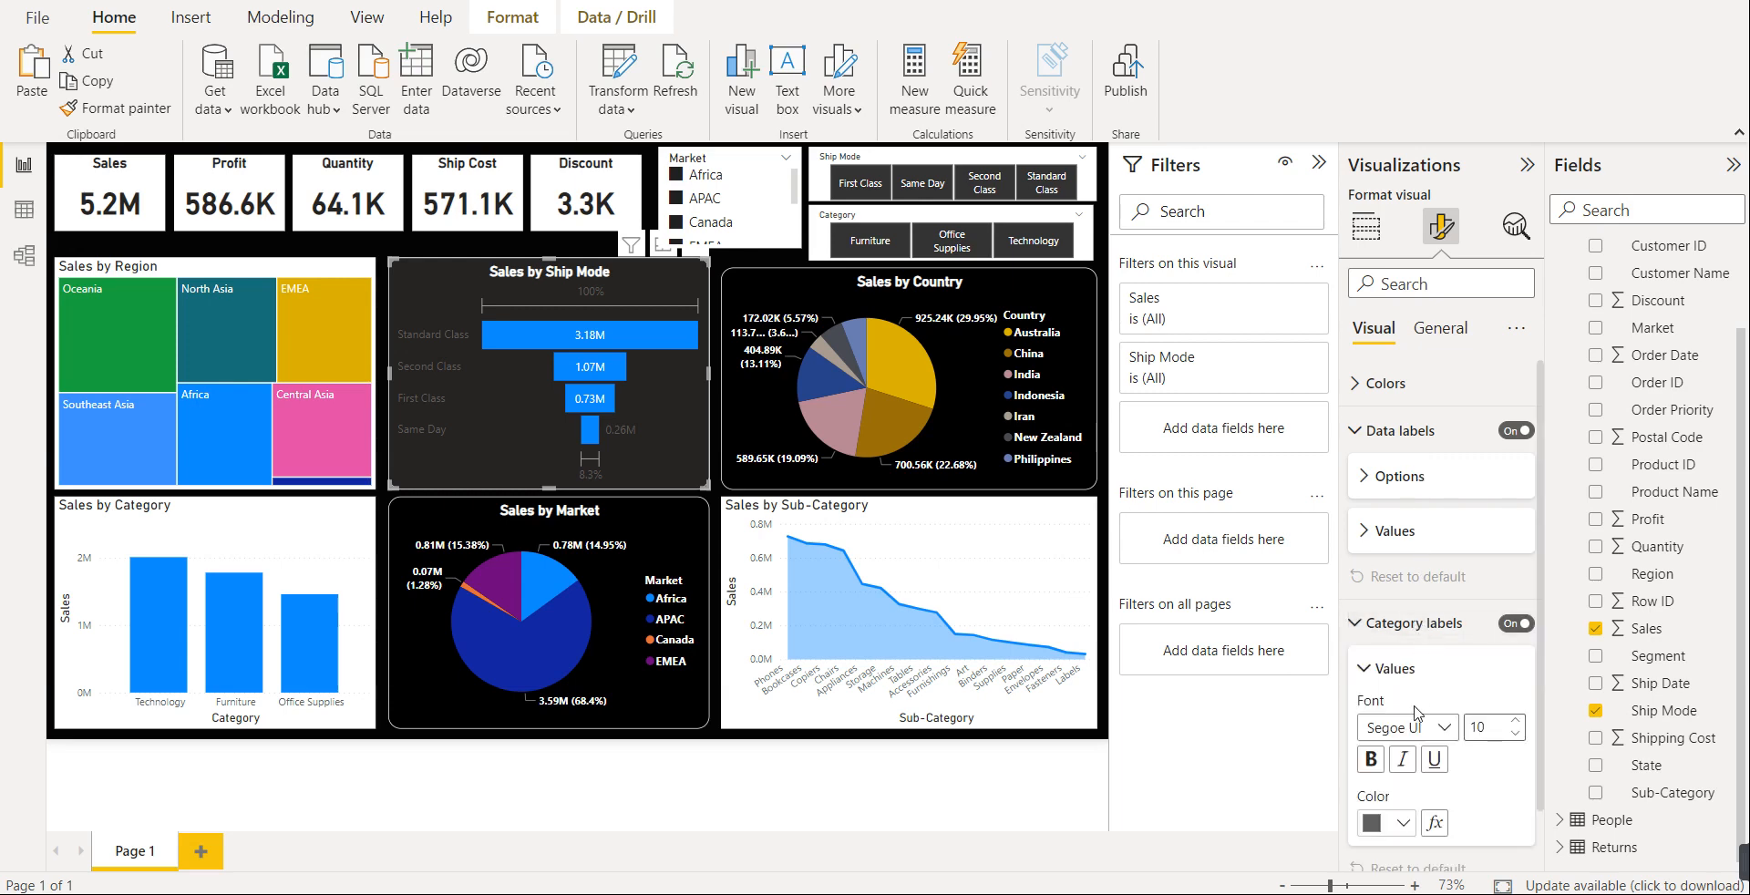
click(1401, 823)
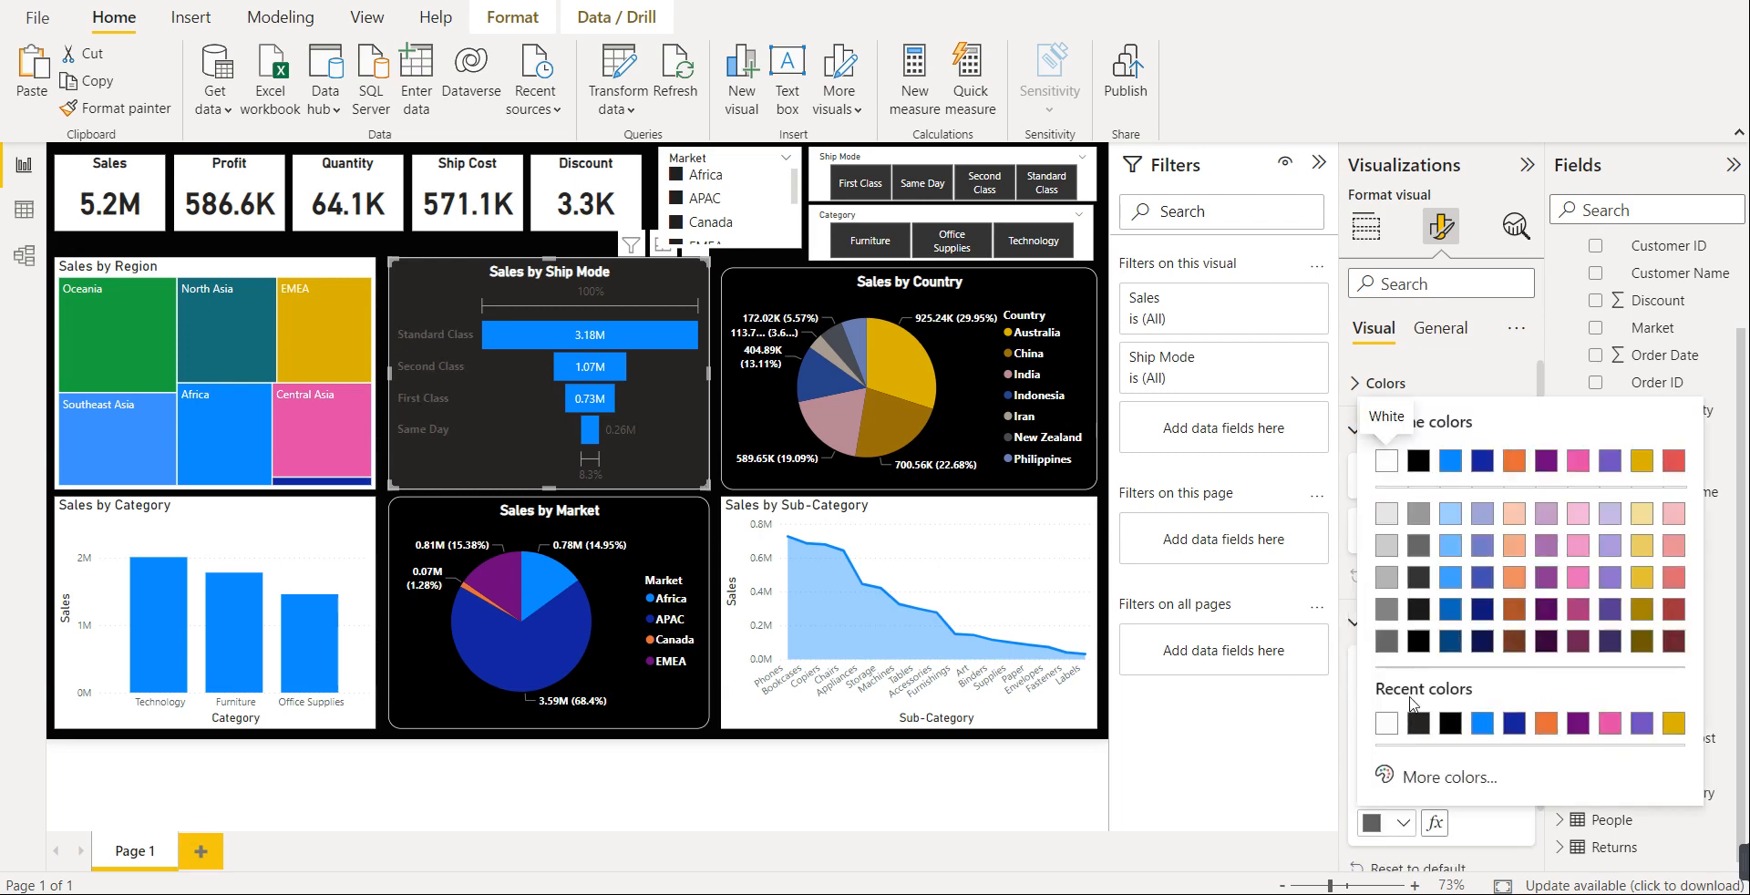
click(1384, 737)
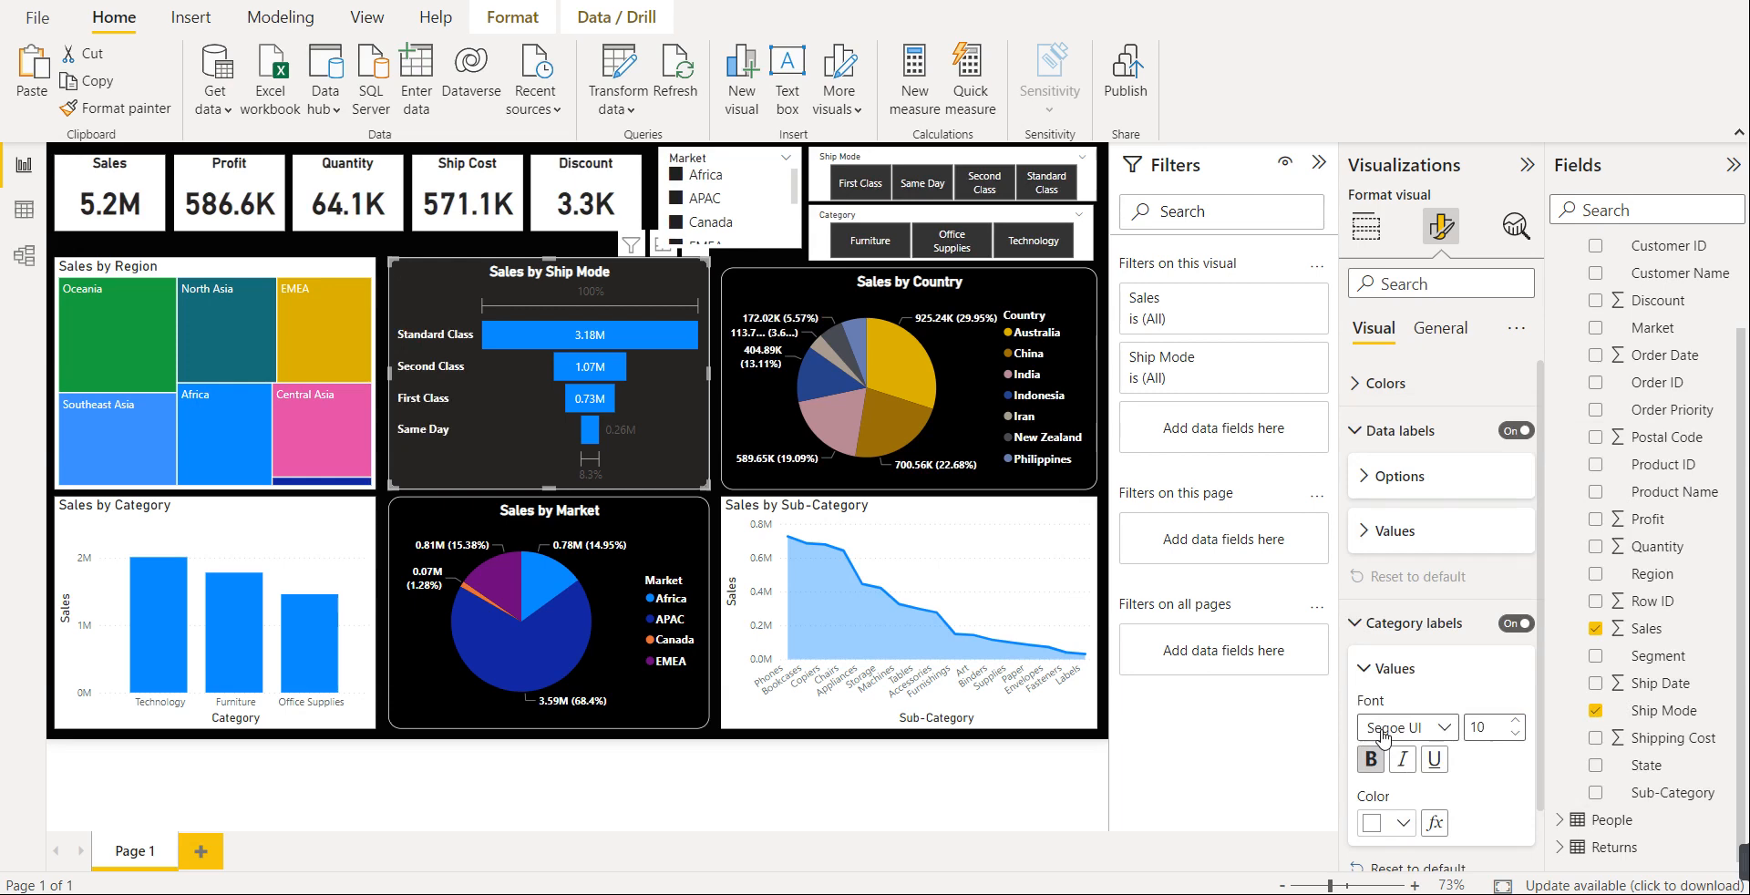
click(1372, 759)
click(1372, 759)
scroll(1386, 671, down, 1)
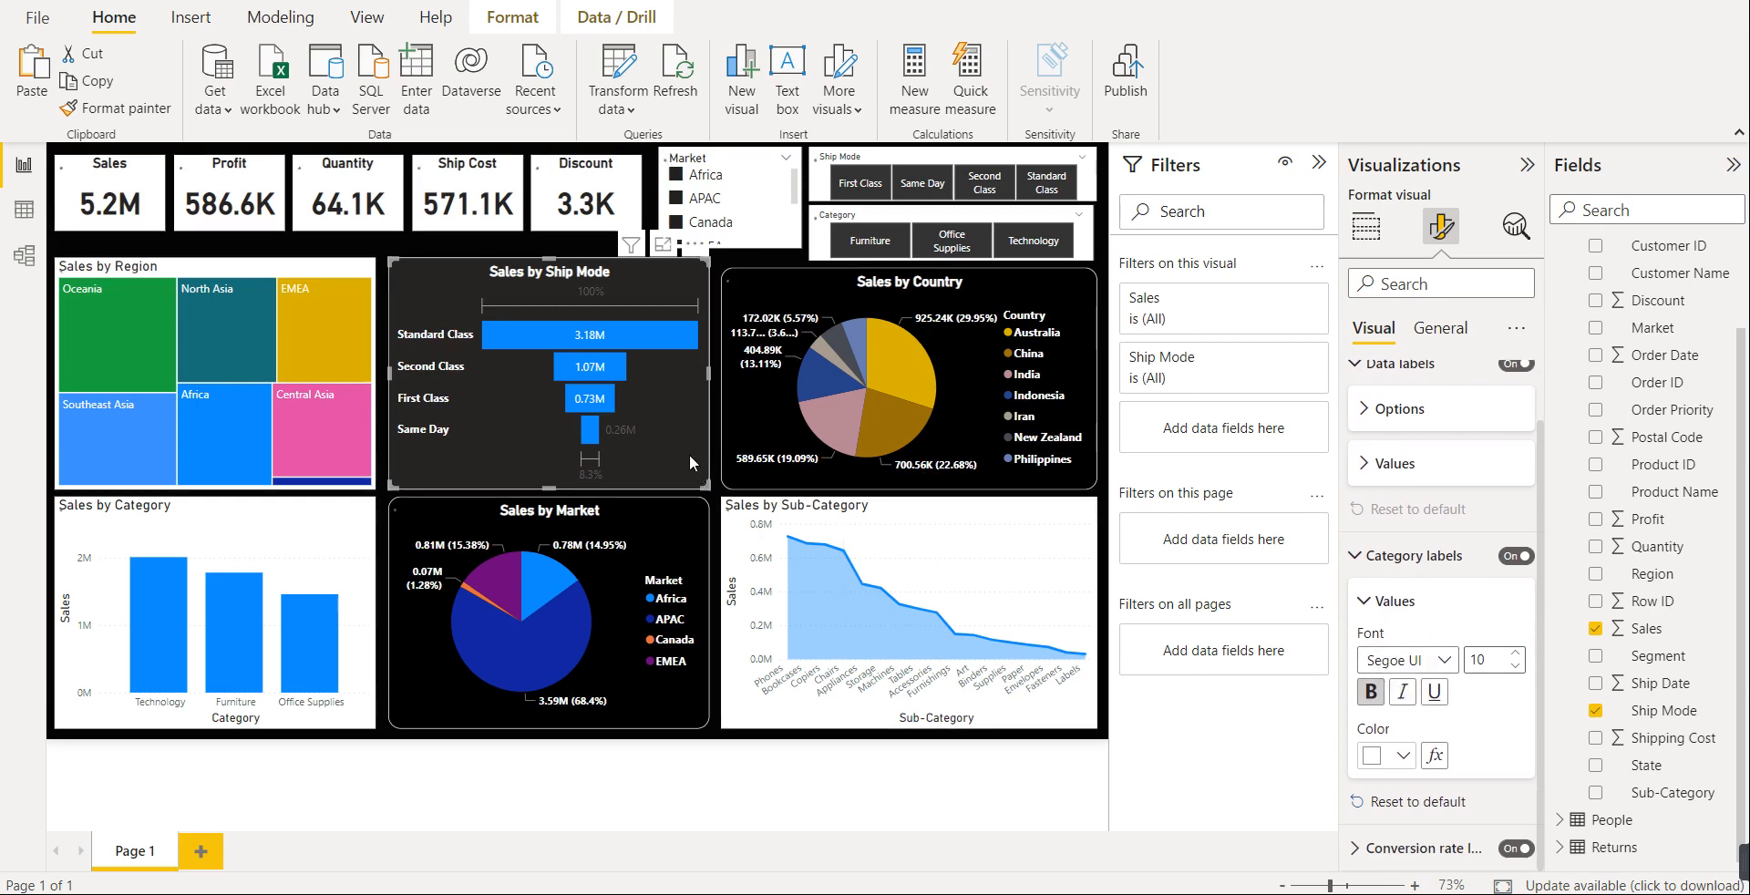
- Change the background color of the Sales by Ship Mode funnel chart to black
click(1438, 329)
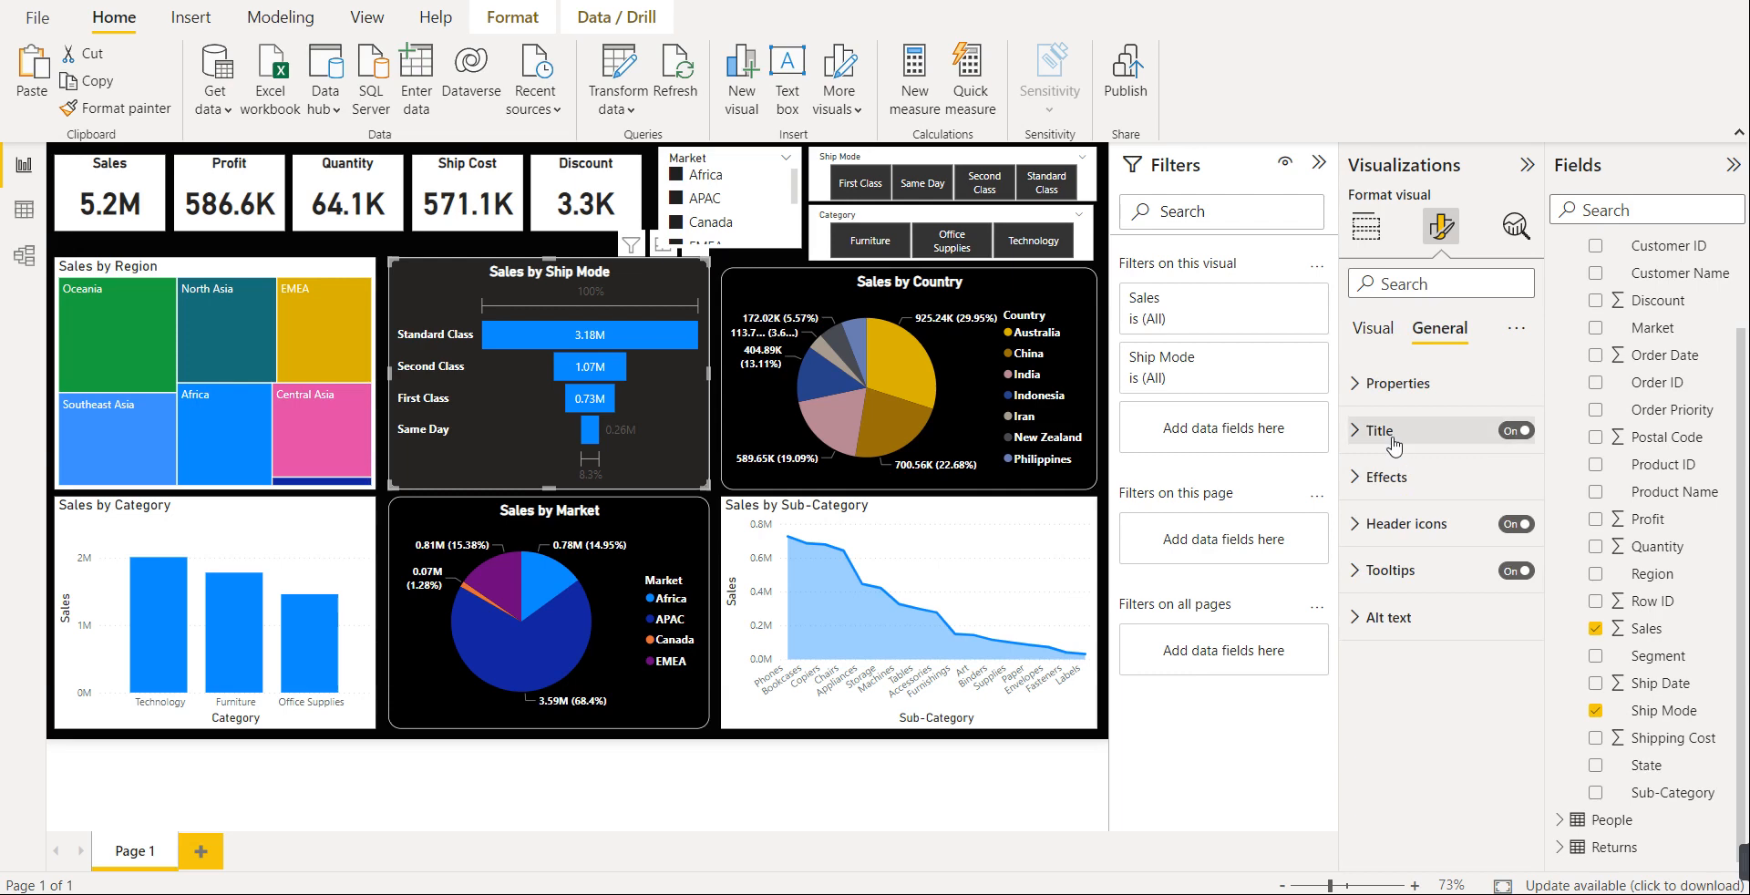
click(1394, 477)
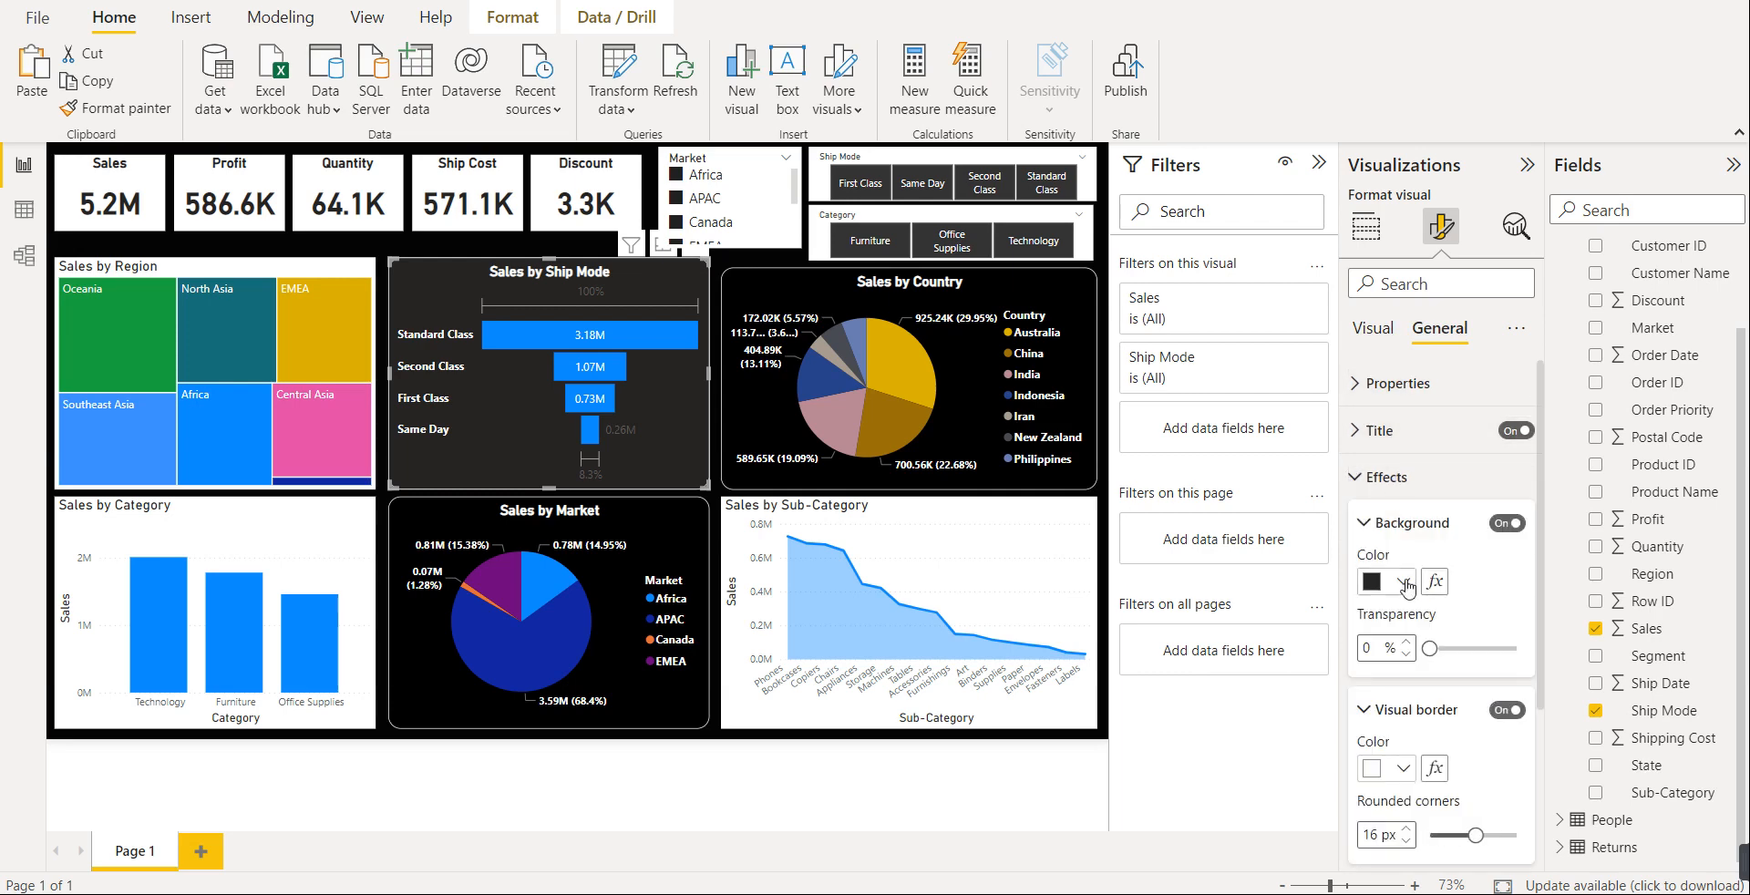
click(1403, 581)
click(1451, 484)
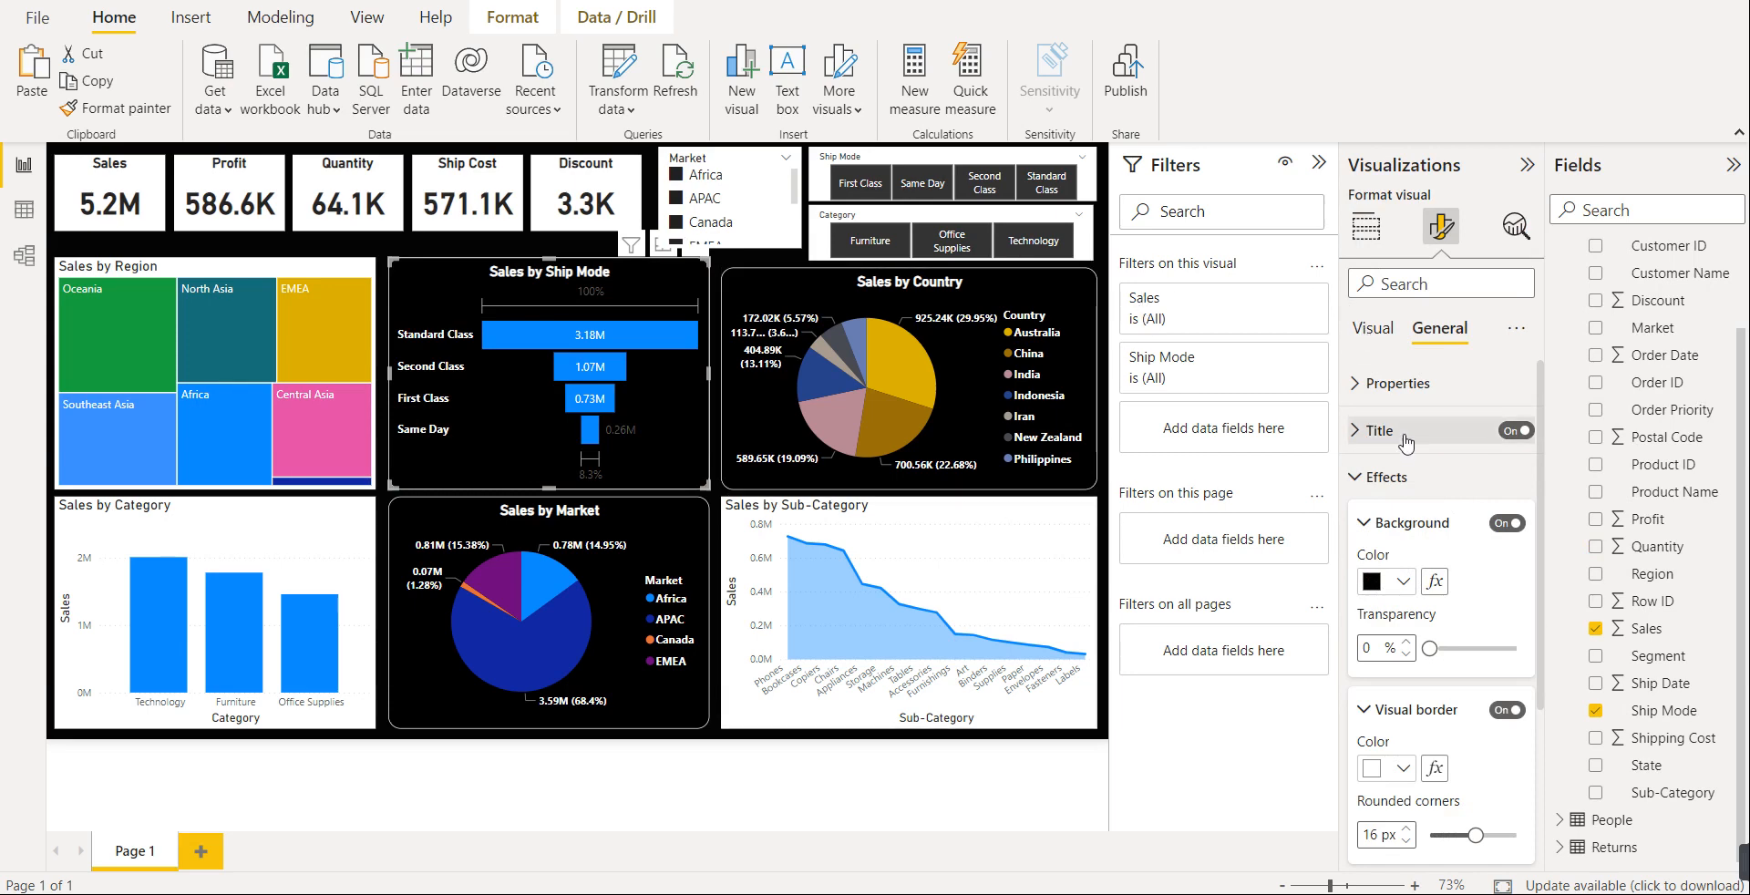
click(1403, 477)
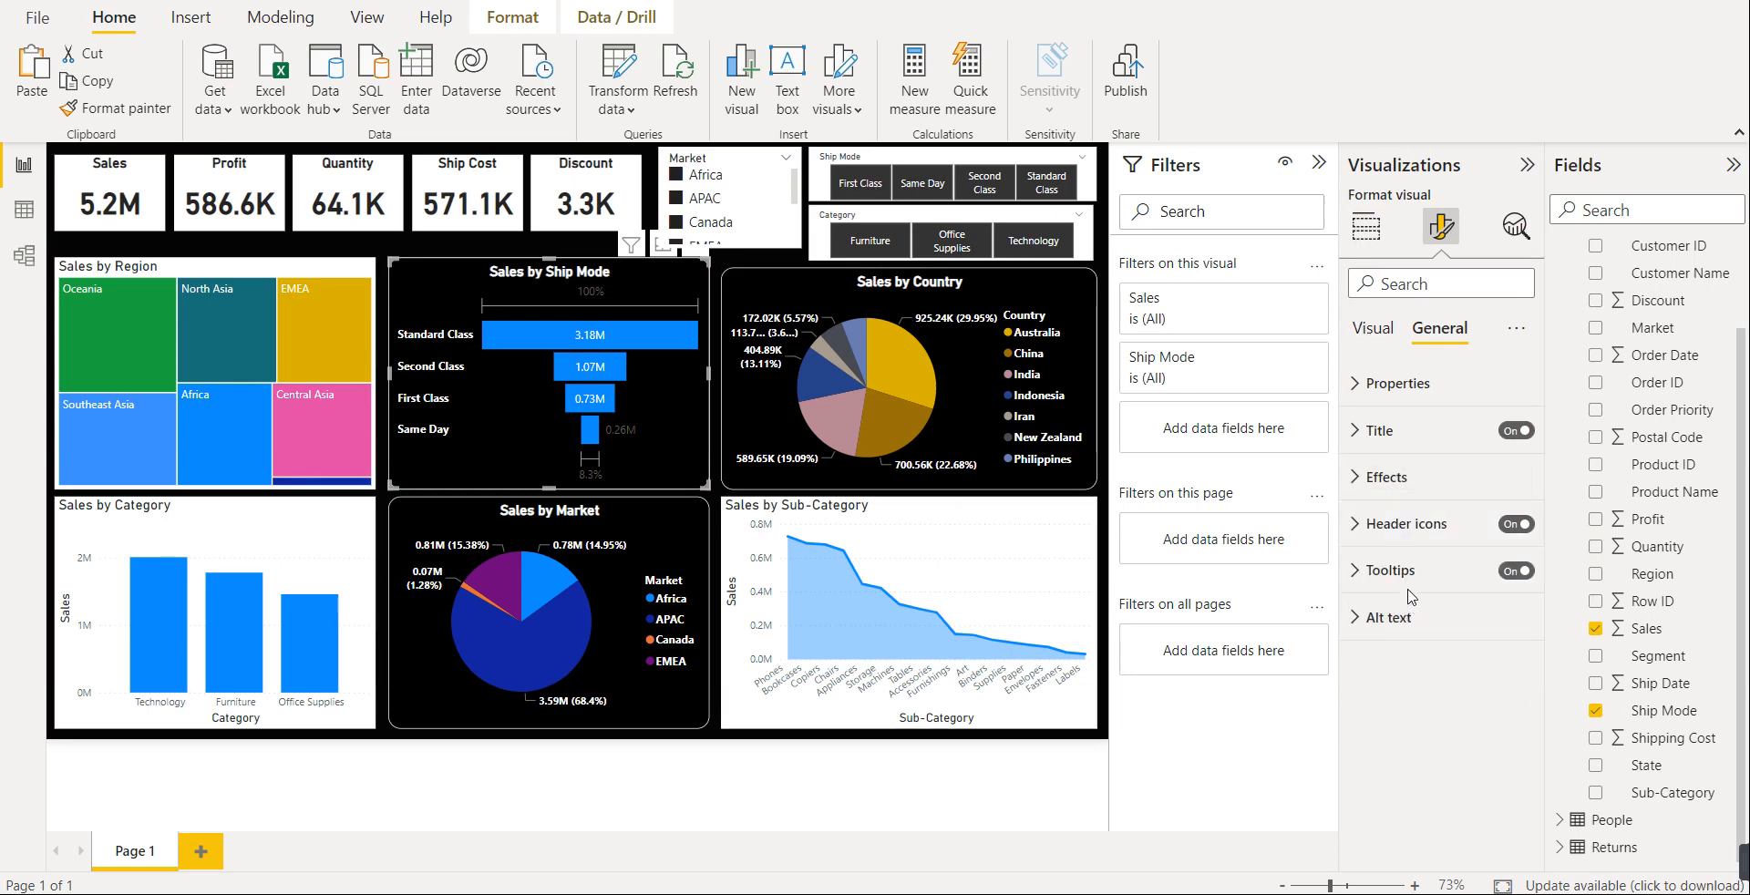
click(1390, 386)
scroll(1401, 729, down, 1)
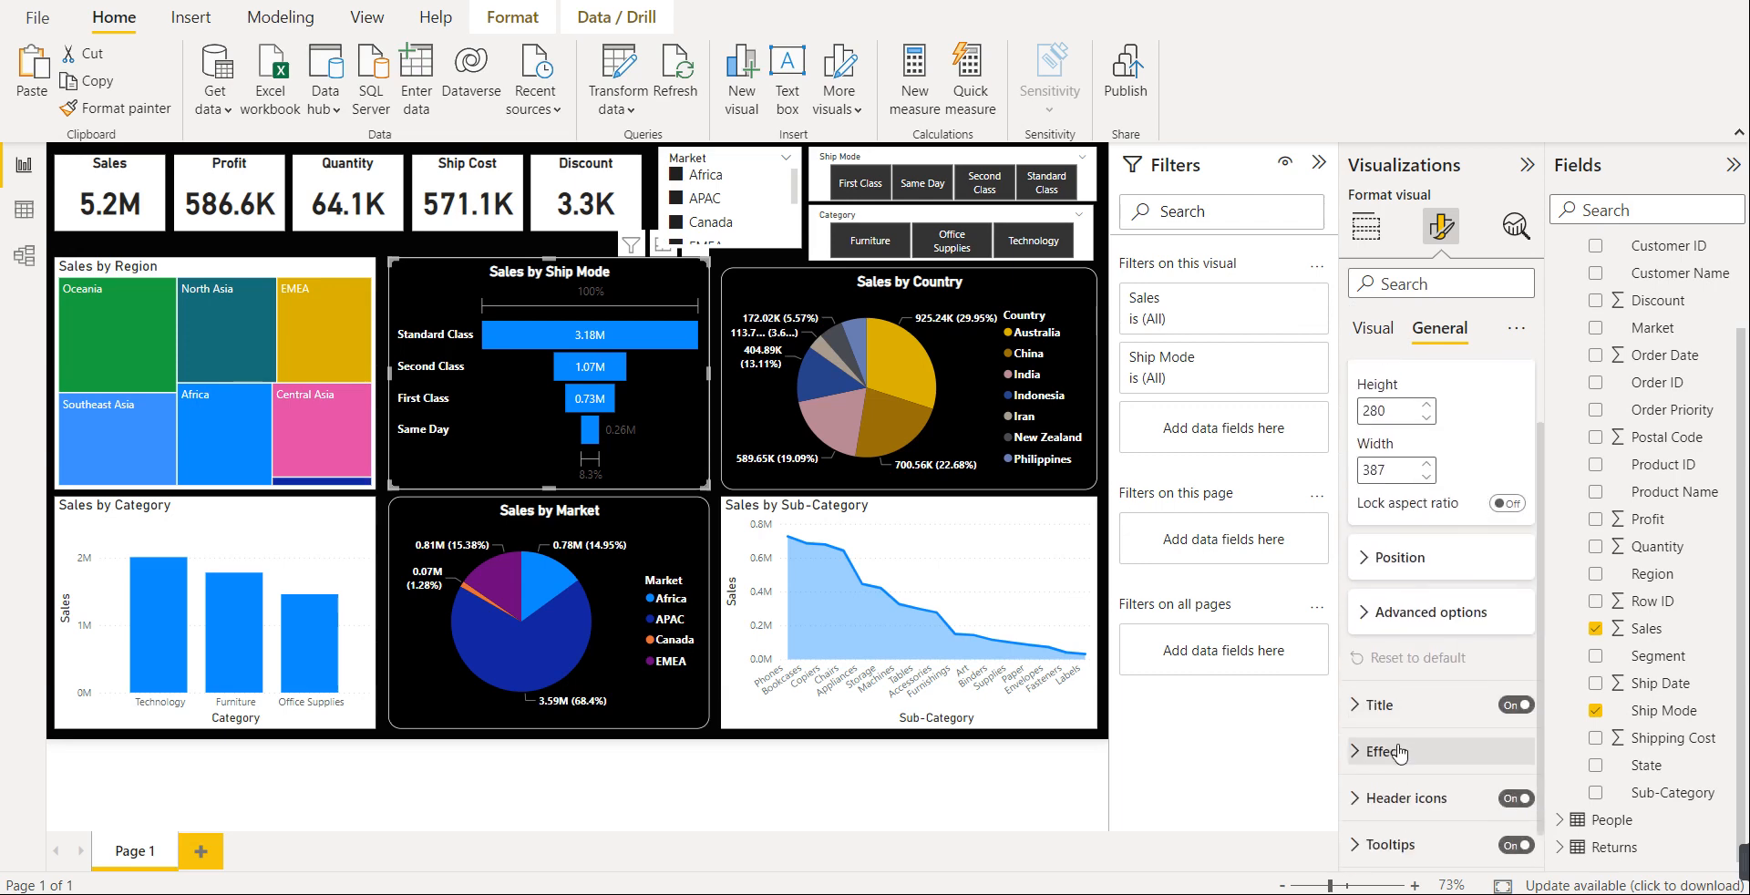
scroll(1400, 753, down, 1)
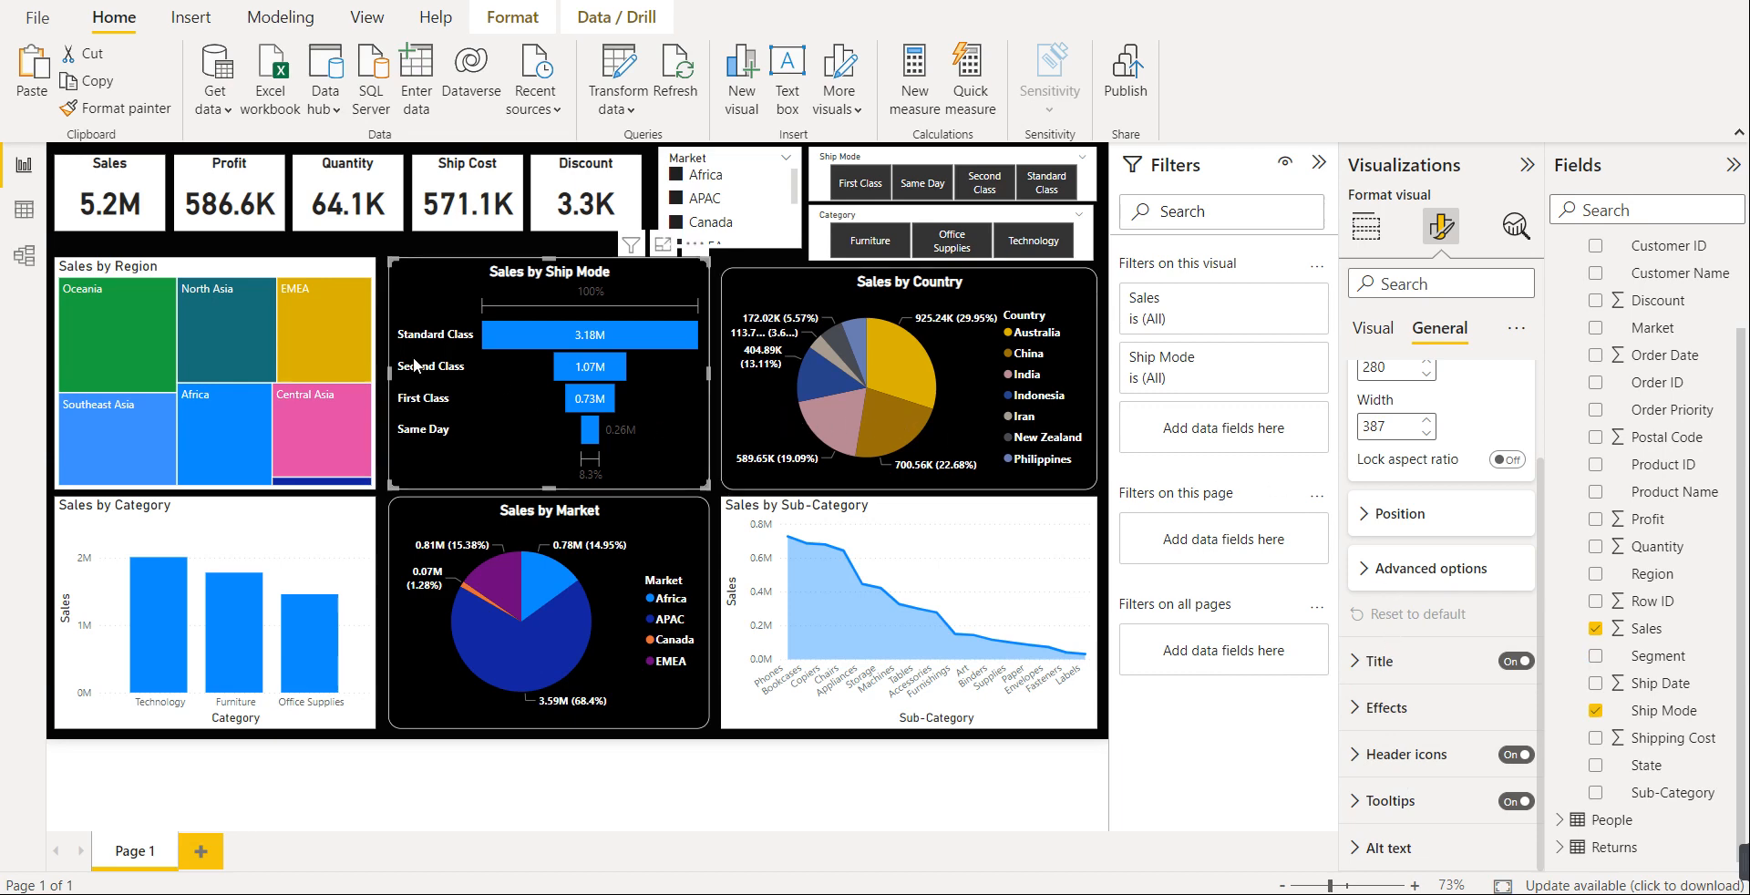
- Set the background color of the Sales by Category column chart to black
click(321, 539)
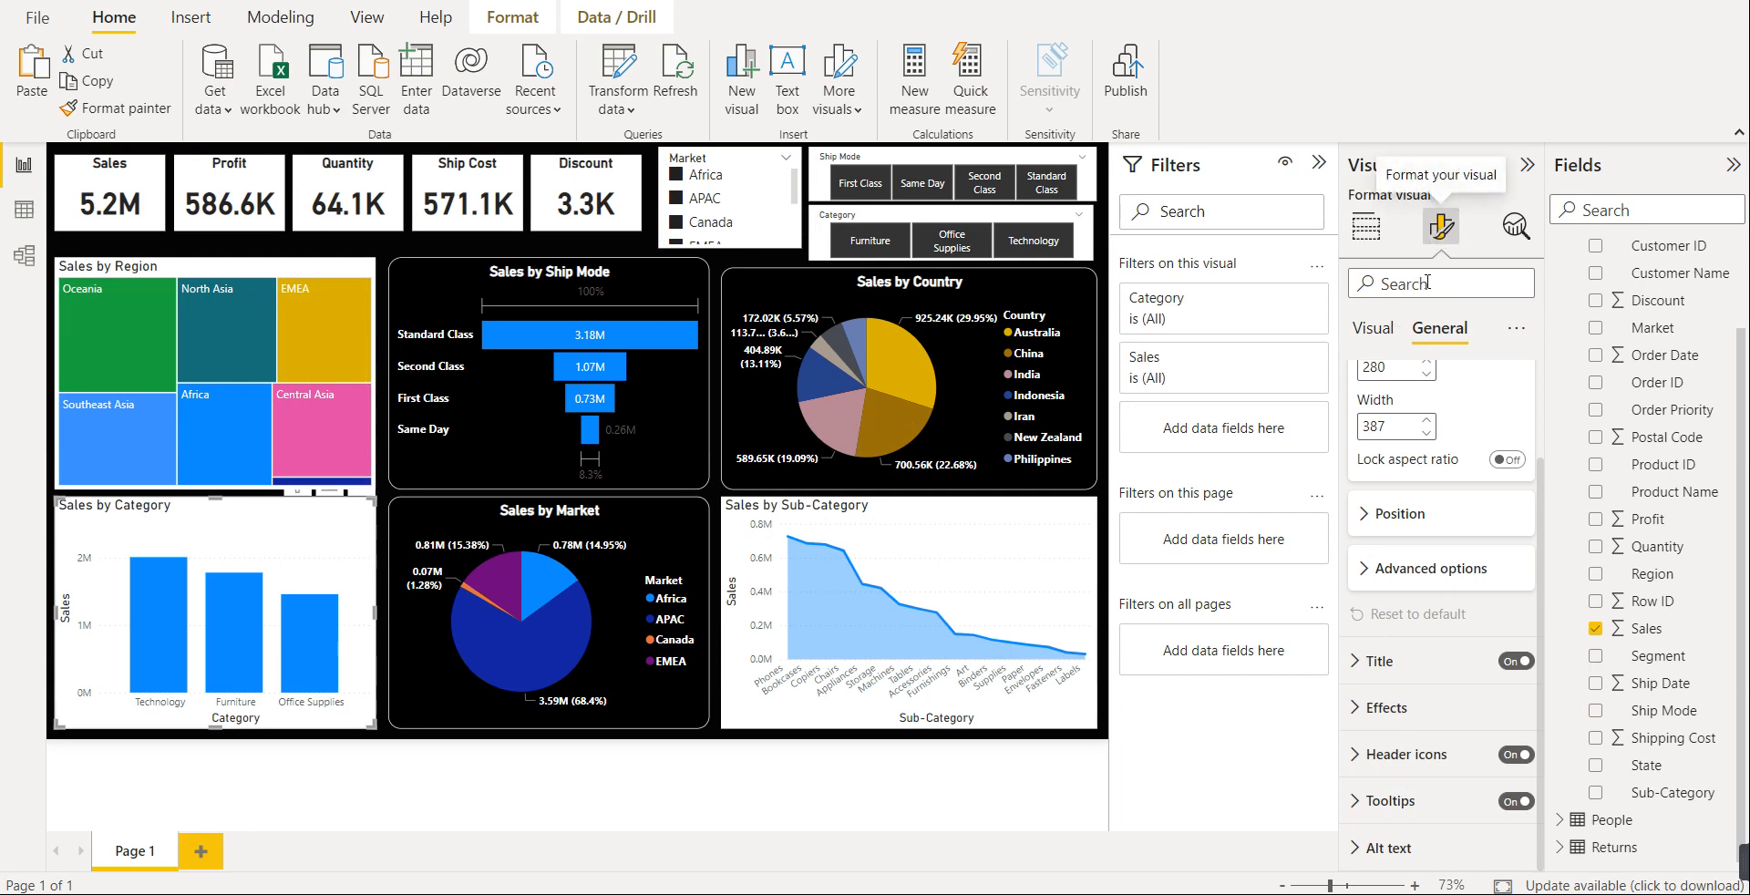
scroll(1413, 465, up, 1)
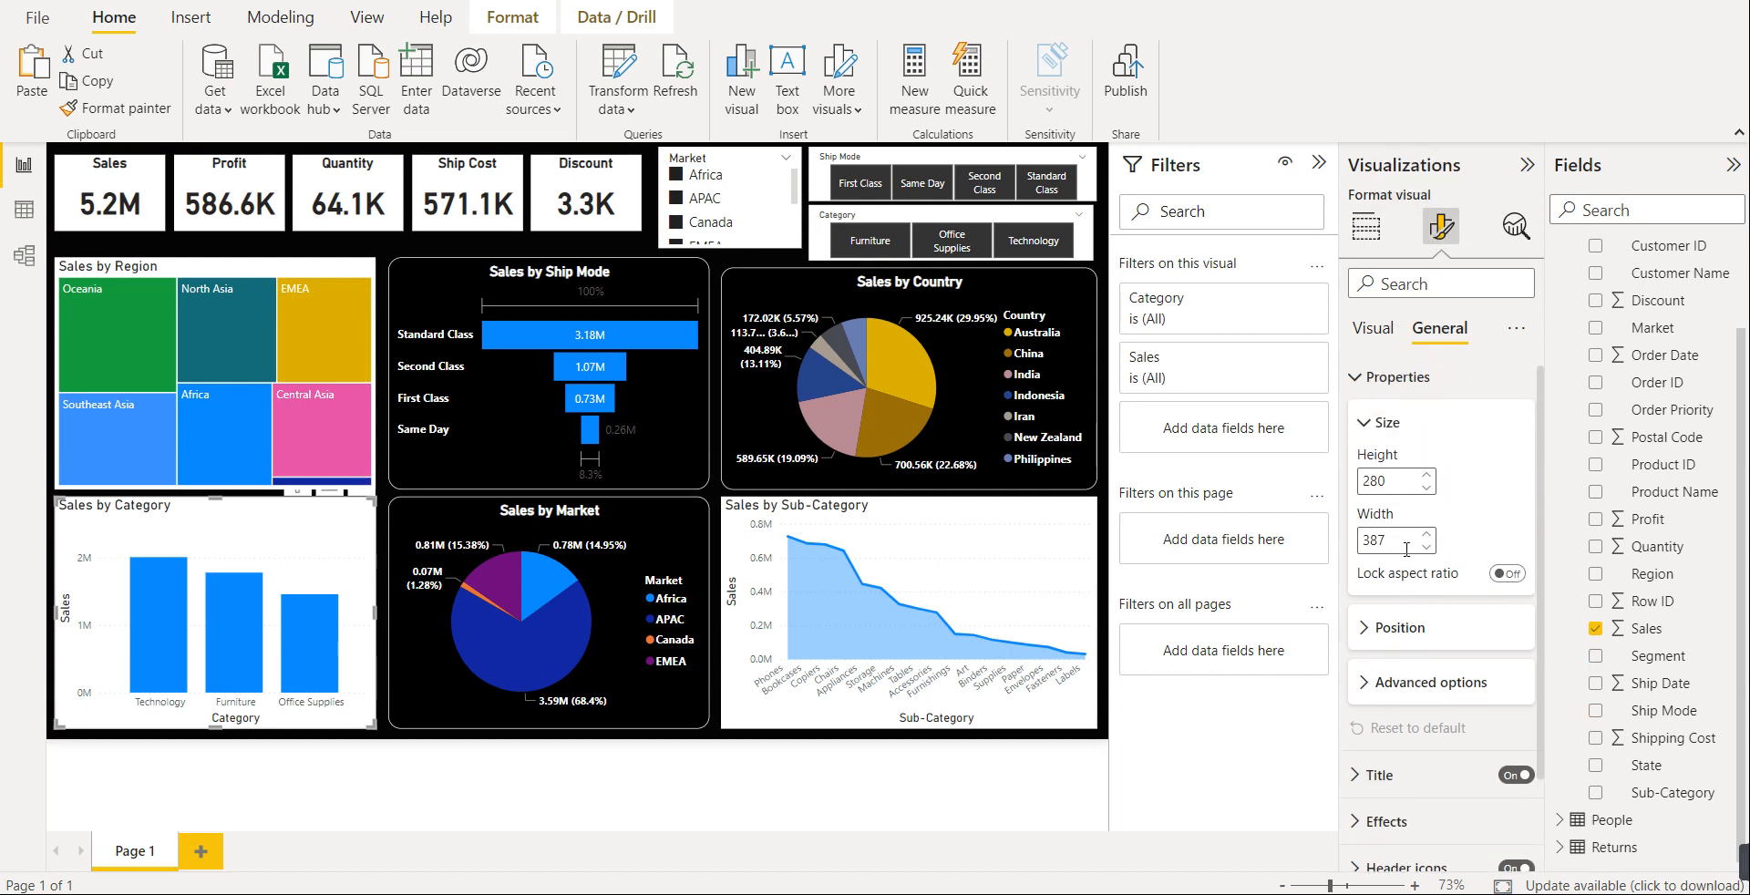
click(1381, 336)
click(1440, 339)
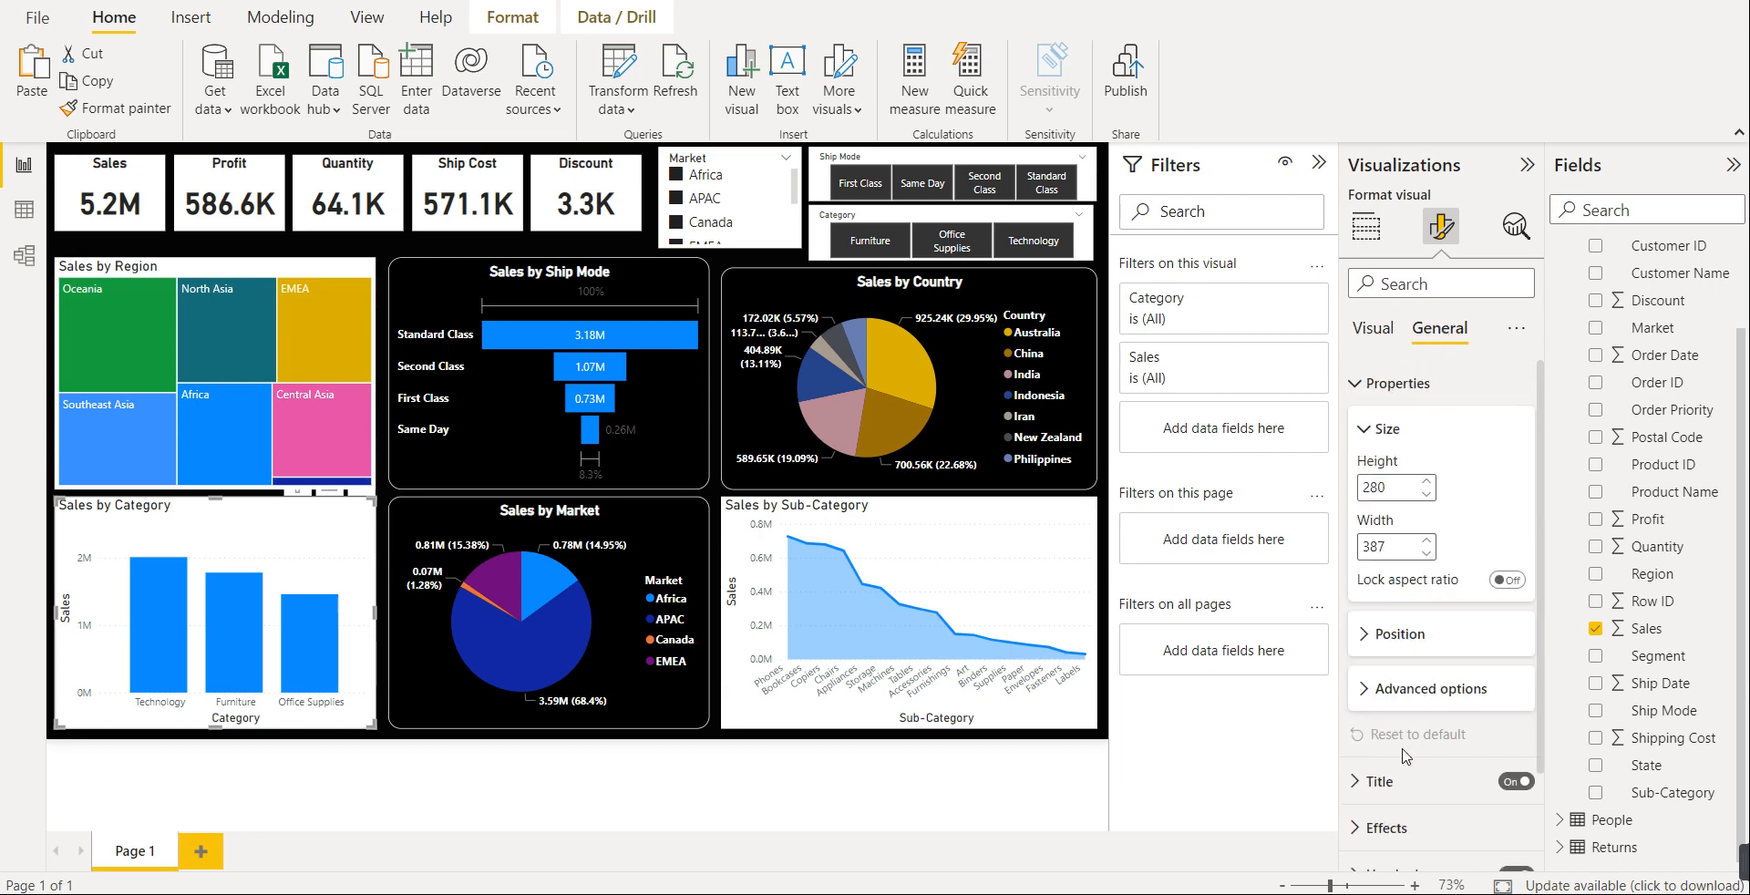
click(1419, 822)
scroll(1418, 729, down, 2)
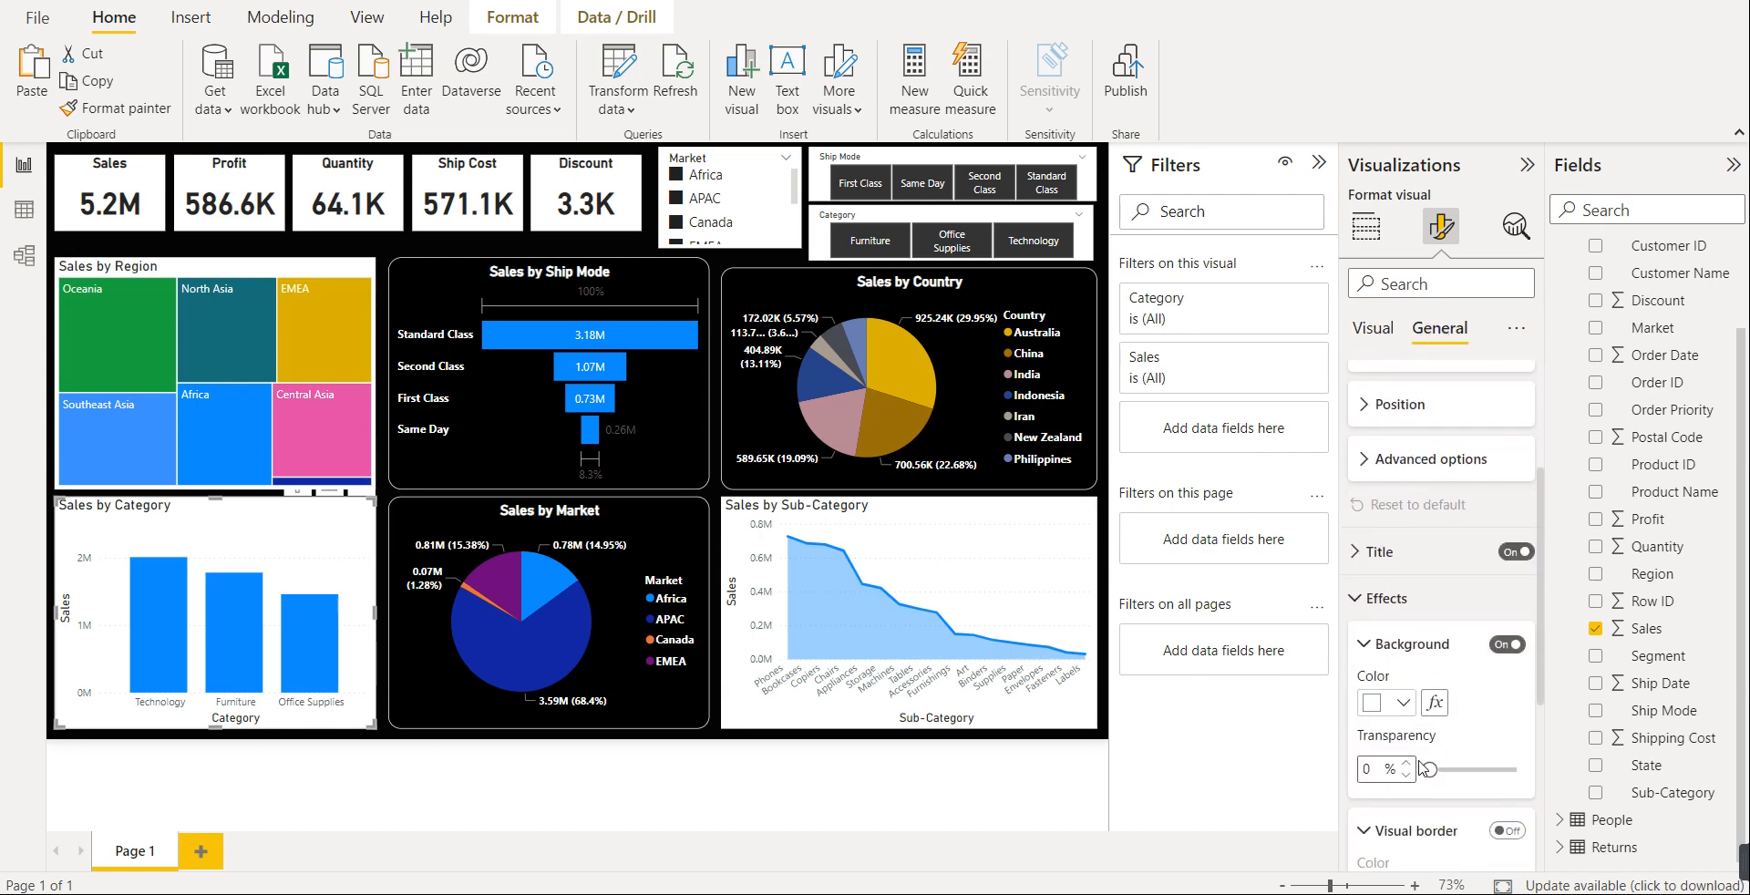
click(1404, 703)
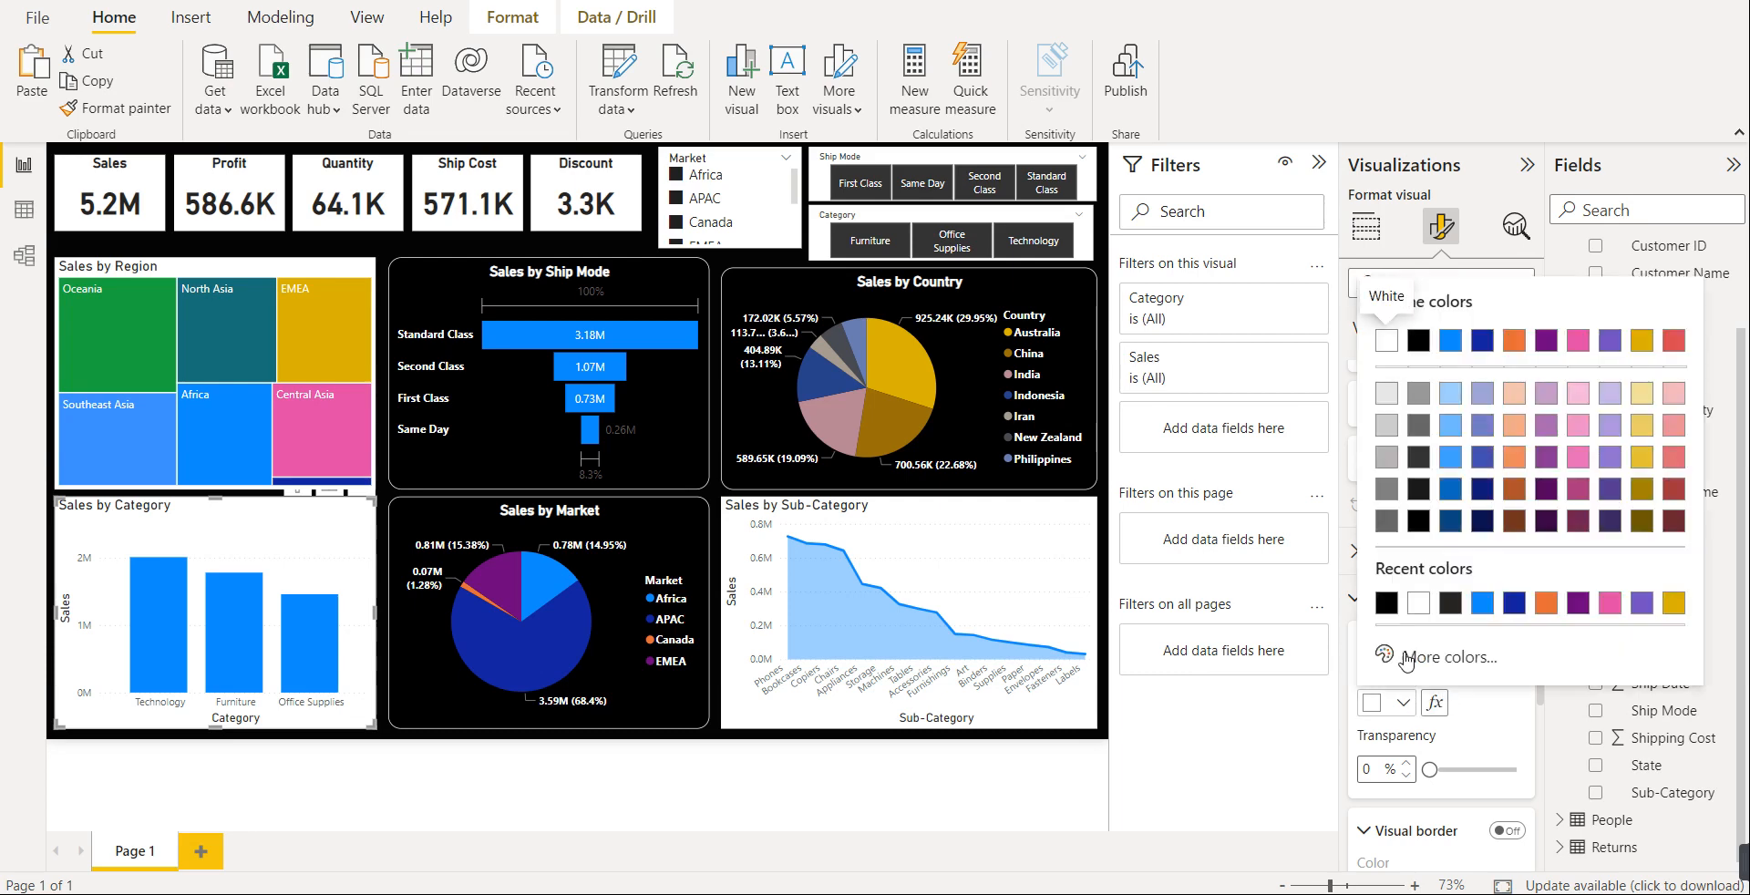
click(1384, 603)
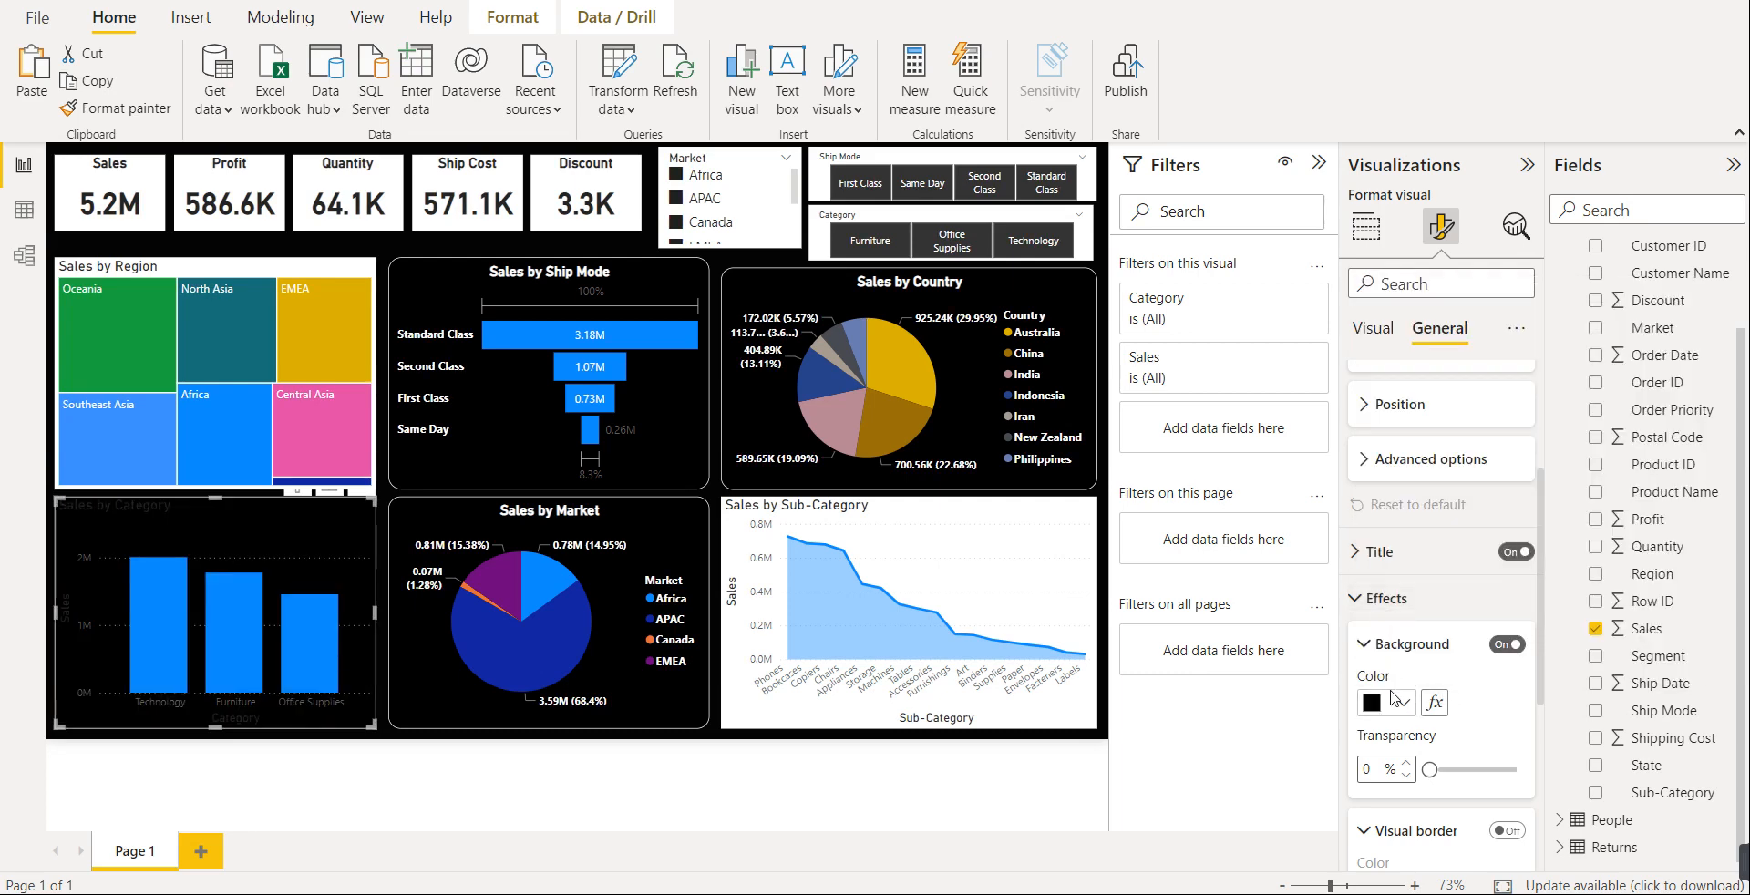
- Turn on a white visual border with 15 px rounded corners for the Sales by Category column chart
scroll(1456, 811, down, 2)
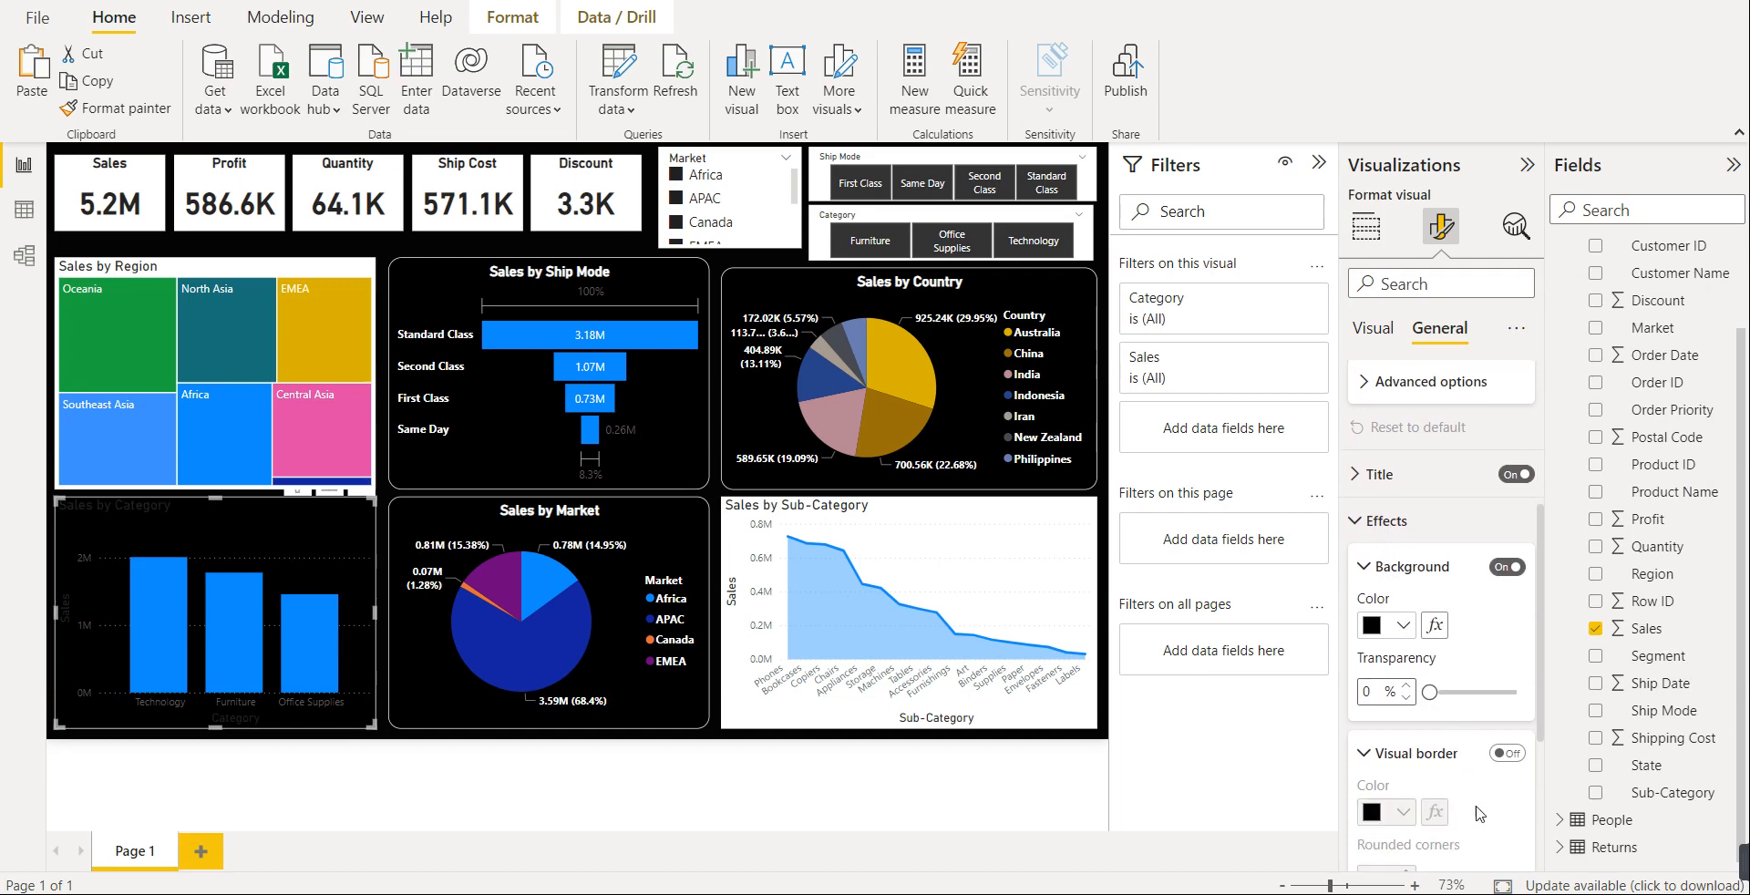
click(1507, 677)
click(1405, 736)
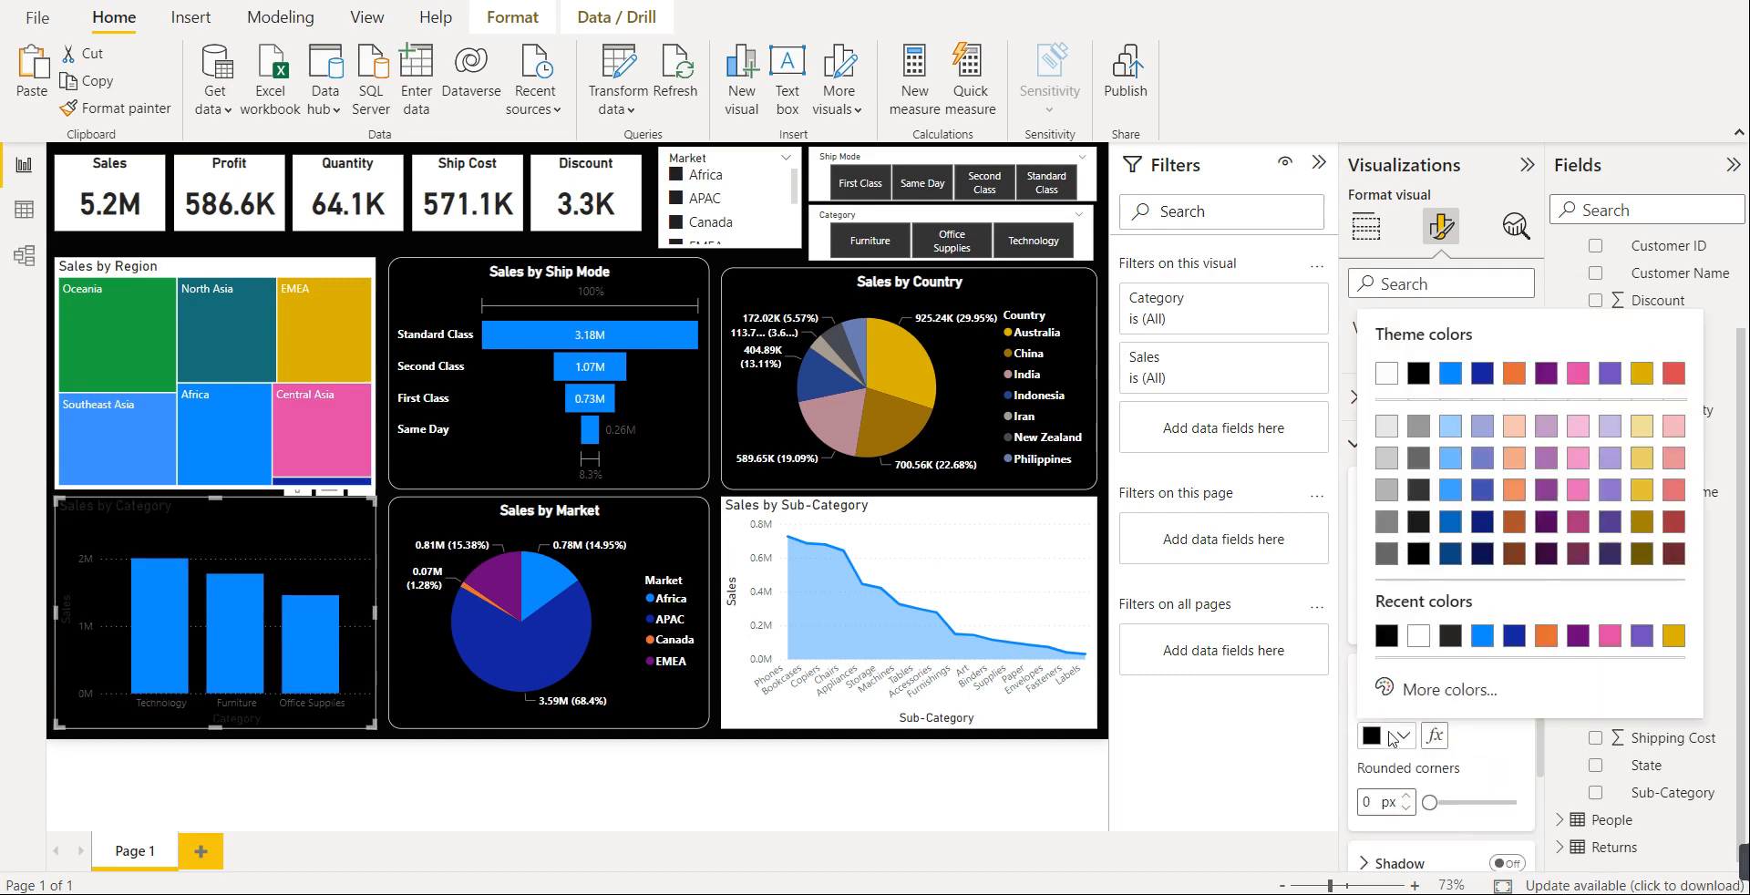
click(1424, 649)
drag(1428, 801, 1473, 802)
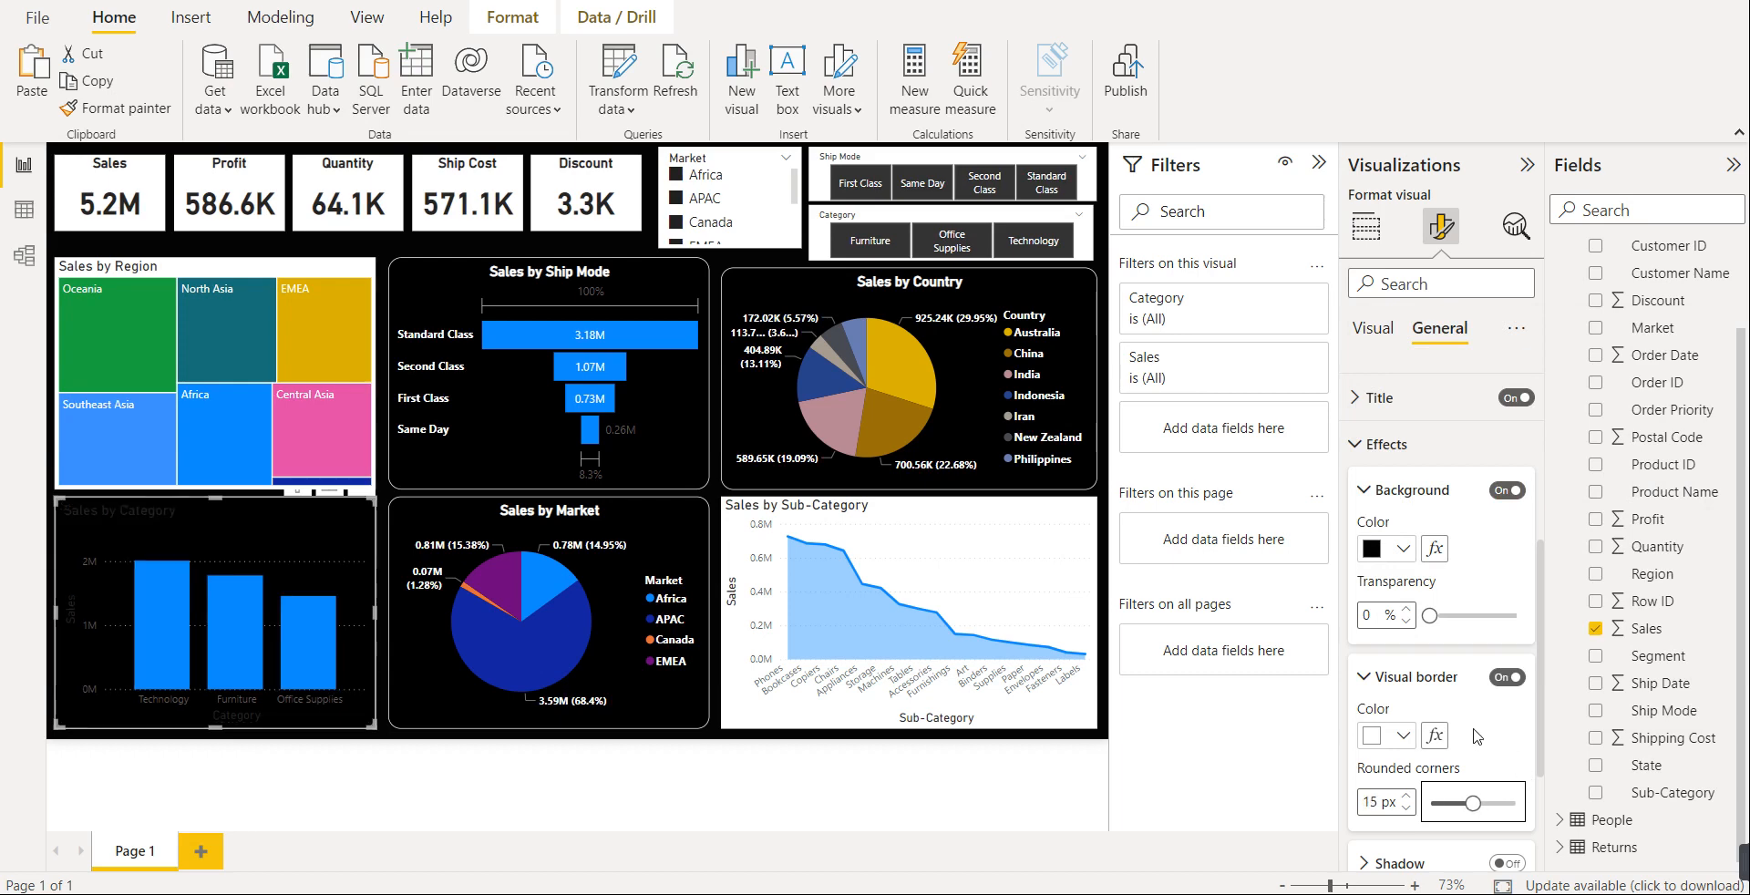
- Make the X-axis title of the Sales by Category chart bold and white
click(1374, 328)
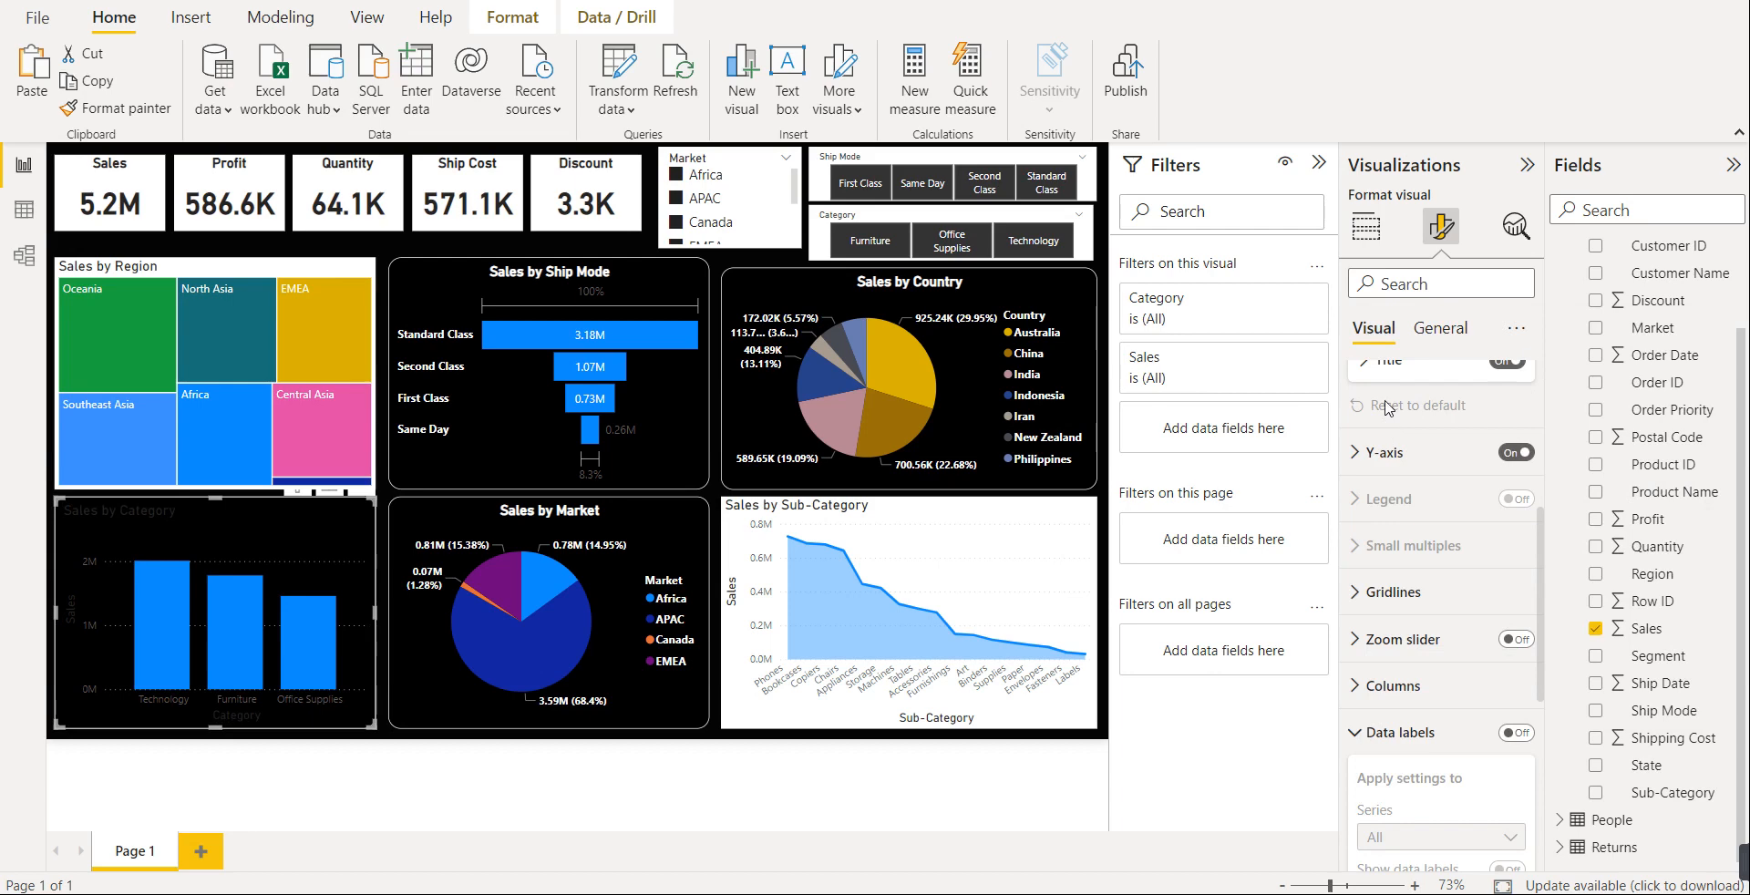
click(1385, 372)
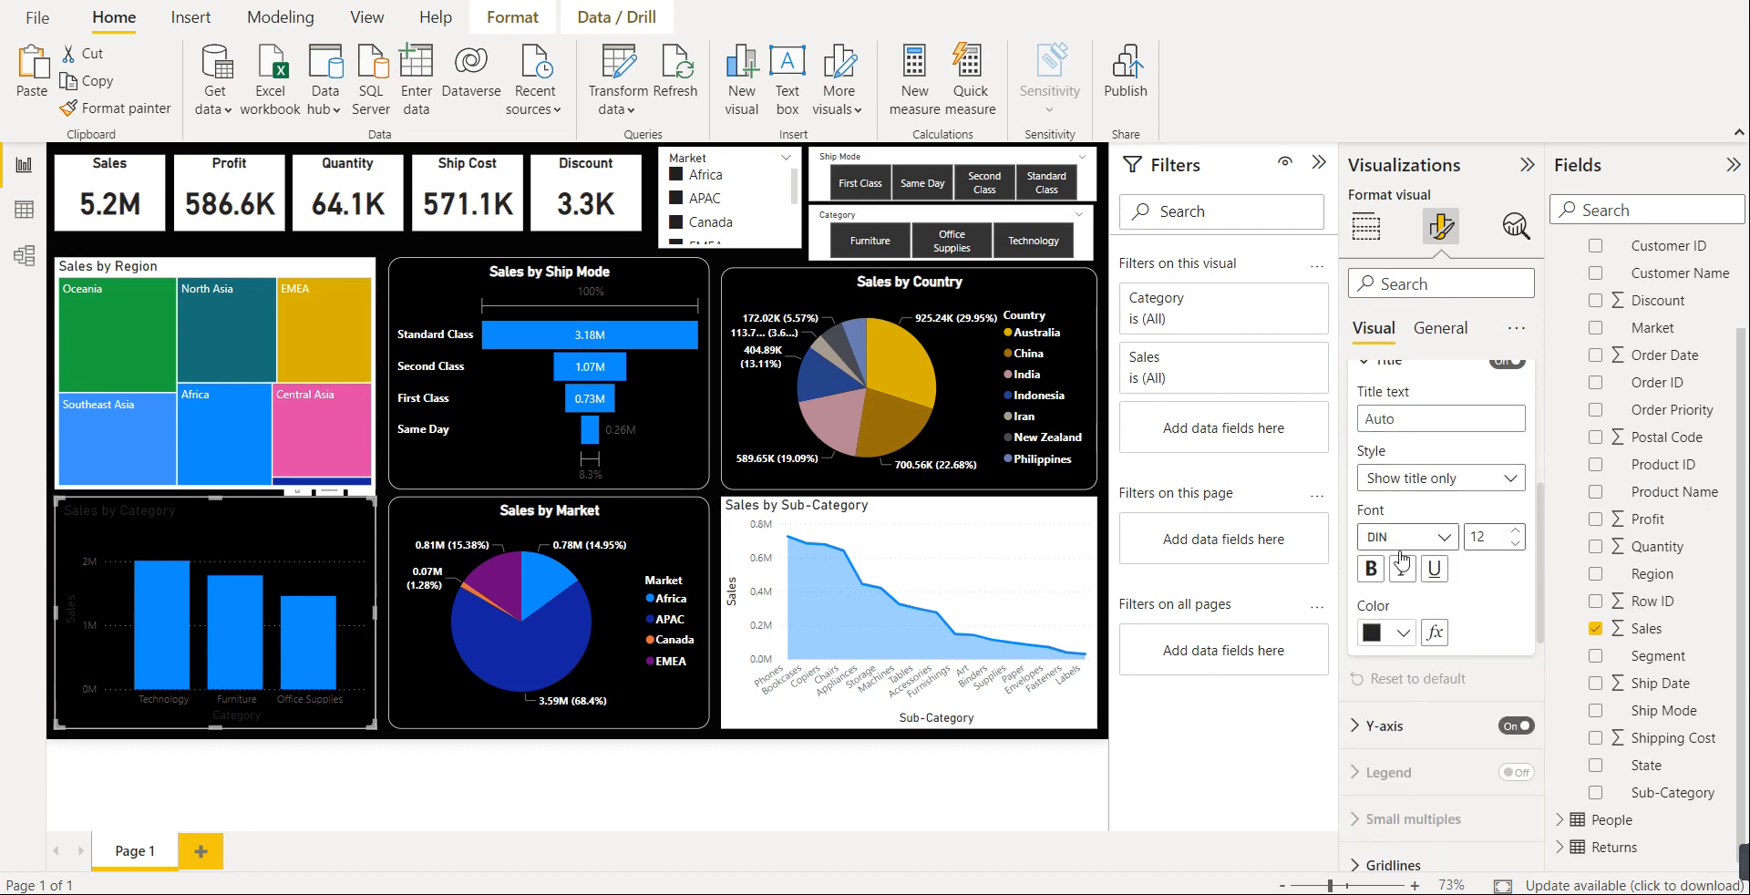
click(1401, 638)
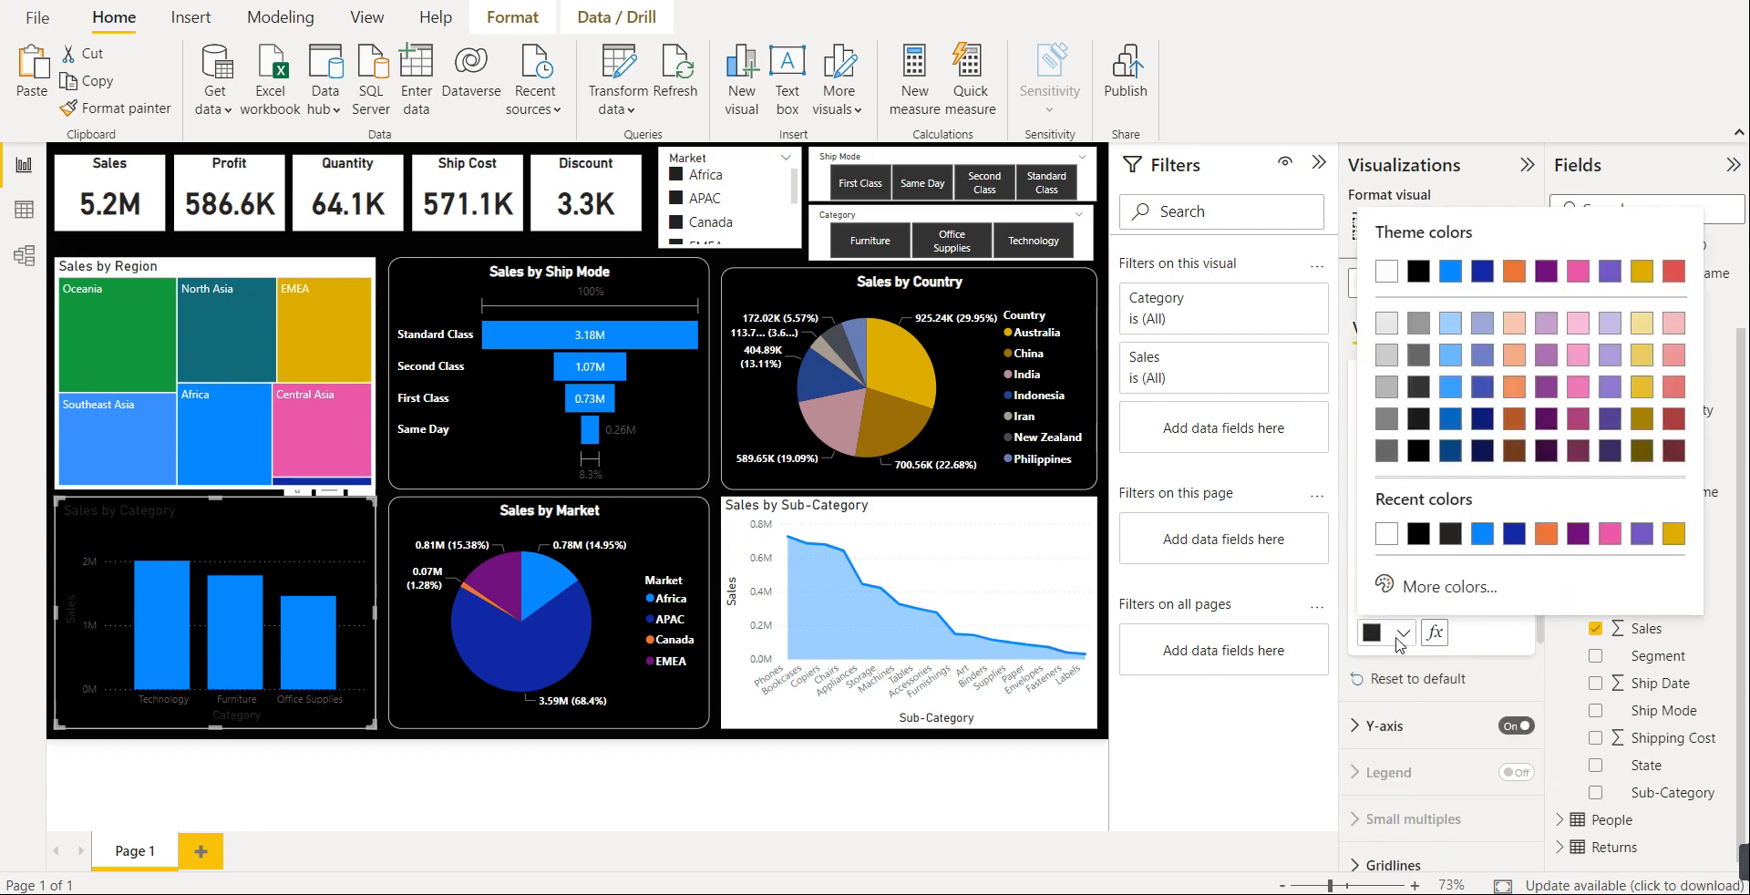
click(1386, 537)
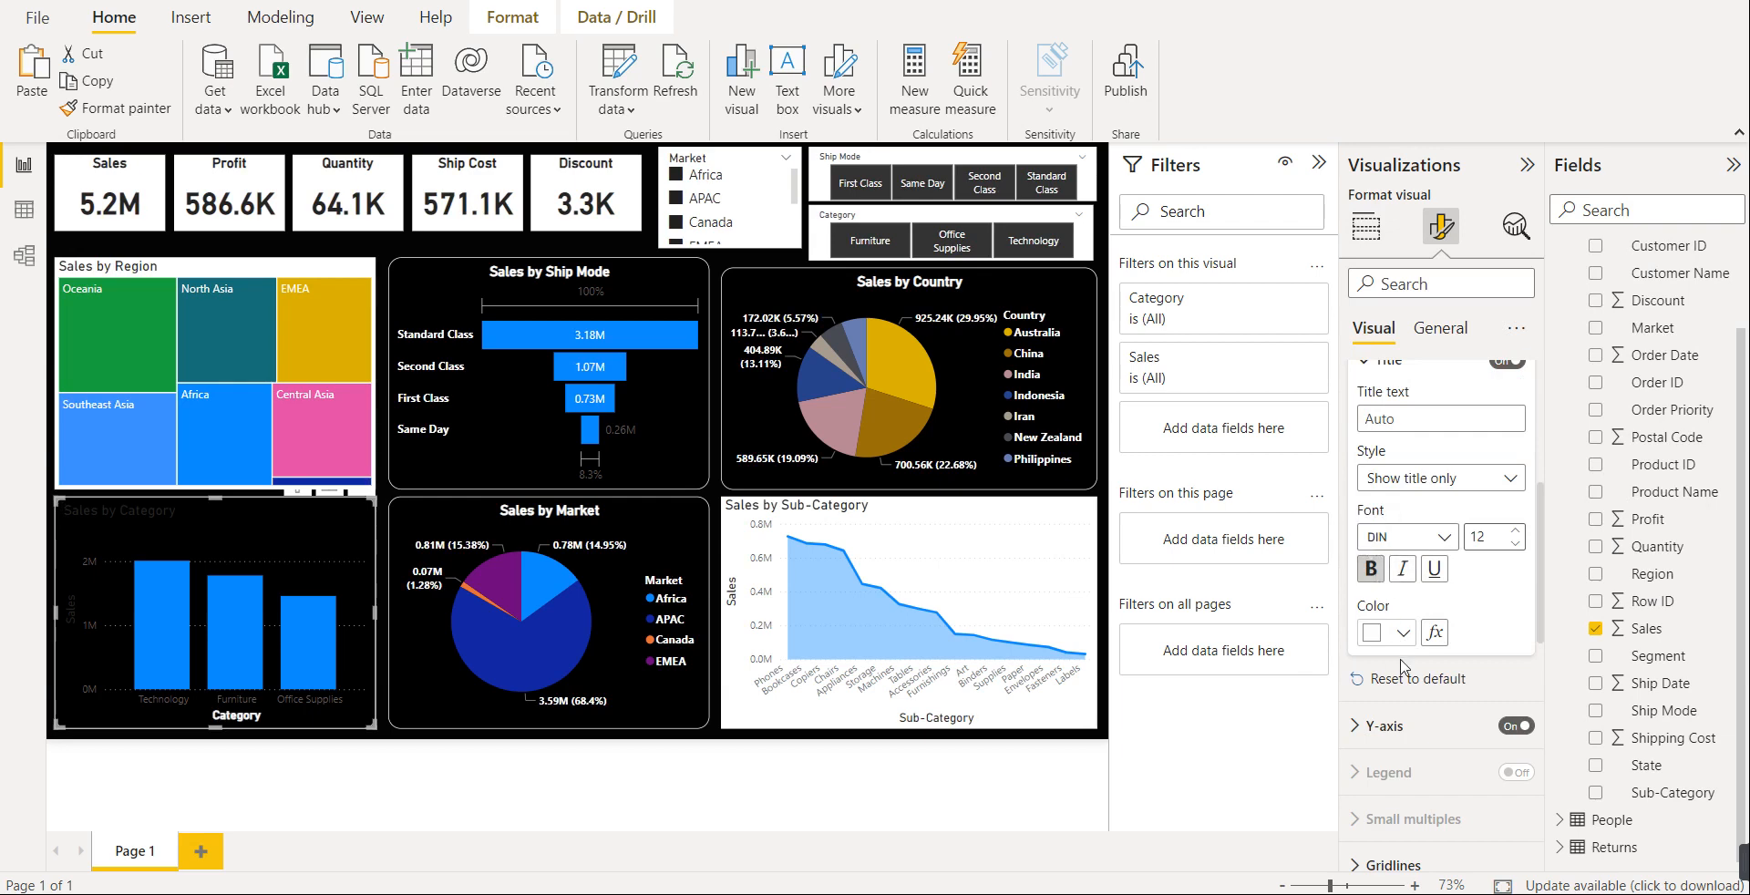
- Make the Y-axis values of the Sales by Category chart bold and white
click(1408, 725)
scroll(1406, 752, down, 3)
scroll(1406, 752, down, 5)
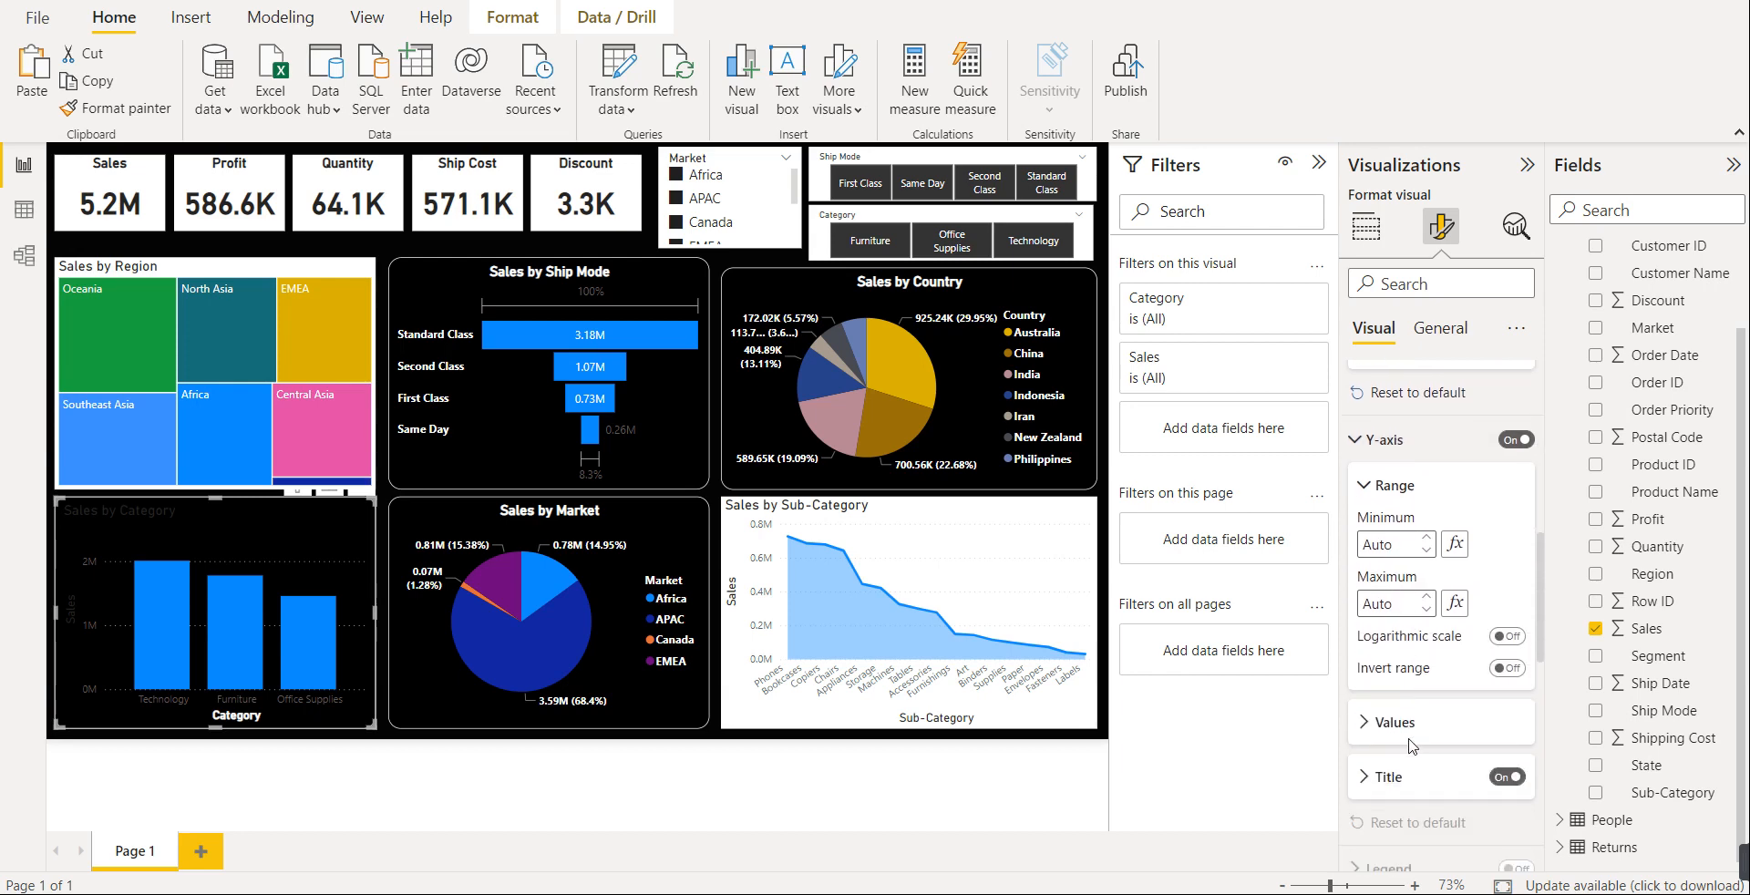
click(1401, 638)
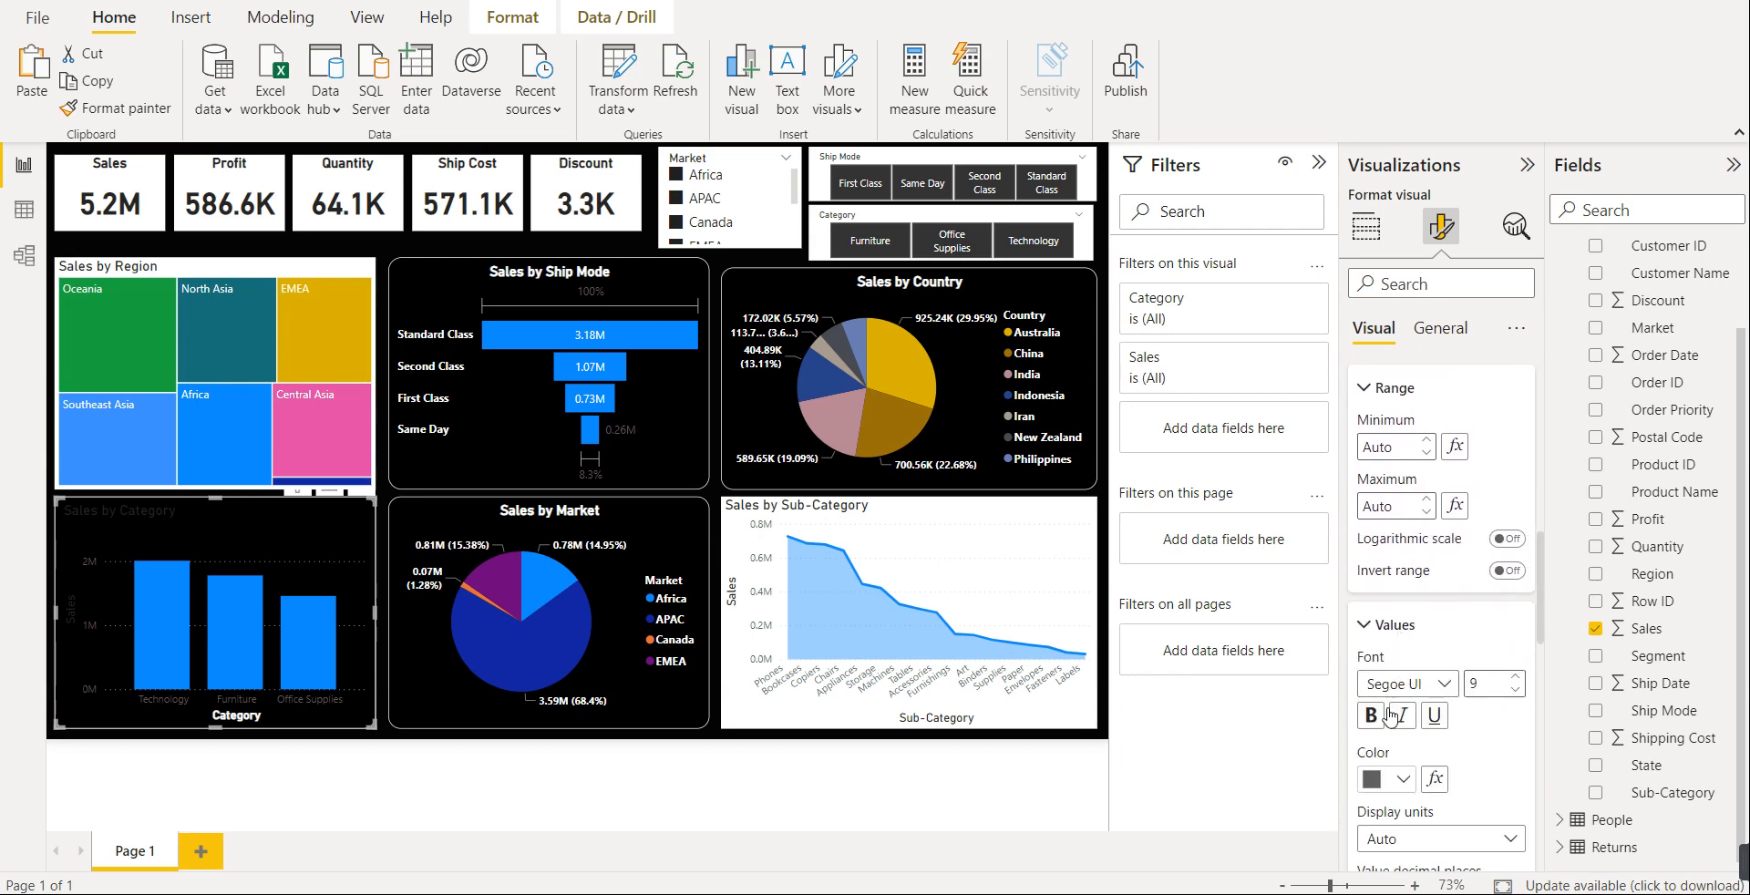
click(1392, 779)
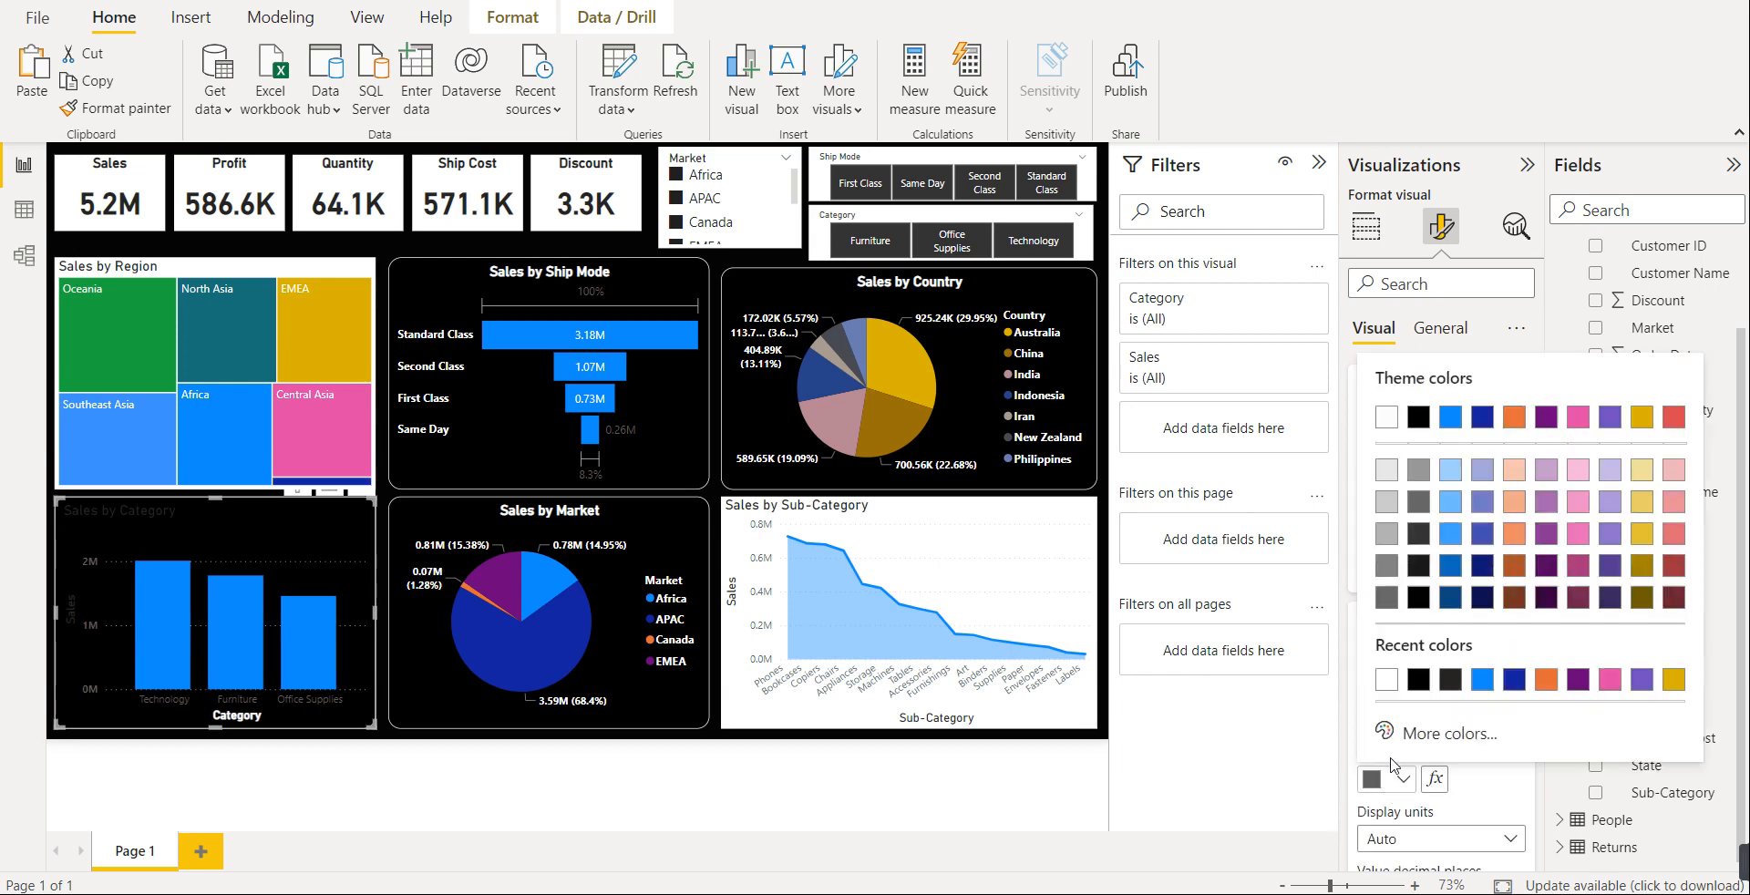
click(1386, 695)
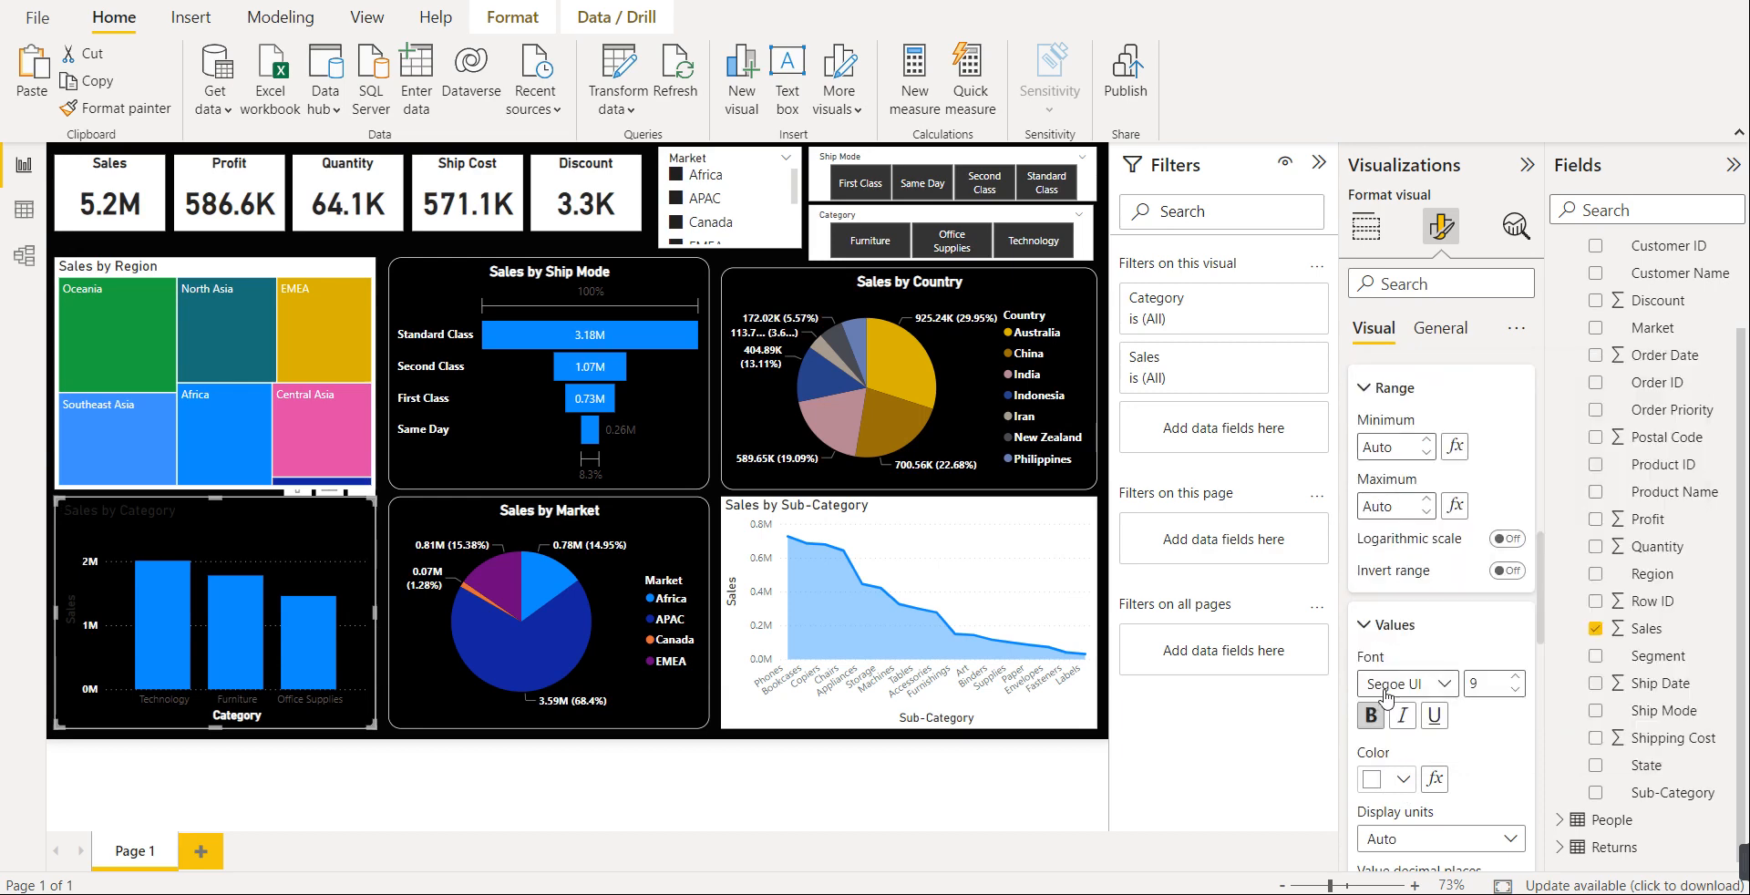
- Make the X-axis values of the Sales by Category chart bold and white
scroll(1386, 638, up, 3)
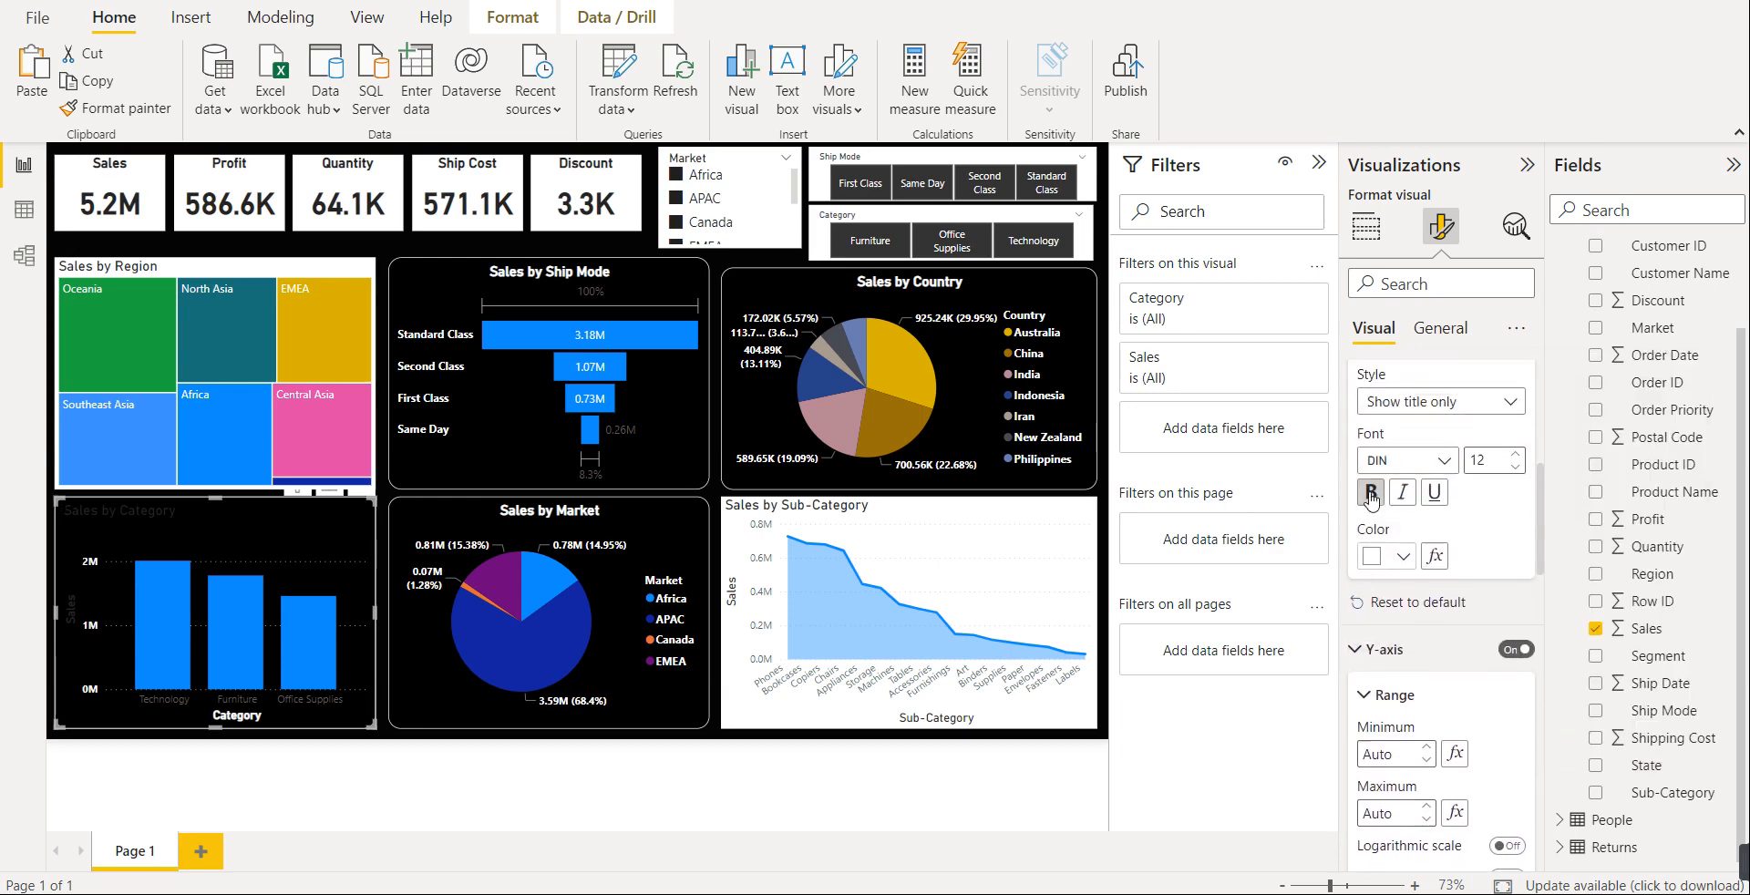
scroll(1371, 490, up, 3)
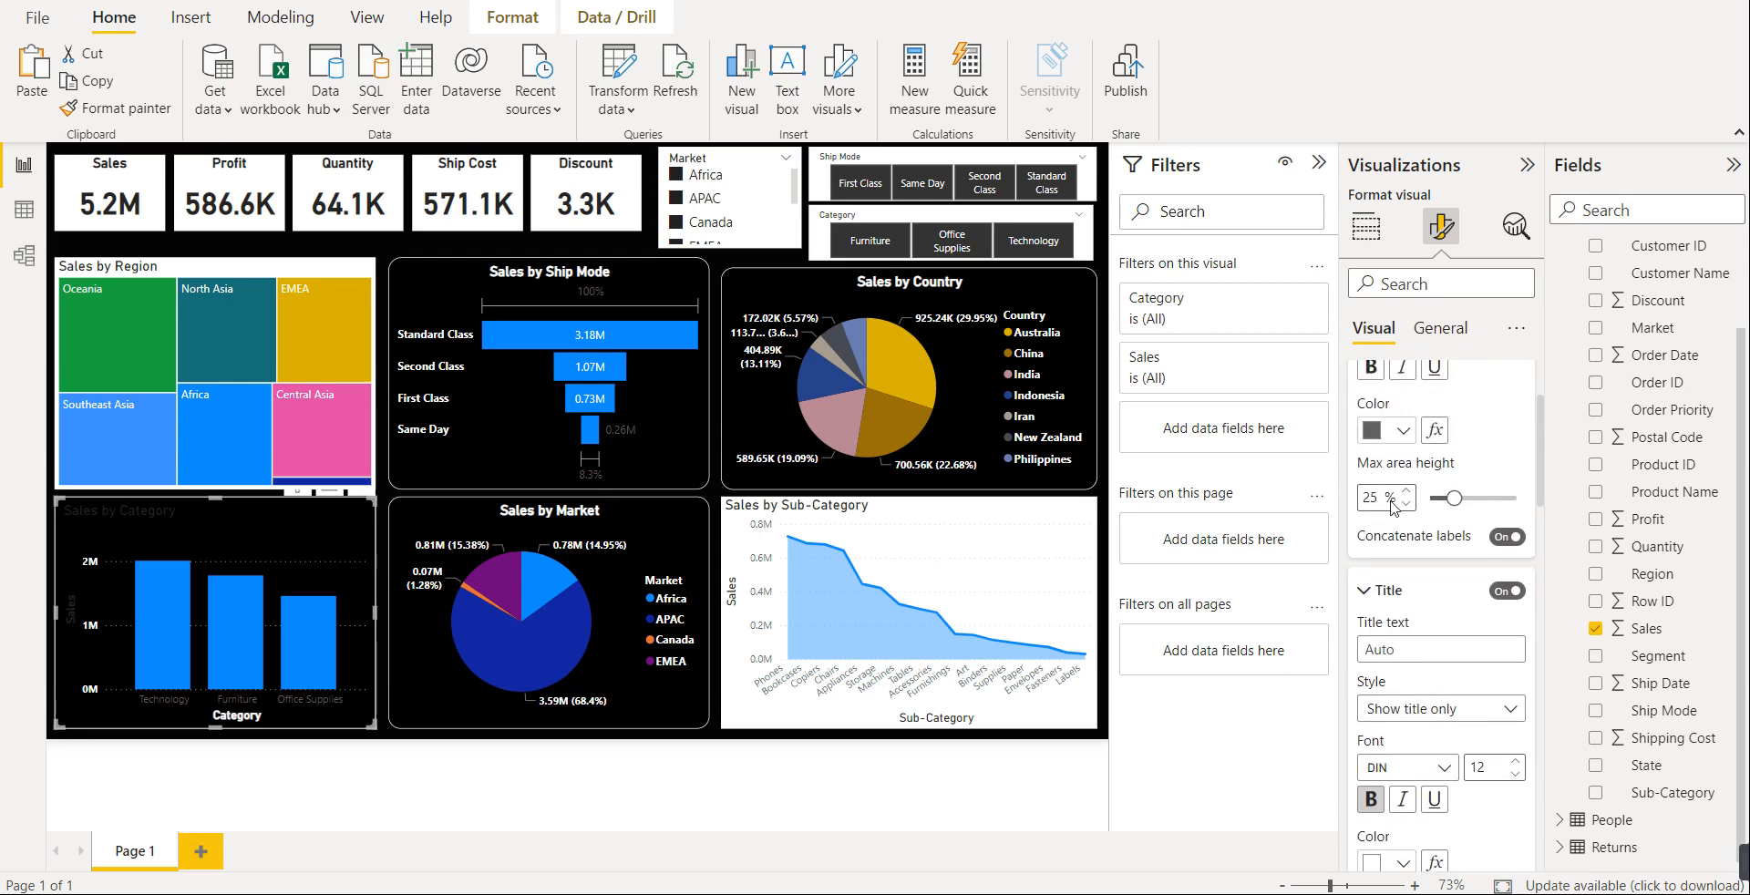
scroll(1401, 571, up, 1)
scroll(1401, 571, down, 2)
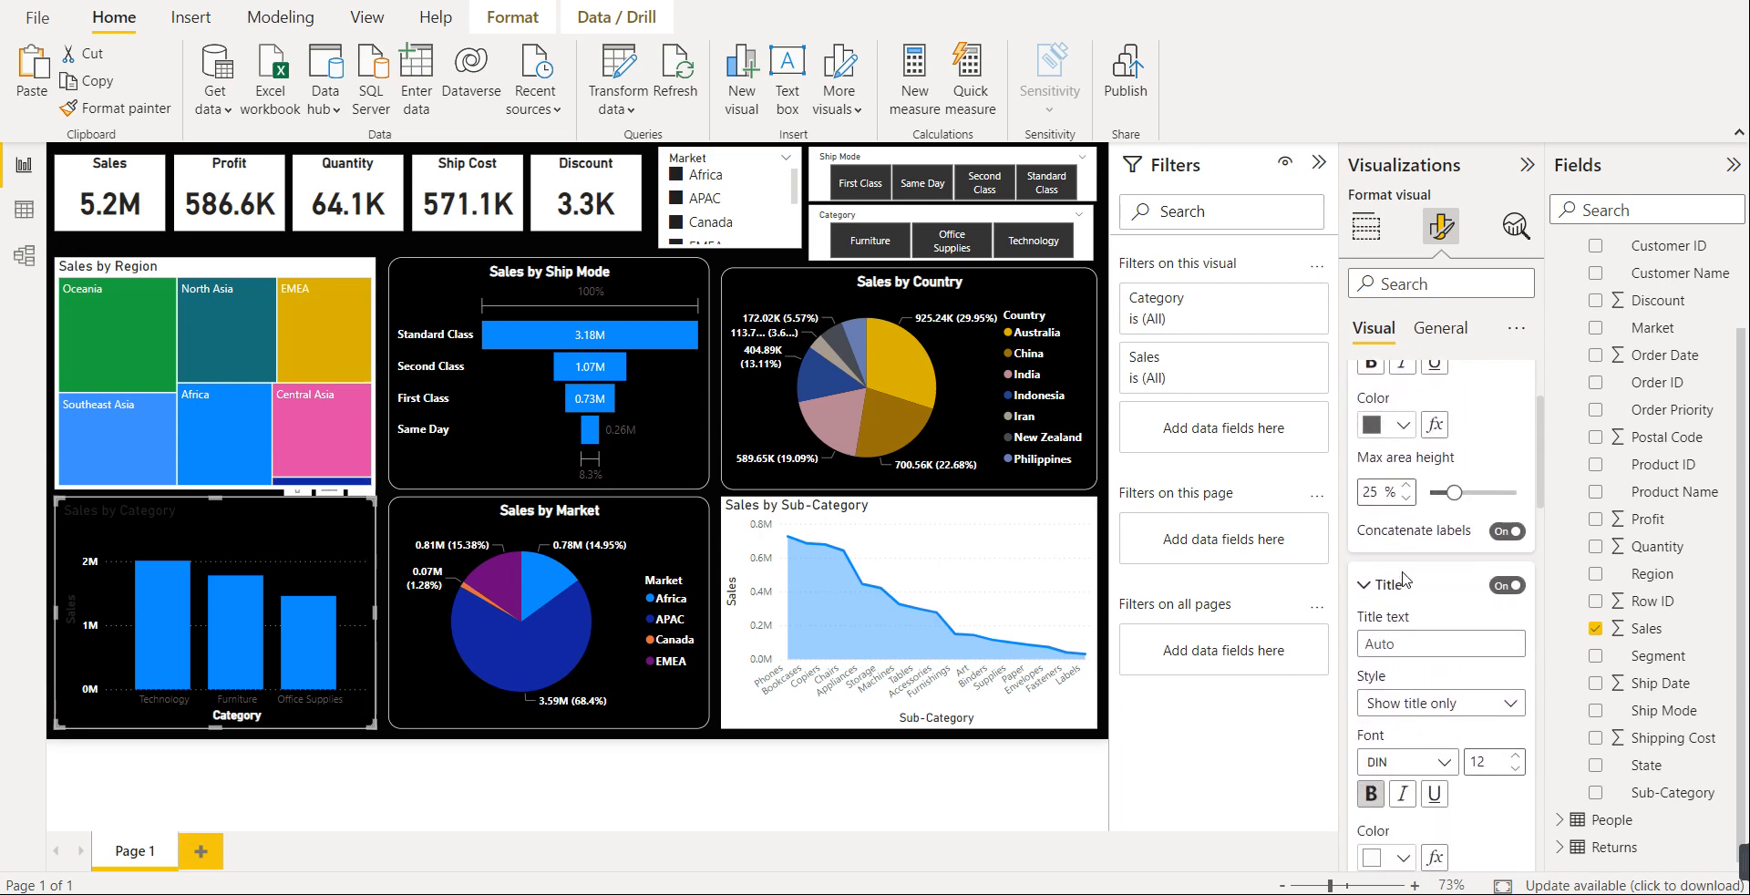
scroll(1386, 638, up, 3)
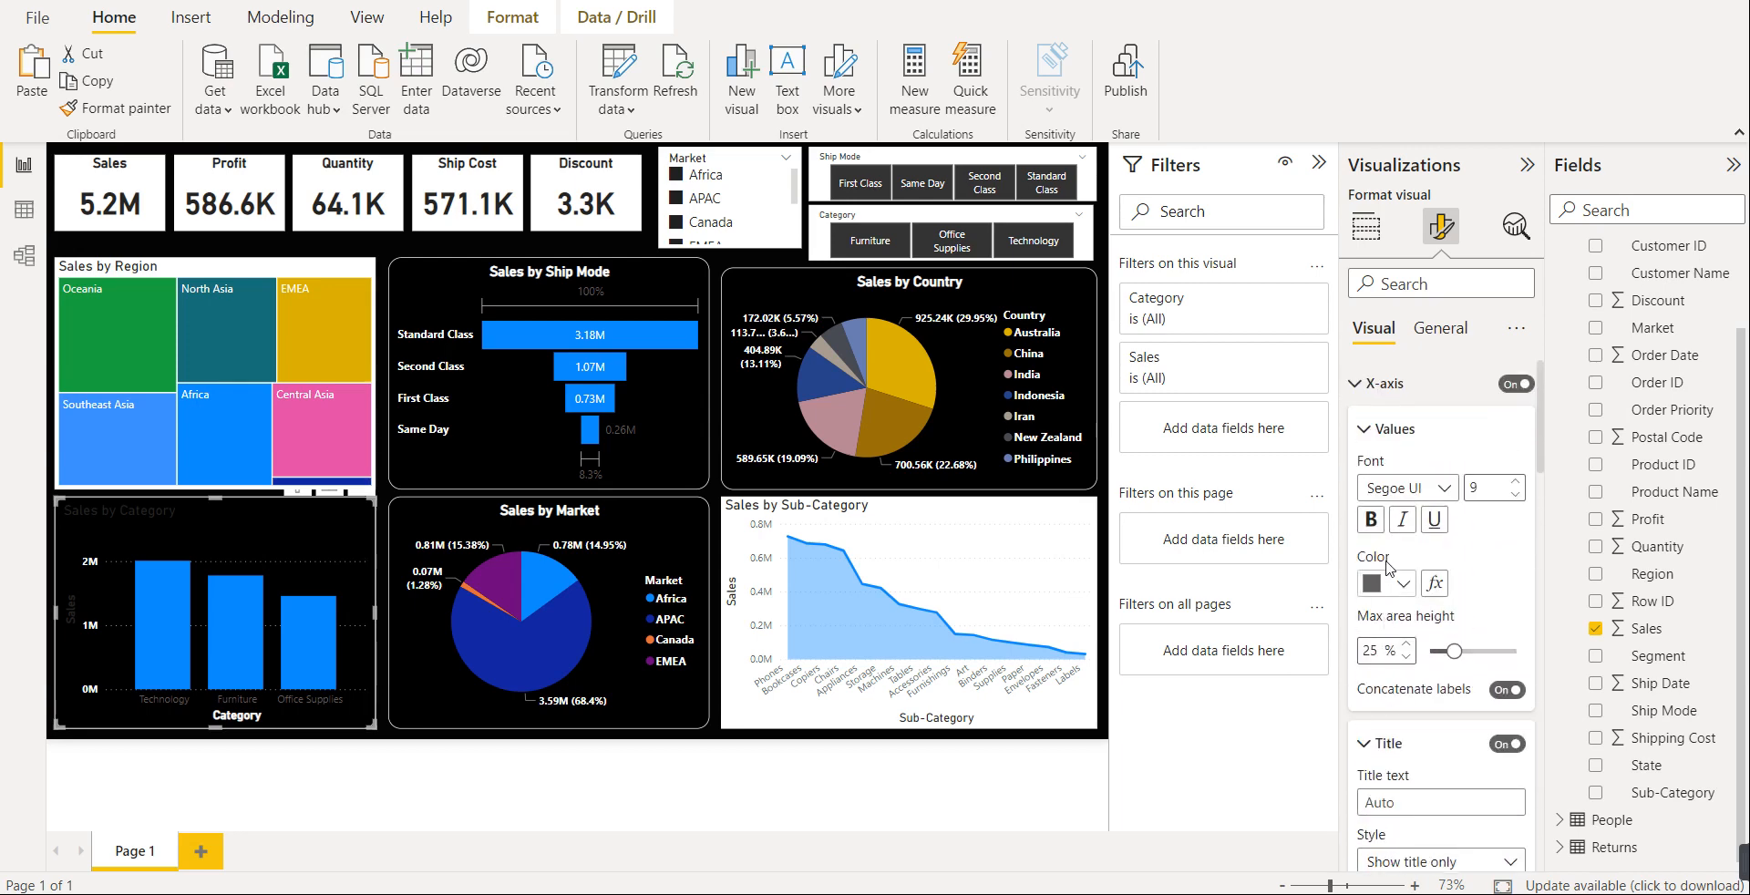
click(1370, 519)
click(1402, 583)
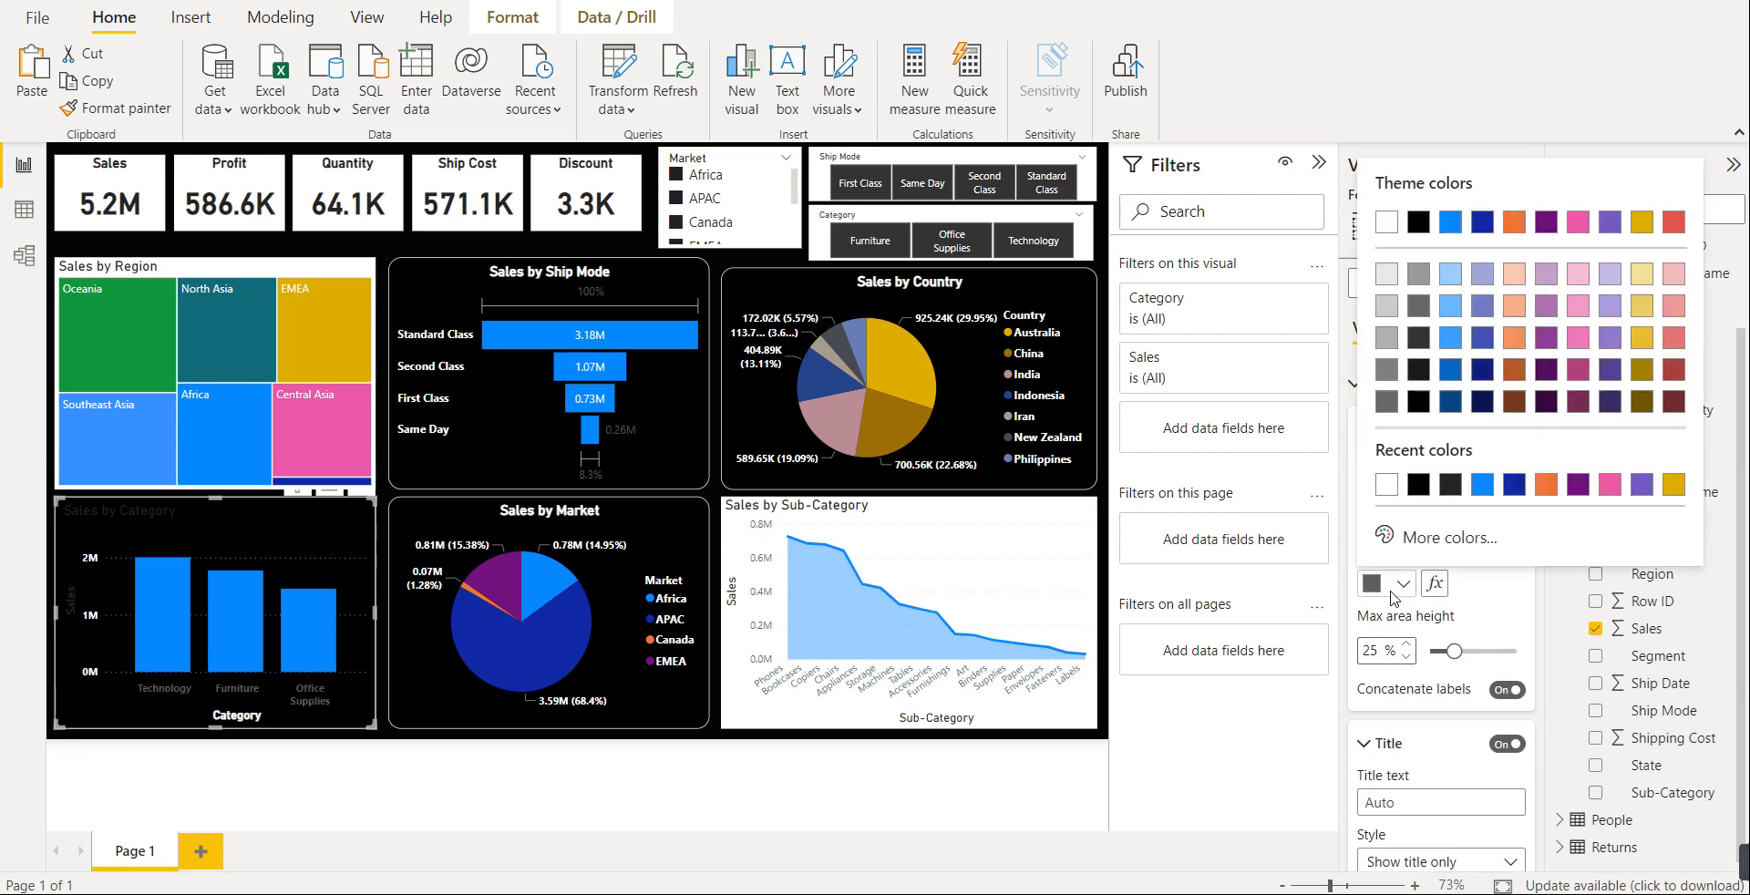
click(1386, 492)
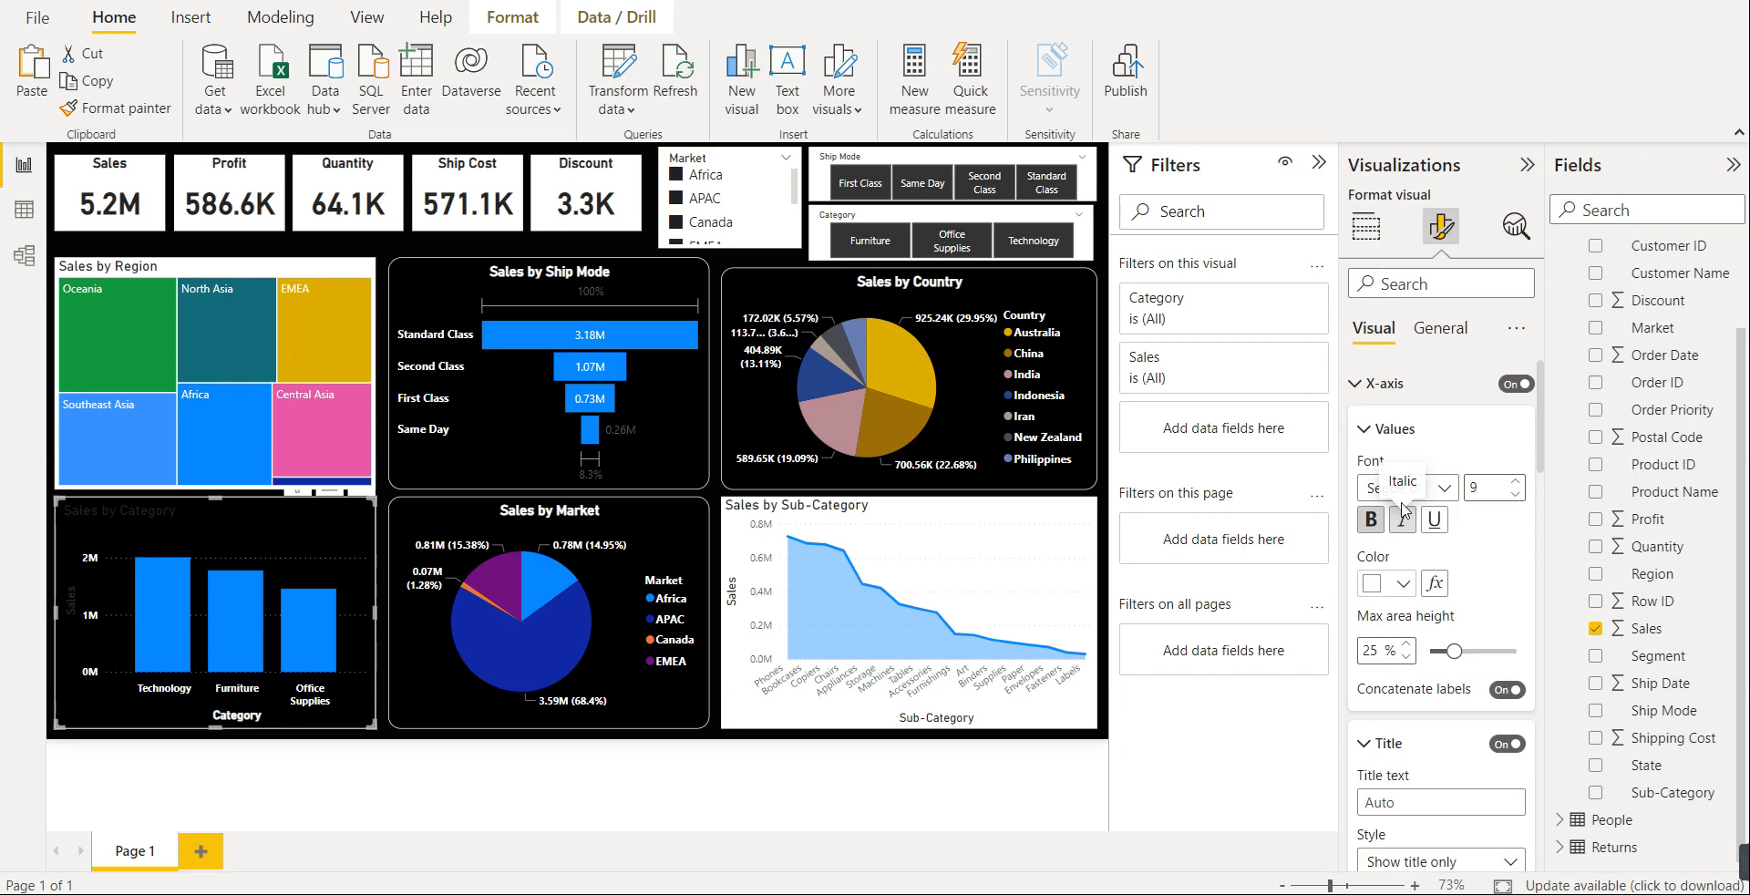
- Make the title of the Sales by Category chart bold and white
click(1419, 339)
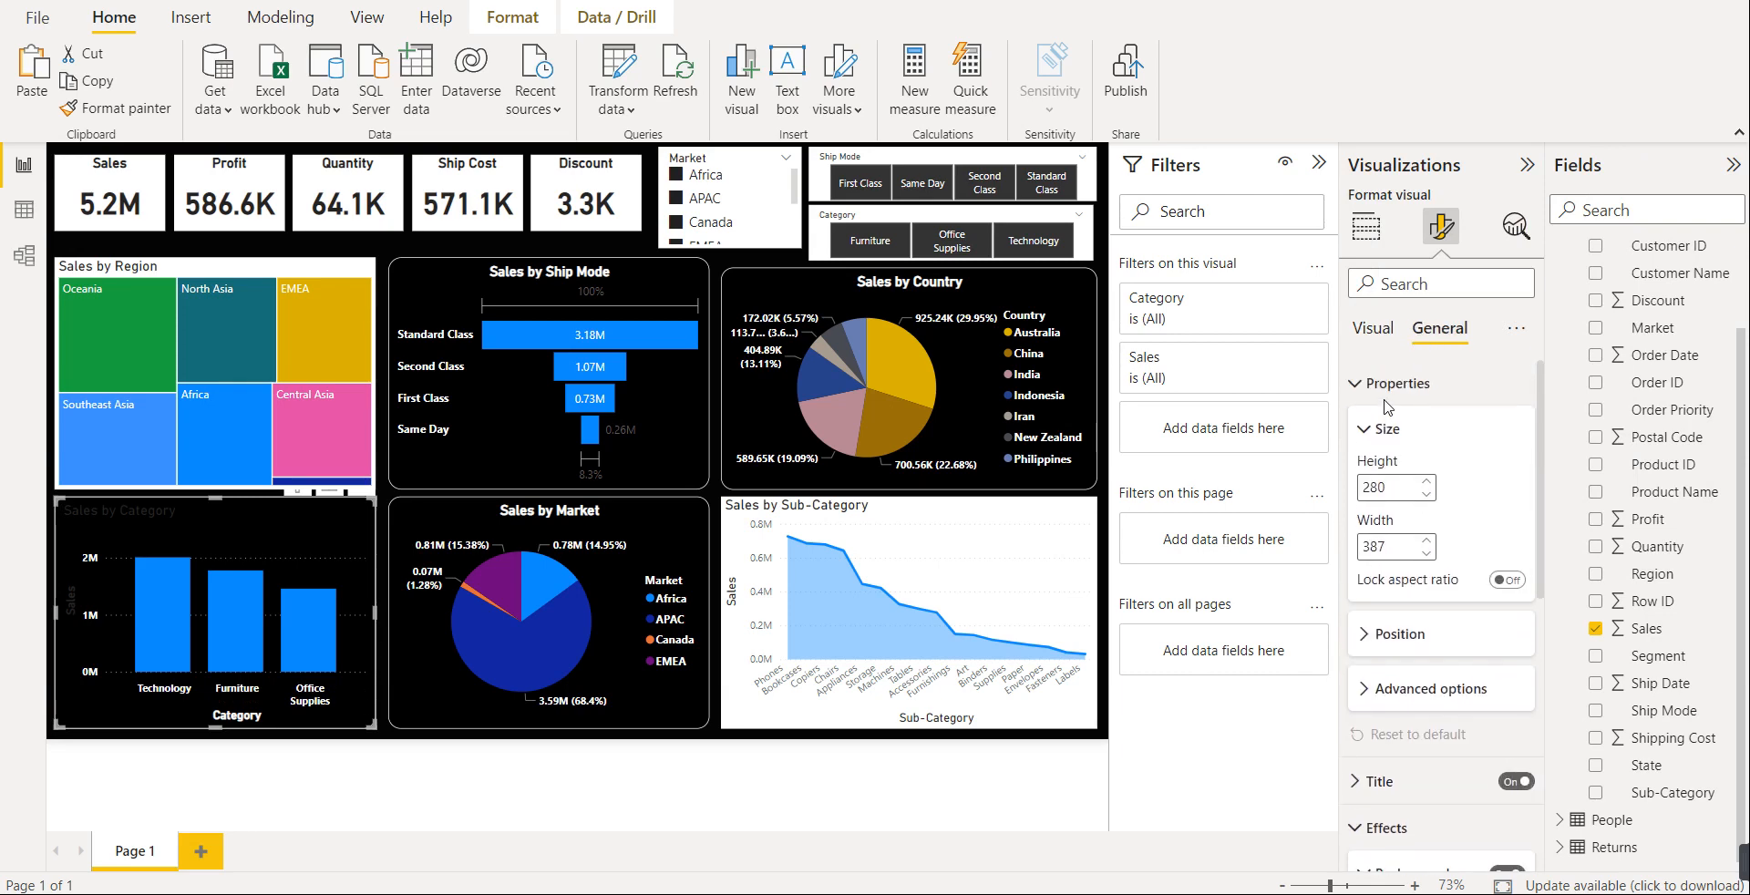
click(1384, 781)
scroll(1400, 788, down, 3)
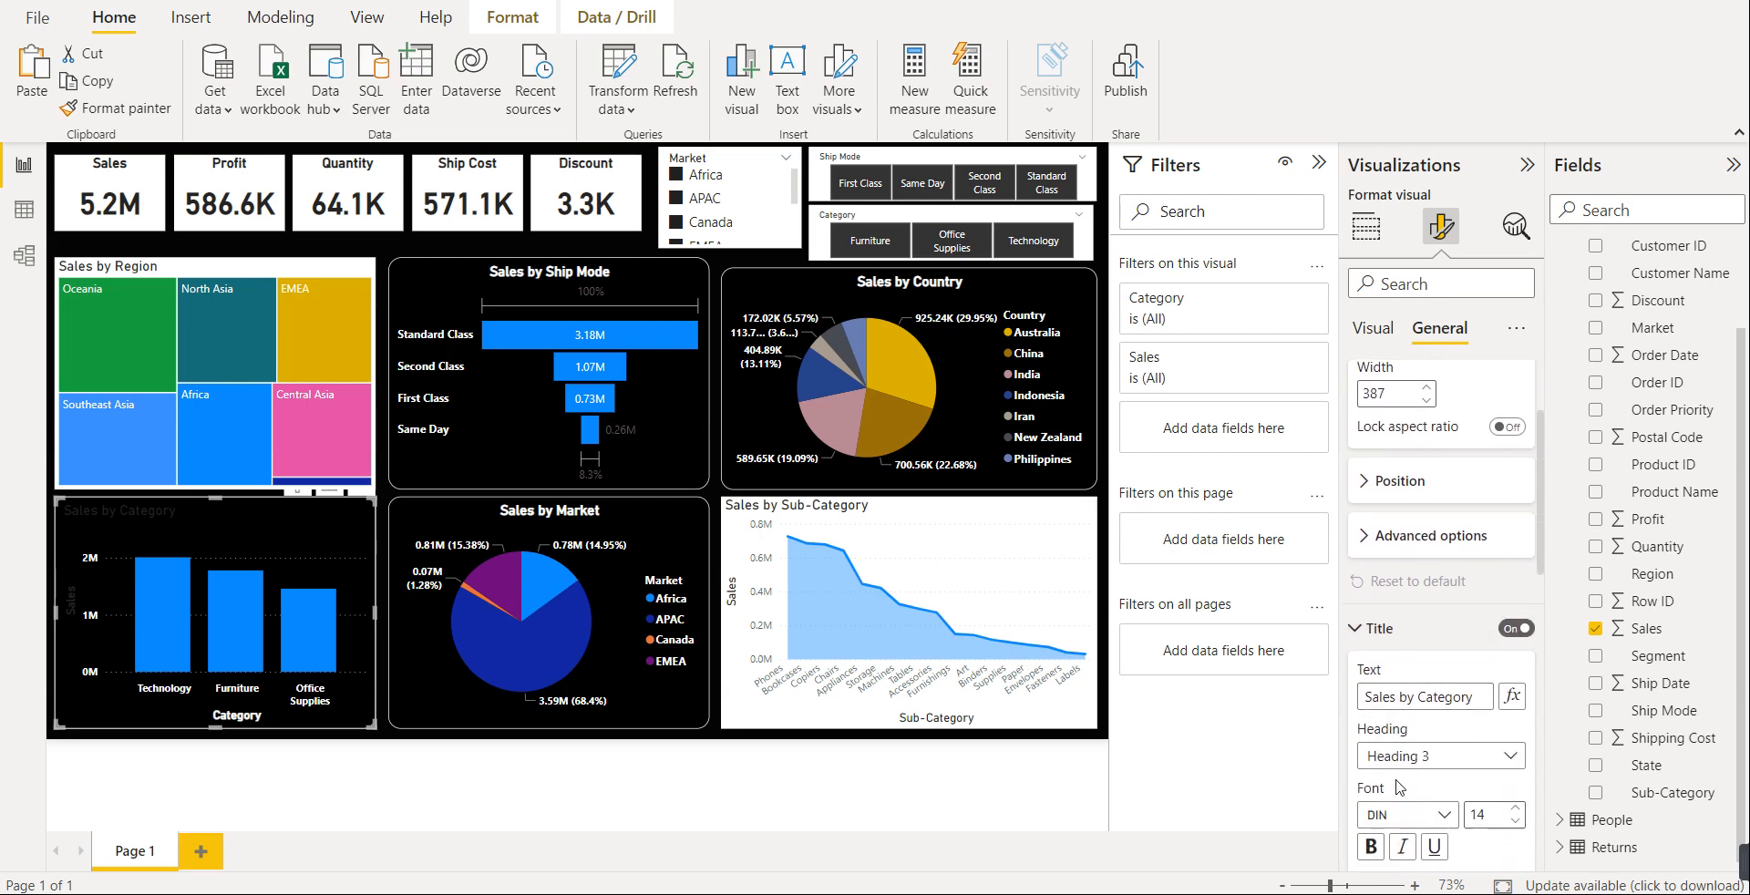
scroll(1399, 787, down, 2)
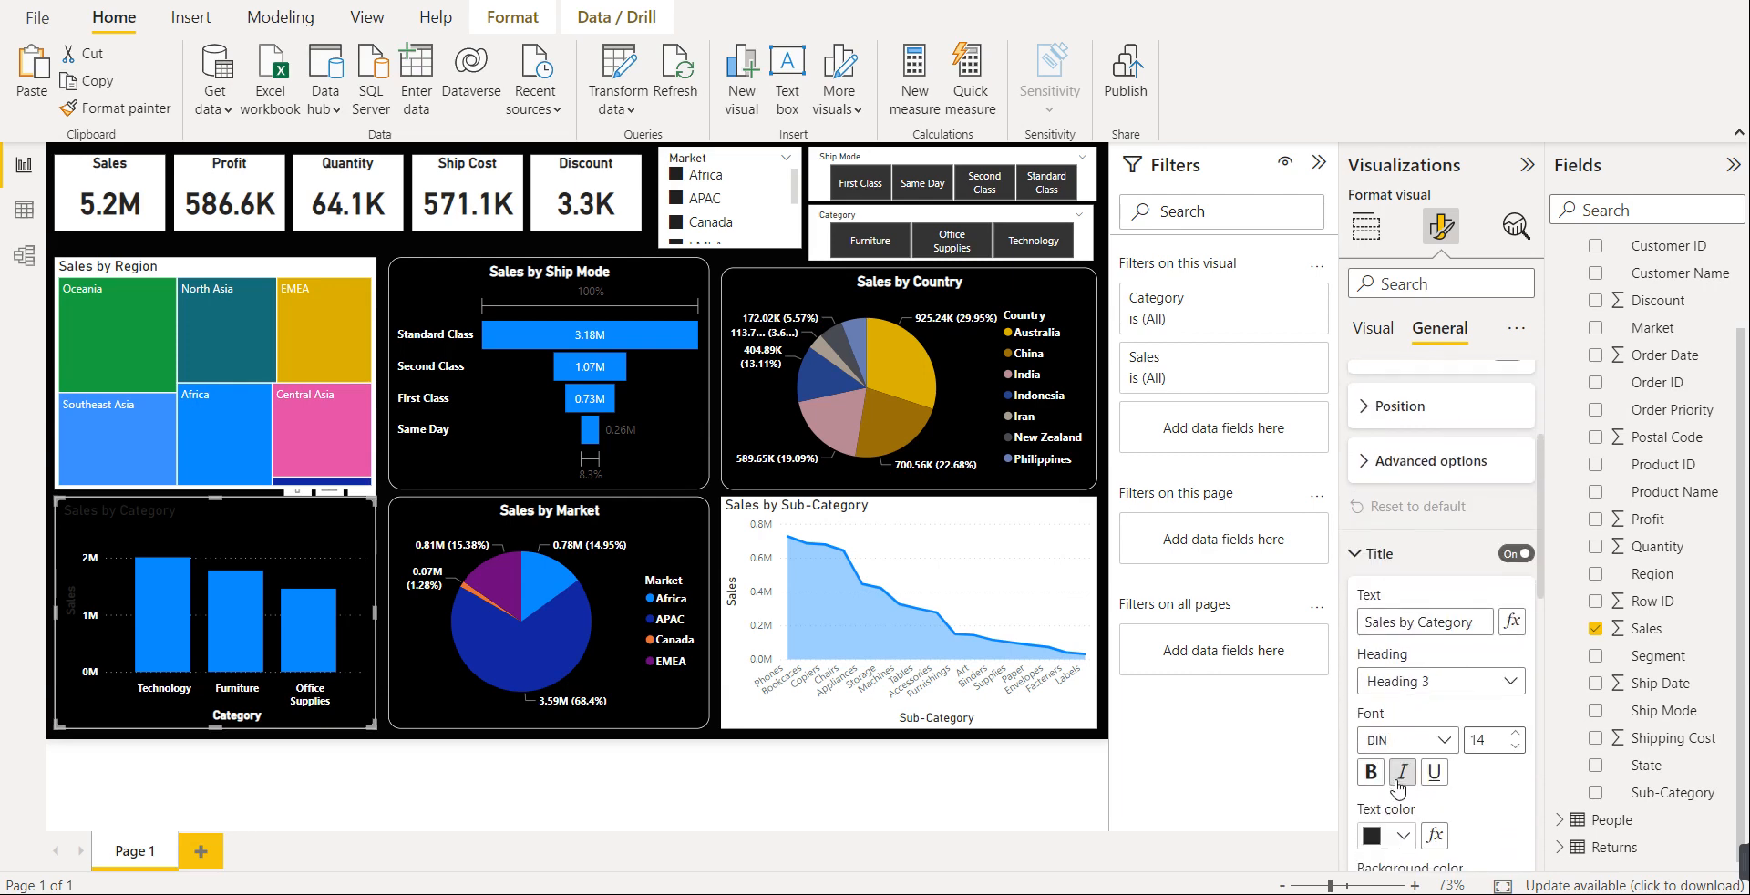
click(1403, 834)
click(1376, 468)
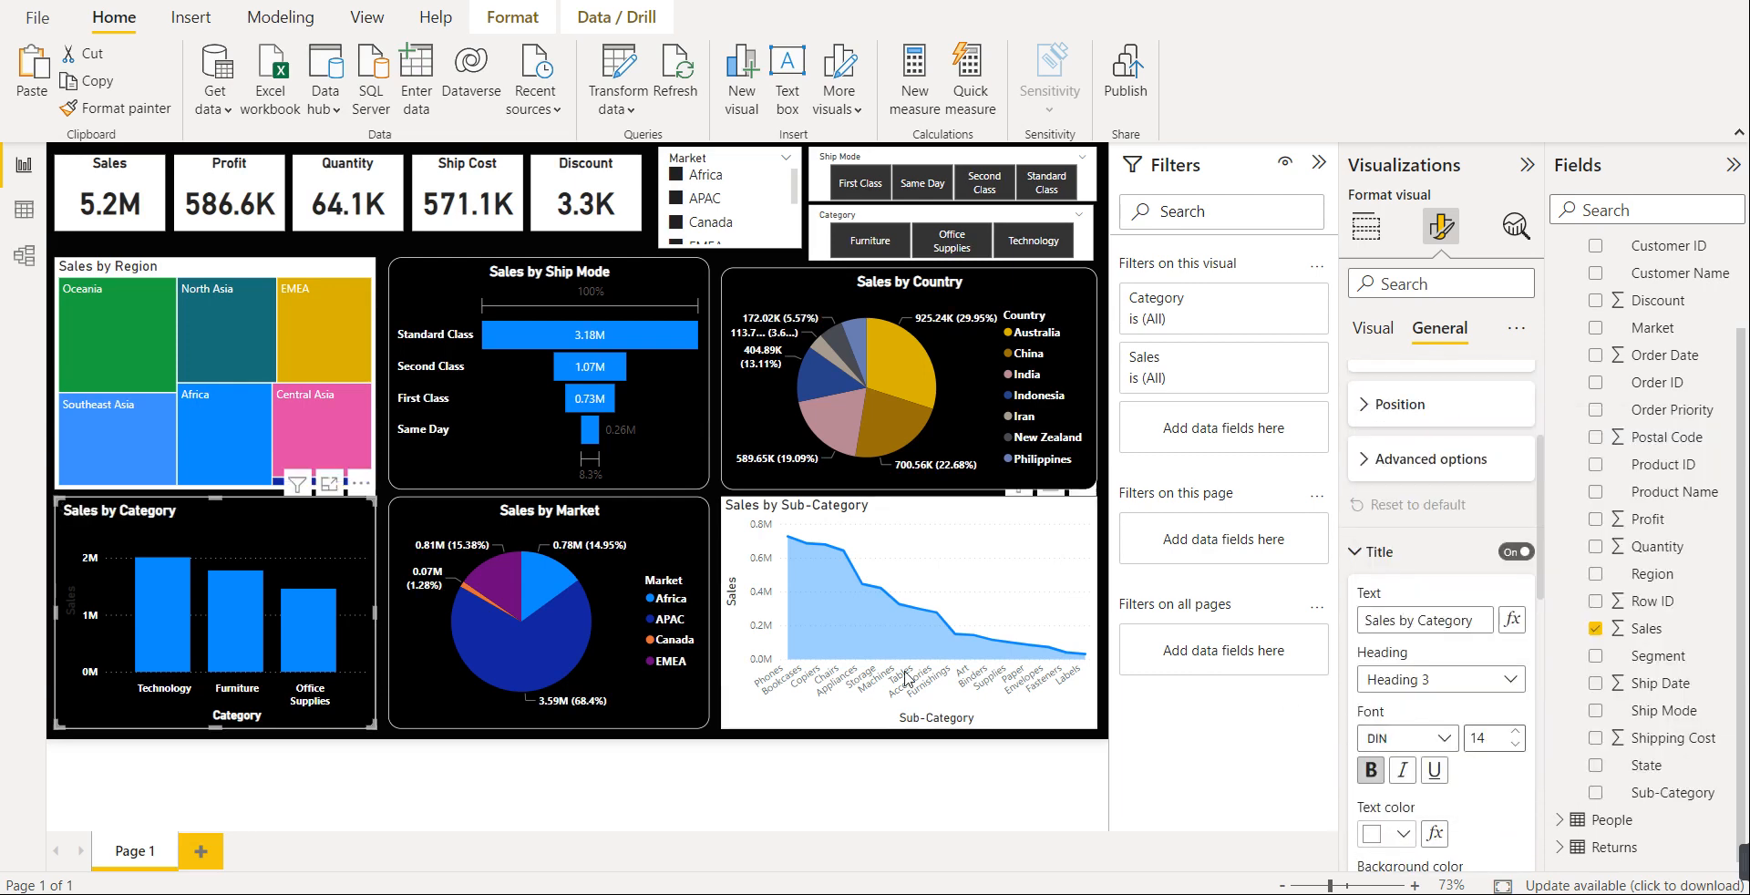
- Center the title of the Sales by Category chart horizontally
mouse_move(943, 550)
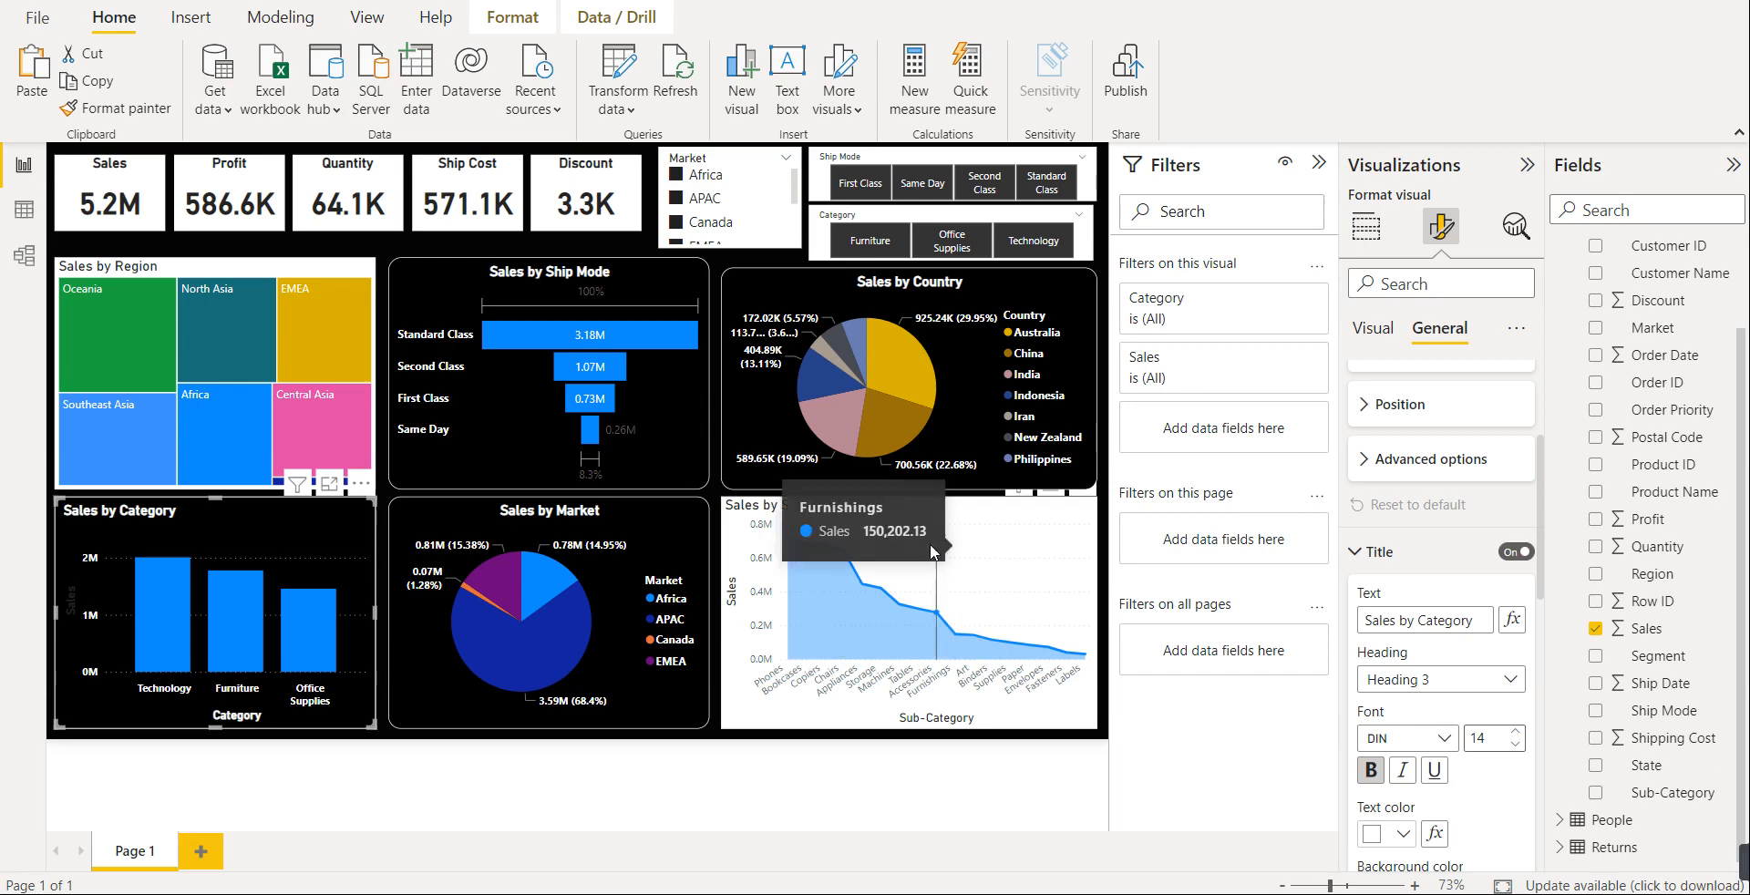
click(1031, 527)
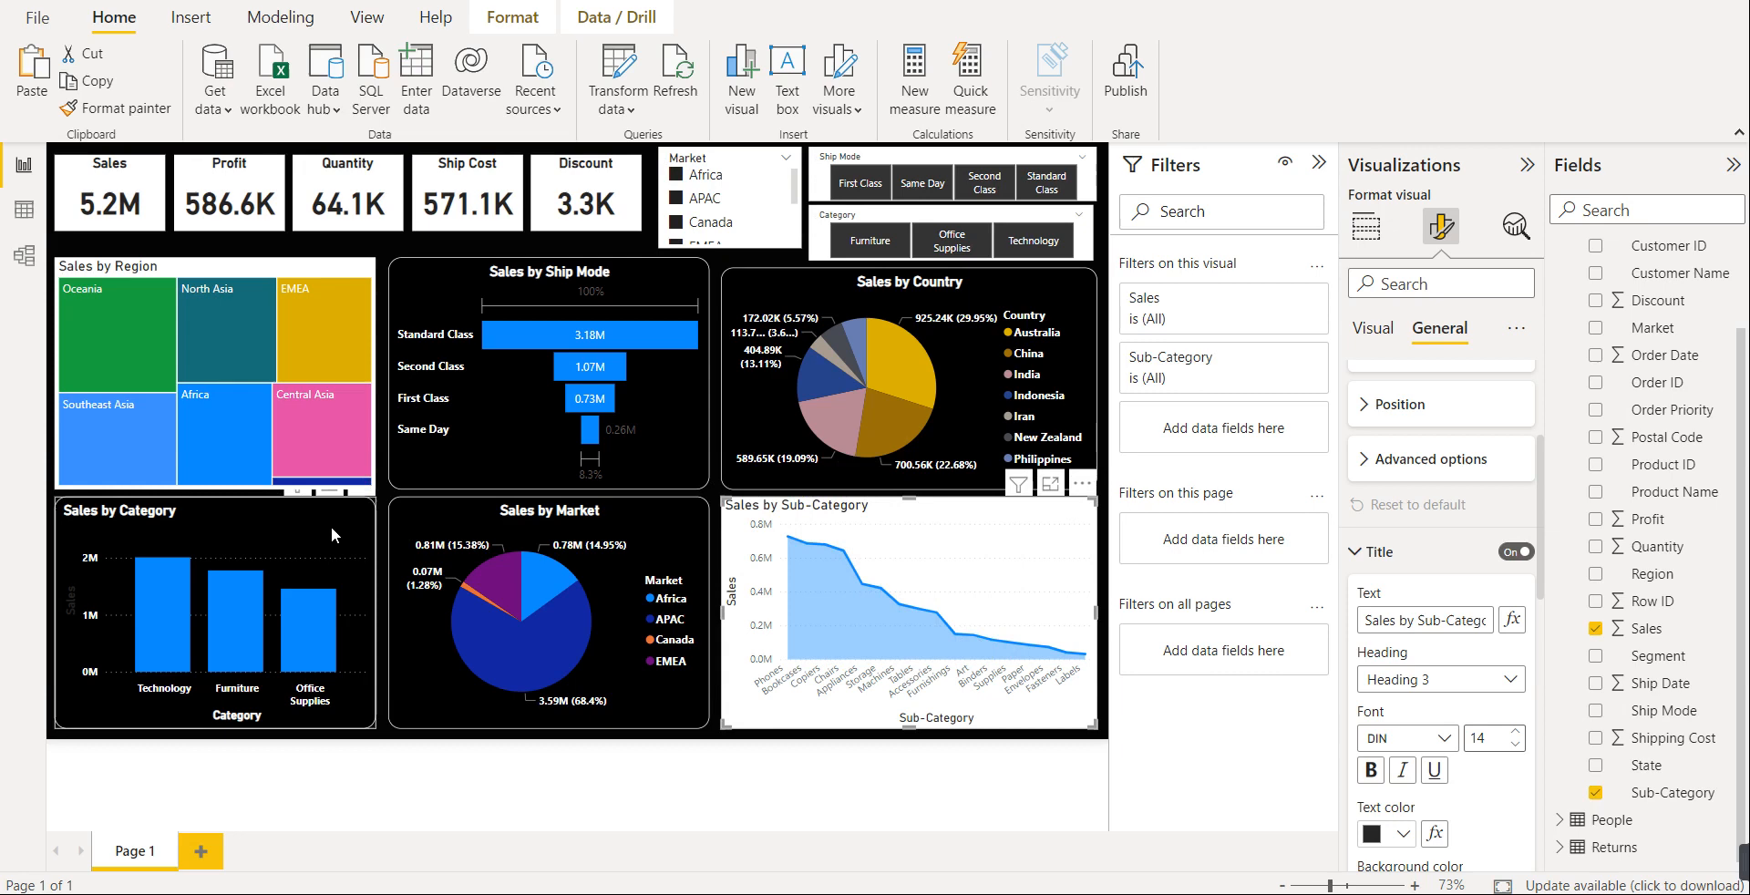
click(153, 517)
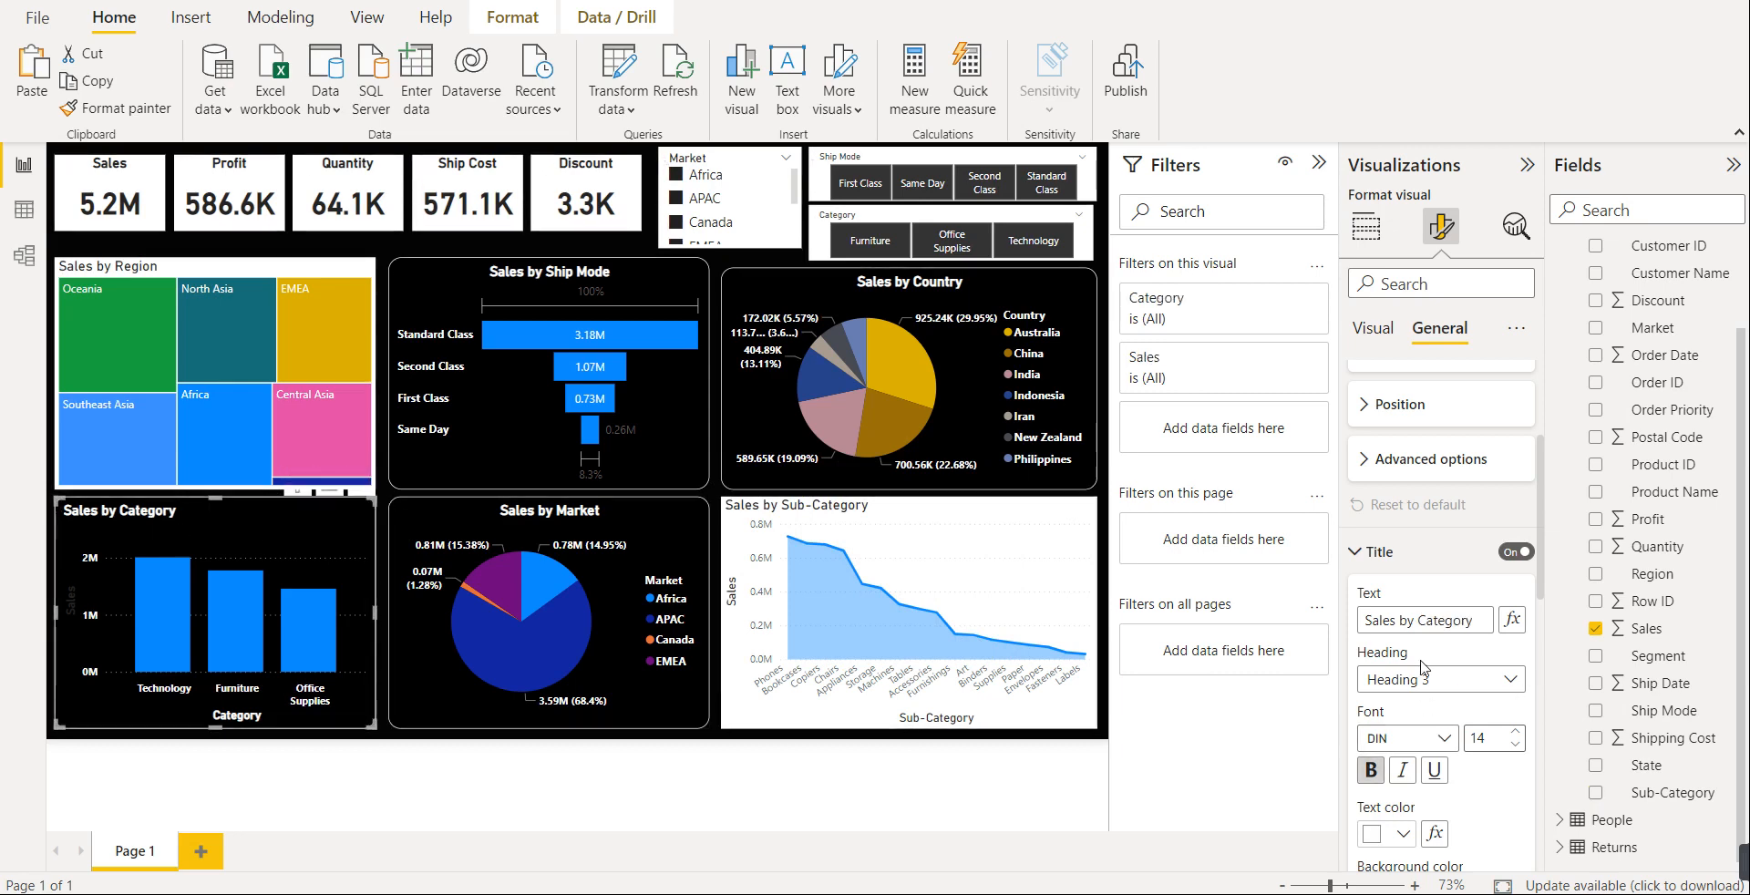
scroll(1422, 818, down, 3)
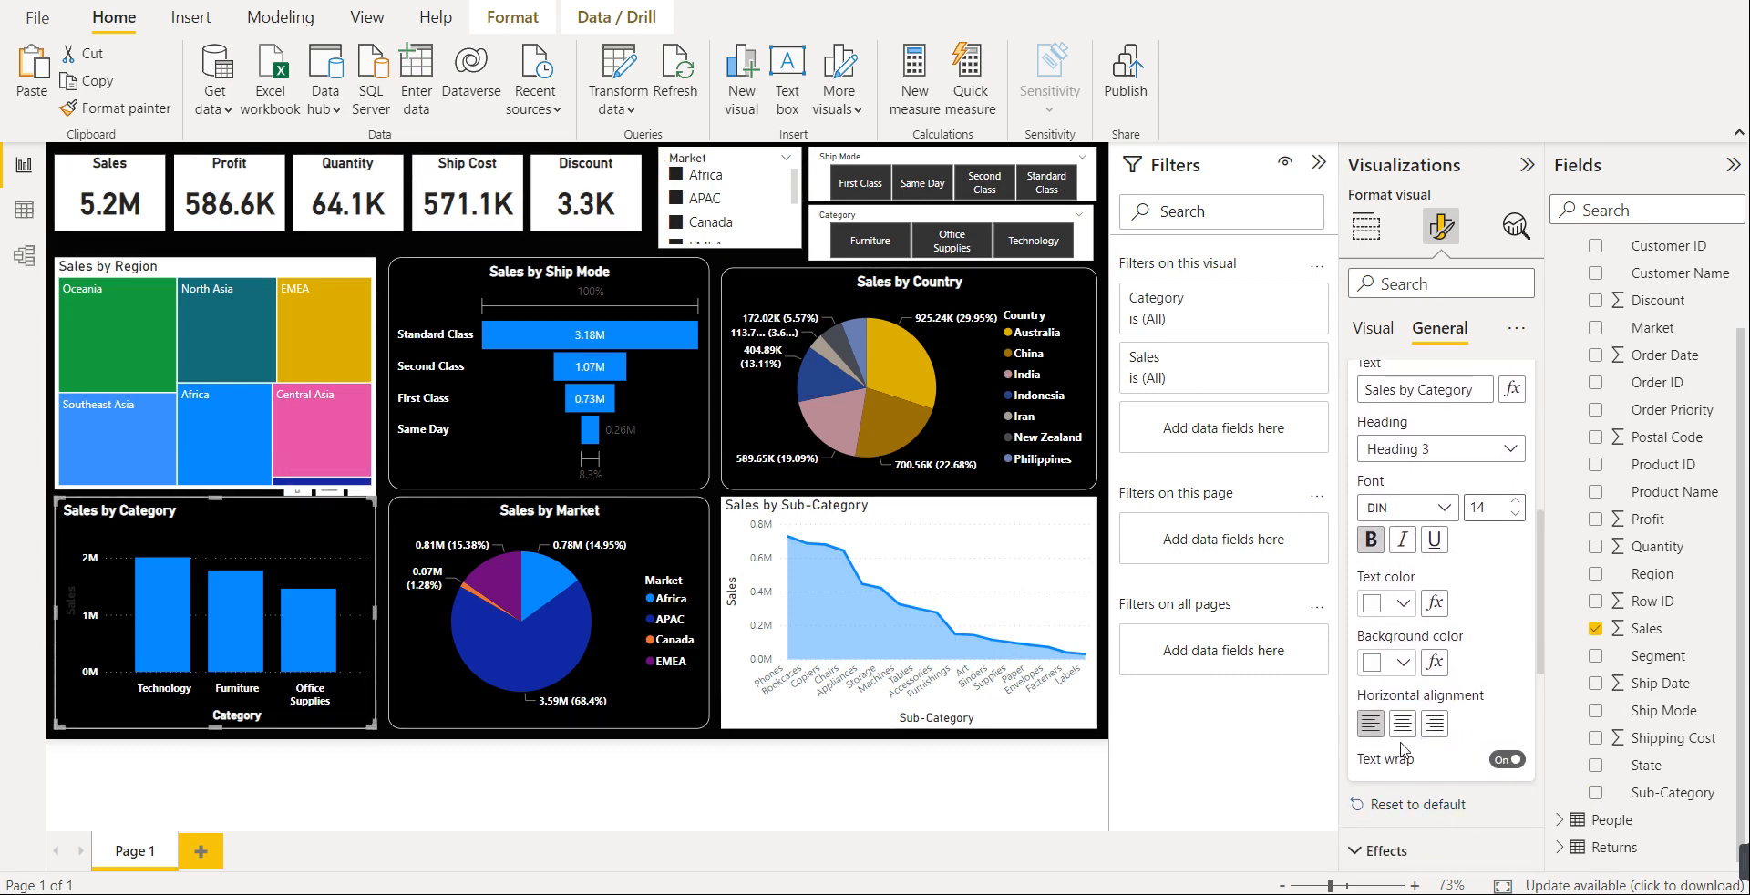
click(1401, 727)
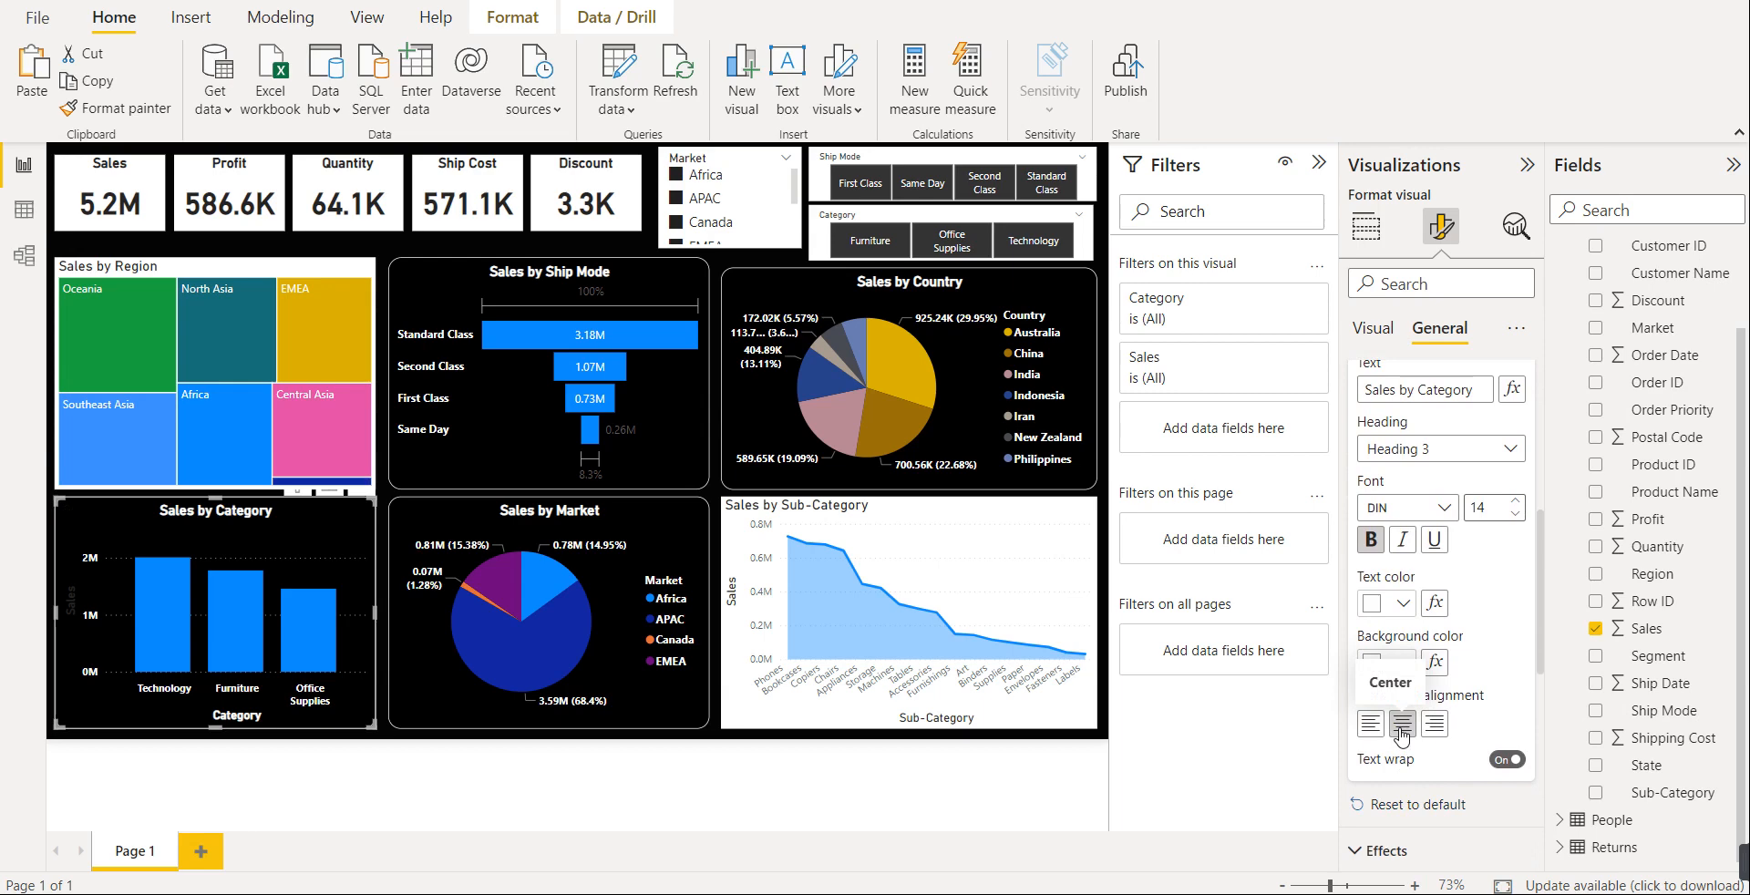
- Make the title of the Sales by Sub-Category area chart bold, white and horizontally centered
click(948, 527)
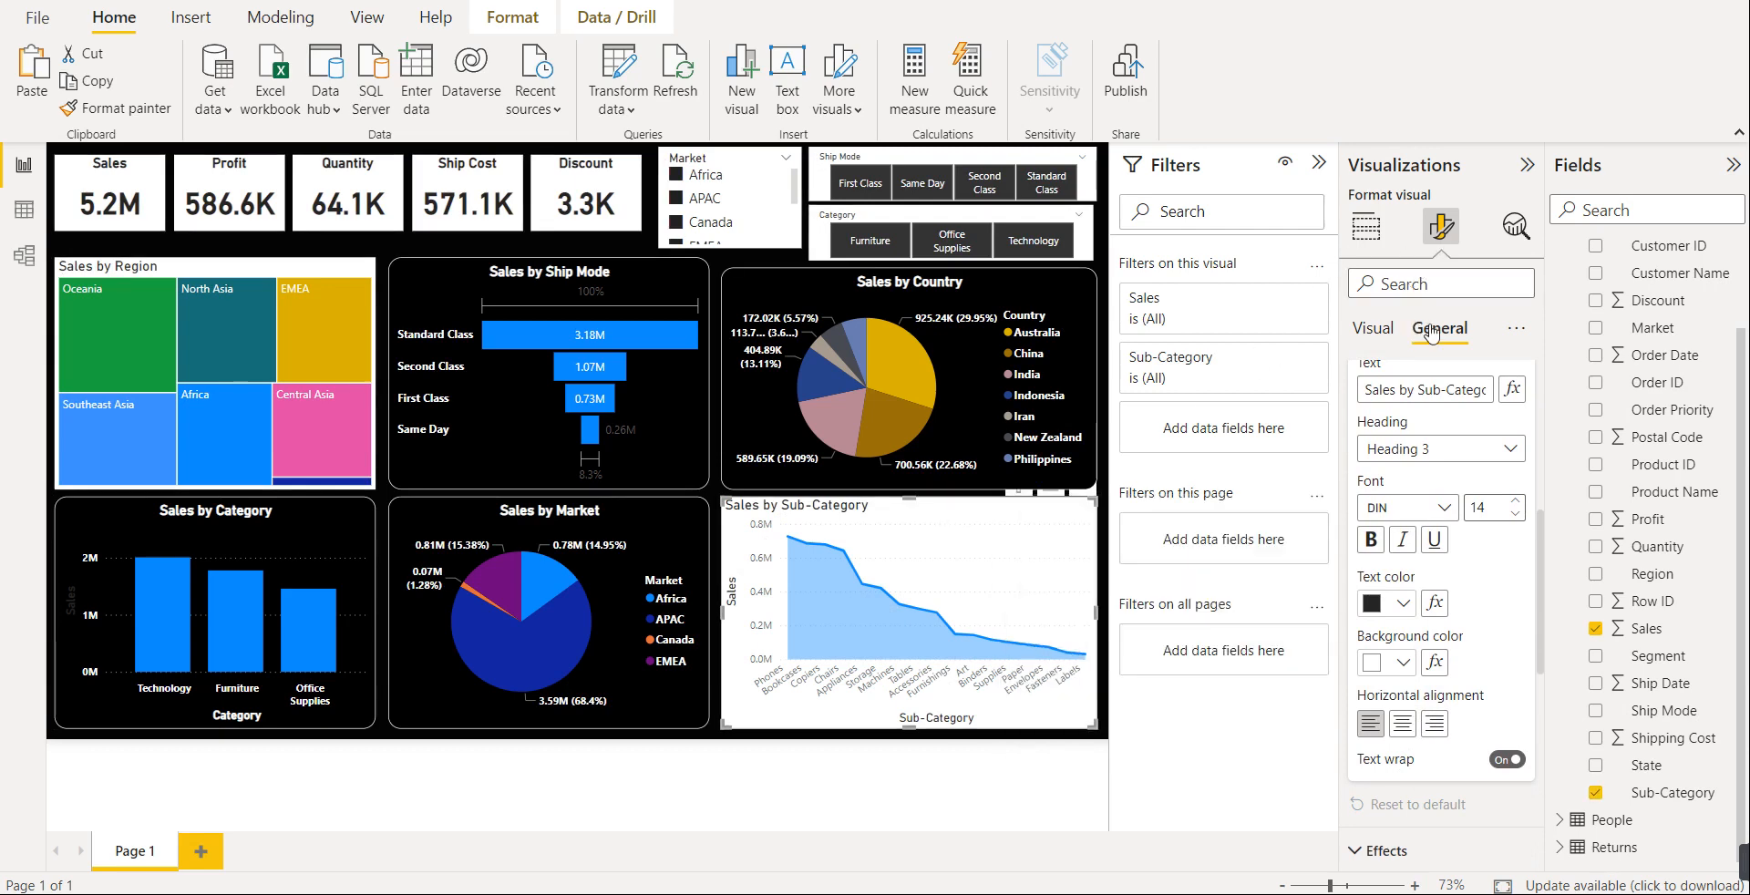
click(1392, 333)
click(1455, 334)
scroll(1420, 470, up, 5)
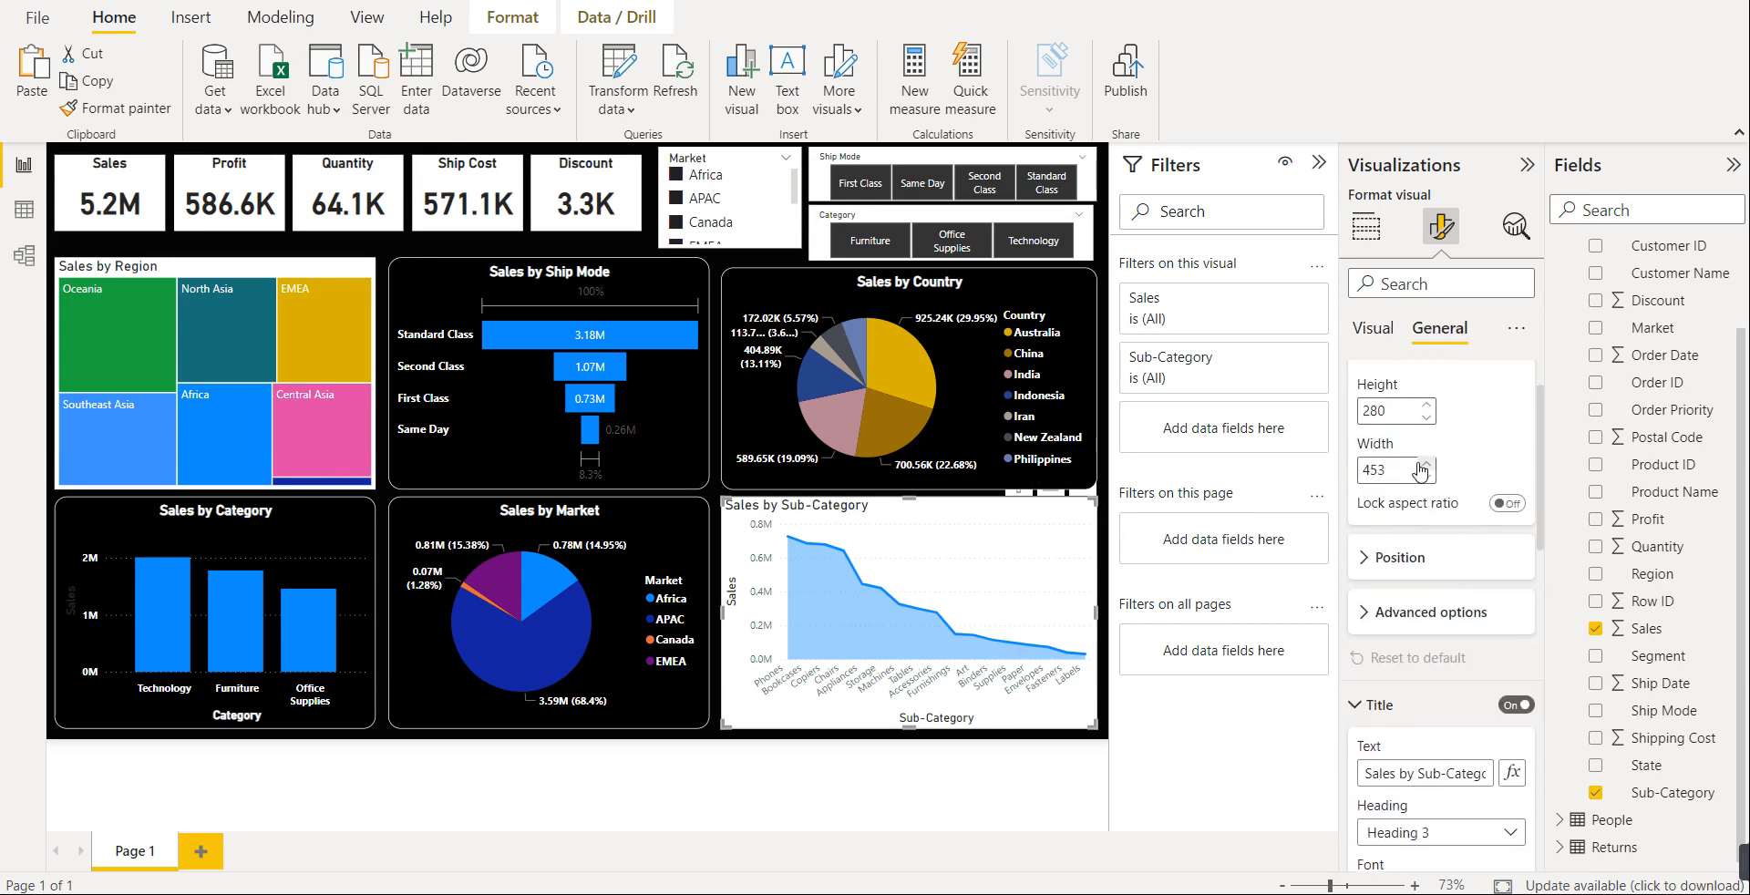
scroll(1420, 470, up, 1)
click(1362, 388)
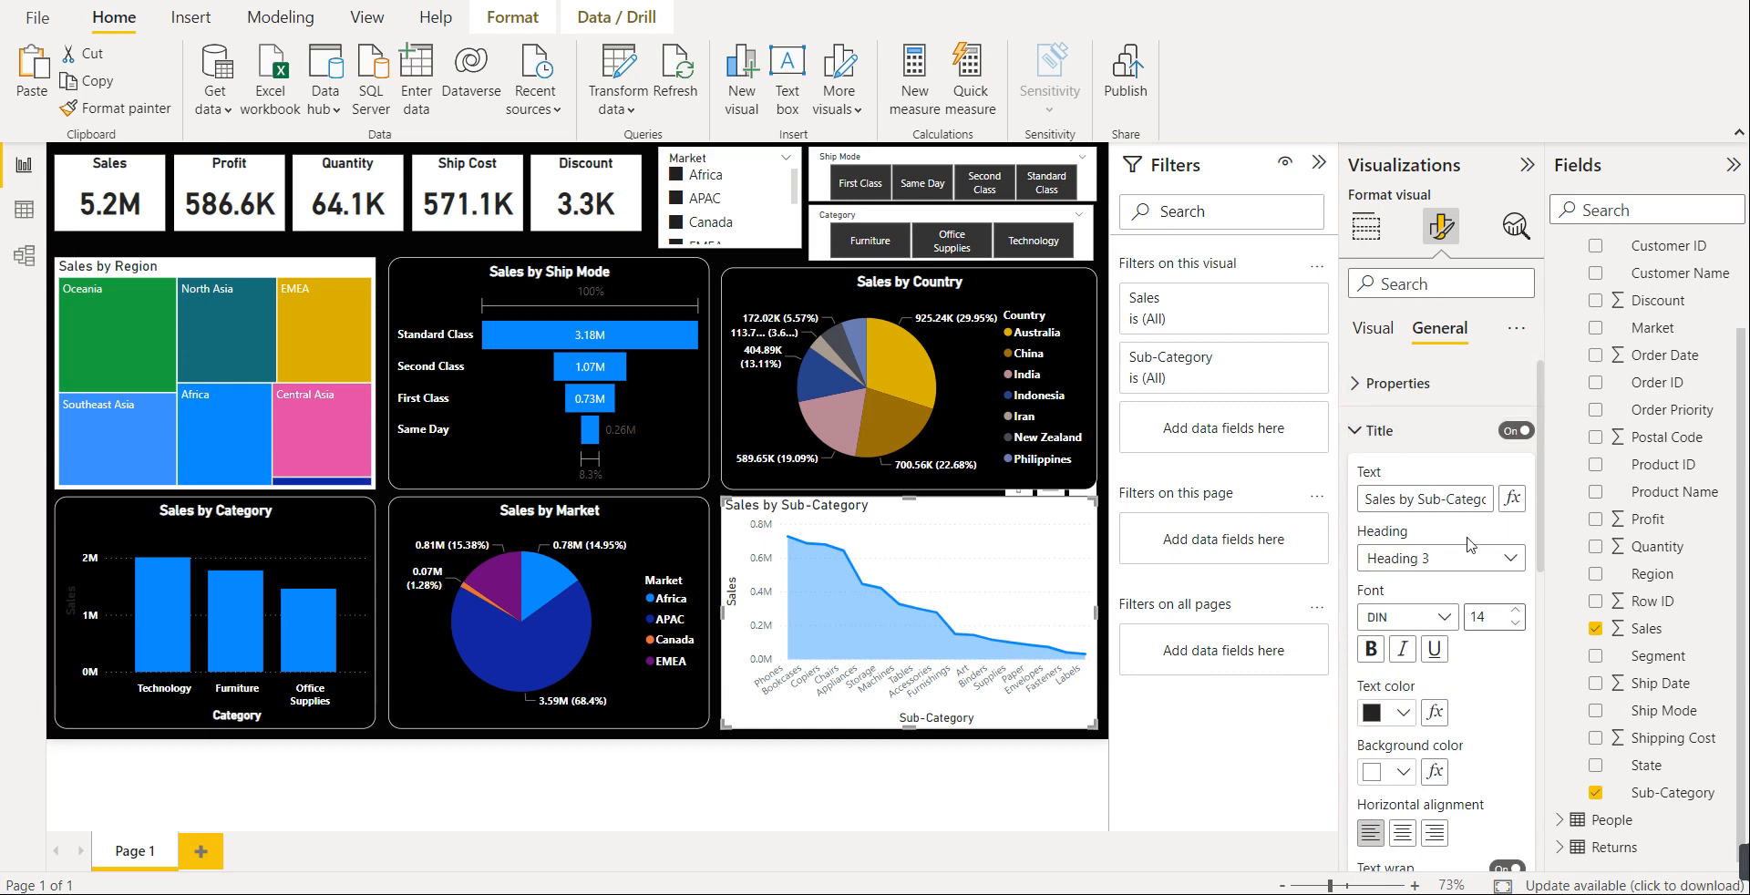
click(1371, 649)
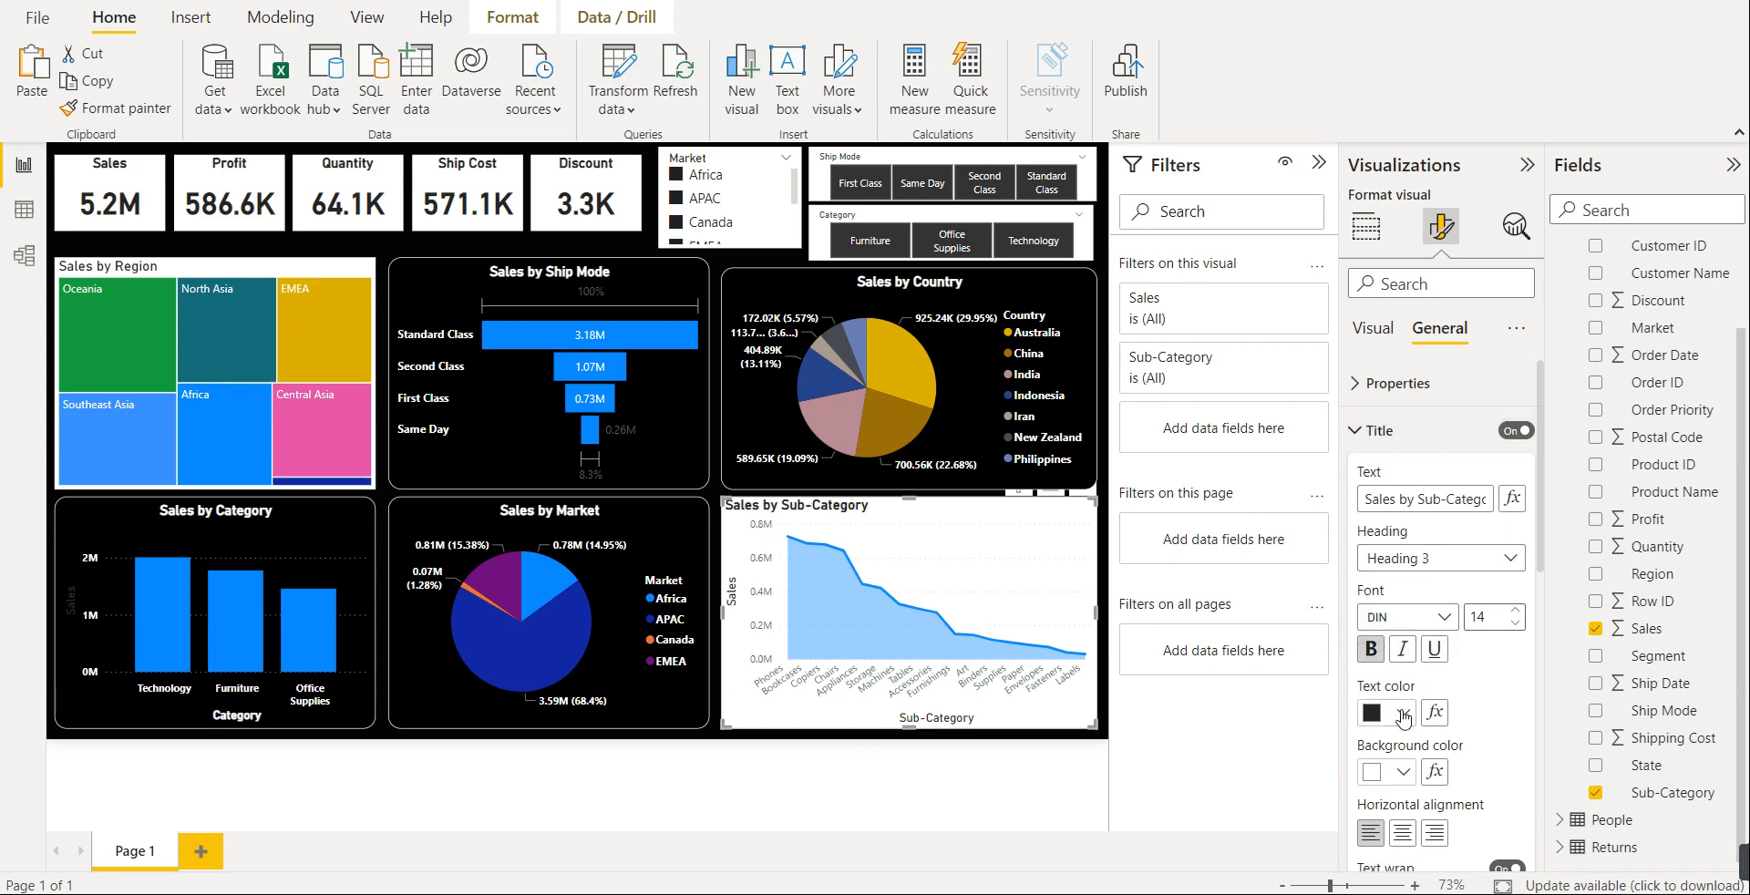
click(1404, 718)
click(1385, 649)
click(1409, 841)
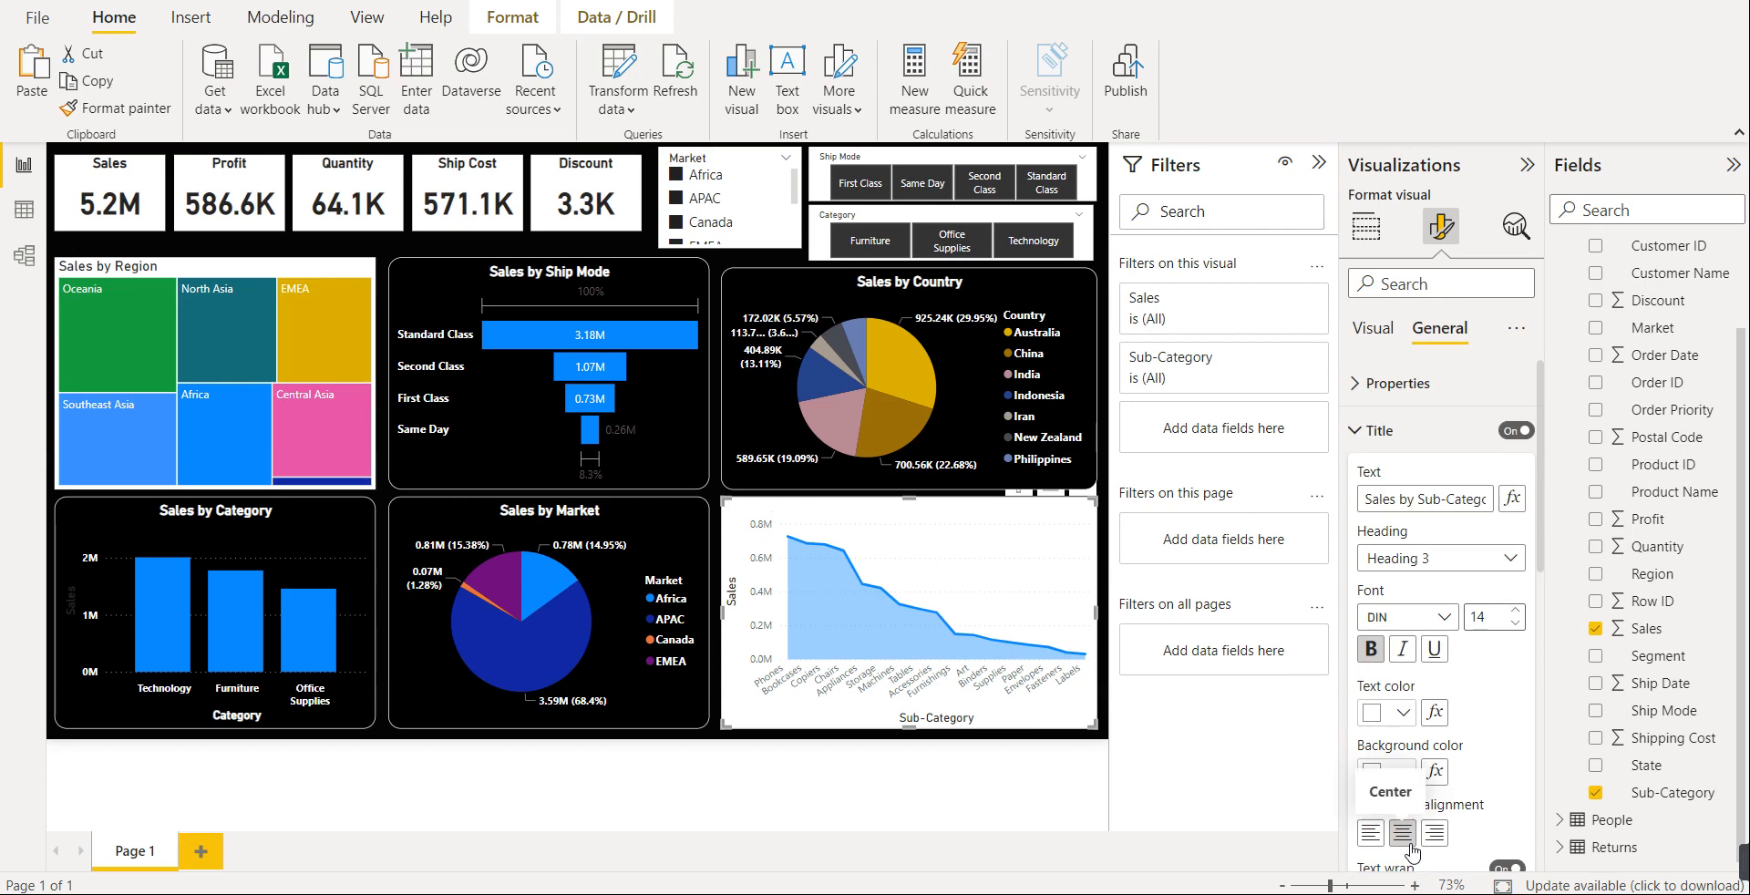
- Set the visual background of the Sales by Sub-Category chart to black
scroll(1486, 791, down, 3)
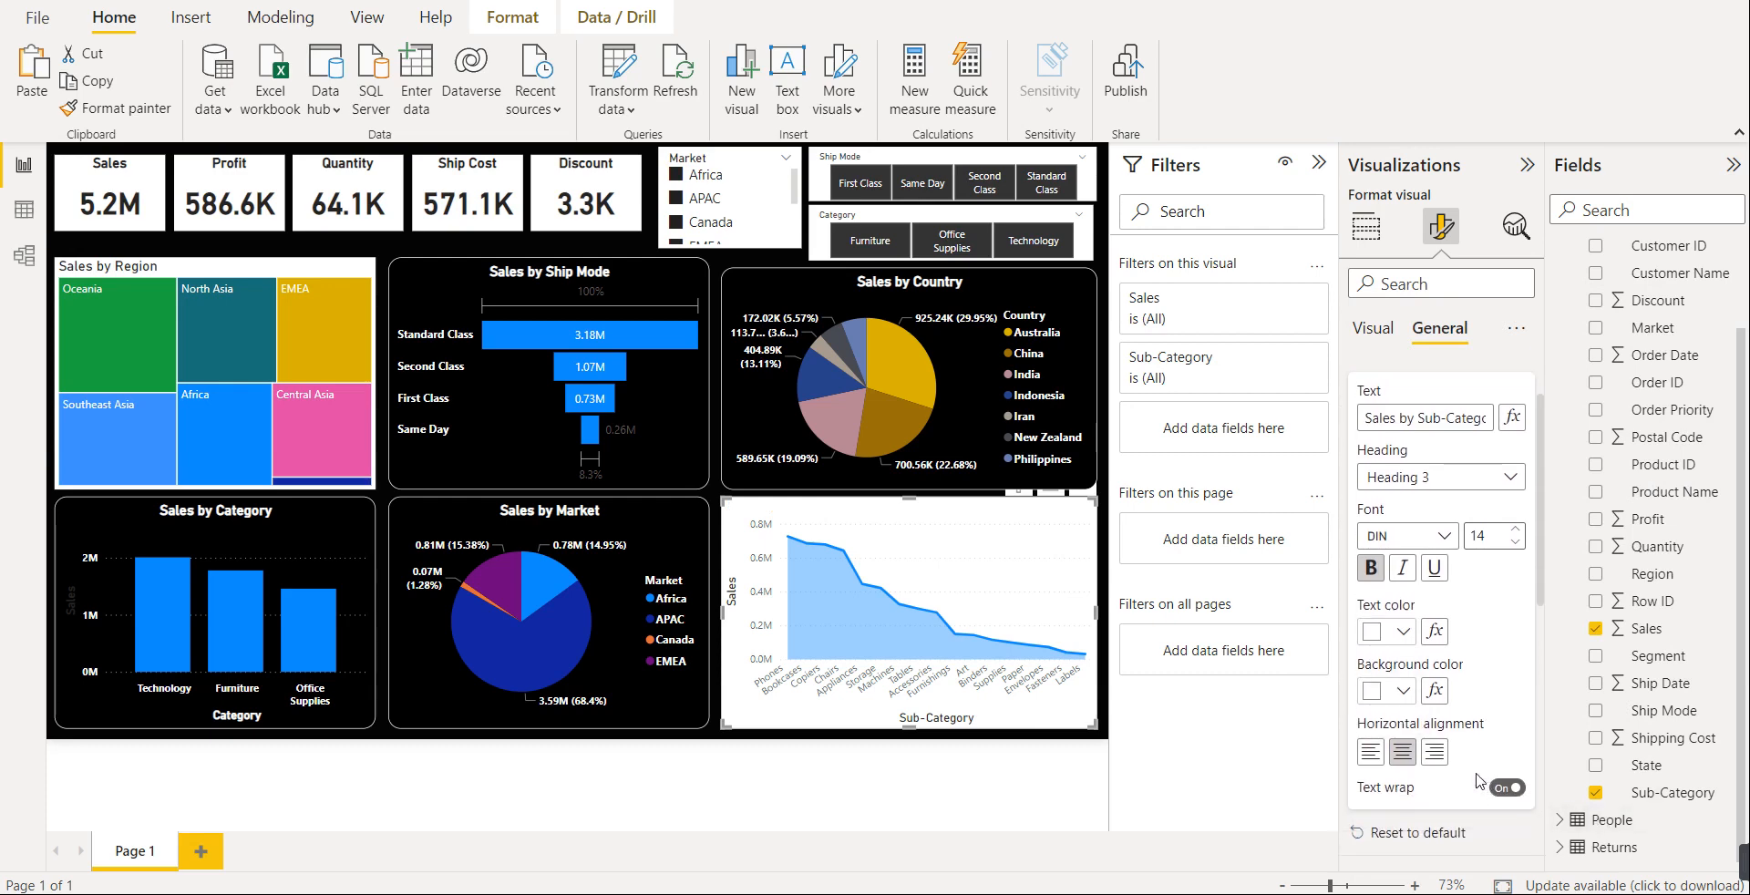
click(1379, 730)
click(1379, 734)
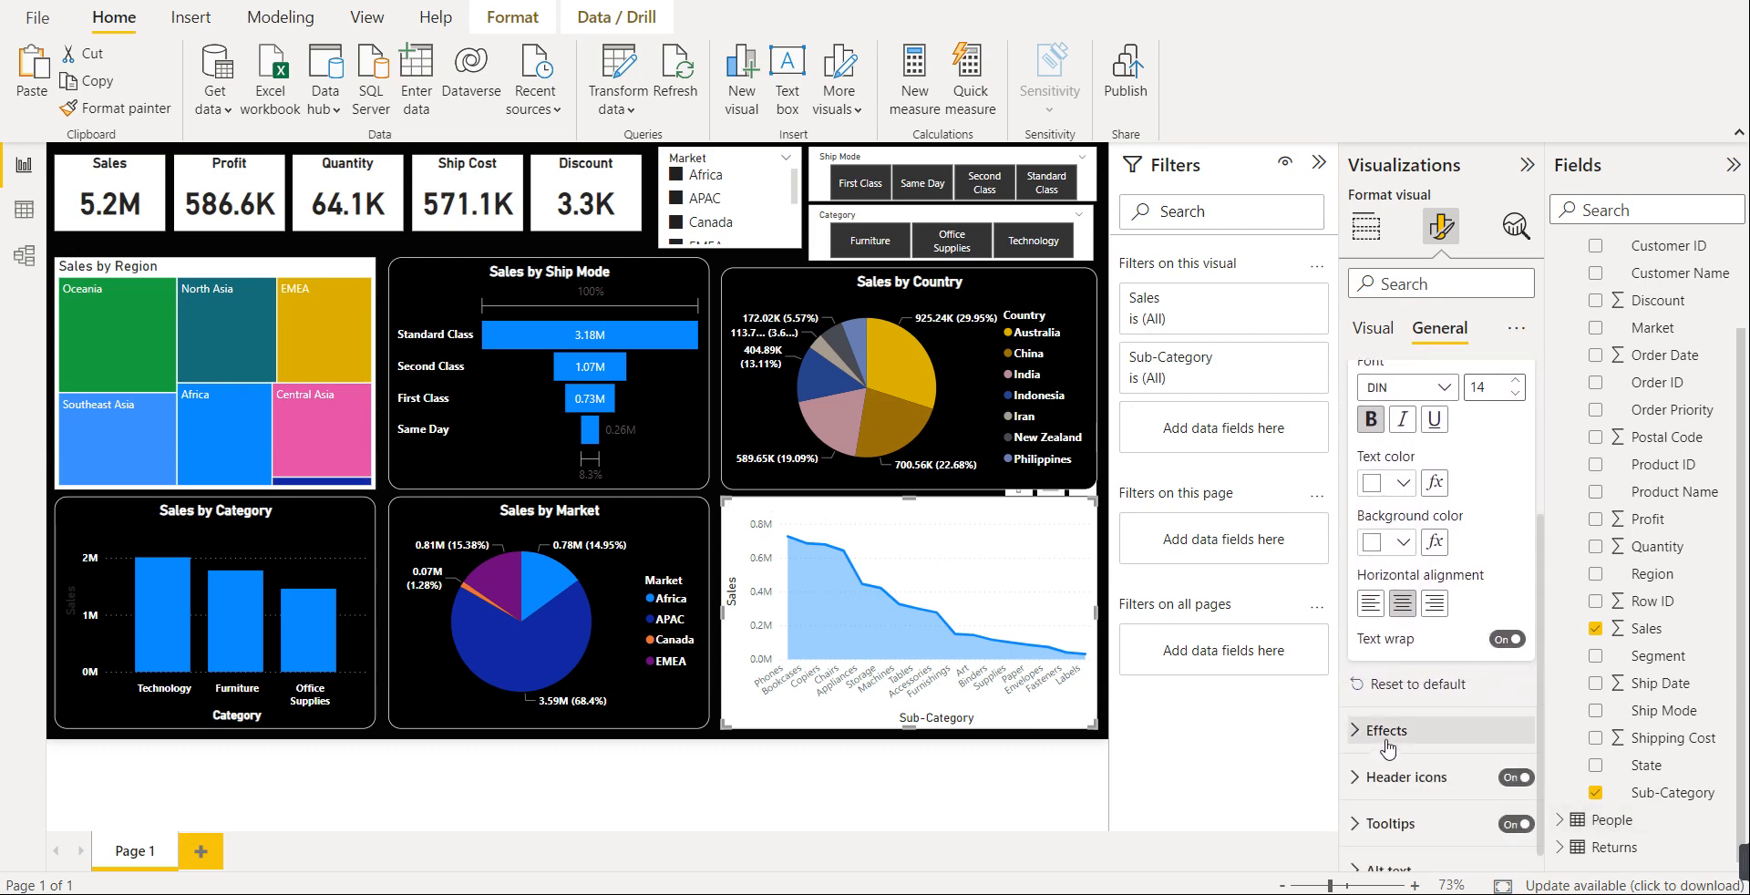
click(1387, 731)
scroll(1394, 730, down, 1)
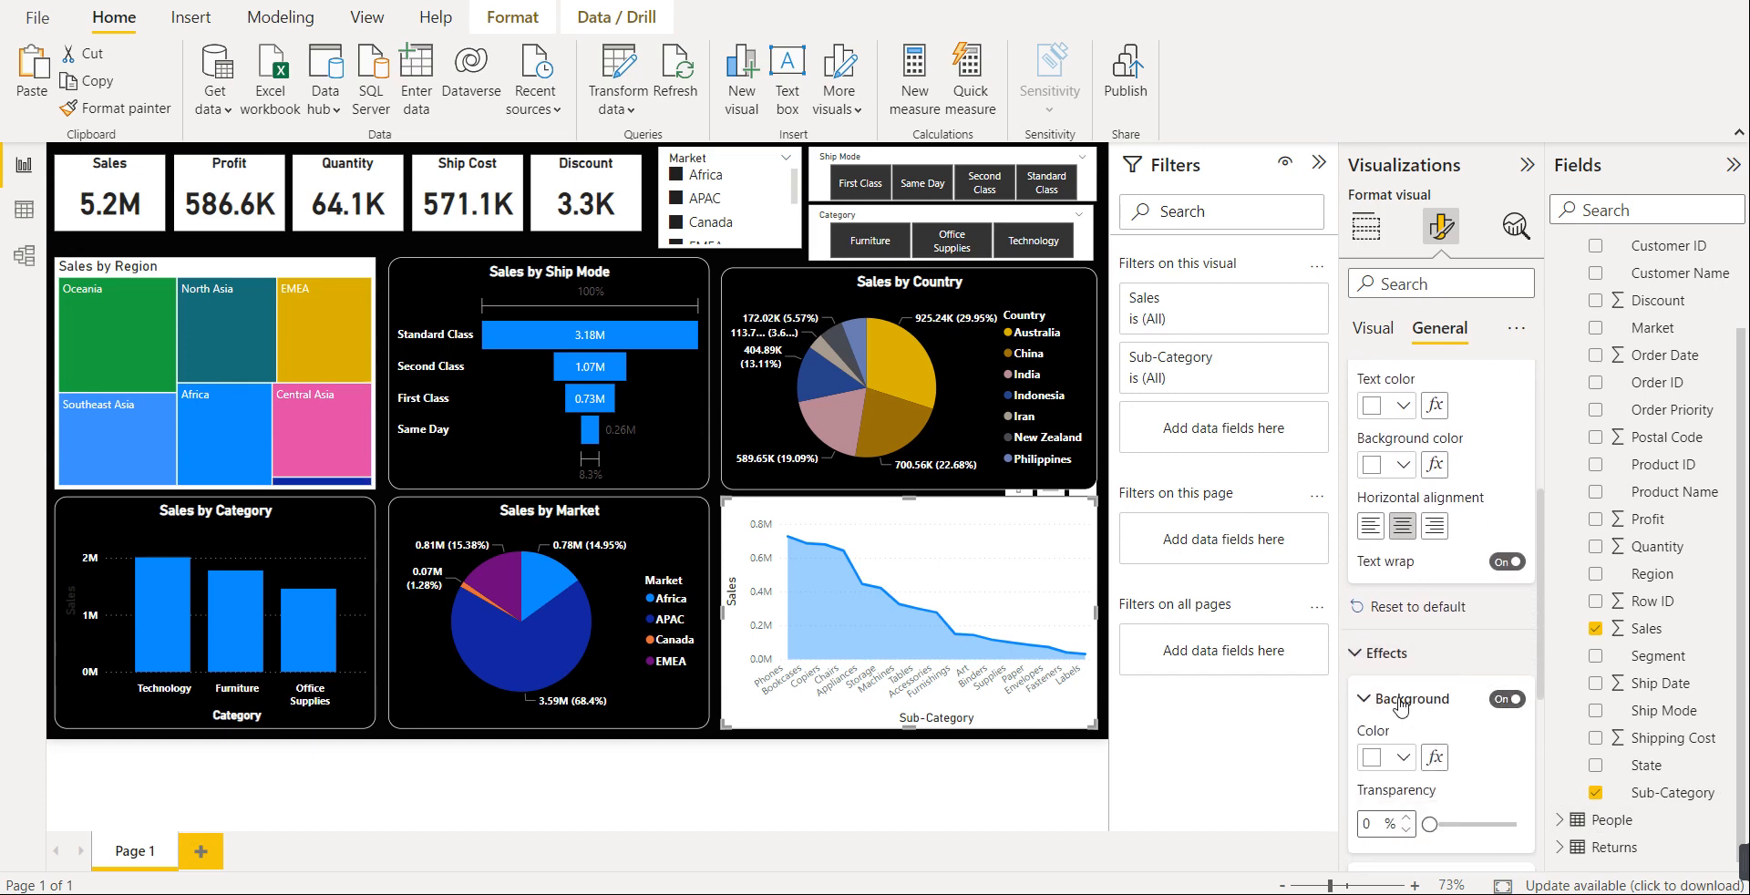
click(1401, 760)
click(1420, 665)
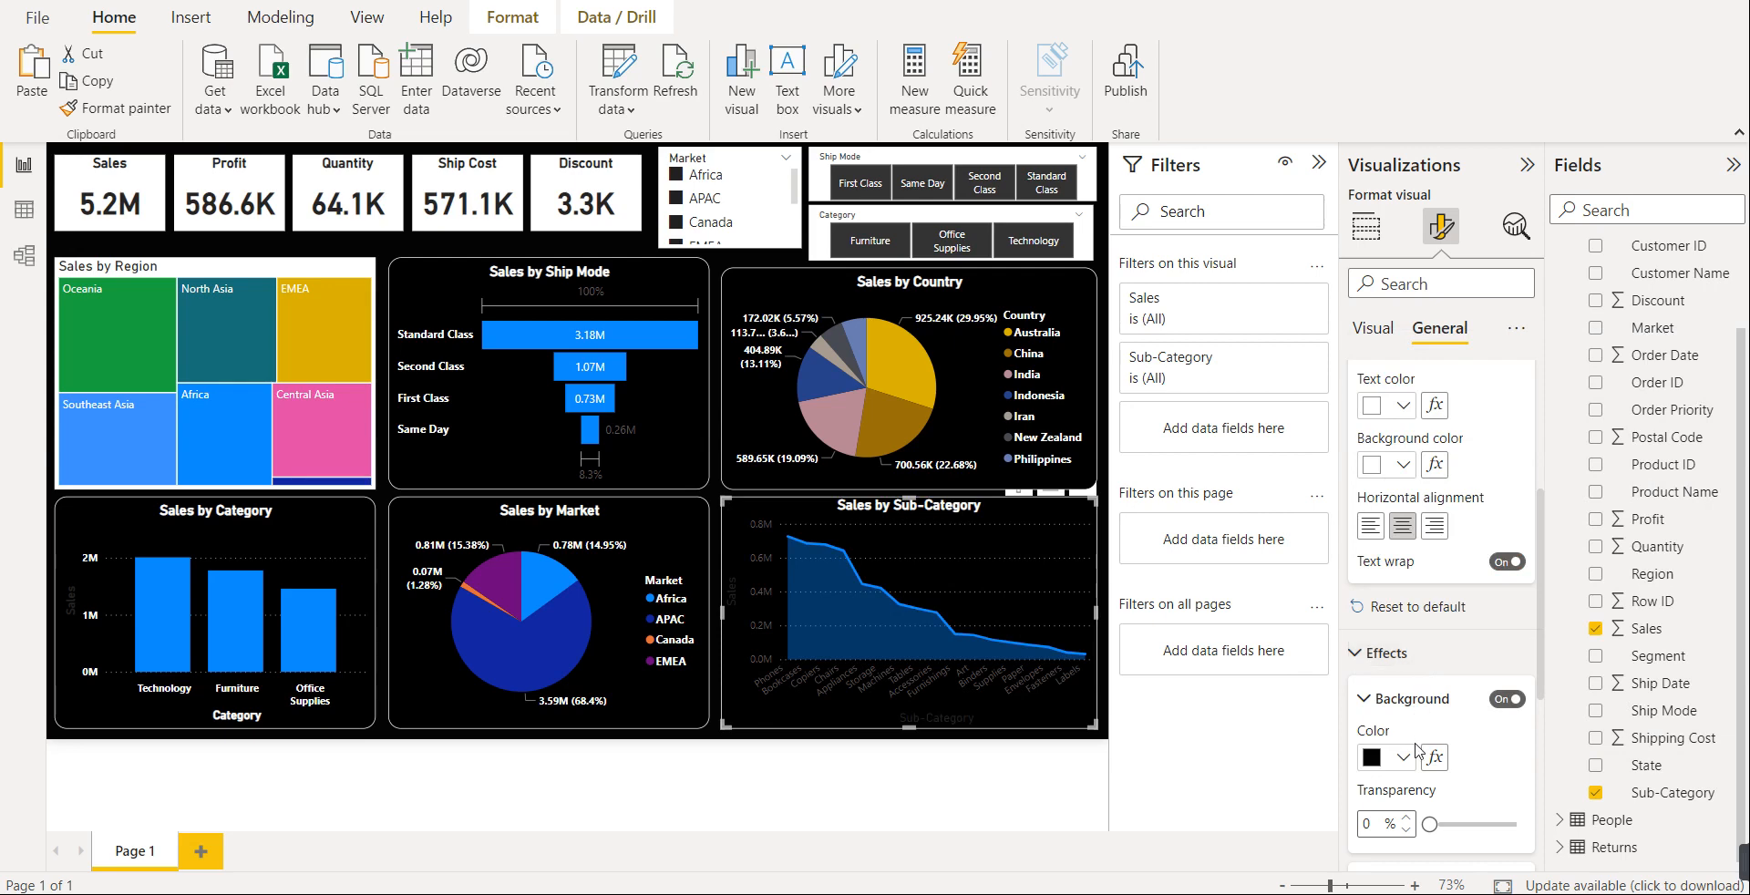
- Turn on a white visual border with 15 px rounded corners for the Sales by Sub-Category chart
scroll(1458, 811, down, 2)
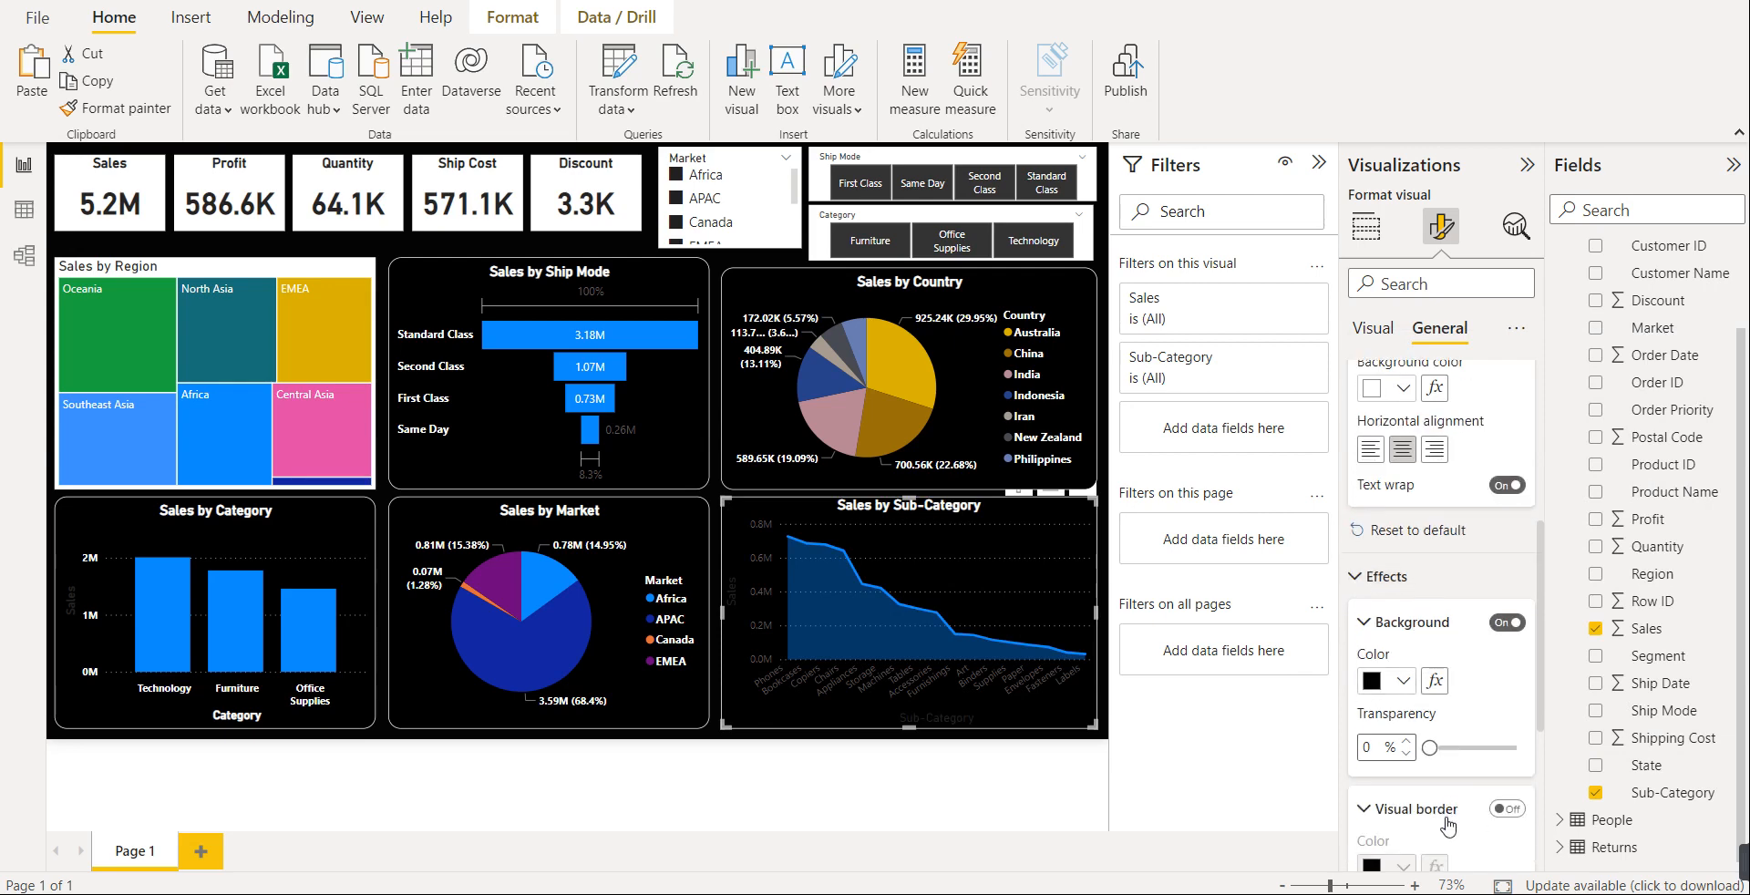
click(1504, 733)
scroll(1472, 740, down, 3)
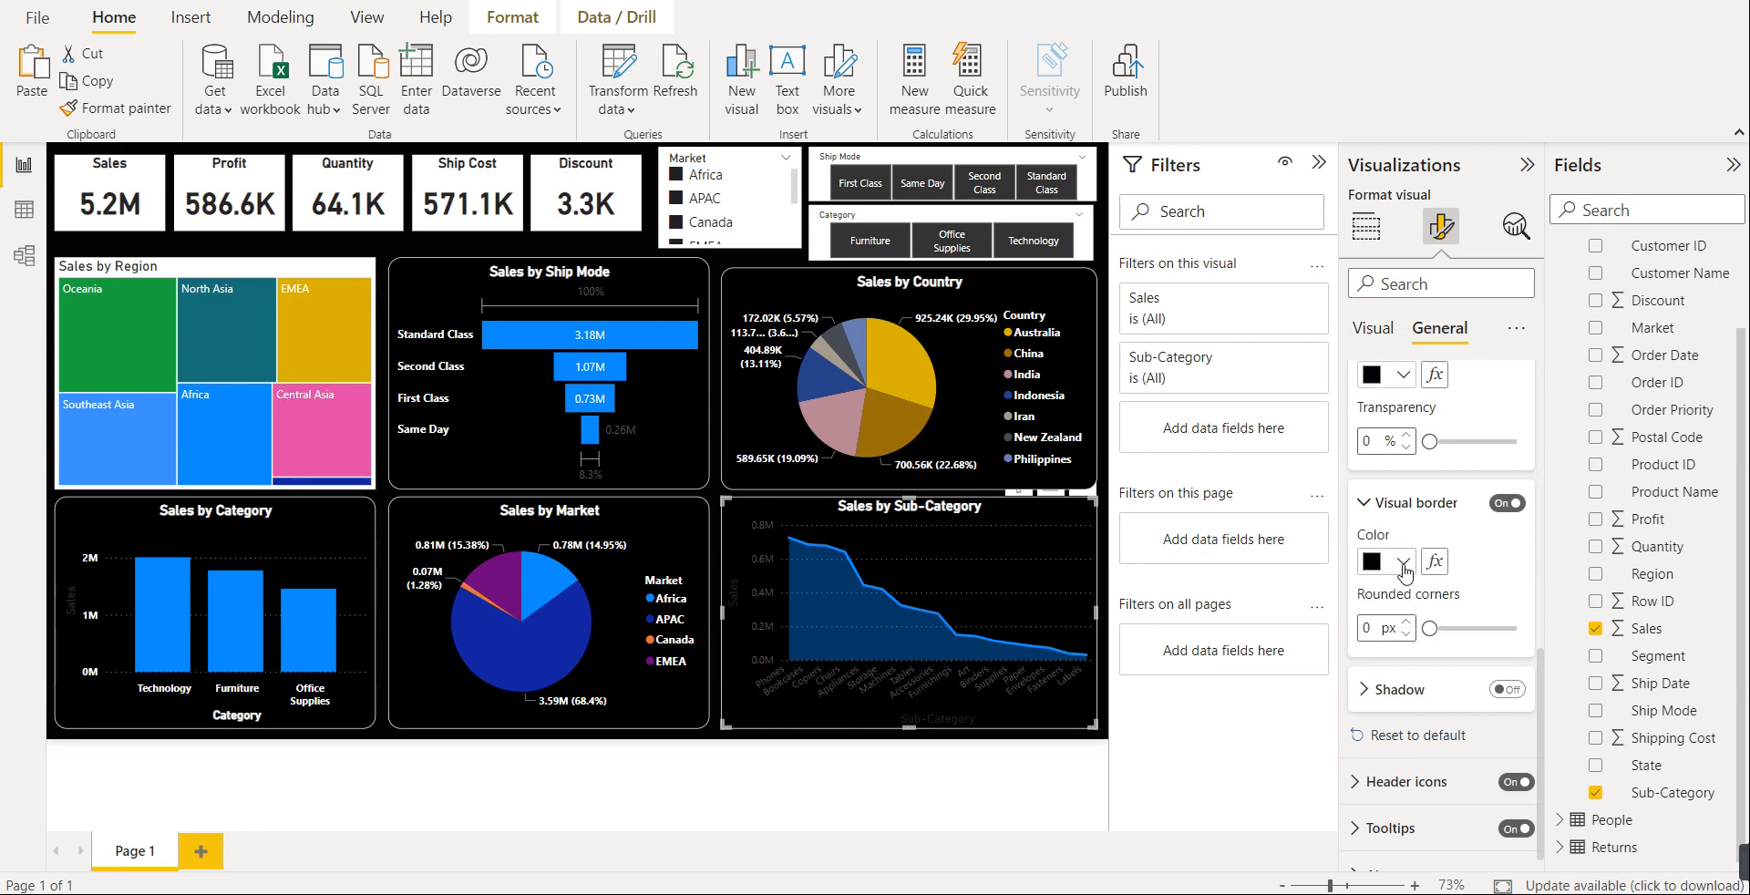
click(1404, 562)
click(1418, 462)
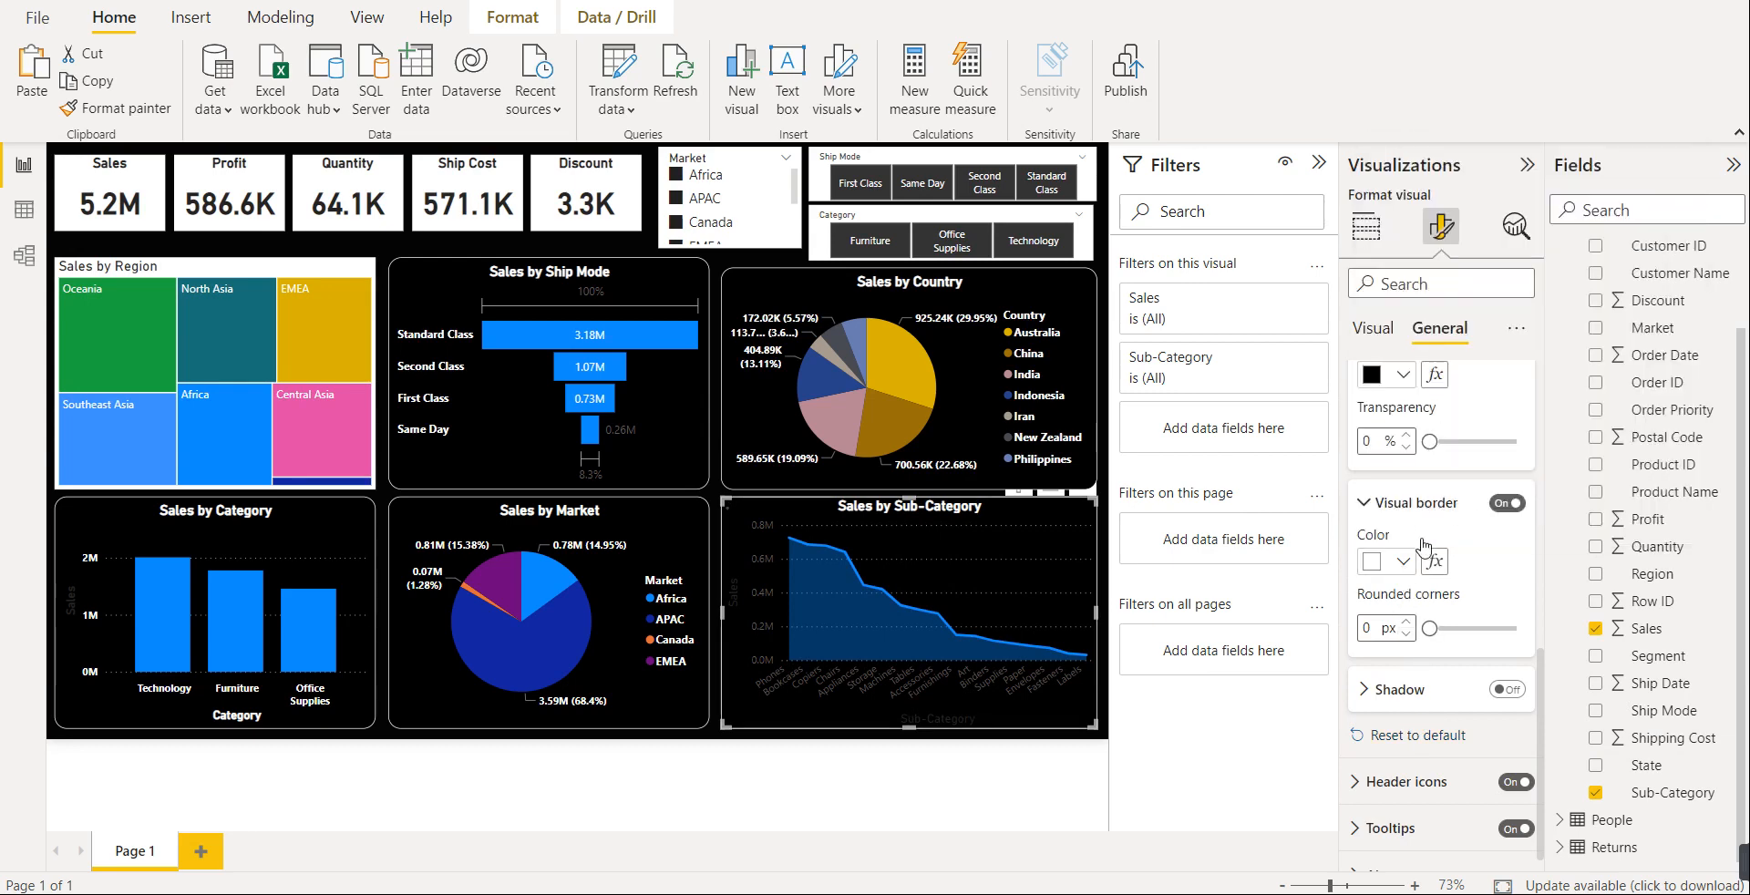
drag(1430, 629, 1471, 629)
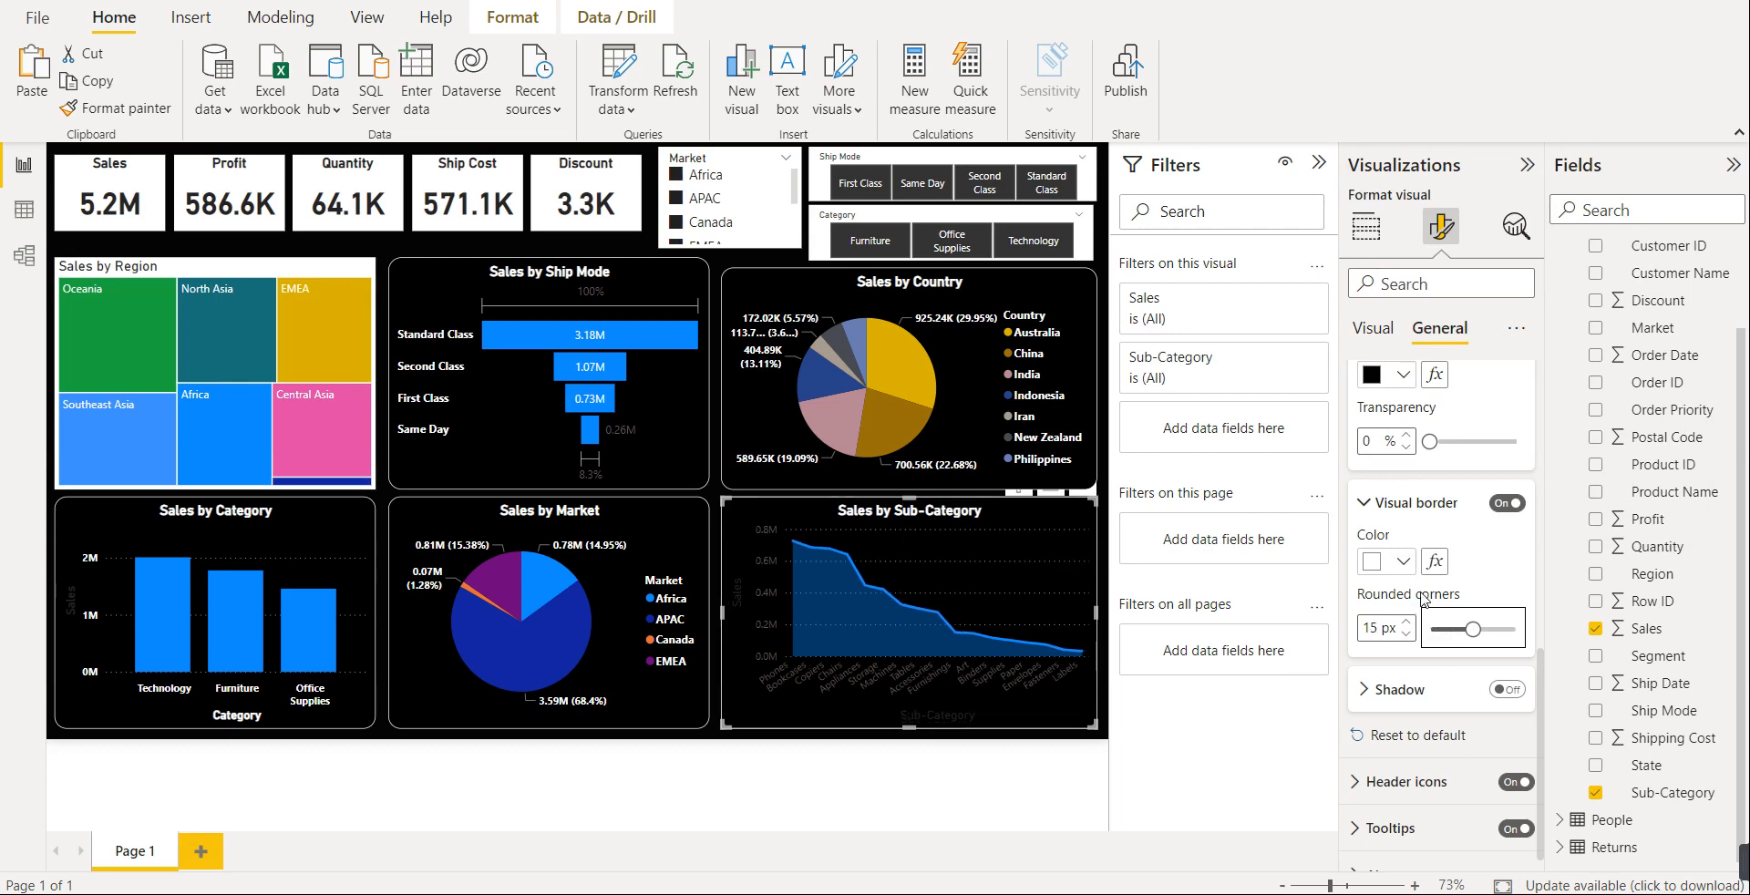
- Make the X-axis values of the Sales by Sub-Category chart bold and white
scroll(1408, 573, up, 3)
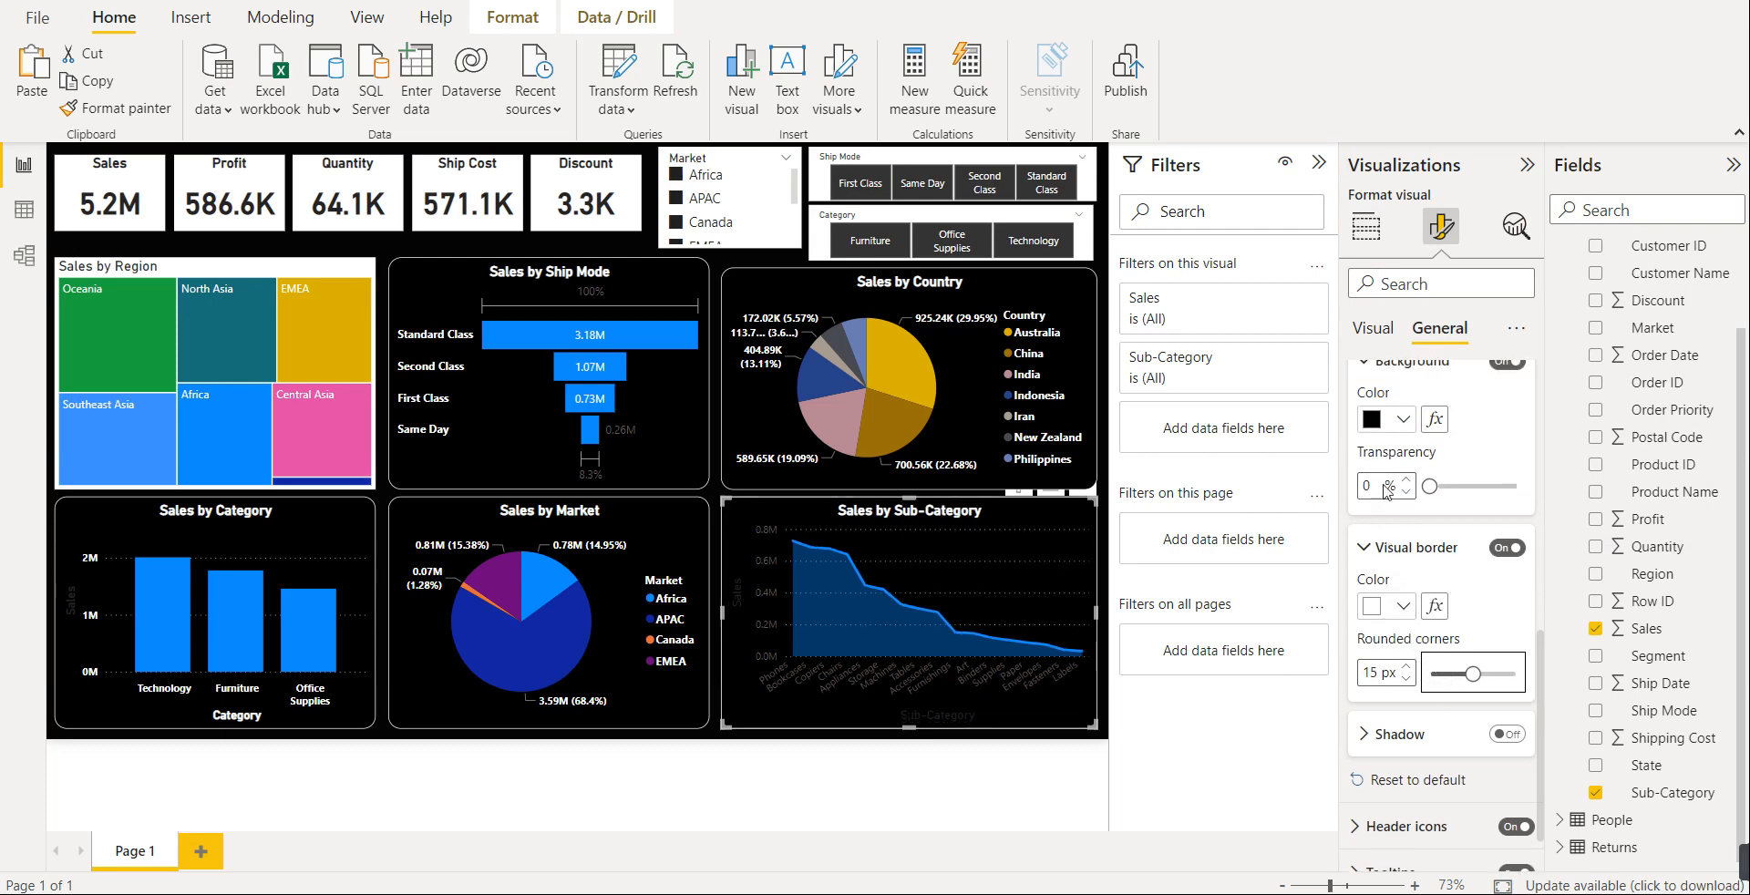
click(1367, 330)
scroll(1395, 472, up, 5)
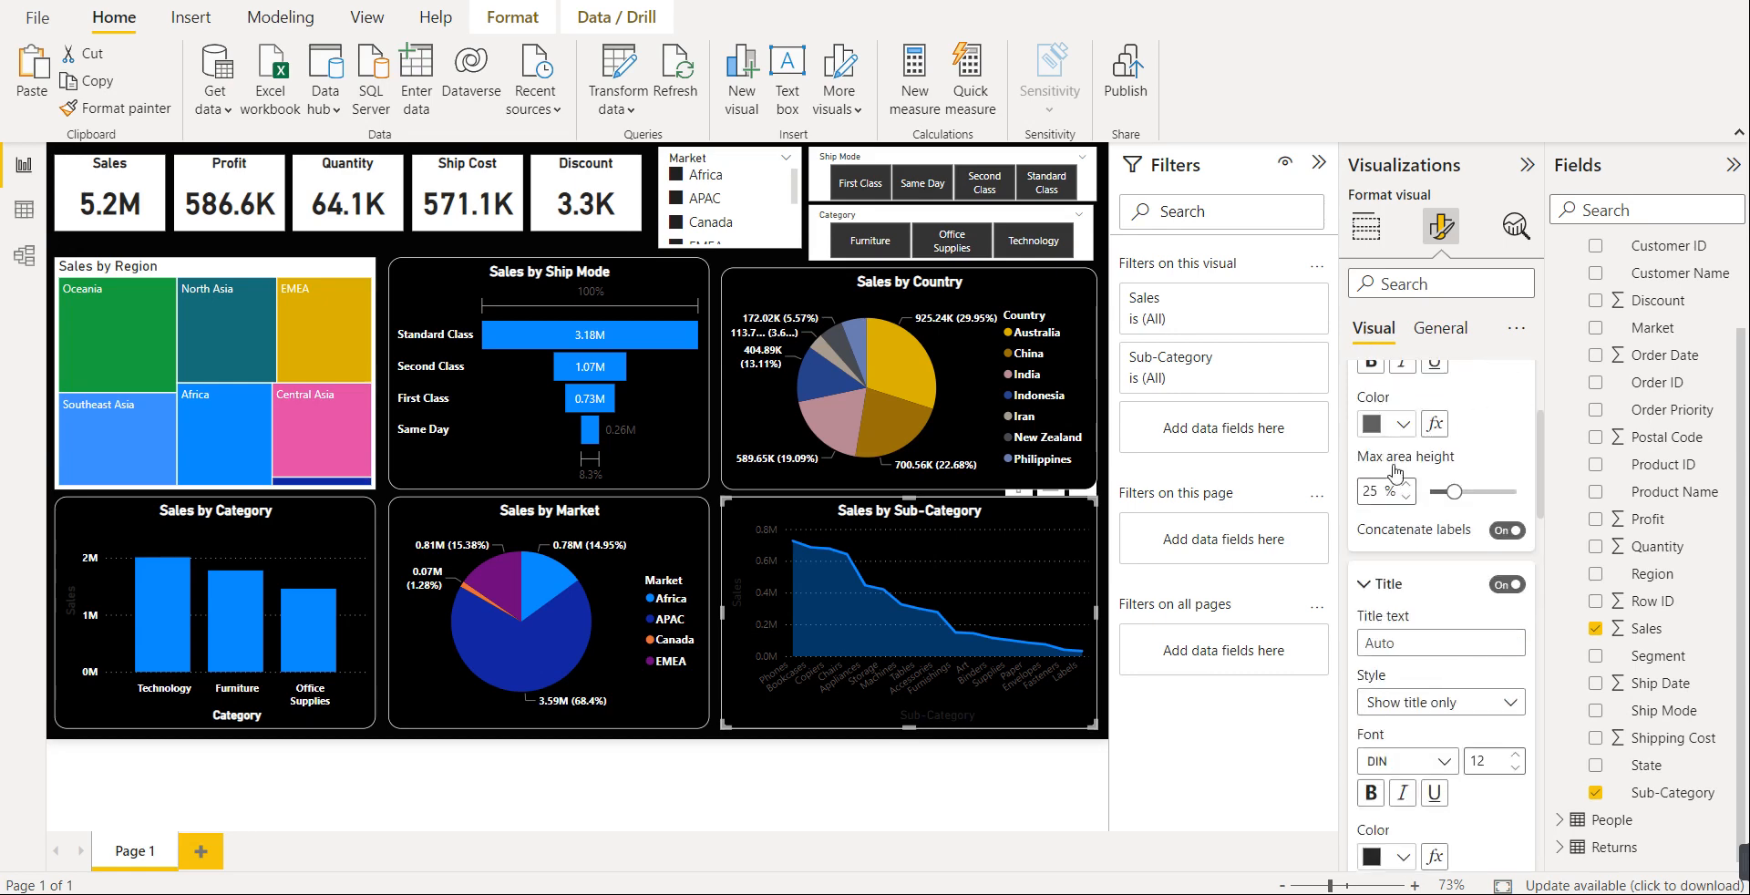
scroll(1395, 471, up, 1)
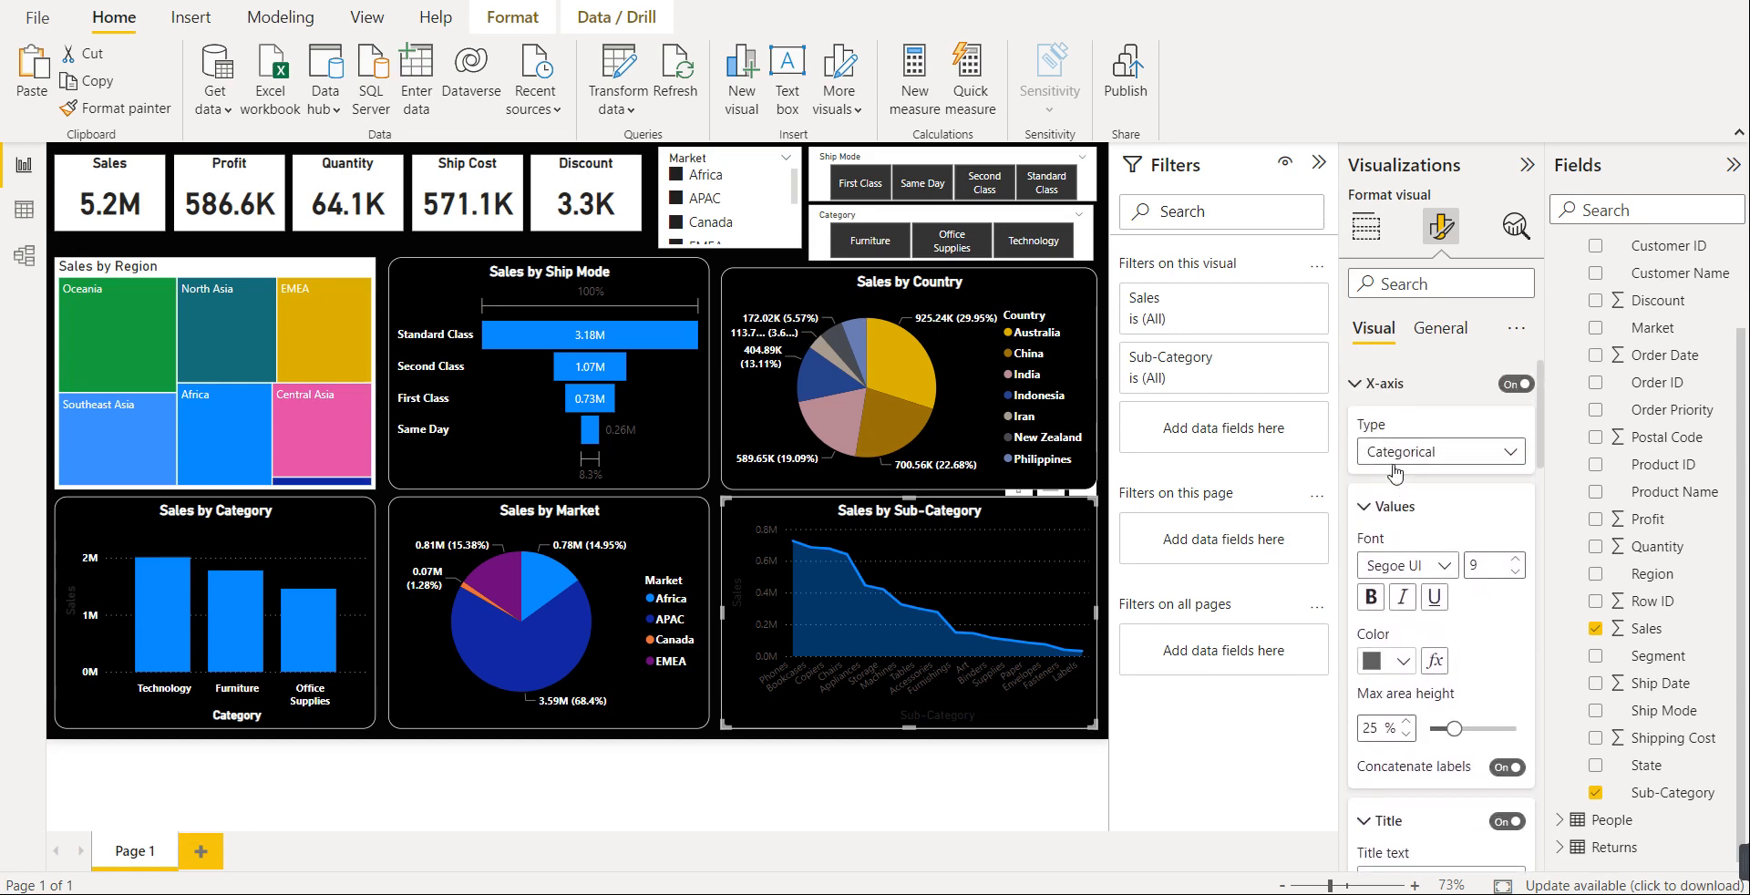
click(1402, 662)
click(1387, 563)
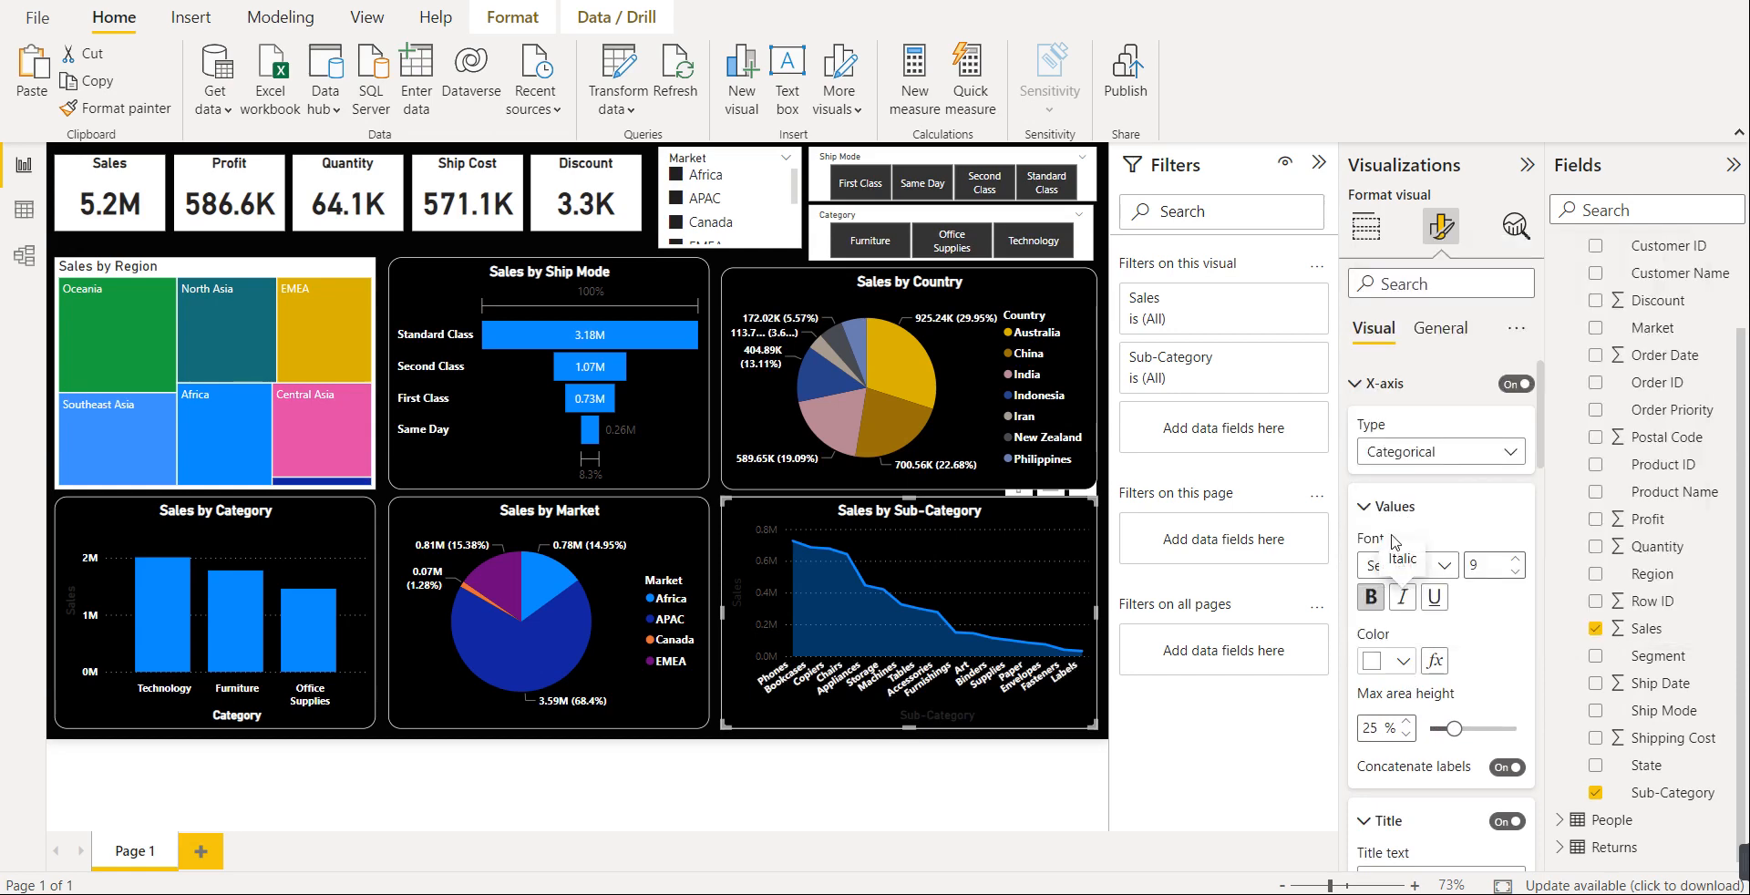
- Make the Y-axis values of the Sales by Sub-Category chart bold and white
click(1378, 390)
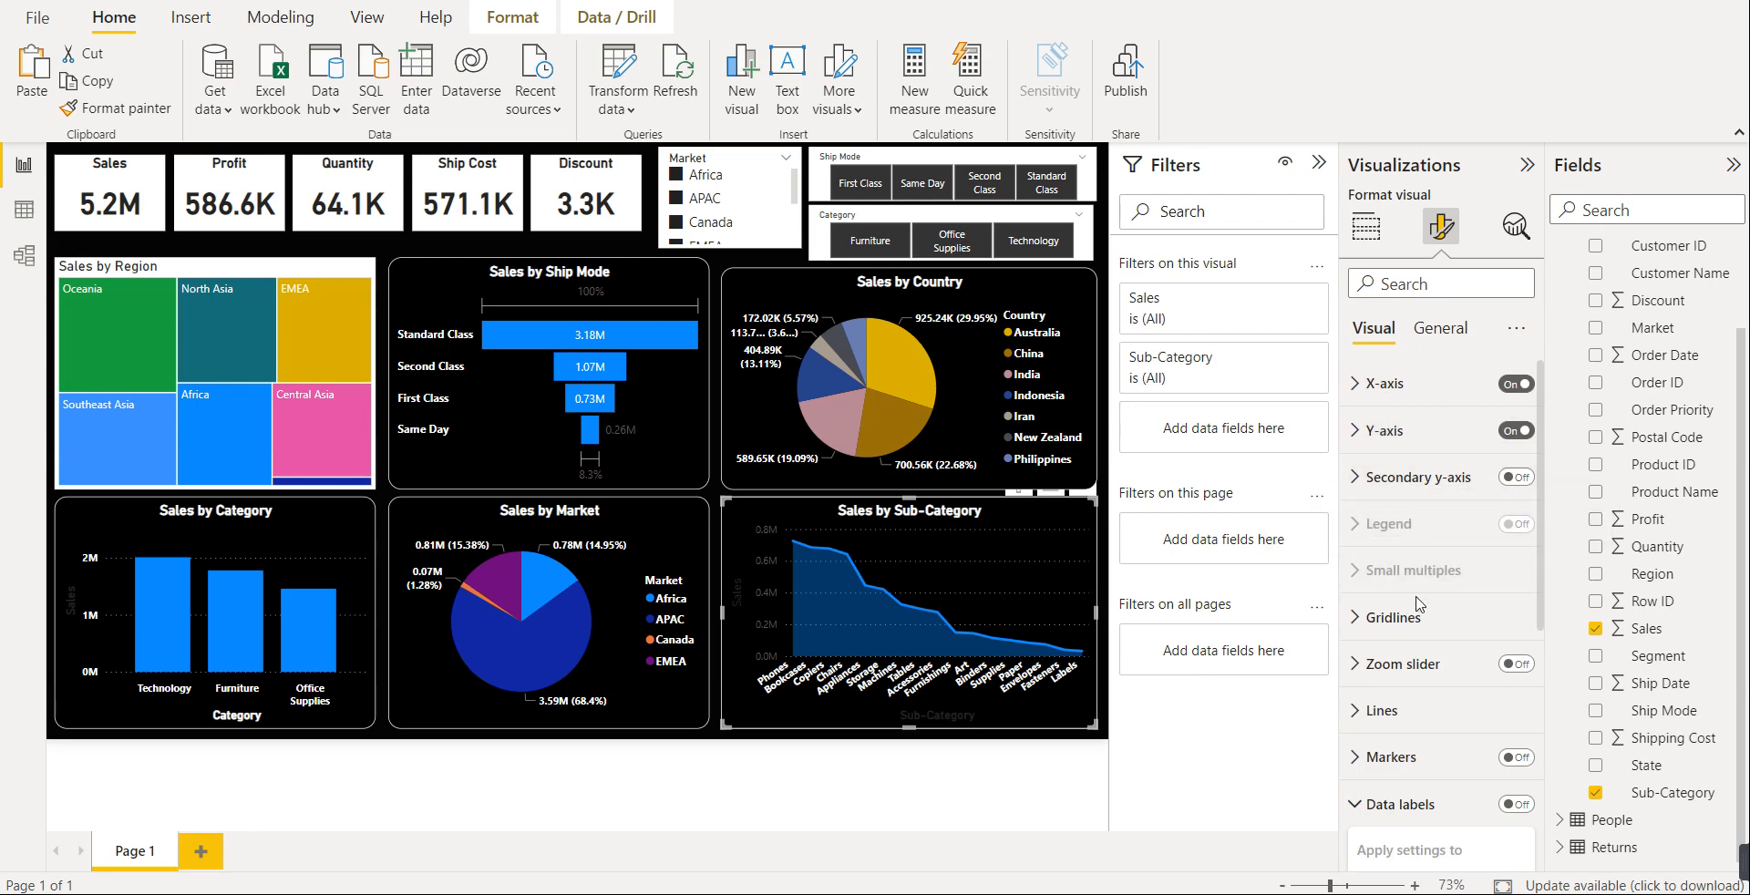
click(1403, 789)
scroll(1405, 782, down, 1)
click(1408, 768)
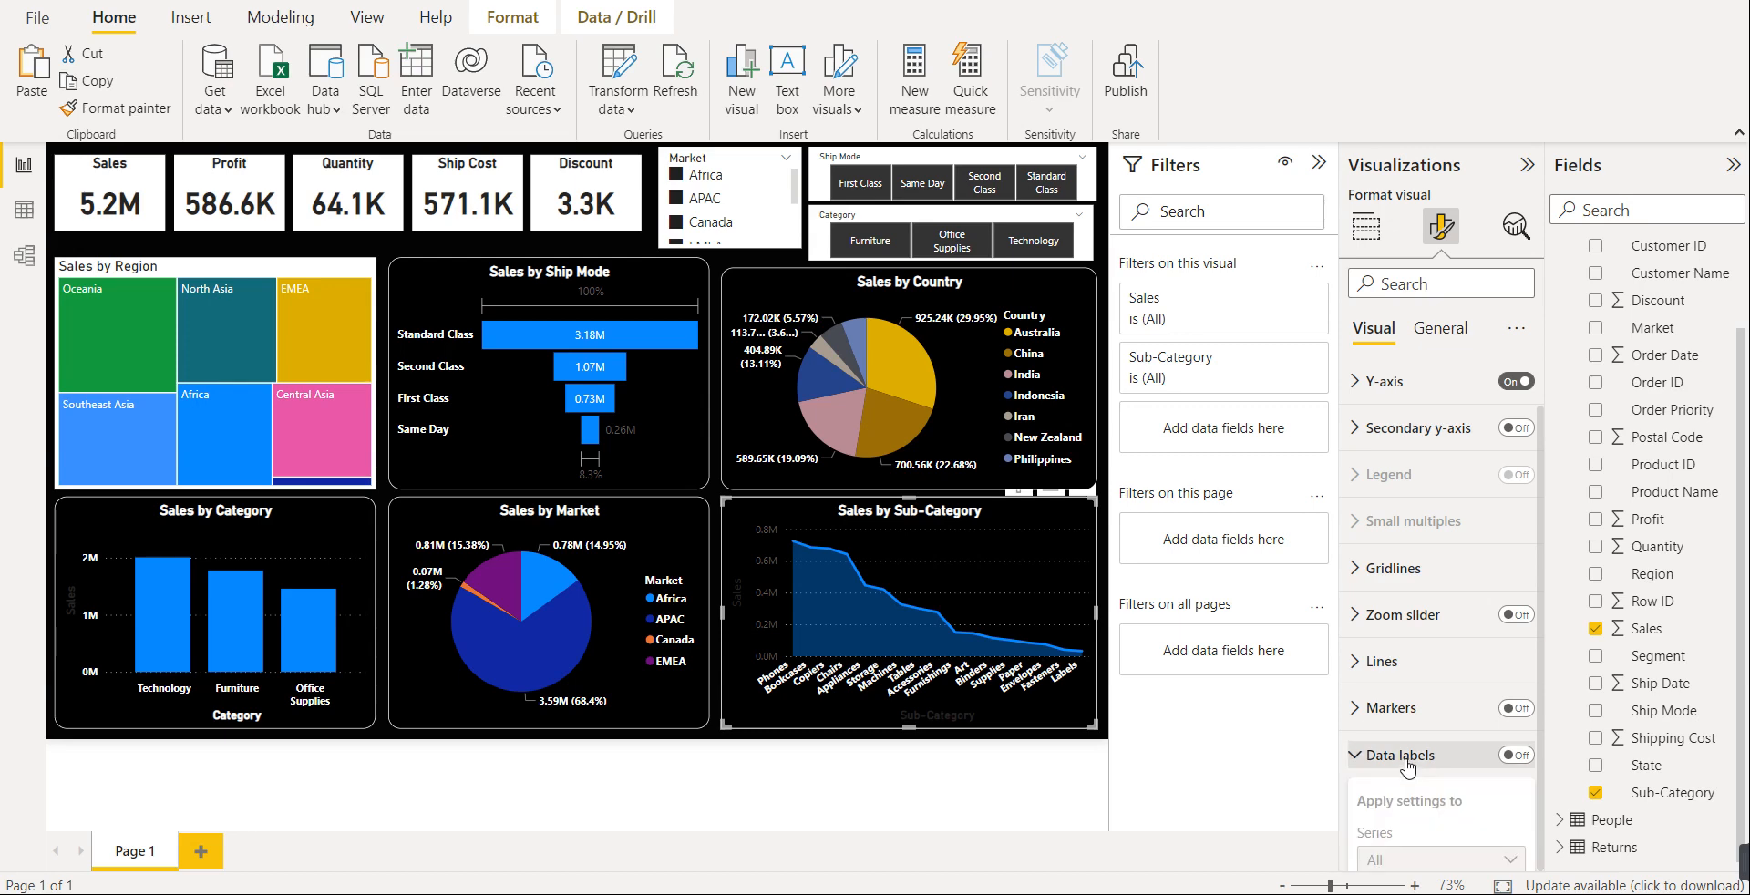
scroll(1404, 729, down, 1)
click(1394, 707)
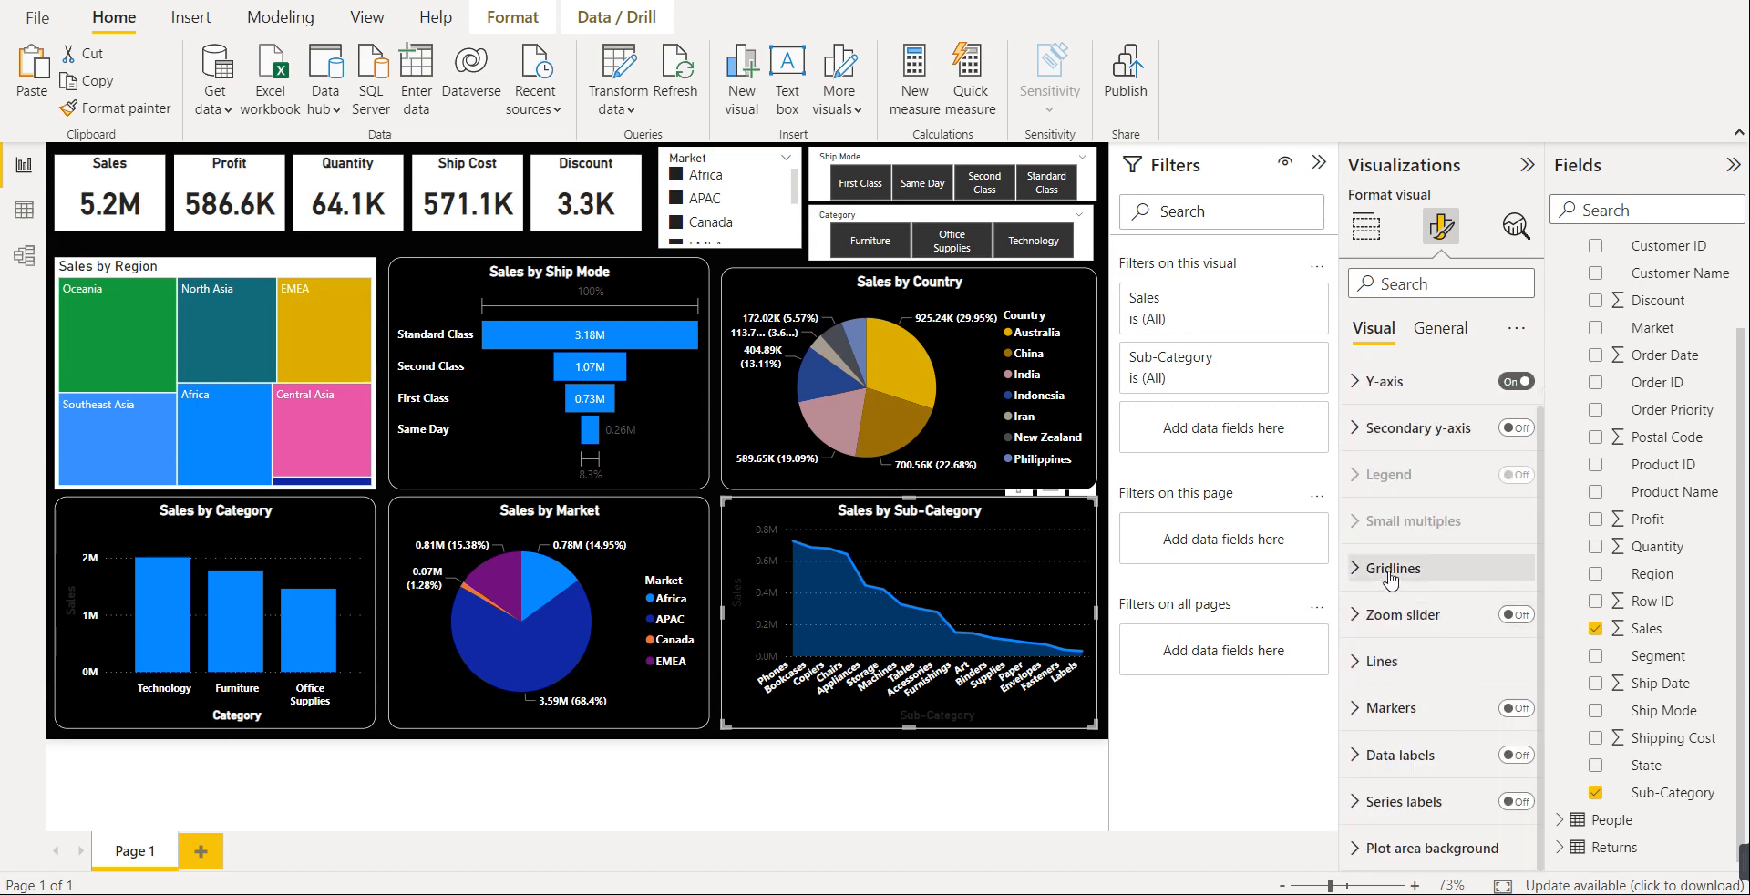
click(1381, 383)
click(1370, 754)
click(1400, 818)
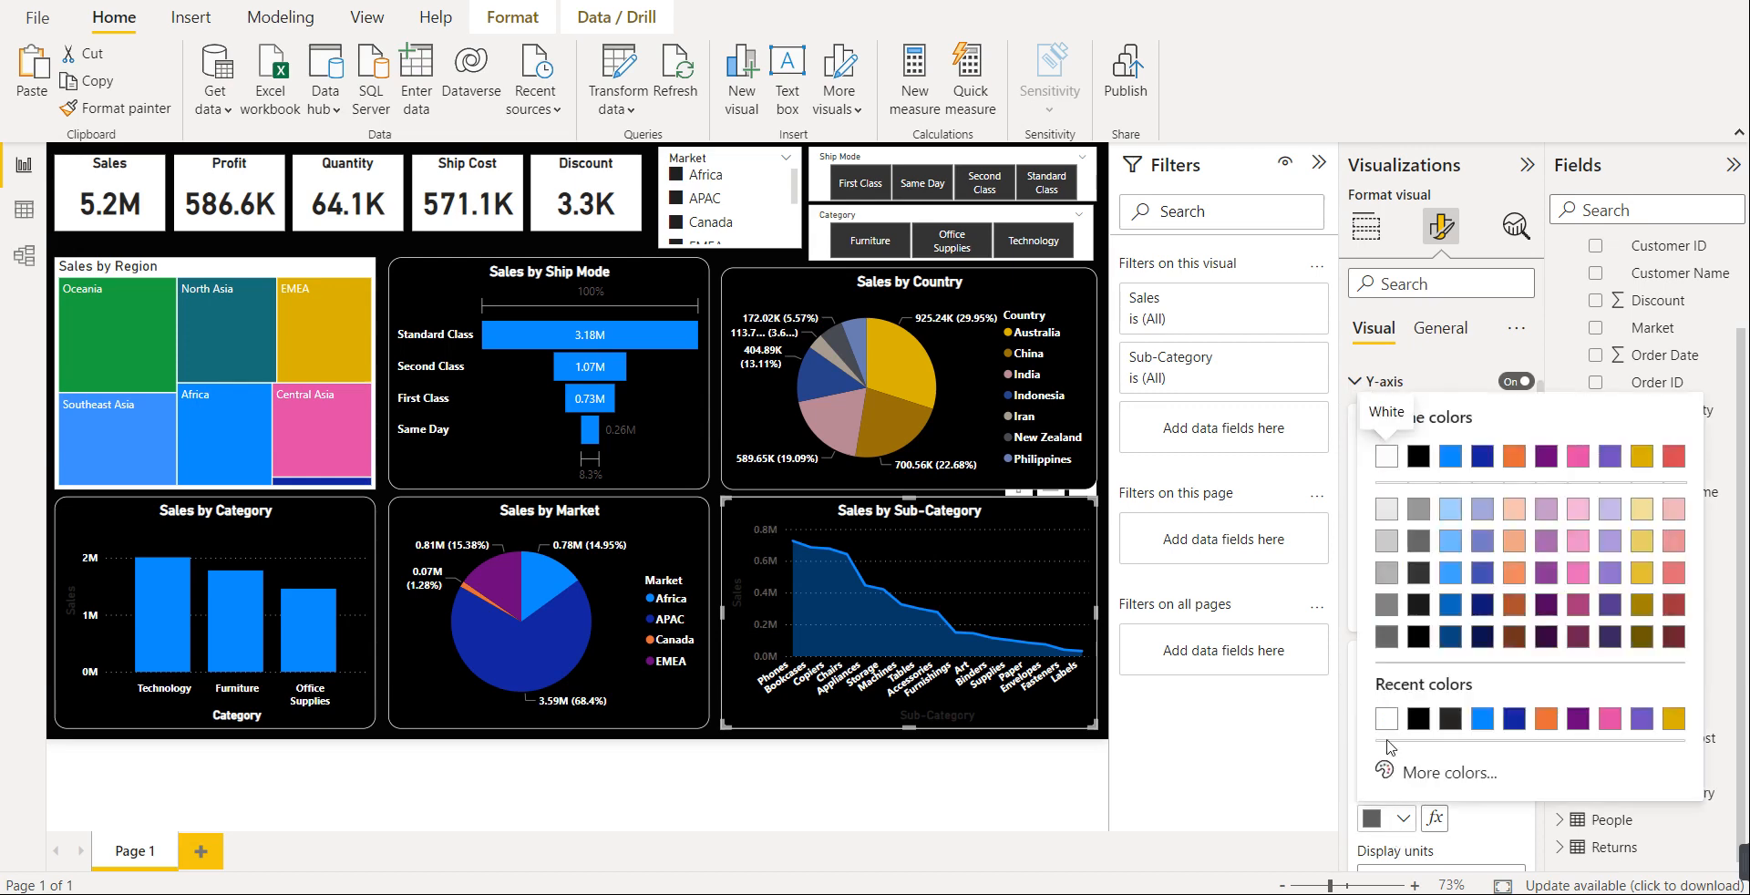
click(1386, 726)
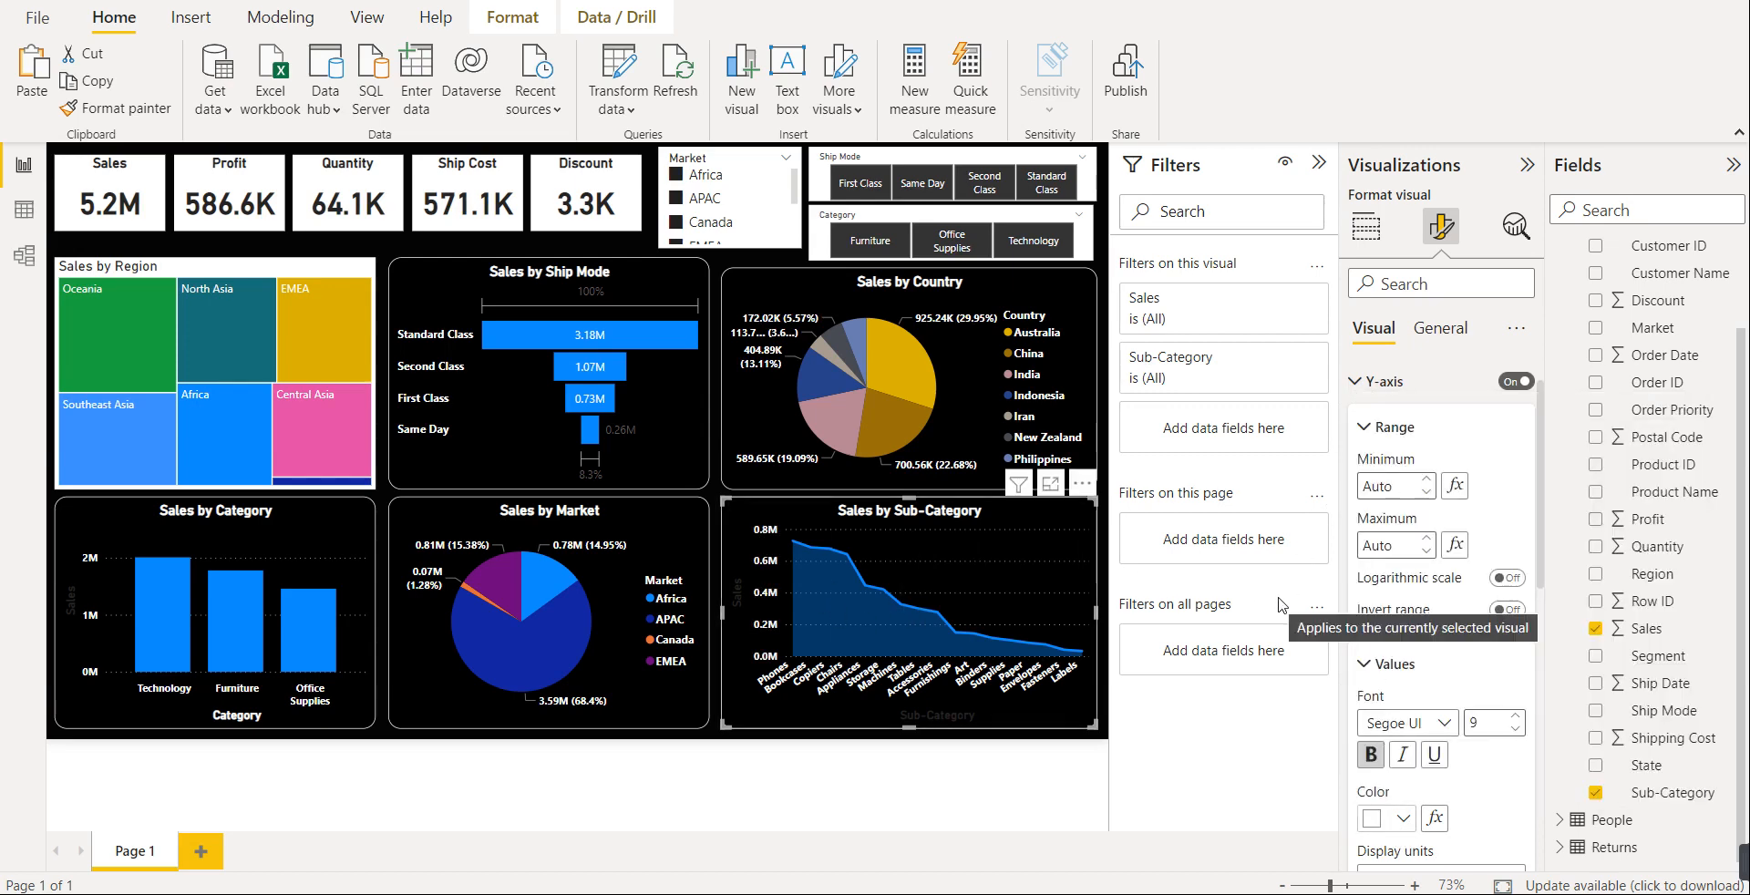
- Turn on data labels for the Sales by Sub-Category chart and open their formatting options
click(1387, 682)
scroll(1422, 775, down, 3)
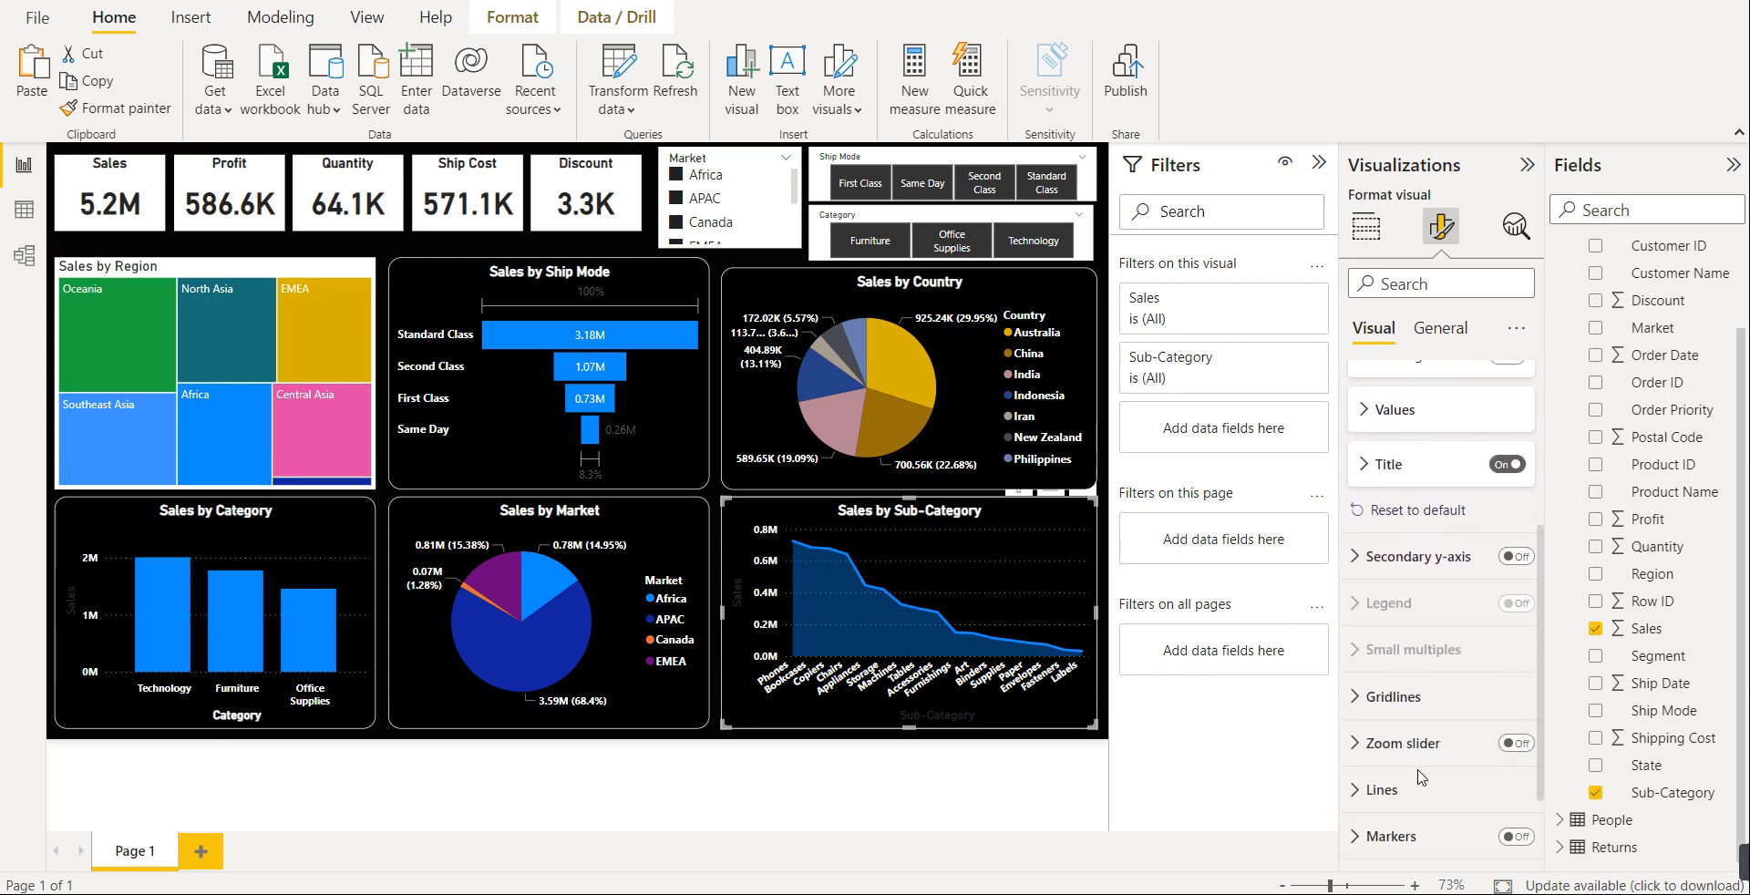
scroll(1427, 779, down, 2)
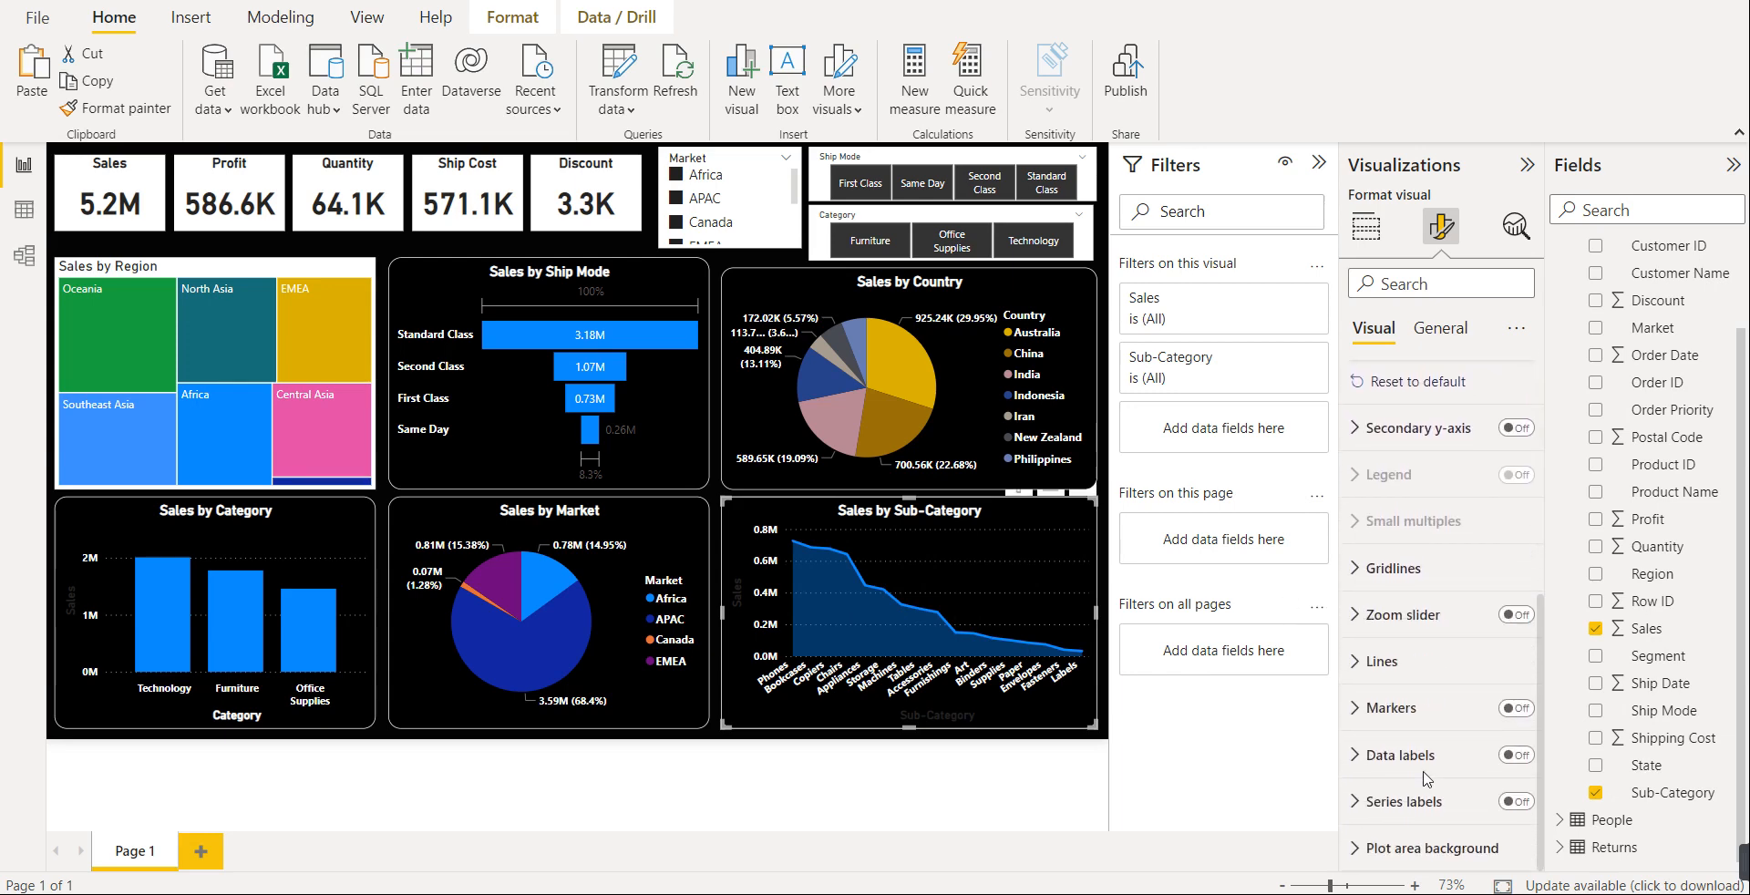
click(1522, 757)
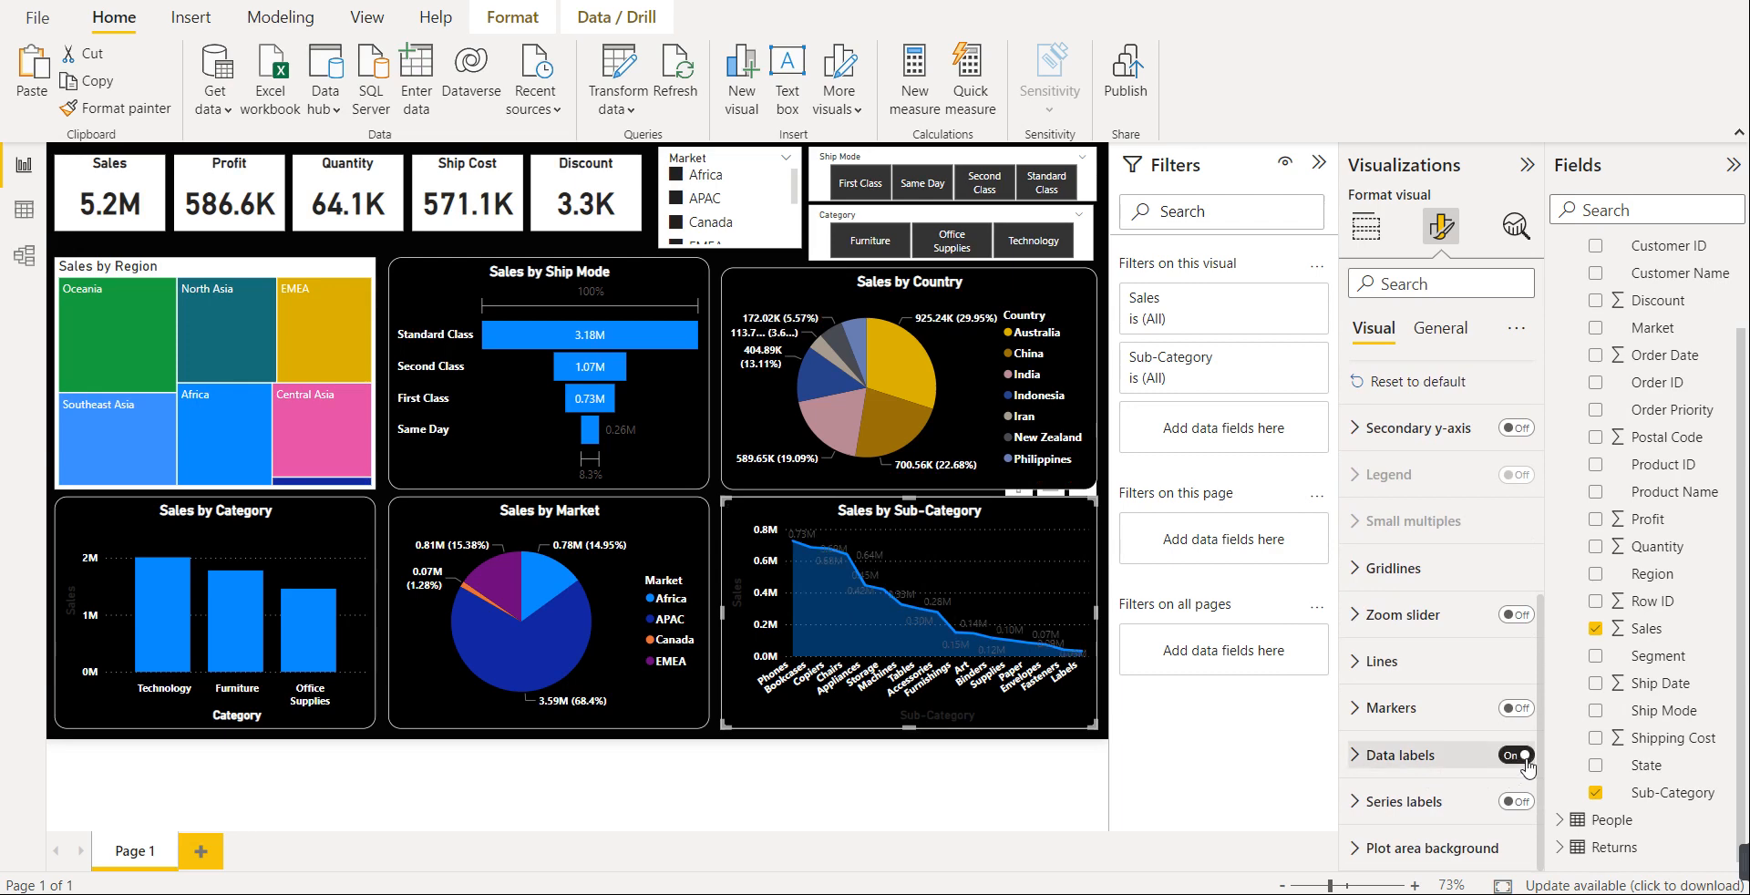
click(1430, 758)
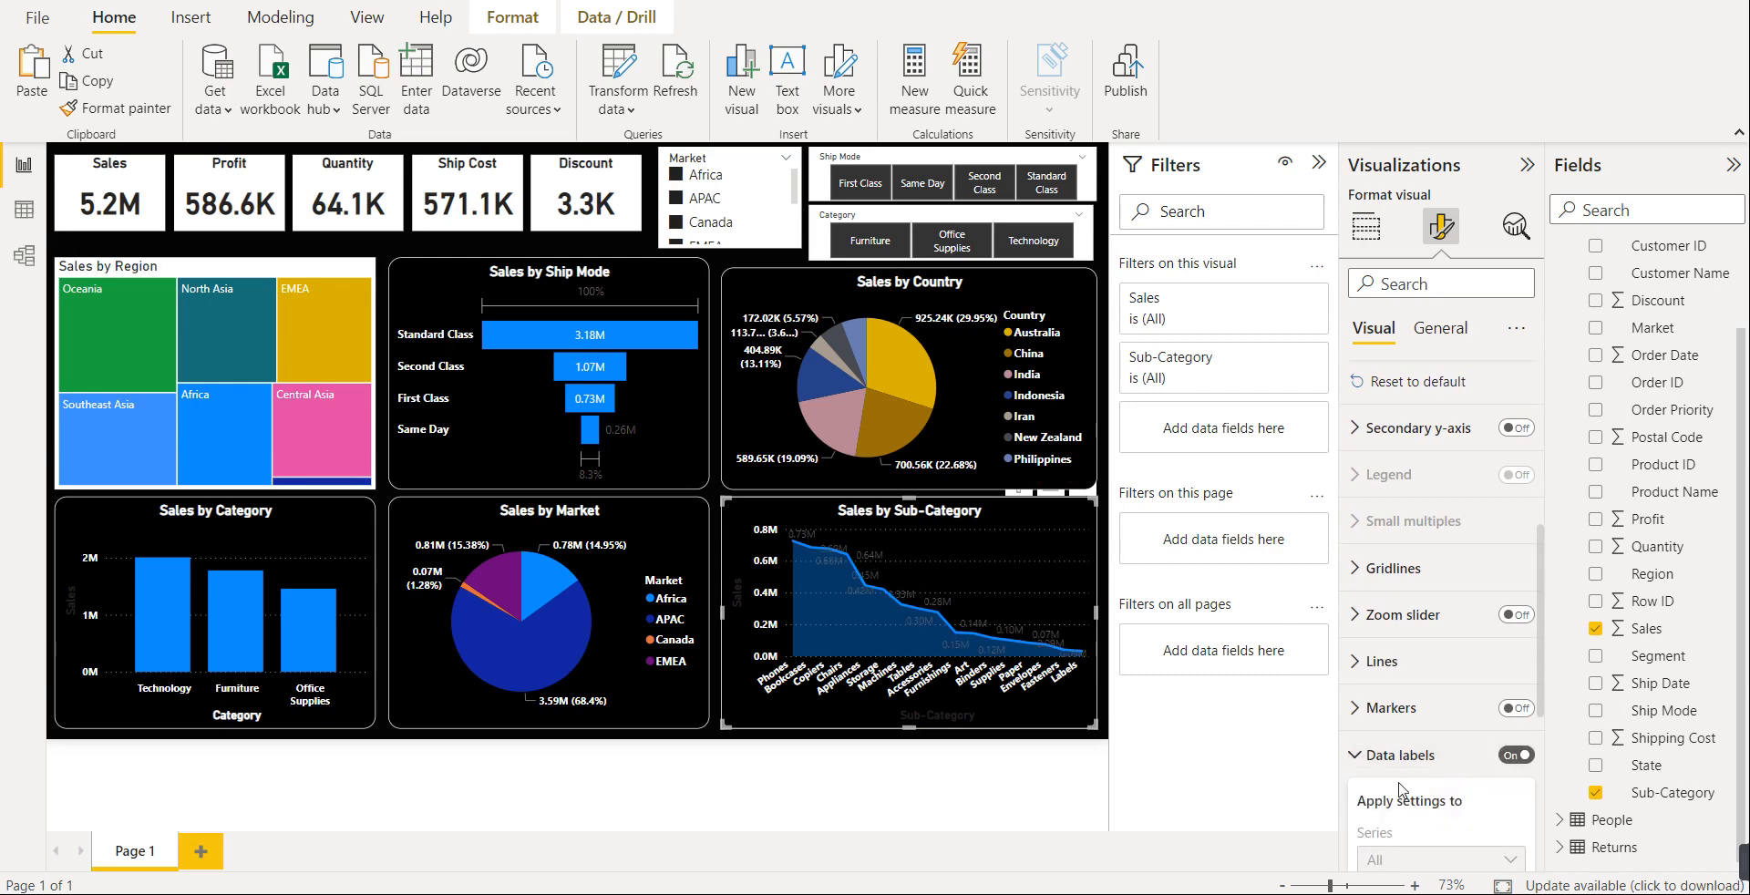
- Make the data label values of the Sales by Sub-Category chart bold and white, and try to set their font size to 5
scroll(1404, 802, down, 4)
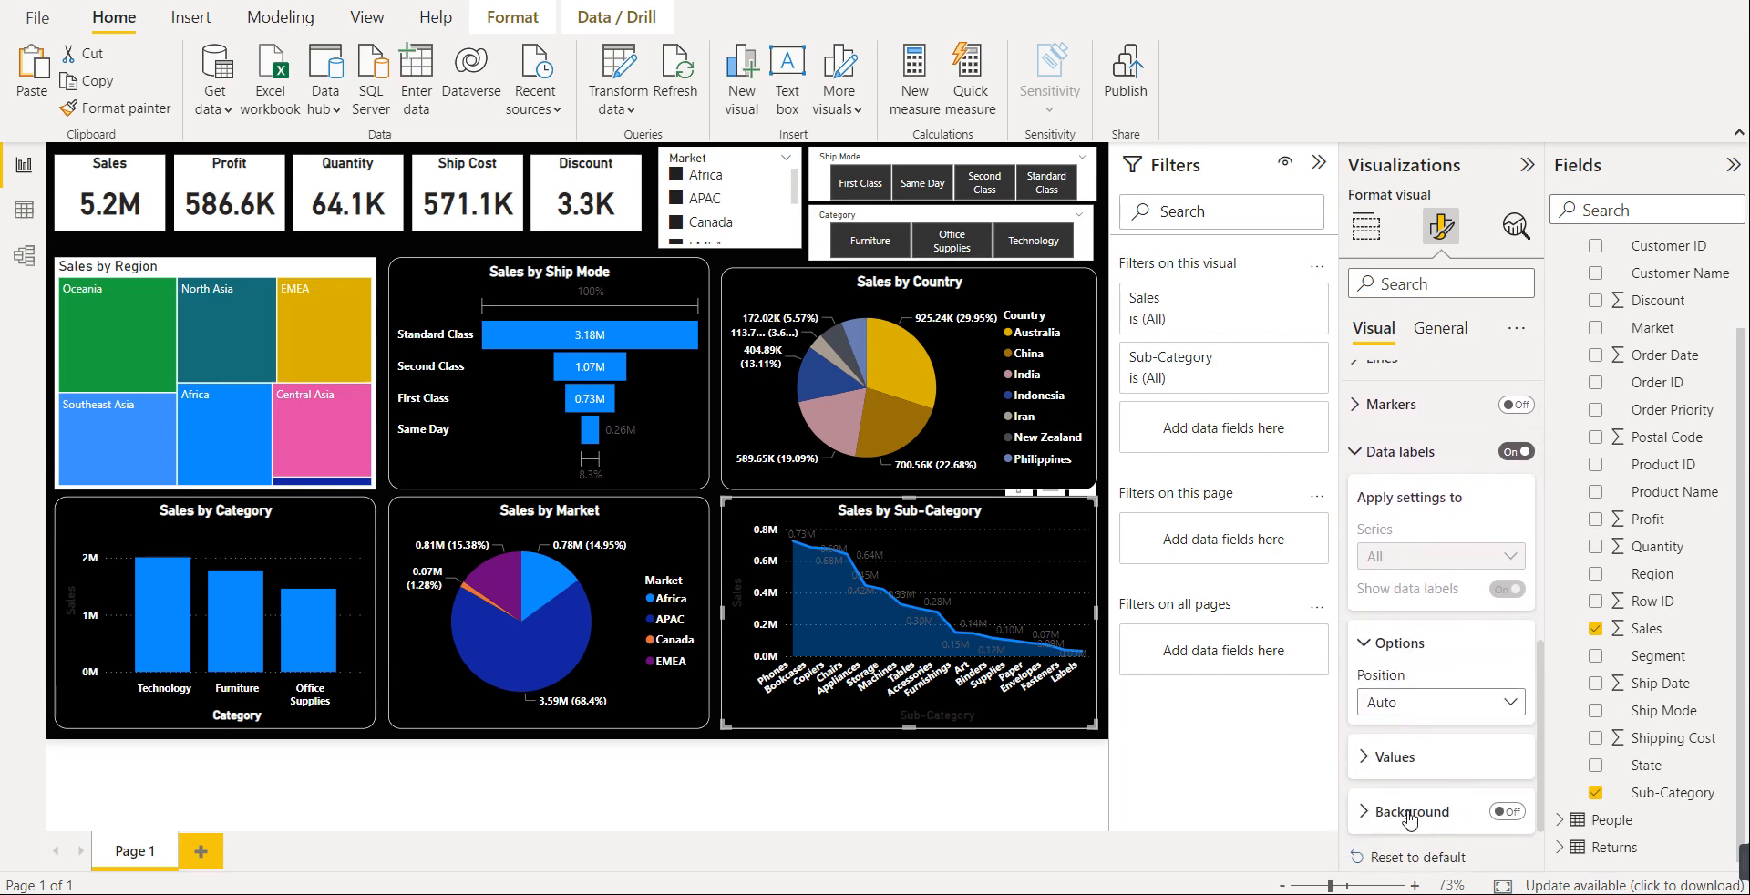
scroll(1411, 820, down, 1)
click(1395, 676)
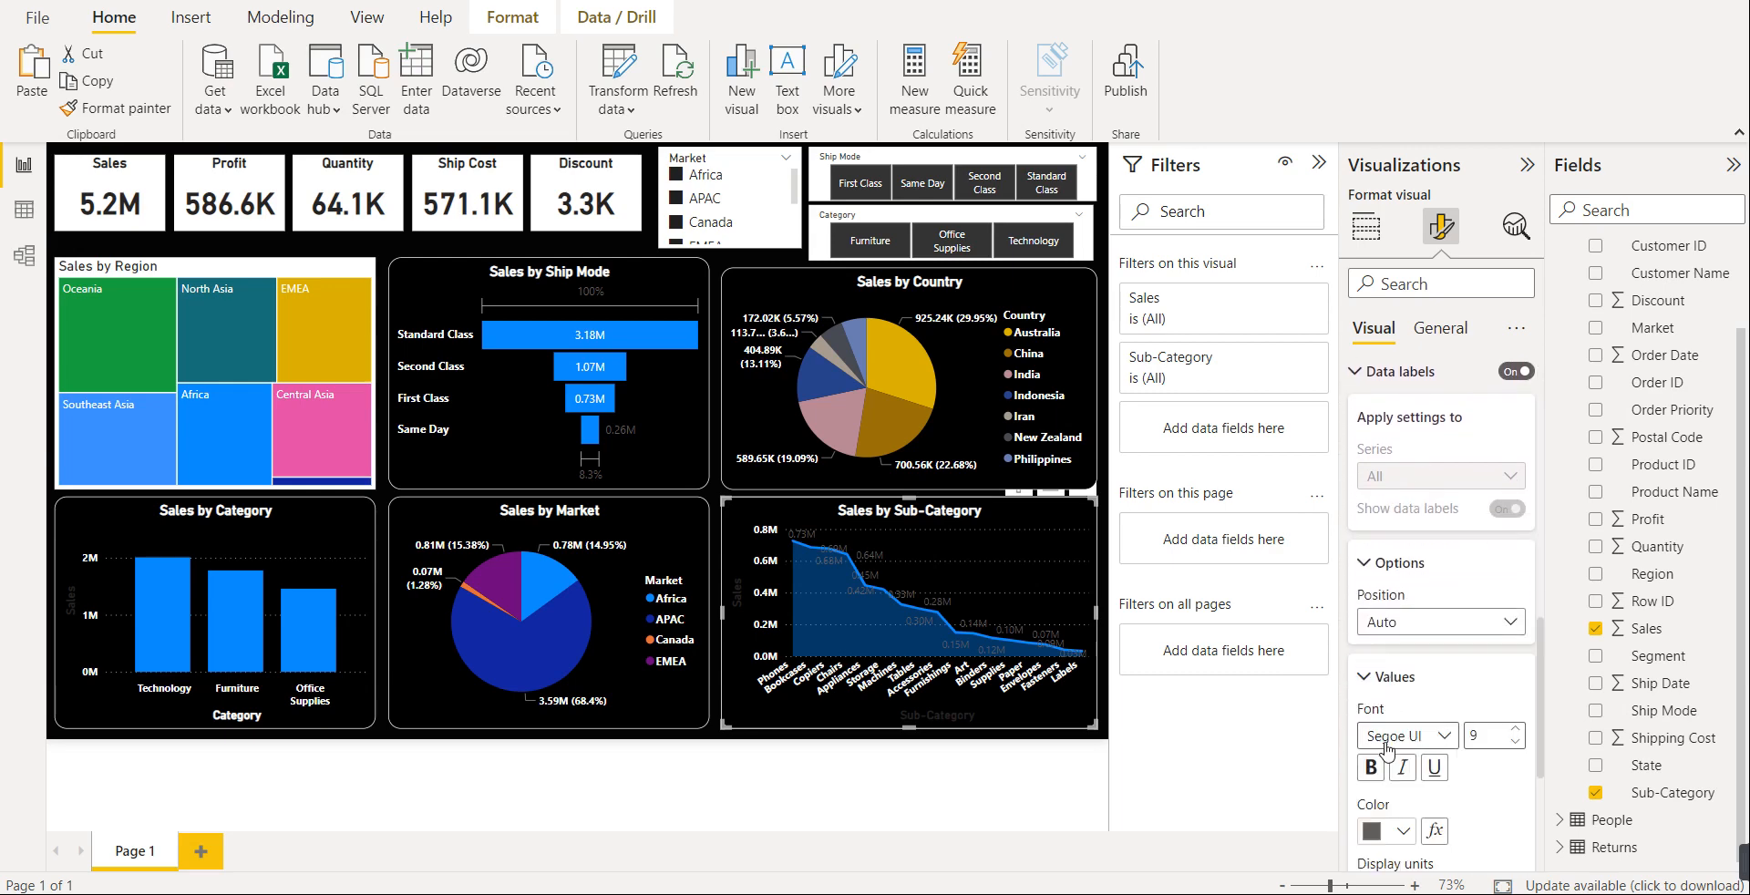
click(1404, 830)
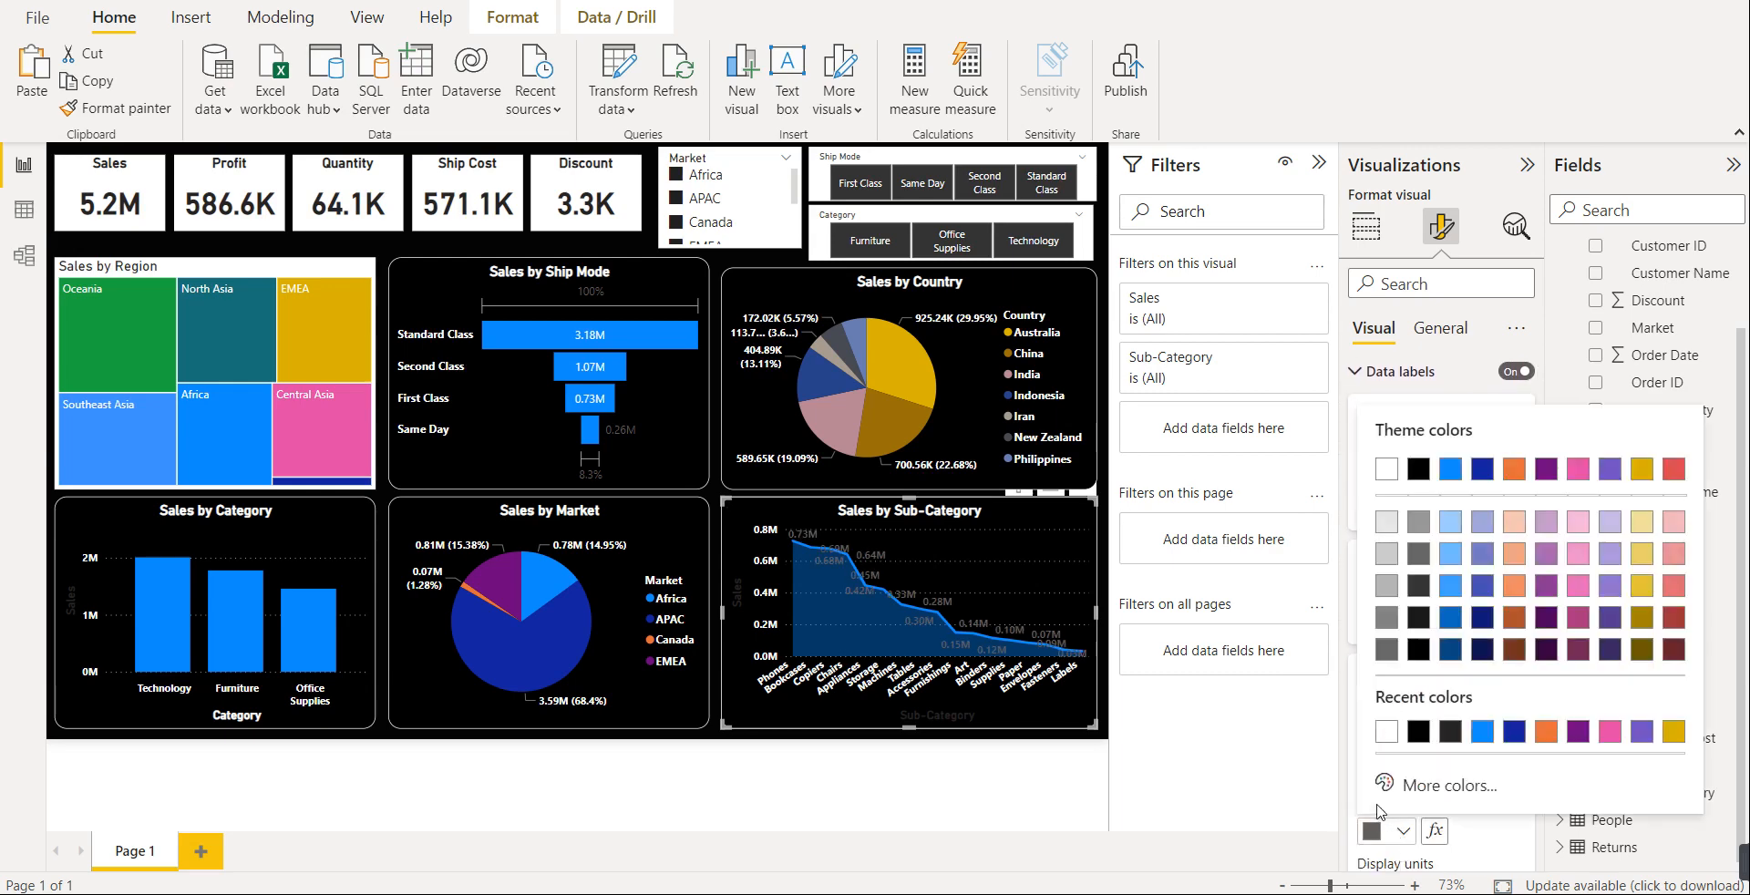
click(1391, 742)
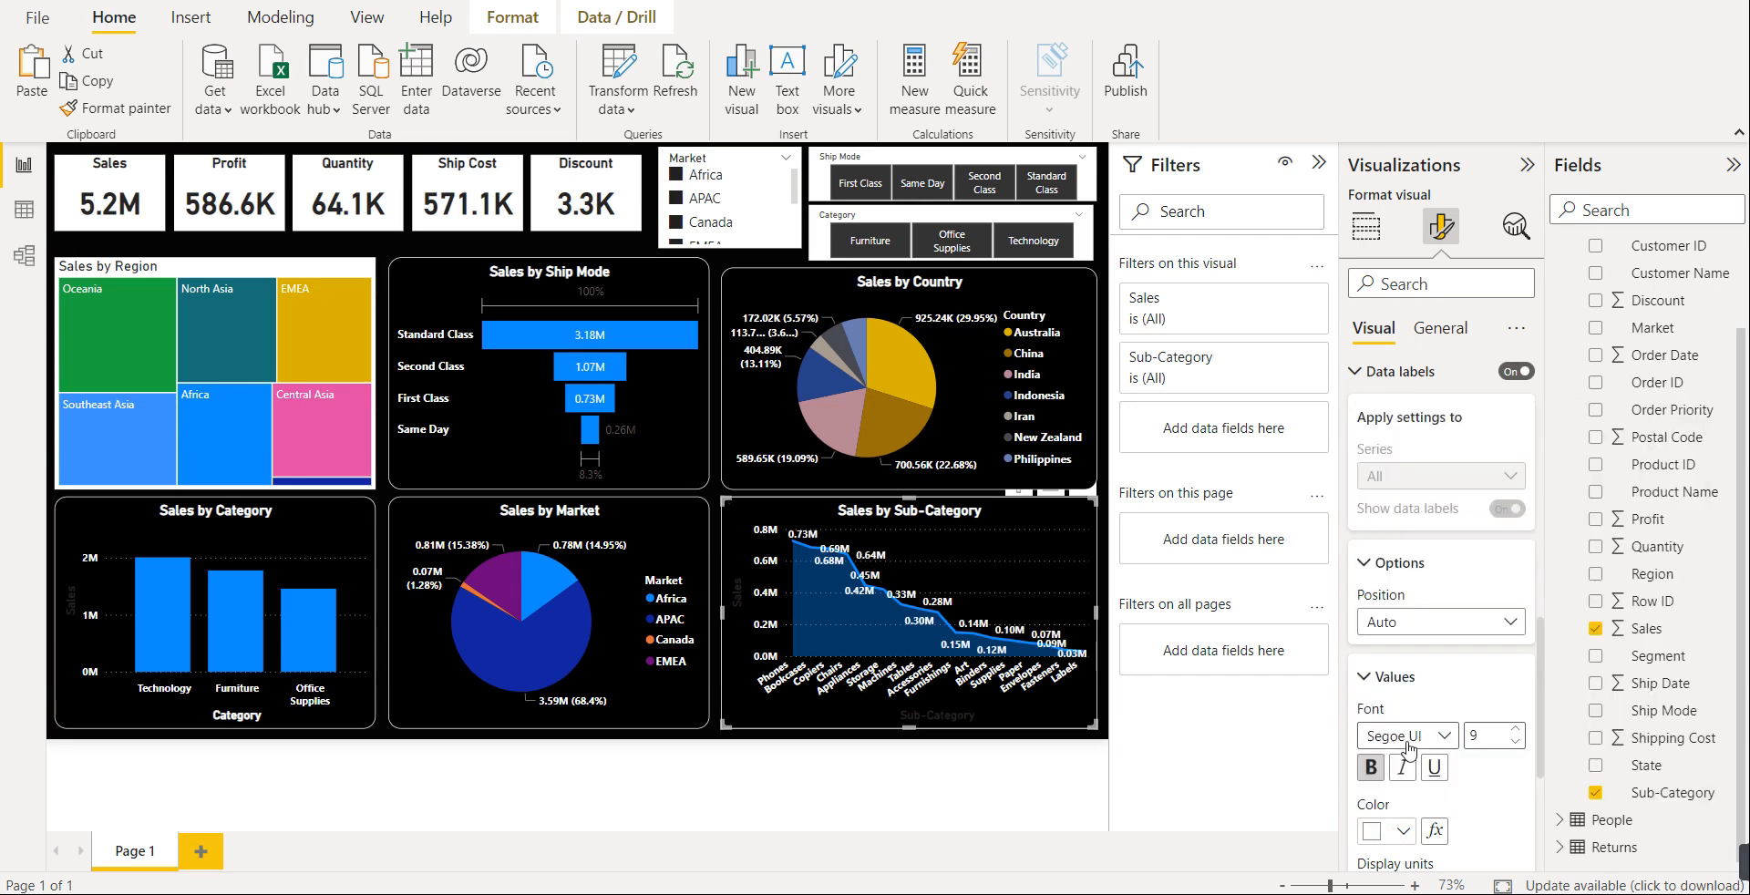
click(1487, 735)
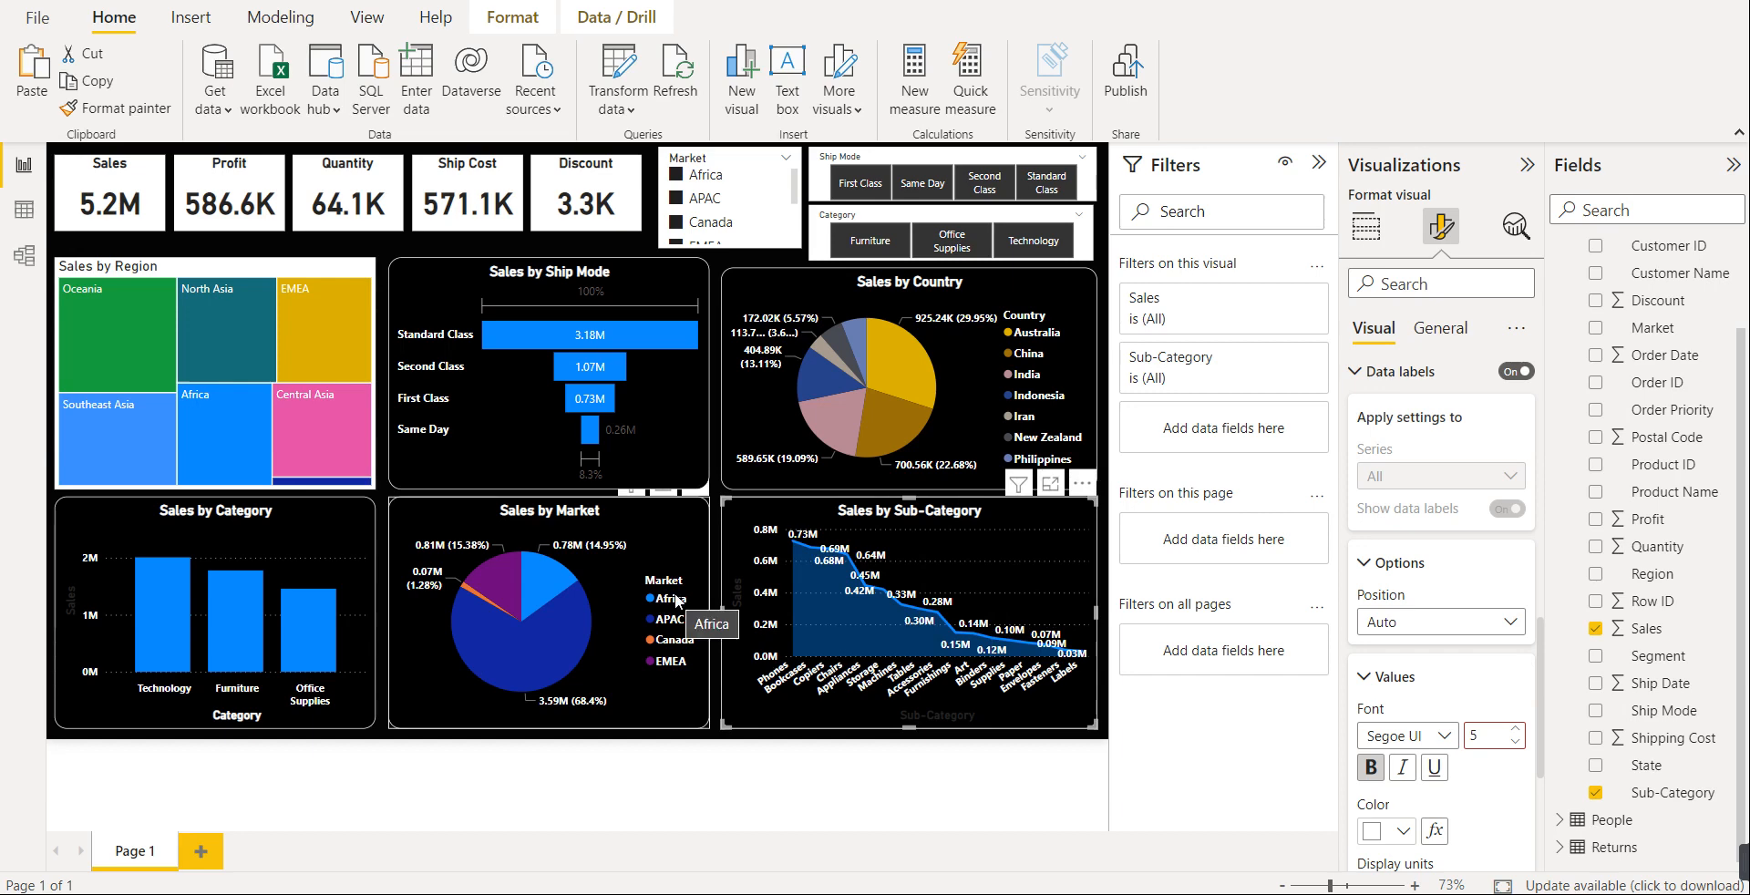
- Make the title of the Sales by Region treemap bold, white and horizontally centered
click(216, 274)
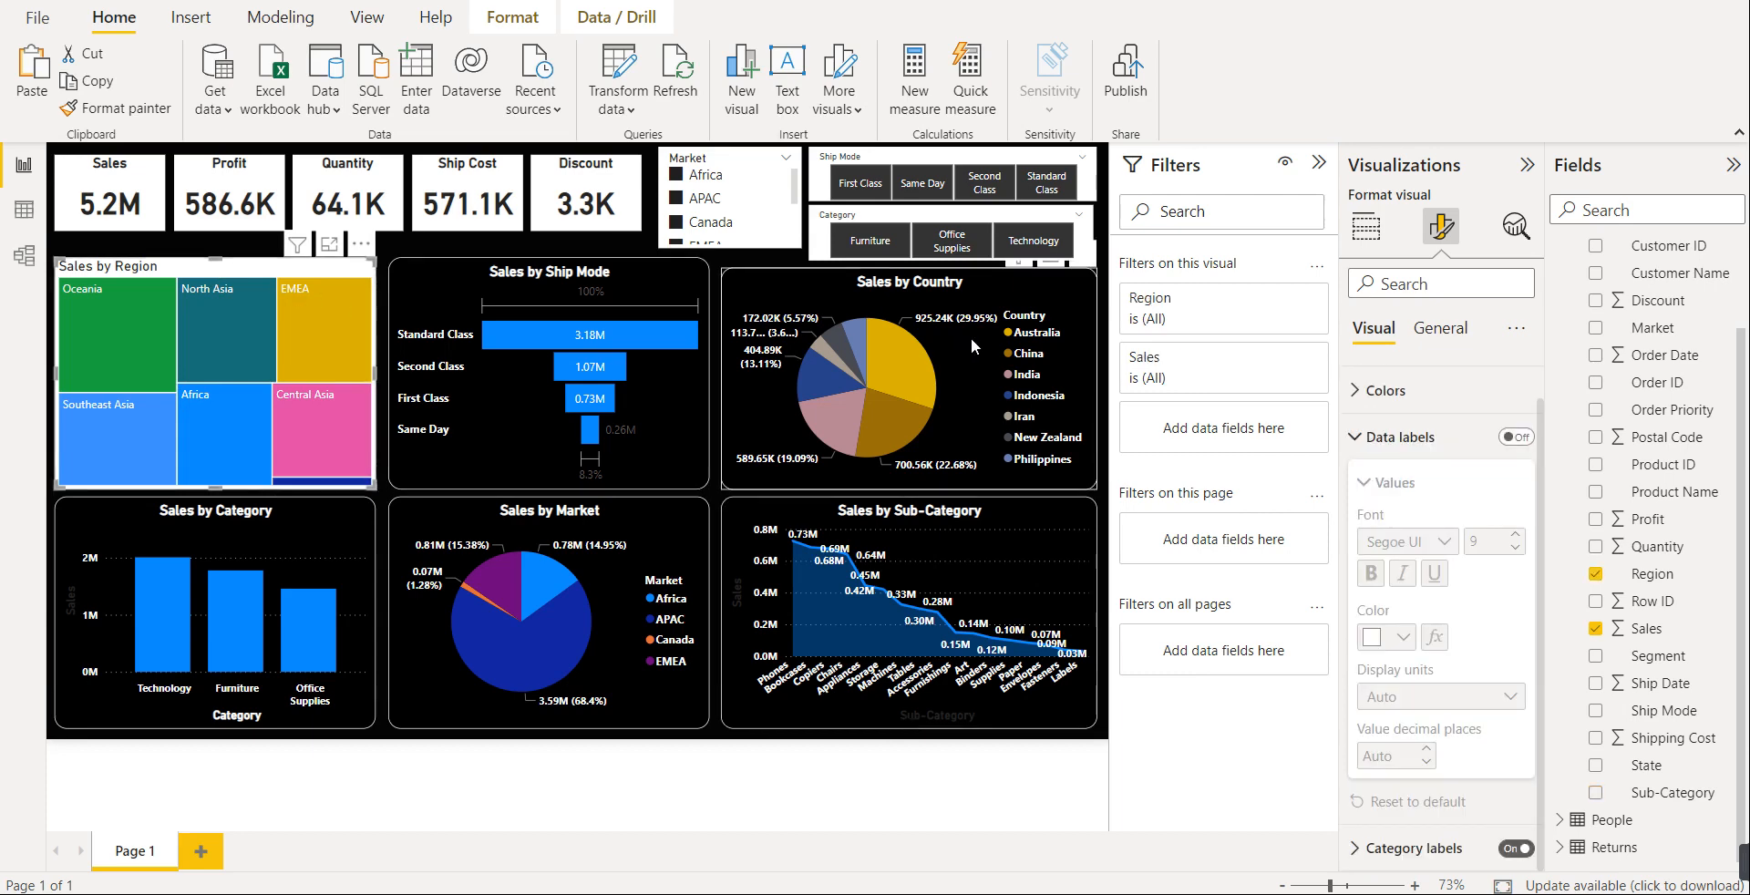
click(1423, 332)
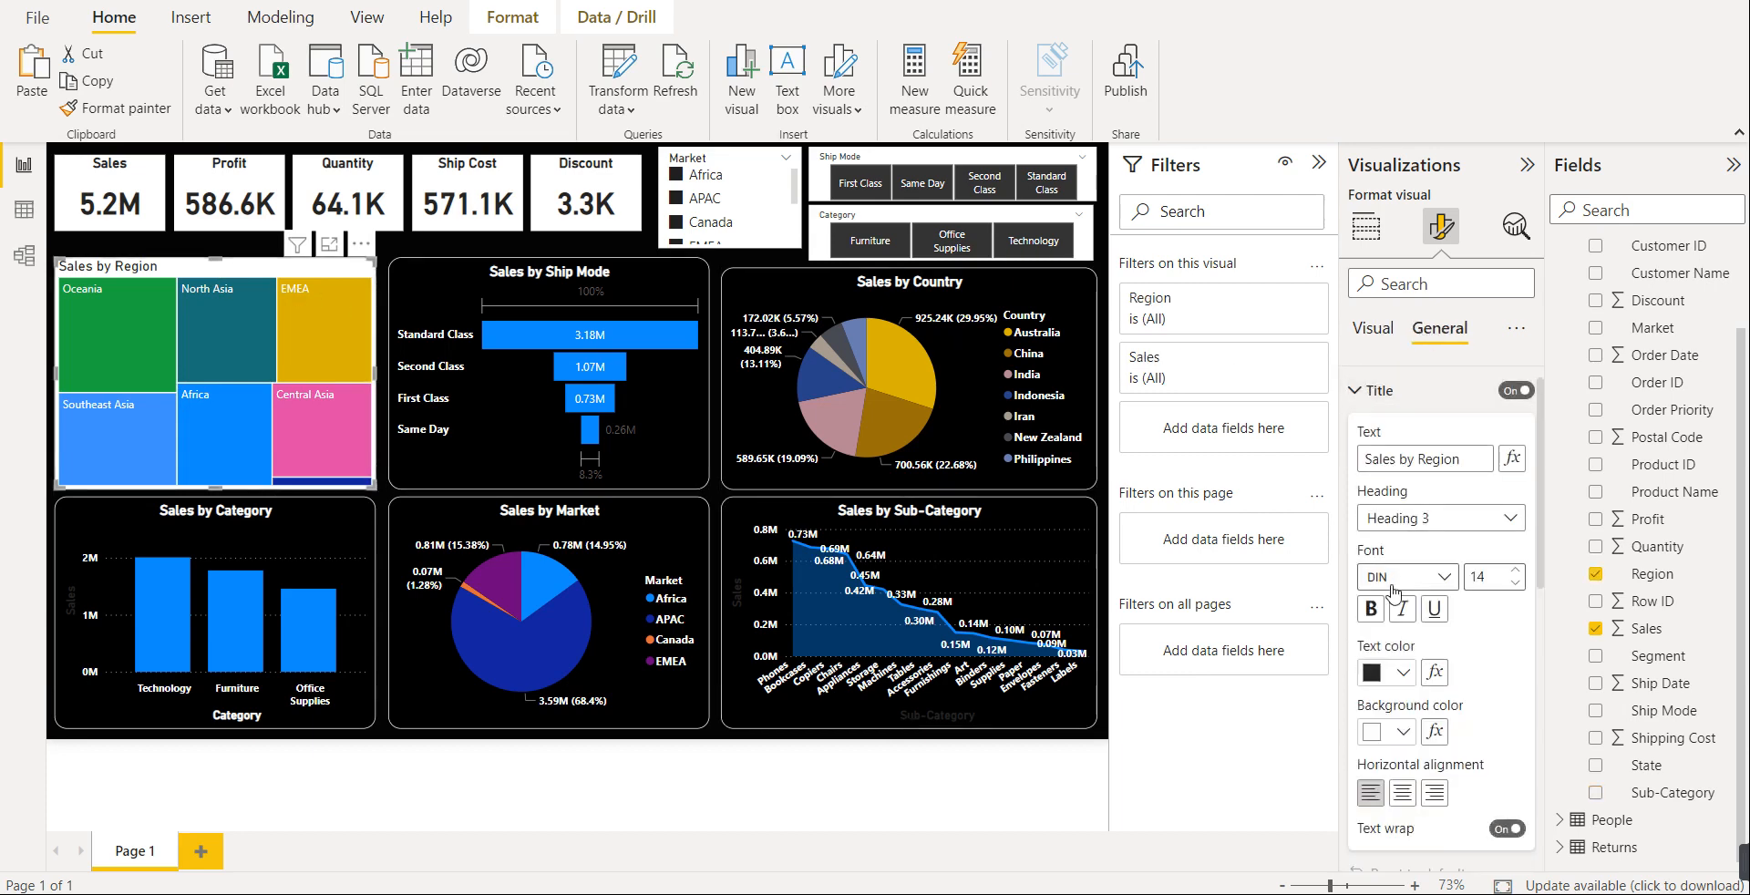
click(1370, 609)
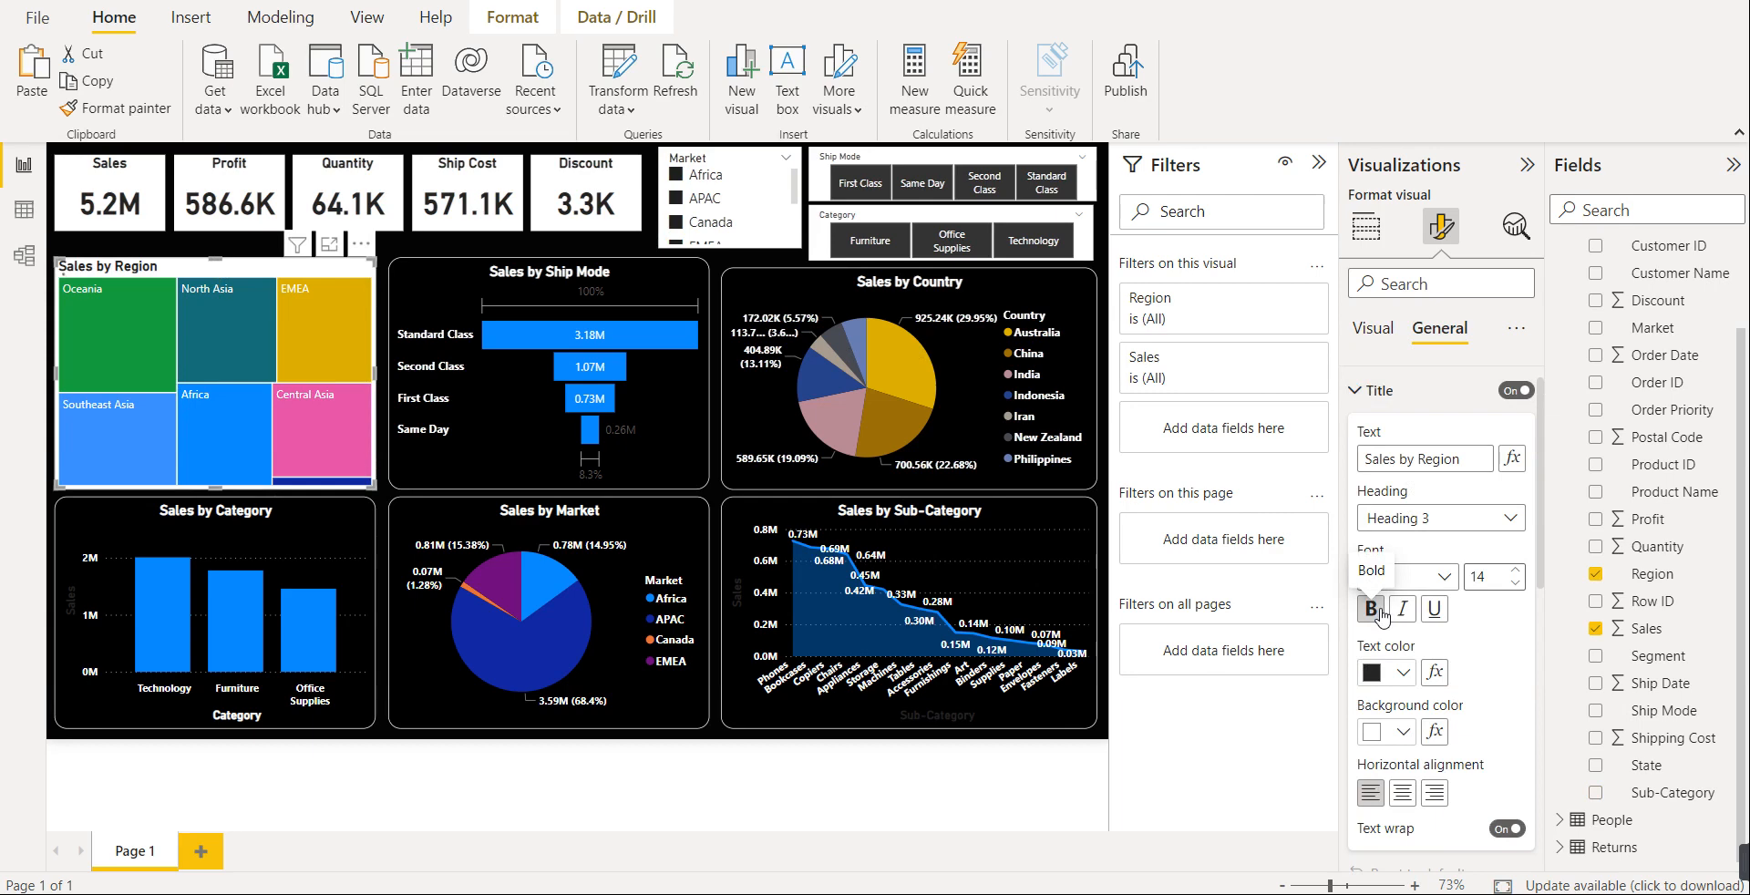
click(1403, 672)
click(1391, 576)
click(1403, 793)
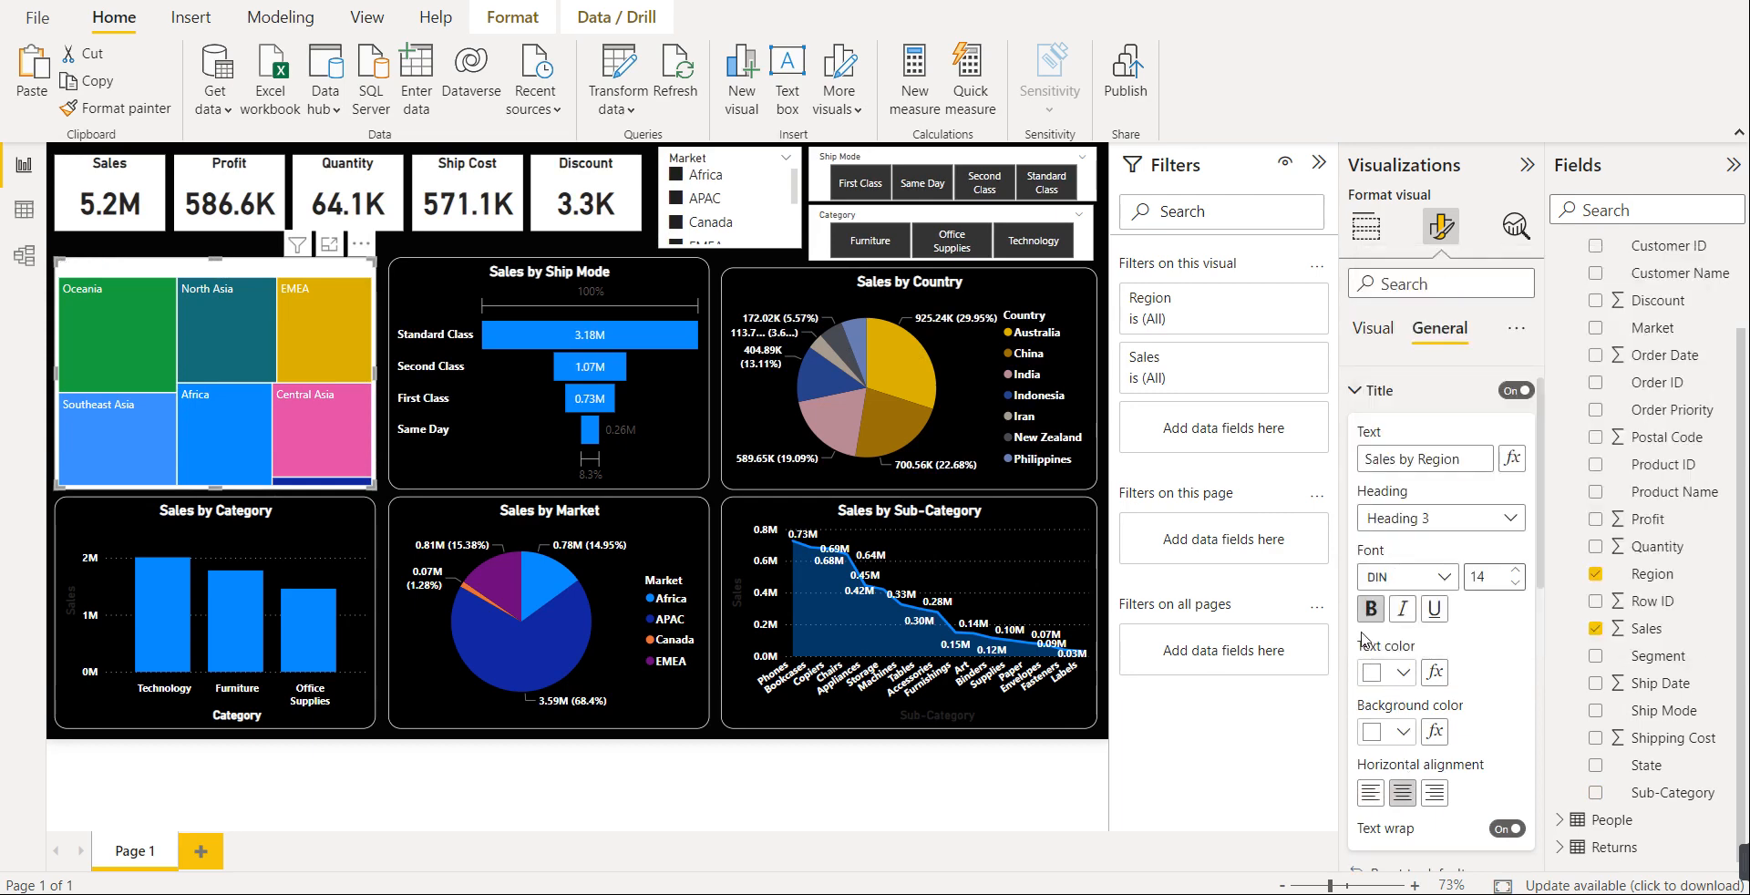
- Set the background color of the Sales by Region treemap to black
click(1379, 392)
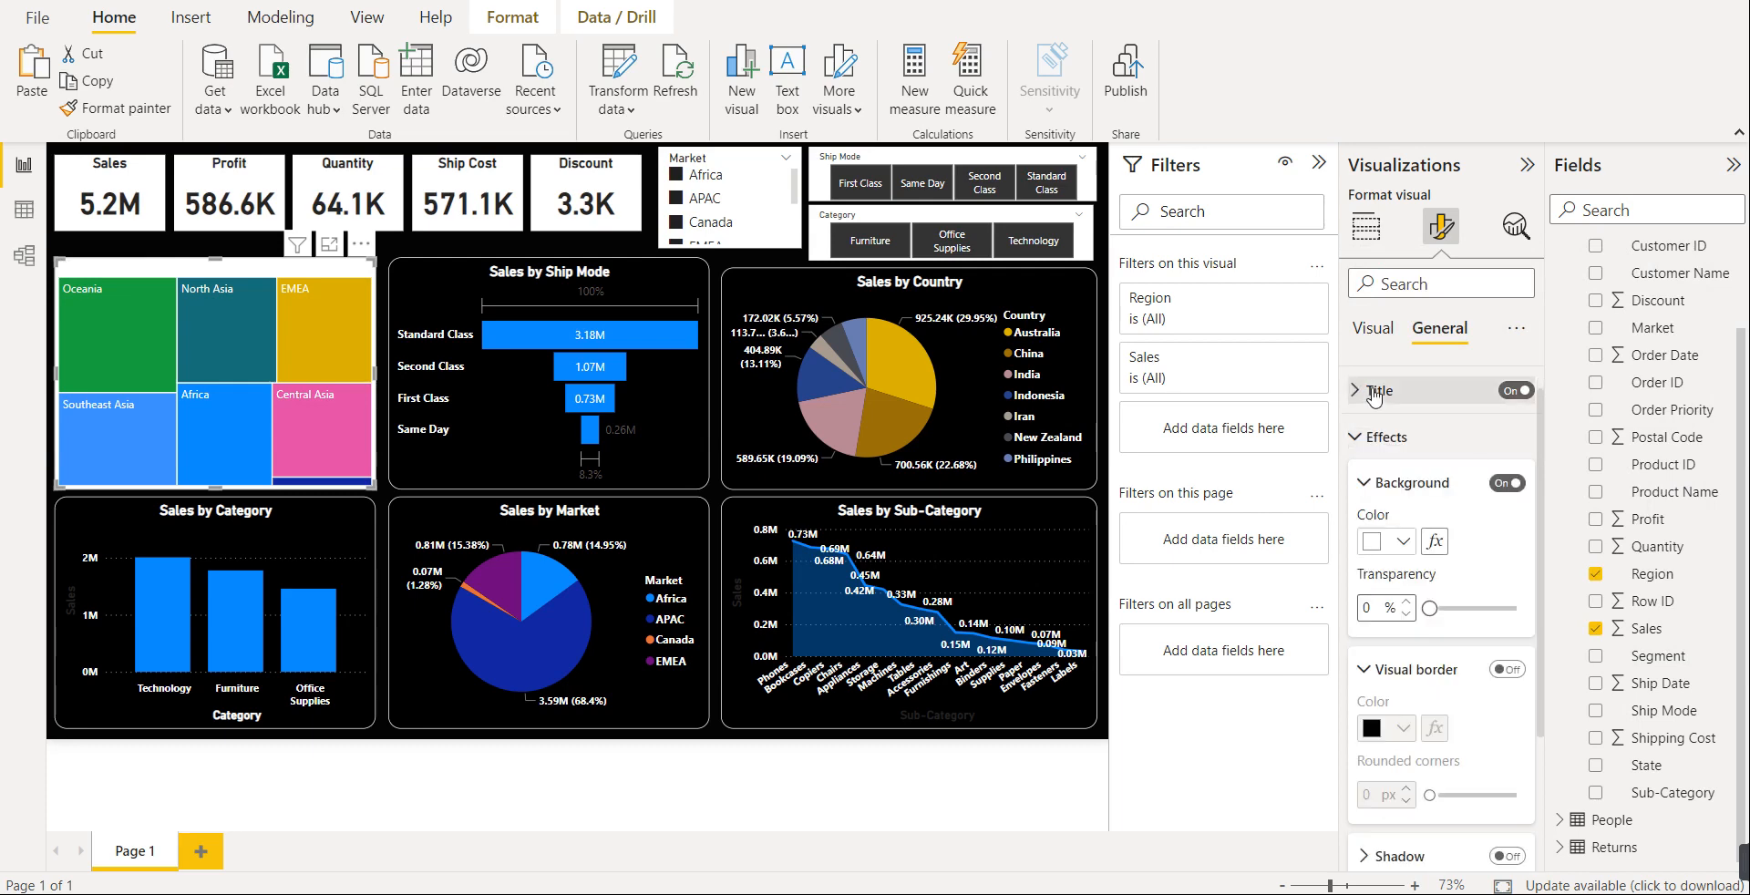
click(1390, 439)
click(1380, 430)
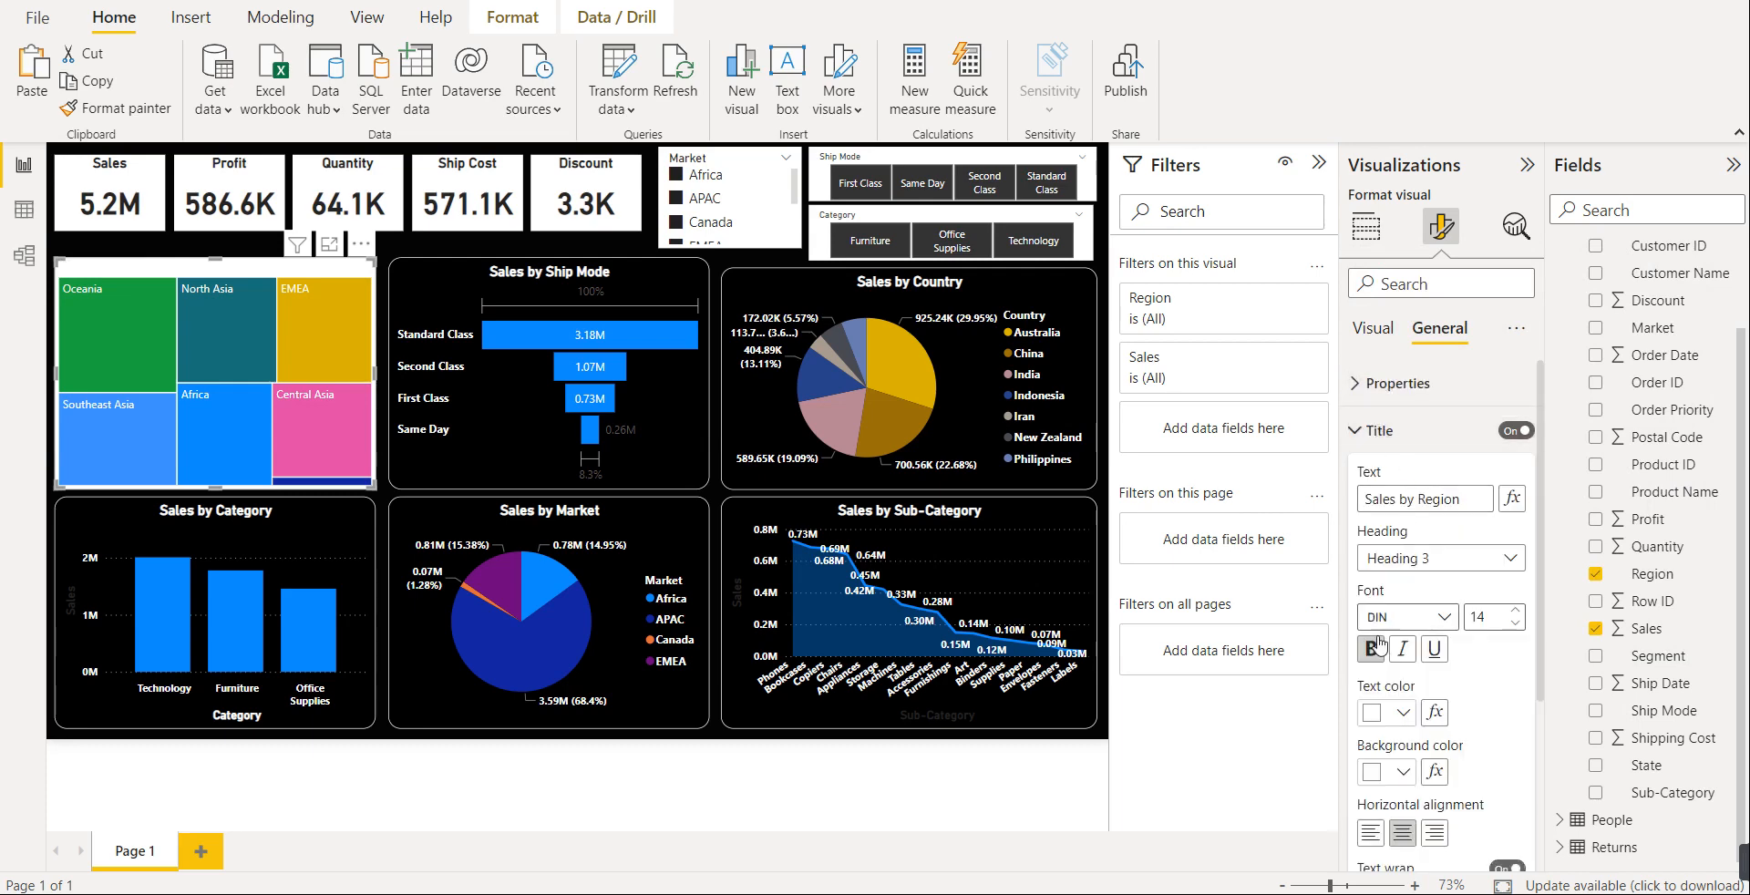
scroll(1388, 424, down, 1)
scroll(1385, 430, up, 1)
click(1385, 430)
click(1385, 459)
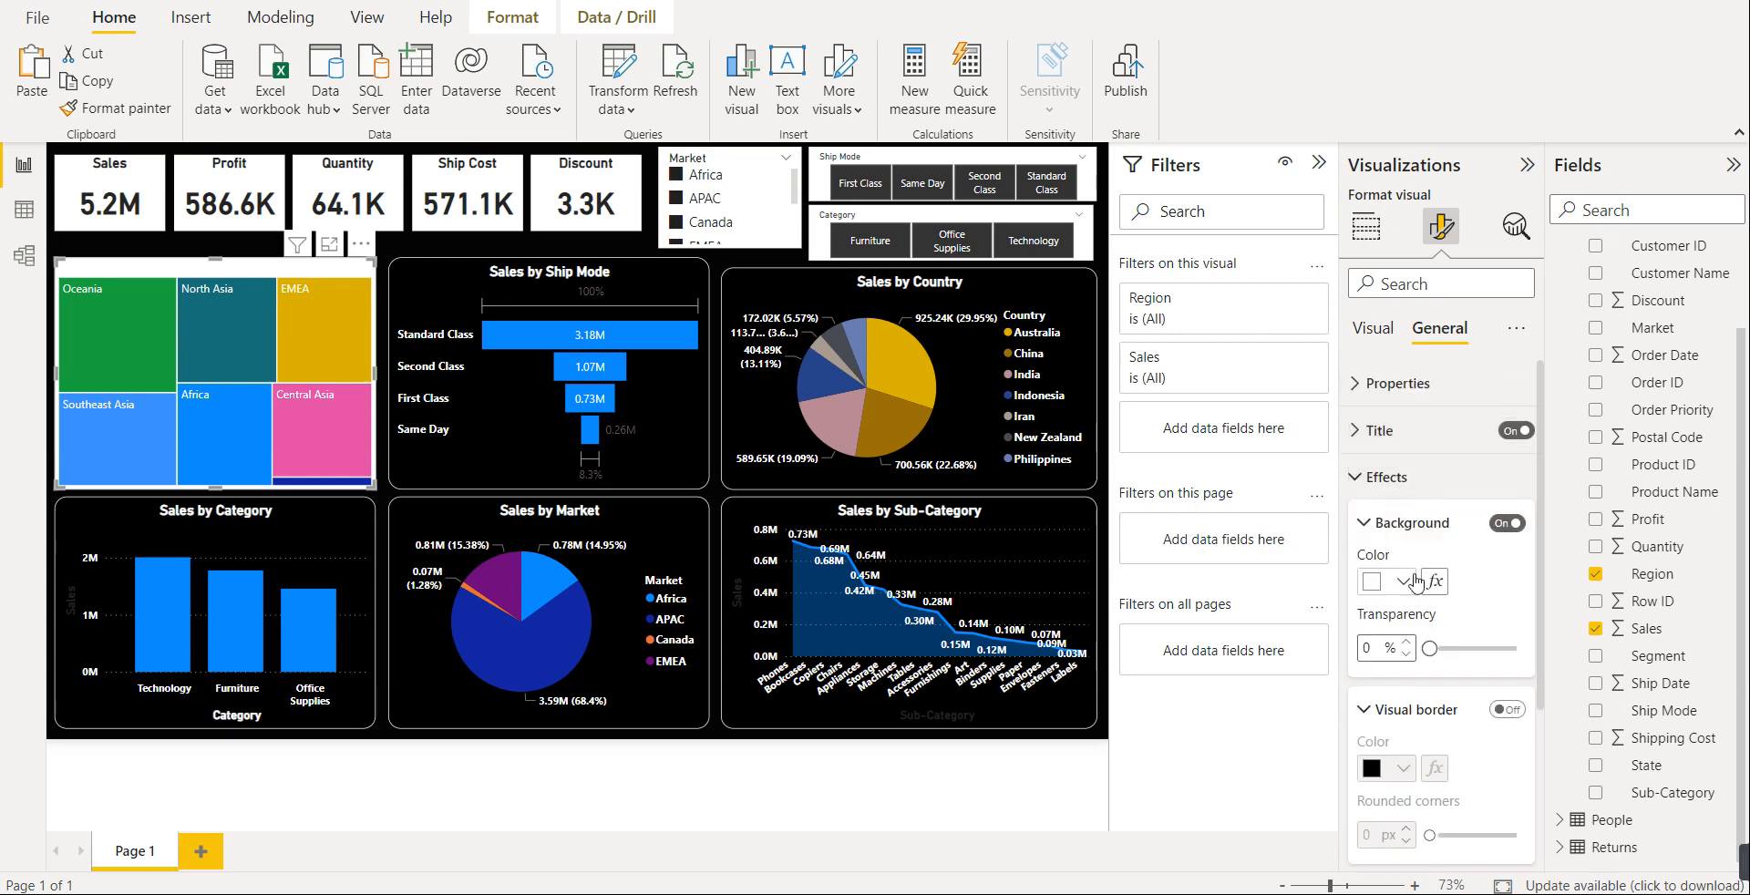
scroll(1417, 609, down, 1)
click(1402, 507)
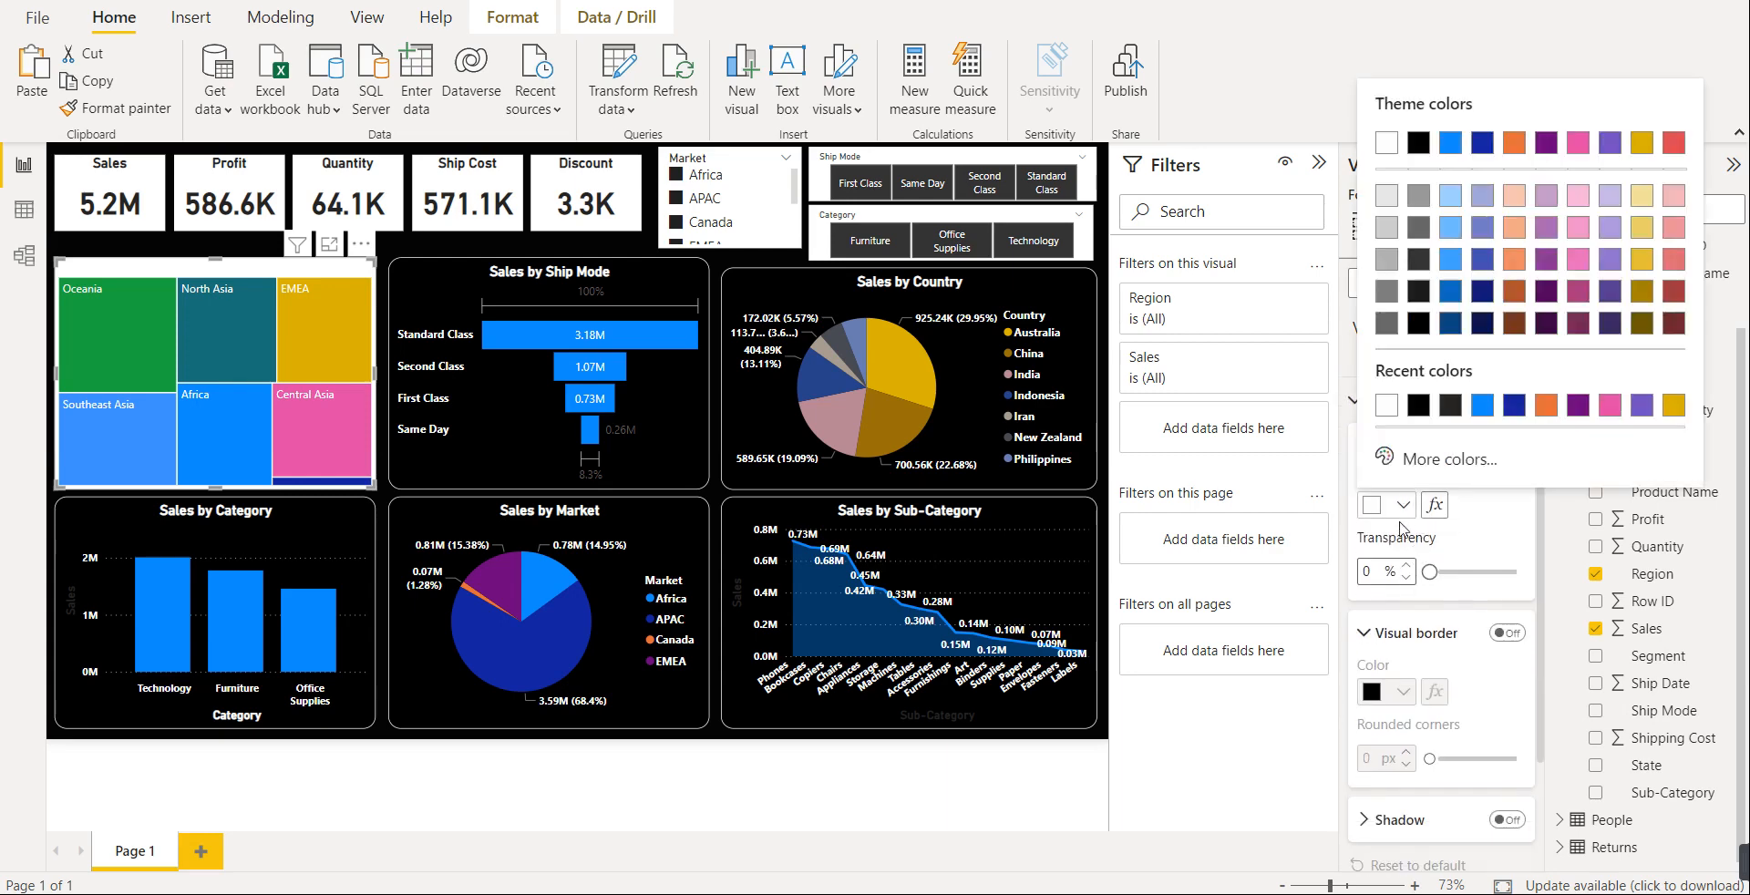
click(1419, 408)
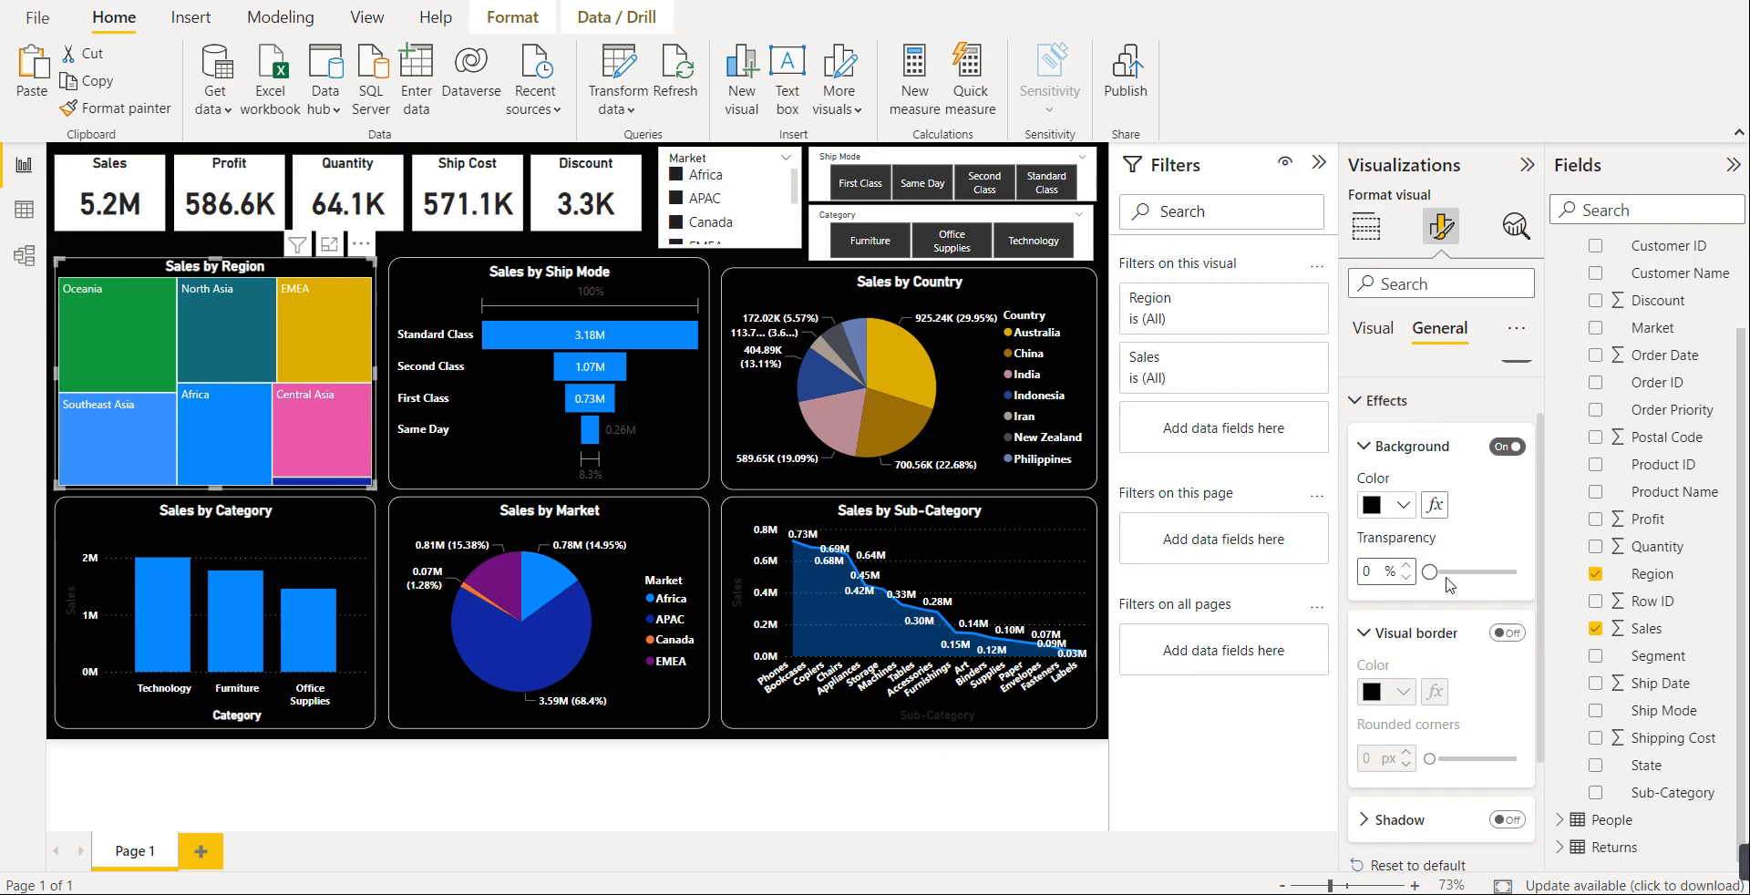
- Turn on a white visual border with 15 px rounded corners for the Sales by Region treemap
click(1507, 633)
click(1401, 691)
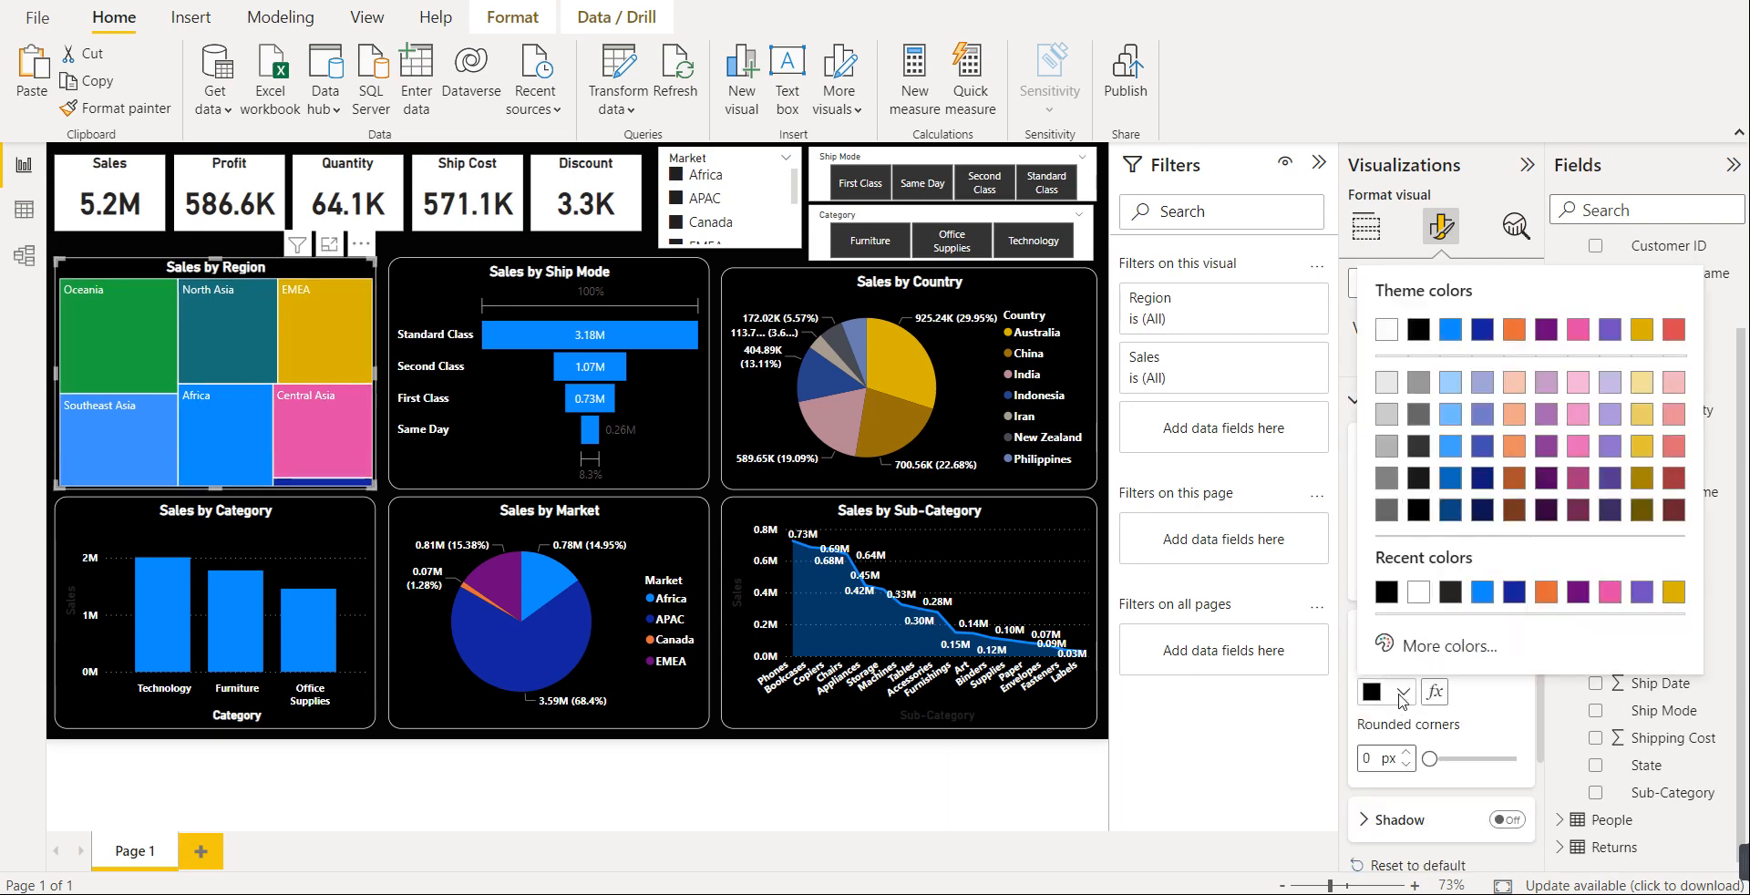
click(1413, 597)
drag(1429, 756, 1473, 759)
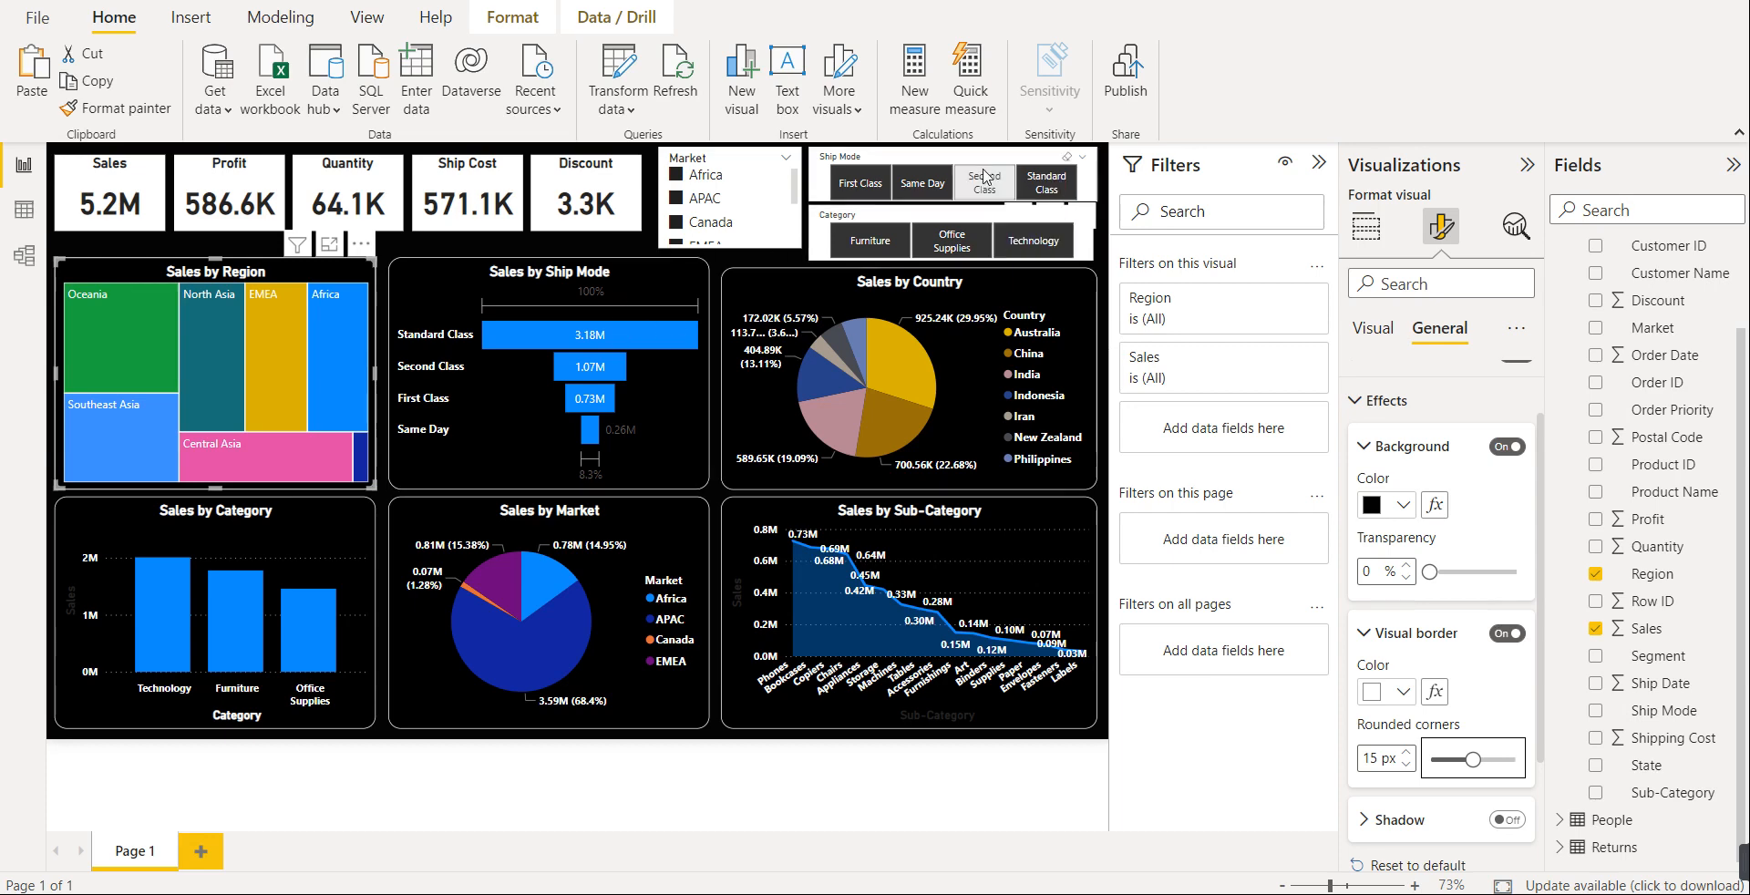
- Select the Ship Mode, Category and Market slicers together and set their background color to black
click(896, 164)
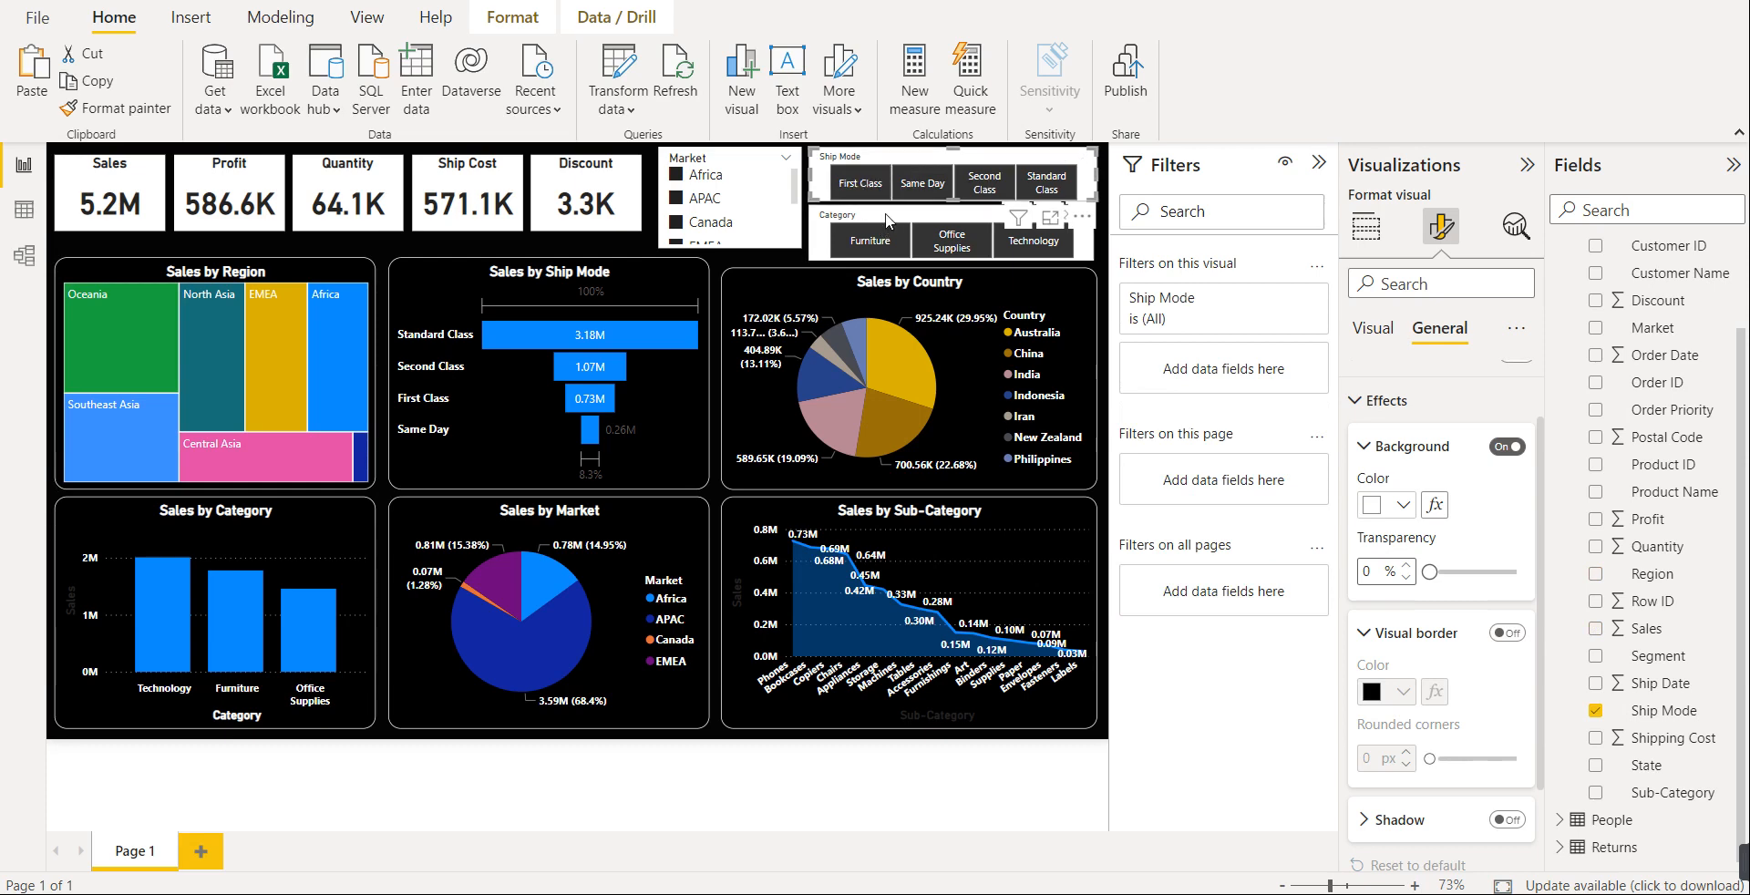
key(Escape)
click(769, 199)
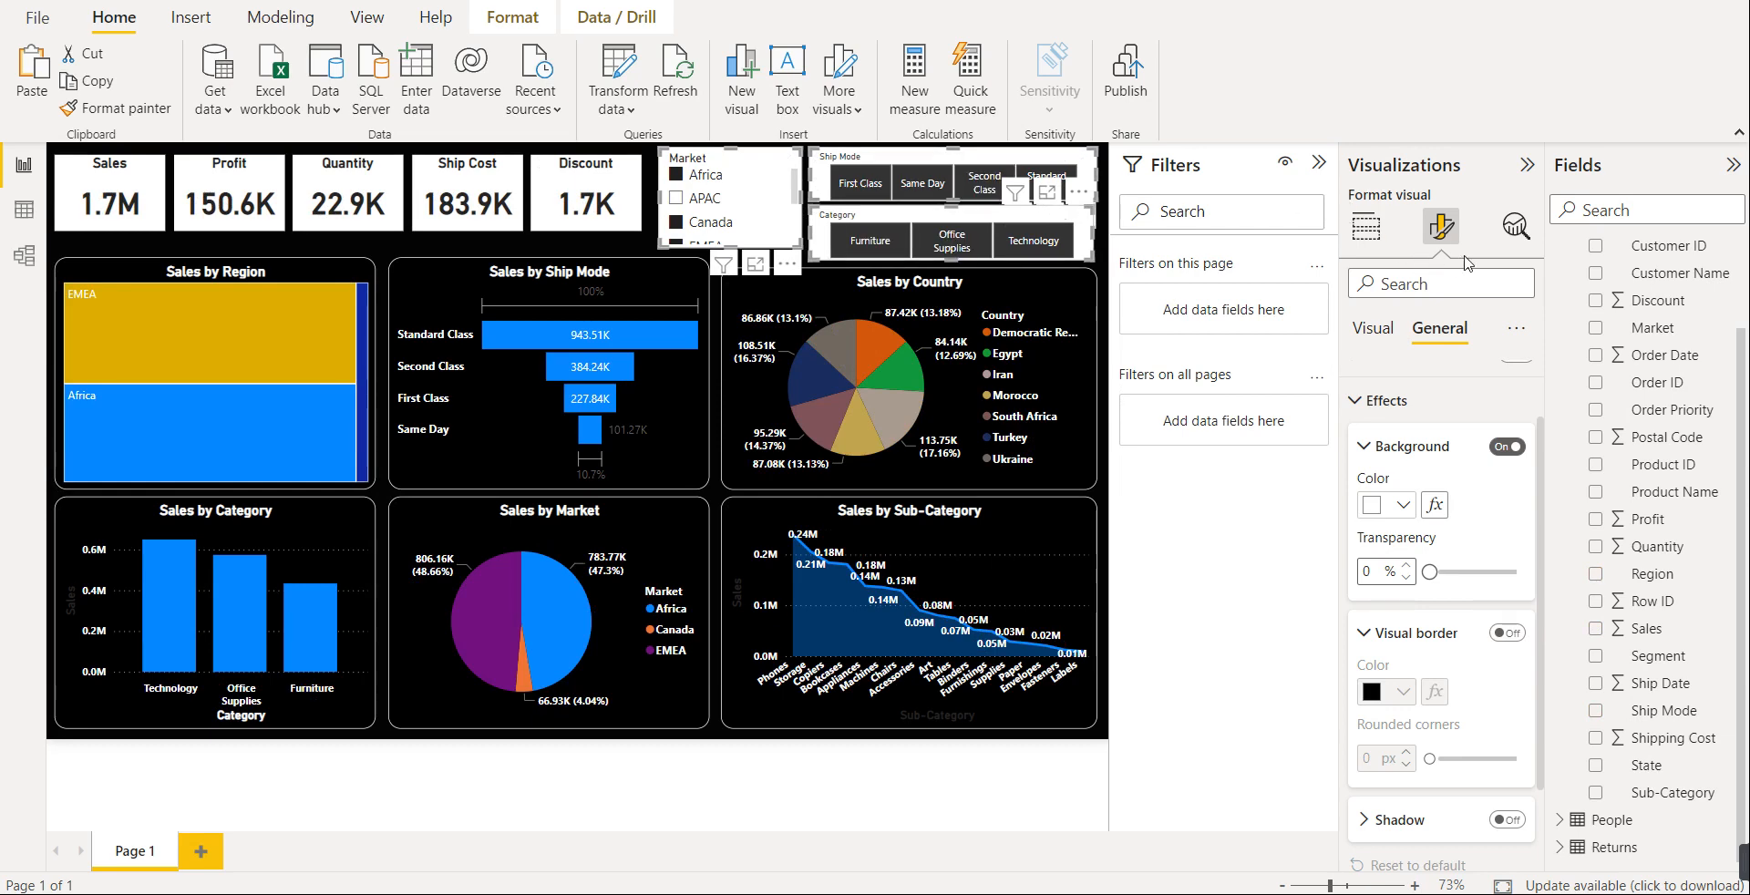
click(1404, 506)
click(1418, 406)
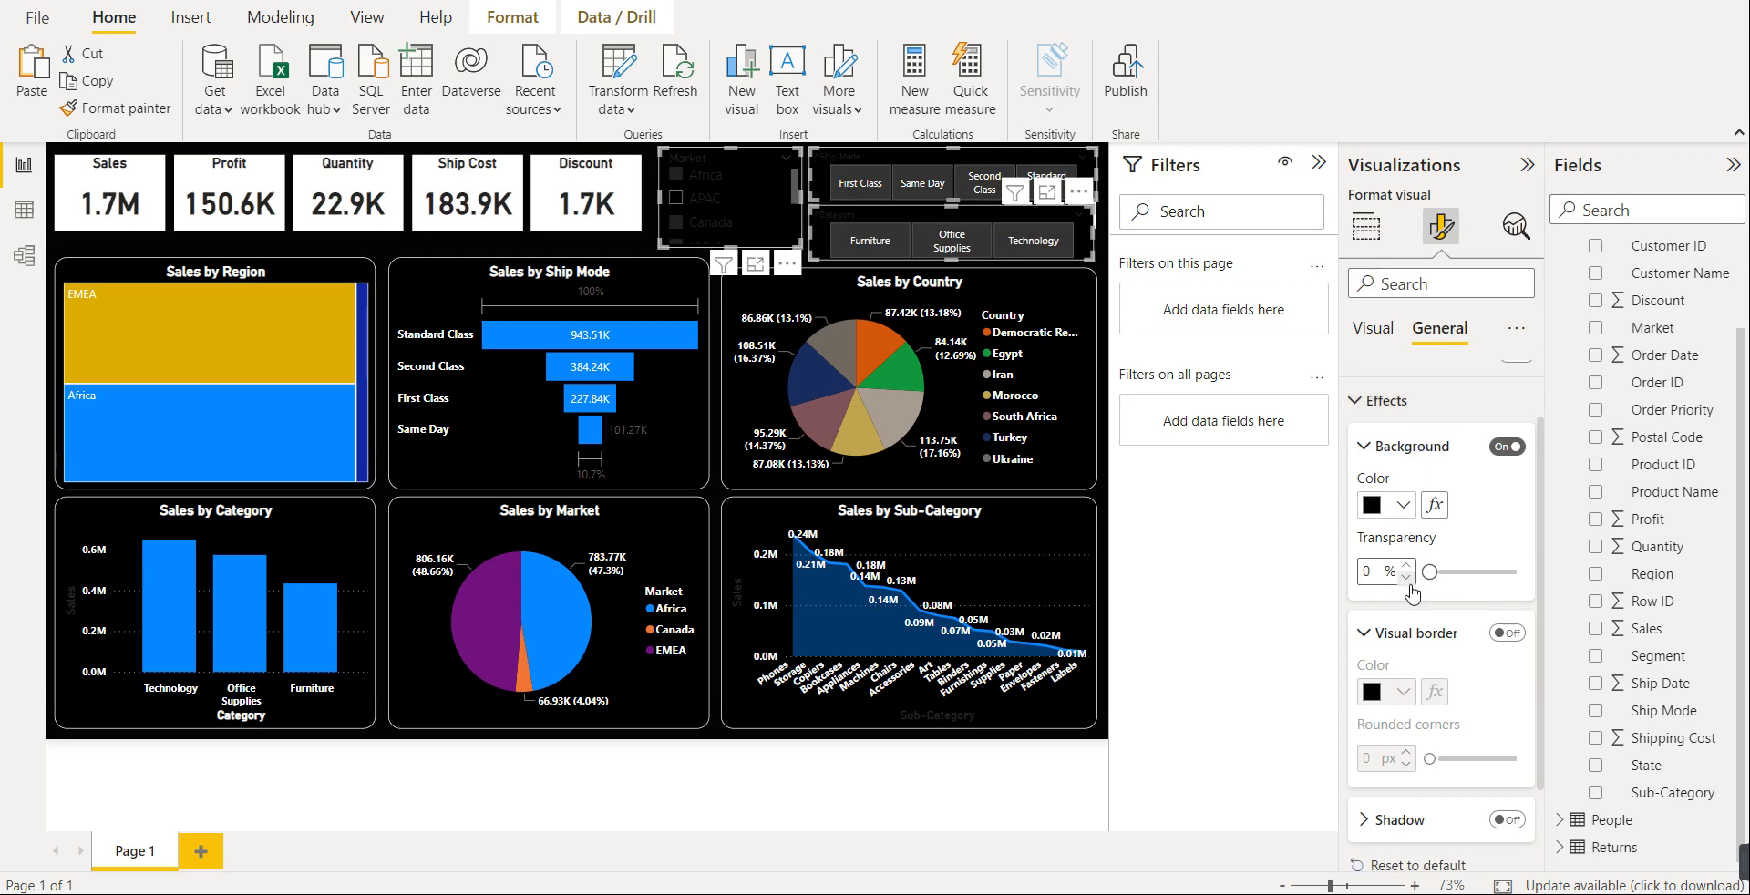
- Turn on a white visual border with 15 px rounded corners for the three selected slicers
click(1499, 634)
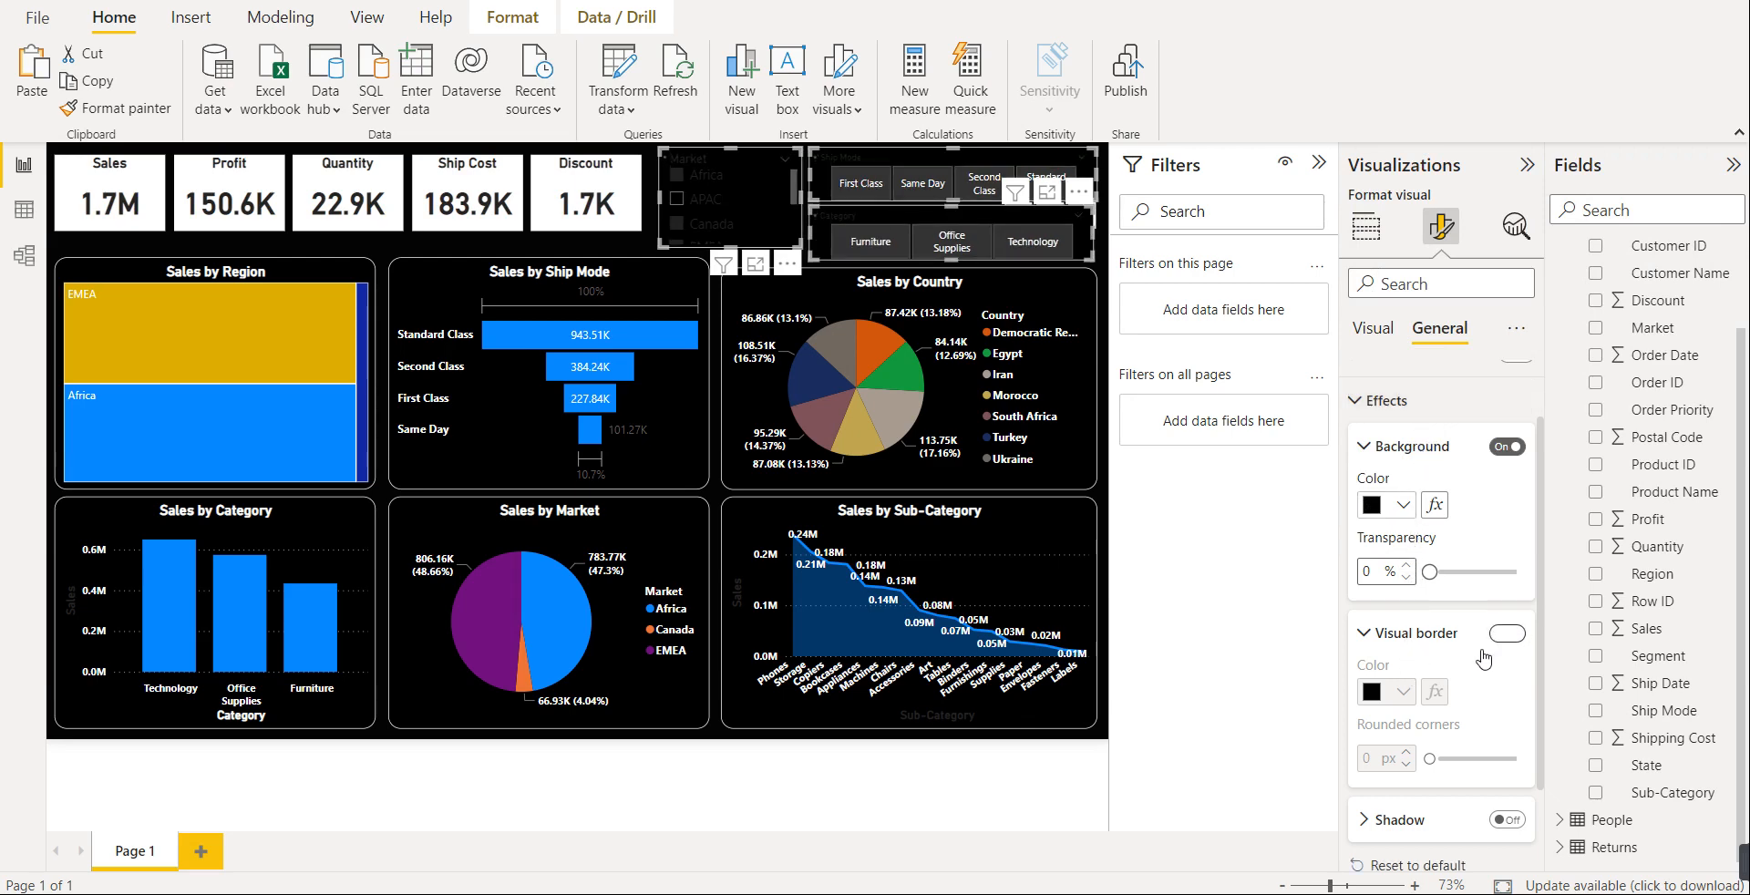
click(1404, 692)
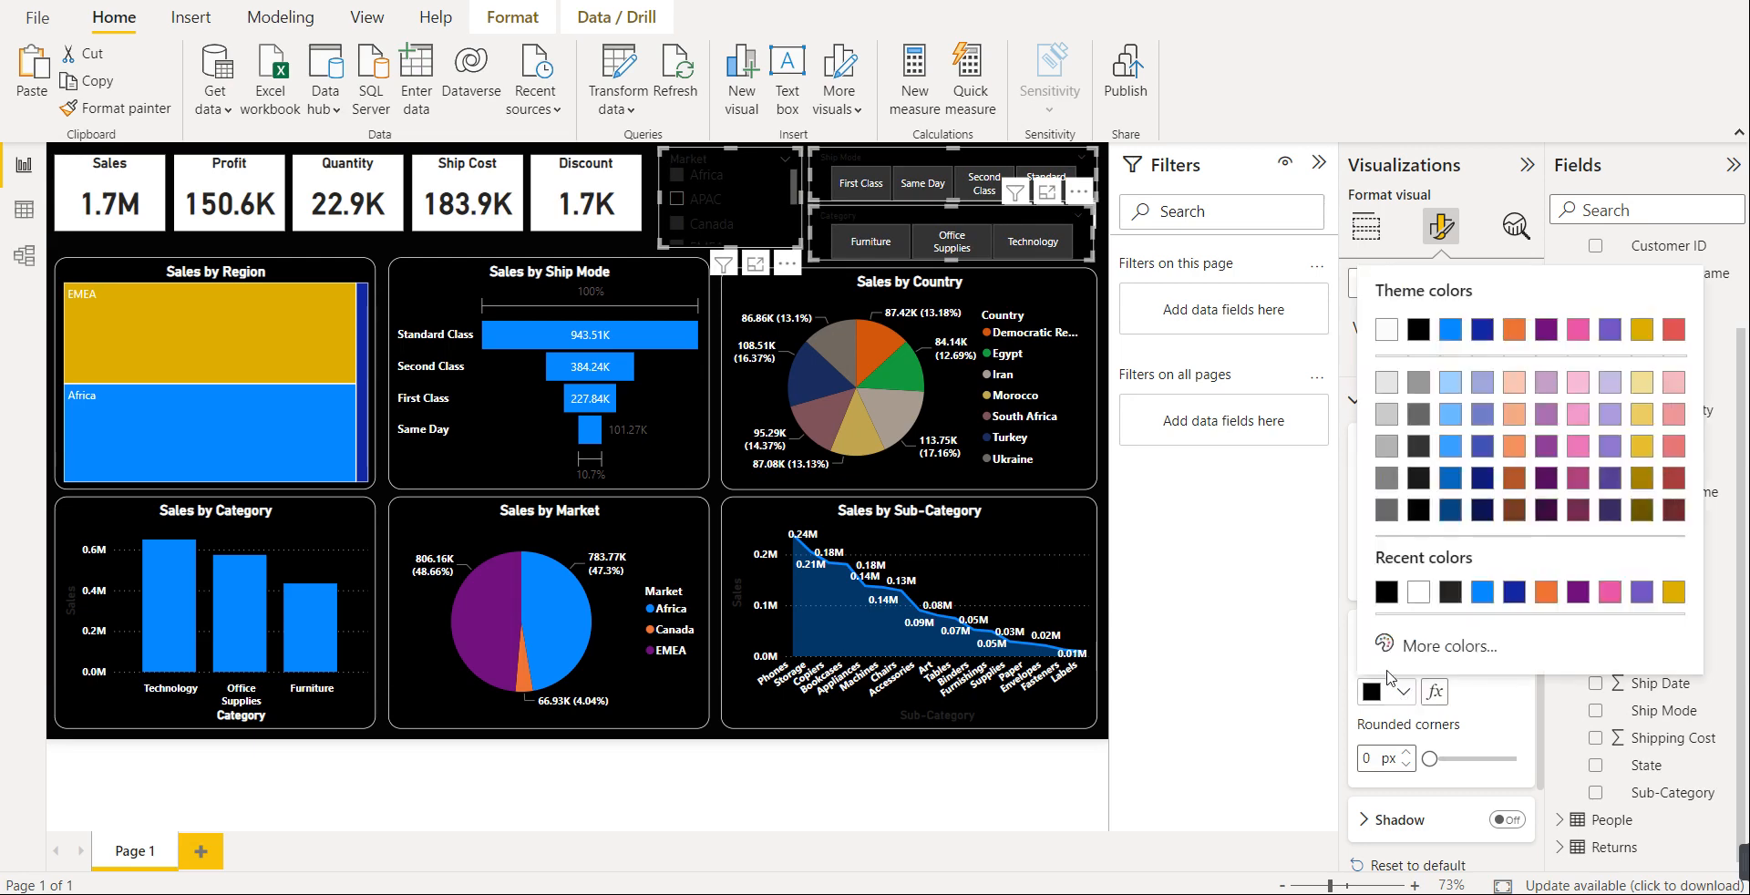
click(1421, 609)
drag(1430, 756, 1472, 759)
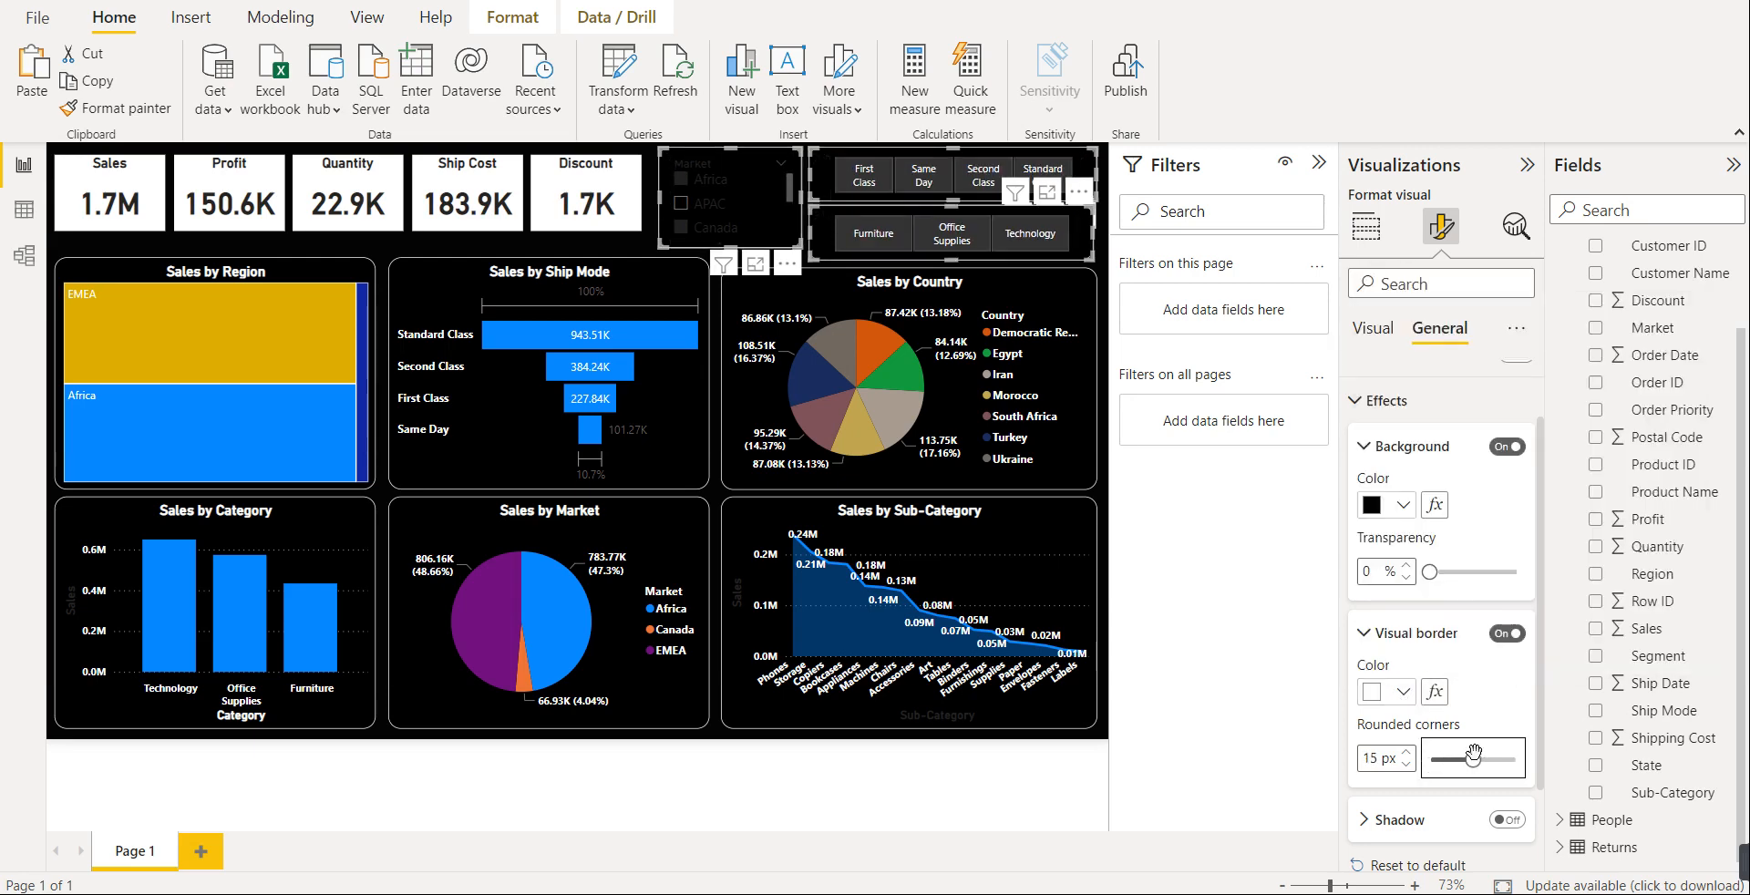
click(1412, 638)
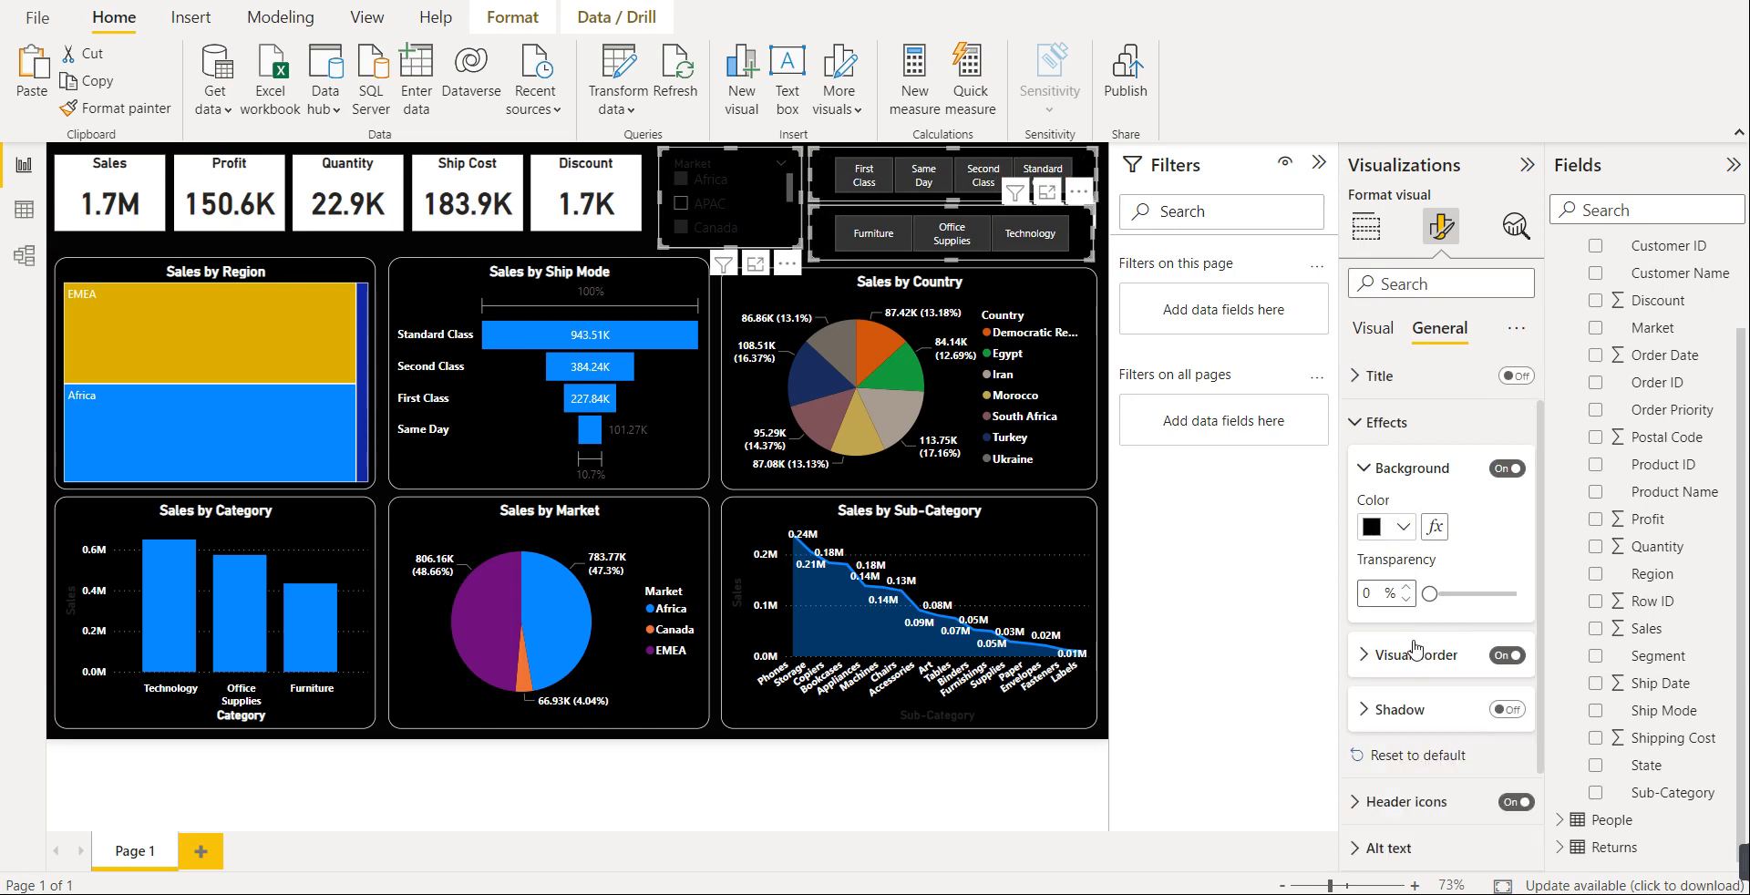
click(1391, 478)
- Make the values of the three selected slicers bold and white
click(1372, 326)
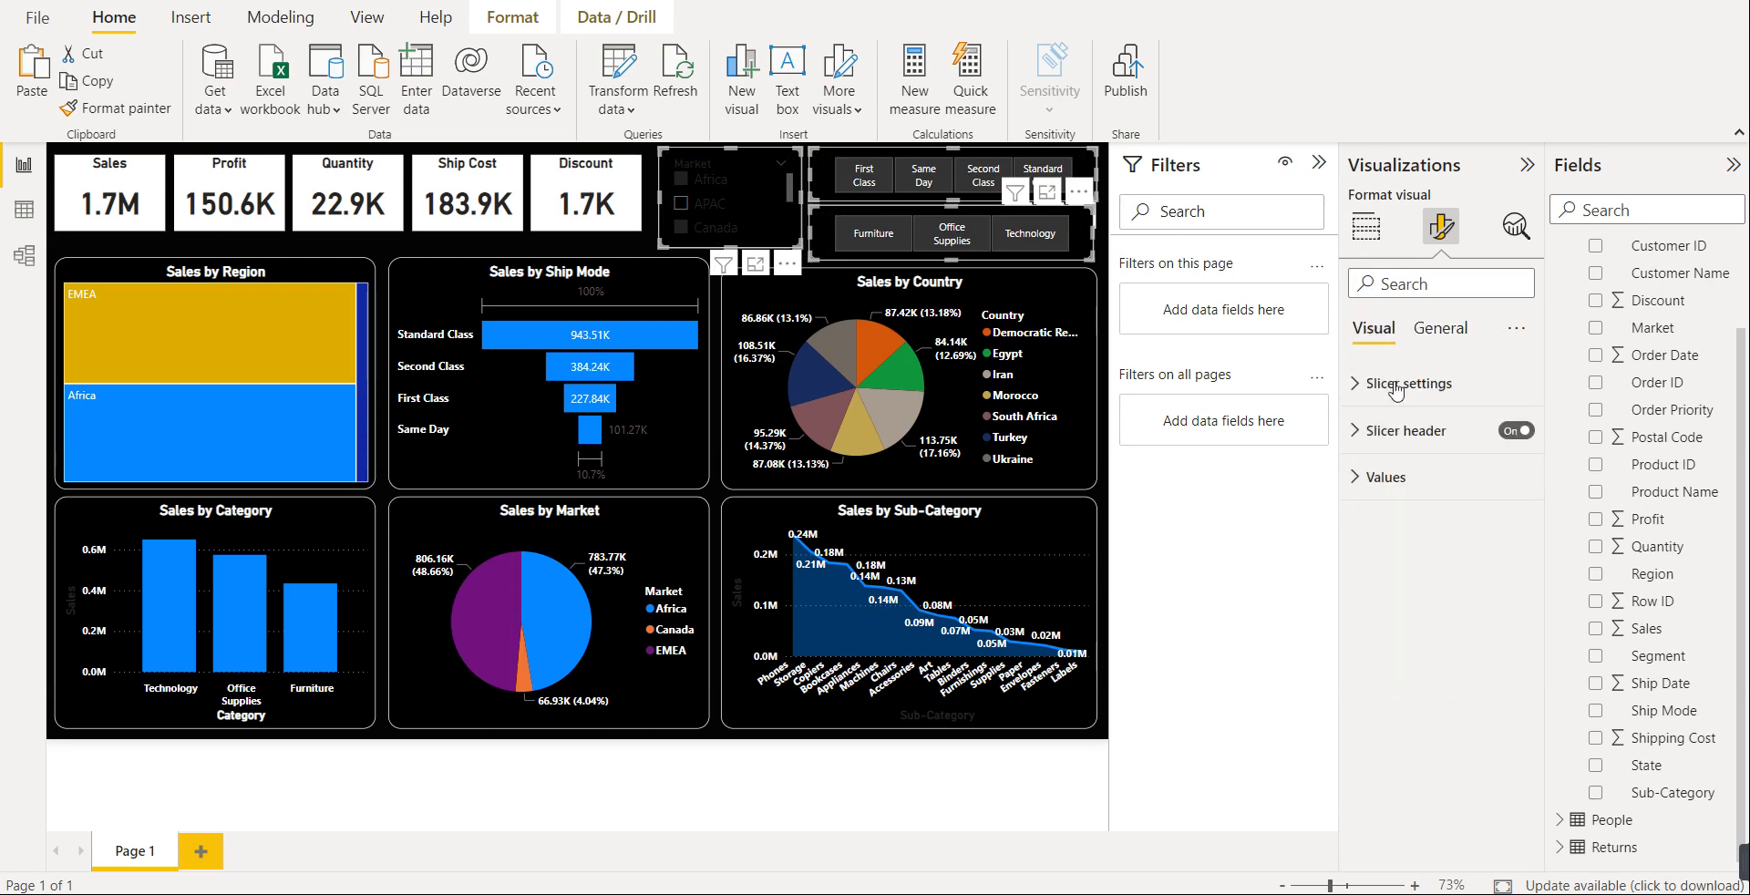
click(1387, 478)
click(1371, 618)
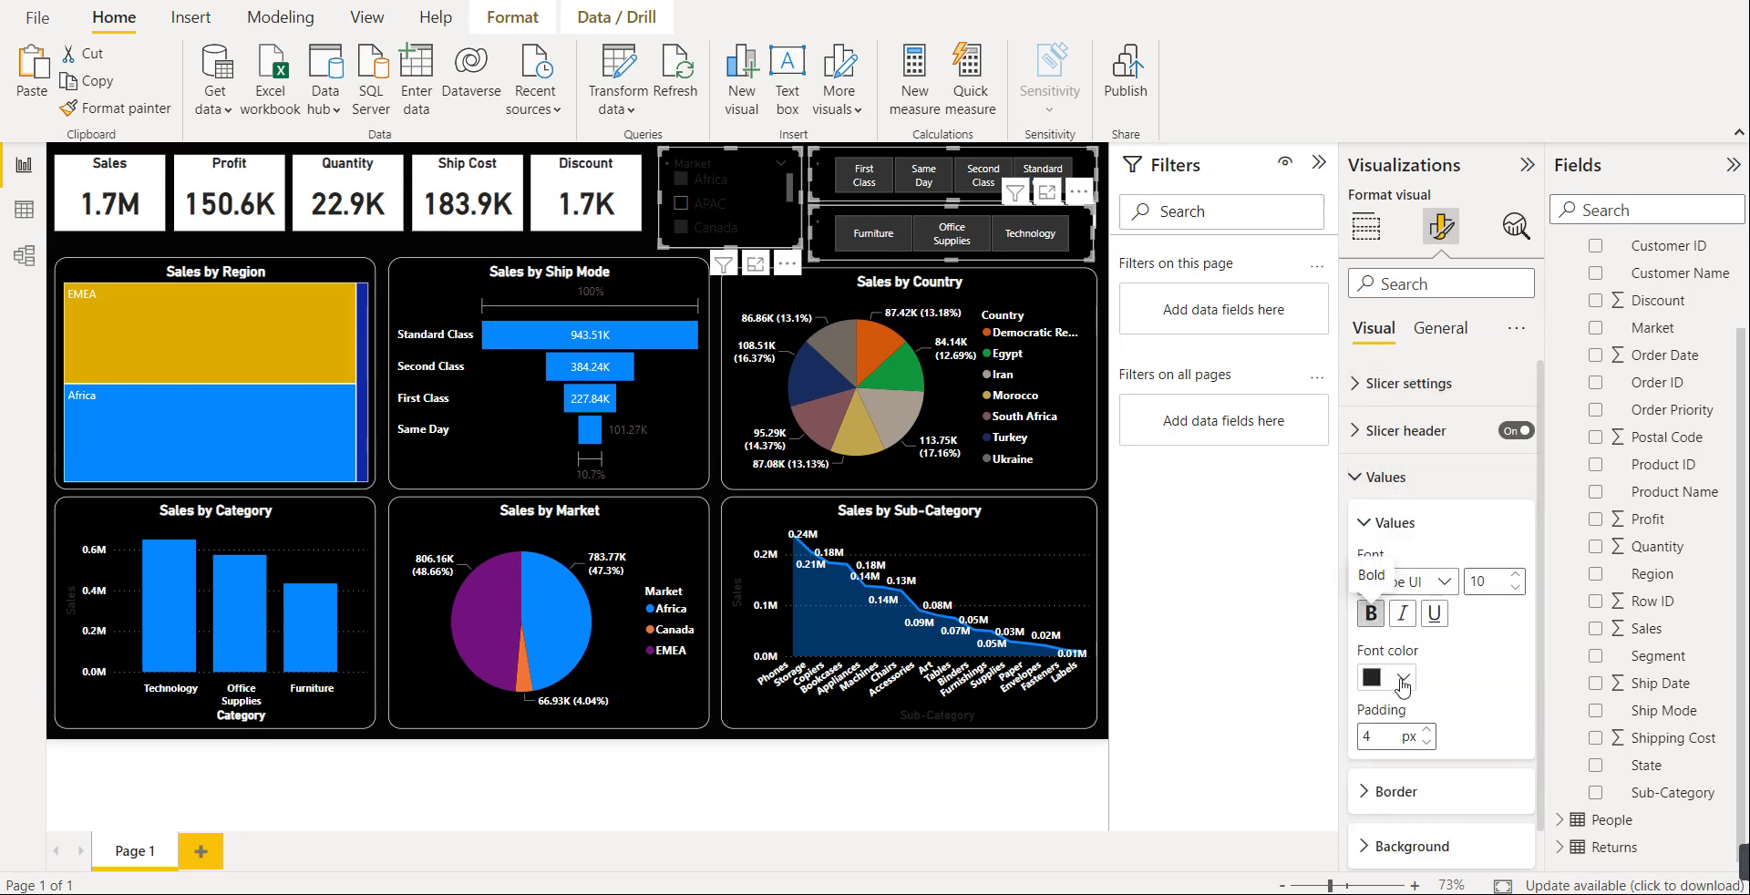
click(1404, 677)
click(1386, 578)
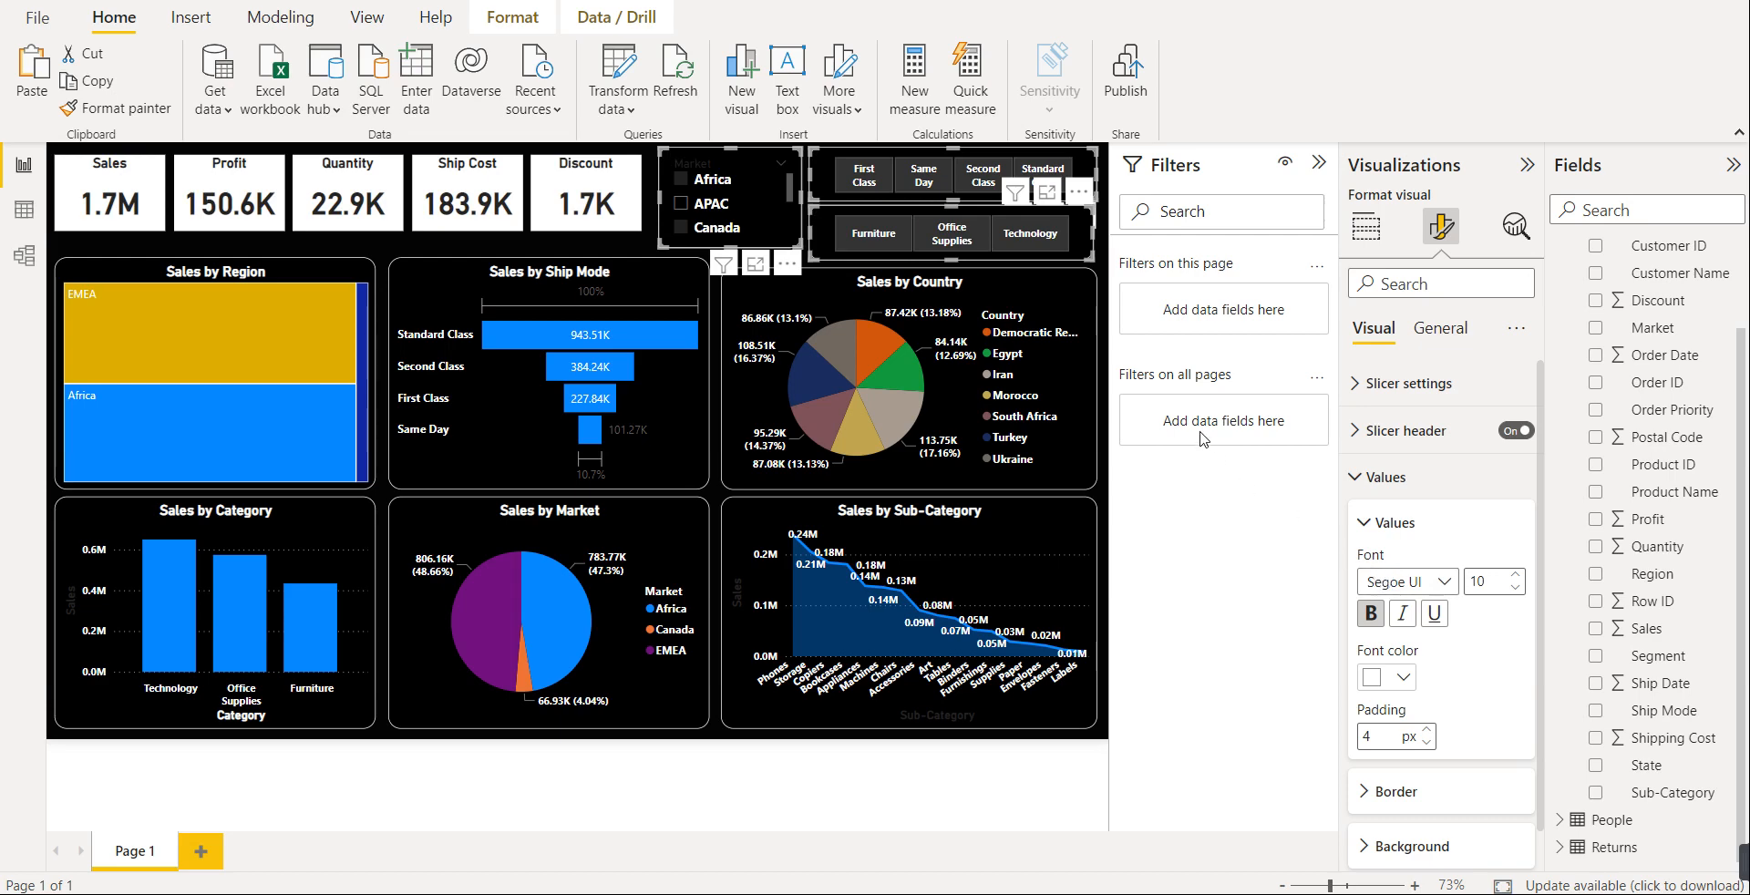
click(1441, 330)
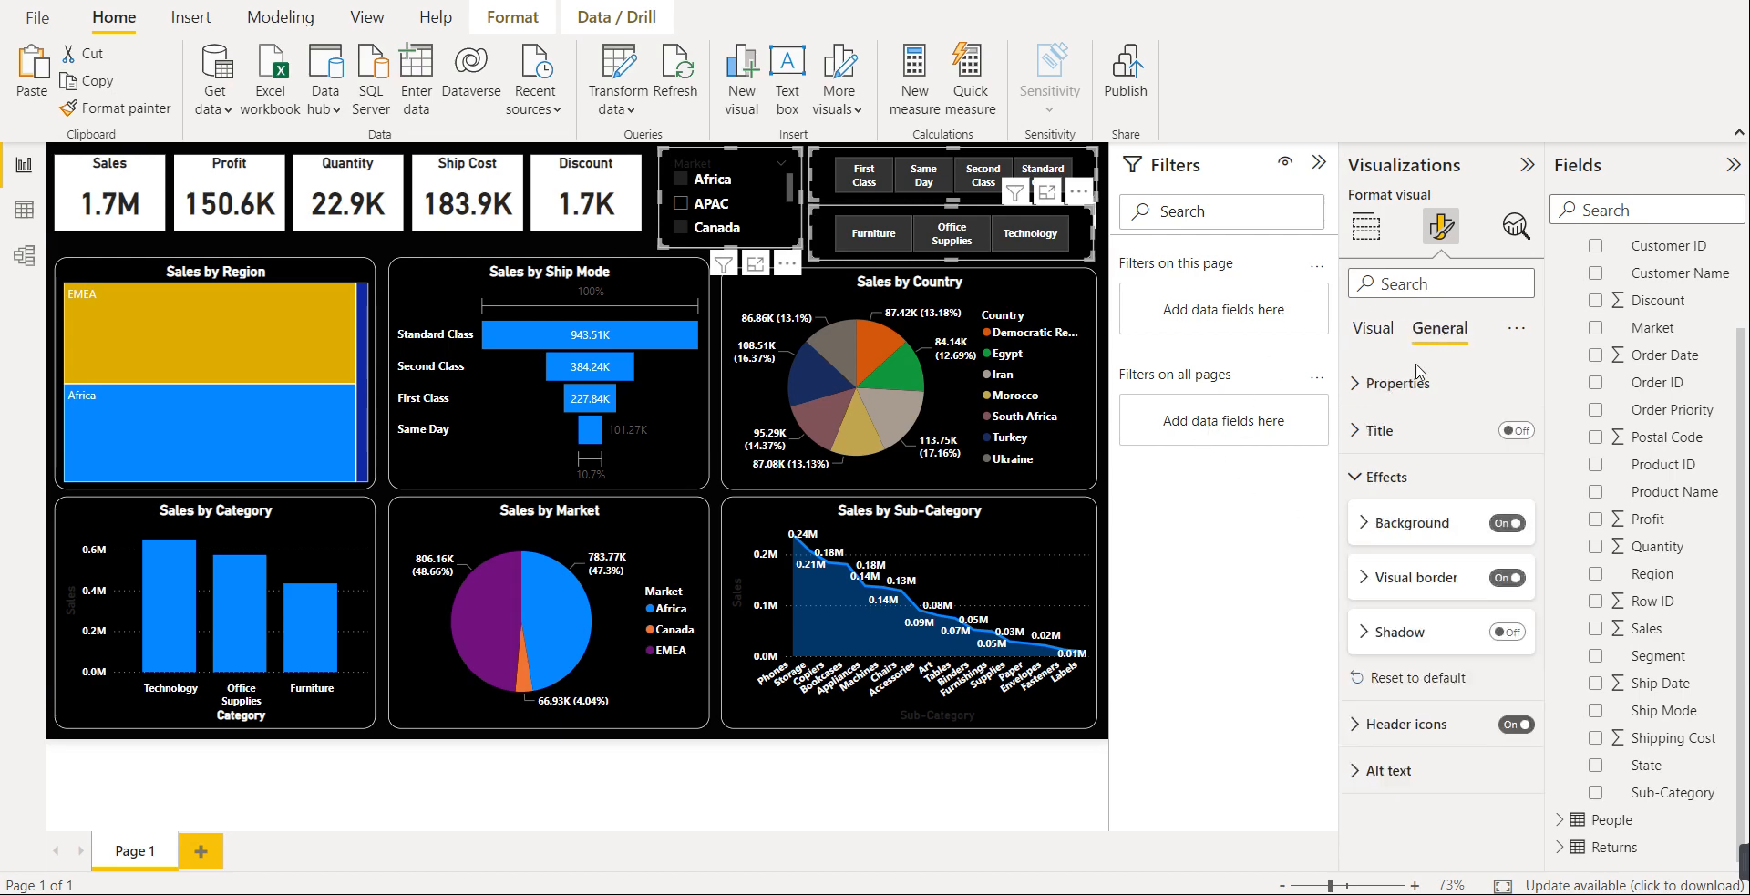
click(1401, 429)
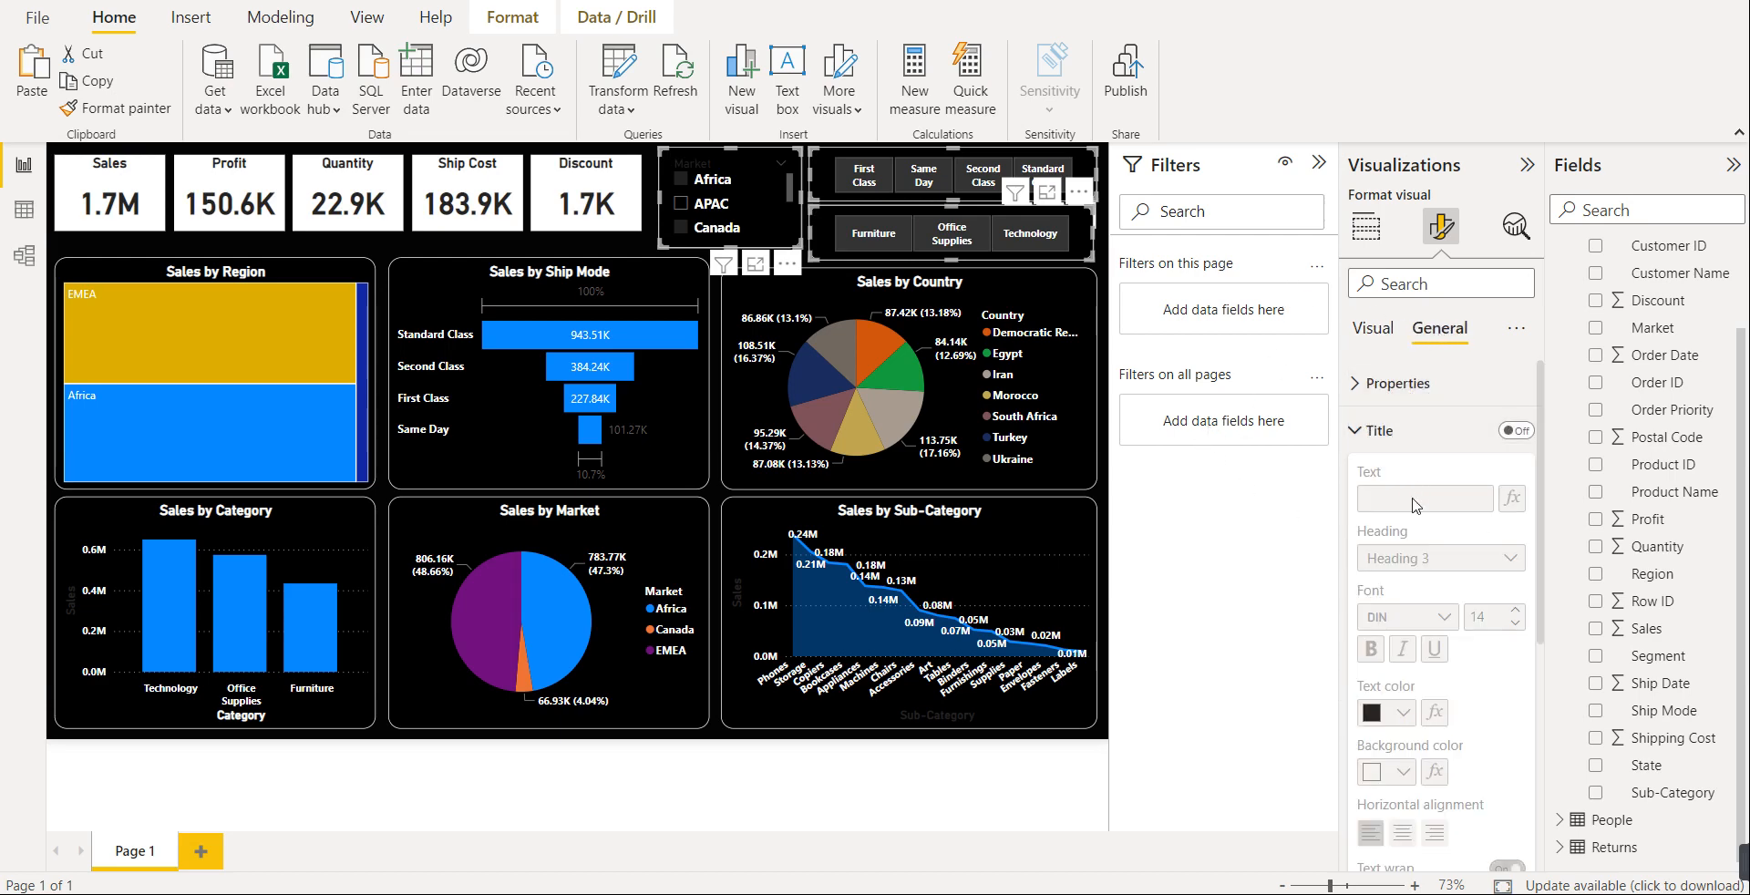
click(1516, 431)
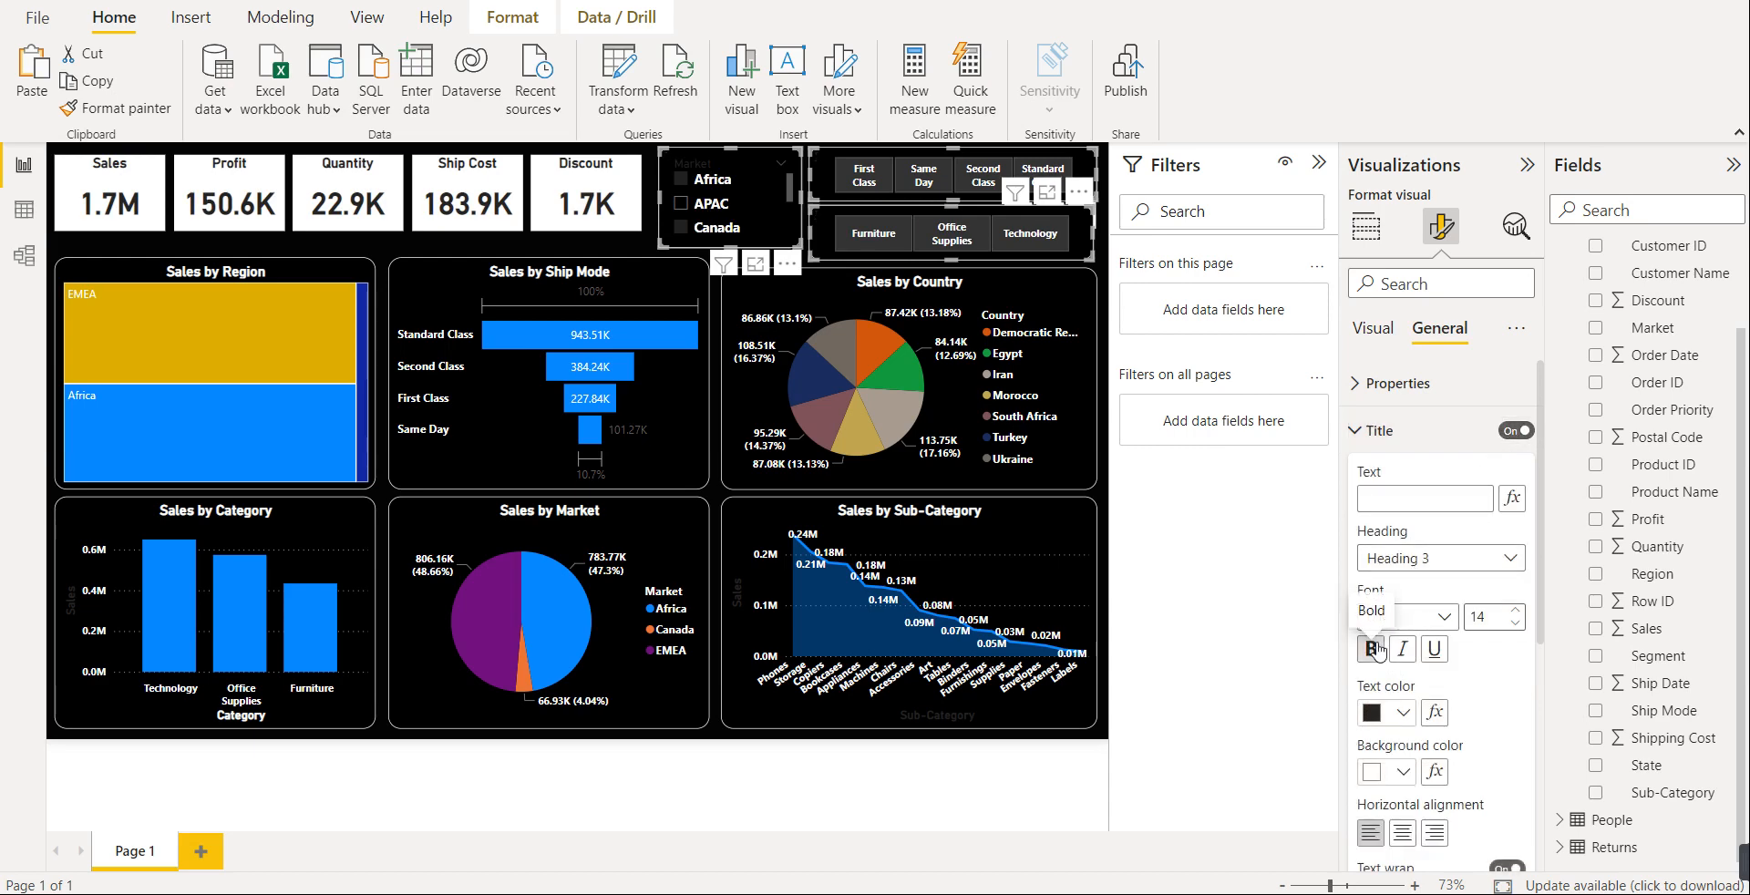
click(1513, 431)
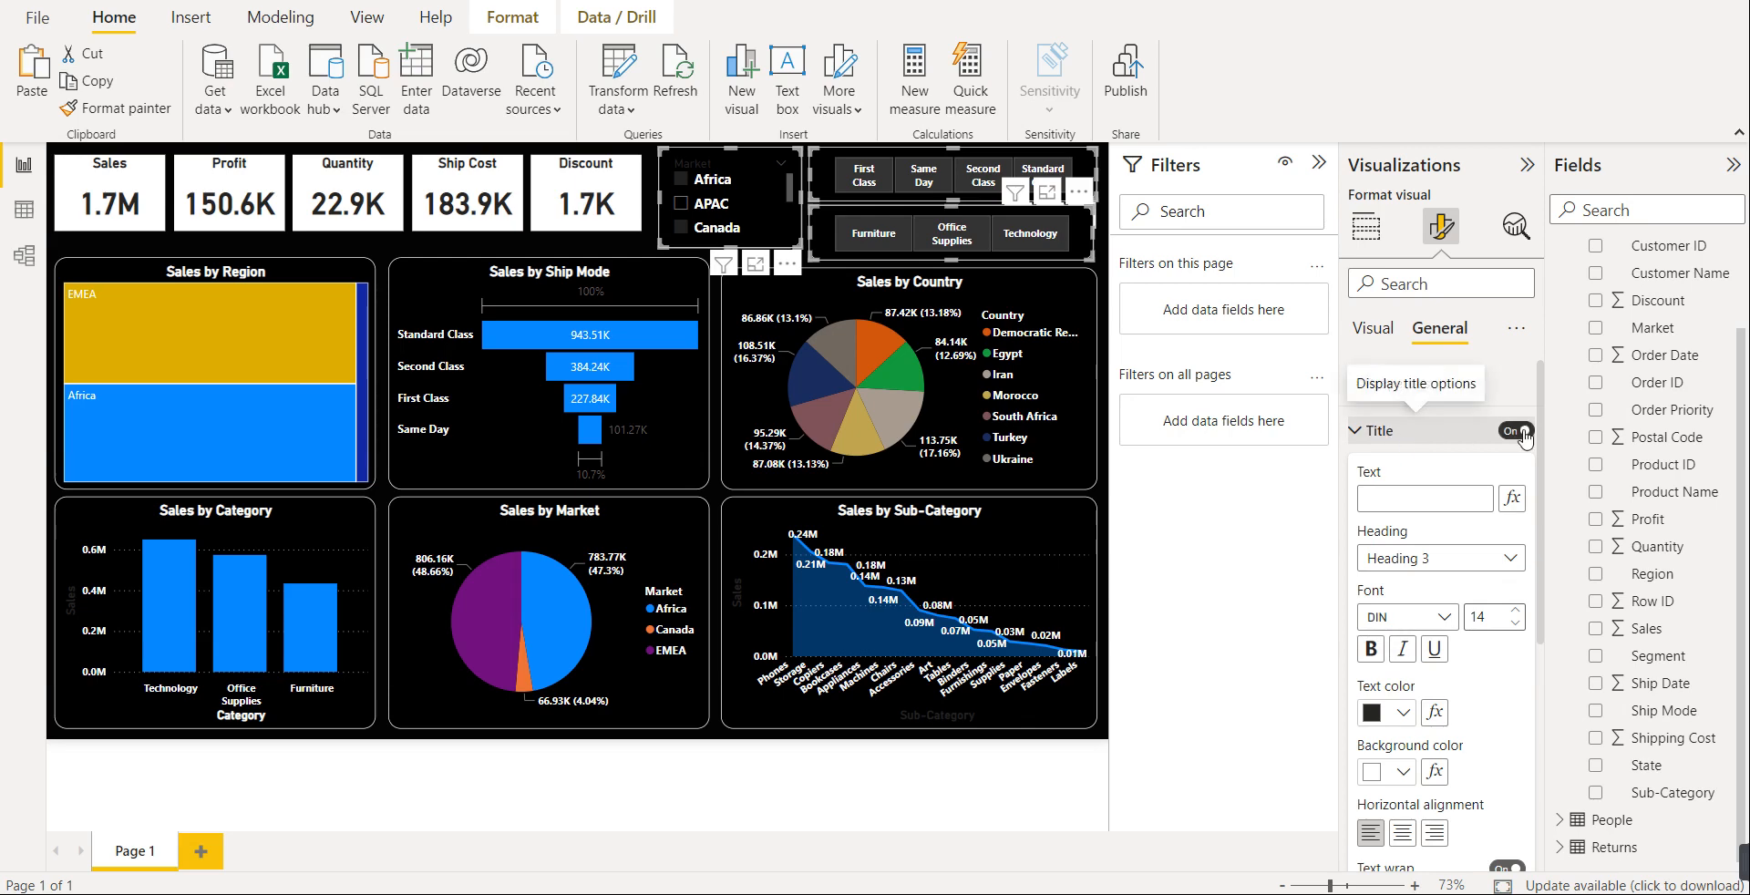
click(1384, 433)
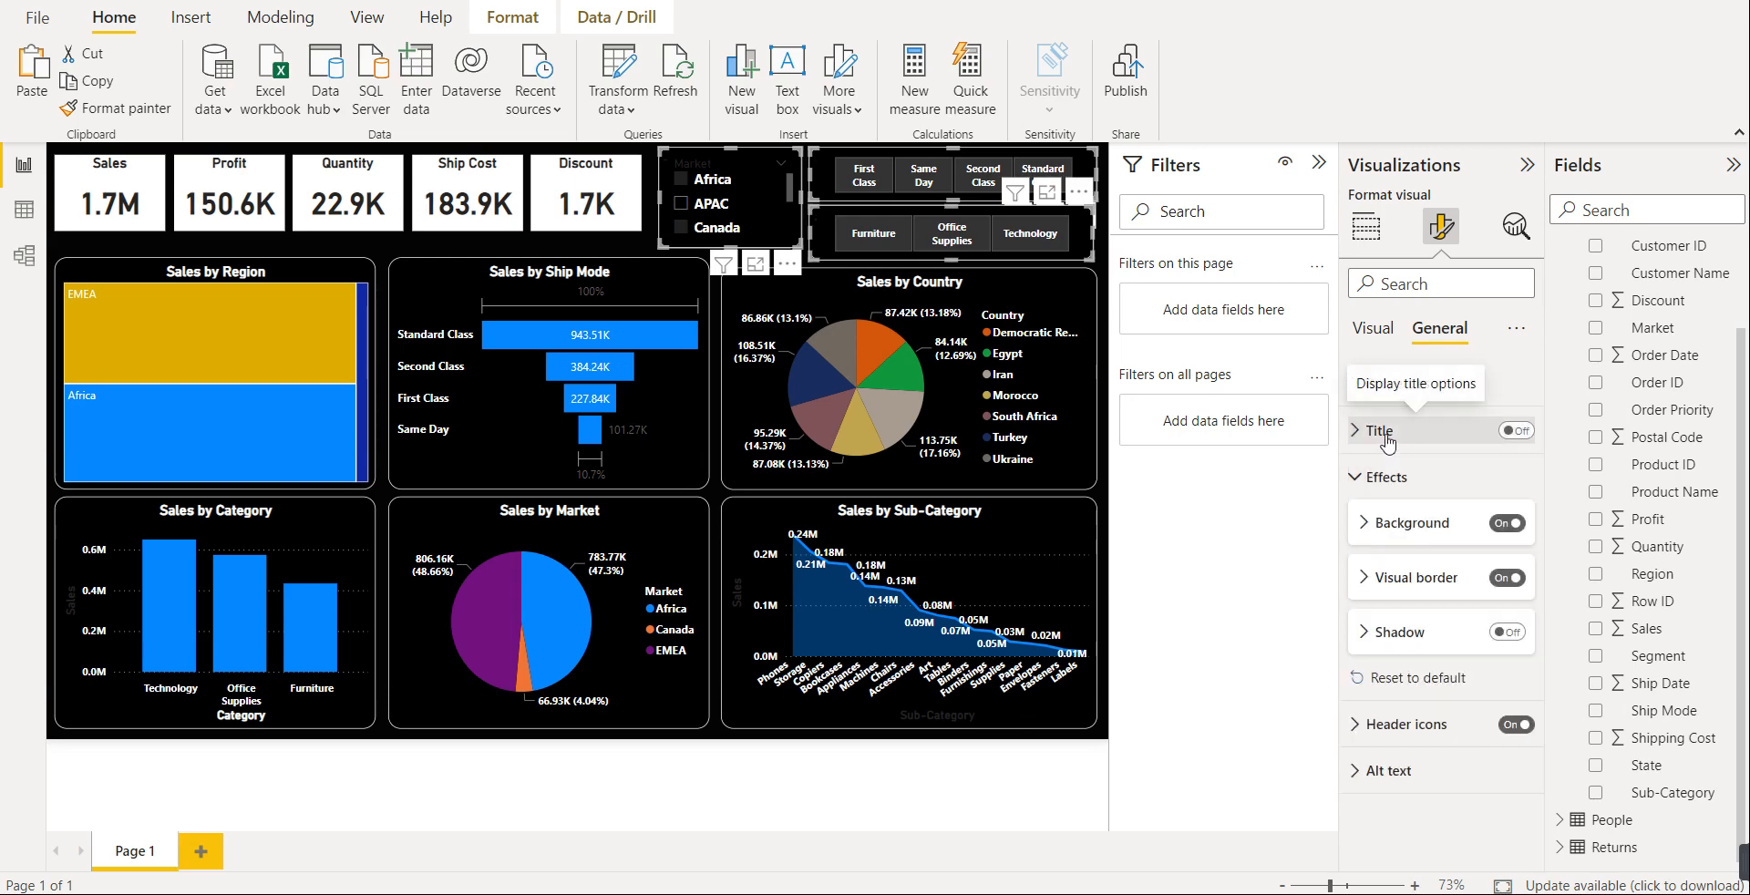
- Make the slicer header text of the three selected slicers bold and white
click(1373, 330)
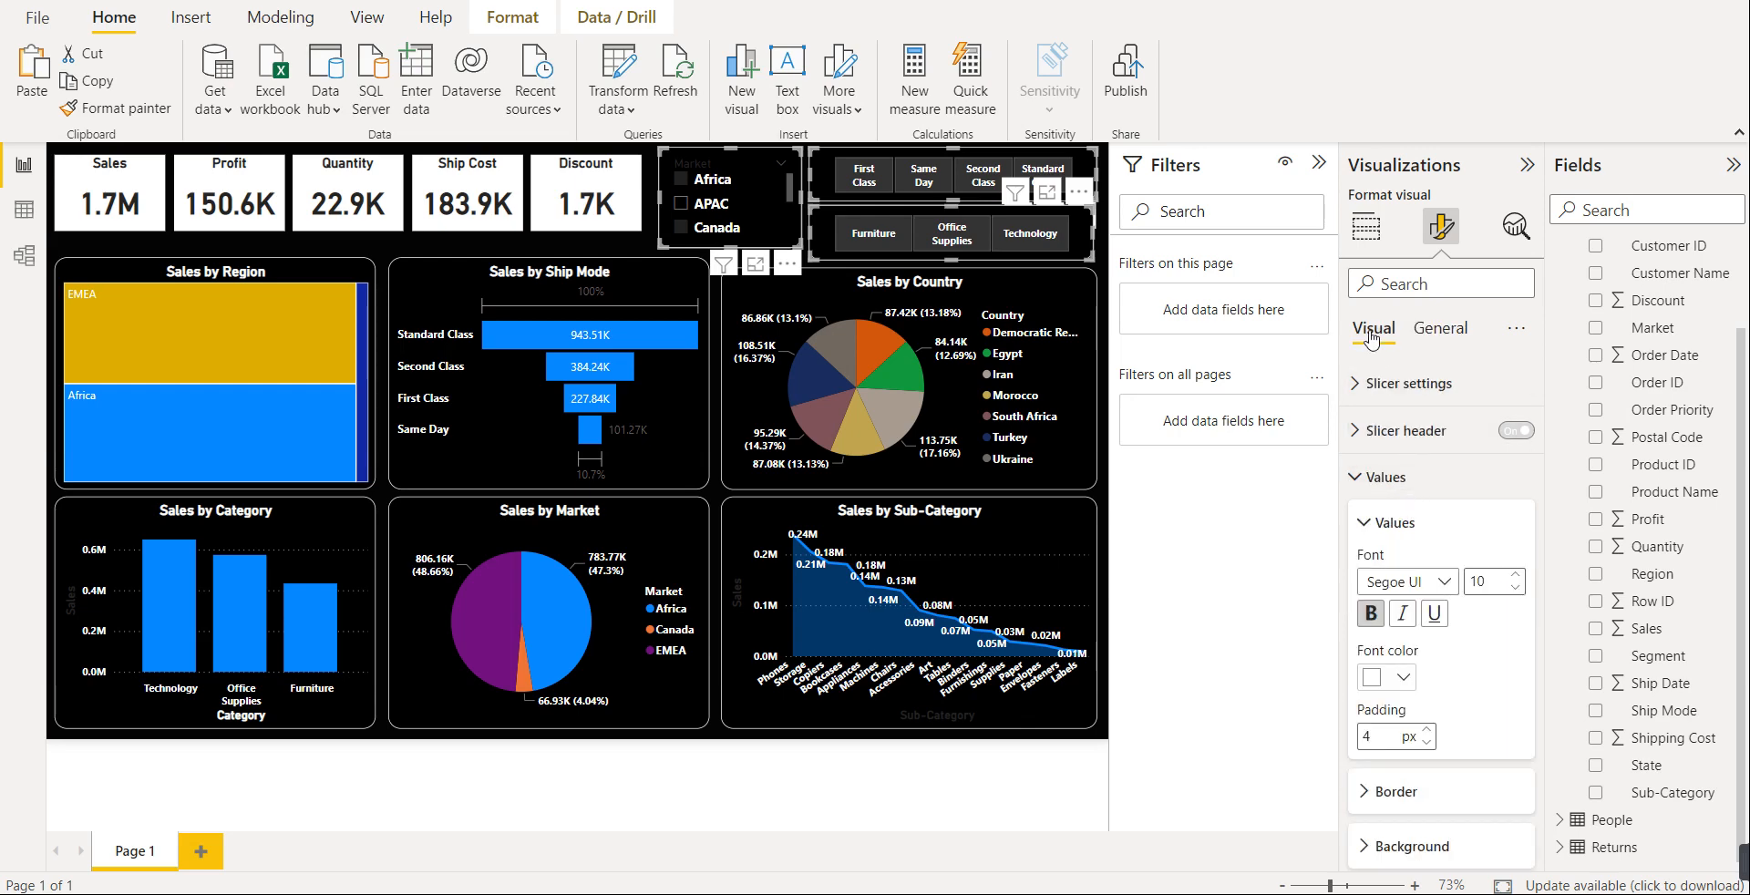
click(1399, 436)
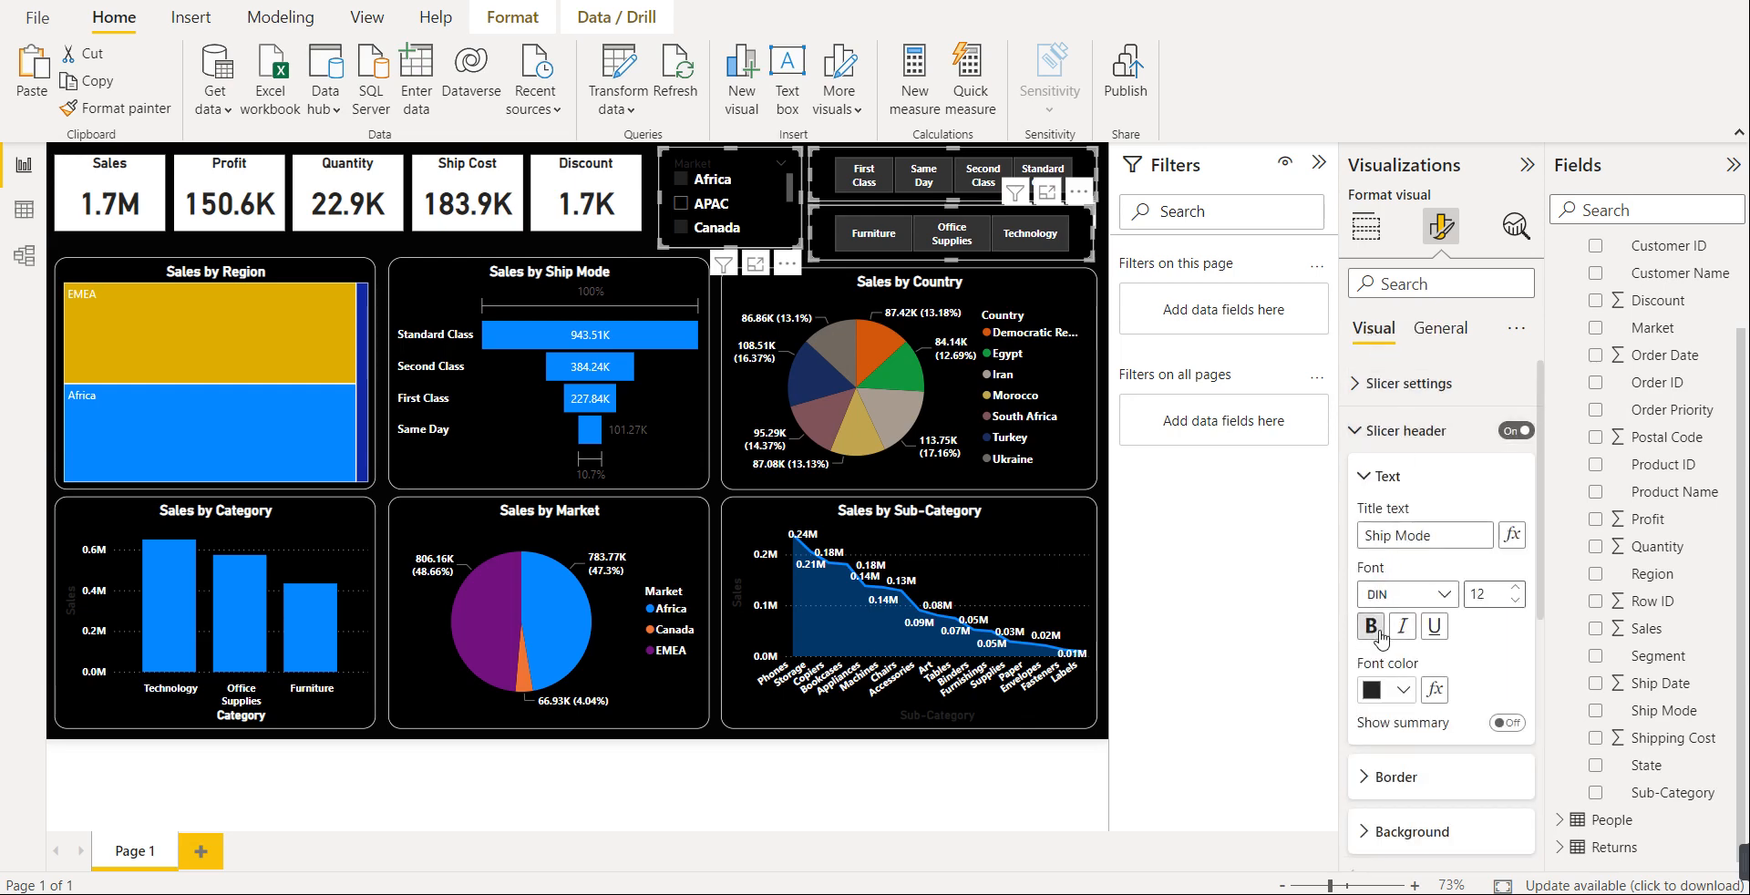
click(1404, 690)
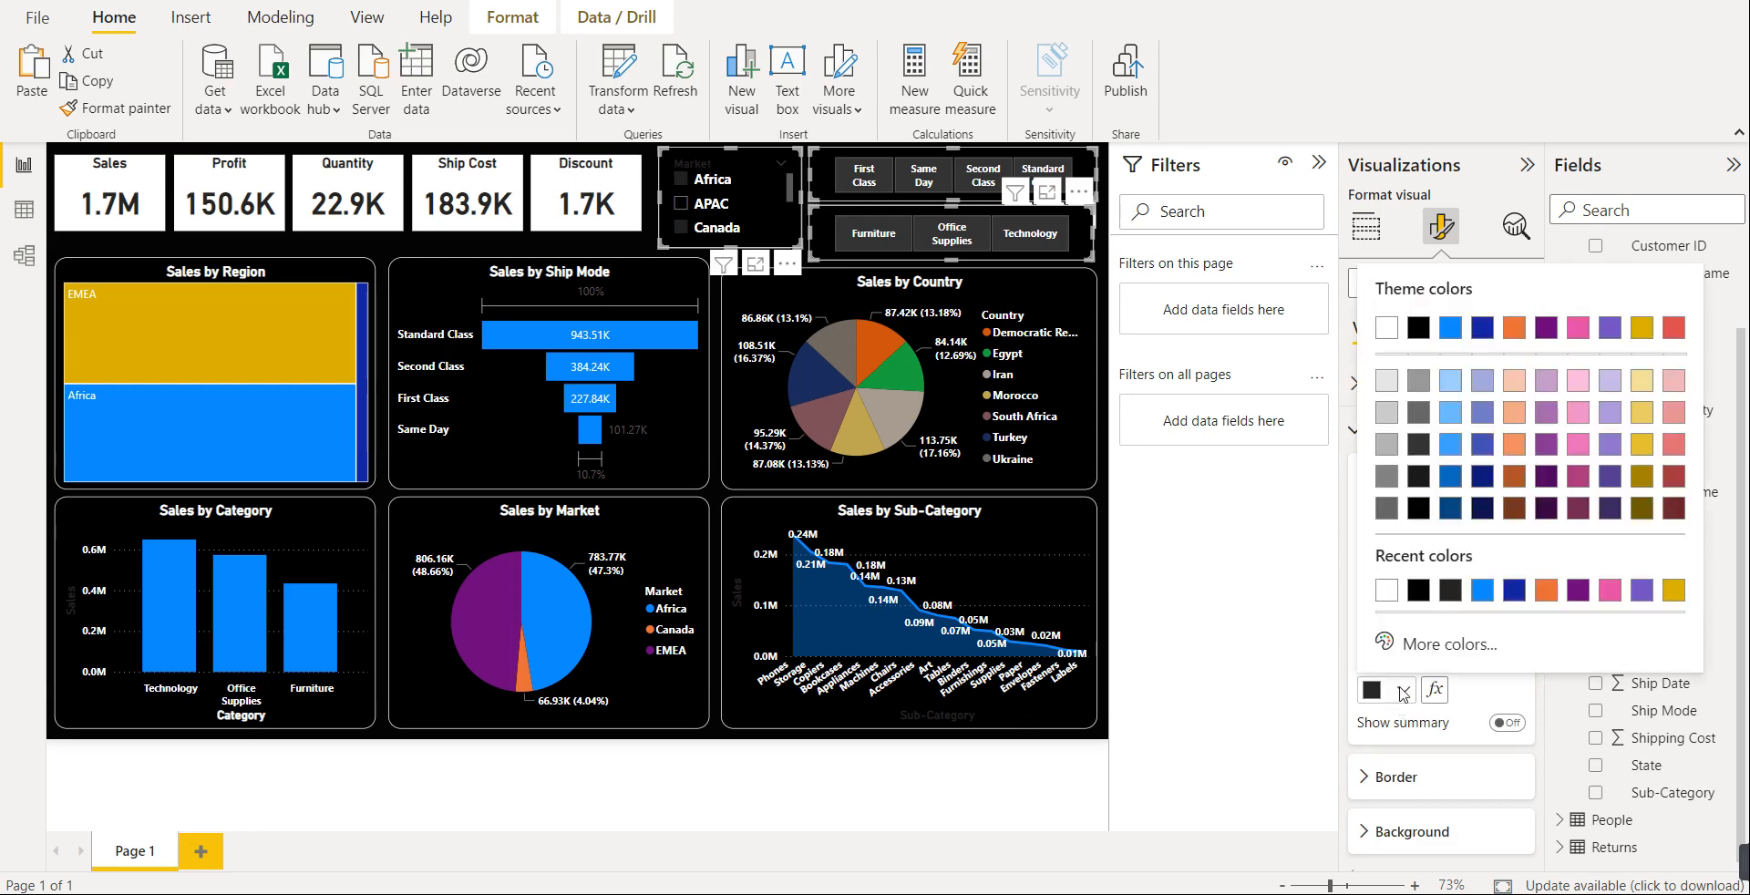
click(1388, 592)
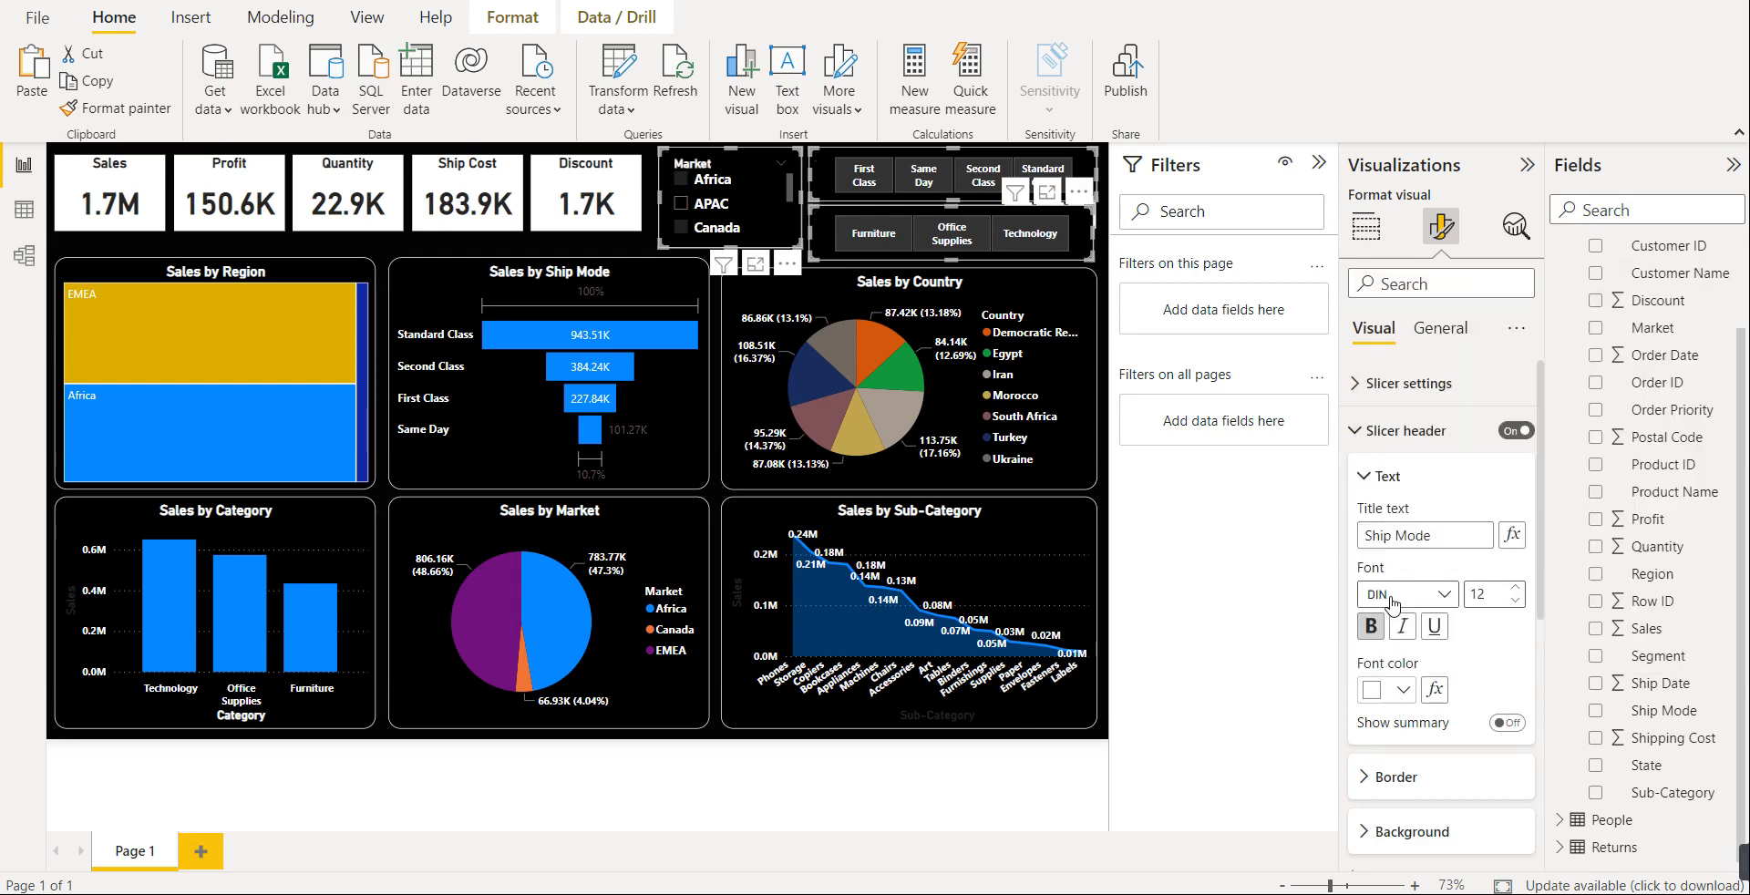
- Remove the bold style from the slicer header text of the three selected slicers
click(1372, 629)
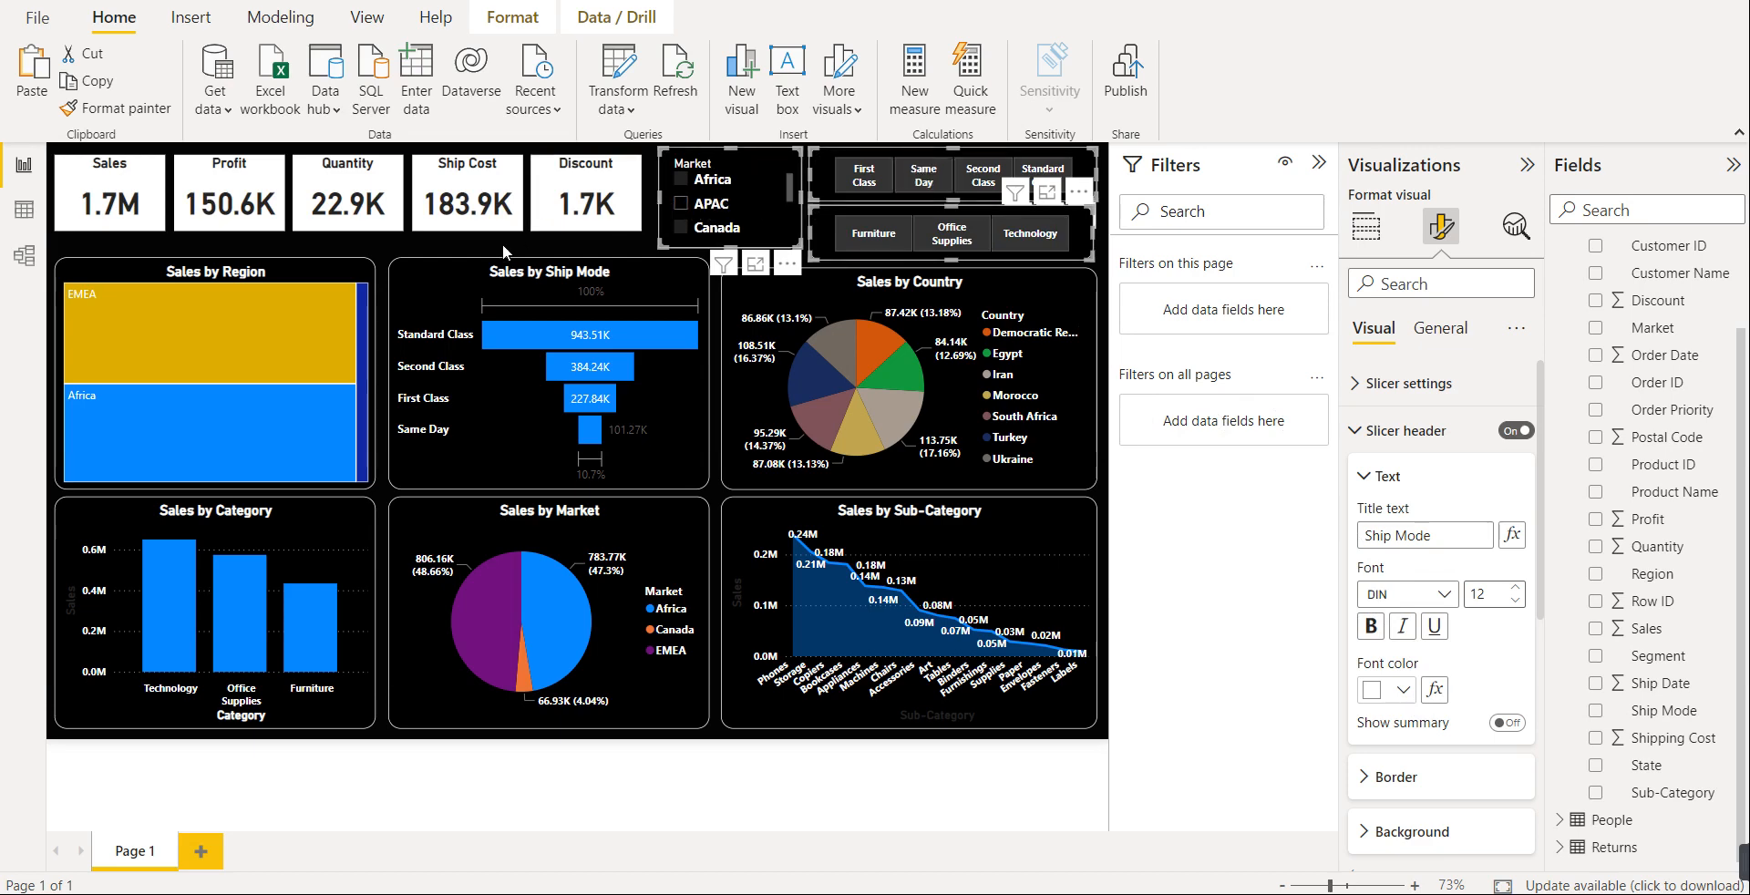
- Select the Sales, Profit, Quantity, Ship Cost and Discount cards together and make their titles bold and white
click(103, 187)
ctrl+click(246, 196)
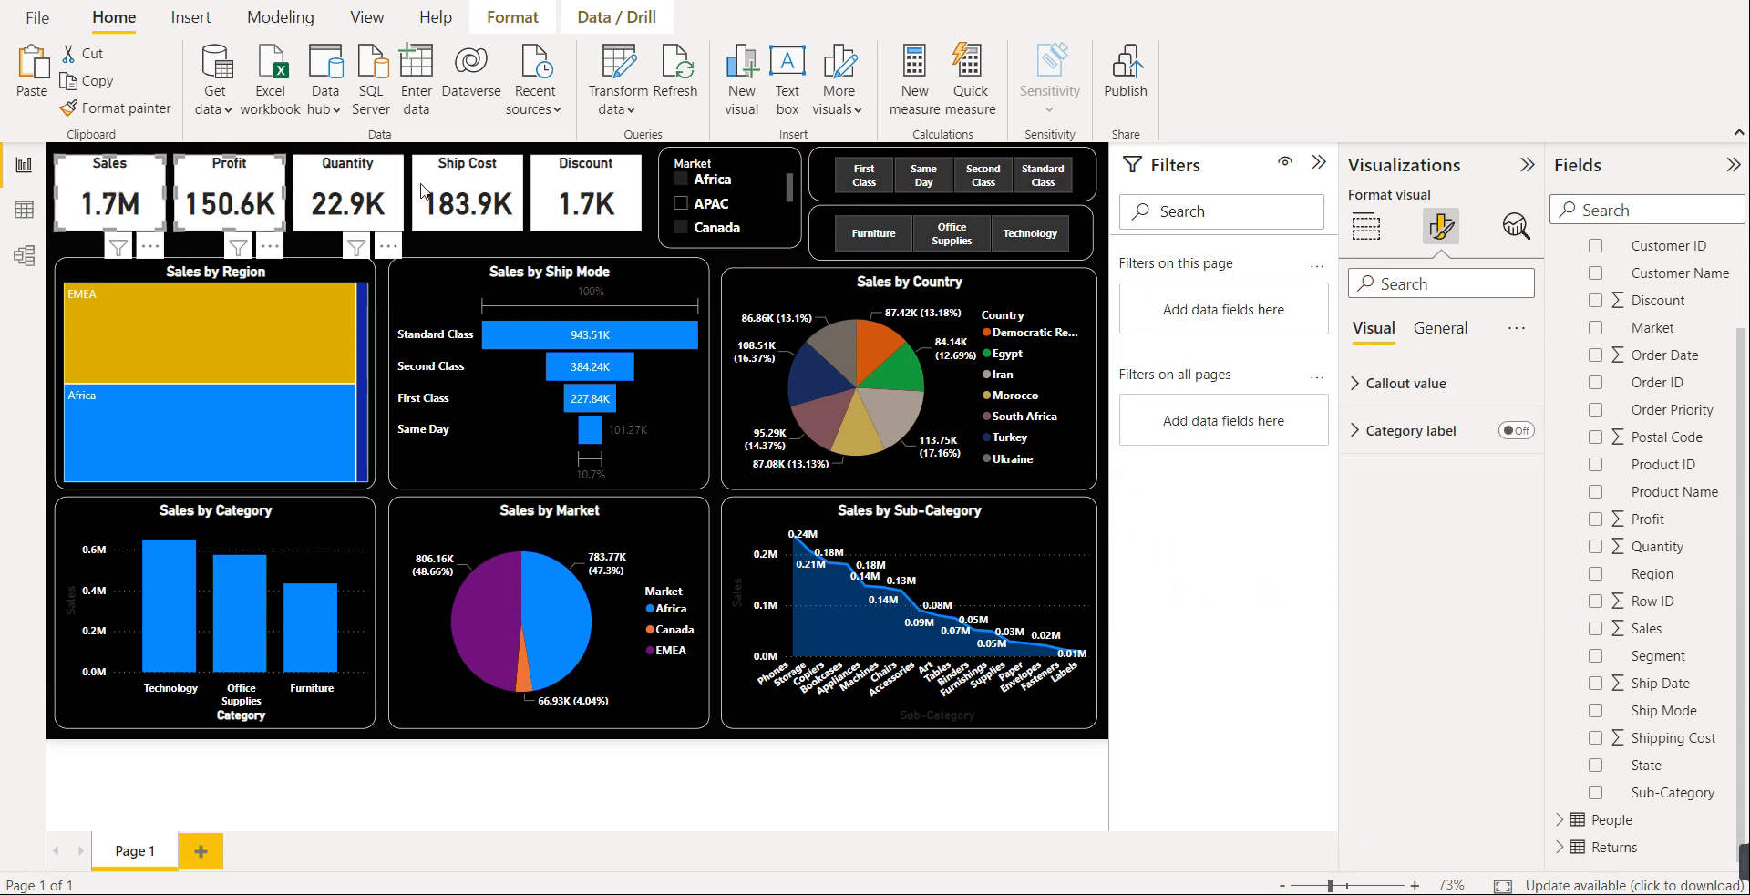
ctrl+click(360, 194)
ctrl+click(449, 194)
ctrl+click(556, 196)
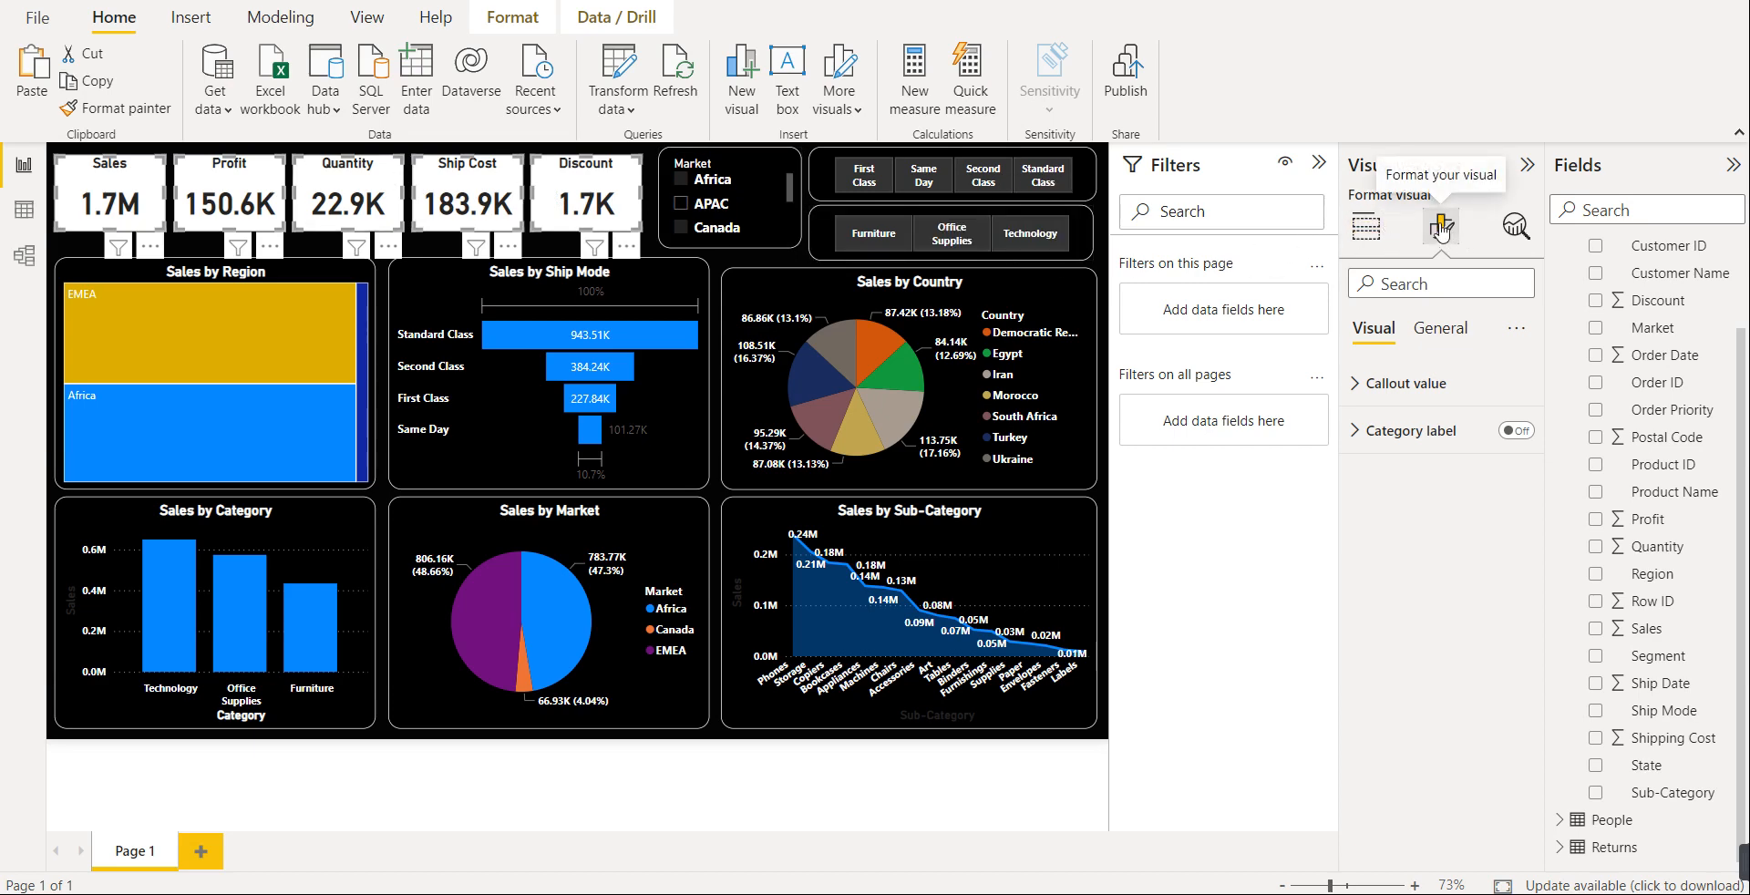
click(1443, 334)
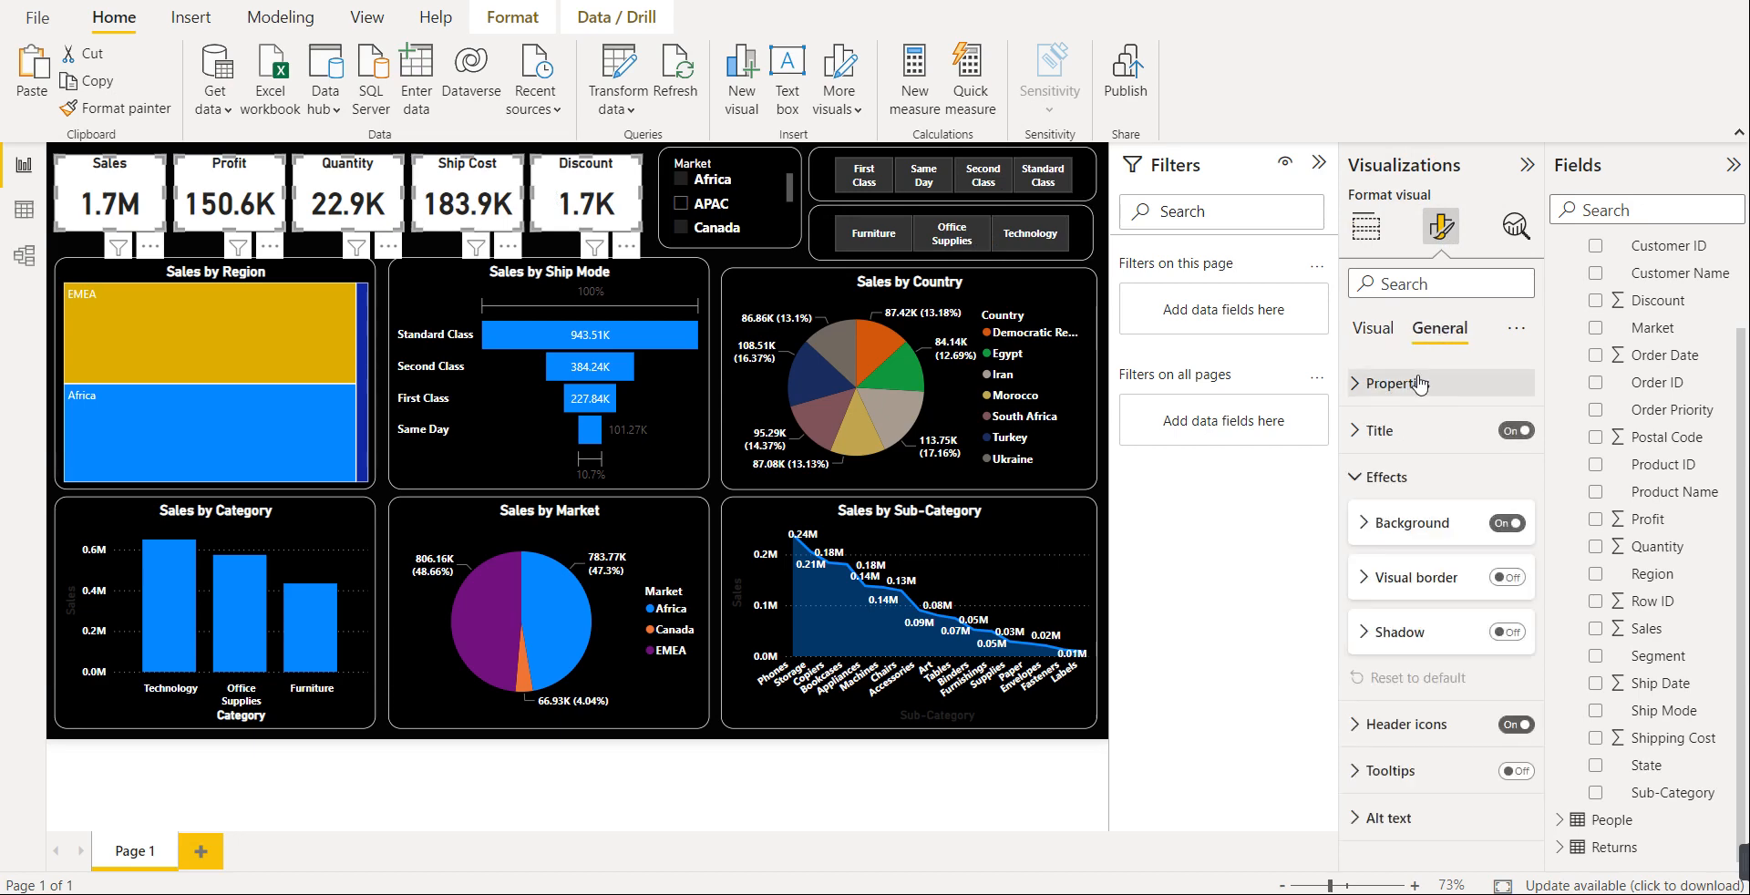
click(1392, 432)
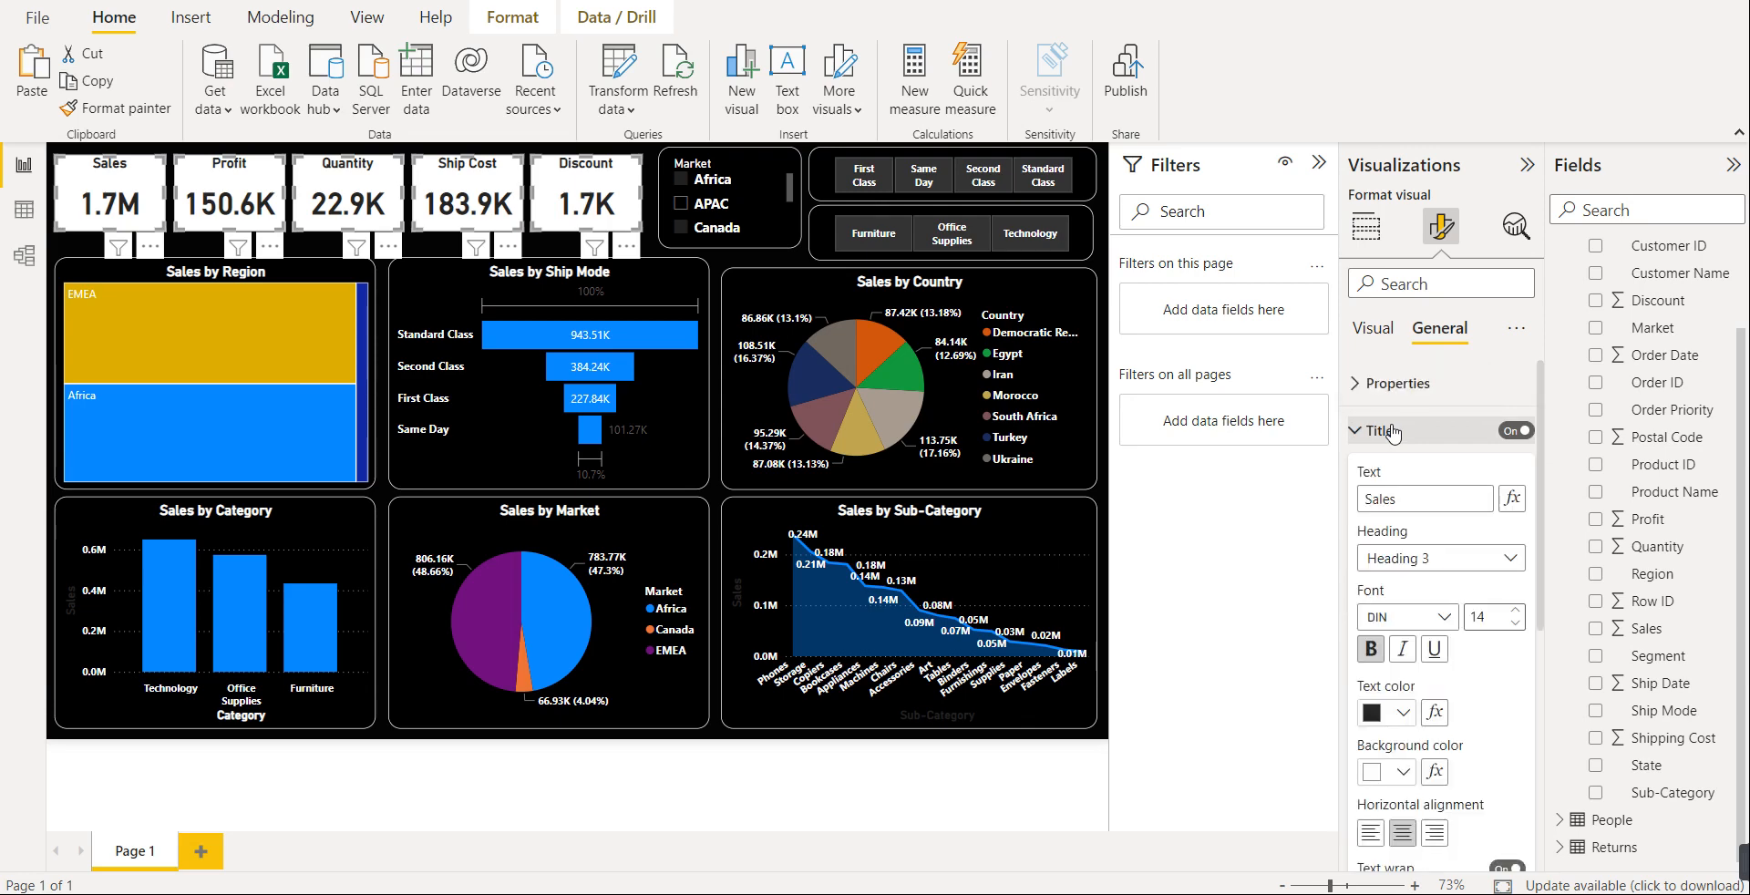
click(1403, 720)
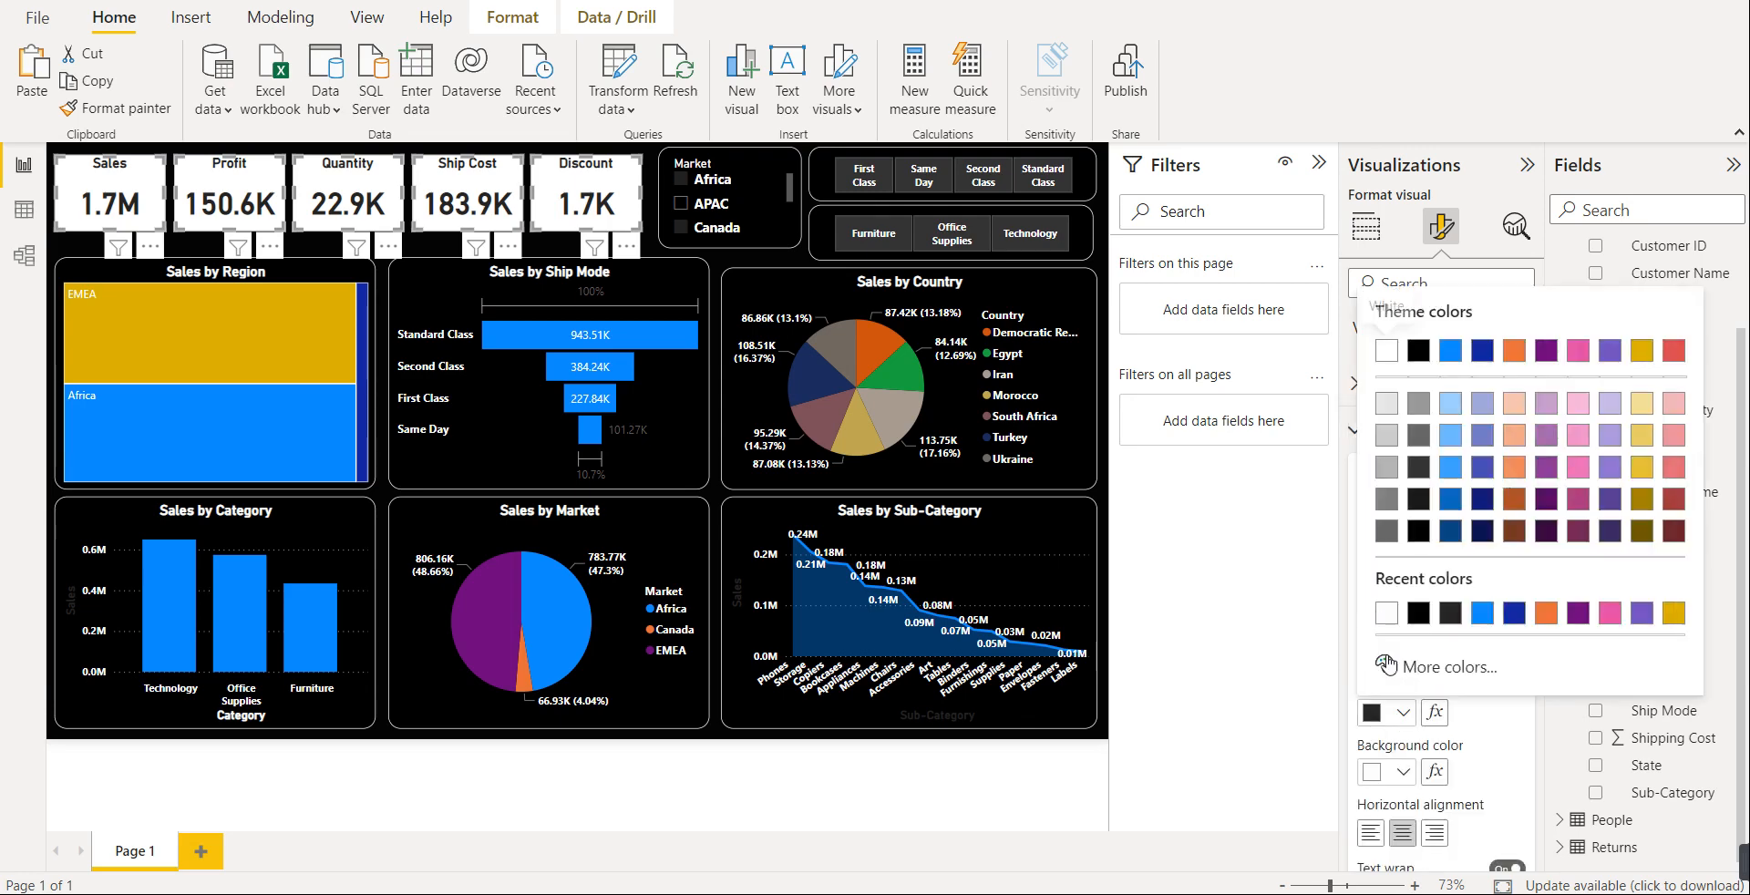
click(1374, 315)
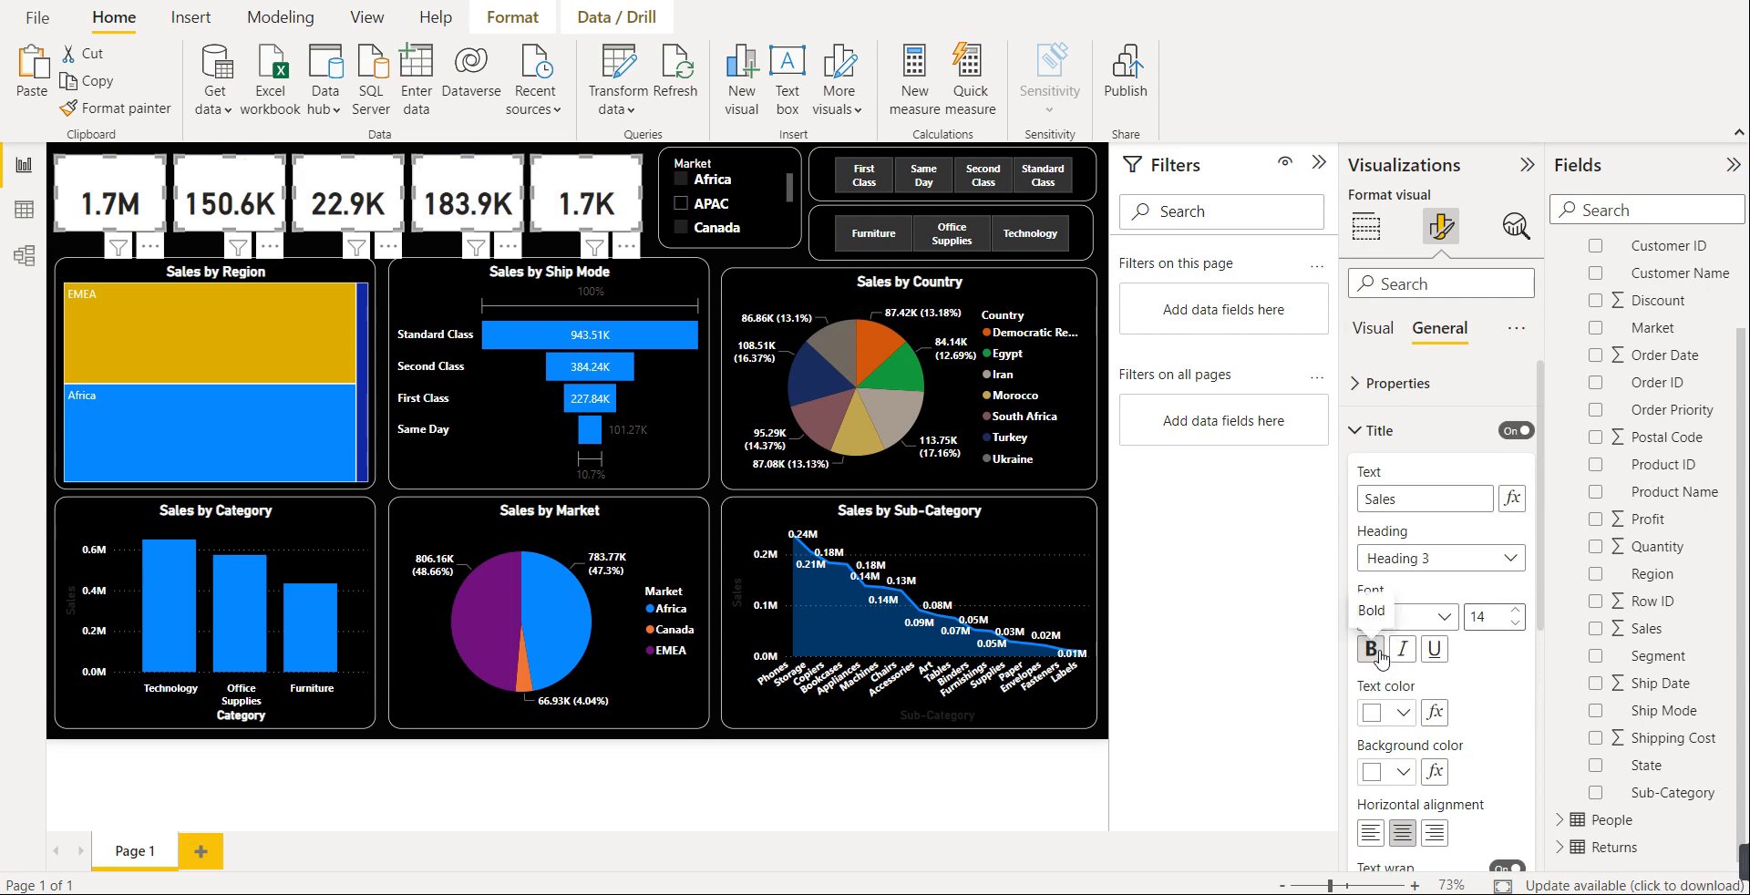
click(1372, 649)
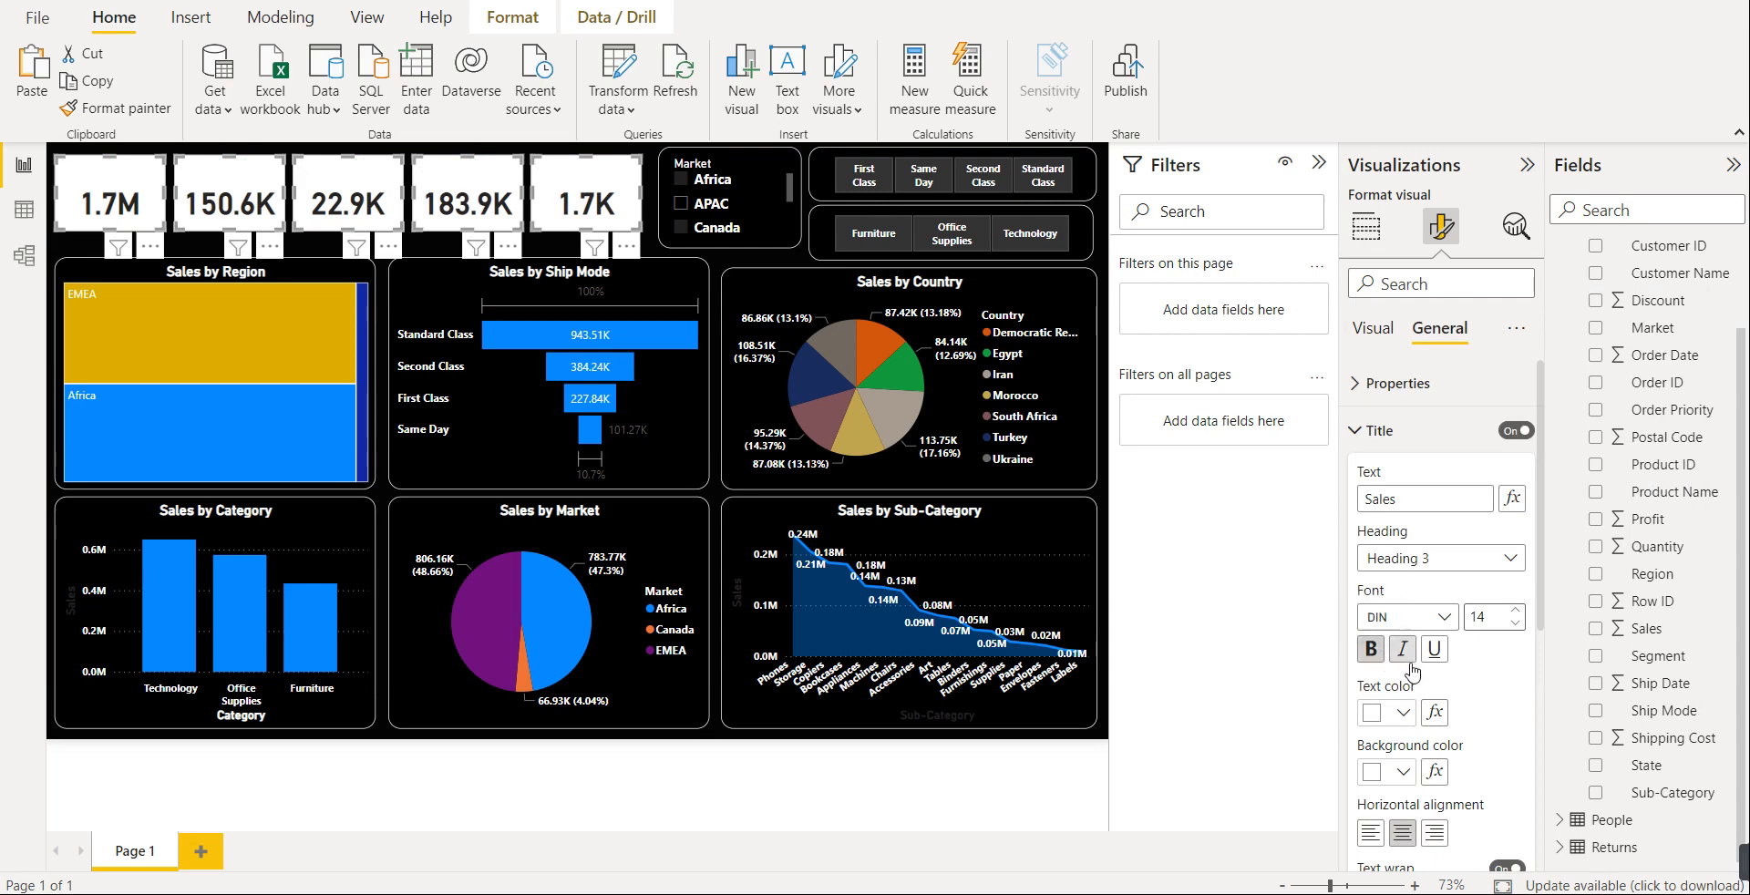
- Set the background color of the five selected cards to black
click(1379, 430)
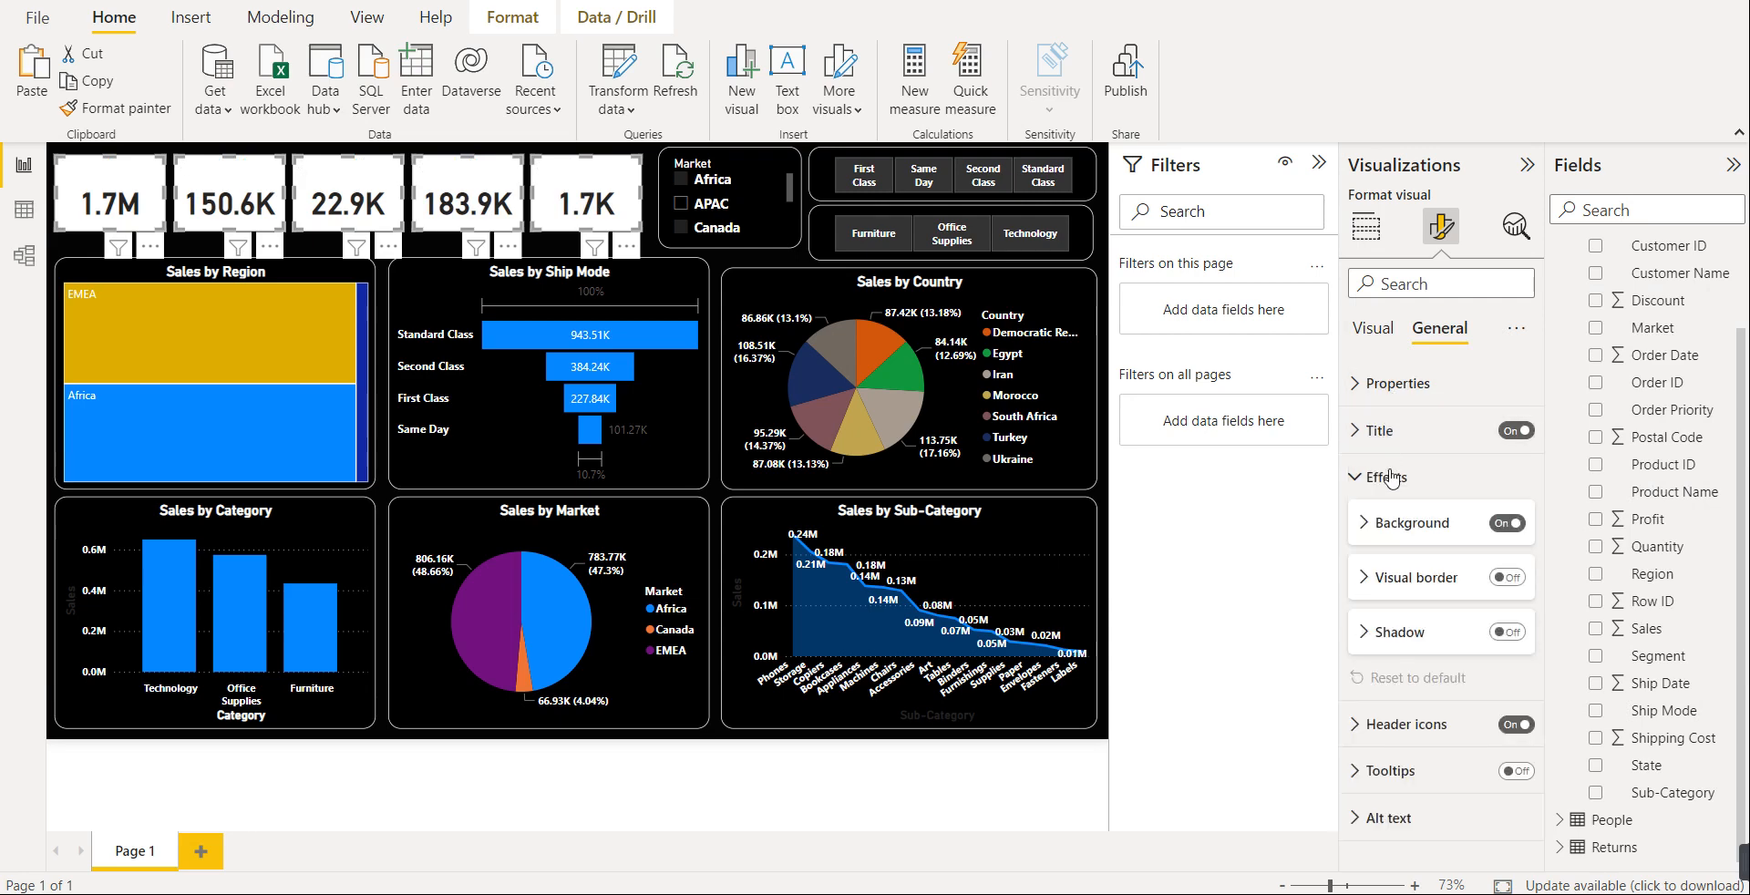
click(1386, 477)
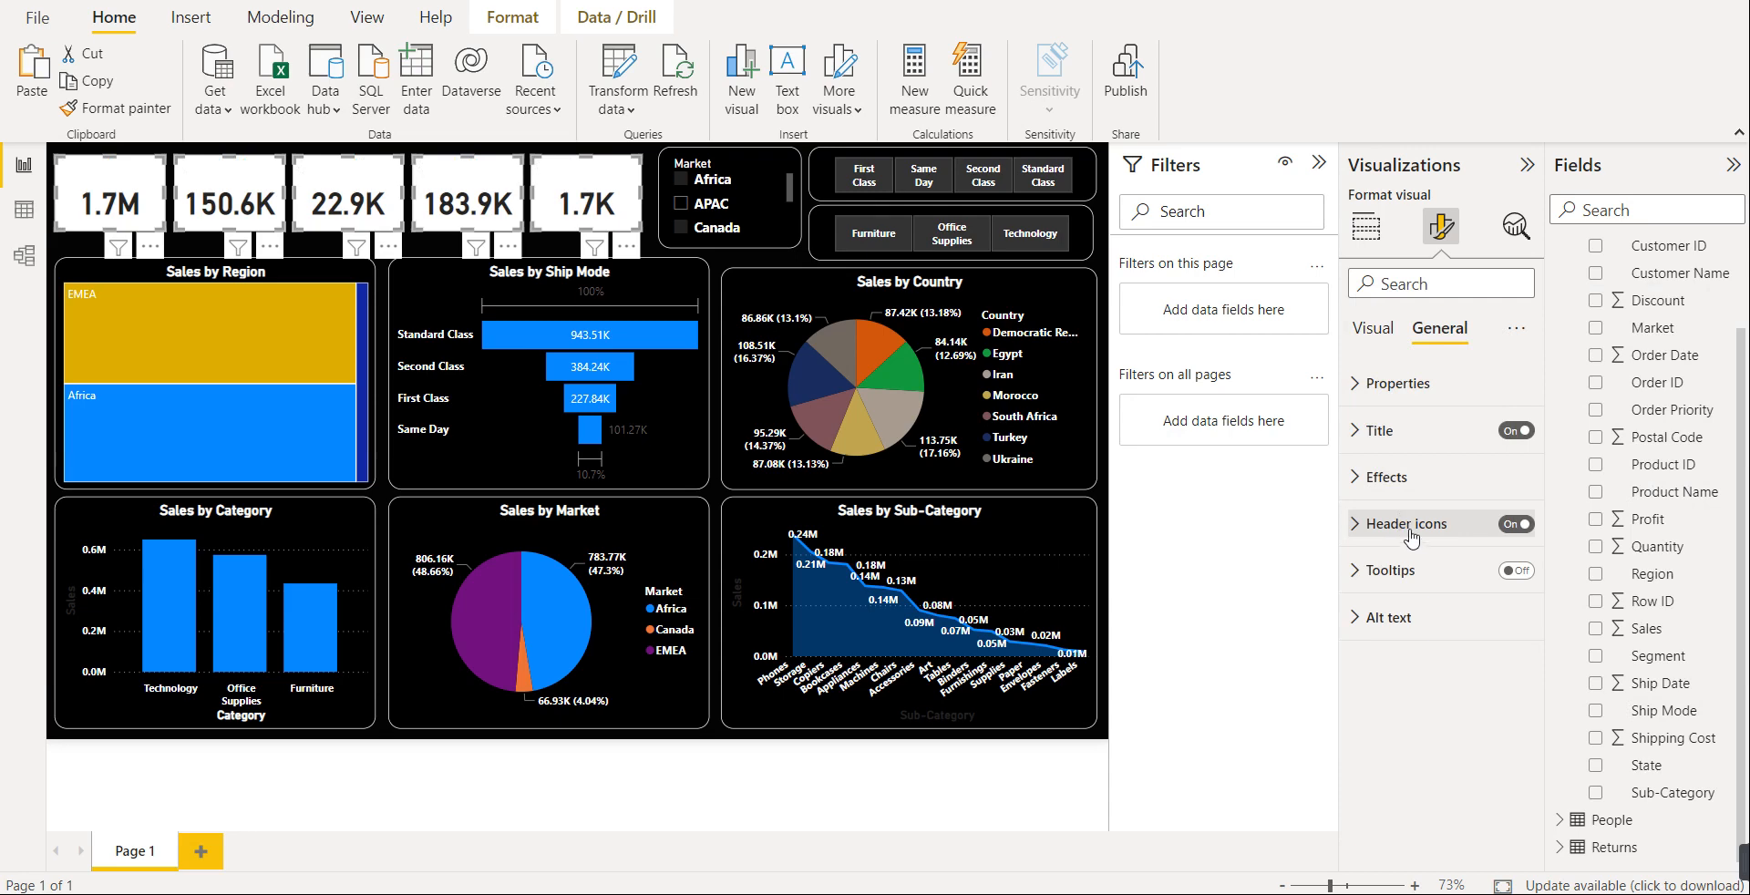
click(1394, 477)
click(1455, 536)
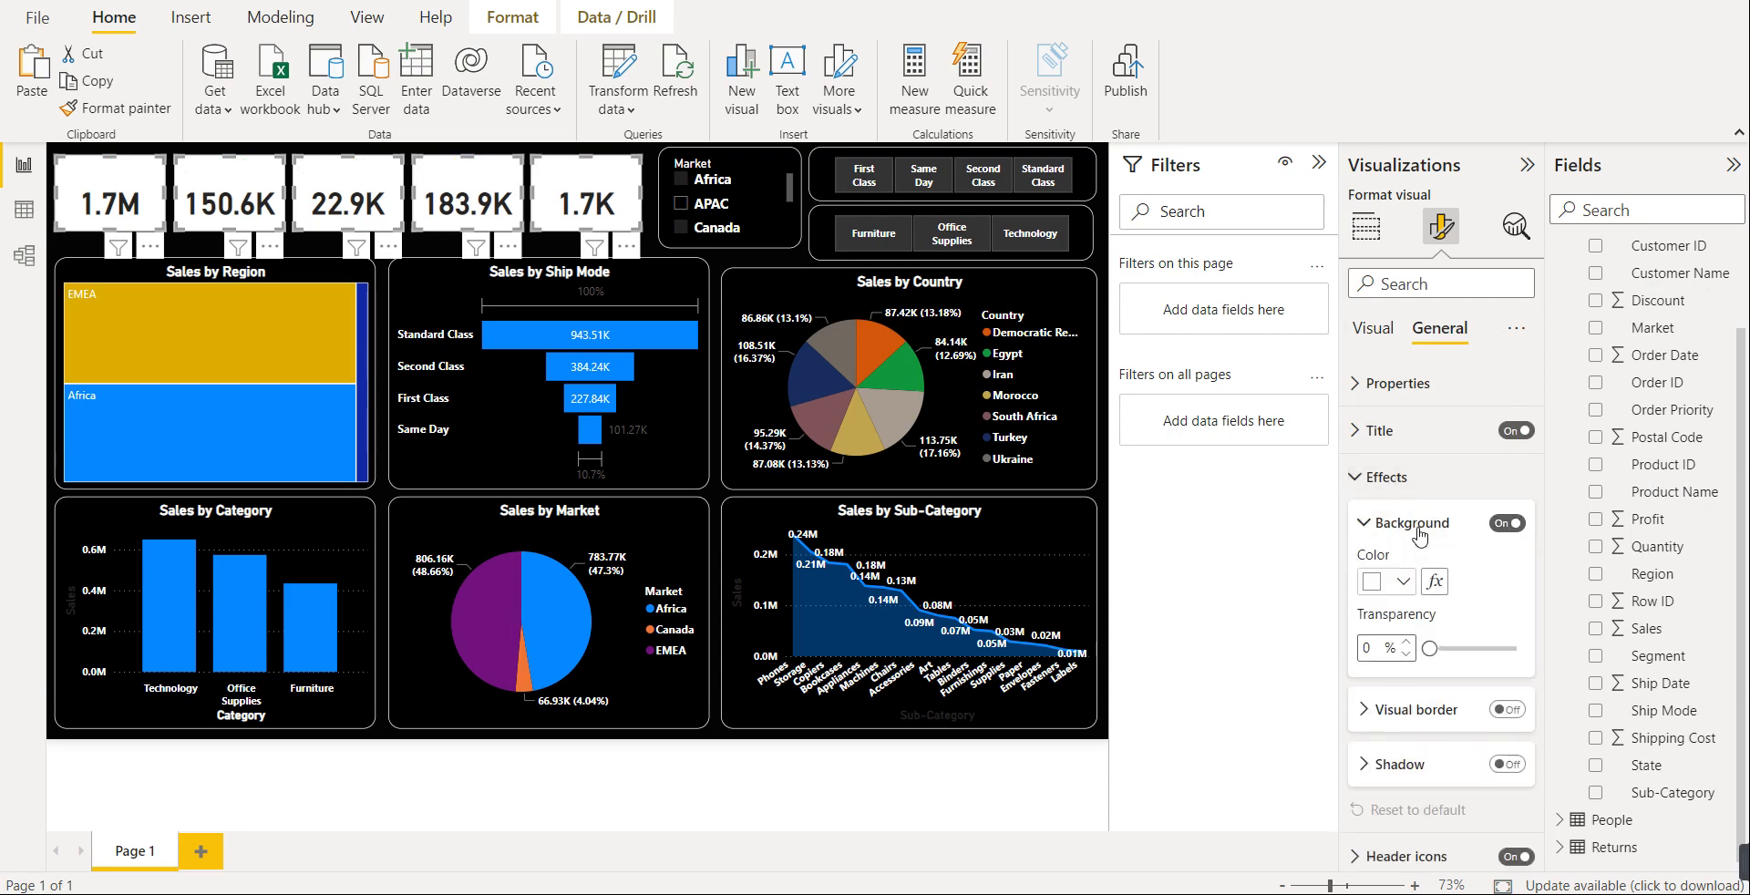
click(1411, 583)
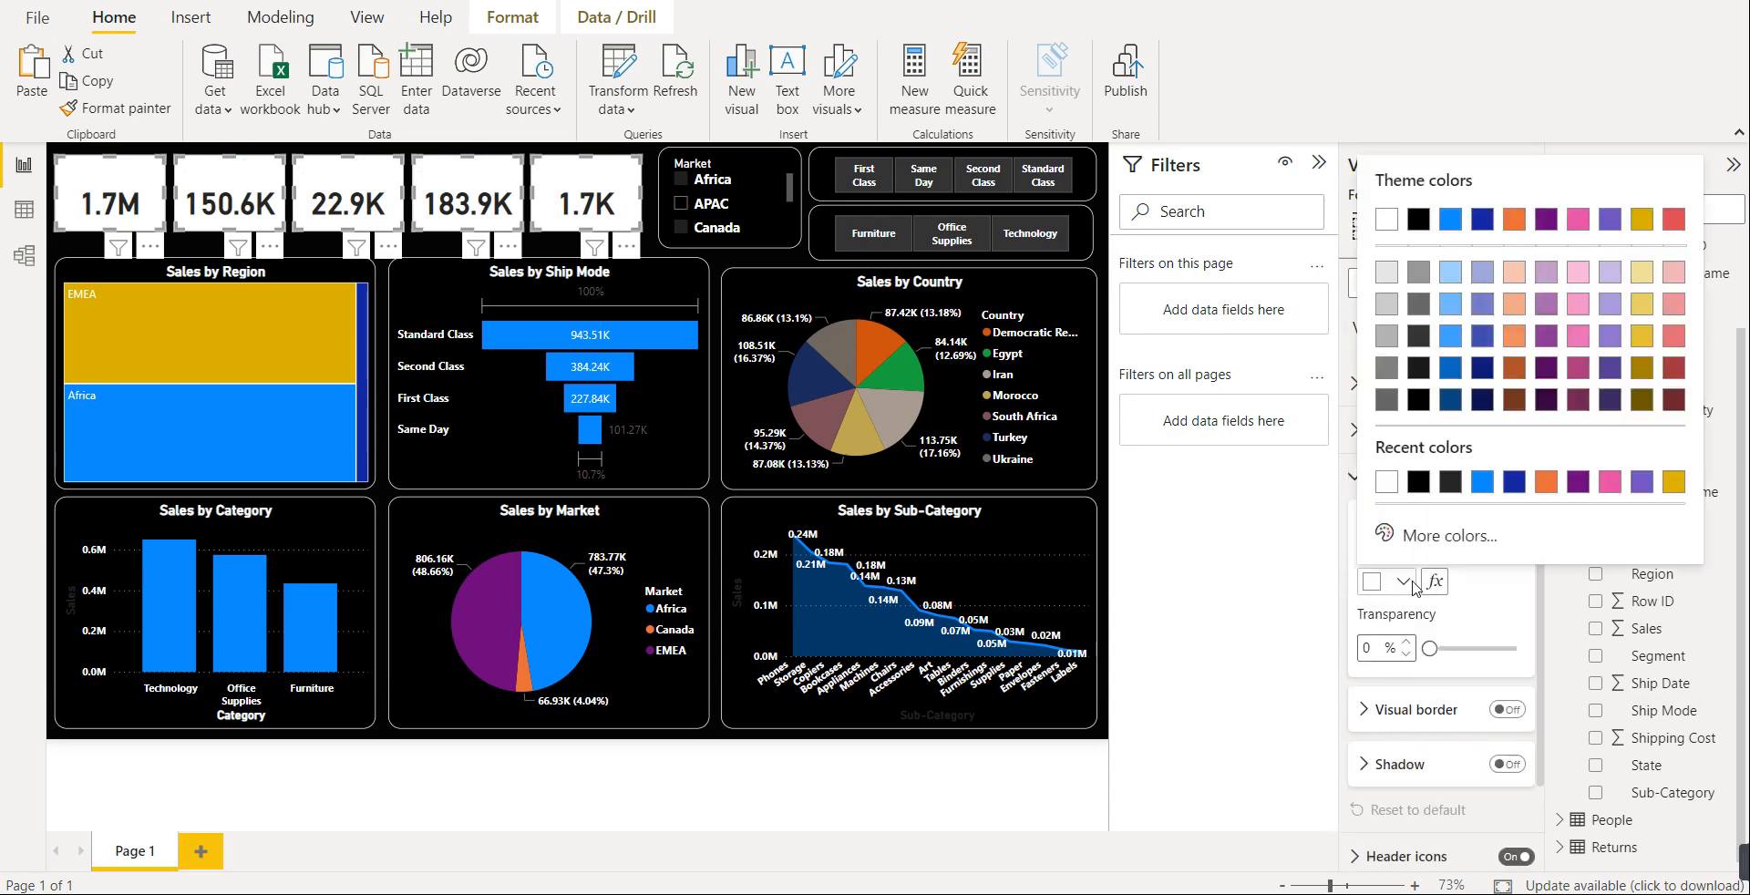
click(1418, 485)
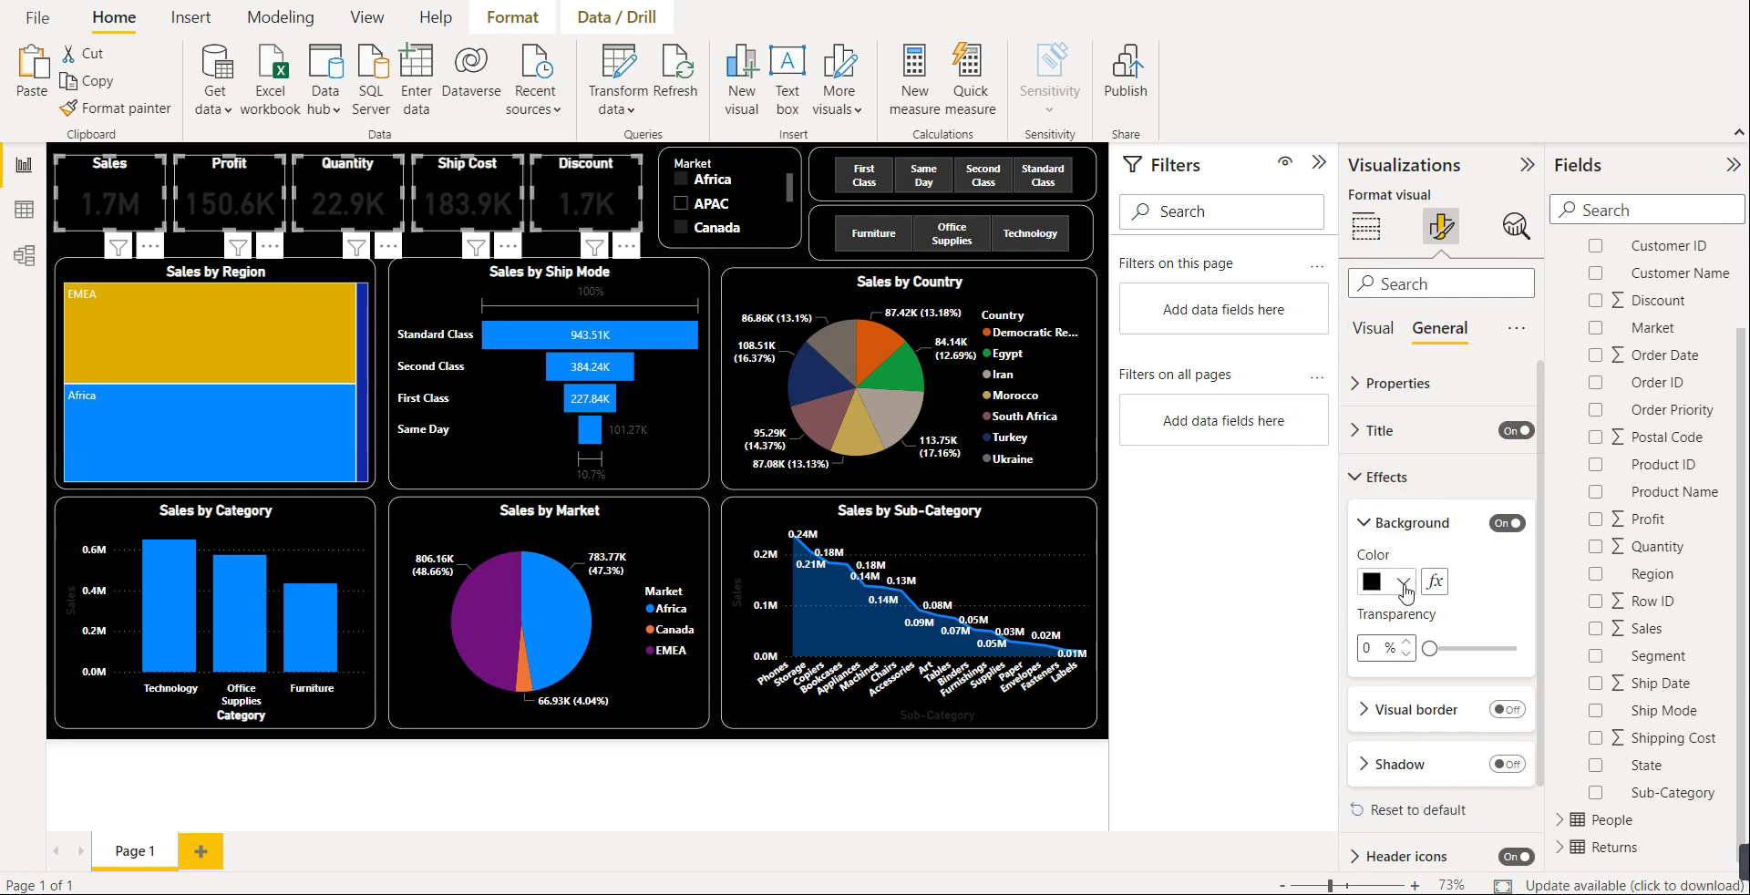
- Turn on a white visual border with 15 px rounded corners for the five selected cards
click(1457, 710)
click(1506, 710)
click(1402, 768)
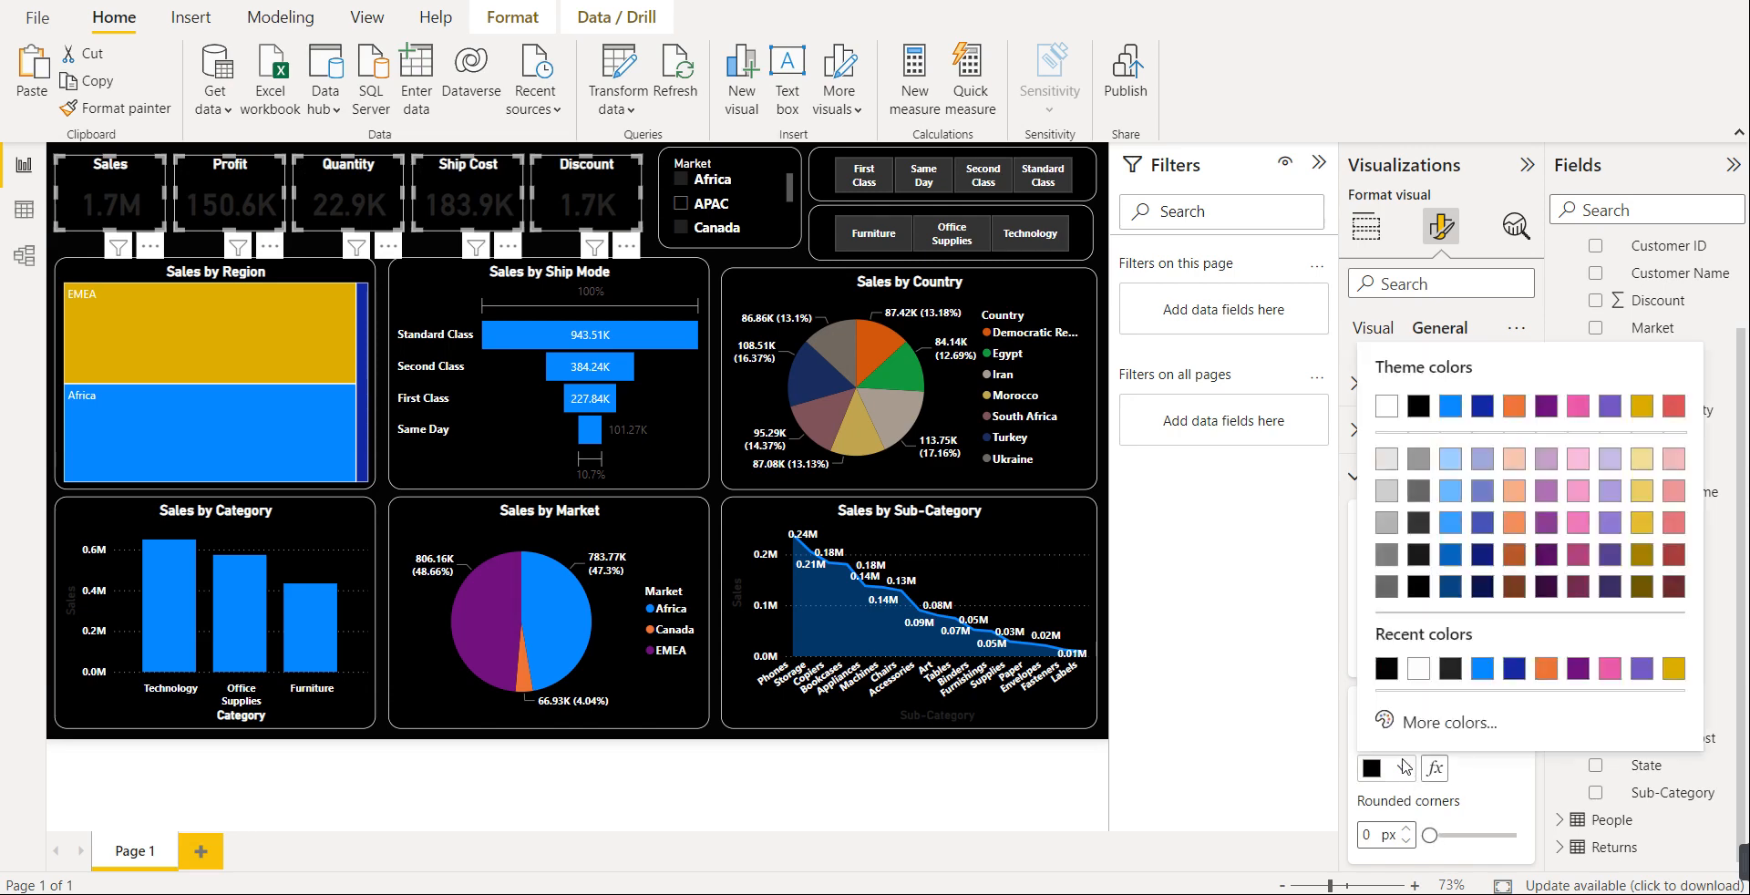
click(1419, 670)
drag(1432, 834, 1472, 831)
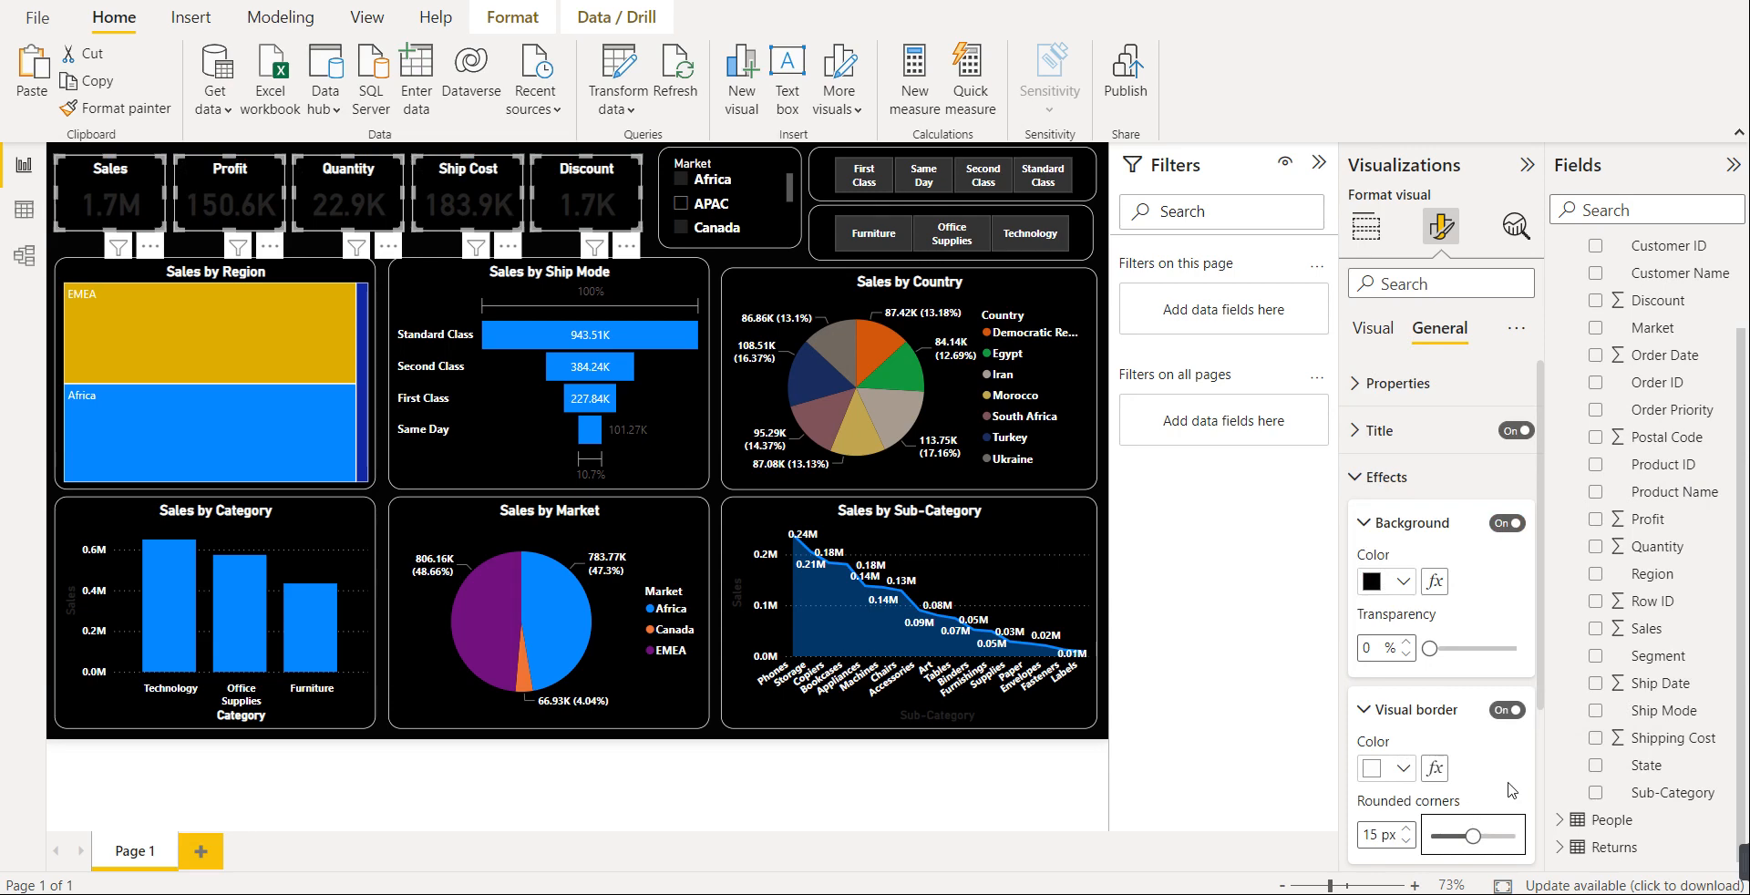
click(1387, 483)
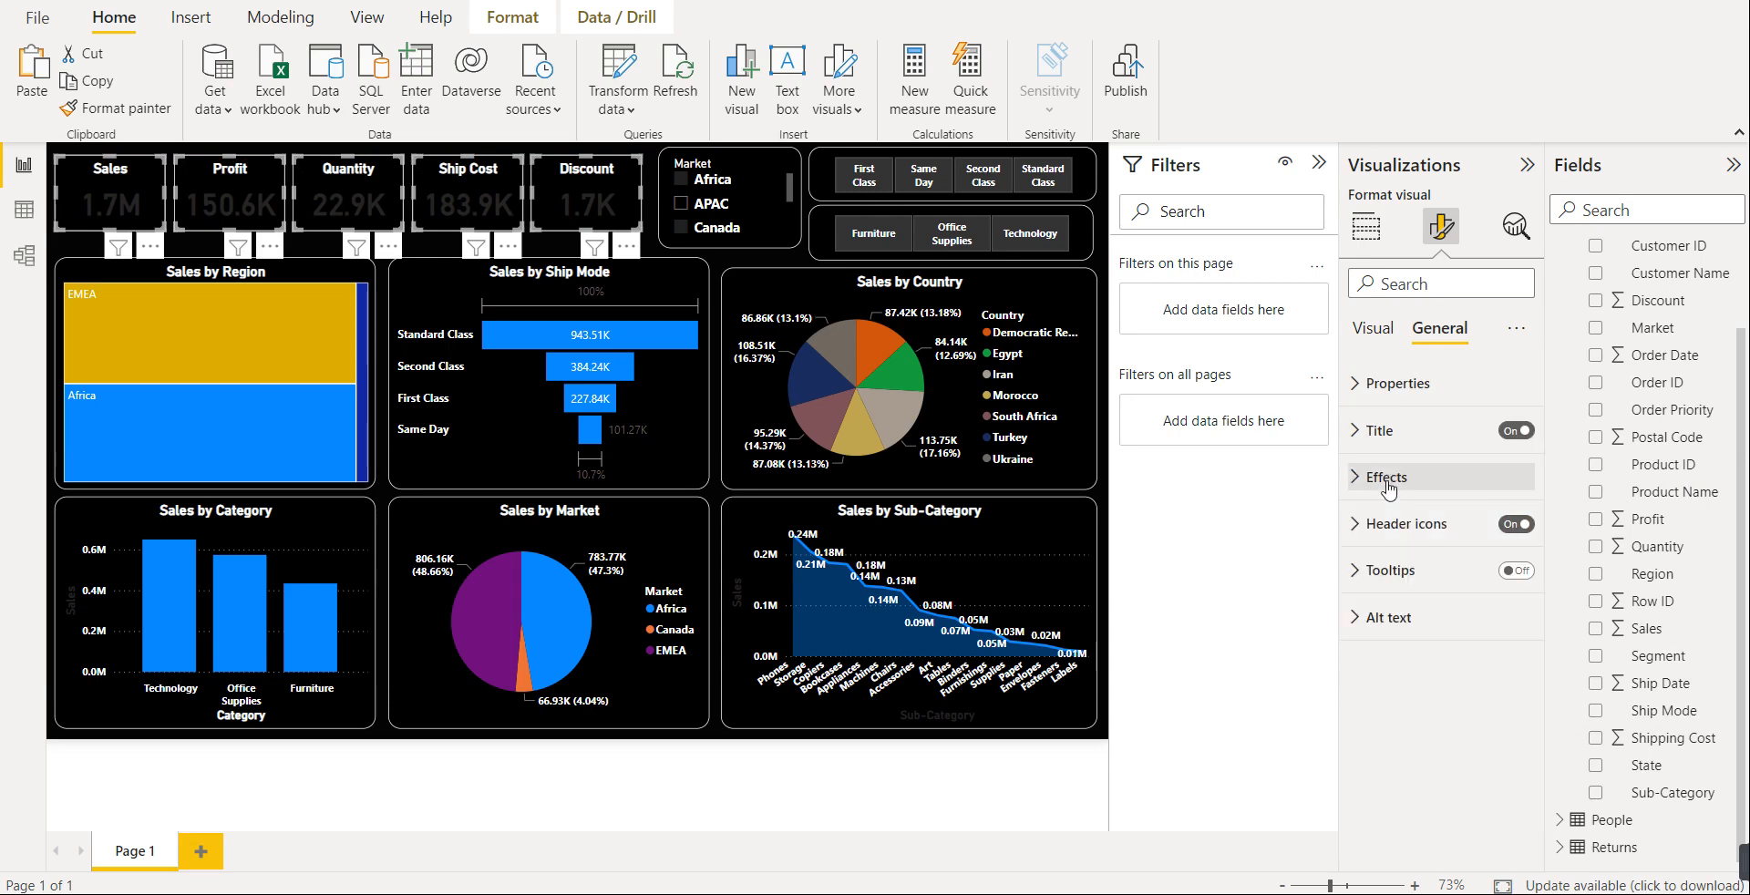
- Set the five cards' callout values to 1 decimal place and white text, and clear the selection
click(1369, 334)
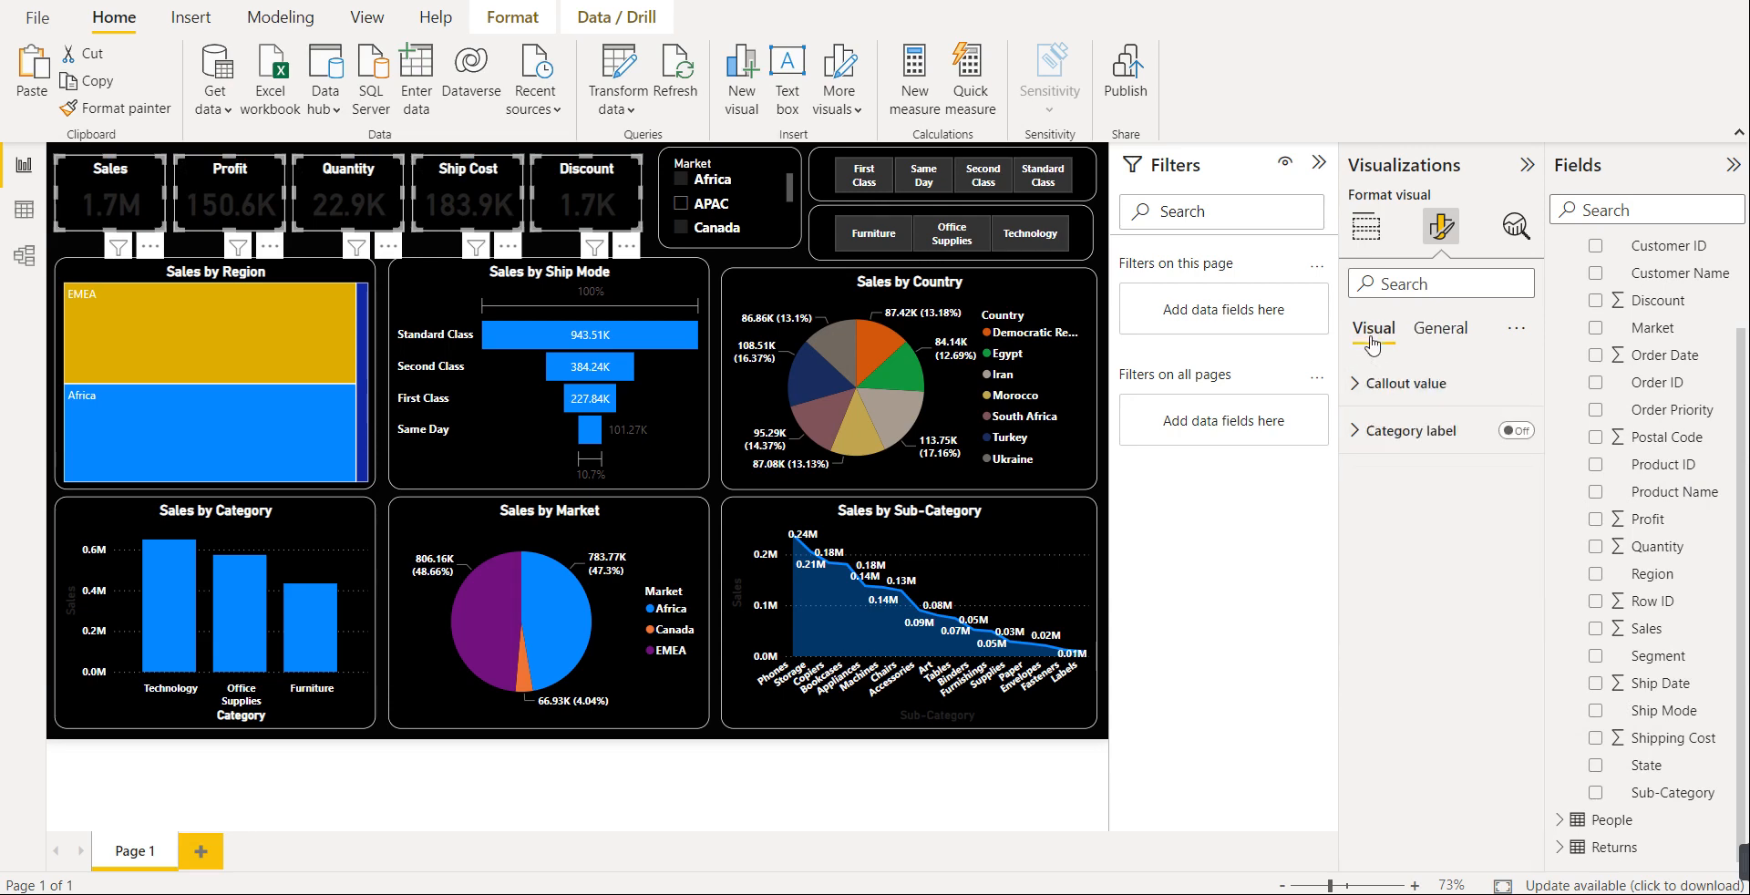
click(1395, 384)
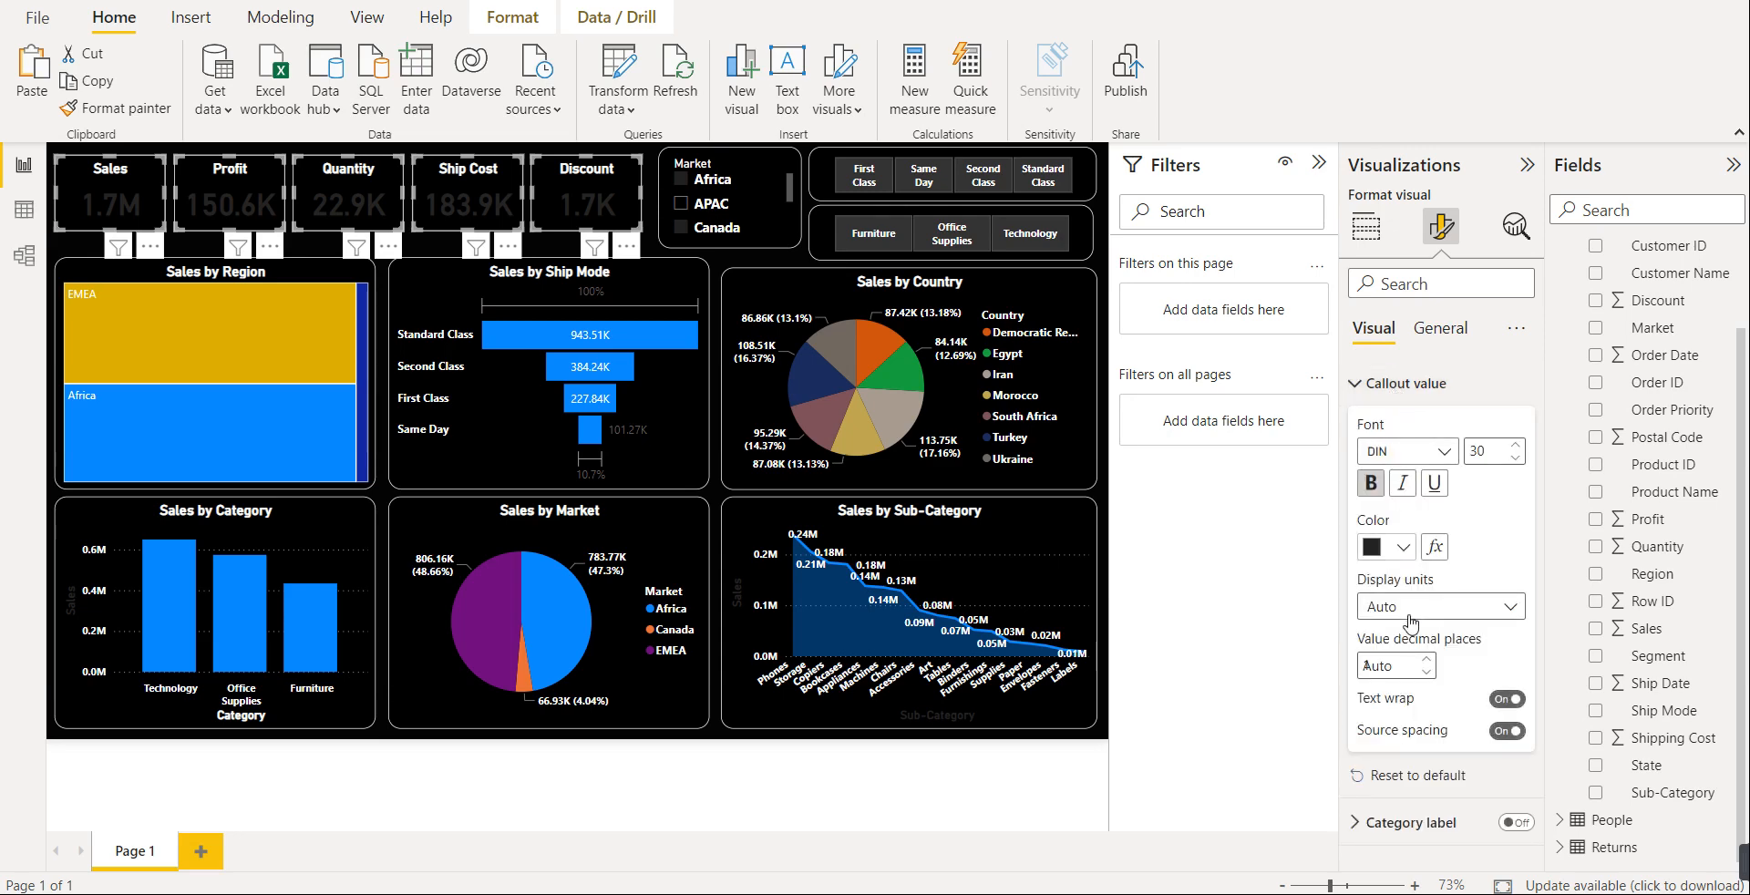
click(1426, 659)
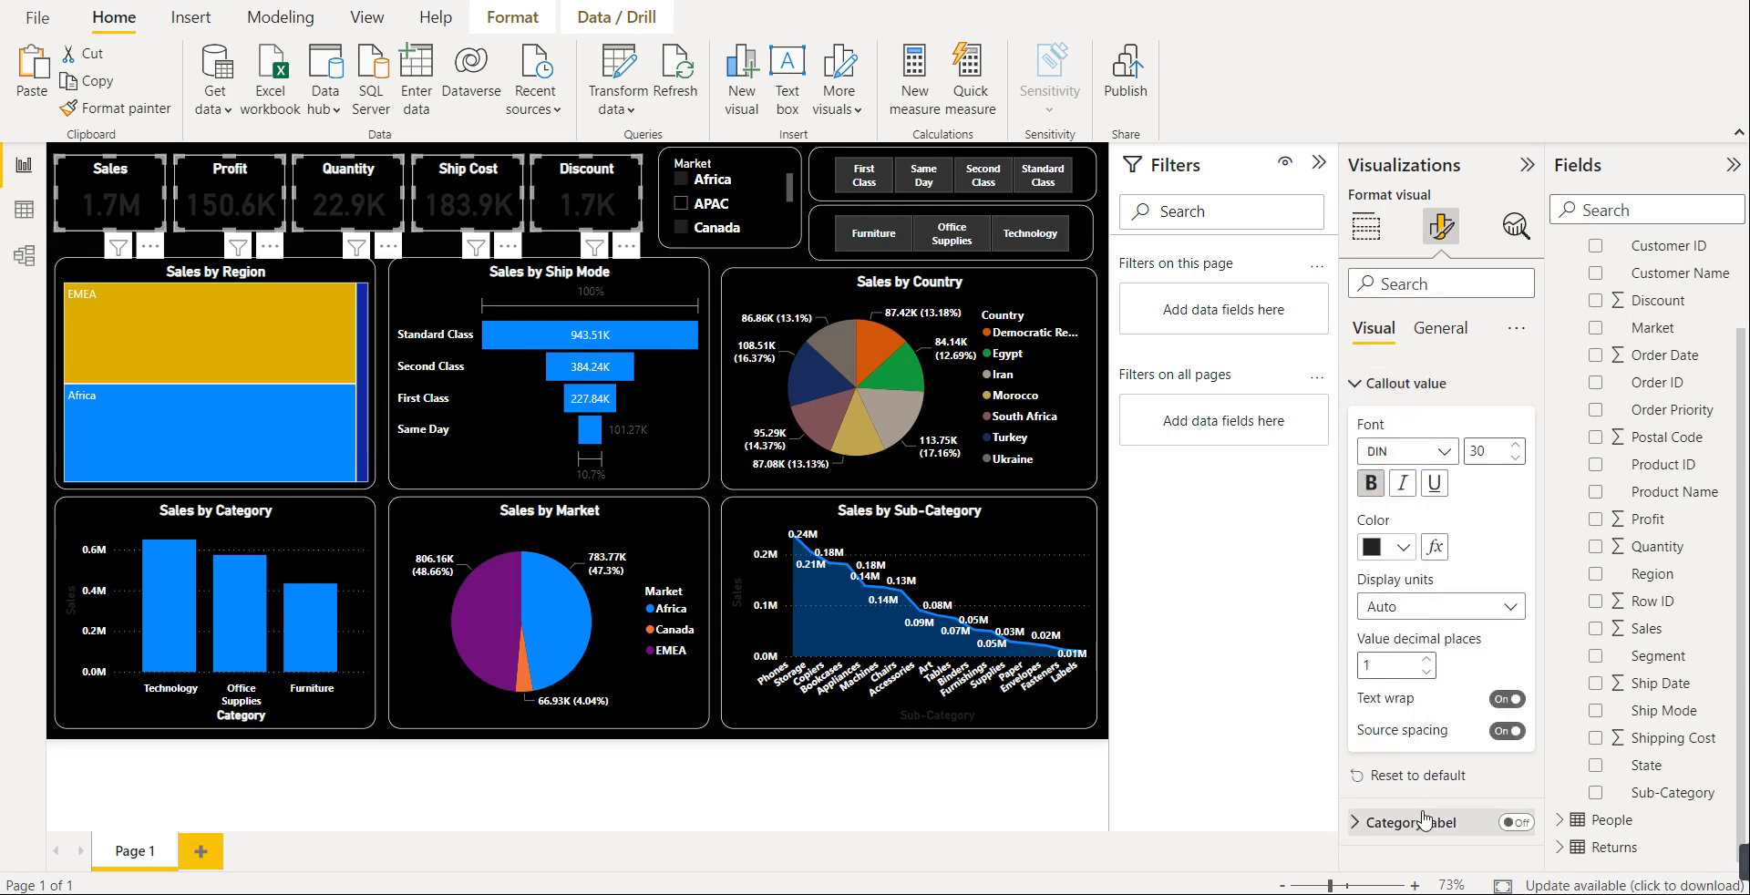
click(1402, 547)
click(1386, 447)
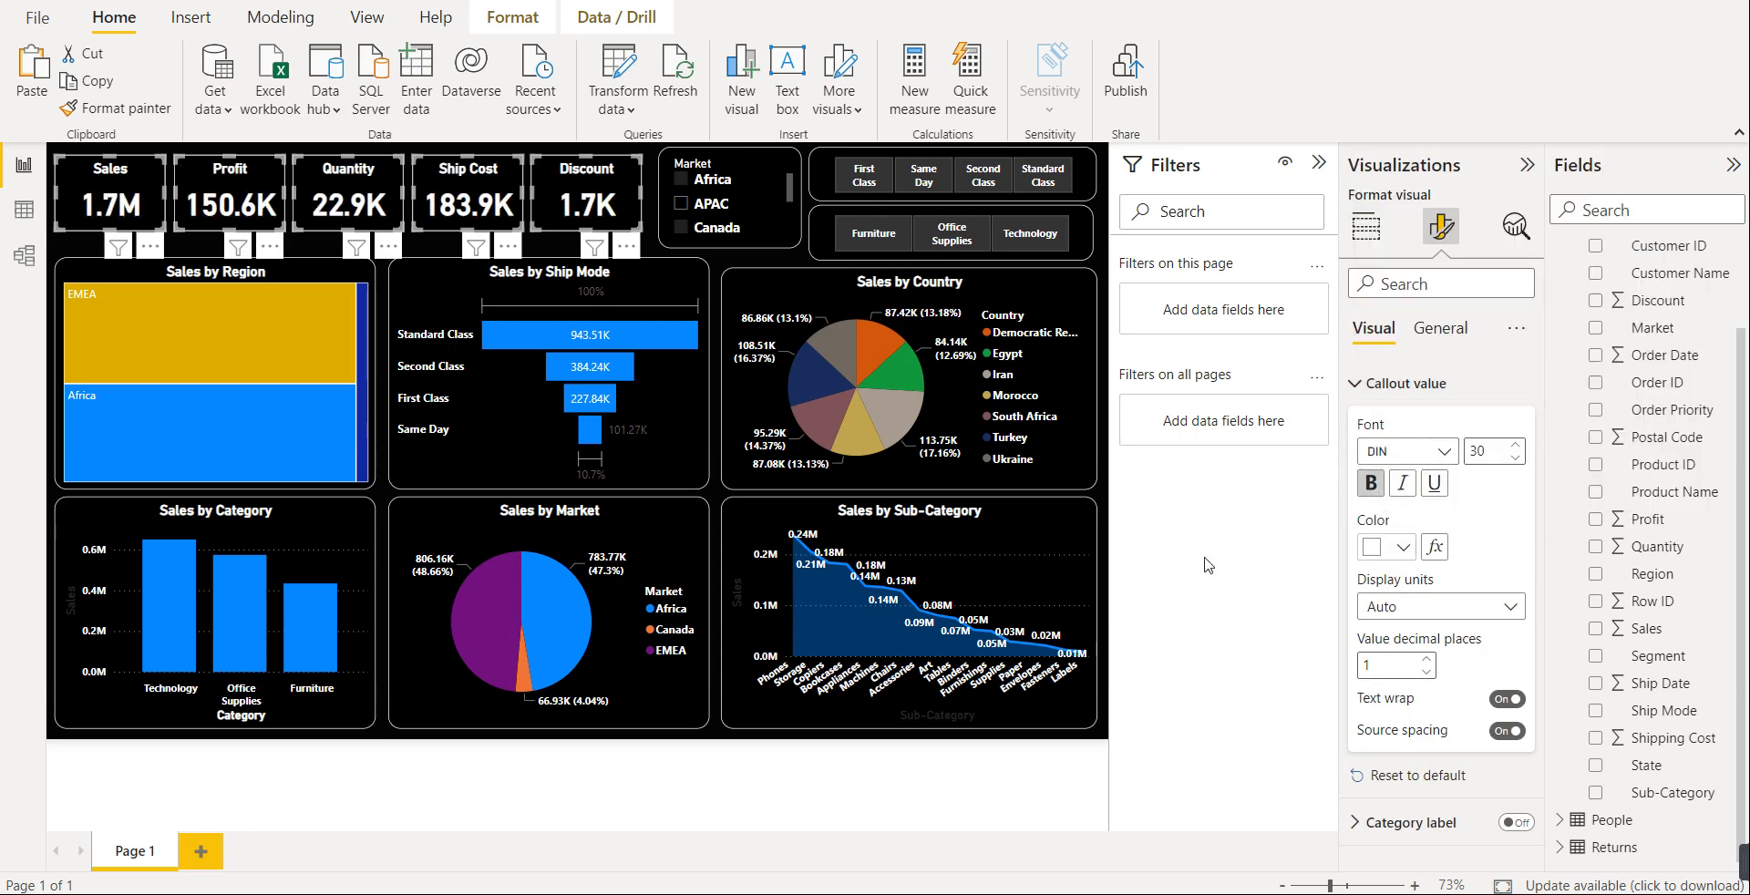
click(1024, 514)
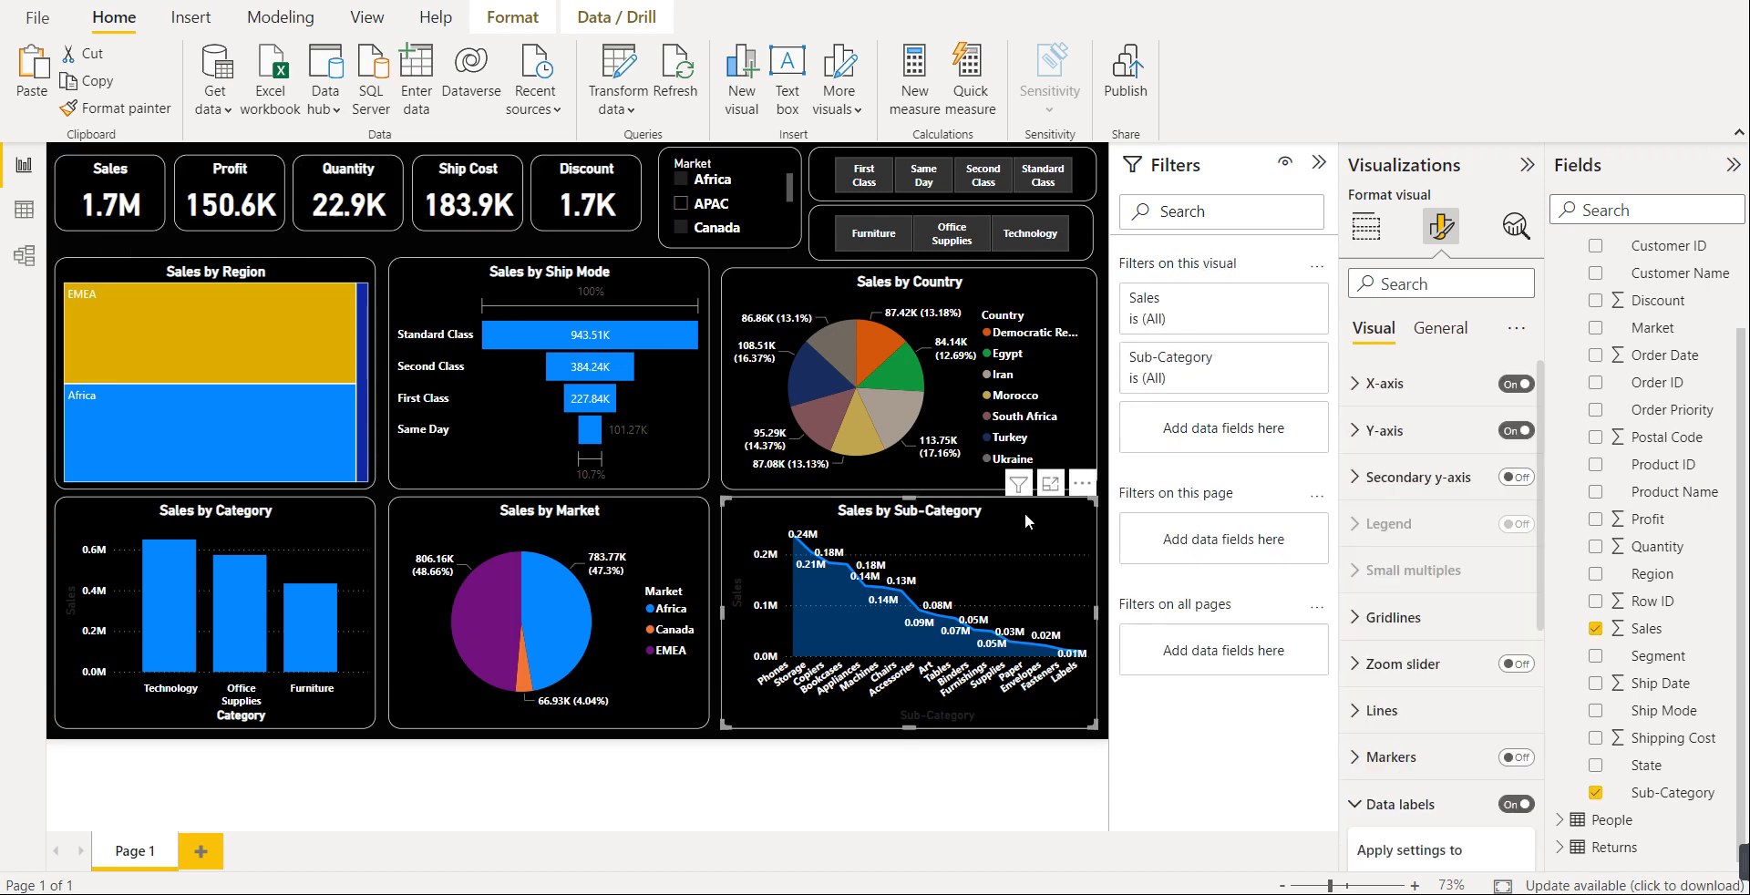
click(1110, 545)
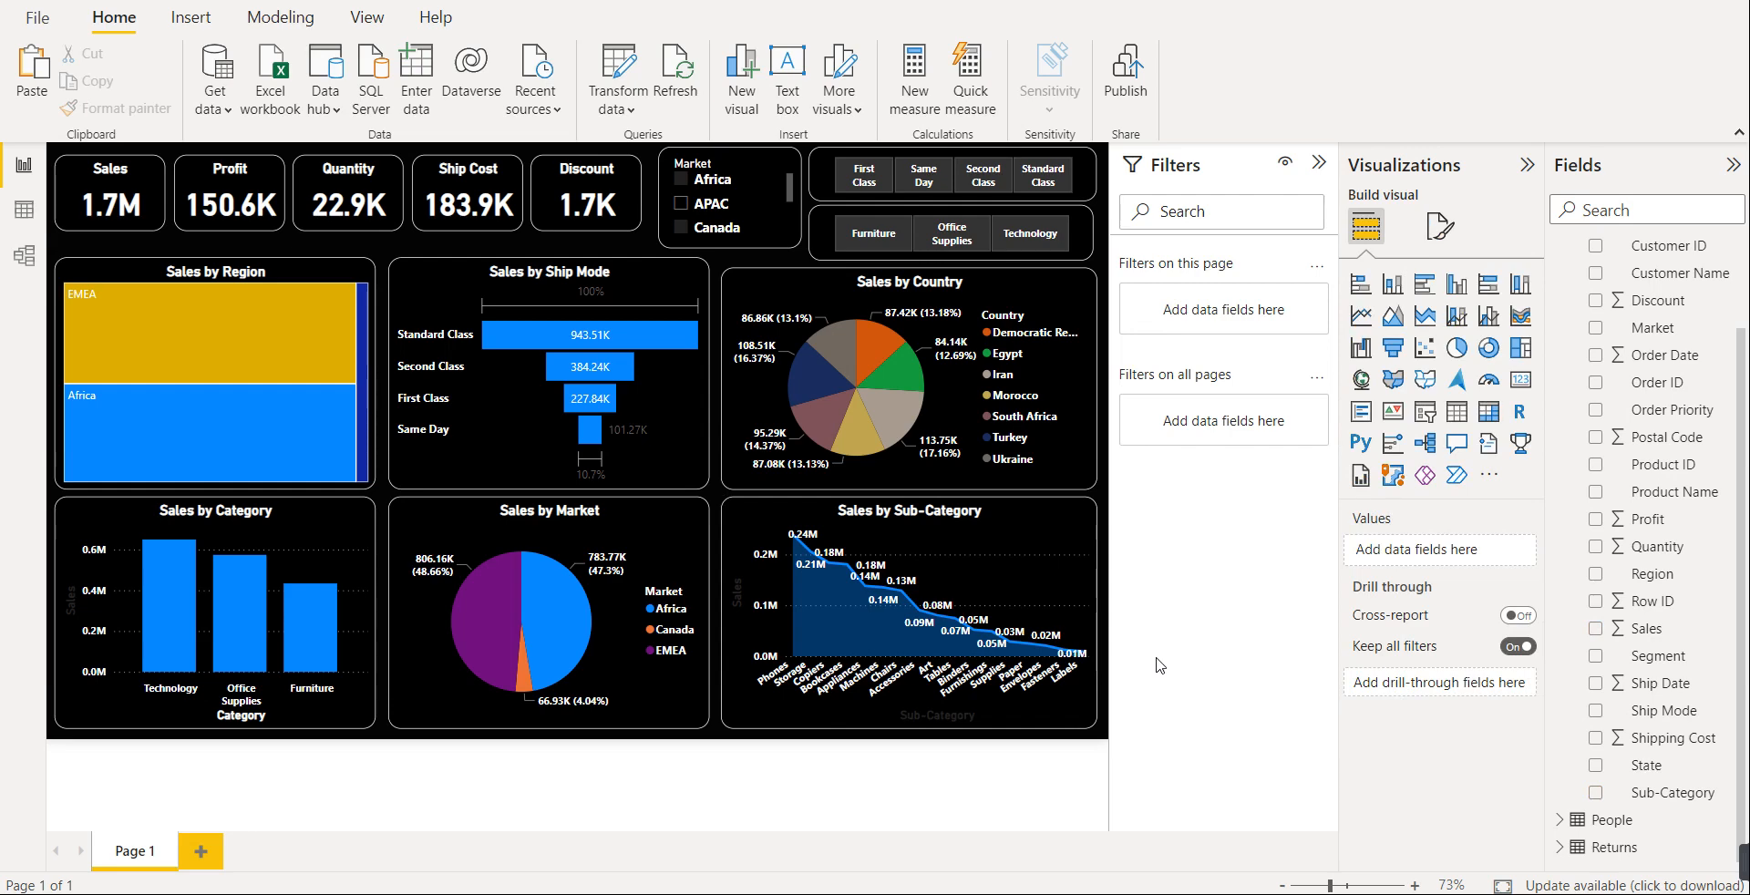
- Select APAC, Africa, Canada, EMEA, EU and LATAM together in the Market slicer
click(696, 220)
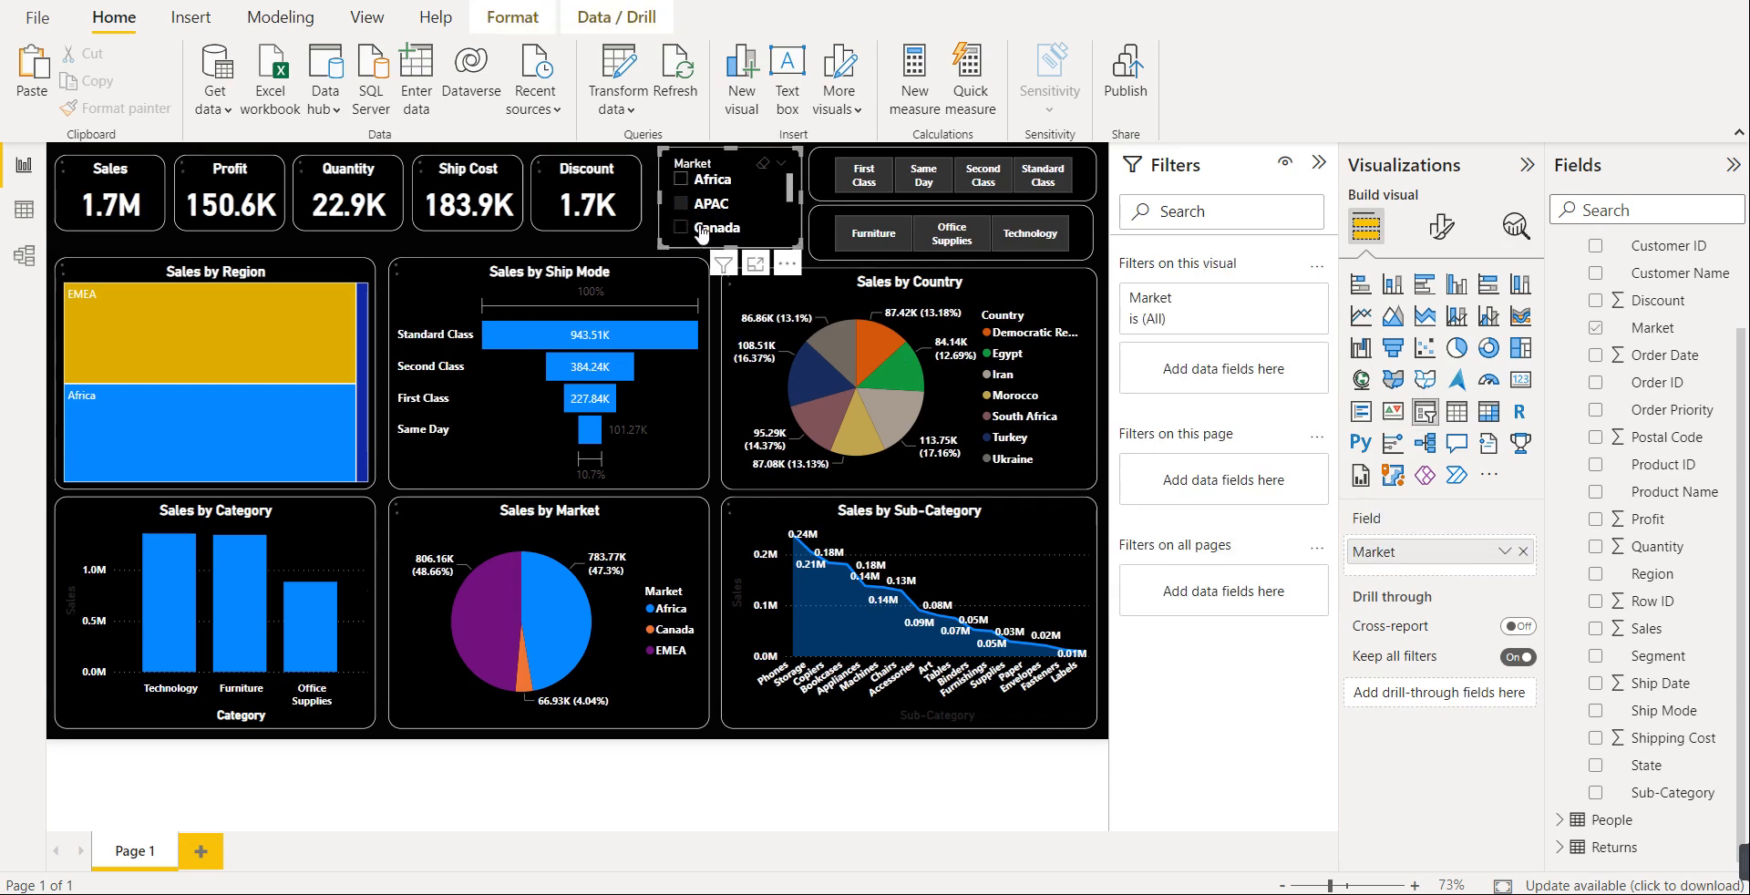
scroll(683, 191, down, 2)
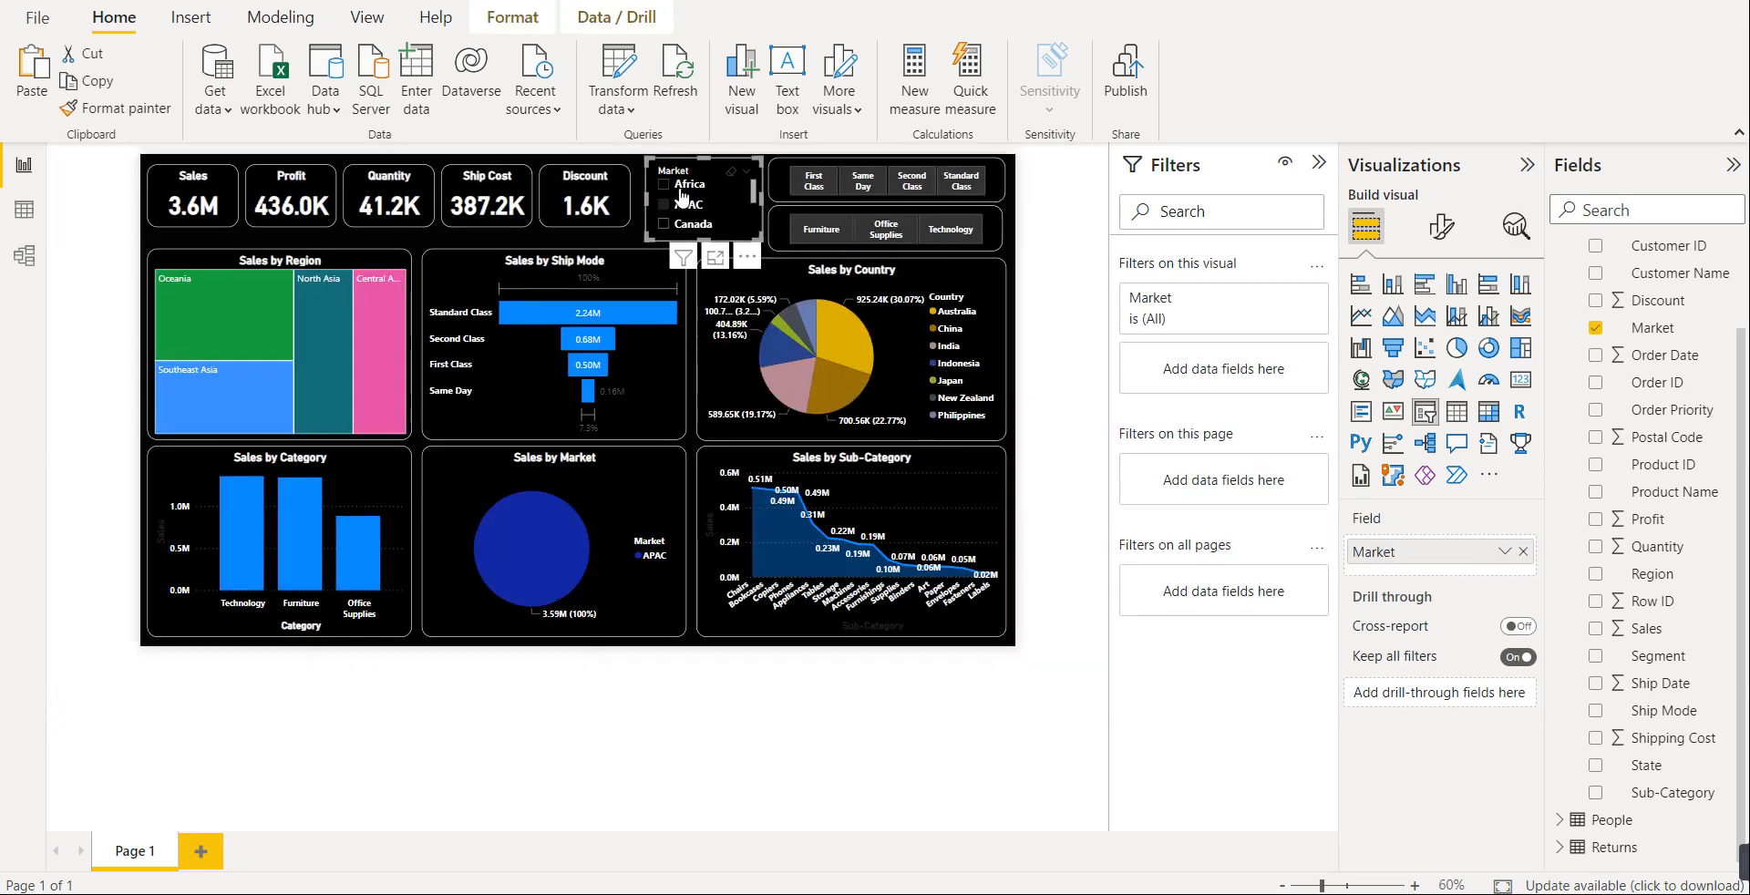
ctrl+click(666, 186)
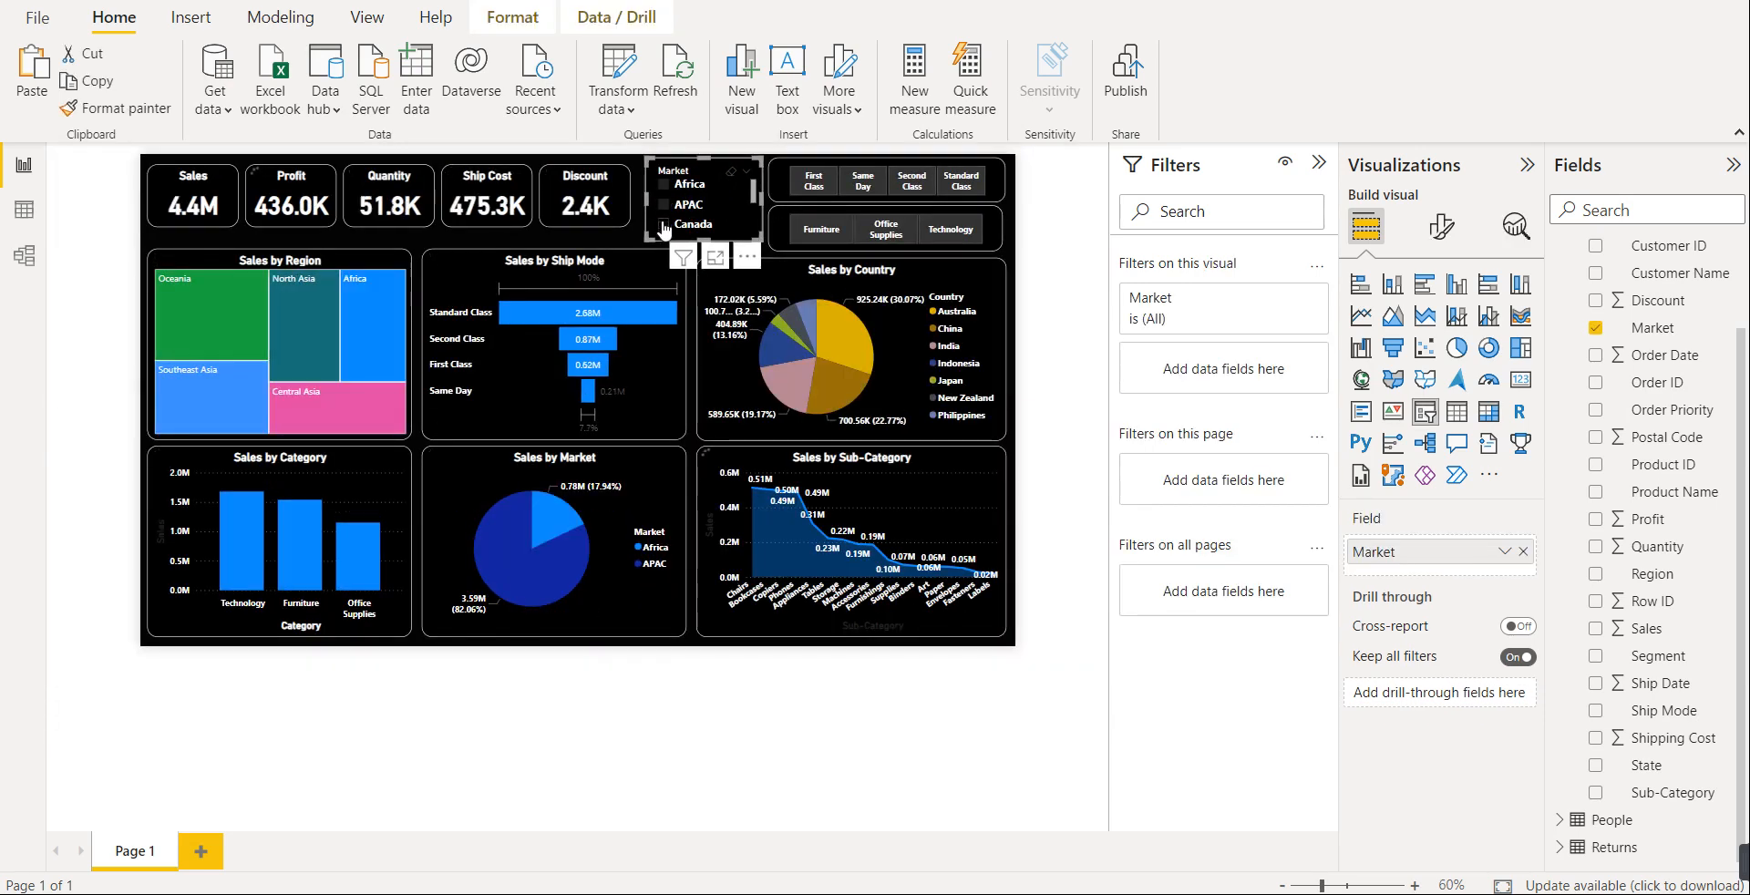
scroll(661, 276, up, 2)
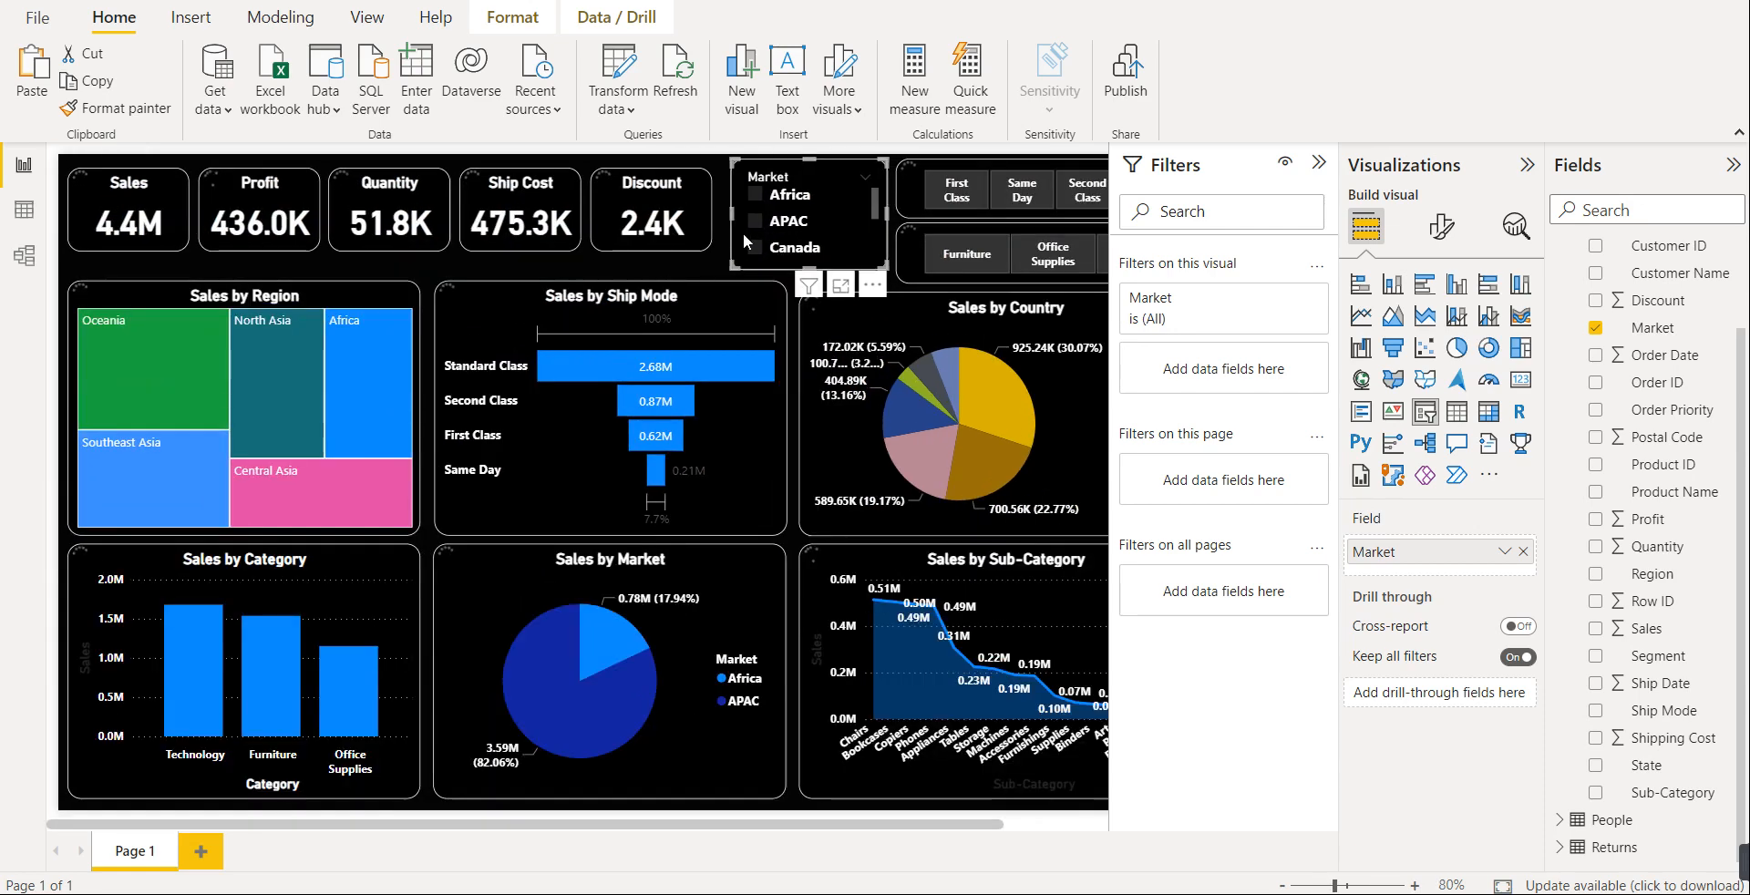
ctrl+click(805, 242)
ctrl+click(759, 251)
scroll(763, 256, down, 1)
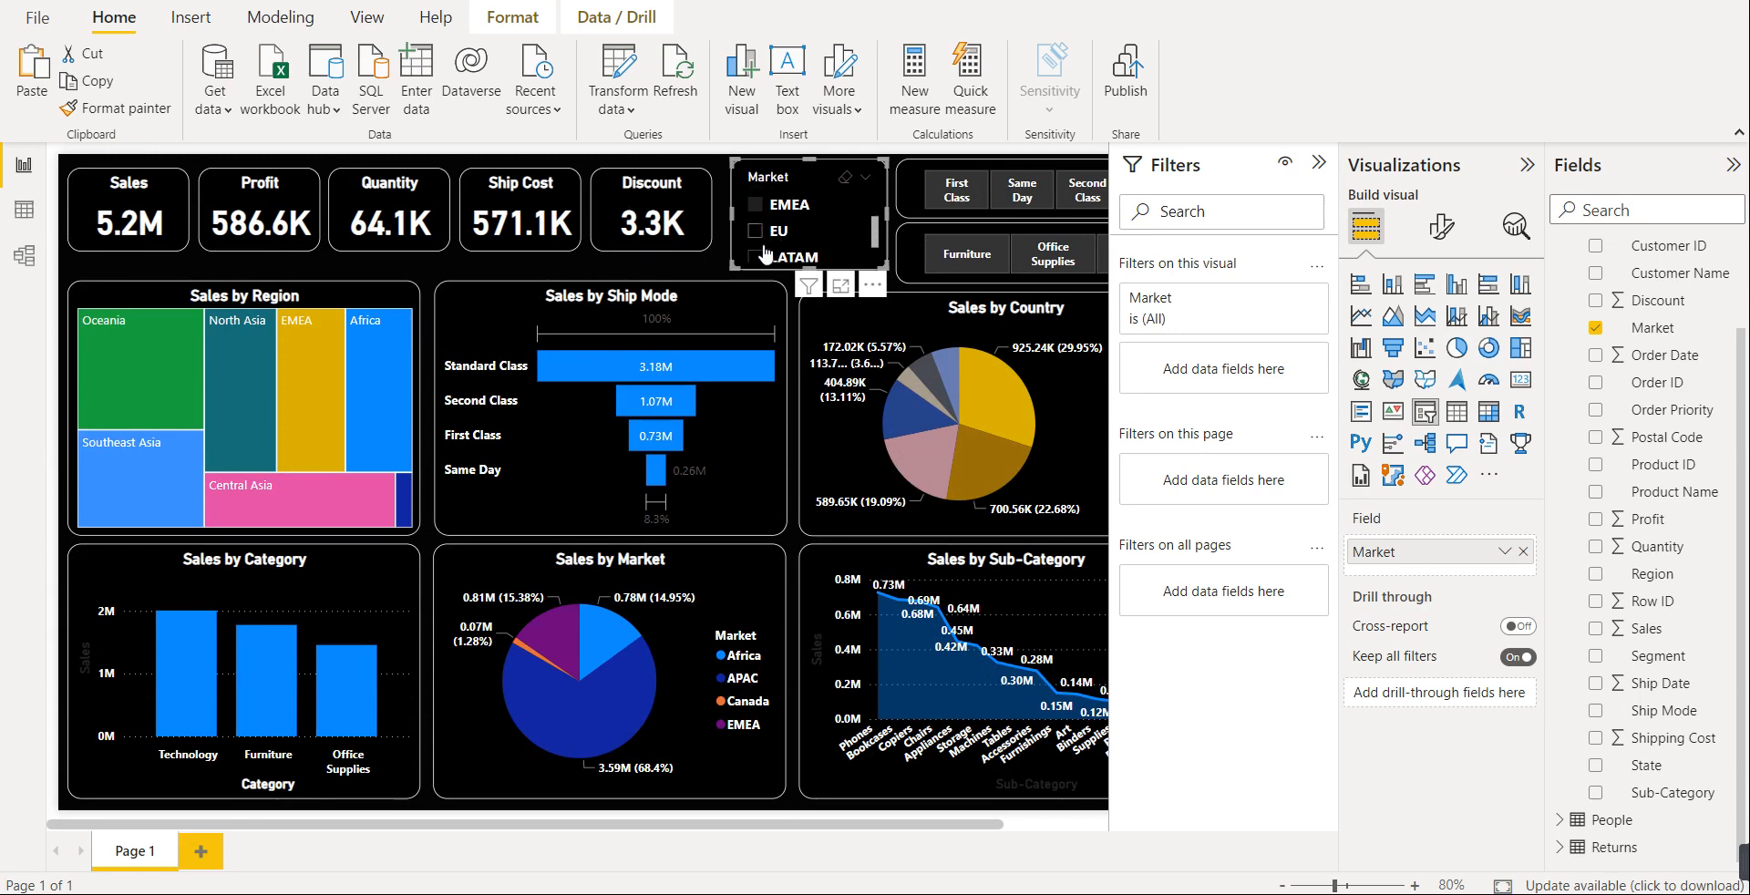
ctrl+click(760, 232)
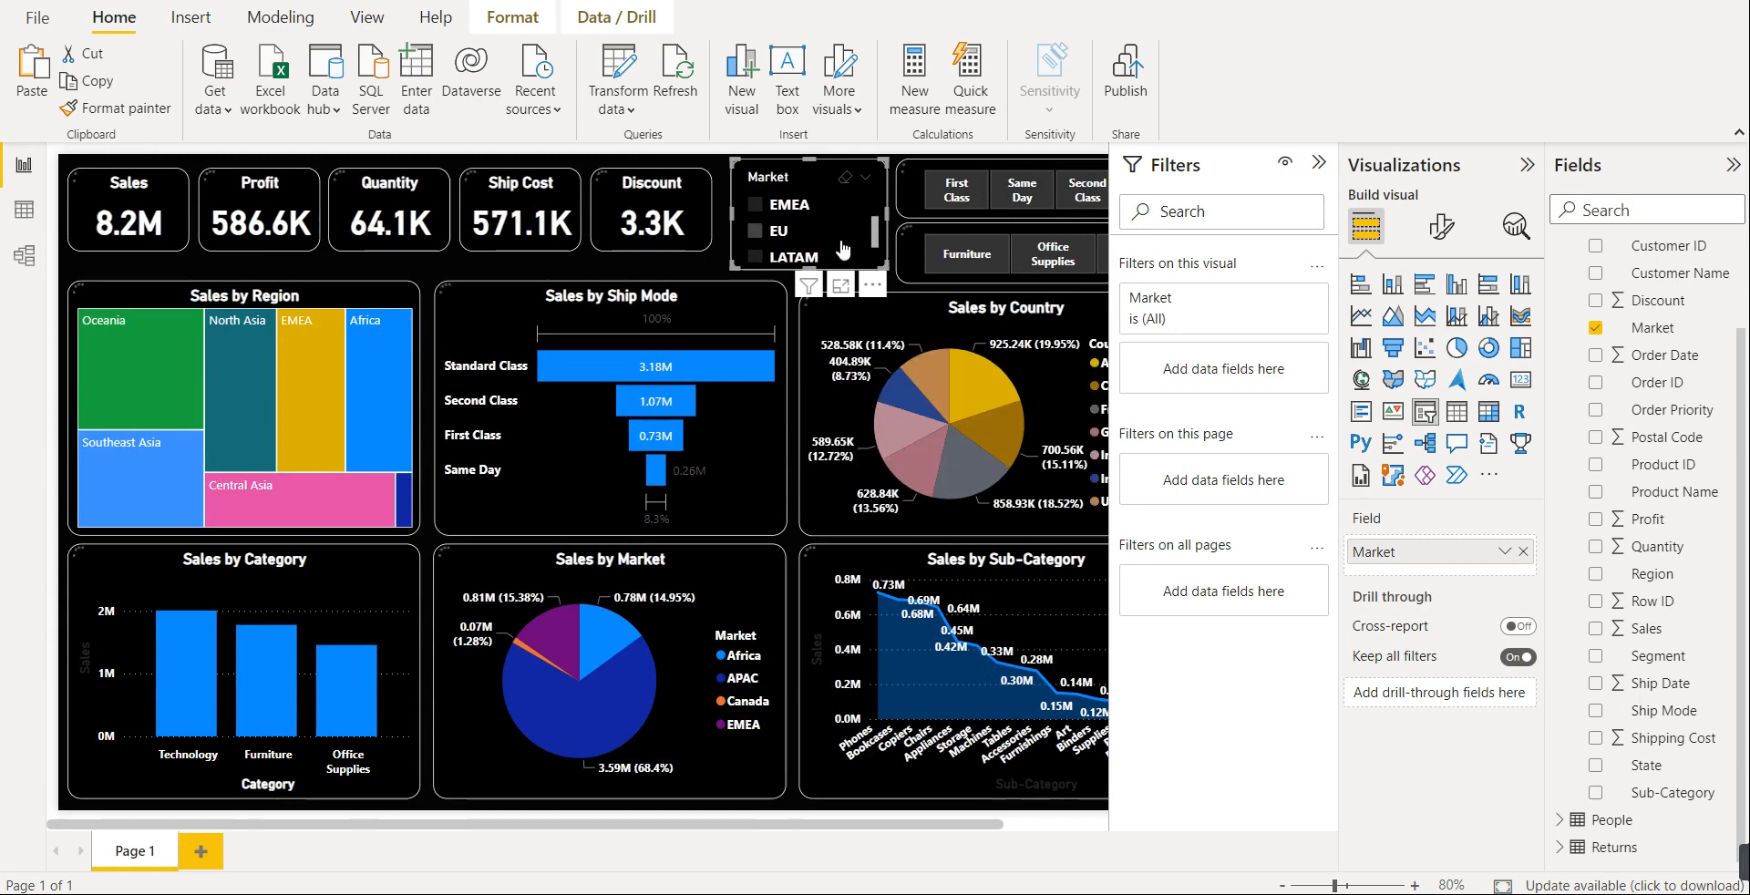
ctrl+click(843, 250)
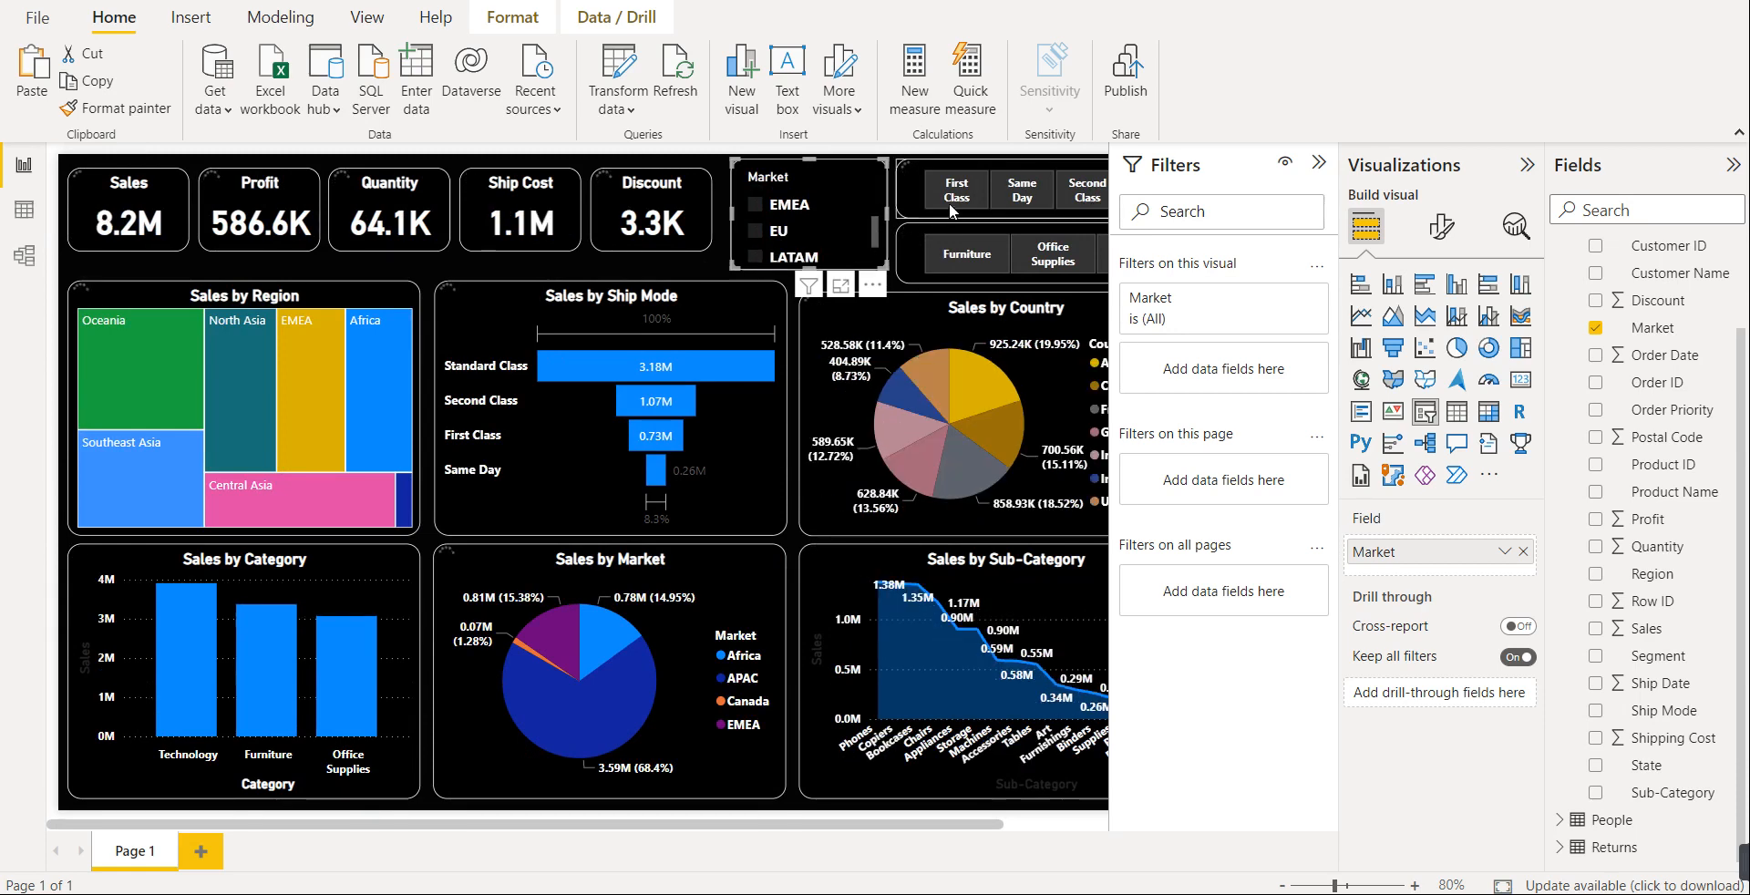
- Try the Same Day option in the Ship Mode slicer and clear that filter again
click(1017, 198)
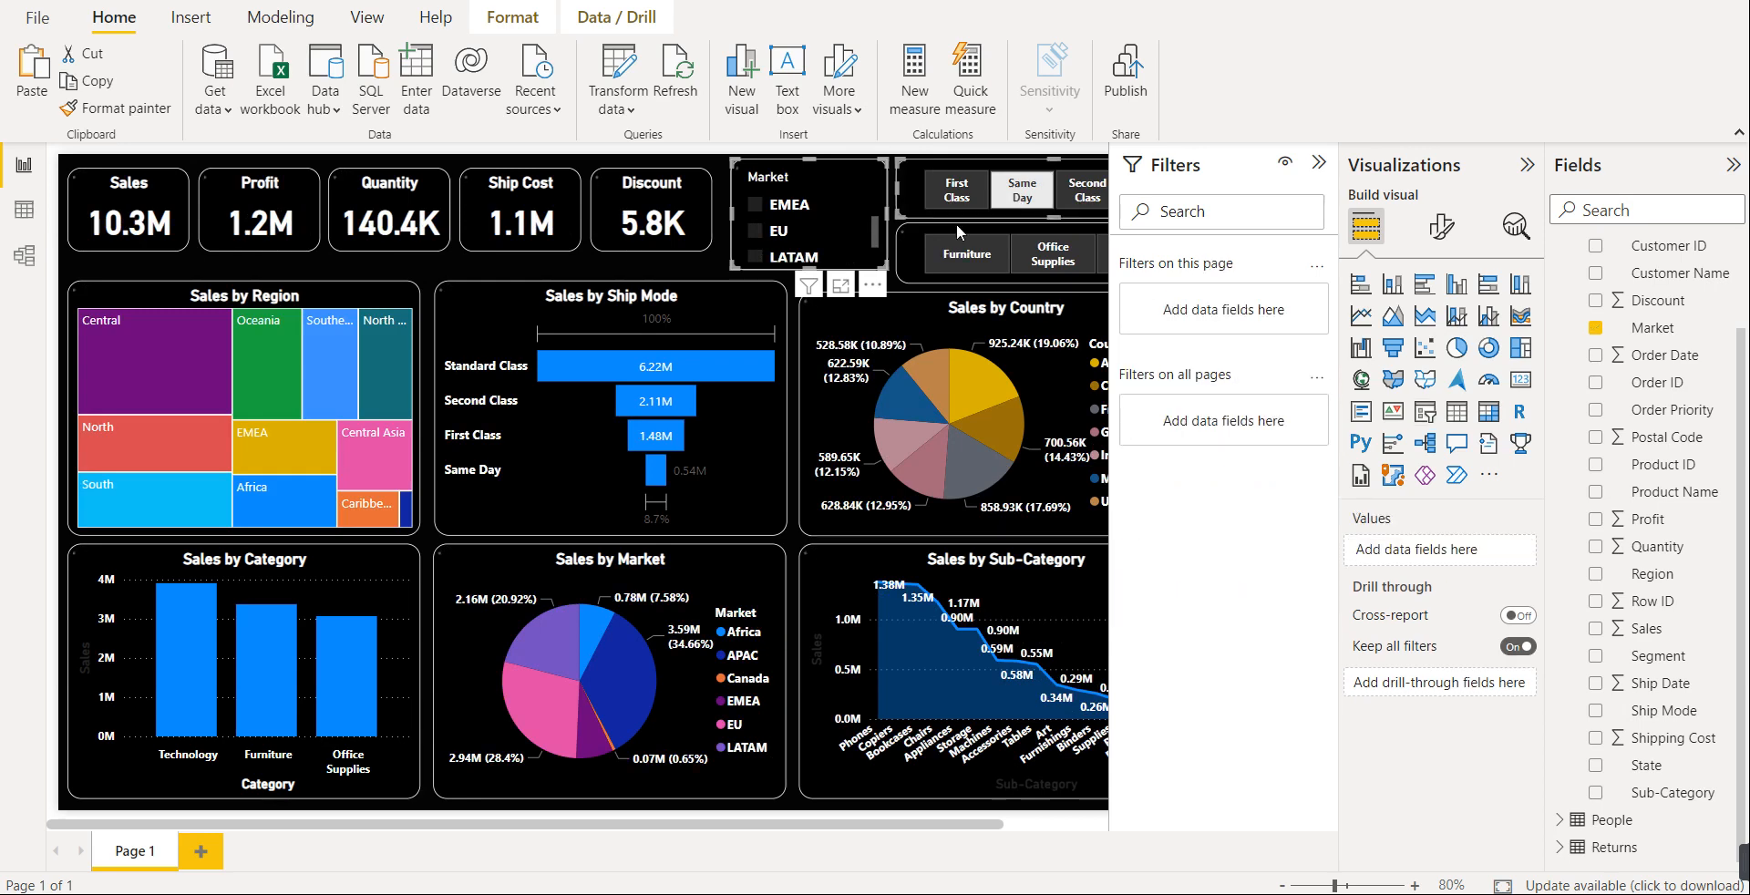
scroll(692, 363, down, 2)
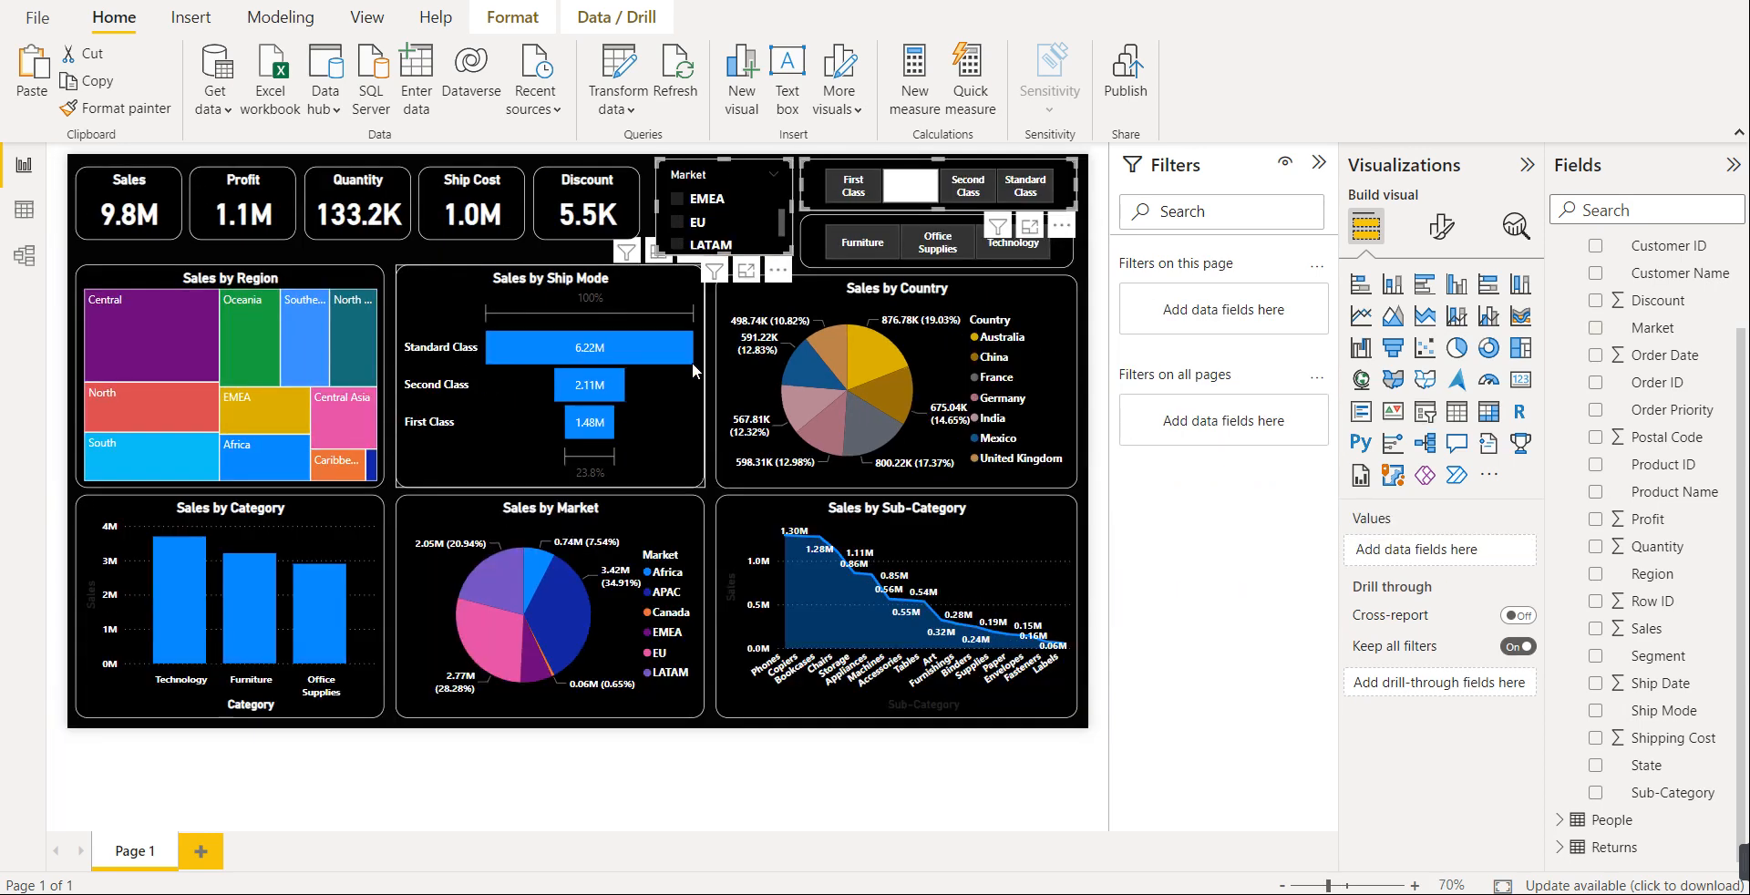
click(862, 185)
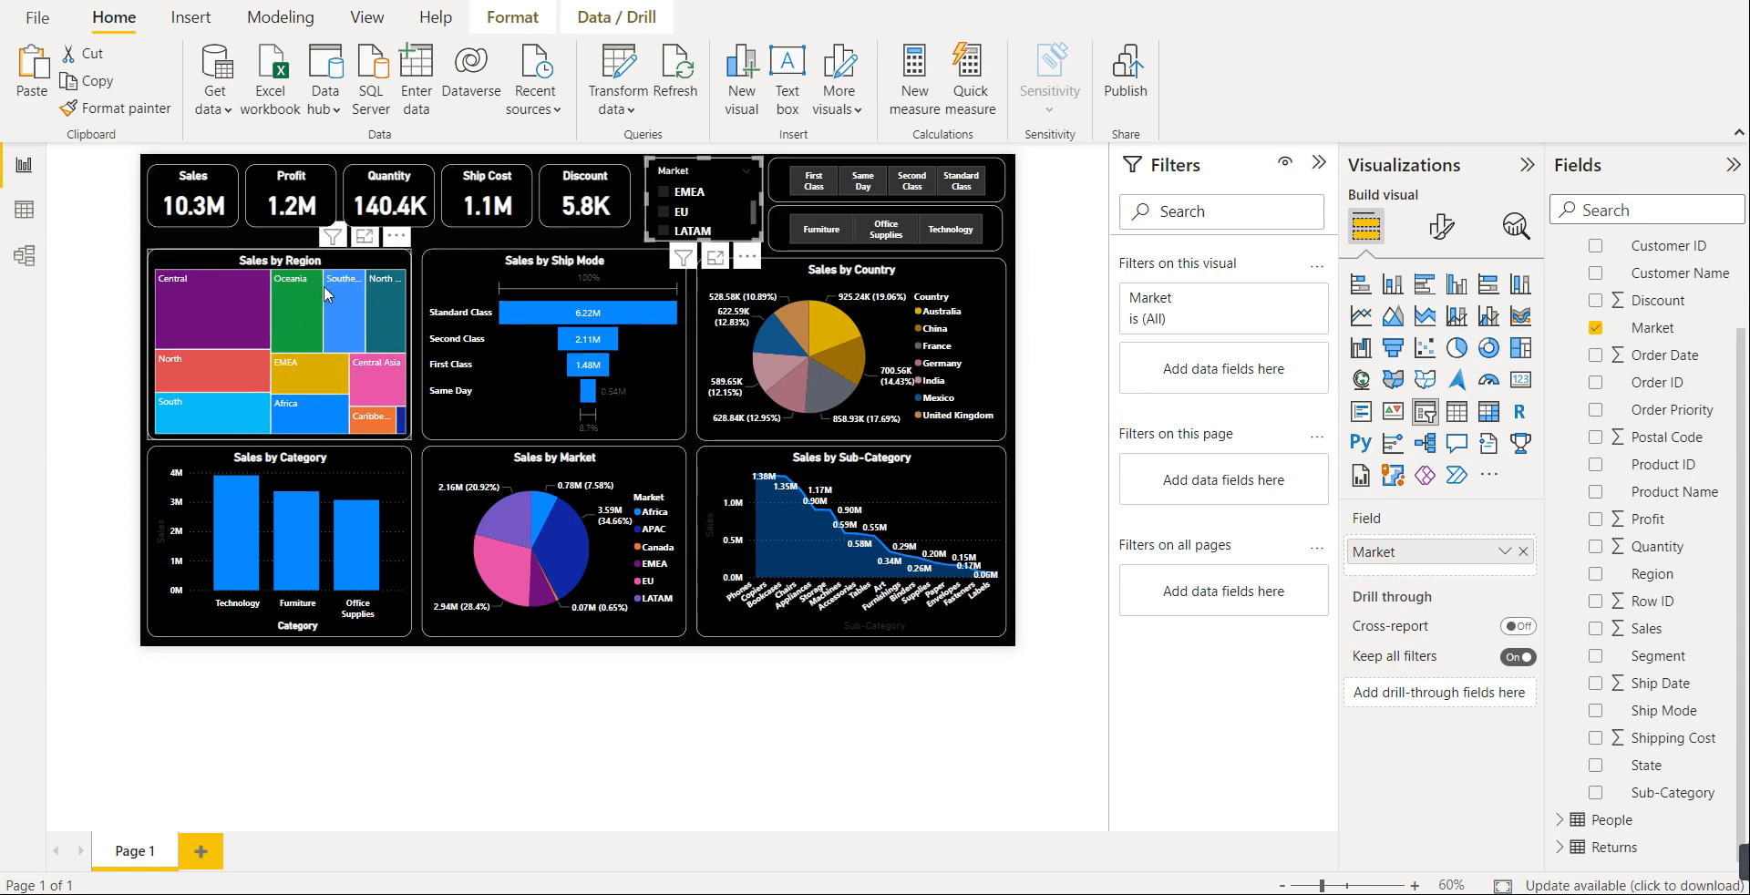
- Add US to the markets chosen in the Market slicer and deselect the slicer
scroll(696, 212, down, 1)
scroll(696, 213, down, 2)
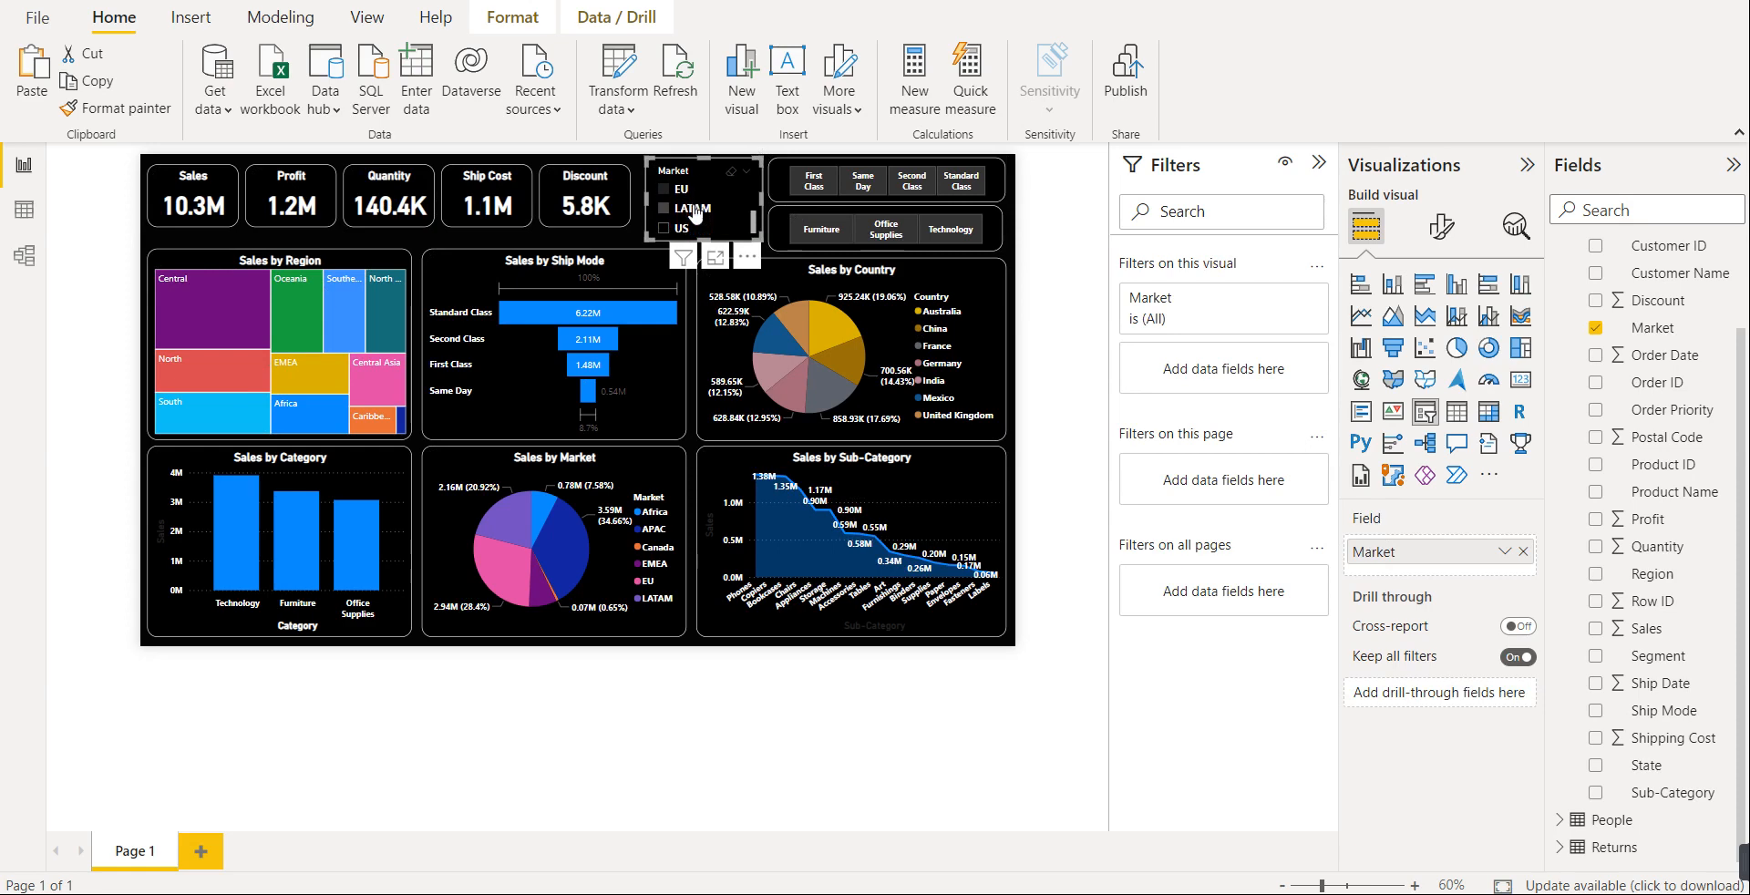
click(663, 227)
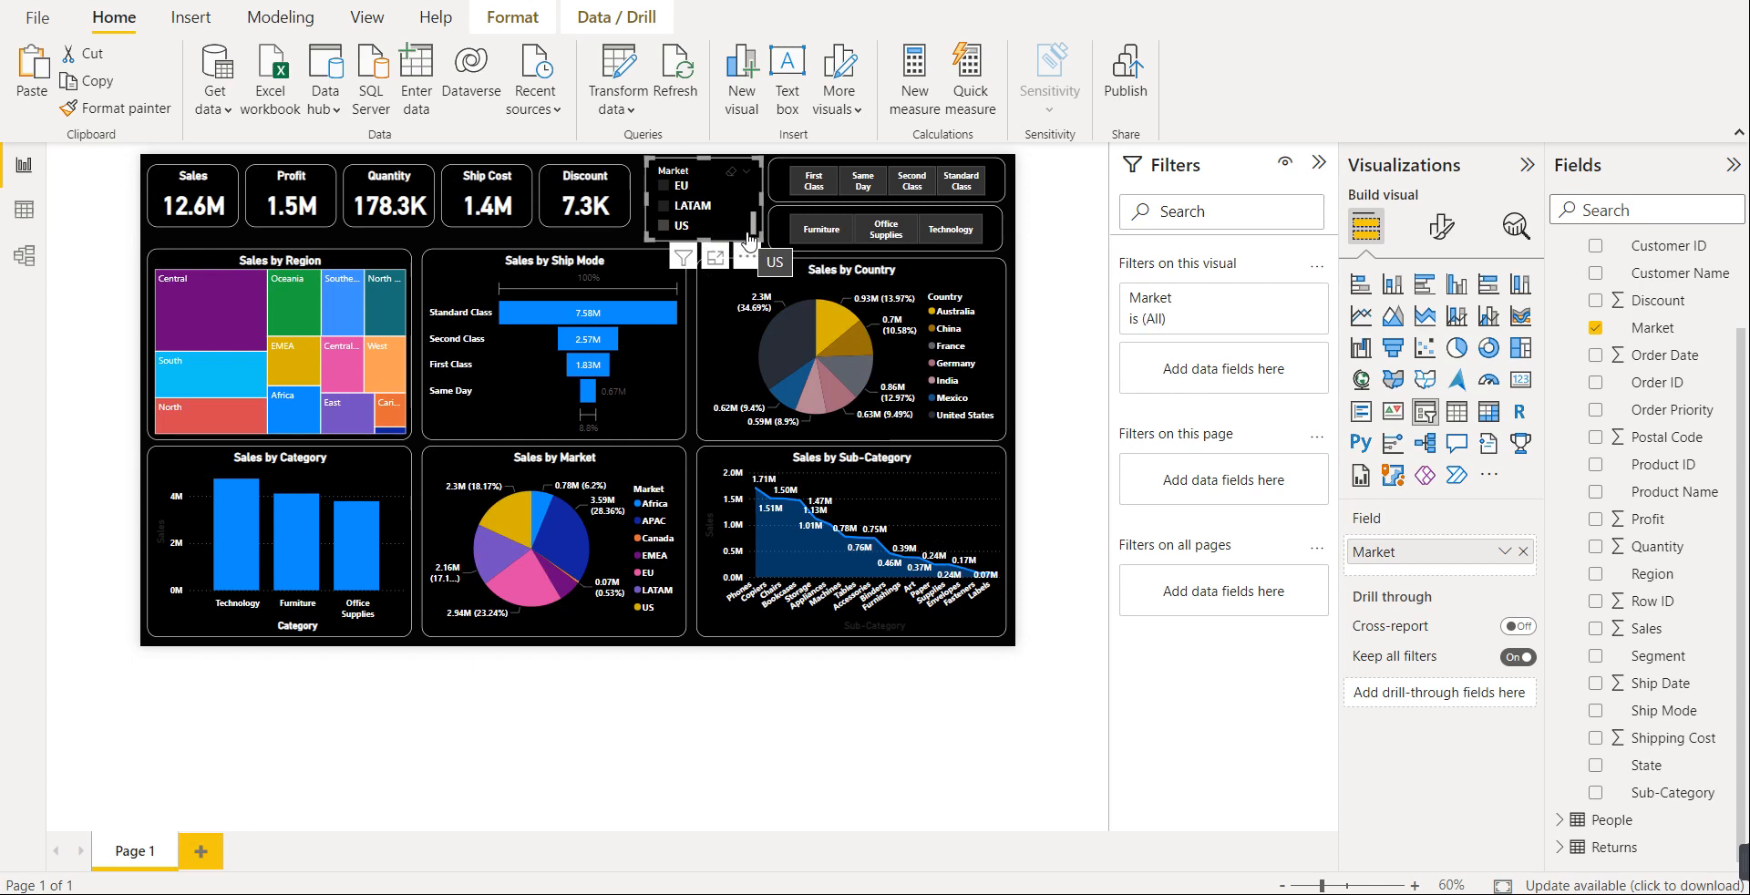
scroll(584, 319, up, 1)
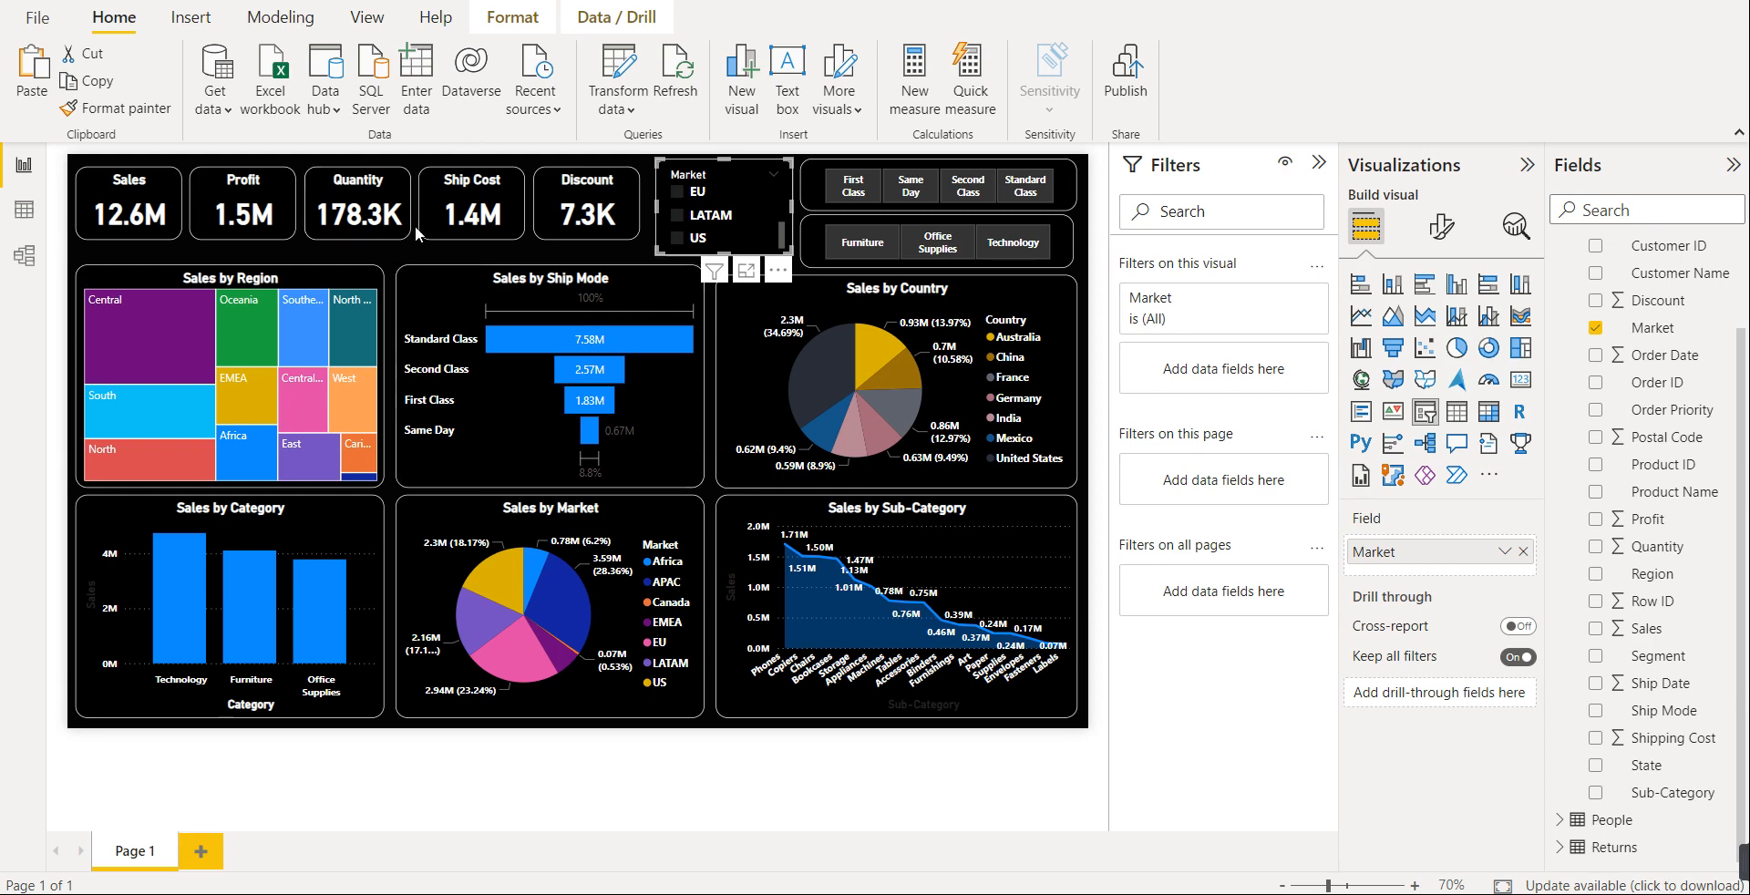
click(391, 266)
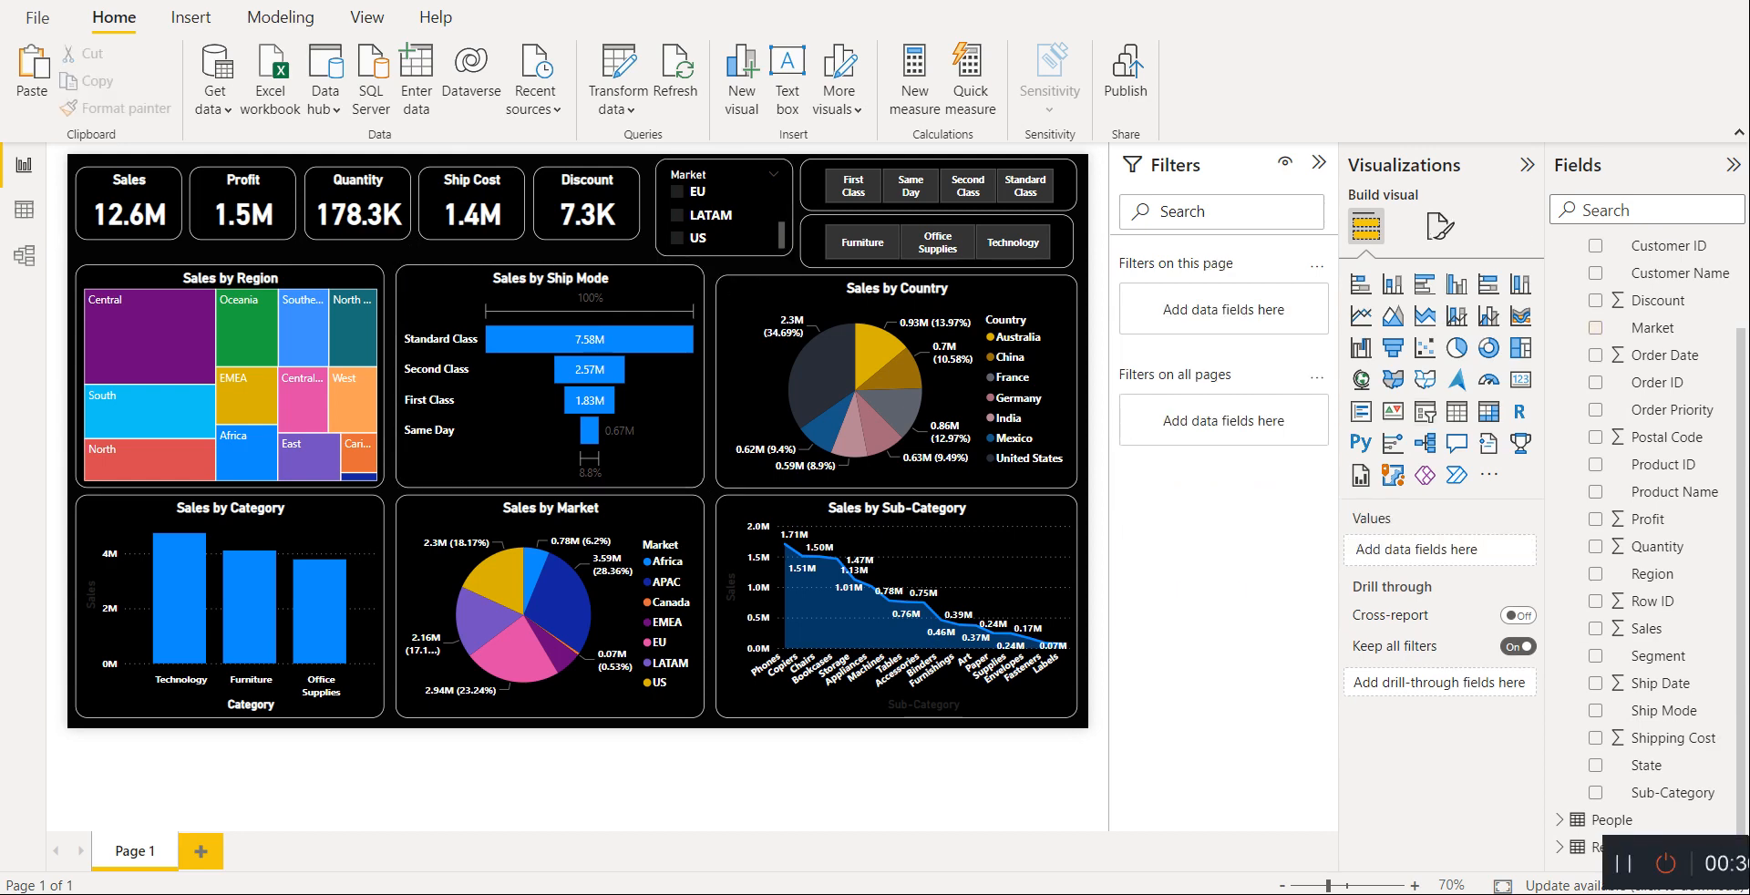